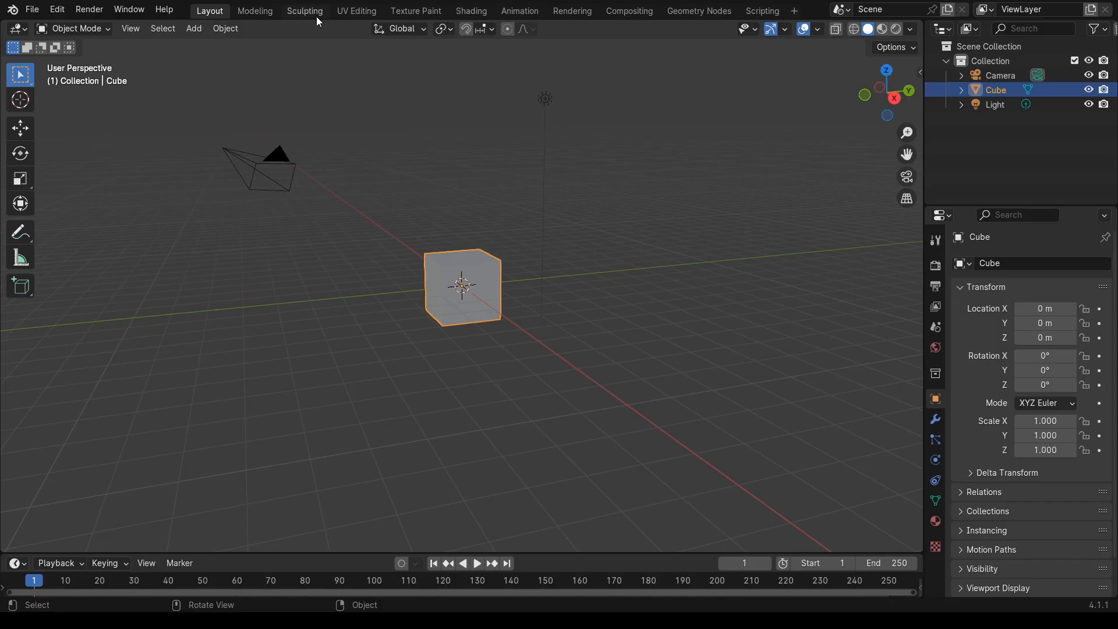
- Turn on Use Nodes in the Compositing workspace and reposition the default Render Layers and Composite nodes
click(631, 13)
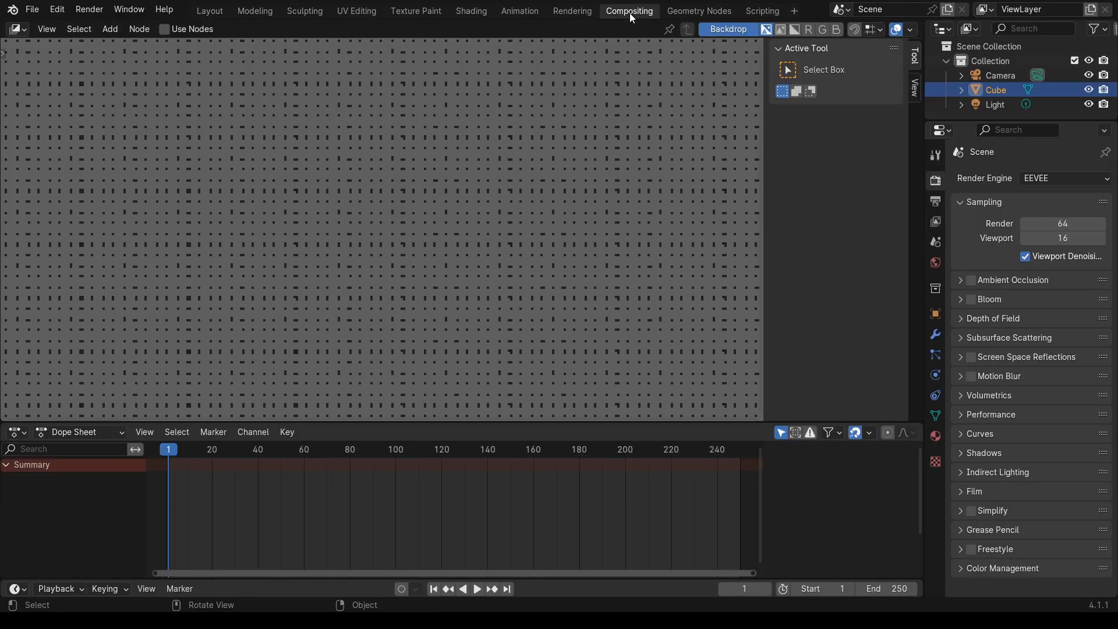
click(170, 33)
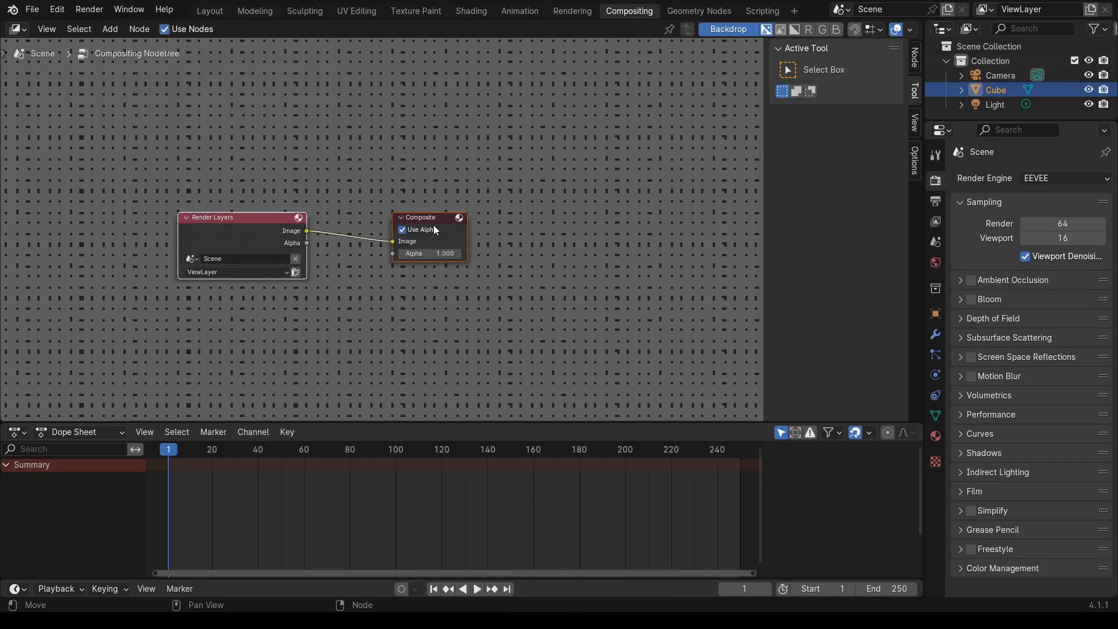
drag(433, 225, 581, 181)
drag(365, 181, 242, 144)
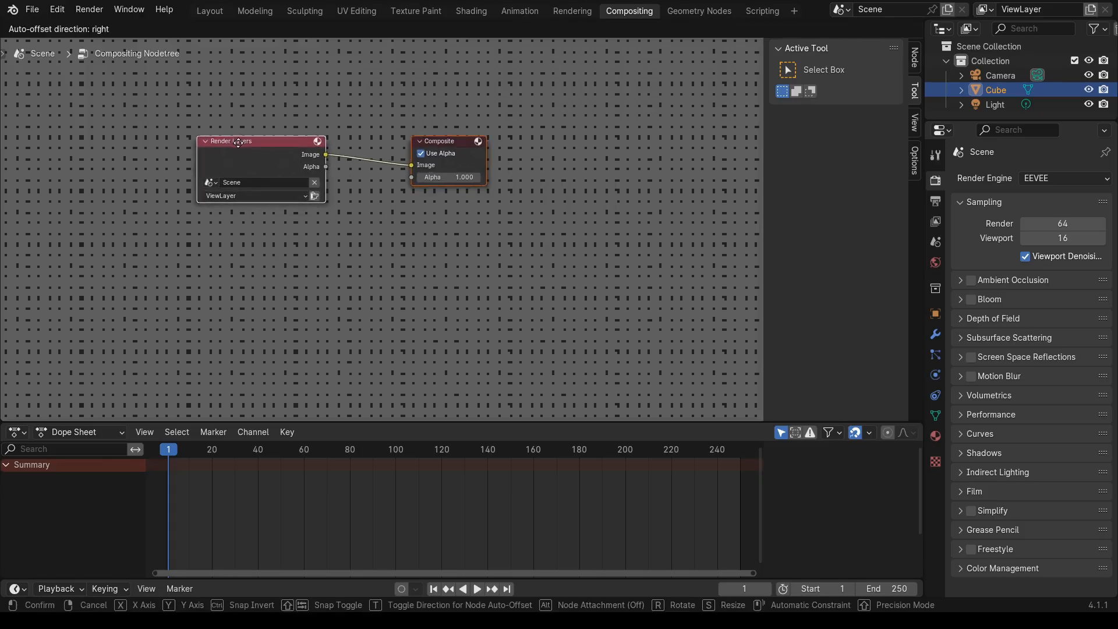
- Collapse and re-expand the Render Layers node, and delete it from the compositing node tree
click(205, 141)
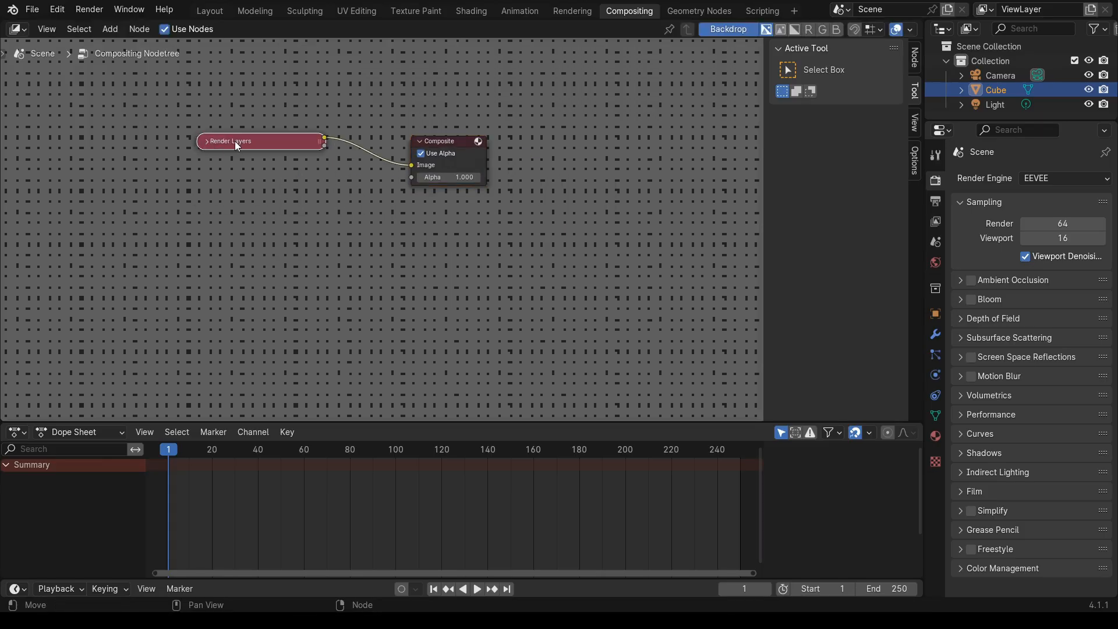
click(206, 141)
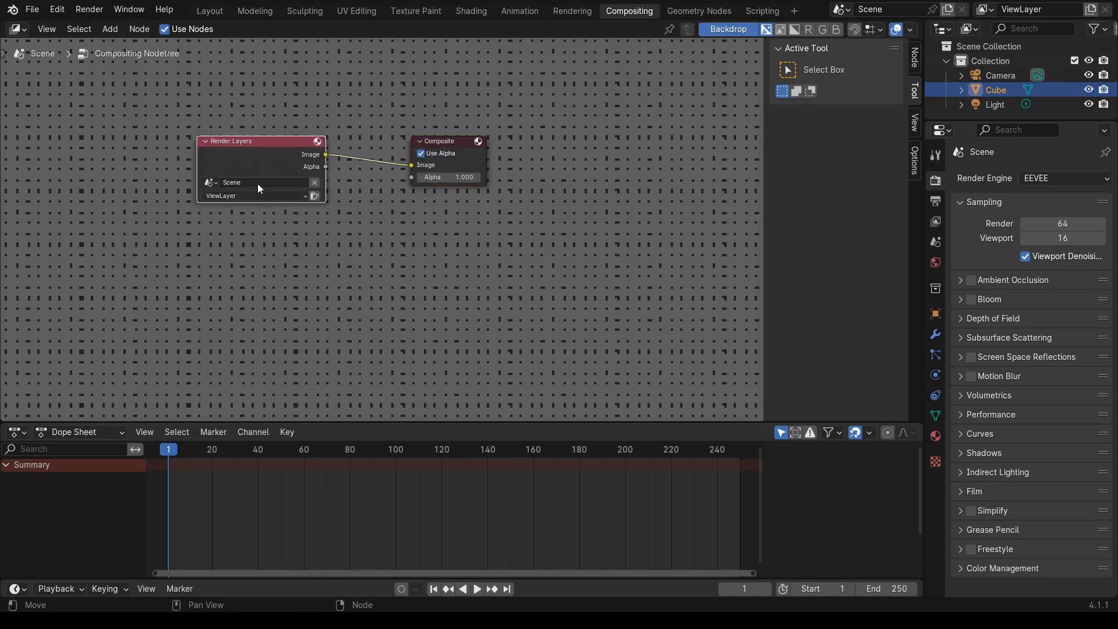
right_click(234, 155)
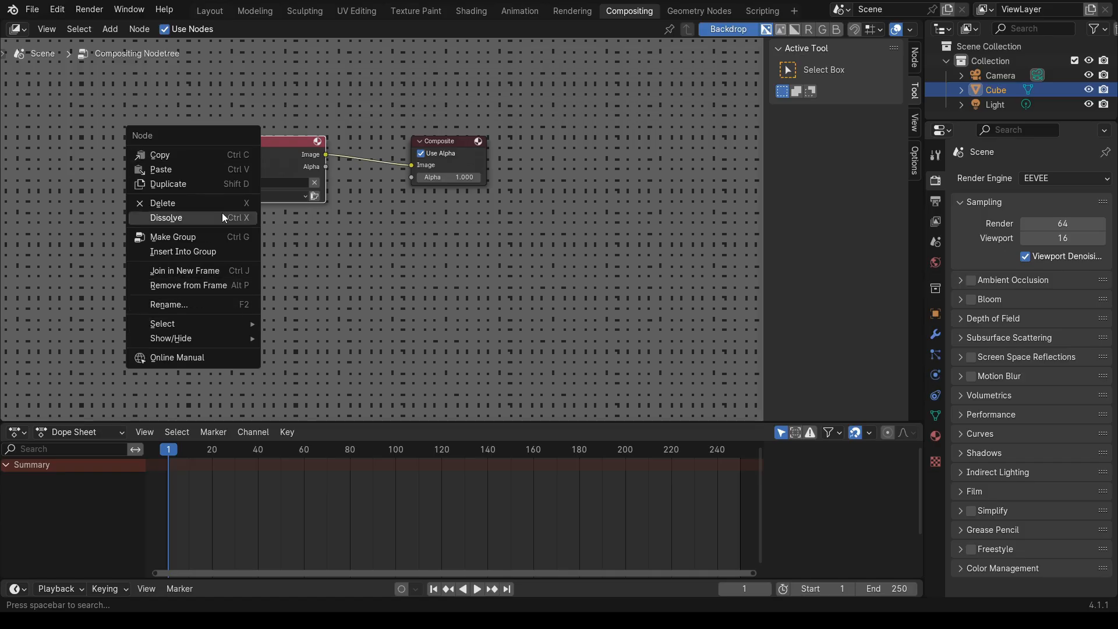
click(212, 200)
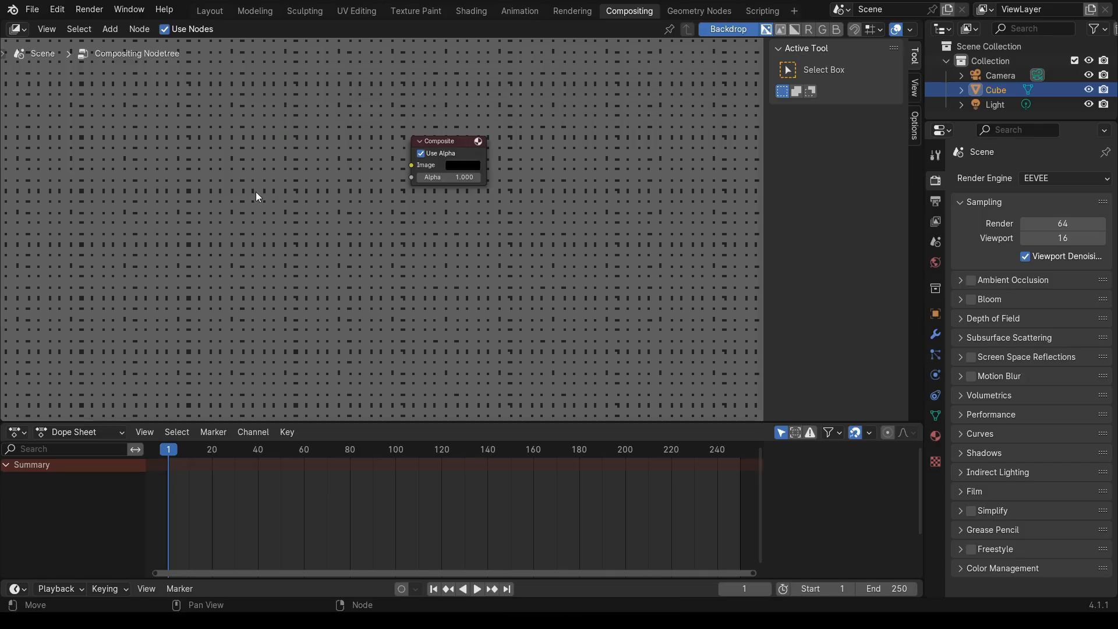
- Add an Image input node, connect its Image output to the Composite node's Image input, and space the two nodes apart
click(112, 34)
mouse_move(145, 128)
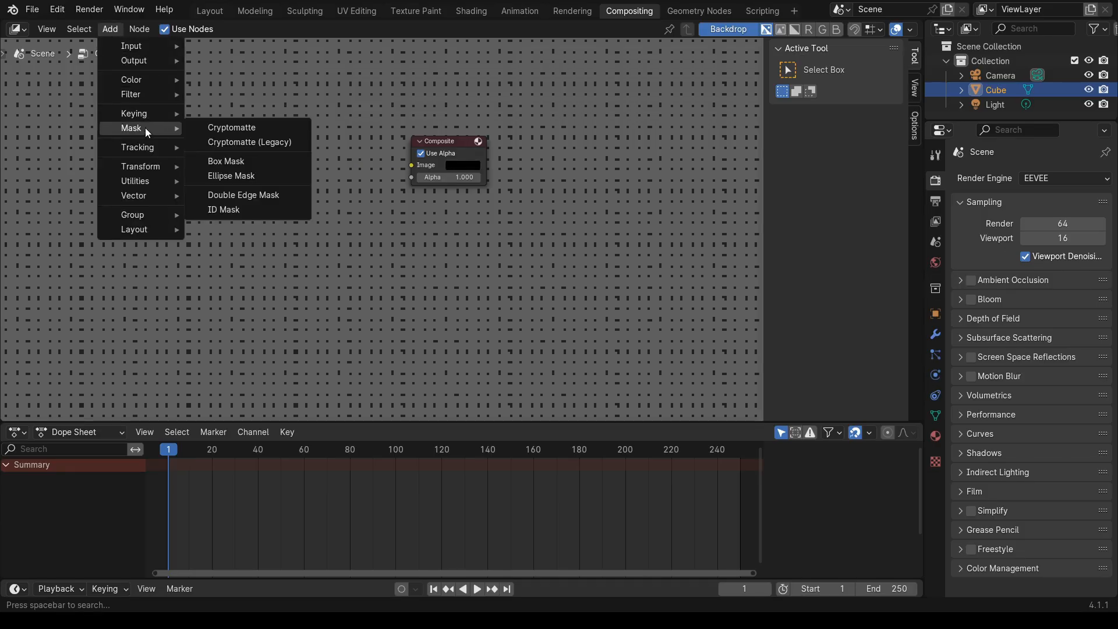
mouse_move(146, 44)
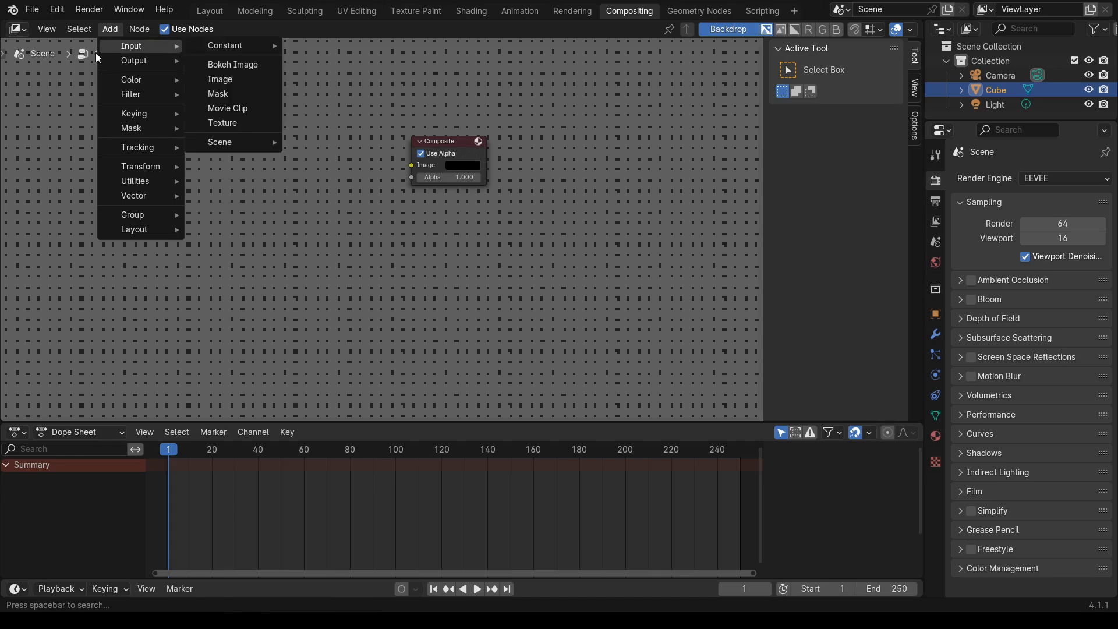
click(234, 79)
click(111, 124)
drag(184, 140, 576, 148)
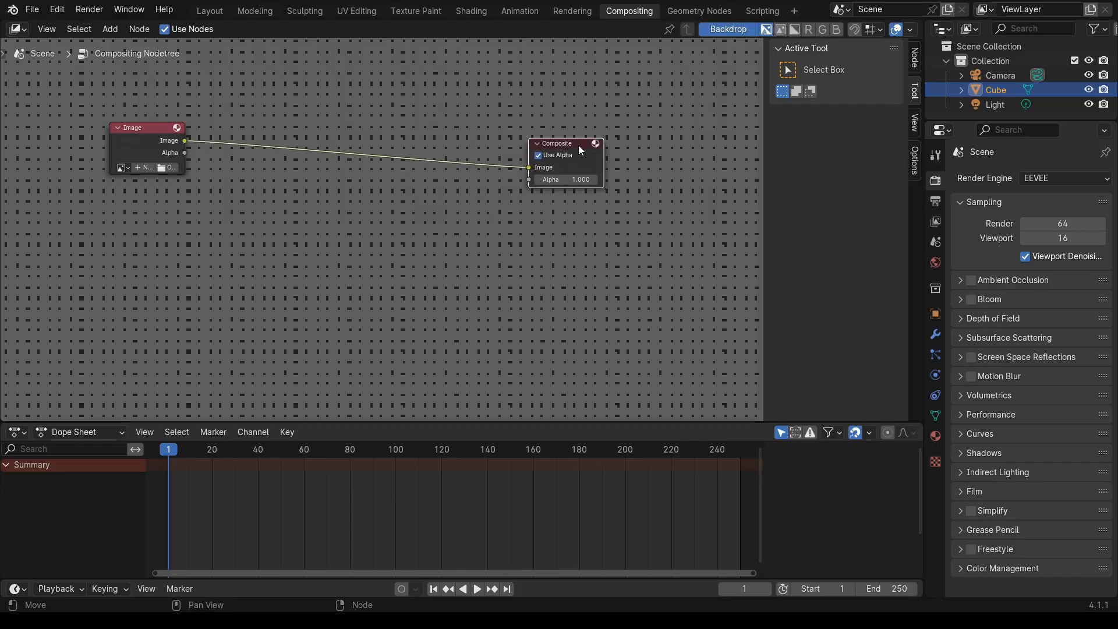
- Add a Viewer output node below the Composite node and connect the Image node's Image output to it
click(106, 29)
mouse_move(138, 61)
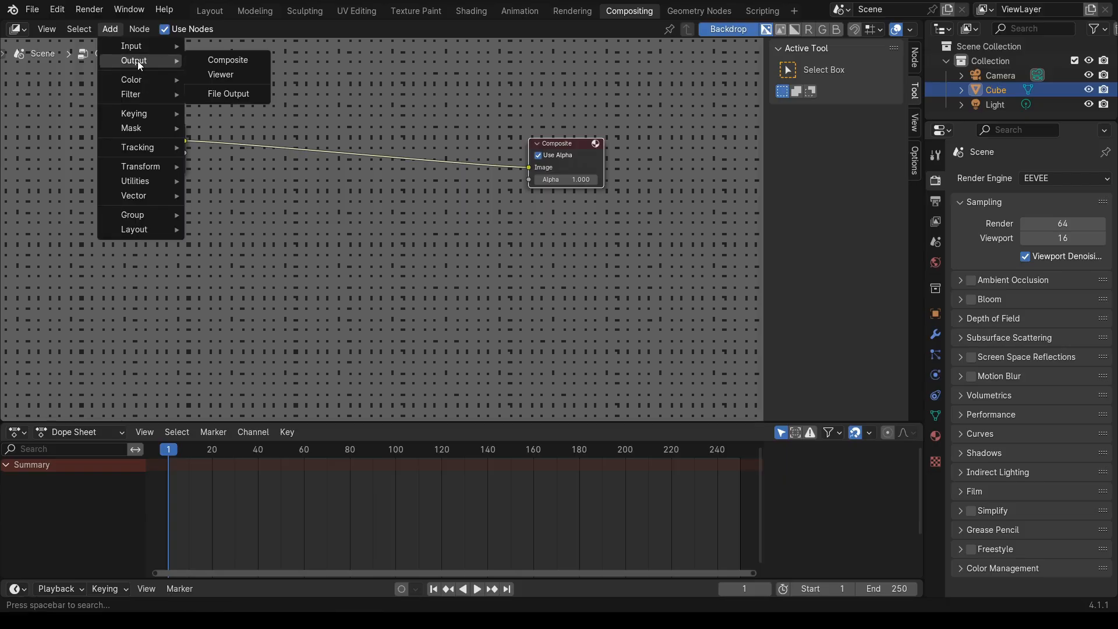
click(221, 73)
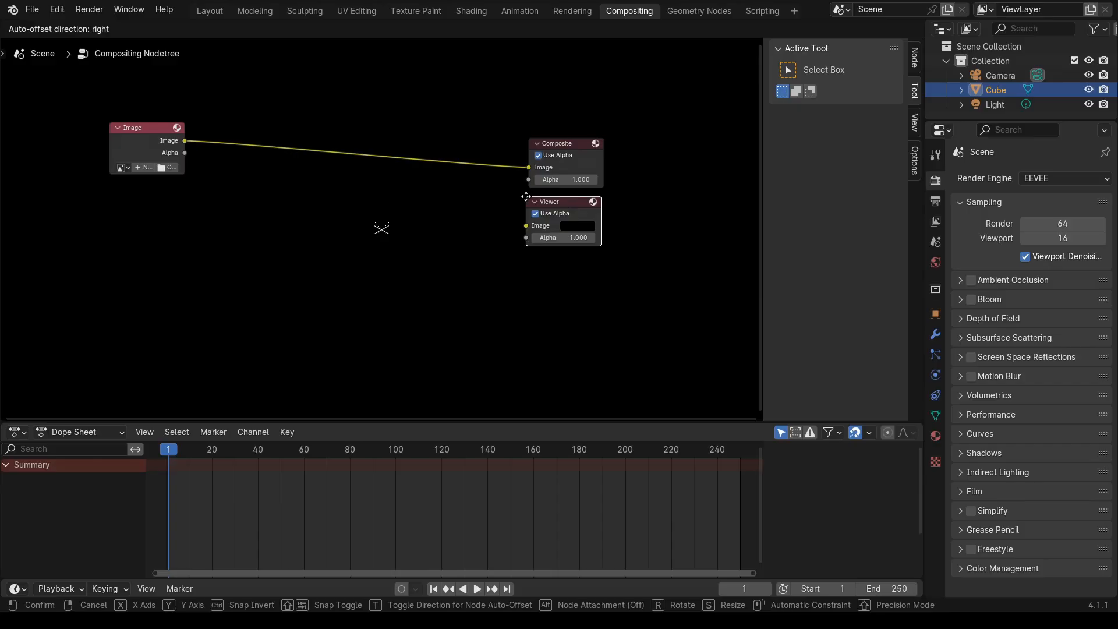
click(530, 202)
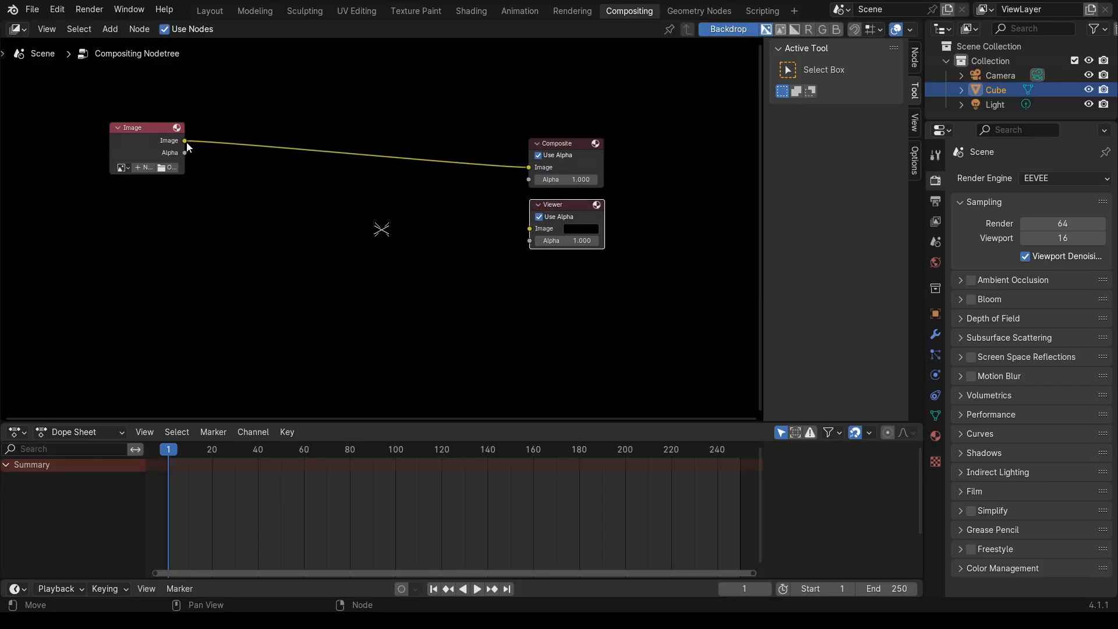
drag(185, 141, 521, 234)
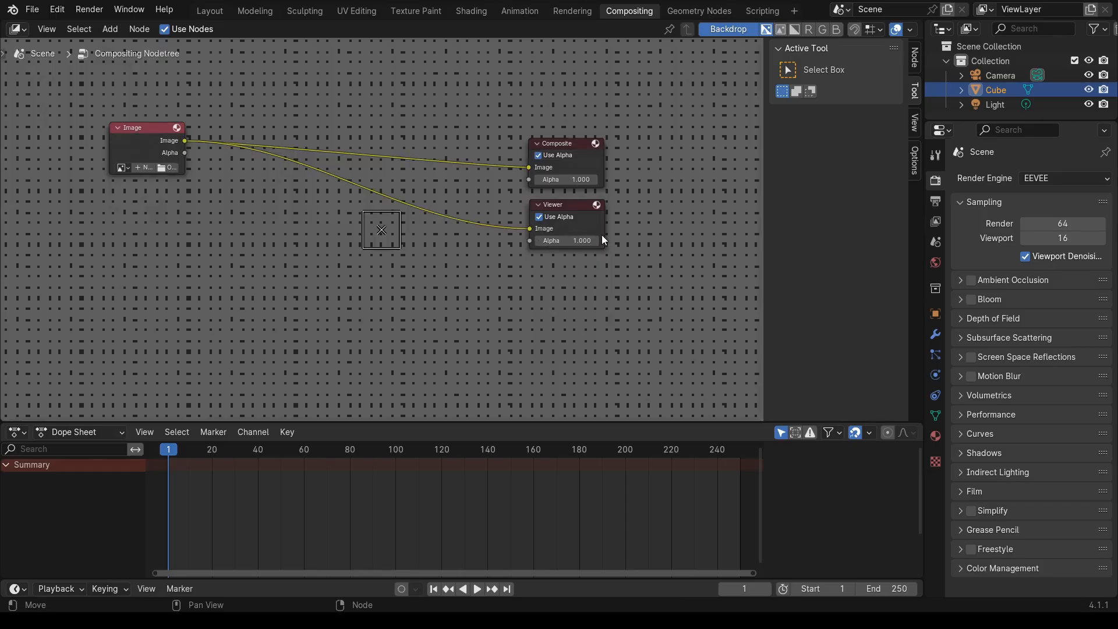
- Try hiding and restoring the node editor's sidebar
click(914, 61)
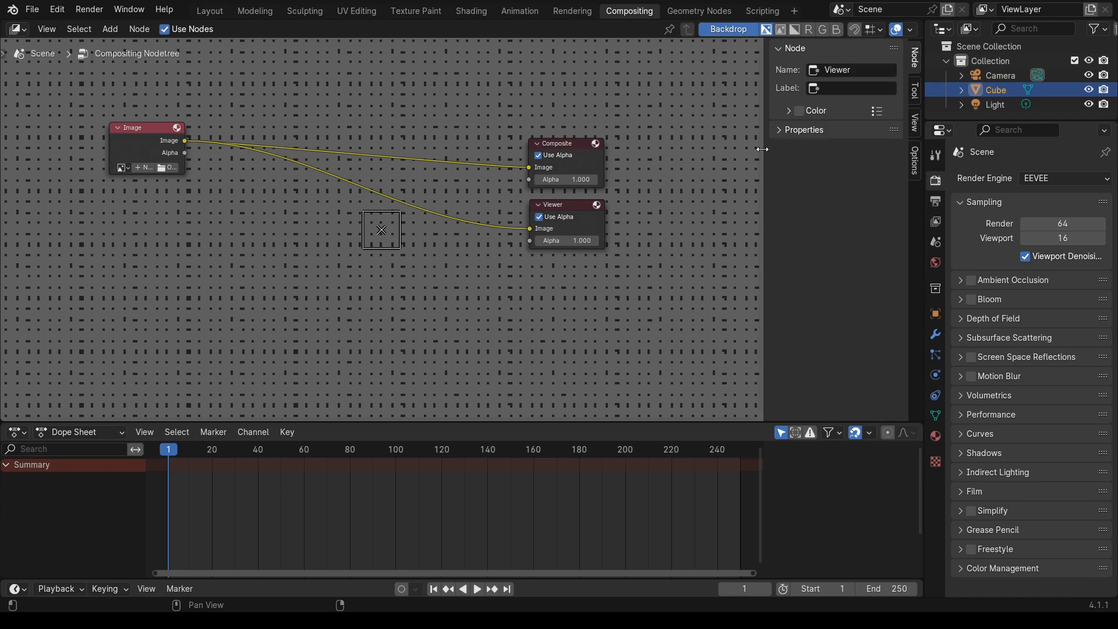
drag(762, 149, 901, 164)
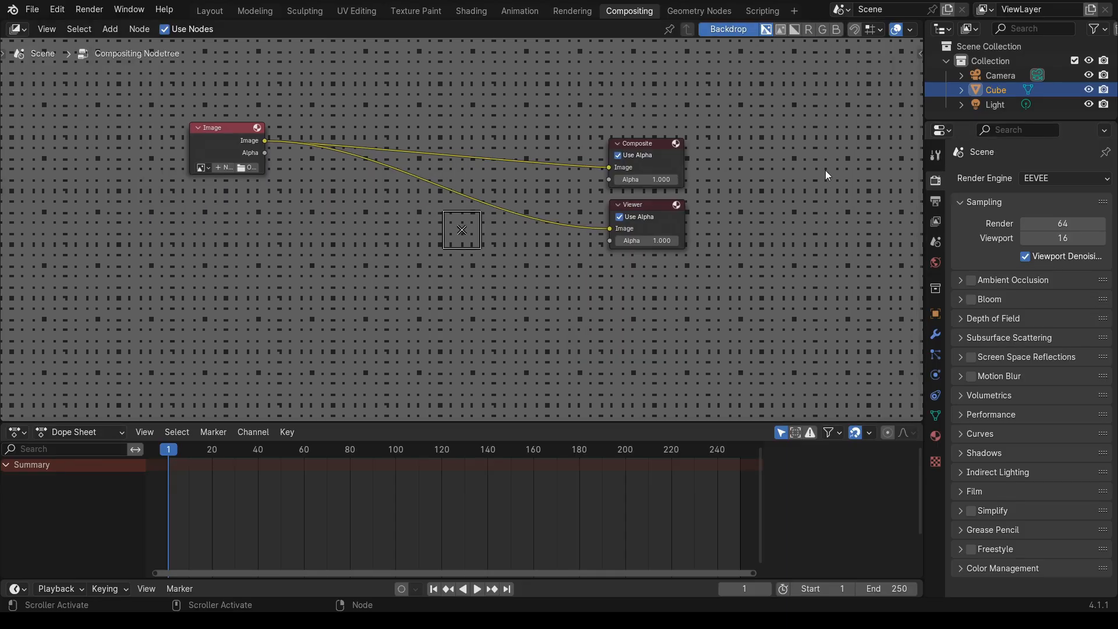
key(n)
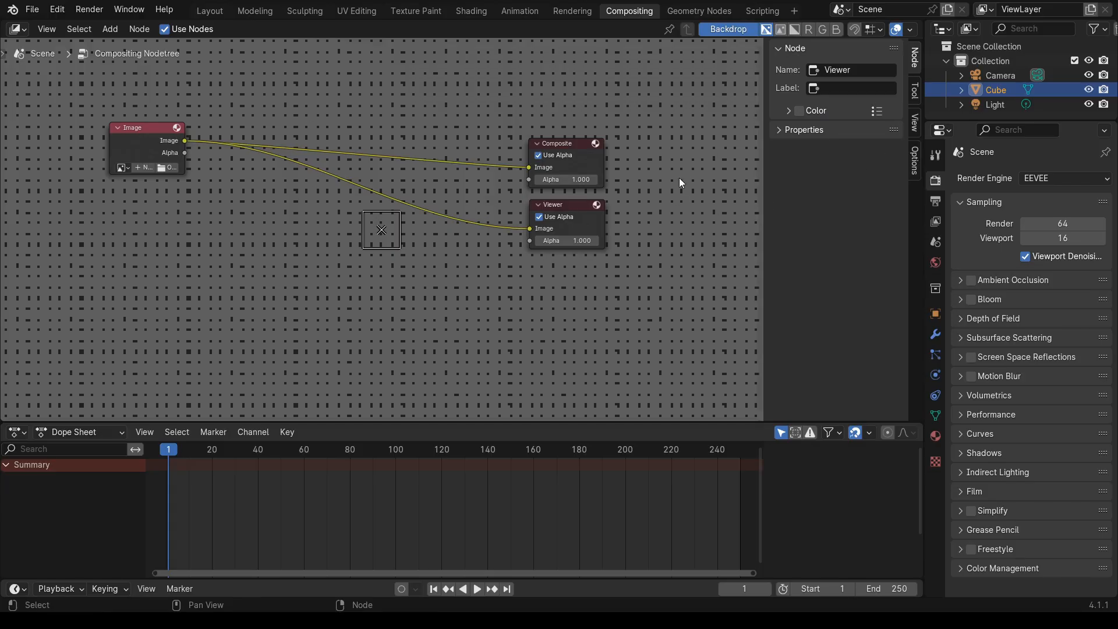
key(n)
key(n)
key(n)
key(n)
- Fit the cat image backdrop to the node editor's visible area
click(917, 91)
click(917, 128)
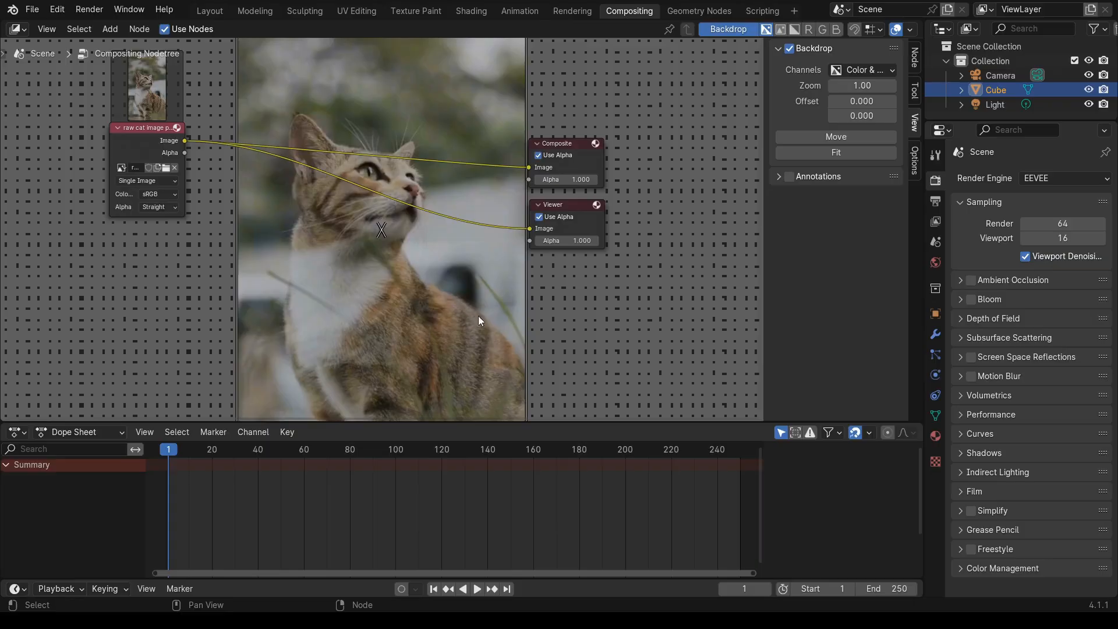
scroll(488, 317, down, 2)
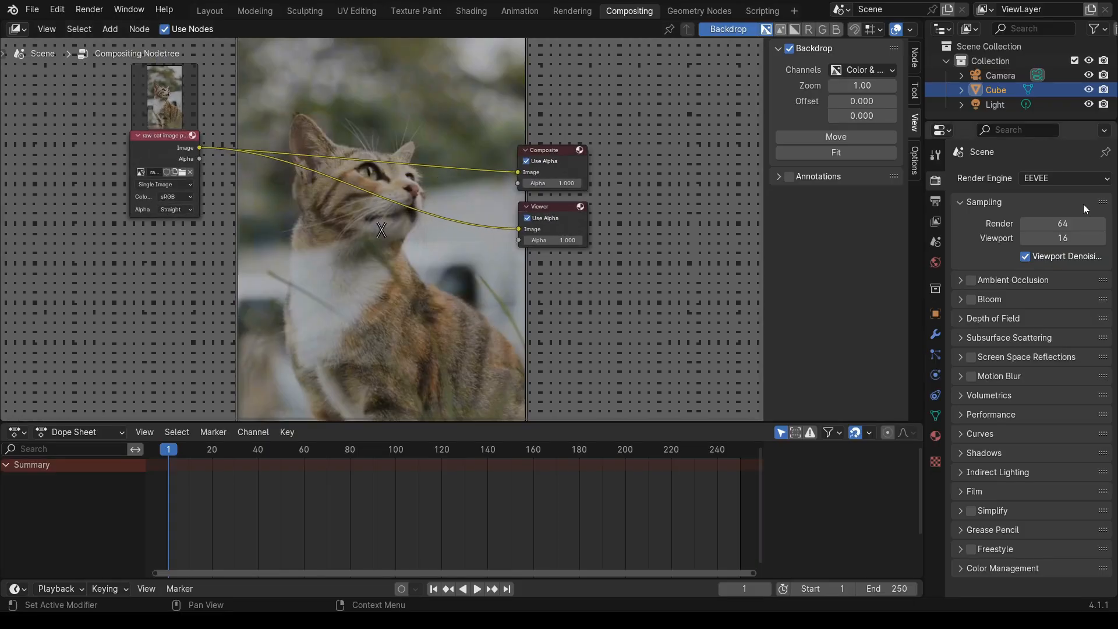
click(877, 153)
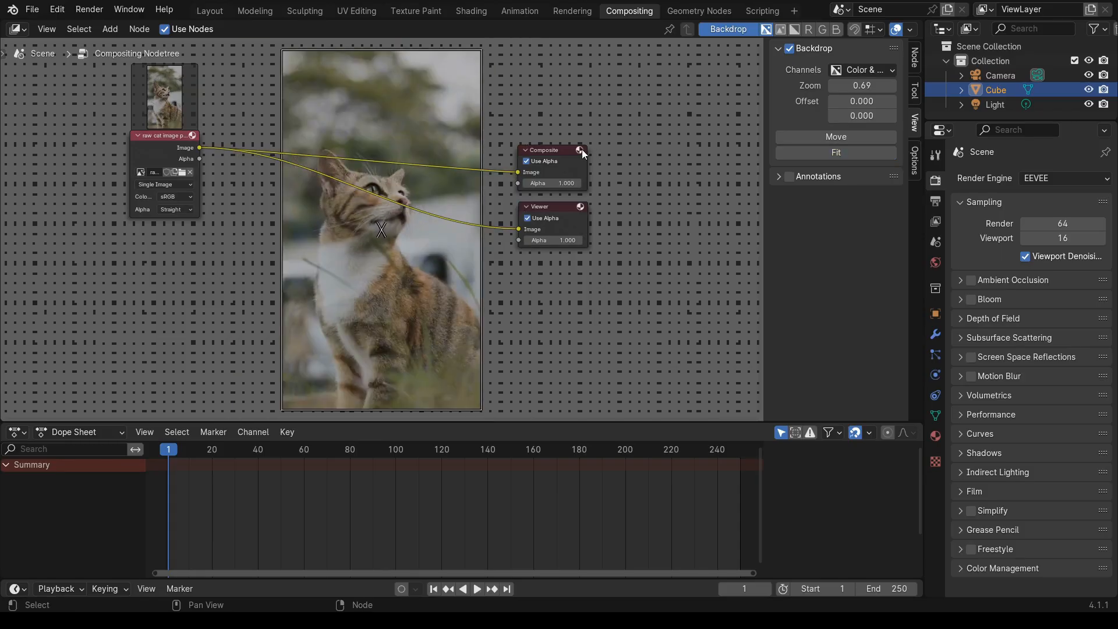
- Arrange the nodes around the backdrop, with the cat image node on its left and the Composite and Viewer nodes on its right
drag(582, 151, 607, 98)
drag(545, 206, 589, 157)
drag(149, 152, 61, 172)
middle_drag(254, 274, 275, 277)
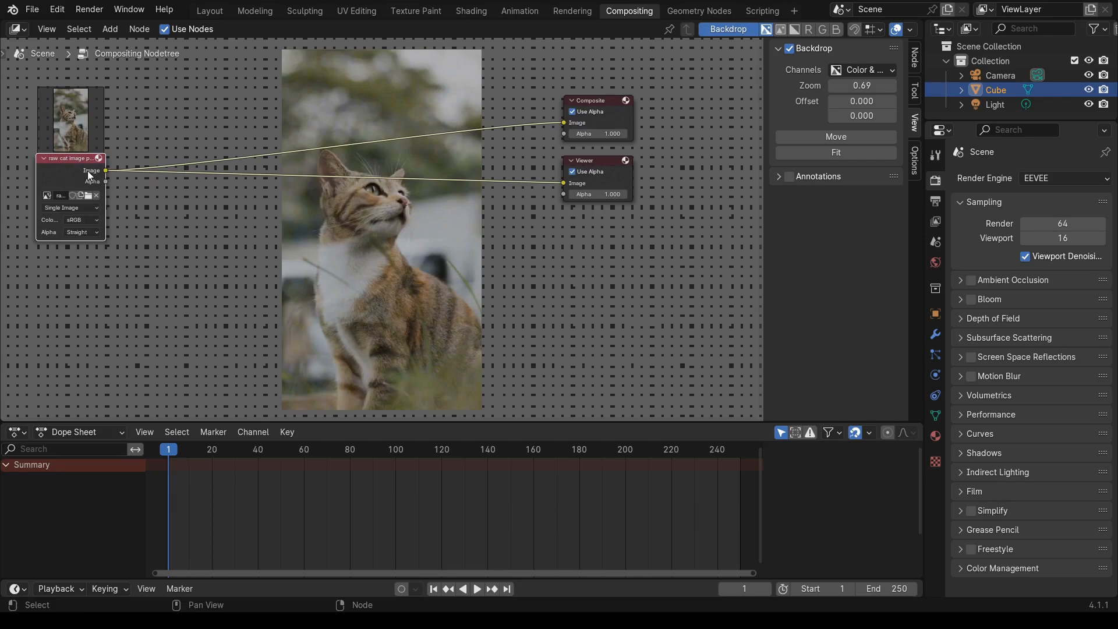
drag(75, 167, 58, 155)
middle_drag(195, 266, 290, 341)
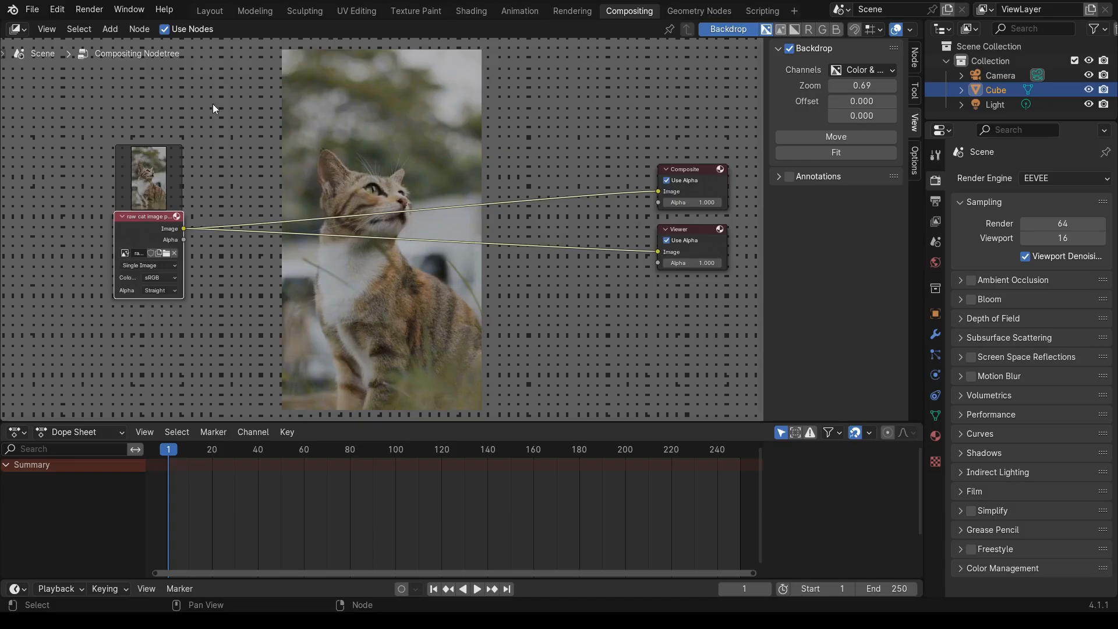
drag(131, 227, 124, 206)
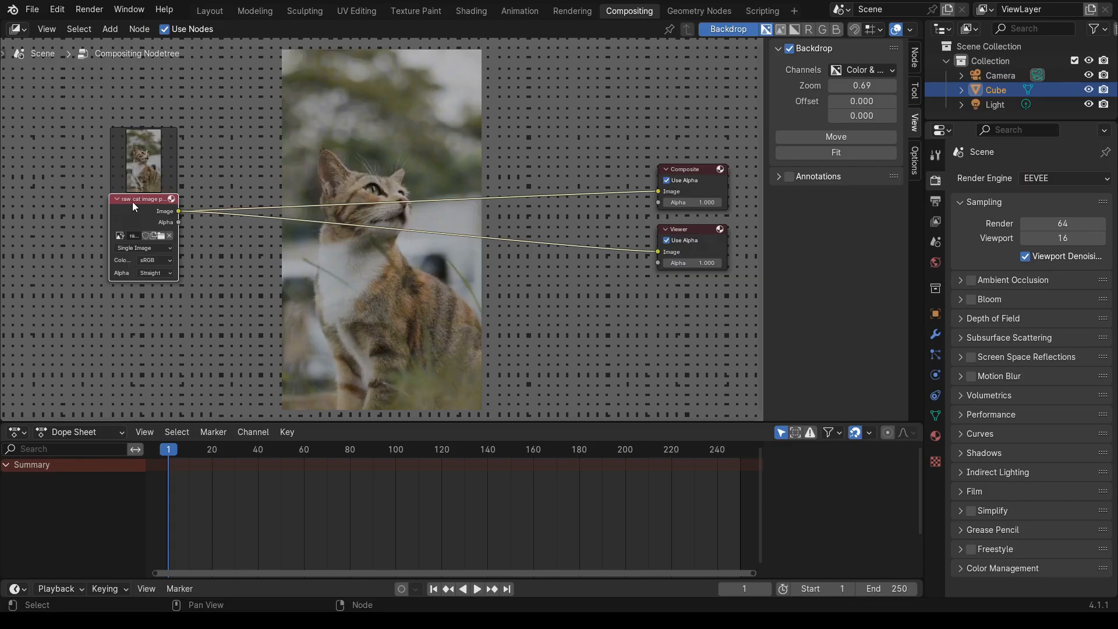
drag(131, 201, 125, 186)
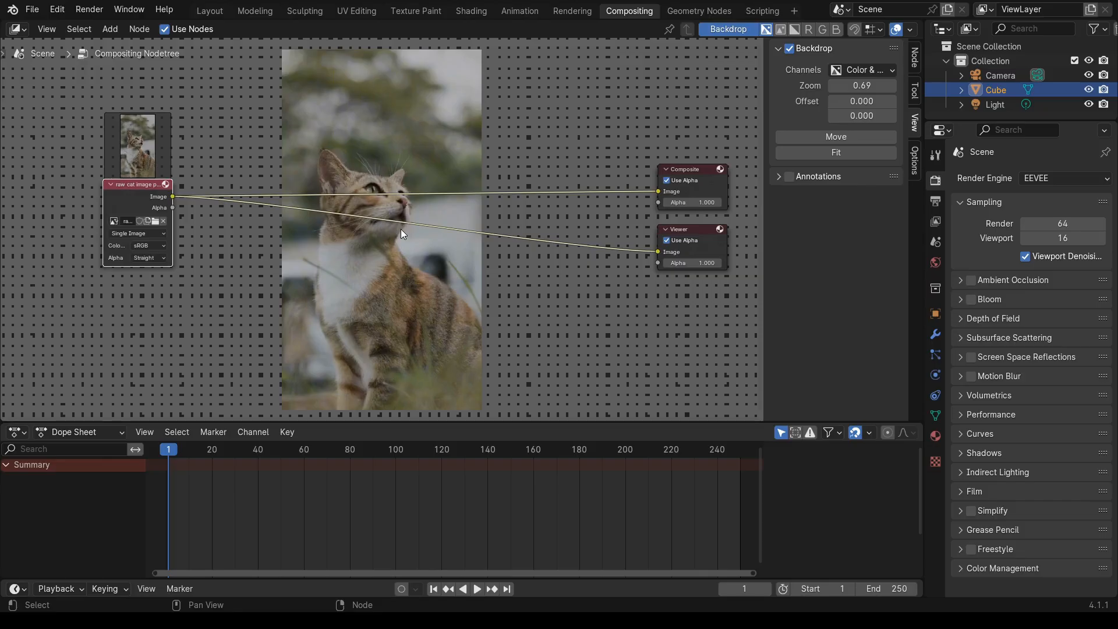
- Move the cat image node down to clear space above it beside the backdrop
click(108, 29)
mouse_move(127, 48)
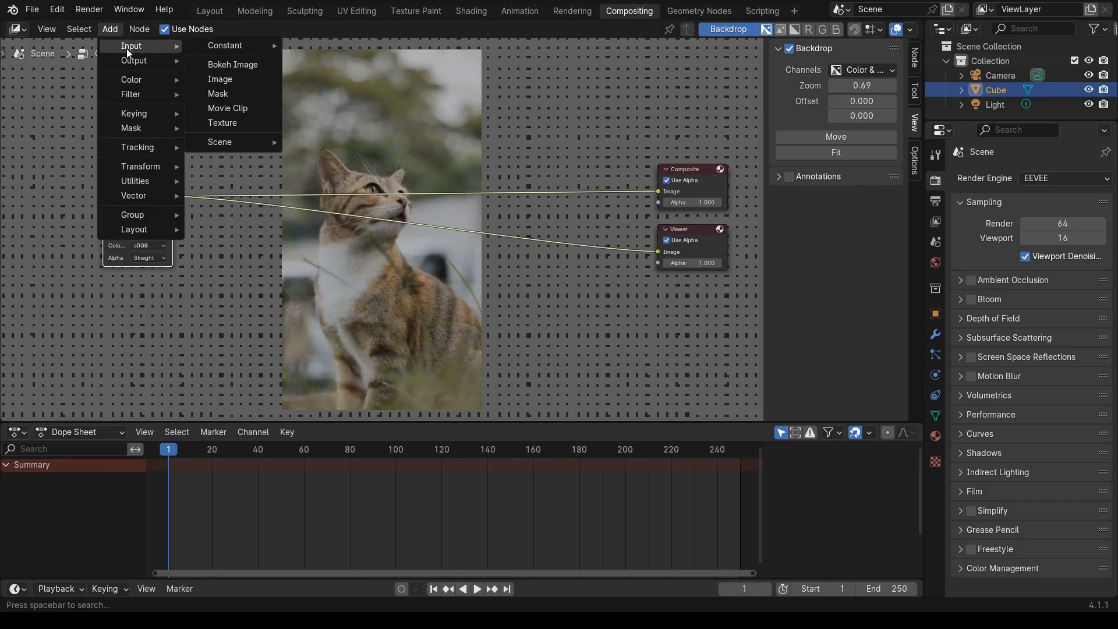
drag(136, 185, 138, 157)
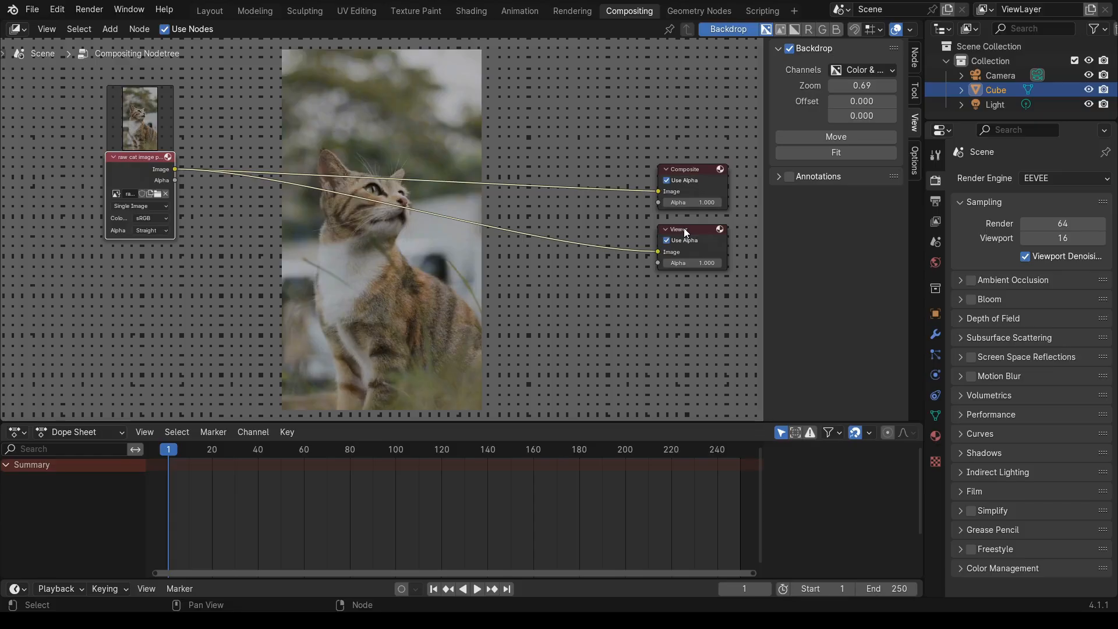
click(110, 29)
mouse_move(141, 79)
drag(145, 158, 128, 295)
- Add a Render Layers scene input node above the cat image node
click(110, 30)
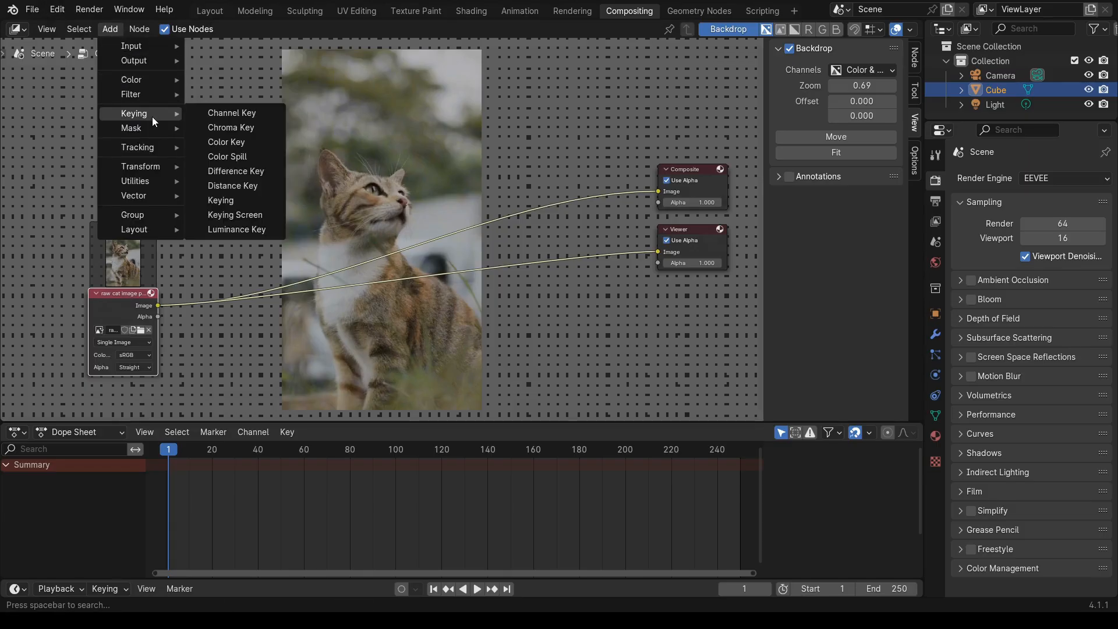
mouse_move(155, 46)
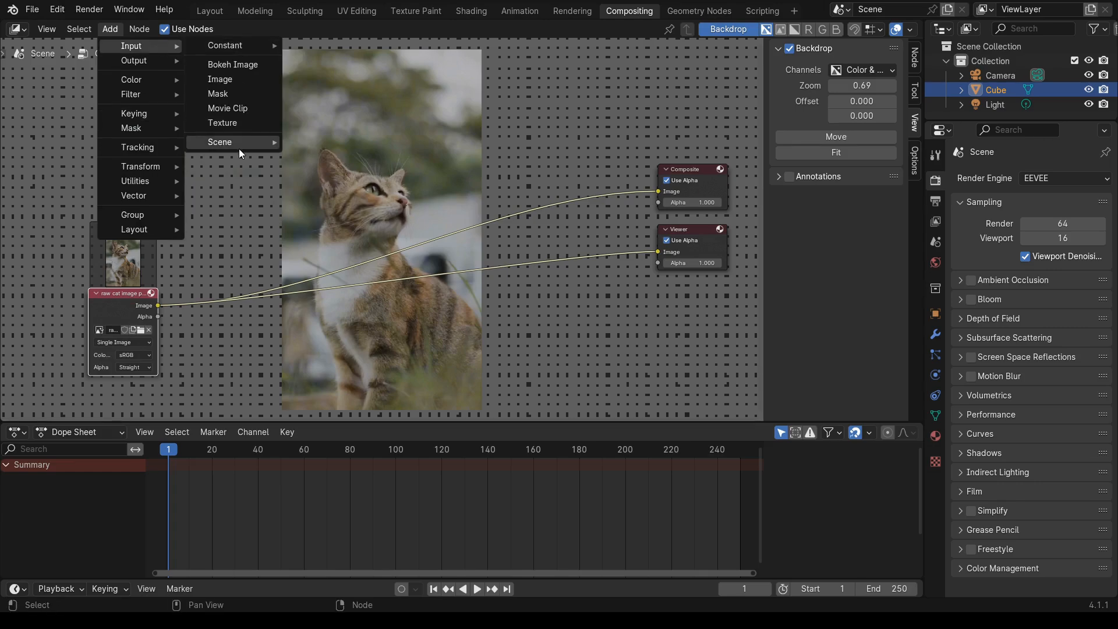
mouse_move(239, 143)
click(319, 142)
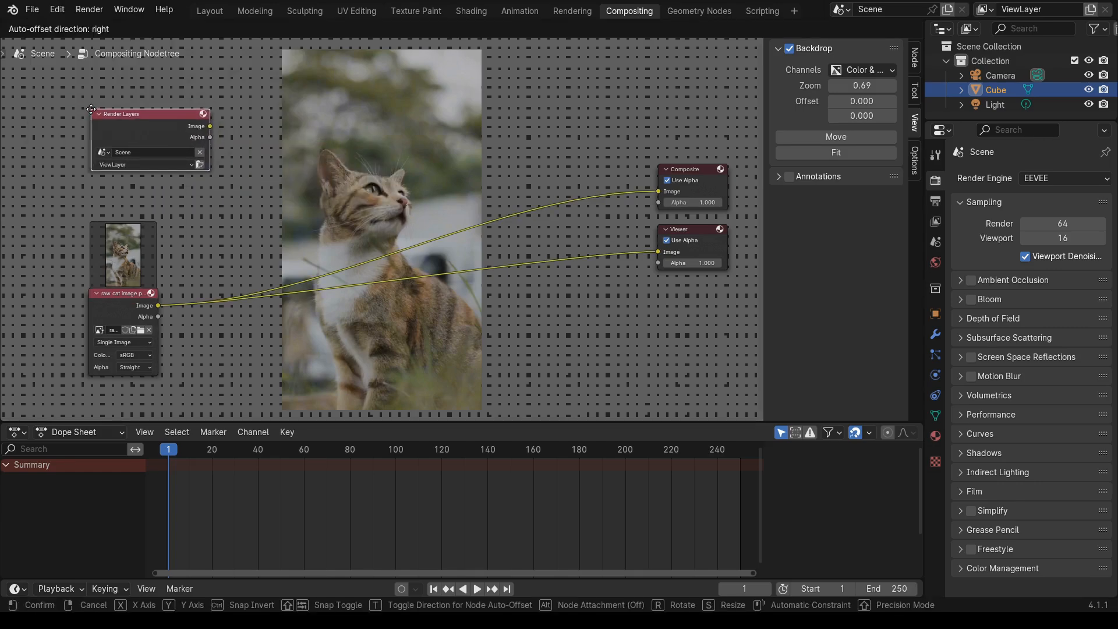
click(145, 172)
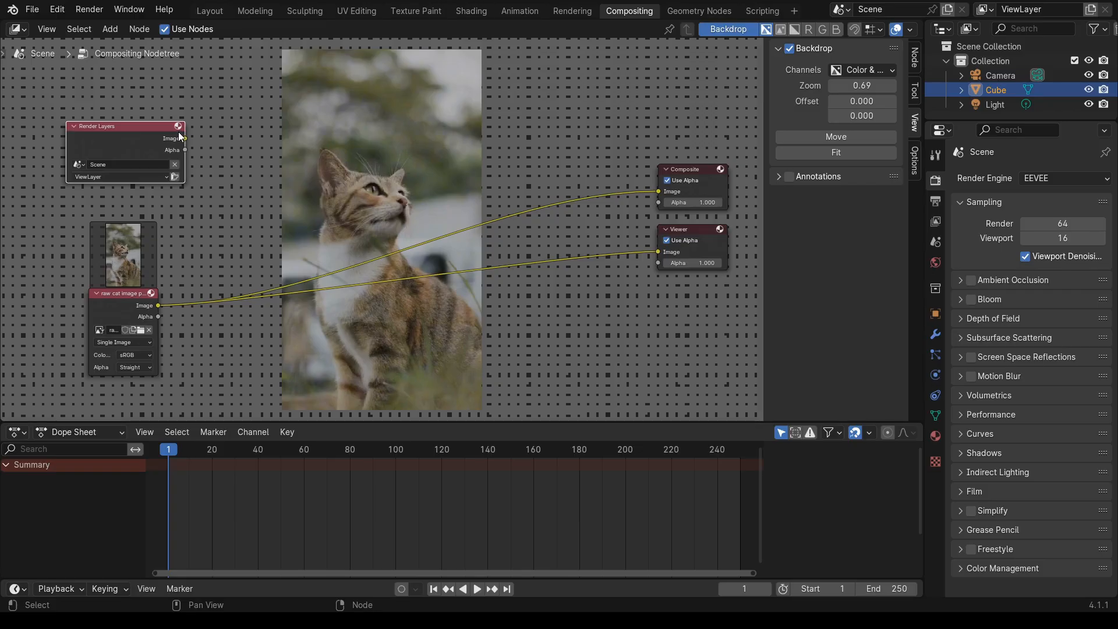
- Delete the default cube and light from the scene in the Layout workspace, keeping the camera
click(204, 12)
click(269, 170)
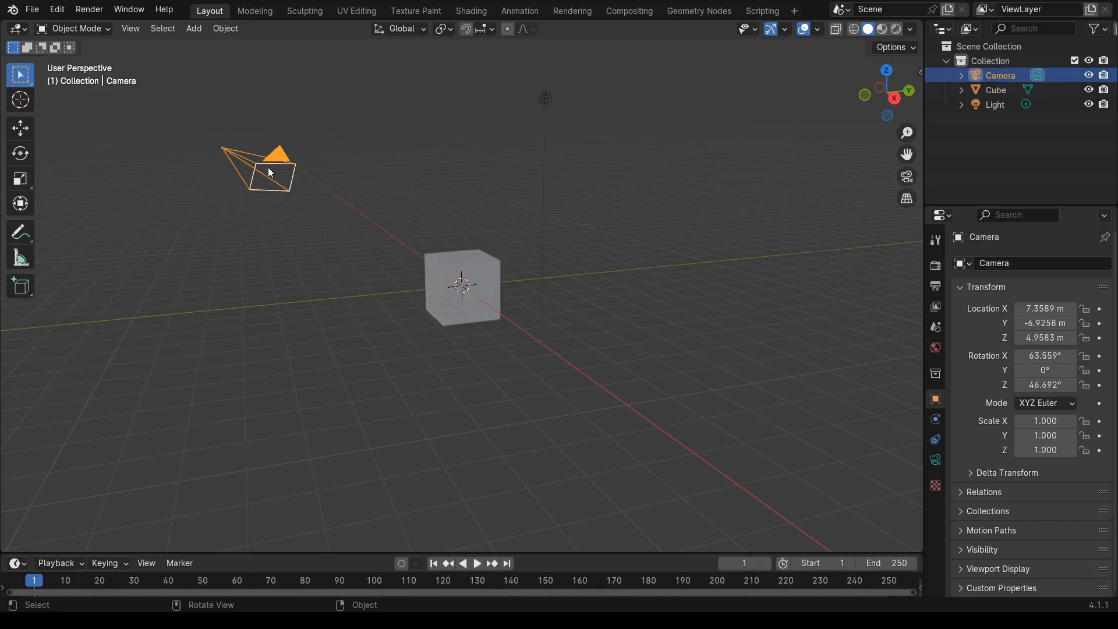
click(479, 273)
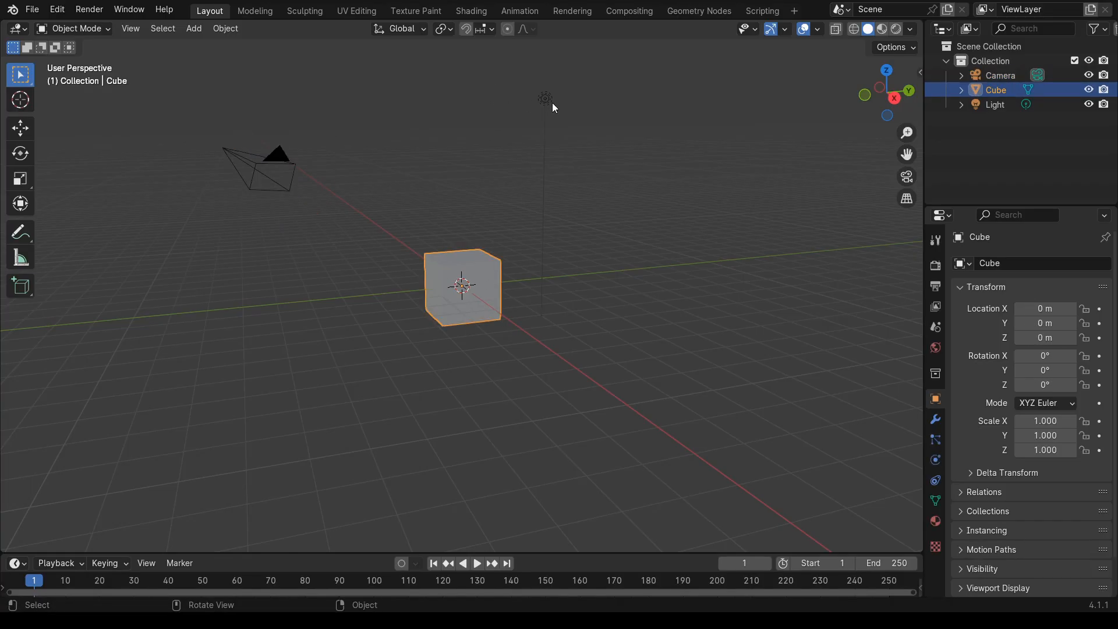
shift+click(537, 93)
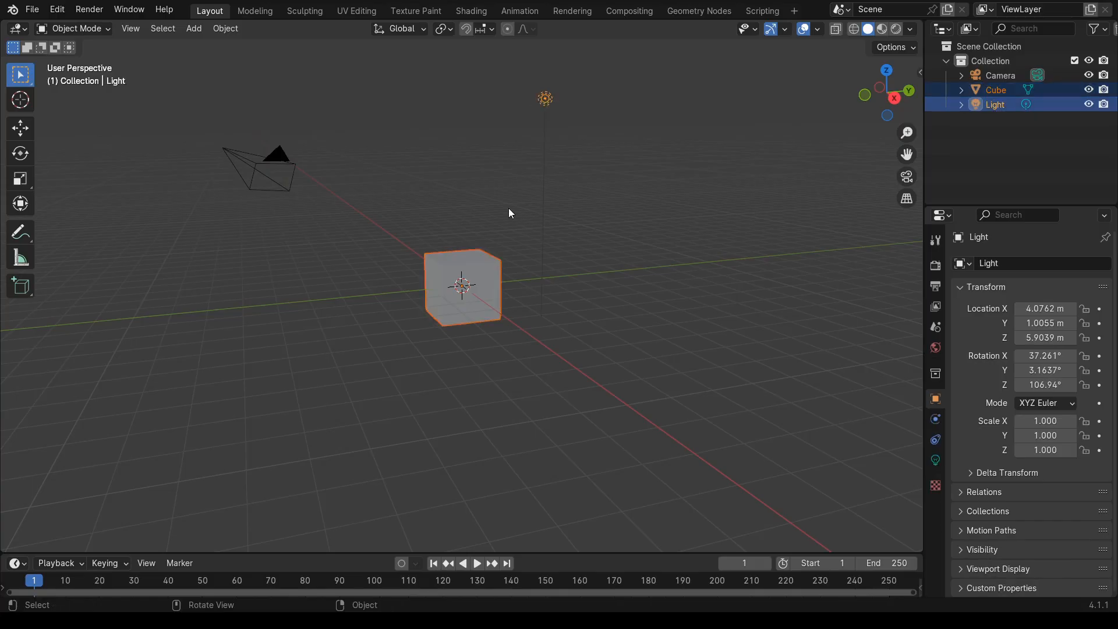
key(x)
click(509, 209)
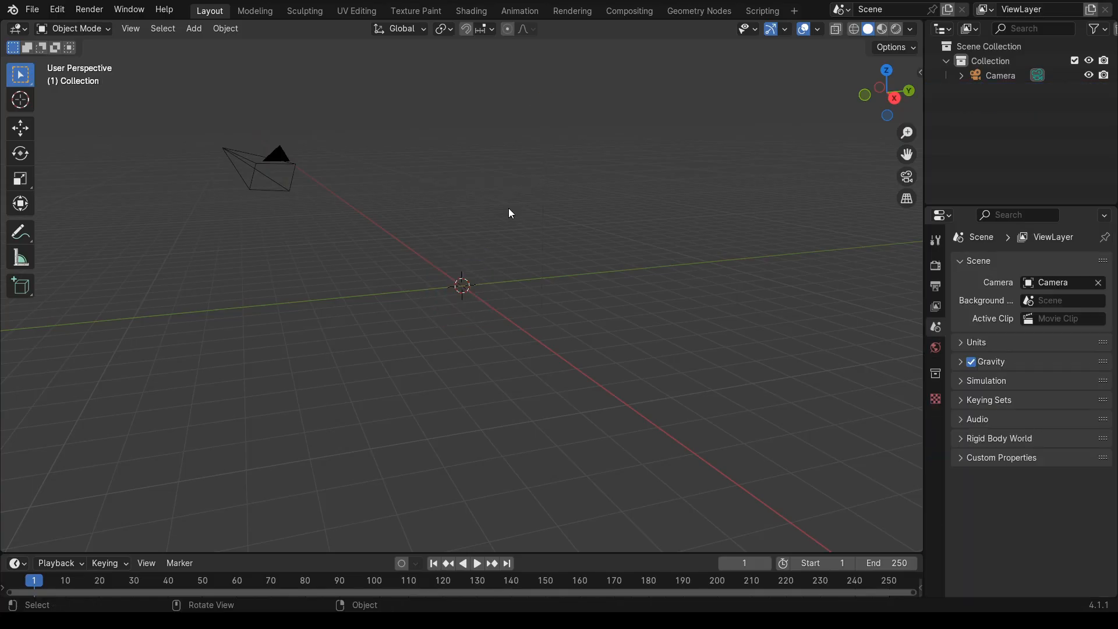
- Add the cat picture as an image empty at the world origin, facing the right orthographic view
click(232, 181)
middle_drag(346, 247, 585, 287)
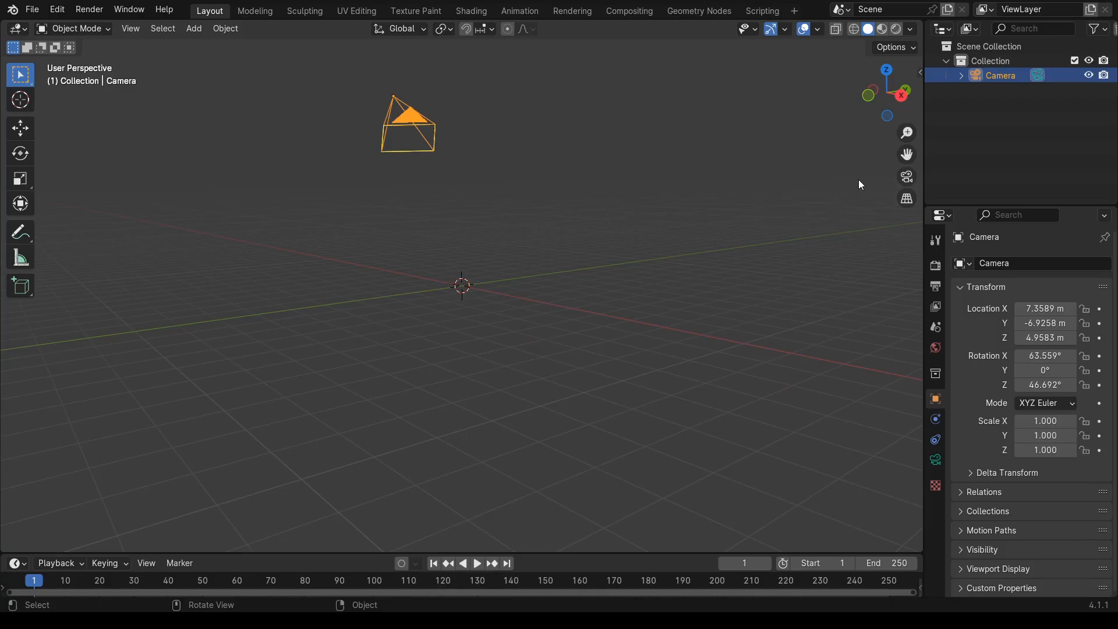
click(900, 97)
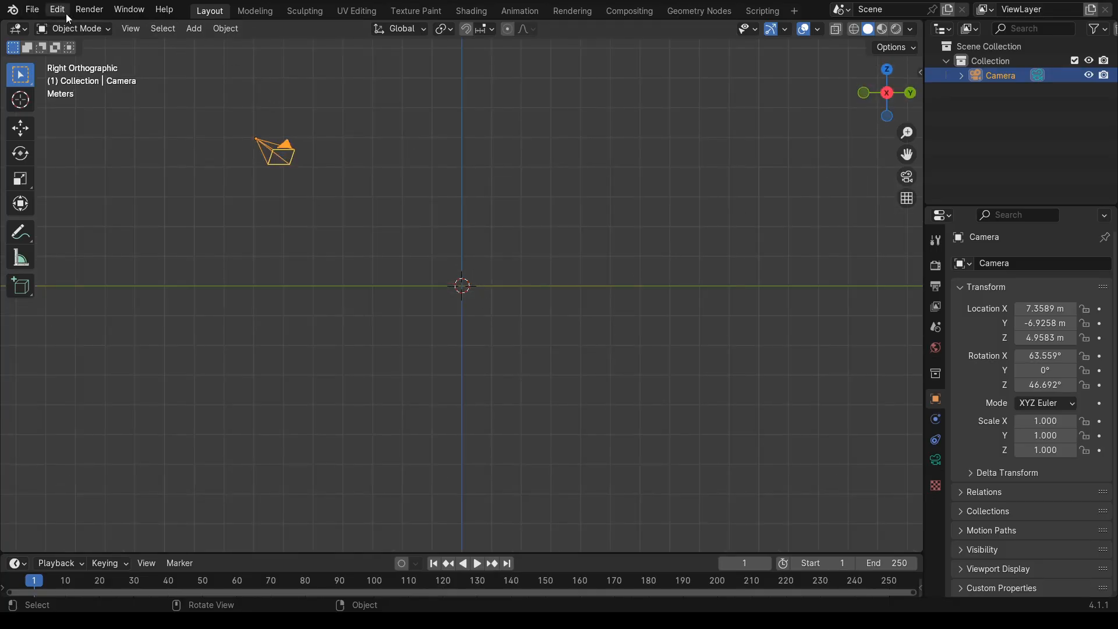
click(131, 29)
right_click(438, 166)
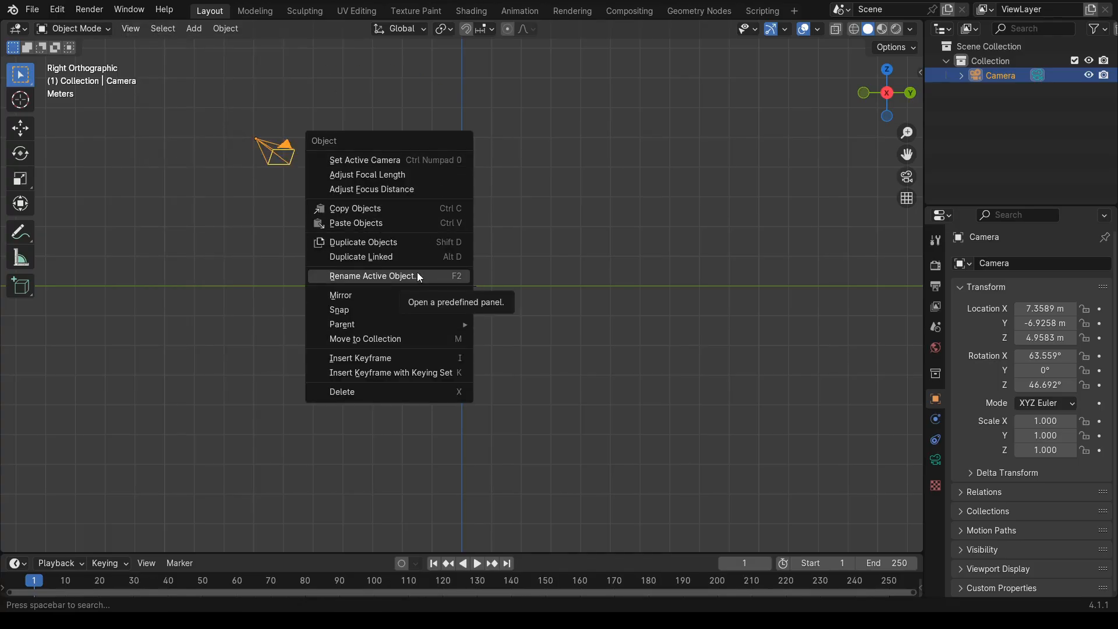
click(198, 29)
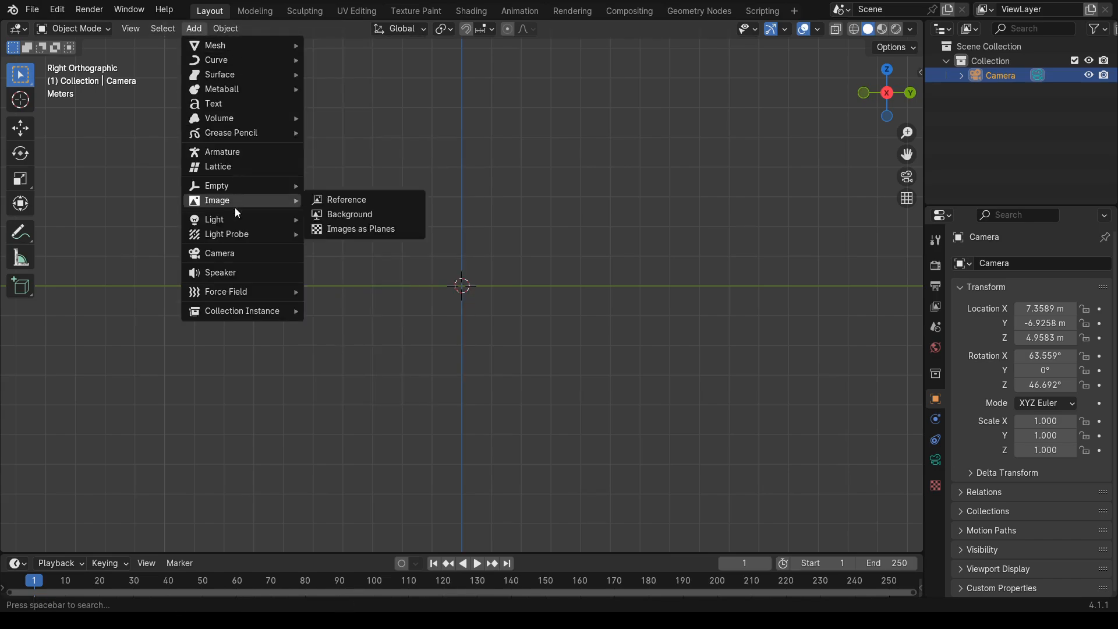
mouse_move(236, 221)
mouse_move(233, 201)
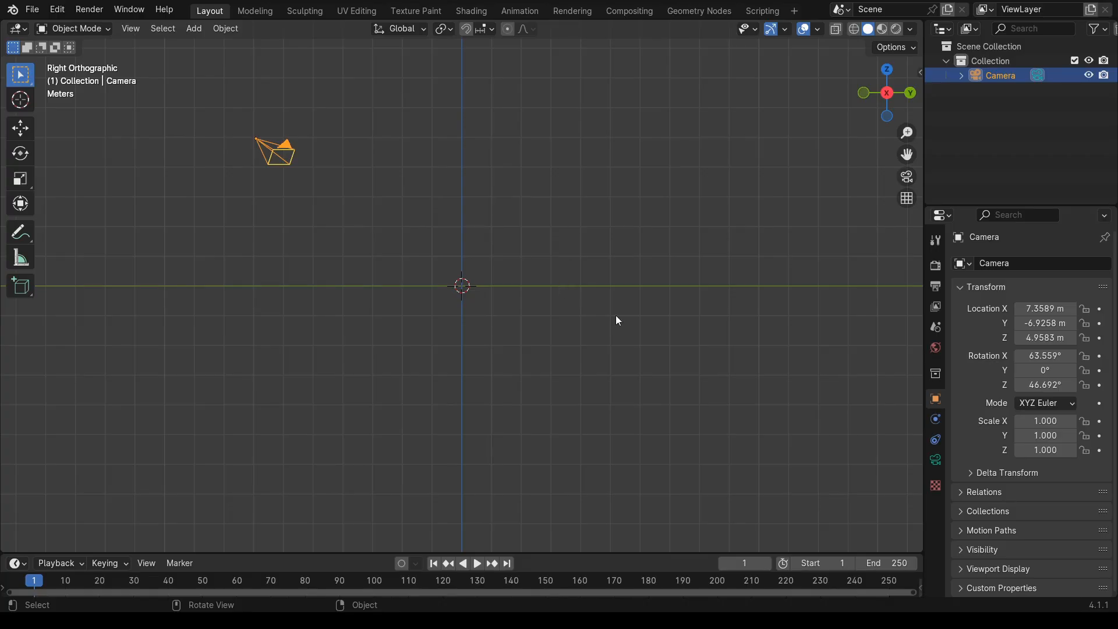
click(659, 340)
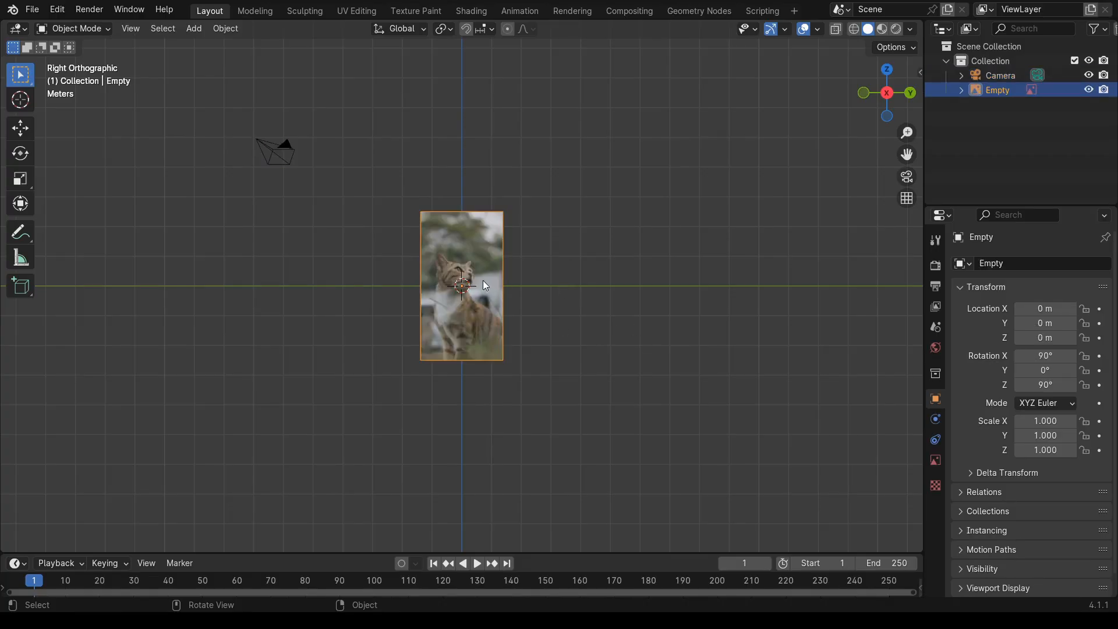
- Move the cat image up along Z to about 2.49 m so its lower edge rests on the ground line
key(g)
key(y)
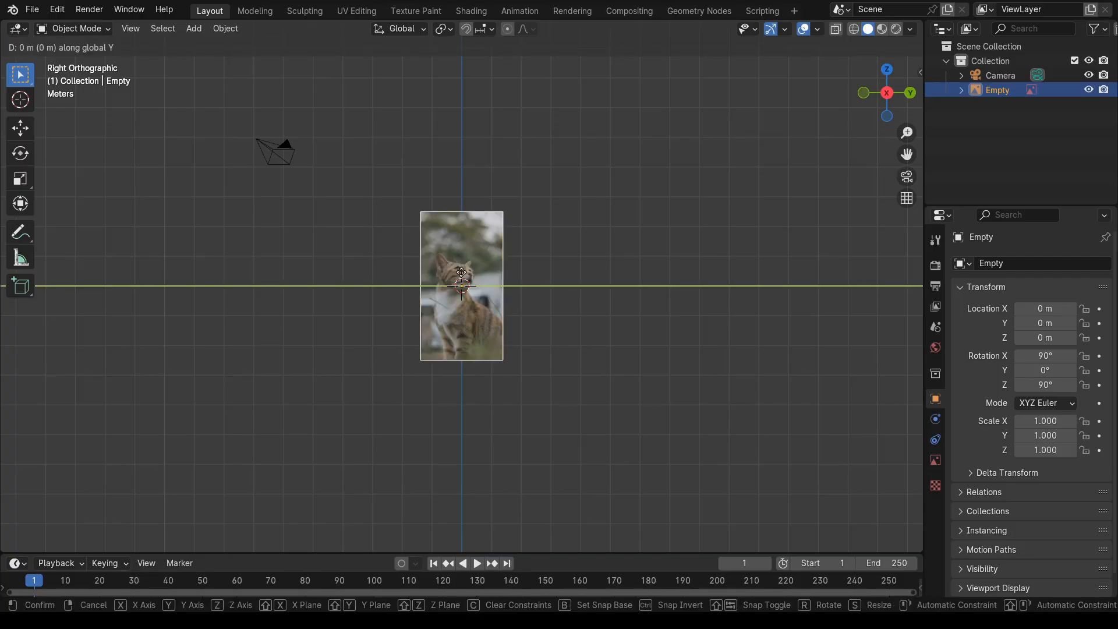
key(z)
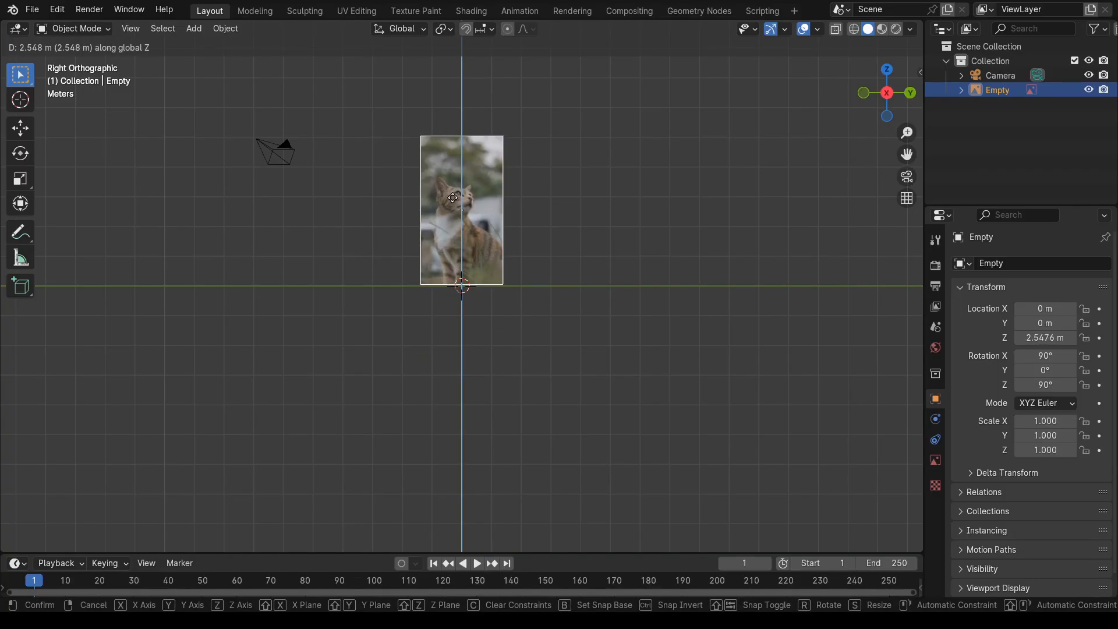
click(457, 198)
- Centre the cat image in the right orthographic view and align the active camera to that view
scroll(509, 342, up, 3)
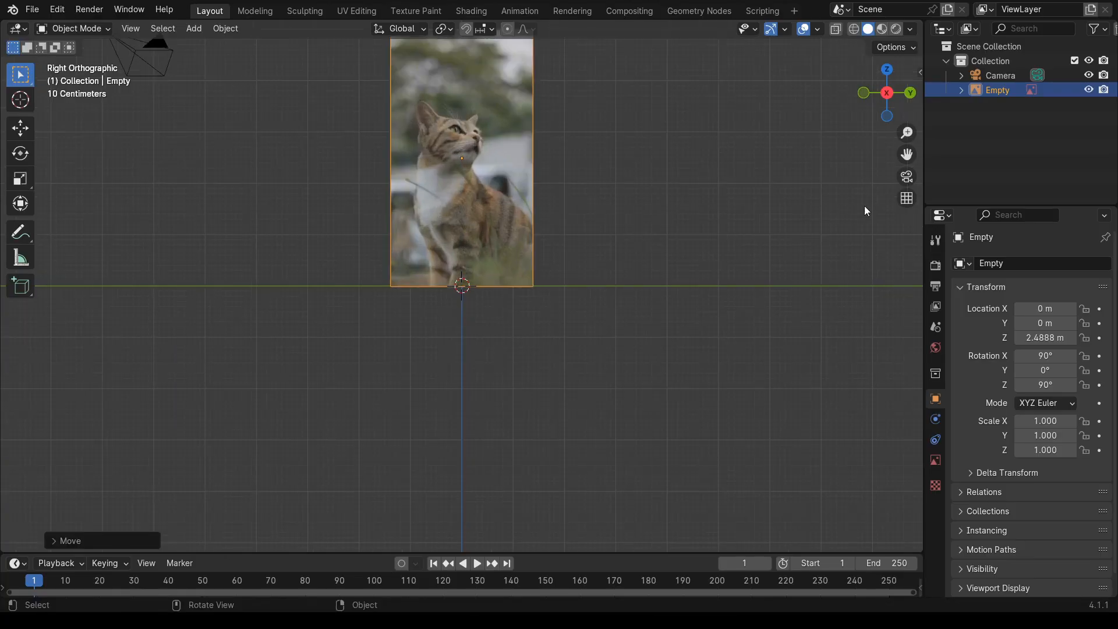
drag(907, 153, 928, 253)
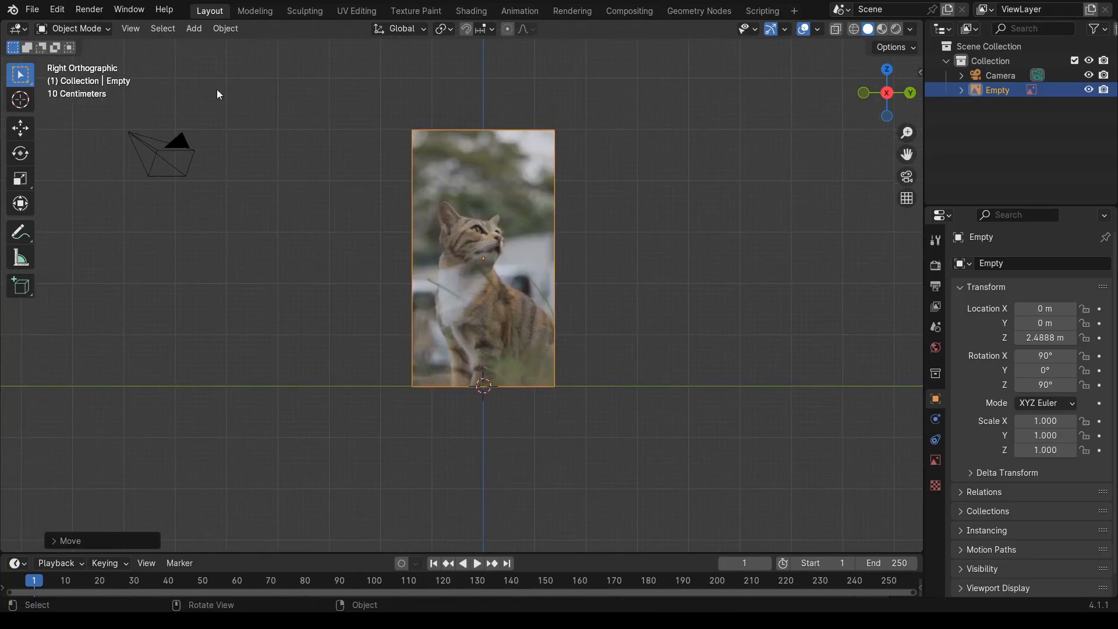
click(127, 26)
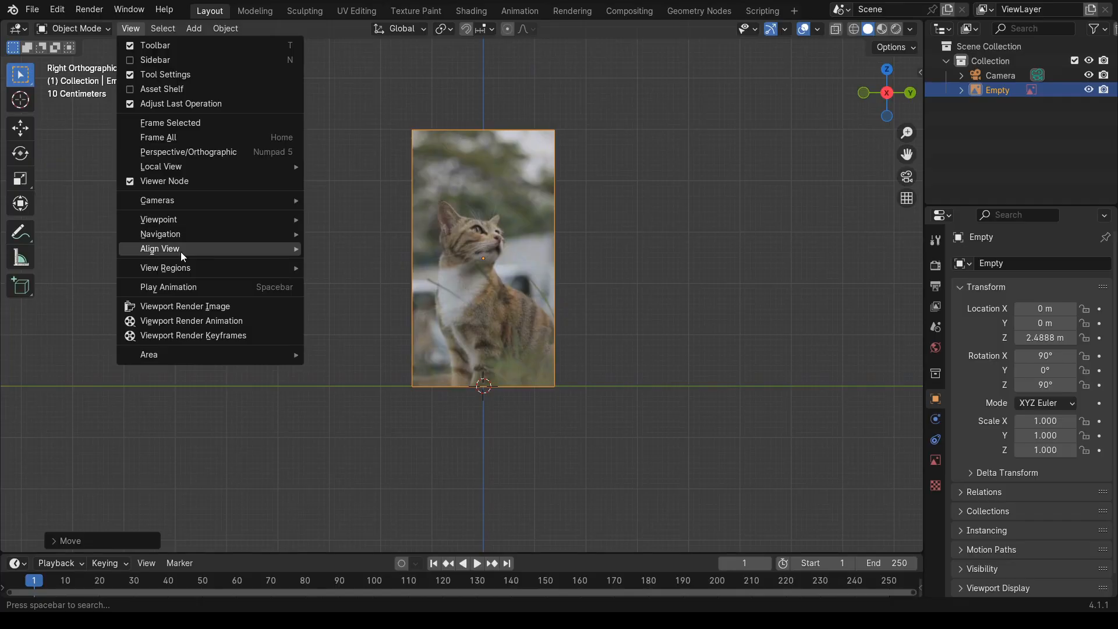
mouse_move(206, 250)
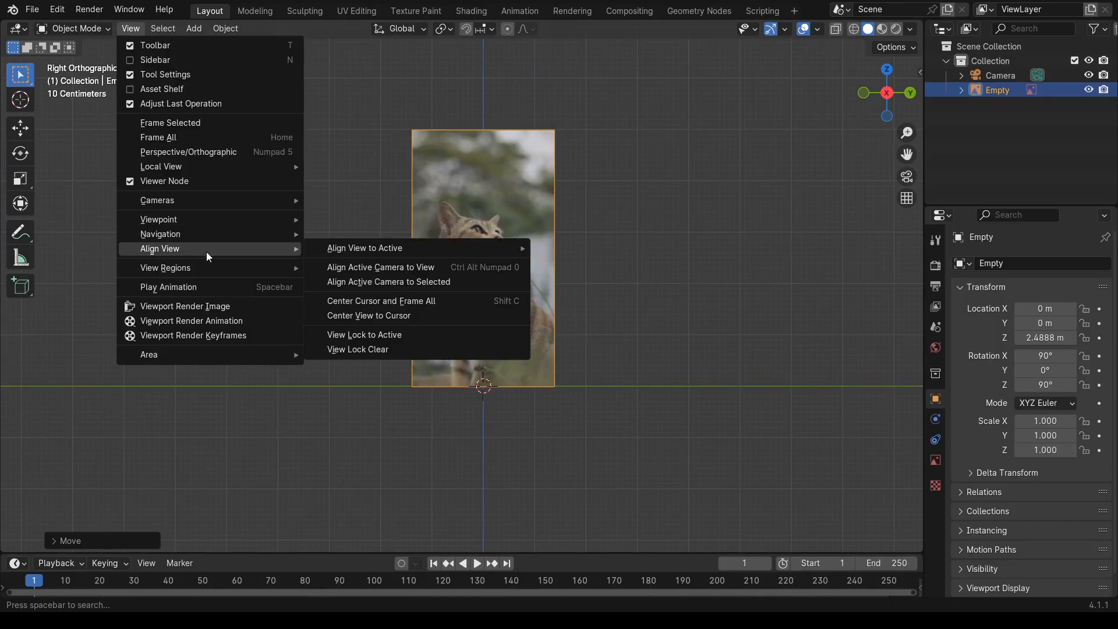
click(396, 269)
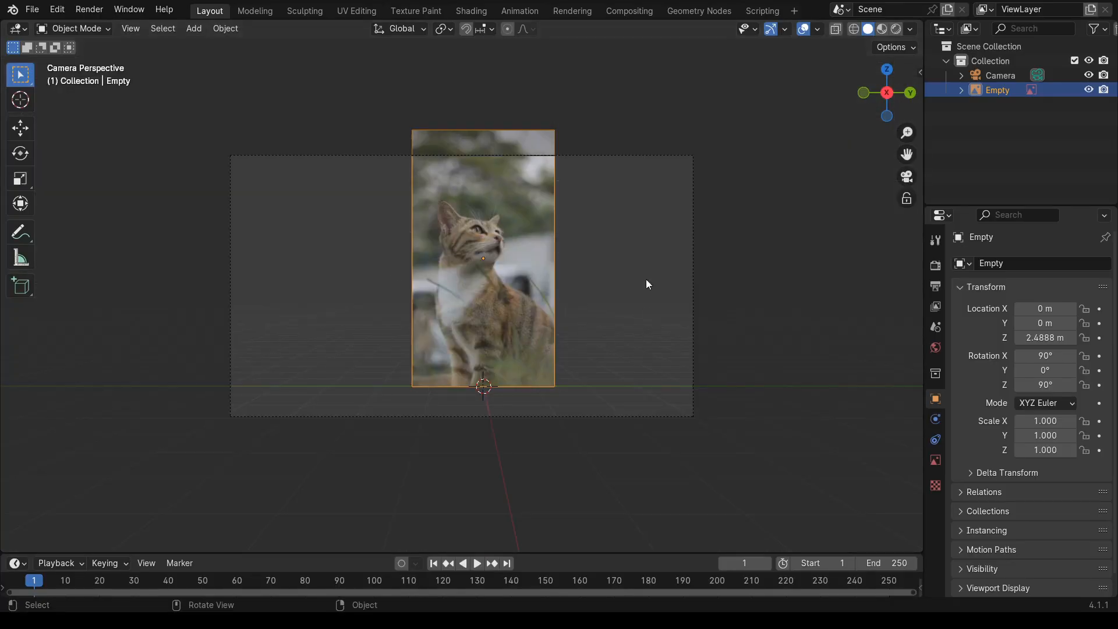
- Move the camera to about Z 2.5 m and Y -0.09 m so its frame encloses the full height of the cat image
click(609, 158)
key(g)
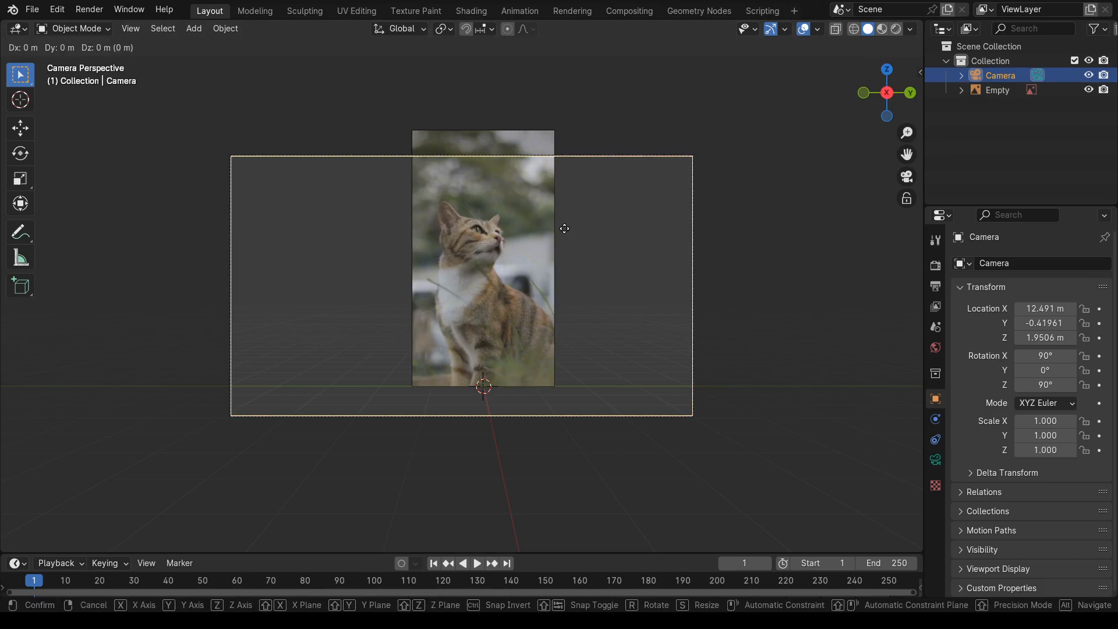
key(z)
click(565, 175)
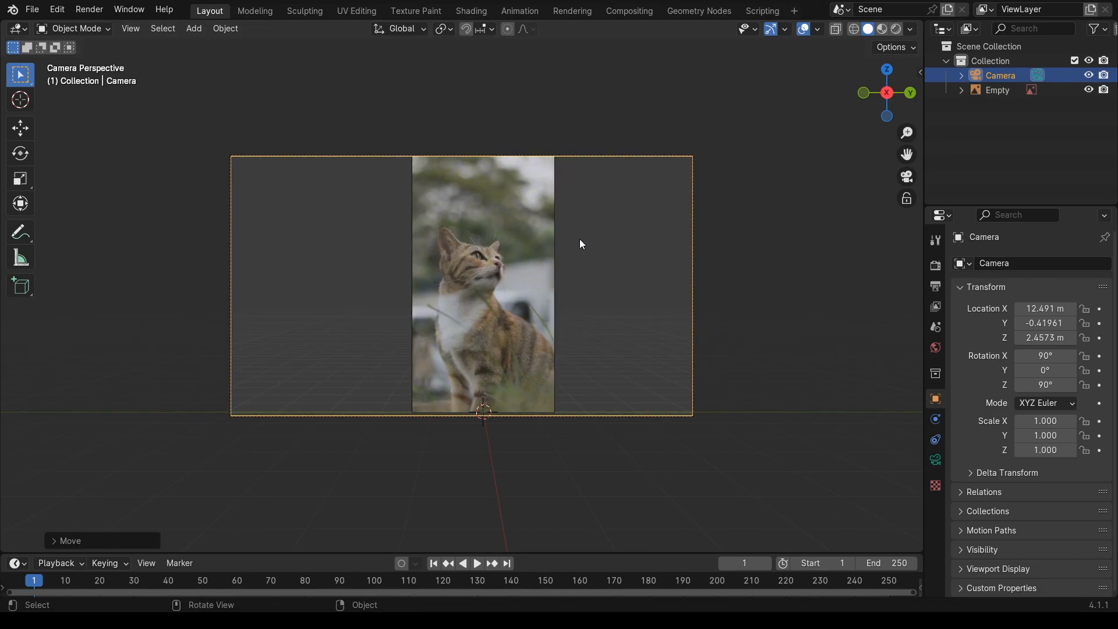
key(g)
key(y)
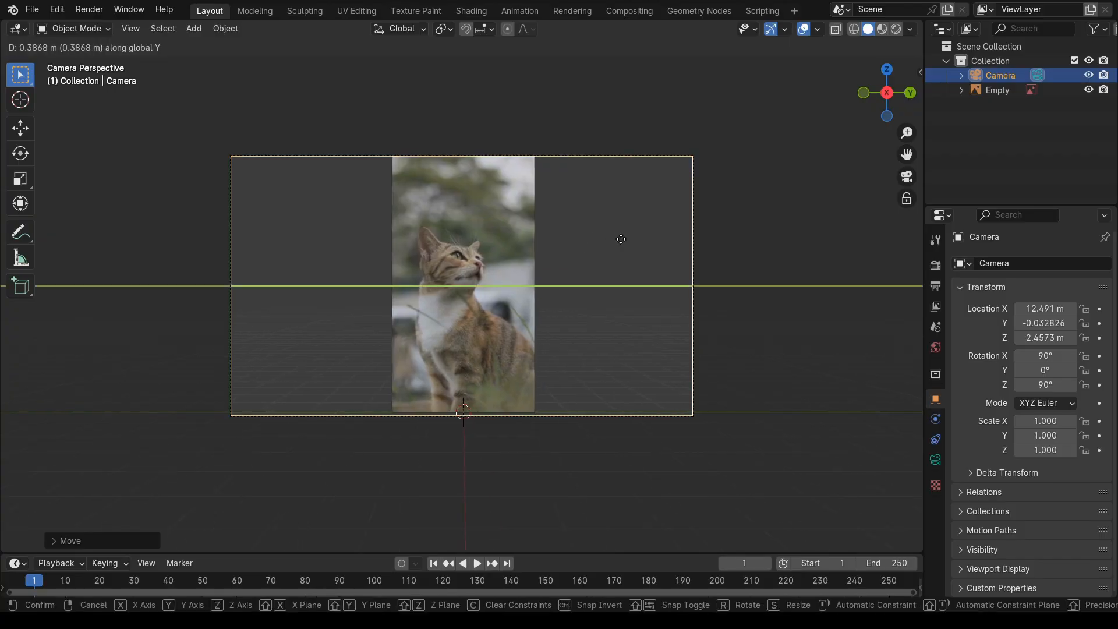
click(524, 244)
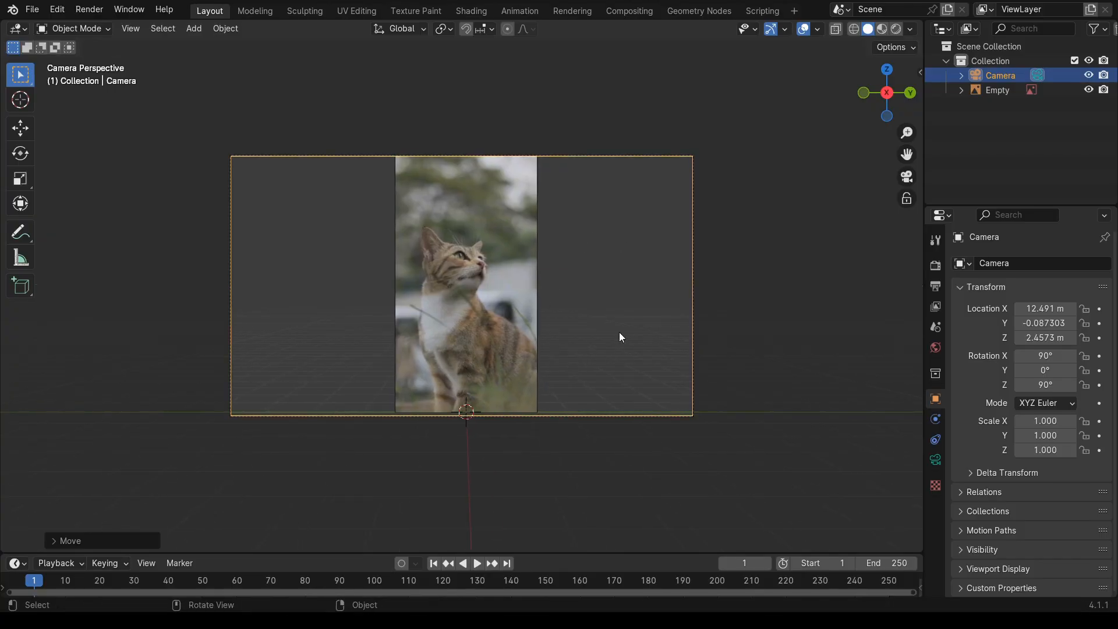
key(g)
key(z)
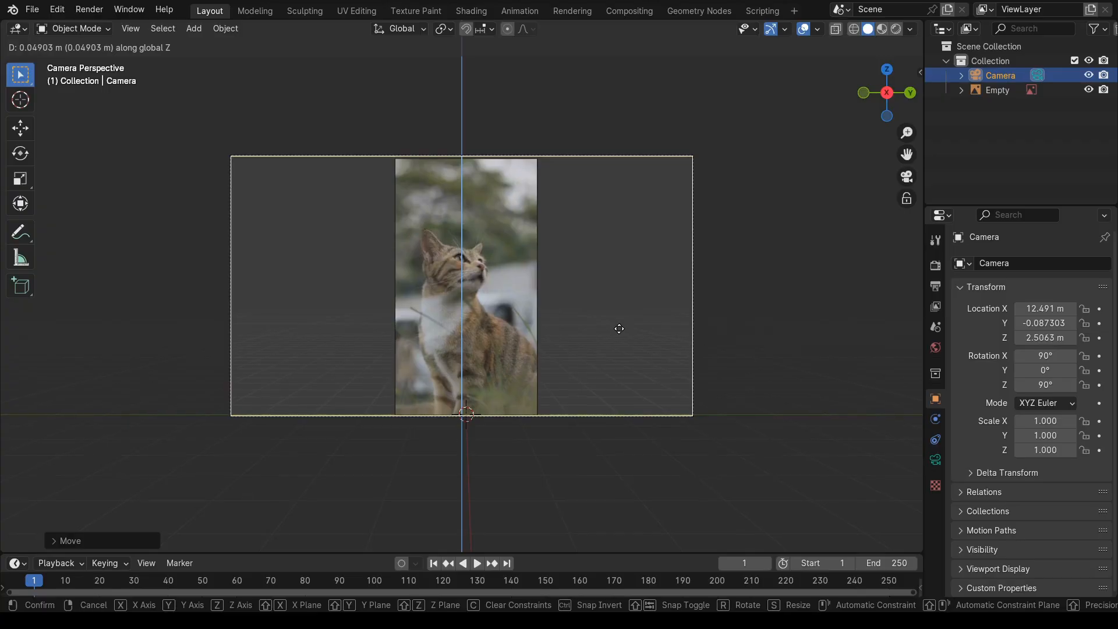
click(619, 329)
click(573, 351)
click(445, 300)
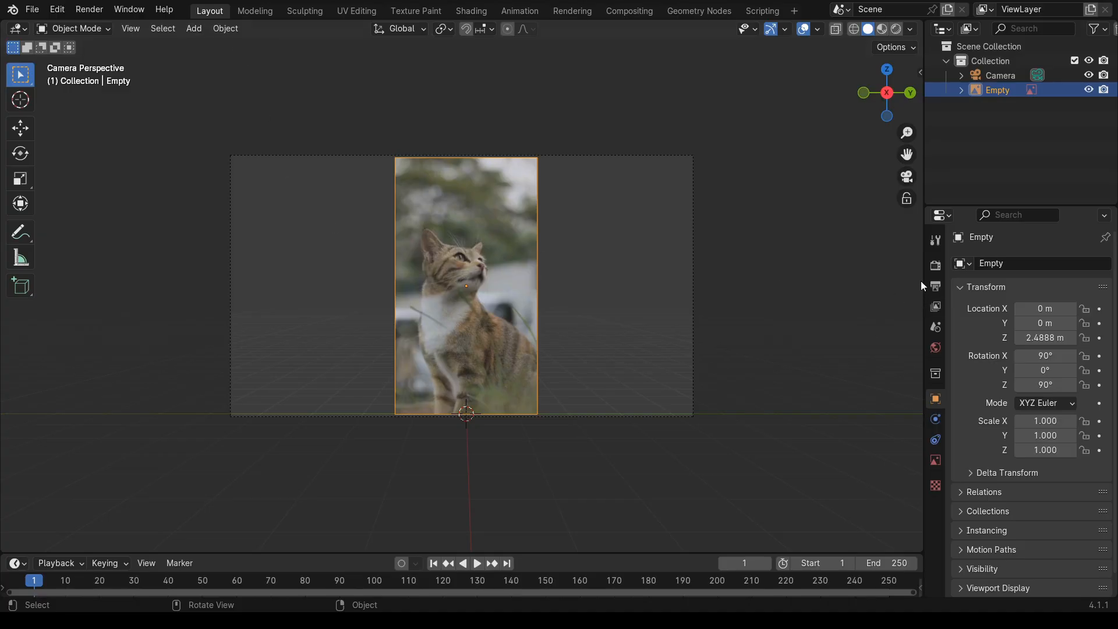
click(601, 262)
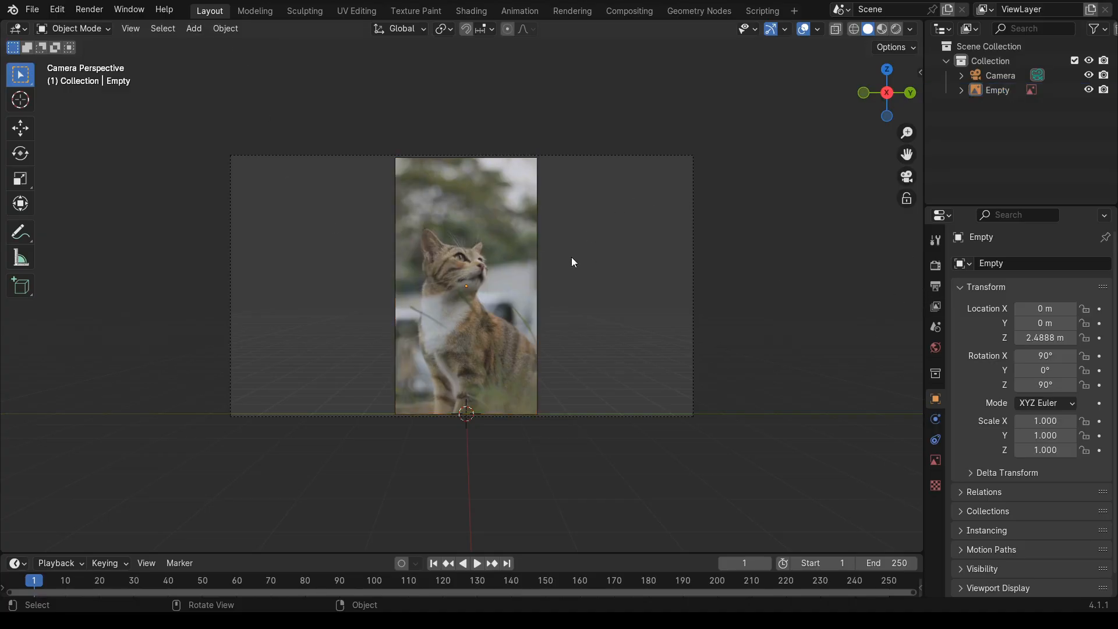
click(469, 247)
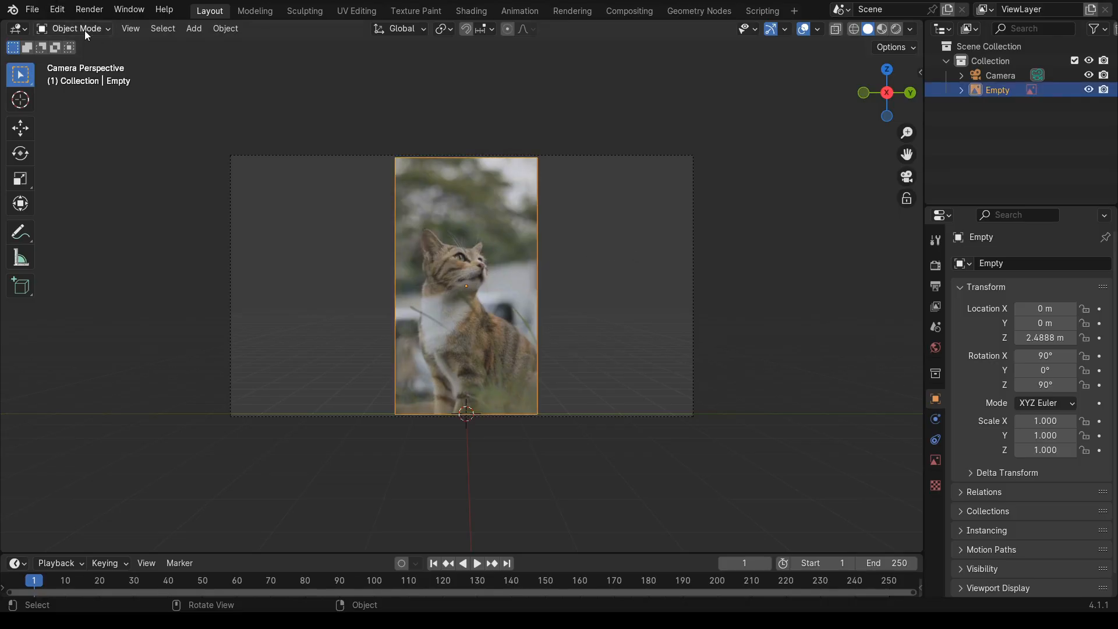
click(343, 101)
- Add a blank Grease Pencil object to the scene and switch it to Draw Mode
click(224, 29)
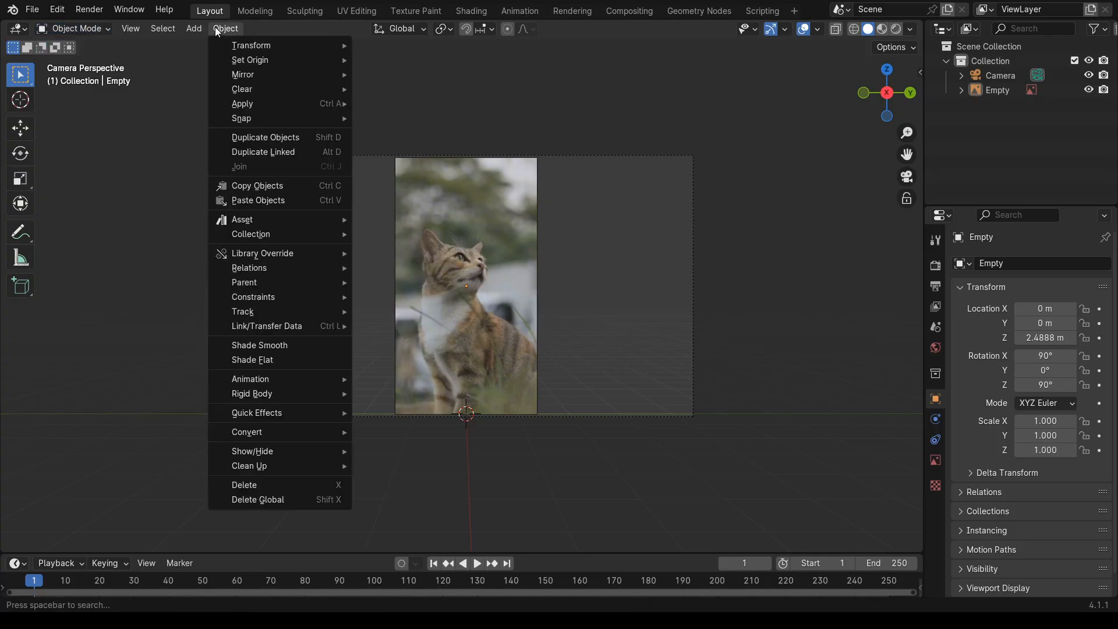
mouse_move(194, 29)
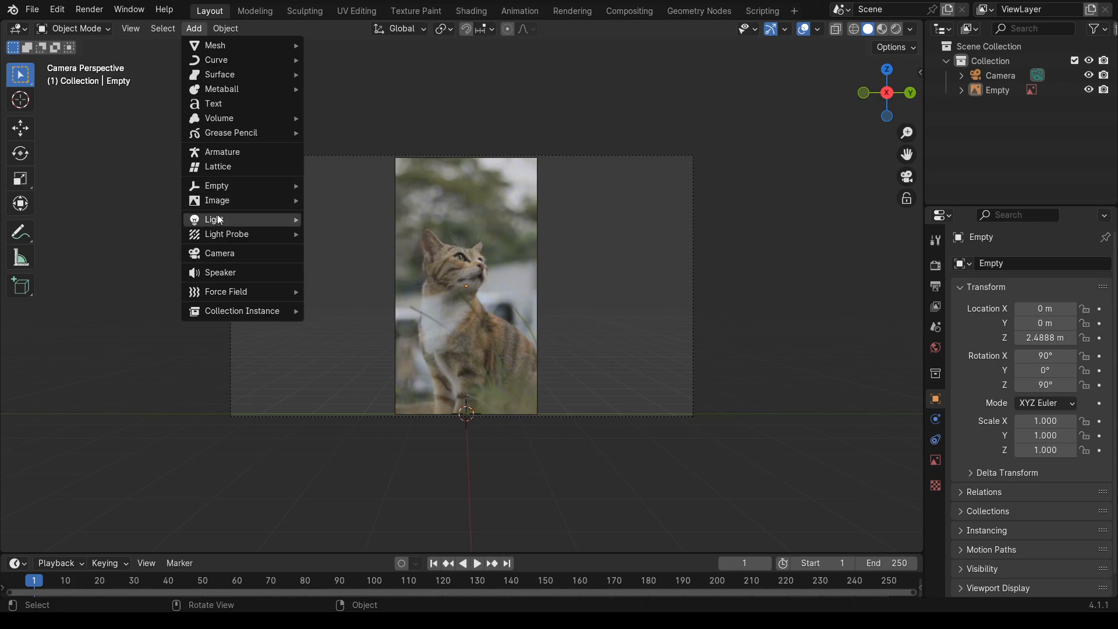
mouse_move(231, 135)
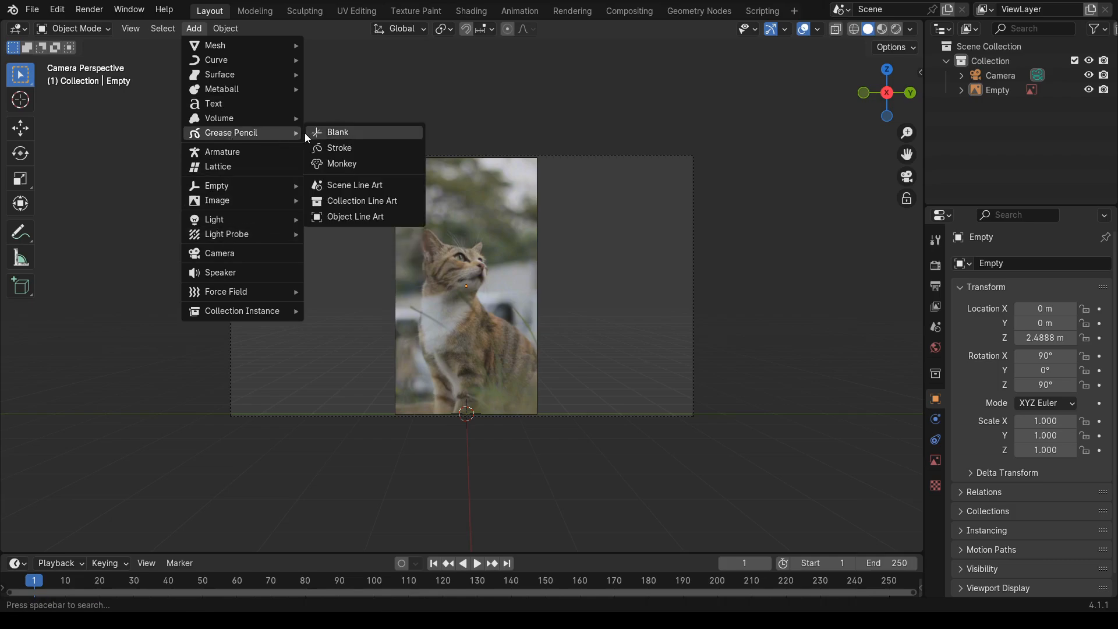
click(350, 135)
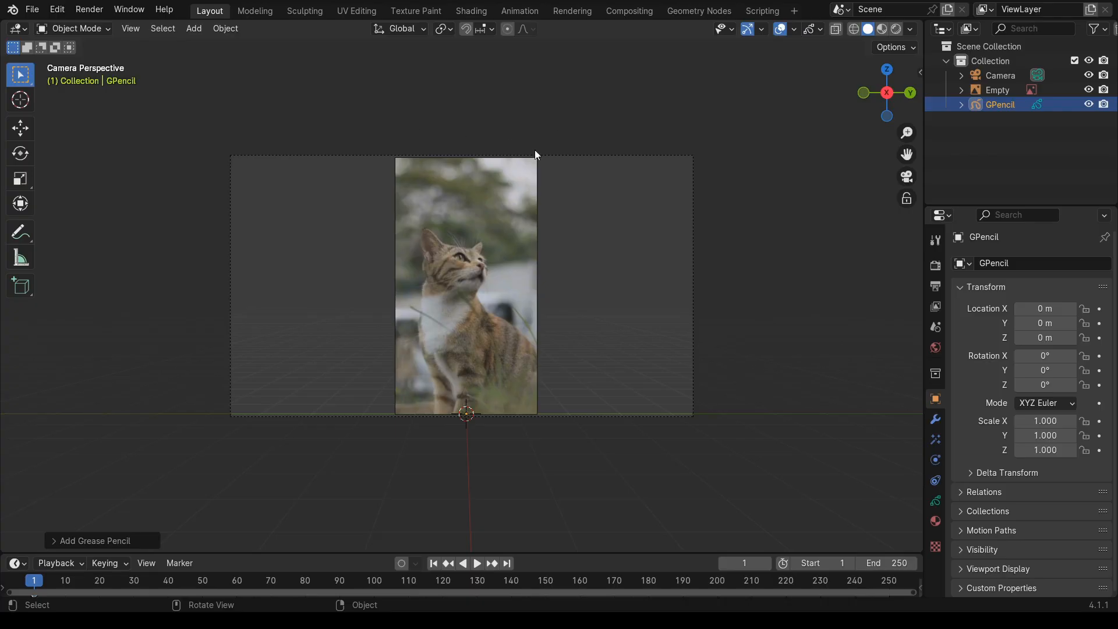
click(90, 29)
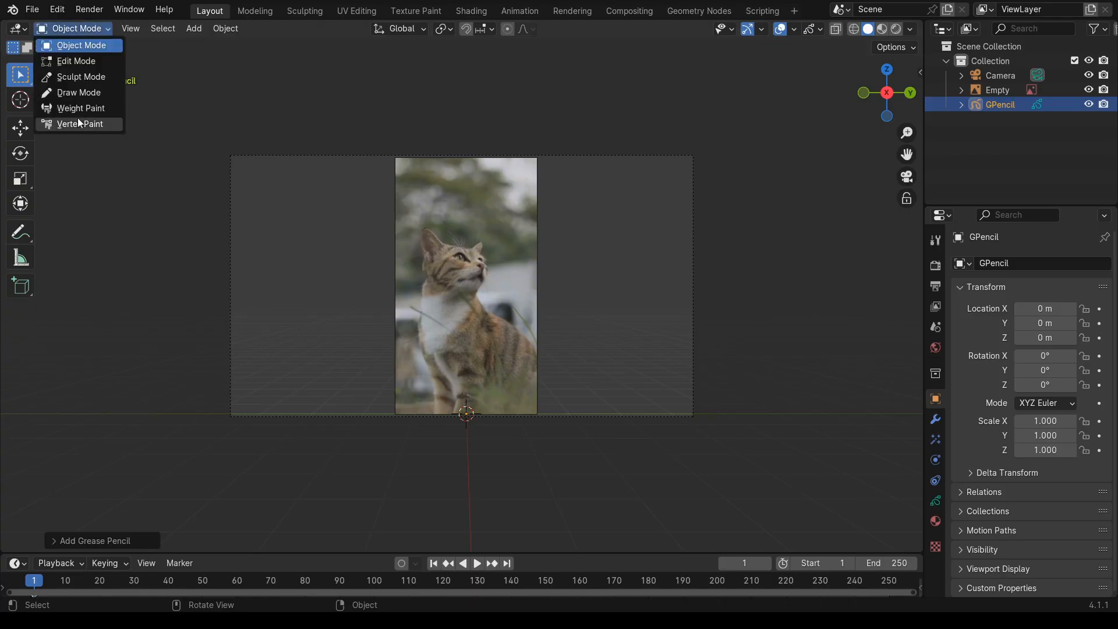
click(78, 97)
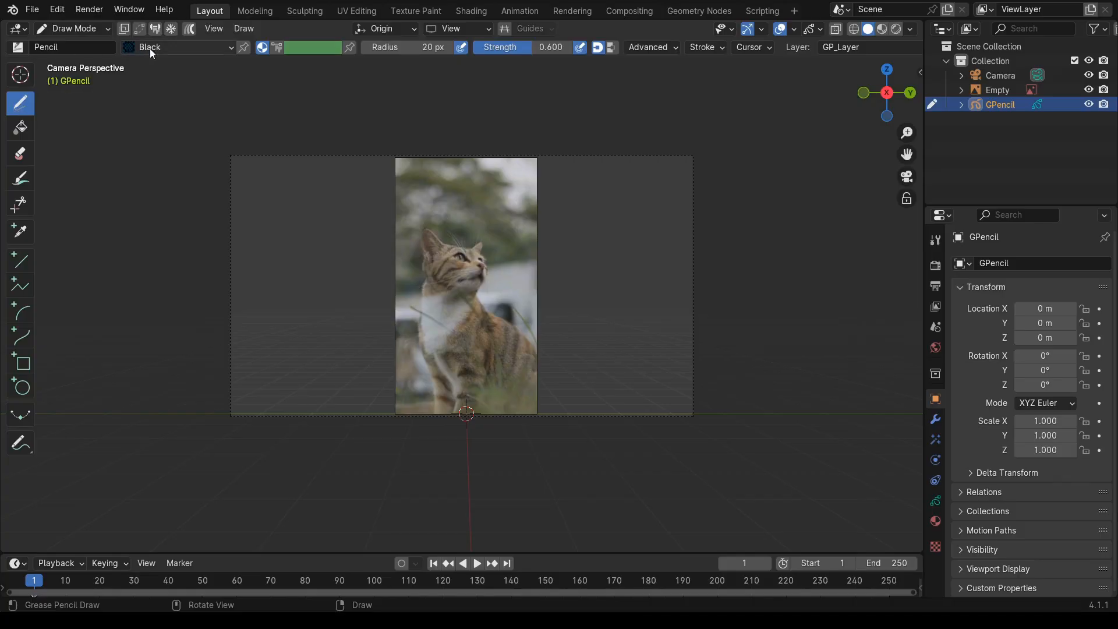
- Set the Pencil brush to a radius of 174 px and a strength of 1, keeping the Black material
click(184, 47)
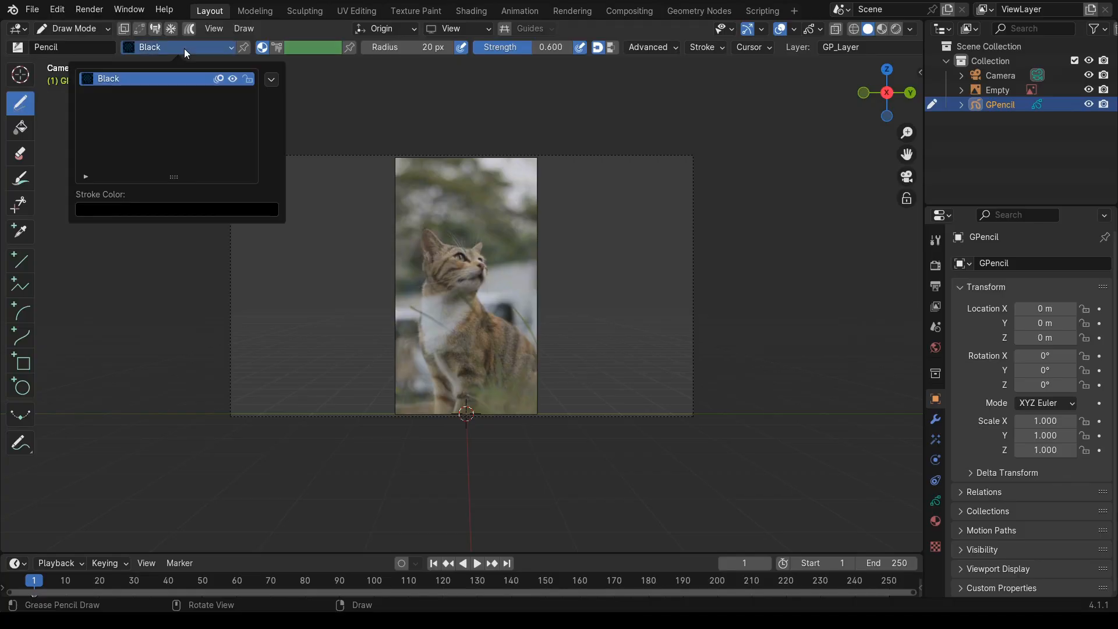
click(184, 48)
click(183, 47)
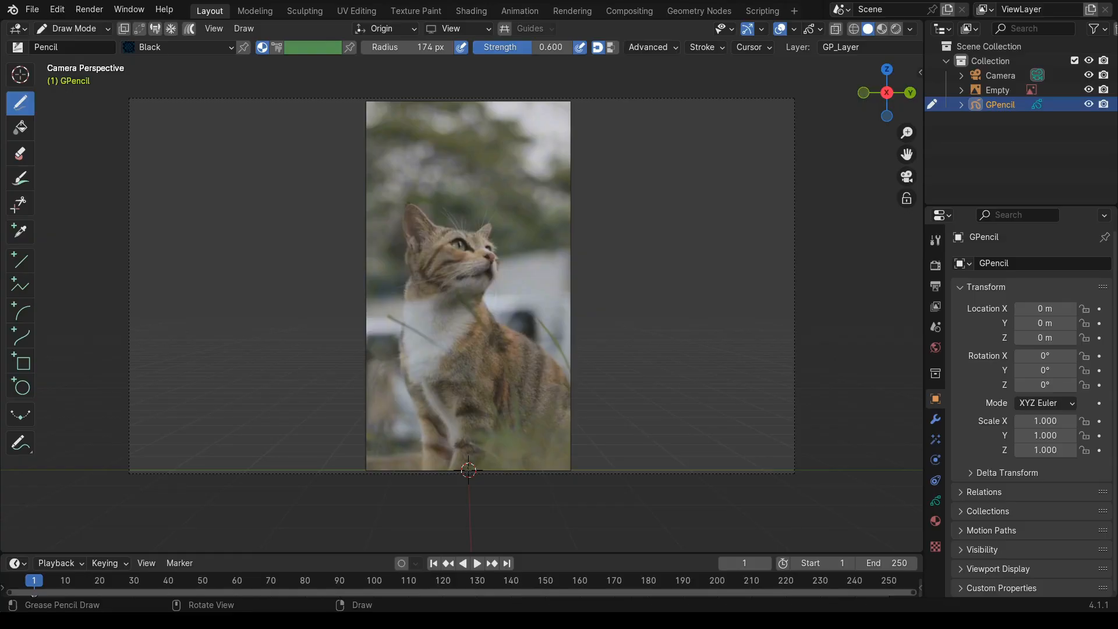
double_click(518, 47)
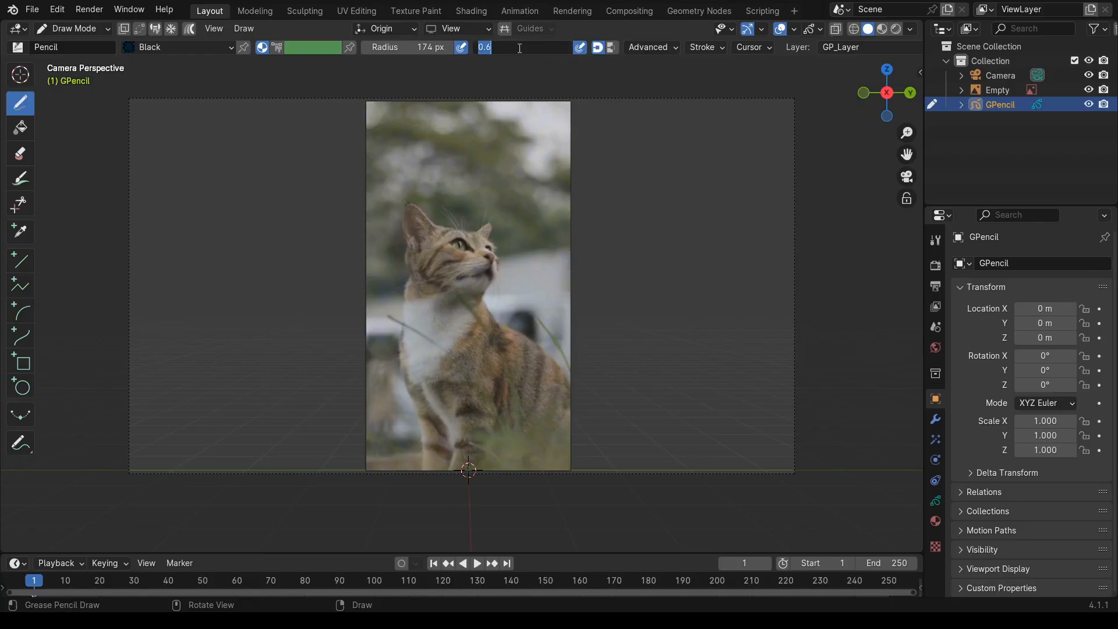
text(1)
key(Return)
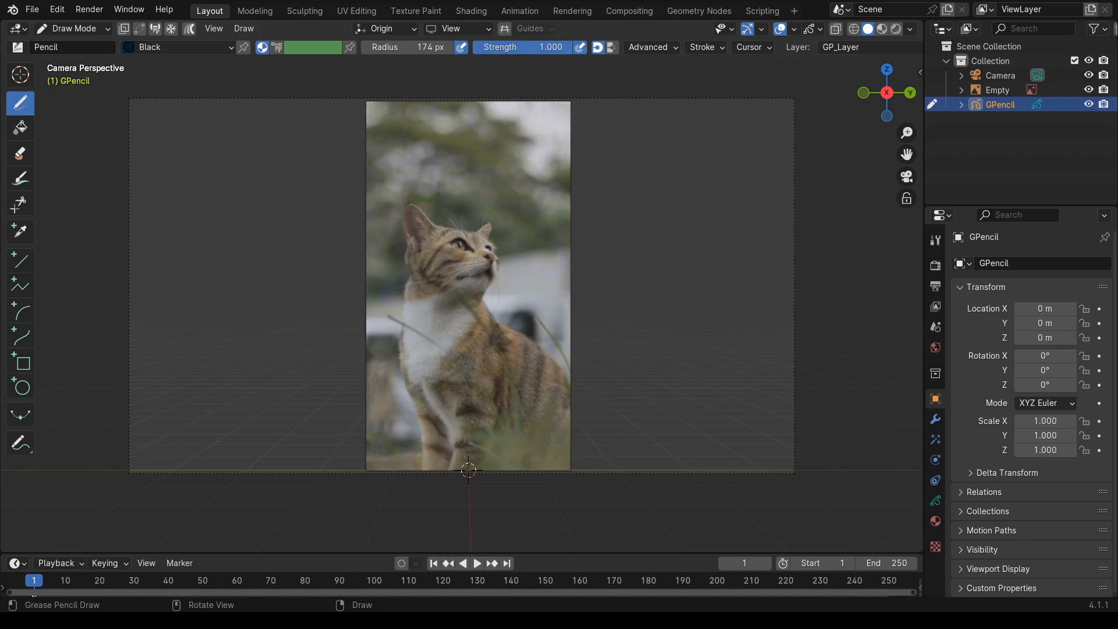
- Paint black strokes covering the cat's head, chest and front leg, and trace the outline of its back
drag(443, 276, 411, 220)
click(415, 258)
mouse_move(415, 258)
mouse_down()
mouse_move(428, 289)
mouse_move(410, 294)
mouse_move(410, 280)
mouse_move(406, 352)
mouse_move(436, 286)
mouse_move(489, 250)
mouse_move(487, 224)
mouse_move(458, 236)
mouse_move(416, 208)
mouse_move(459, 256)
mouse_move(437, 236)
mouse_move(488, 247)
mouse_up()
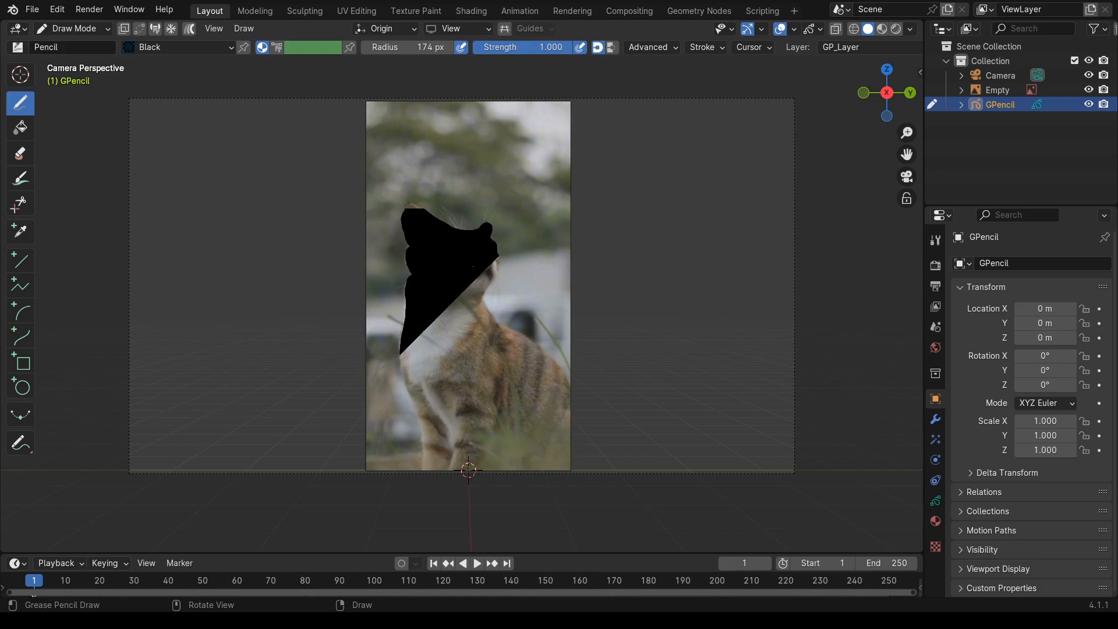
mouse_move(433, 261)
mouse_down()
mouse_move(427, 470)
mouse_move(434, 423)
mouse_move(449, 410)
mouse_move(448, 338)
mouse_move(491, 268)
mouse_up()
mouse_move(493, 279)
mouse_down()
mouse_move(483, 337)
mouse_move(490, 324)
mouse_move(492, 341)
mouse_move(505, 334)
mouse_move(533, 353)
mouse_move(517, 336)
mouse_move(568, 395)
mouse_up()
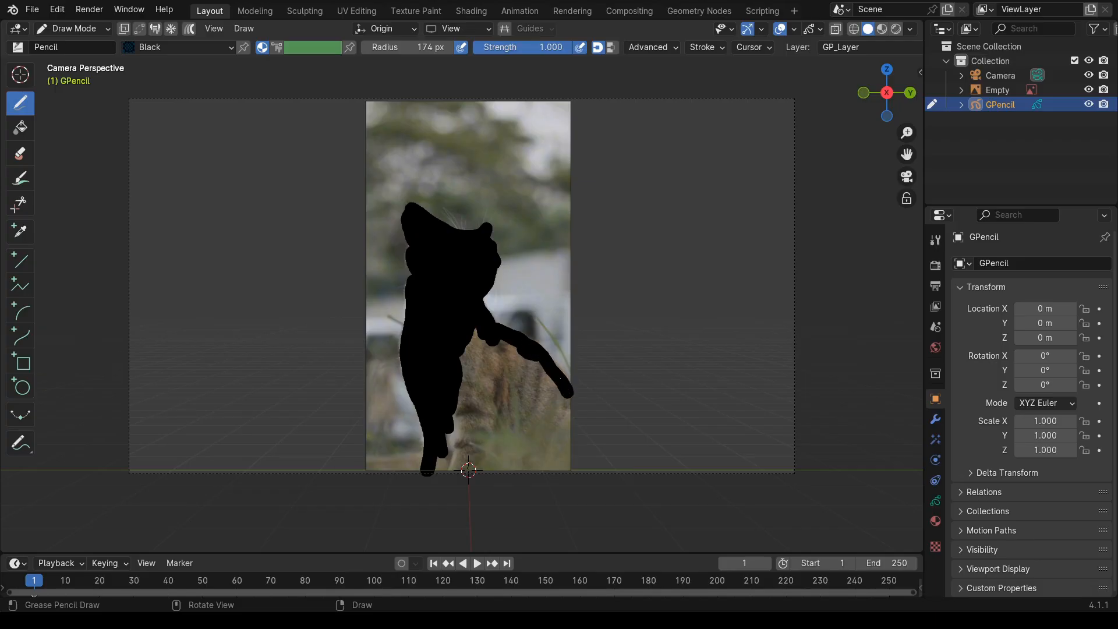
- Fill in the cat's remaining body and lower legs with black strokes to form a solid silhouette
mouse_move(540, 356)
mouse_down()
mouse_move(550, 414)
mouse_move(547, 381)
mouse_move(540, 414)
mouse_move(481, 400)
mouse_up()
drag(490, 344, 454, 414)
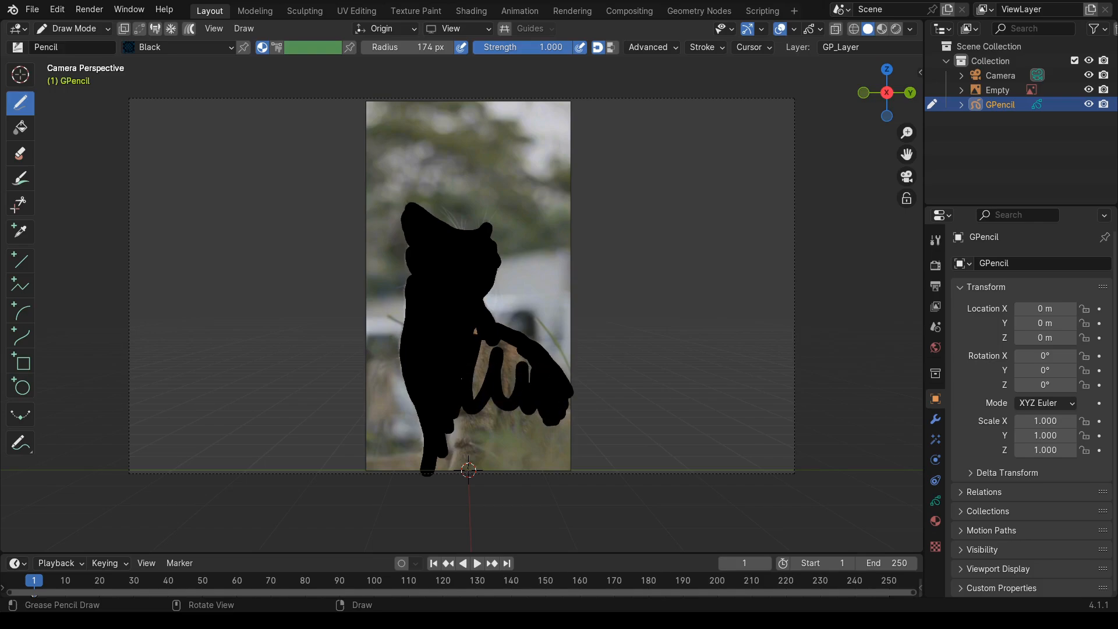
drag(477, 332, 475, 399)
drag(502, 341, 510, 396)
mouse_move(527, 358)
mouse_down()
mouse_move(527, 381)
mouse_move(471, 422)
mouse_move(434, 477)
mouse_move(463, 426)
mouse_up()
mouse_move(469, 470)
mouse_down()
mouse_move(495, 422)
mouse_move(468, 469)
mouse_up()
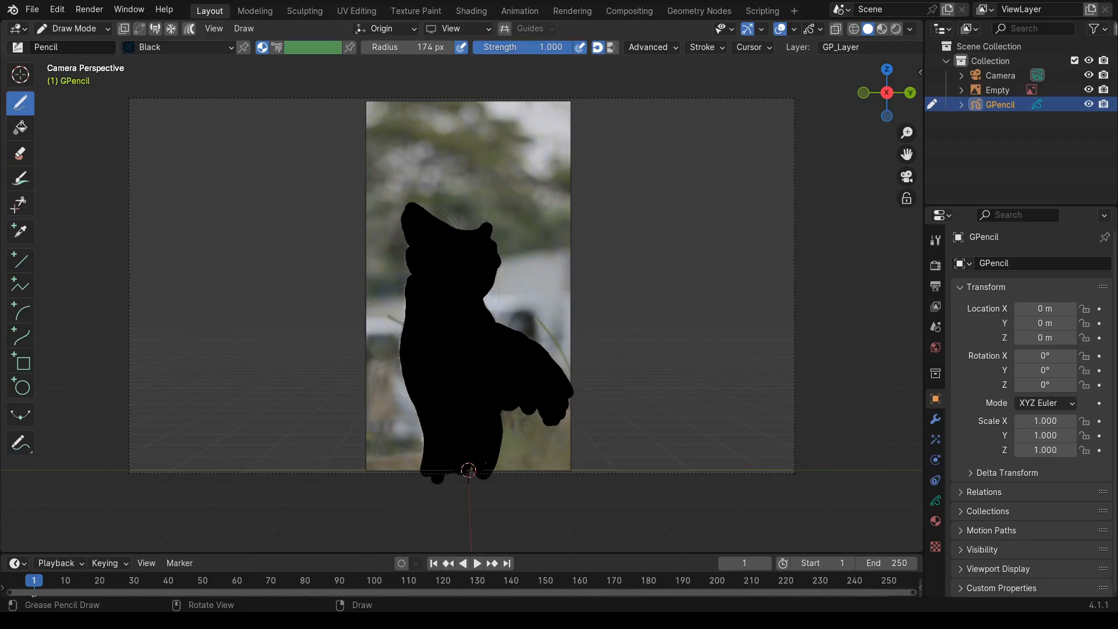
- Cover the cat's hindquarters and the gaps along its base with black strokes to complete the silhouette
mouse_move(503, 430)
mouse_down()
mouse_move(519, 459)
mouse_move(506, 441)
mouse_move(530, 452)
mouse_move(521, 408)
mouse_up()
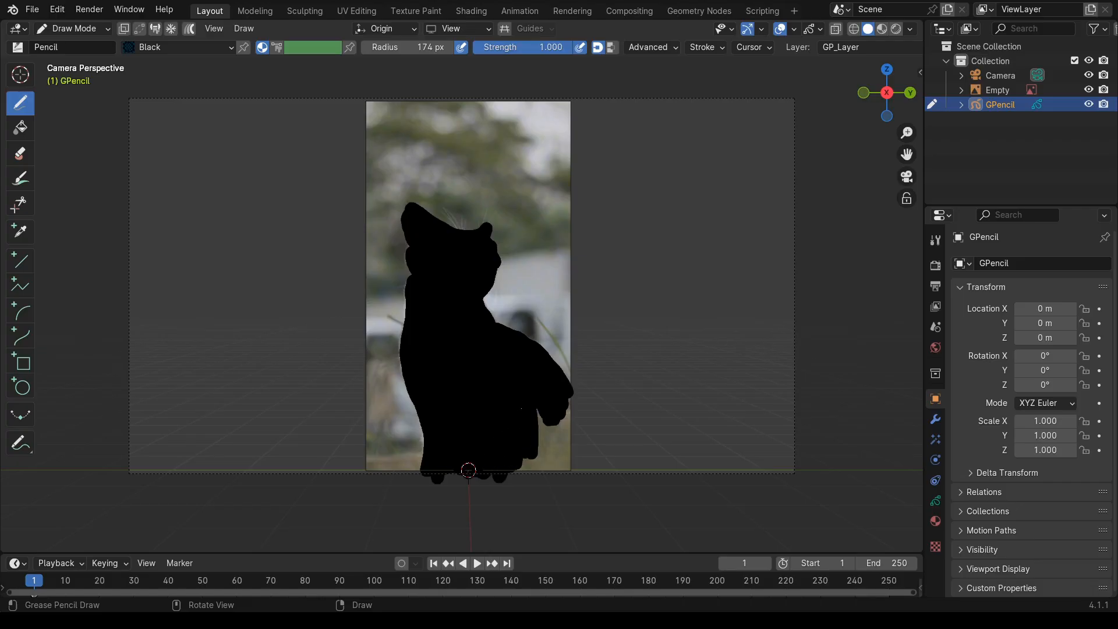
mouse_move(511, 463)
mouse_down()
mouse_move(451, 480)
mouse_move(540, 453)
mouse_move(544, 414)
mouse_move(541, 428)
mouse_move(569, 408)
mouse_move(553, 472)
mouse_move(570, 473)
mouse_move(516, 472)
mouse_move(516, 447)
mouse_up()
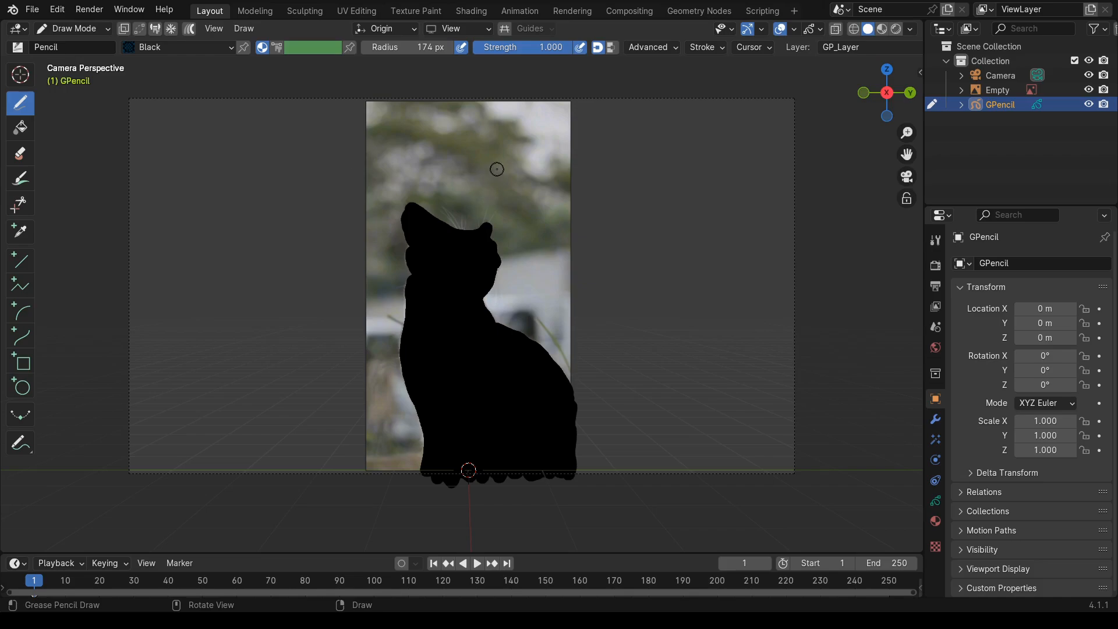
- Review the Render Layers node in the compositor and return to the Layout workspace
click(634, 11)
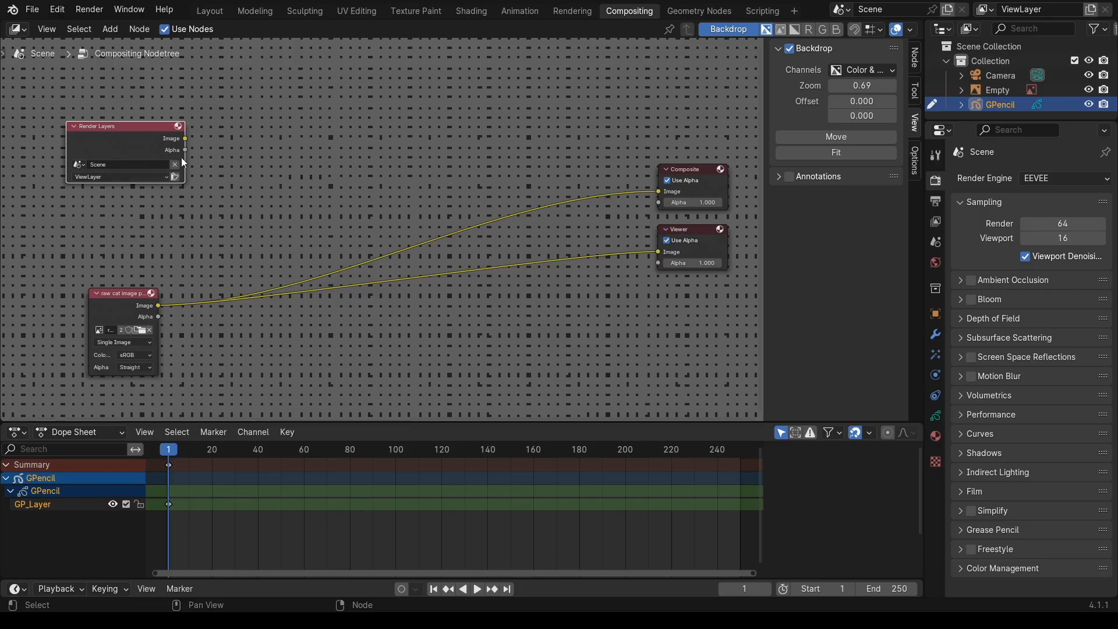
drag(132, 134, 132, 132)
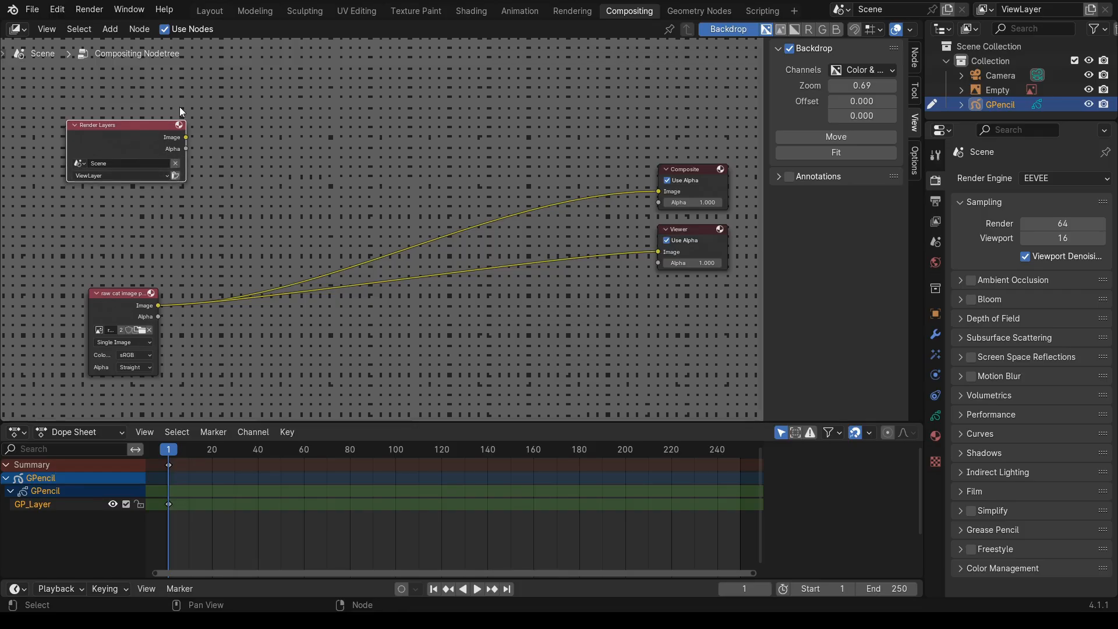
click(208, 13)
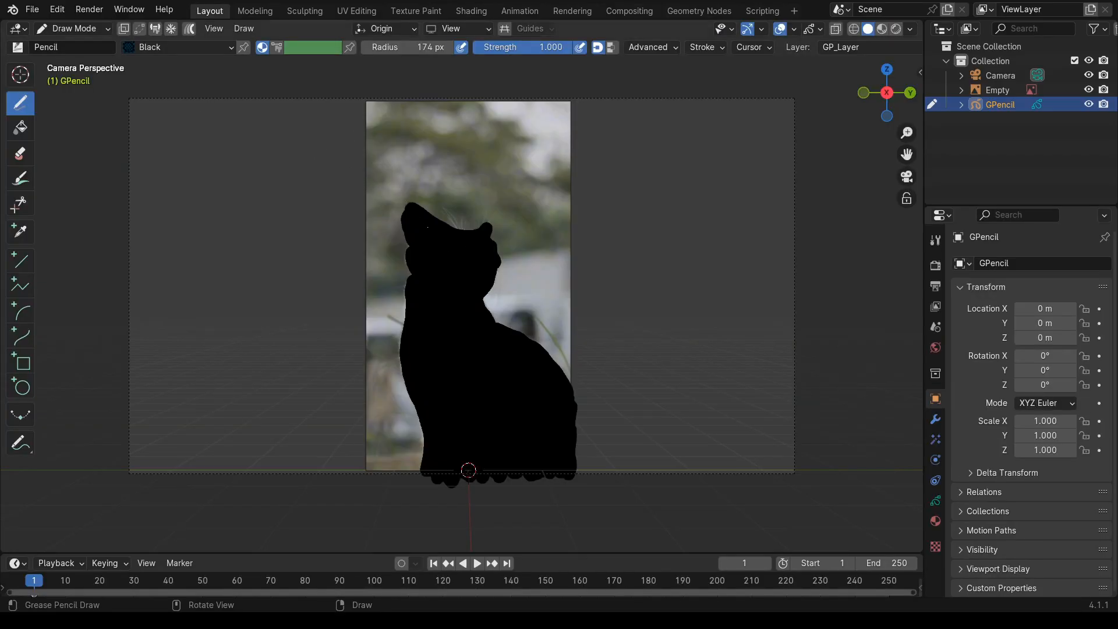
- Enable the Transparent option in the Film section of the scene's render settings
click(936, 267)
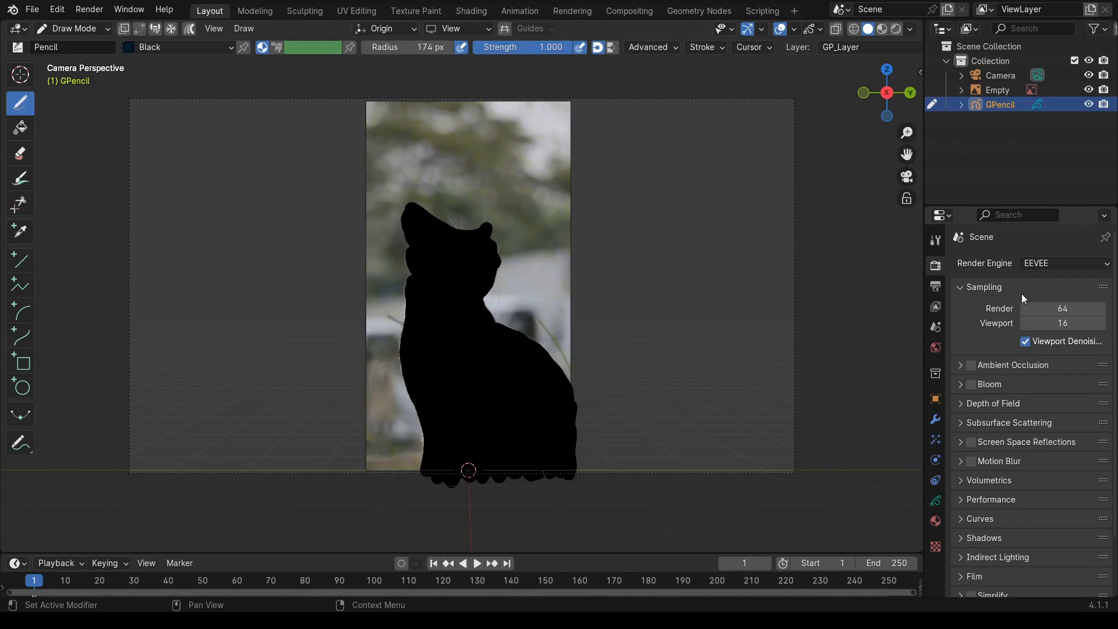
click(993, 403)
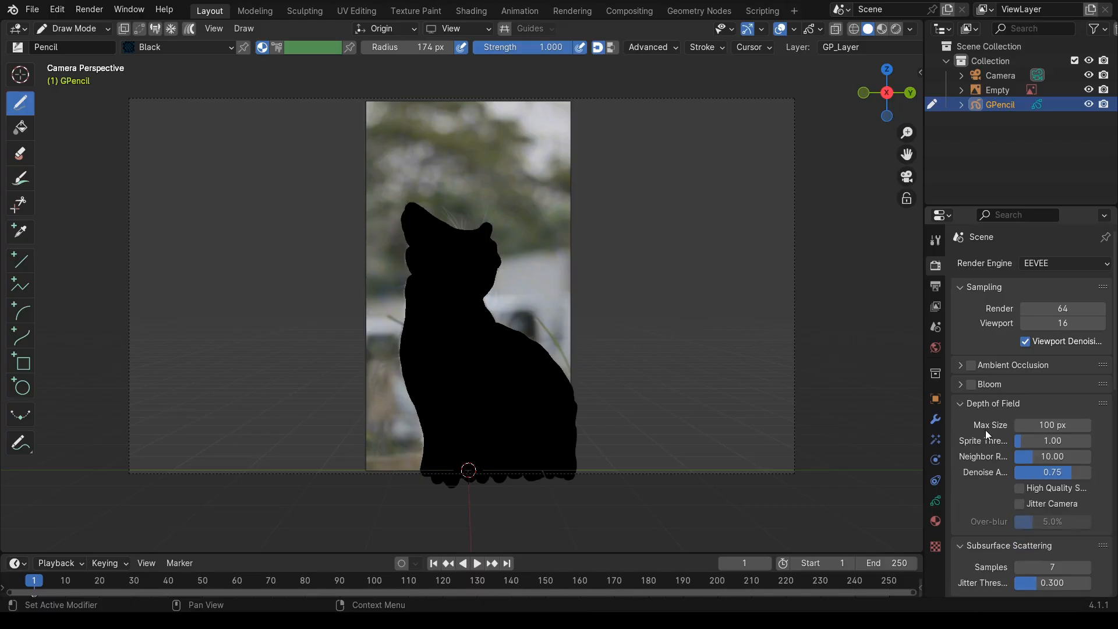
click(962, 407)
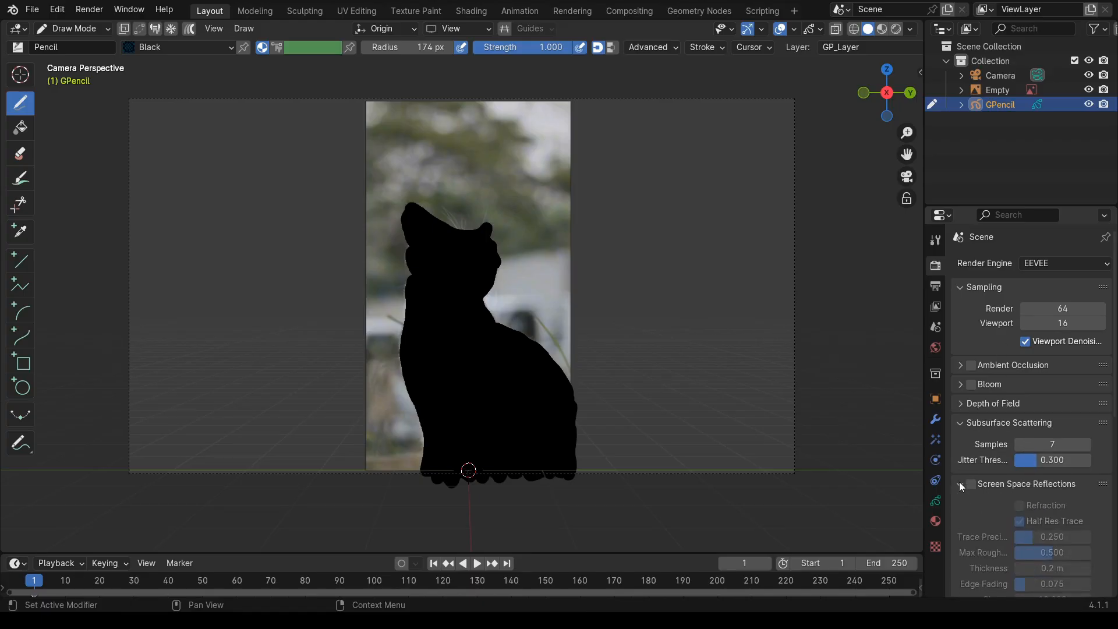
click(959, 483)
click(963, 423)
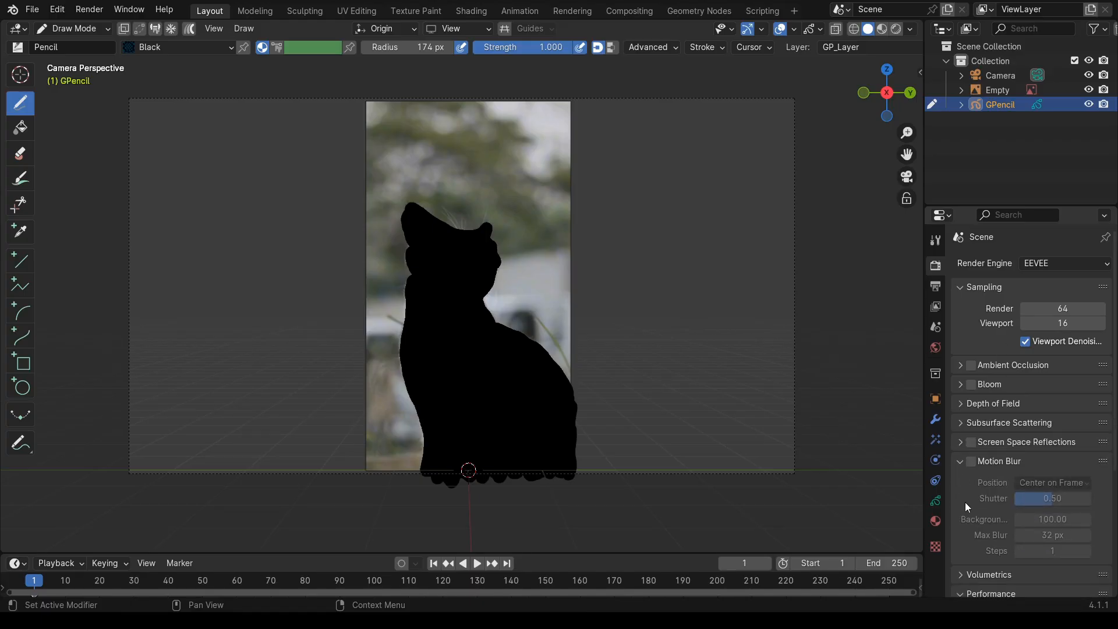
click(971, 574)
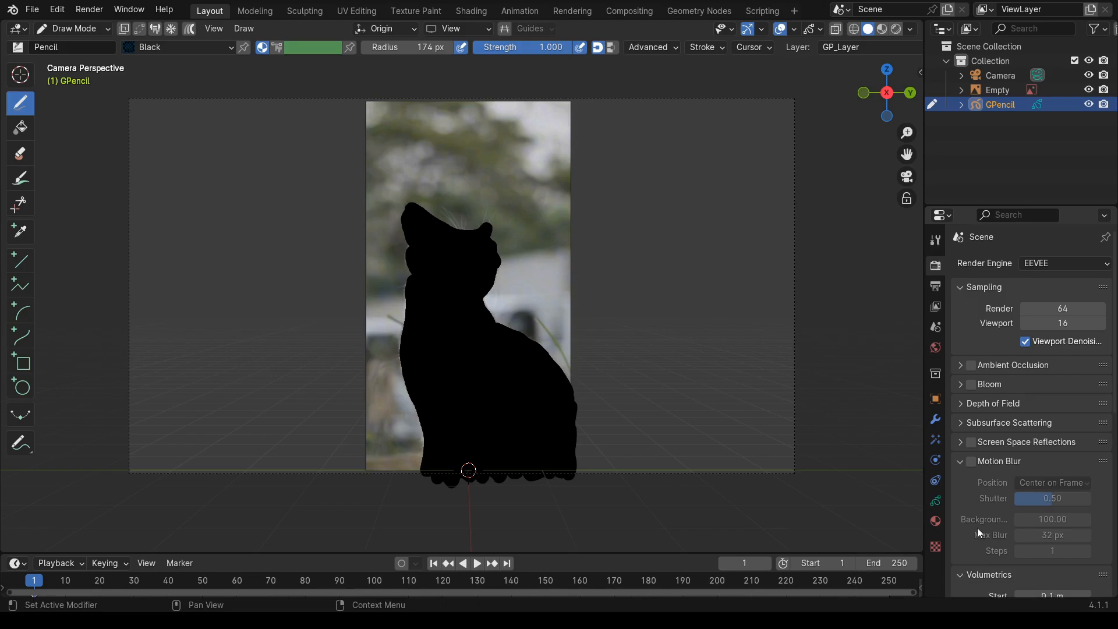
click(962, 576)
click(959, 464)
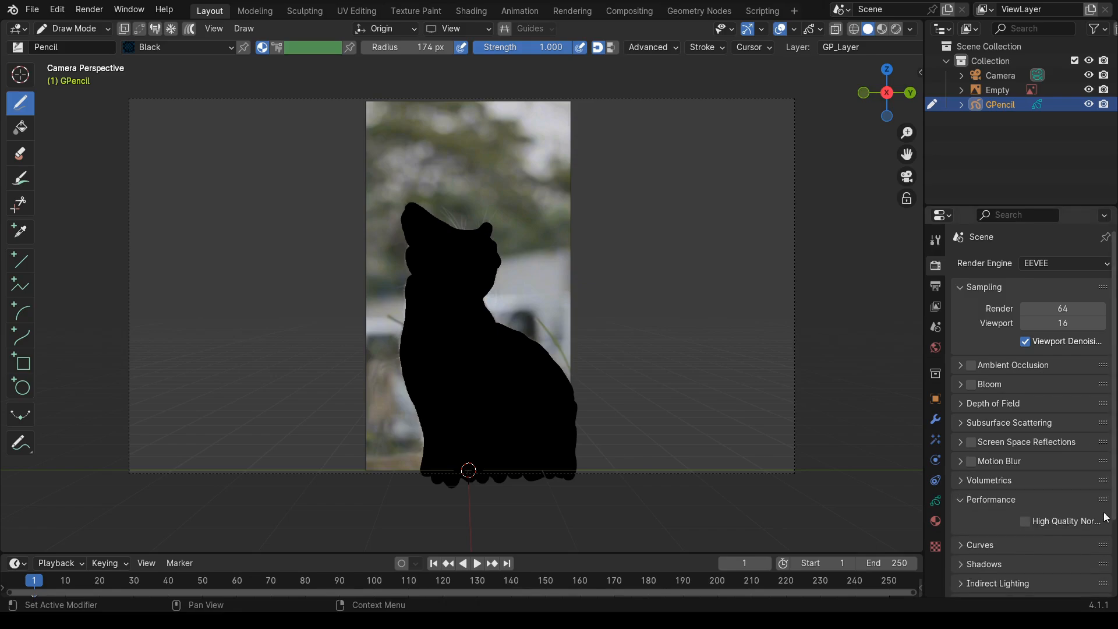
scroll(1116, 462, down, 4)
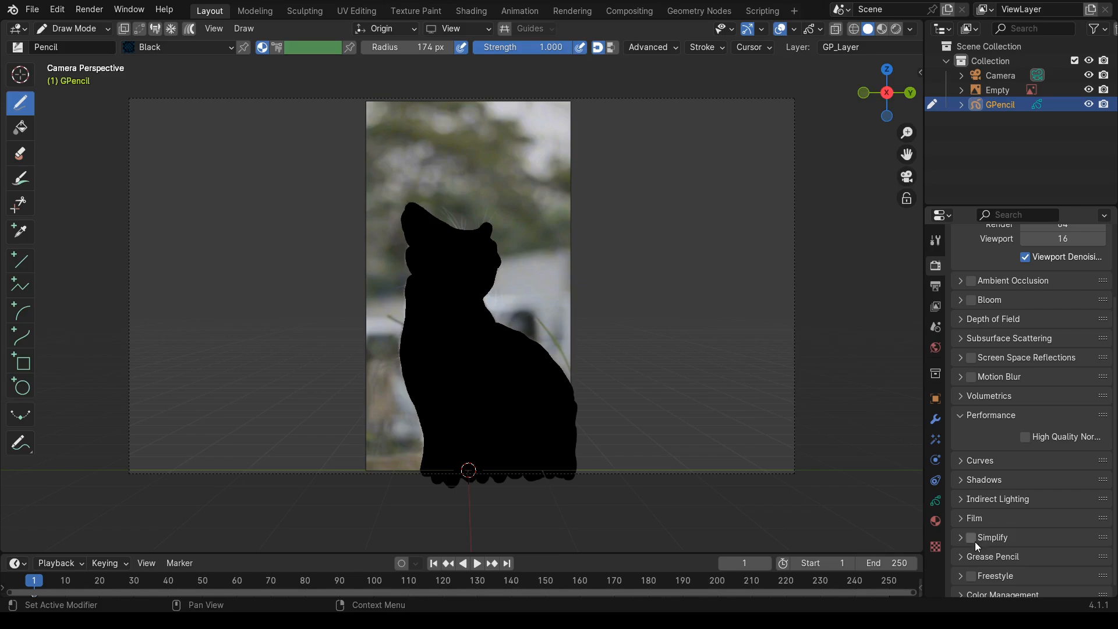
click(961, 520)
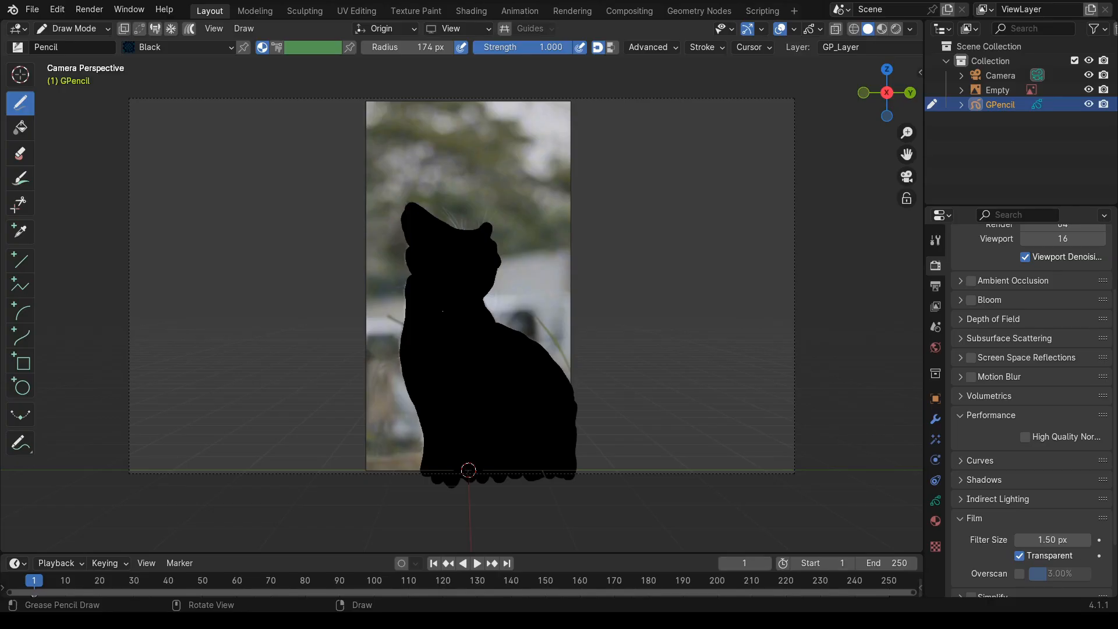
- Connect the cat image node's Image output to both the Composite and Viewer nodes in the compositor
click(616, 12)
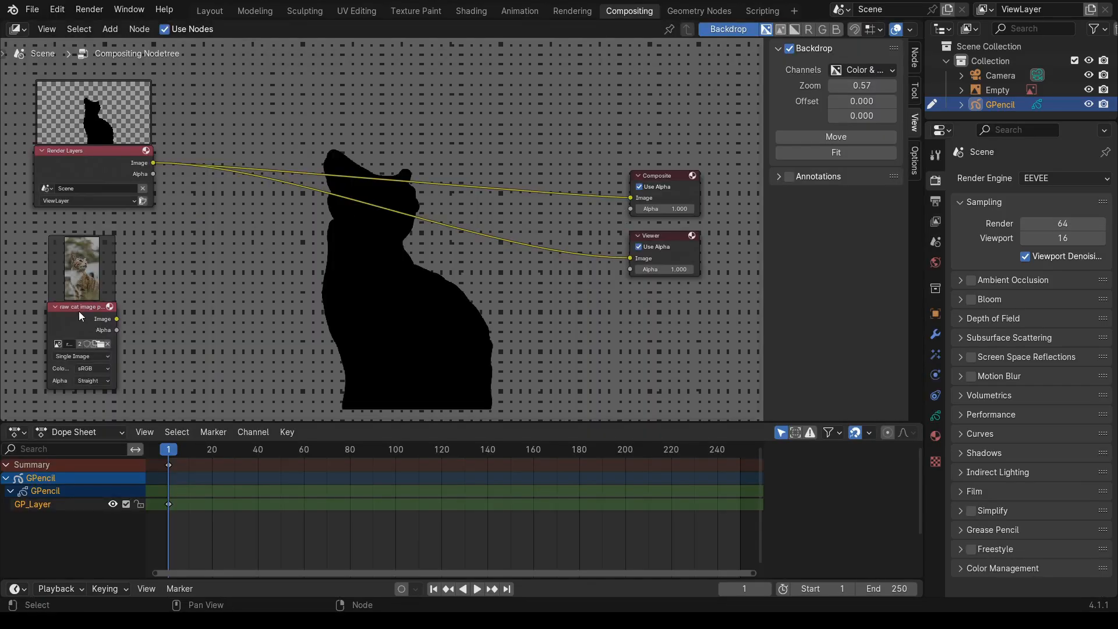
drag(116, 319, 632, 198)
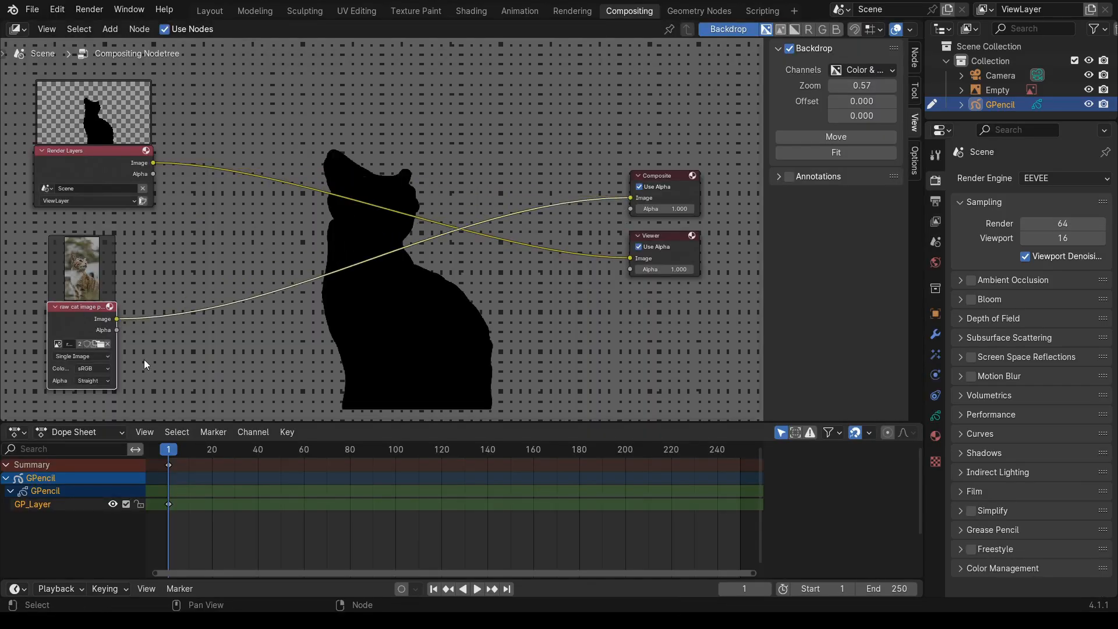
drag(115, 318, 630, 257)
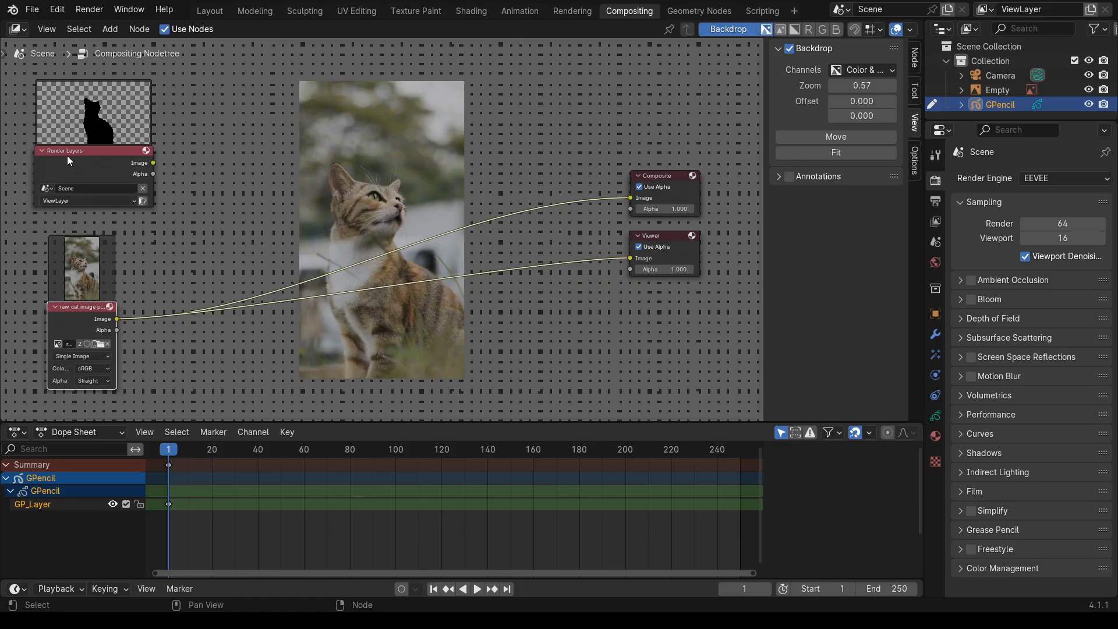
- Render the view layer and inspect the composited cat image in the Rendering workspace
click(144, 201)
click(566, 12)
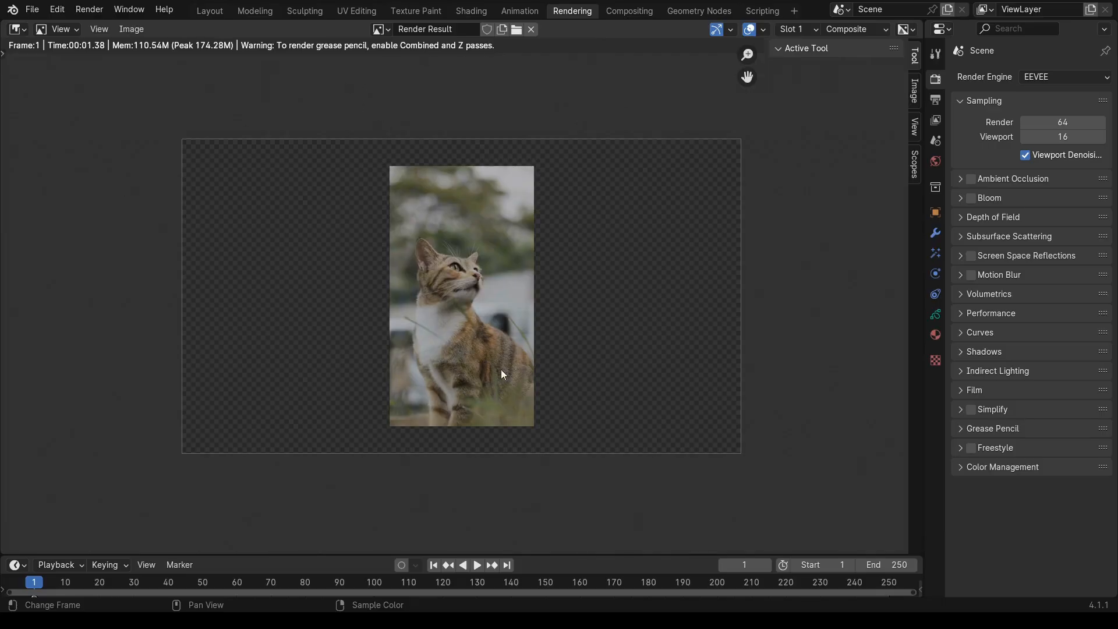
click(621, 11)
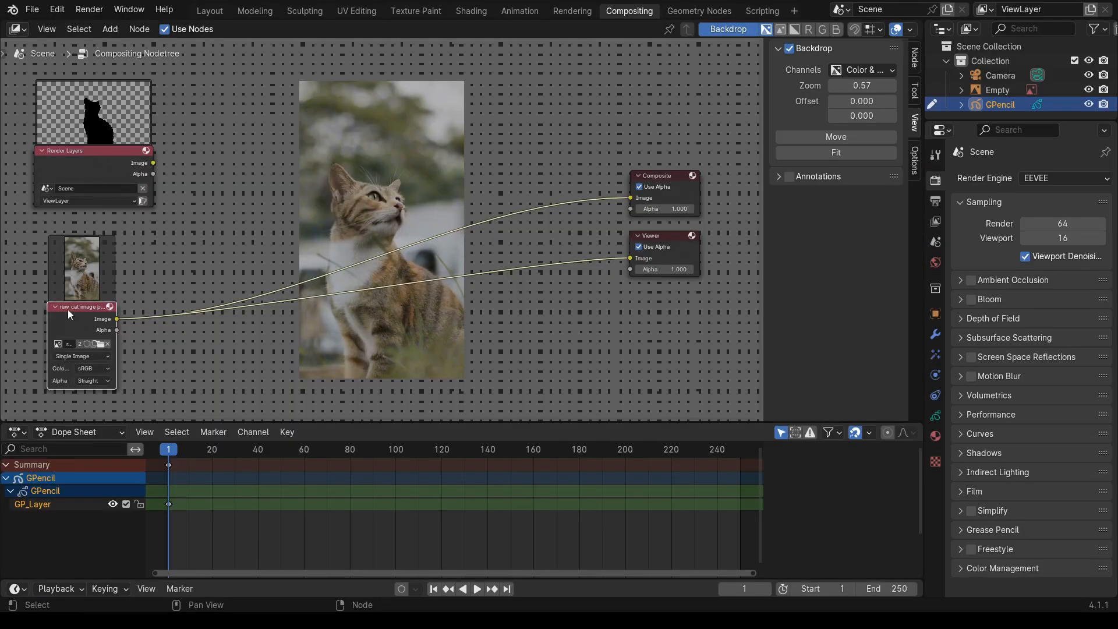
click(675, 179)
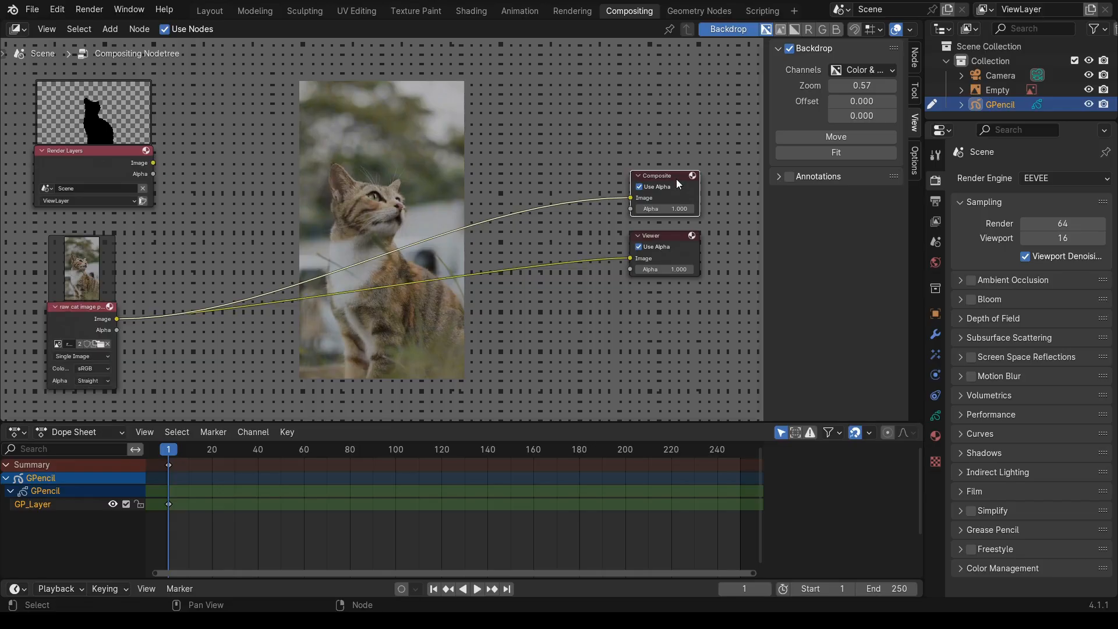
click(573, 11)
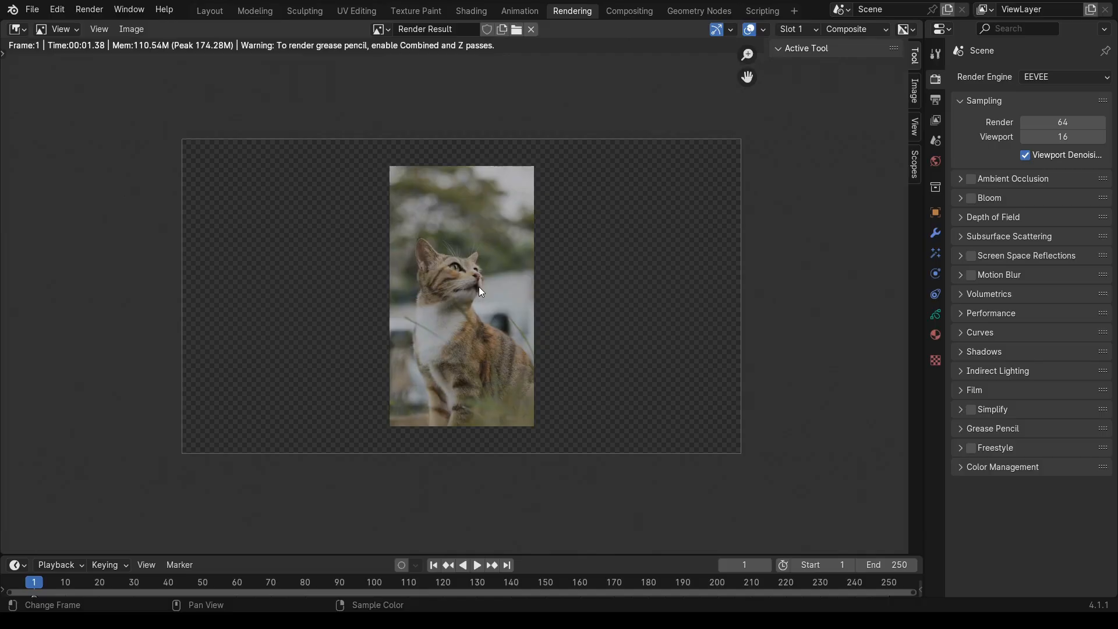
click(634, 13)
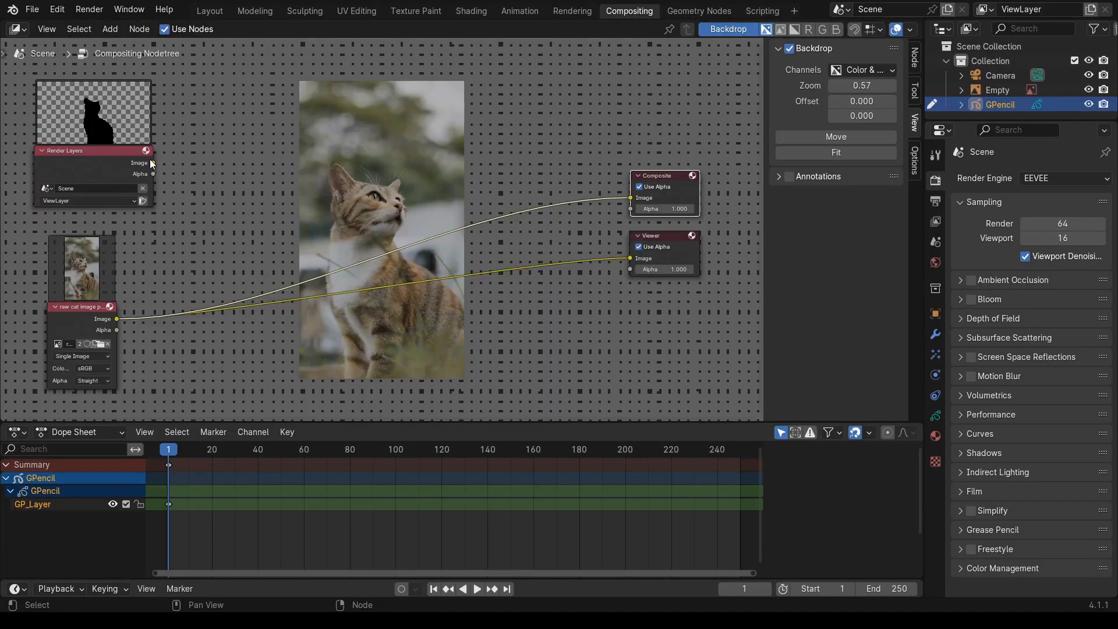
- Connect the Render Layers Image output to the Composite and Viewer nodes, and re-render to view the silhouette output
drag(149, 158, 646, 211)
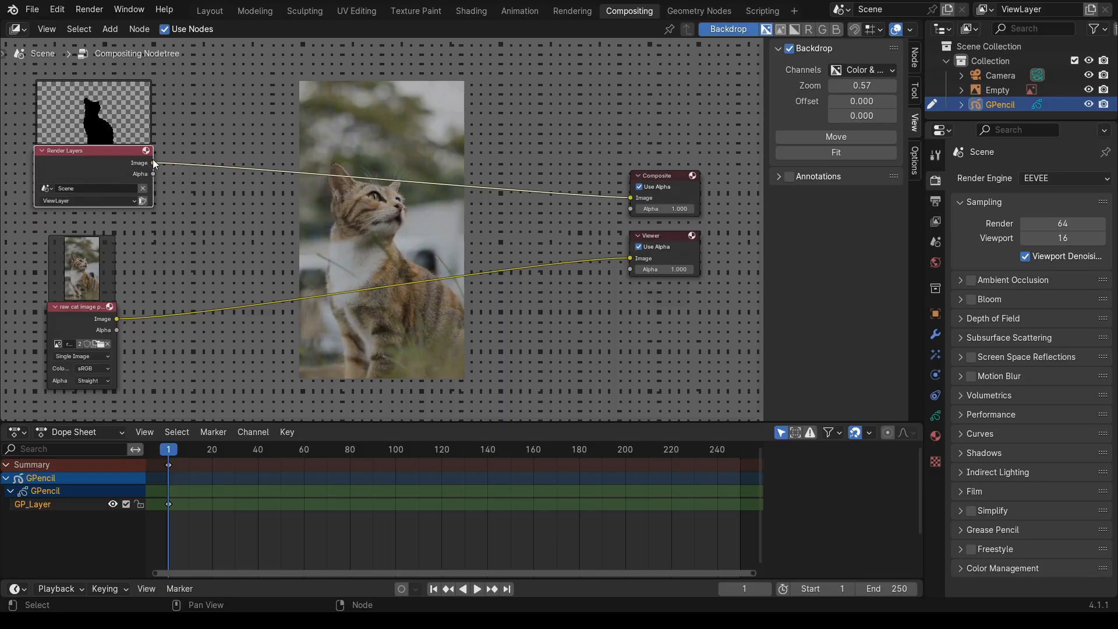
drag(152, 162, 631, 261)
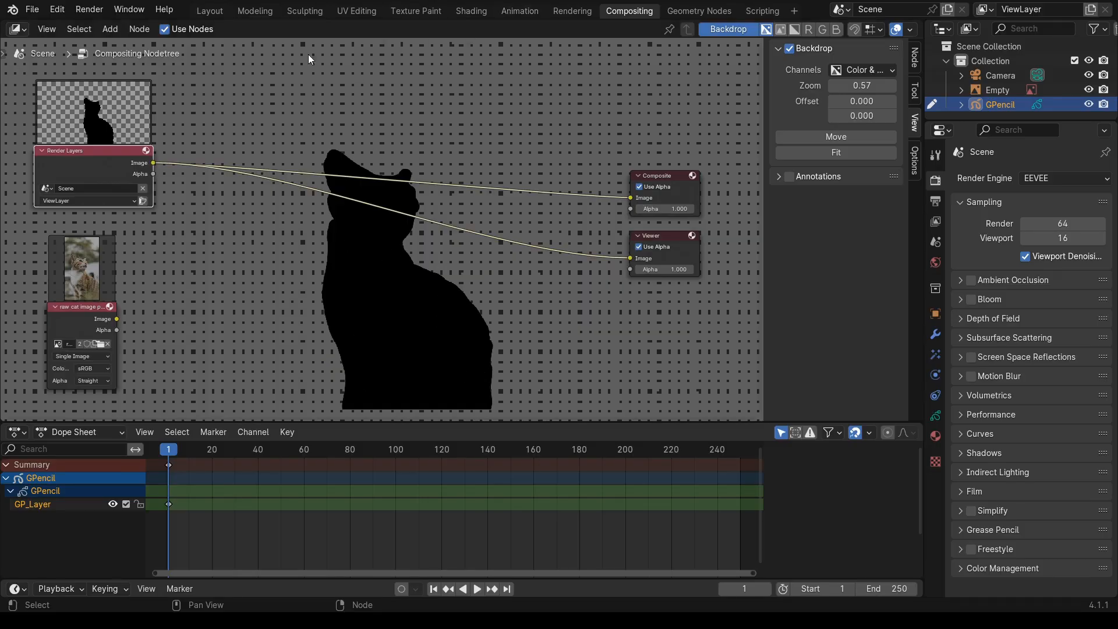
click(142, 201)
click(572, 11)
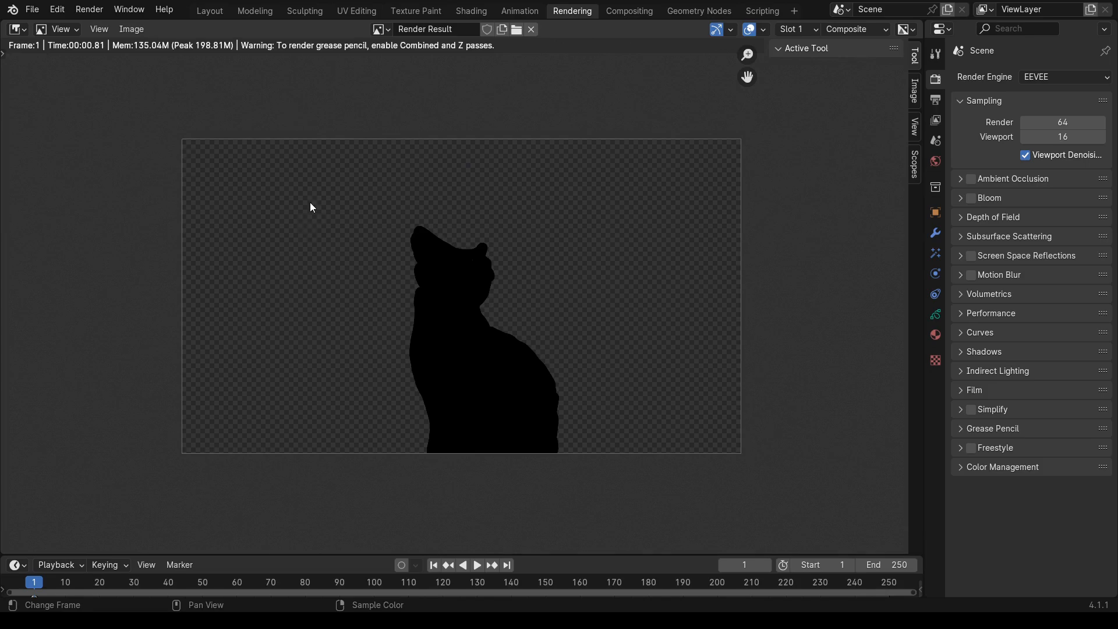
click(610, 12)
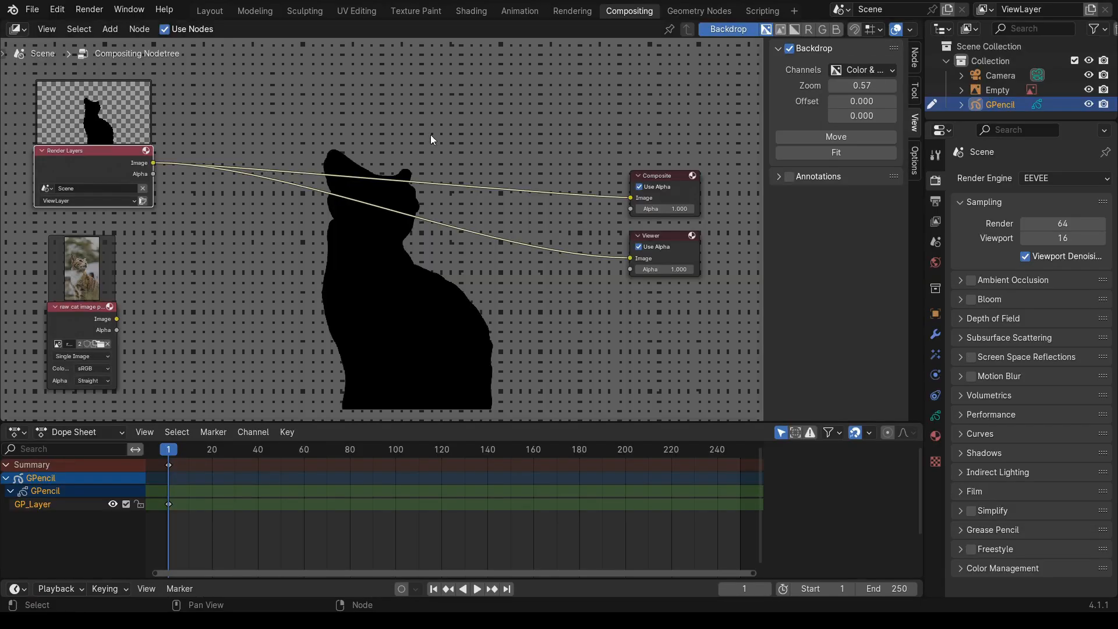
- Tidy the Render Layers and cat image nodes, and place a Mix Color node between them and the output nodes
drag(117, 156, 114, 149)
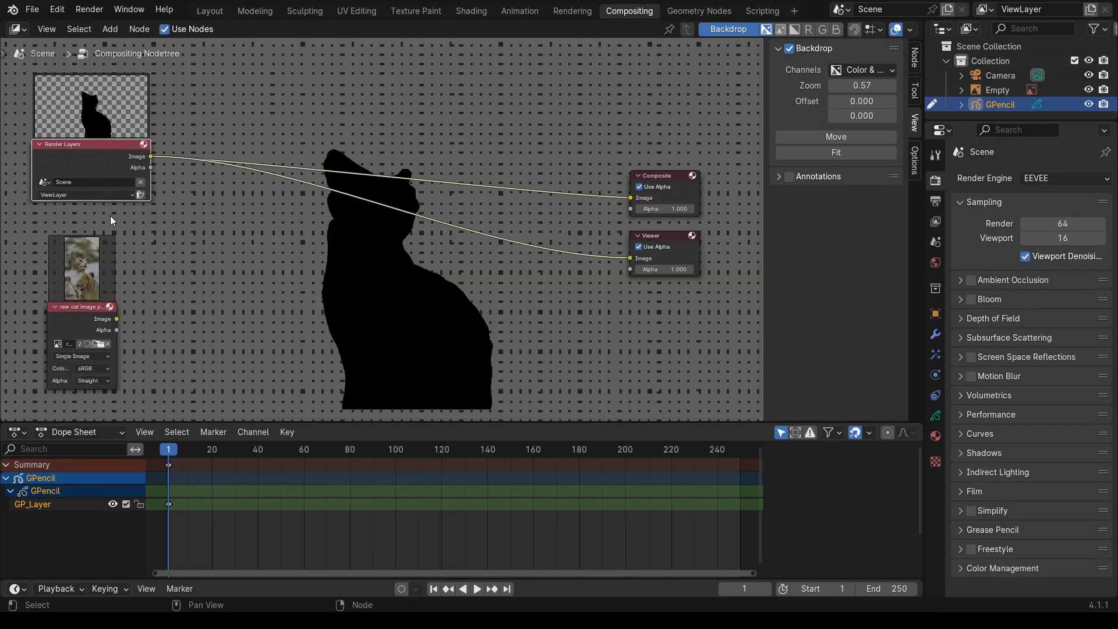
drag(68, 318, 73, 308)
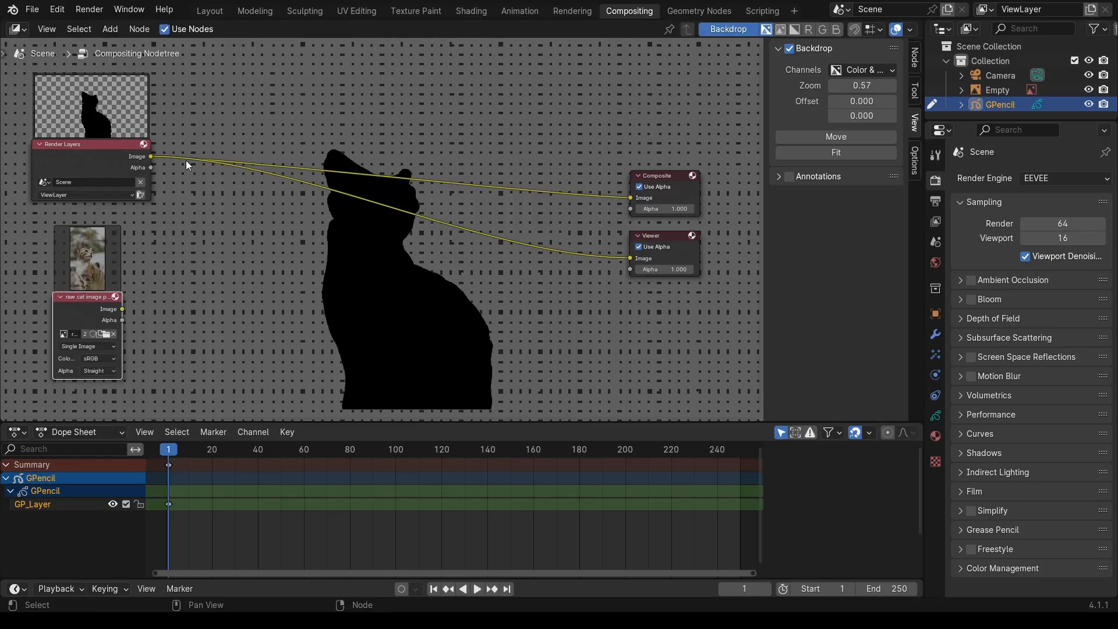
click(110, 30)
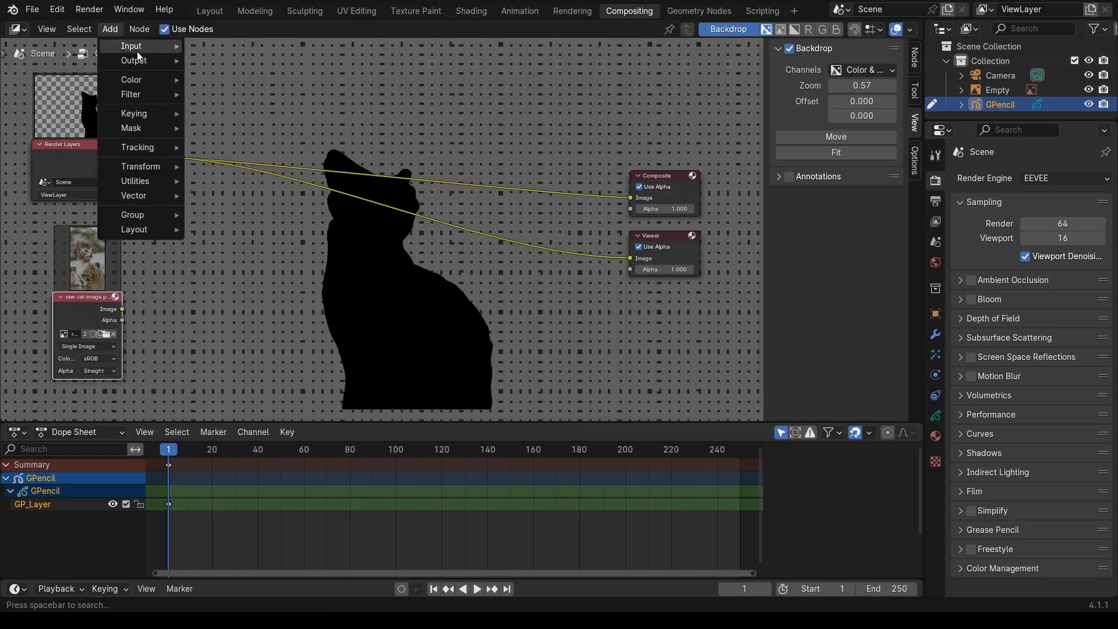
mouse_move(146, 74)
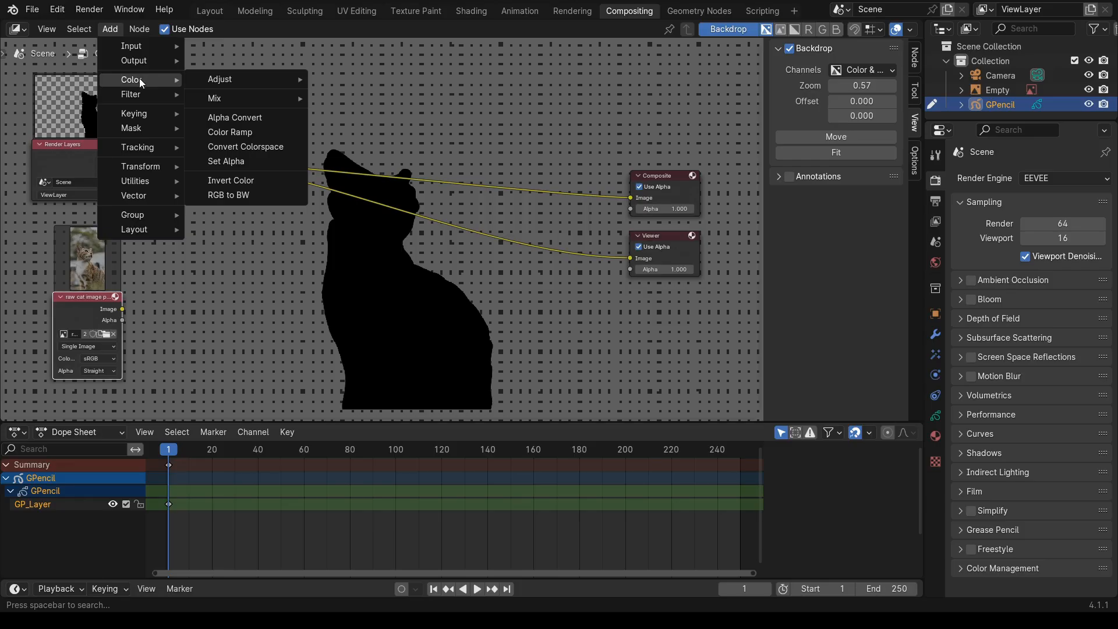
mouse_move(250, 95)
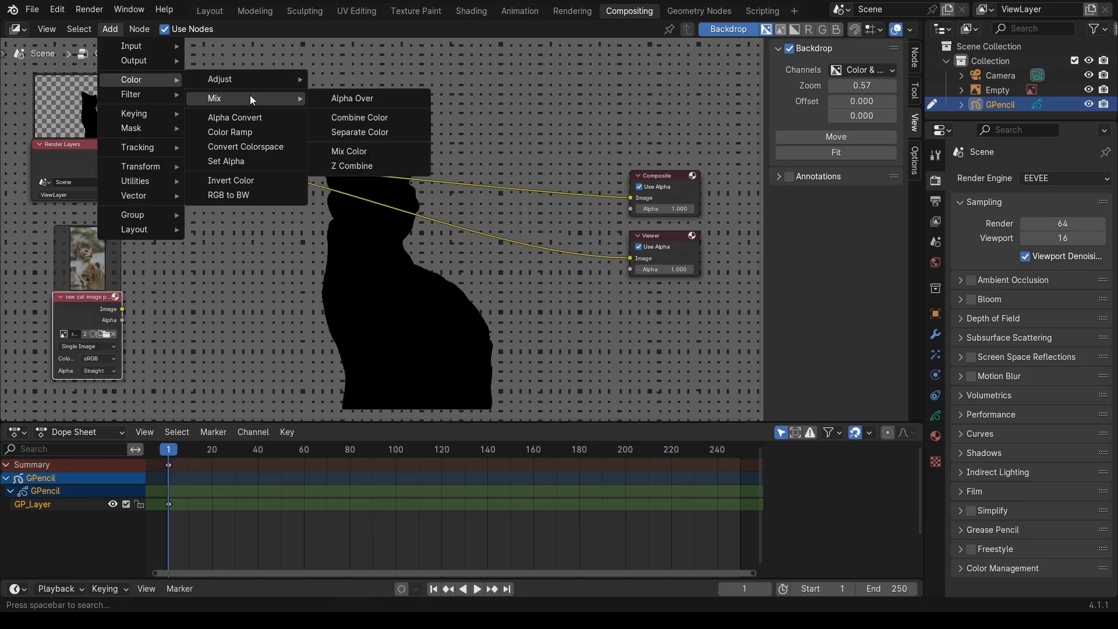
click(357, 151)
click(388, 319)
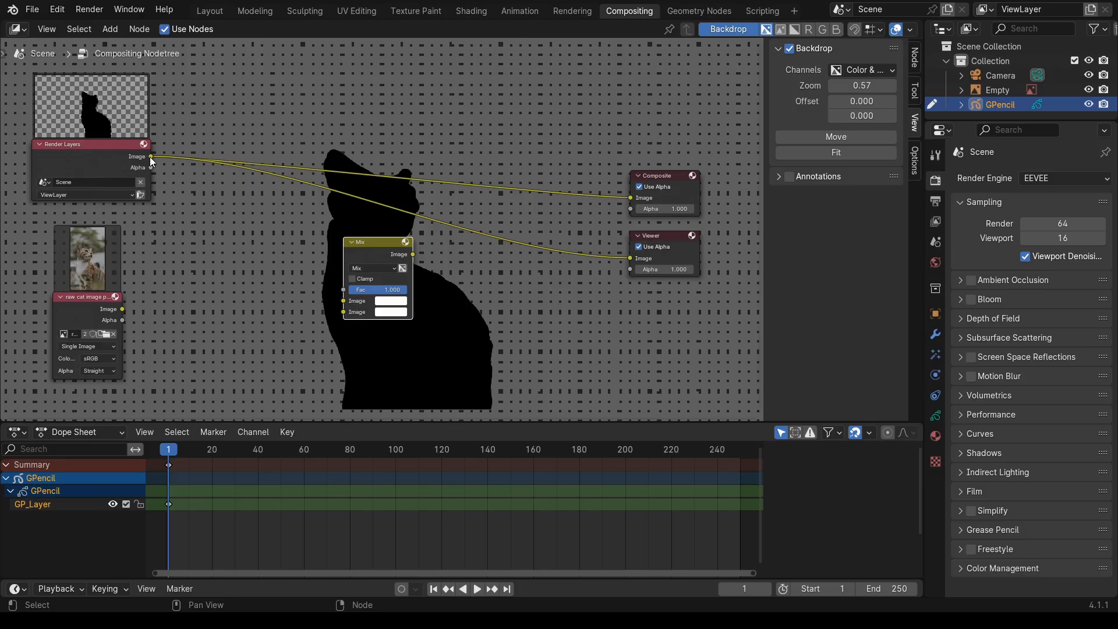
- Add an ID Mask node and place it between the Render Layers node and the Mix node
drag(149, 156, 196, 207)
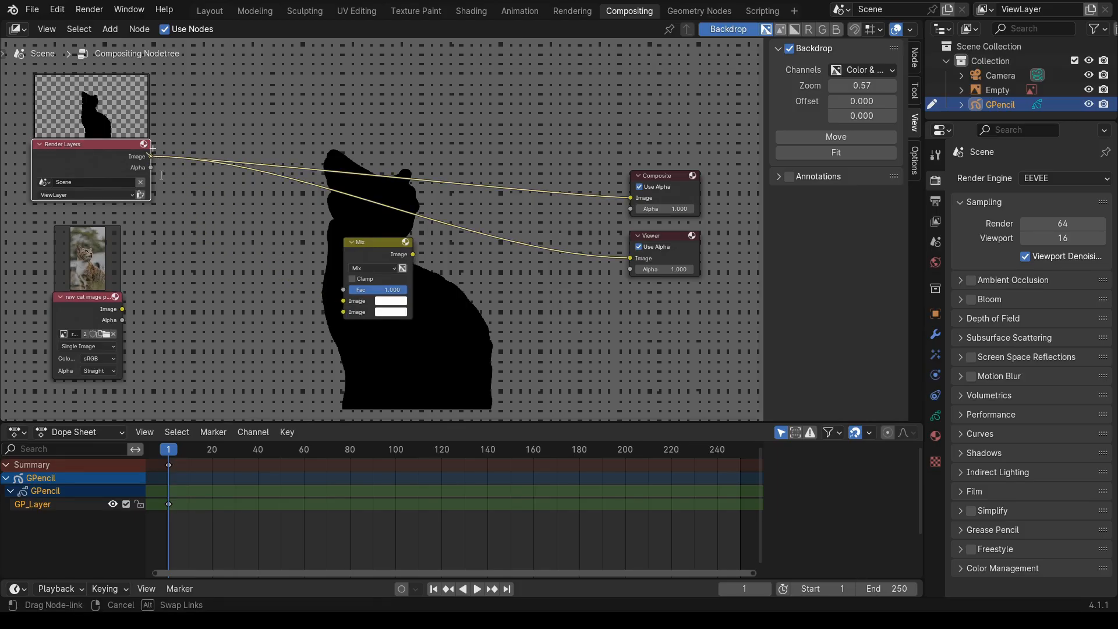
drag(152, 149, 153, 149)
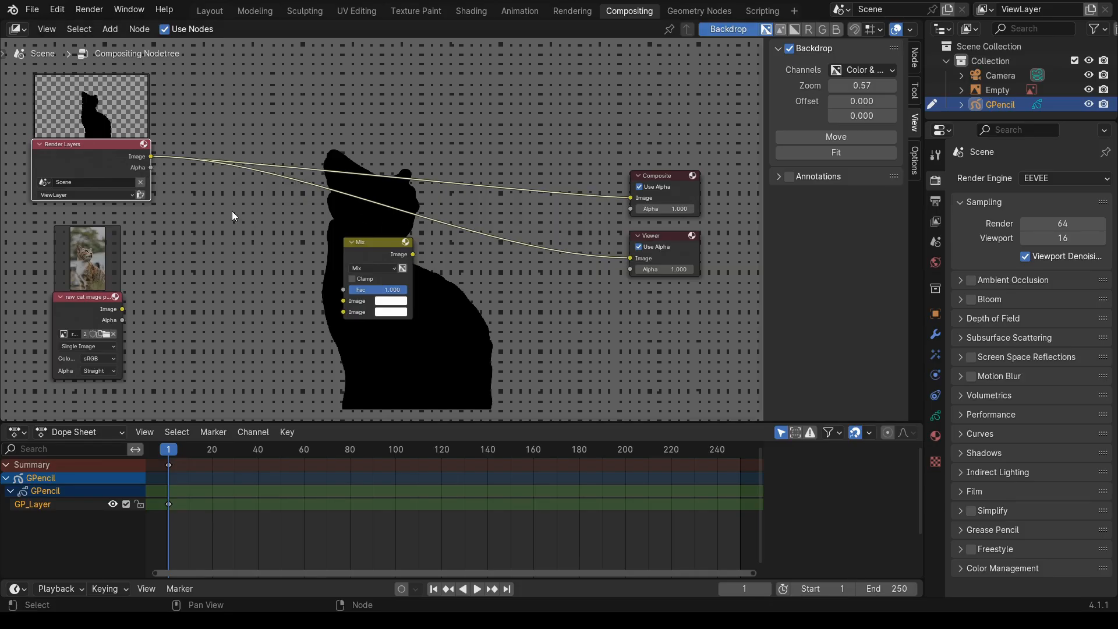
click(107, 29)
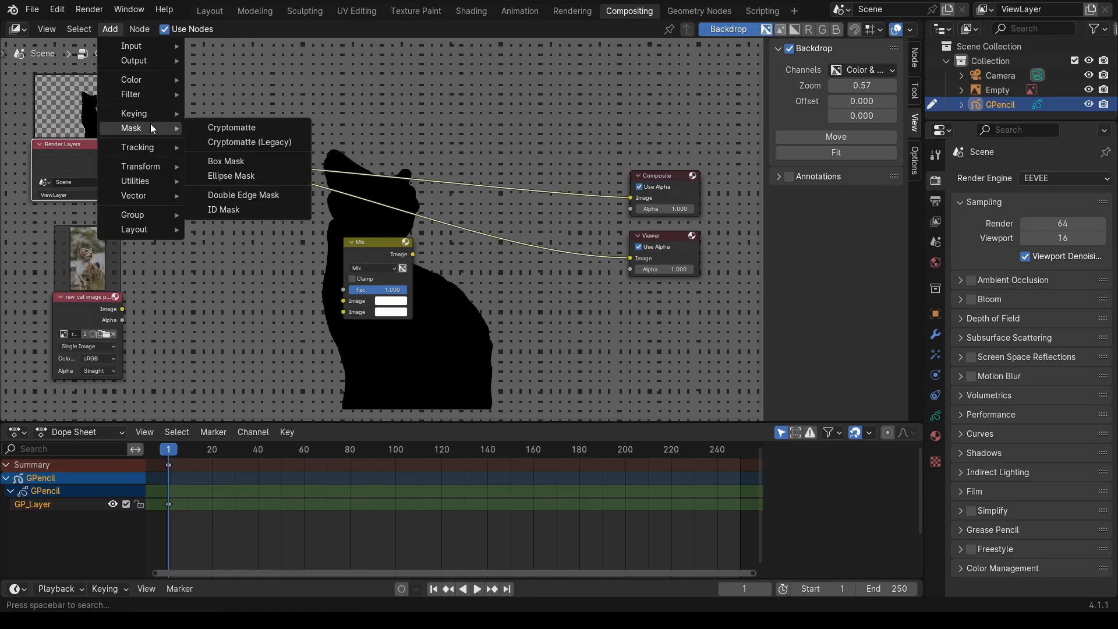
mouse_move(152, 100)
mouse_move(149, 125)
click(216, 210)
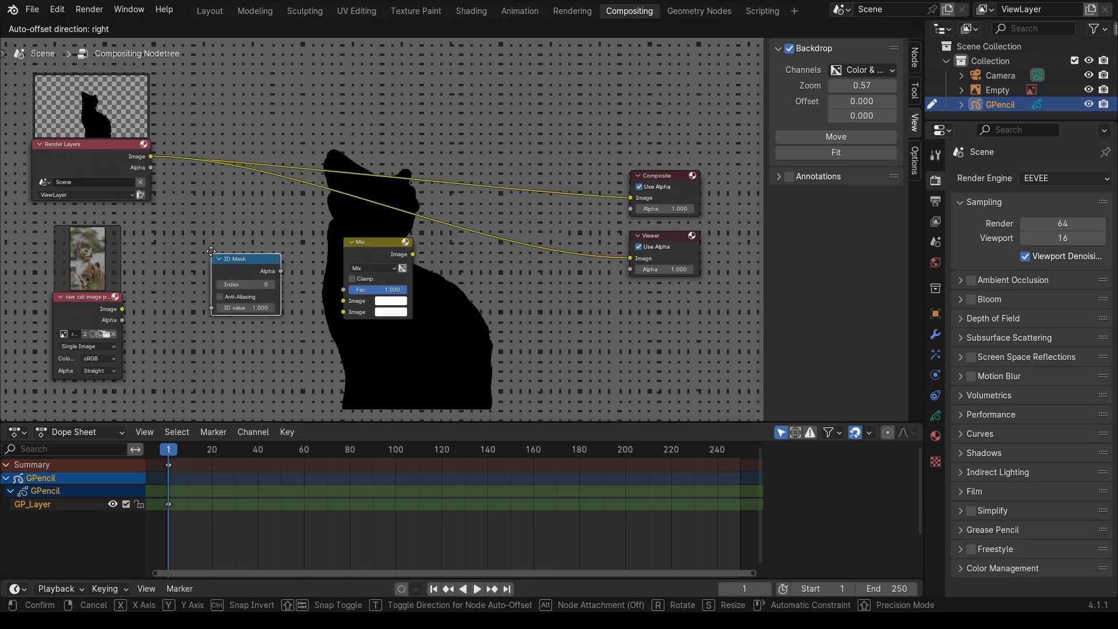
click(211, 215)
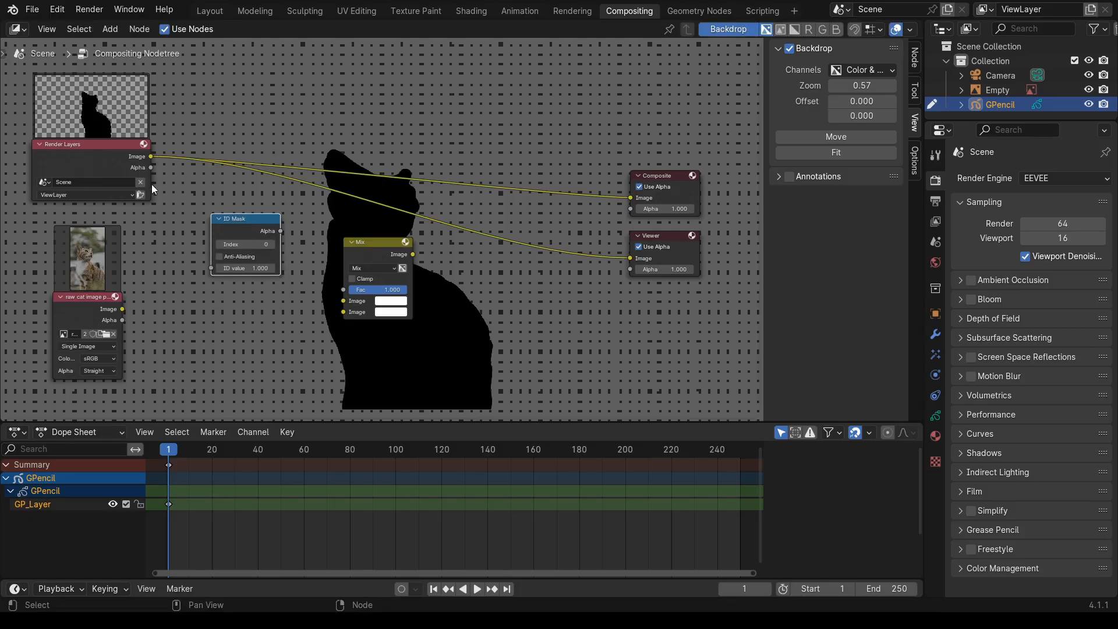
drag(220, 218, 209, 196)
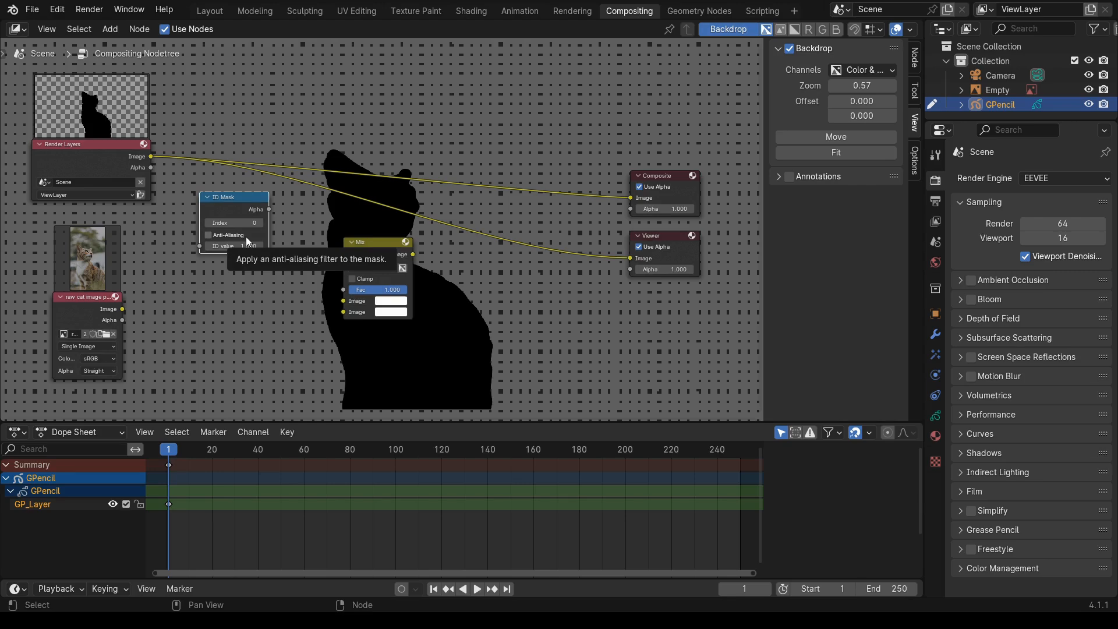
- Route the Render Layers Alpha through the ID Mask into the Mix node's Fac, and disconnect the Composite and Viewer Image inputs
drag(150, 168, 208, 246)
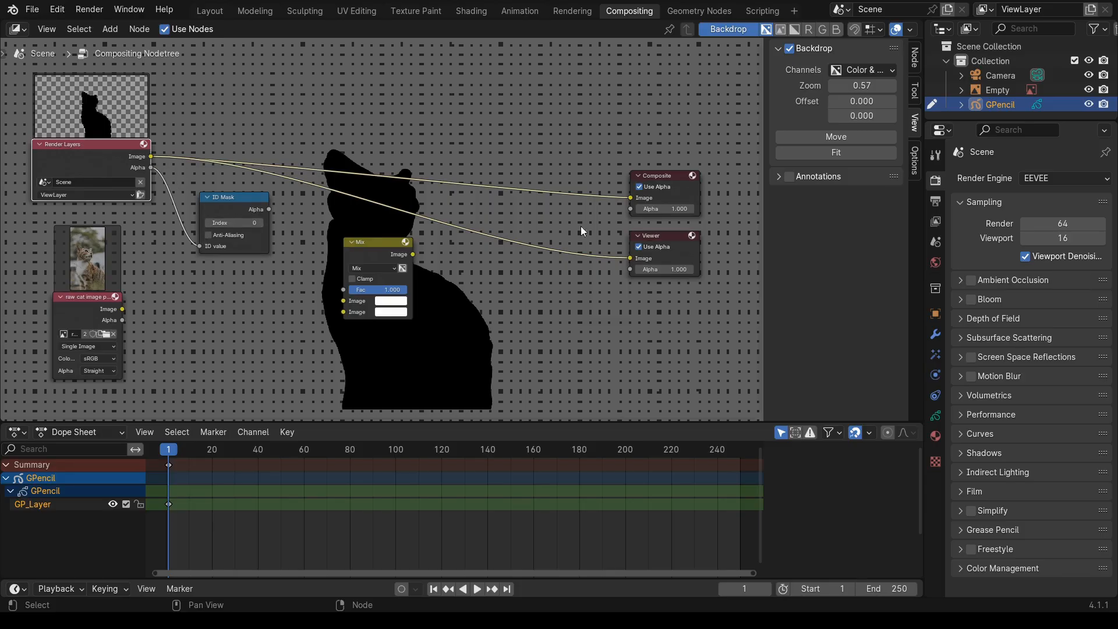
drag(631, 198, 194, 218)
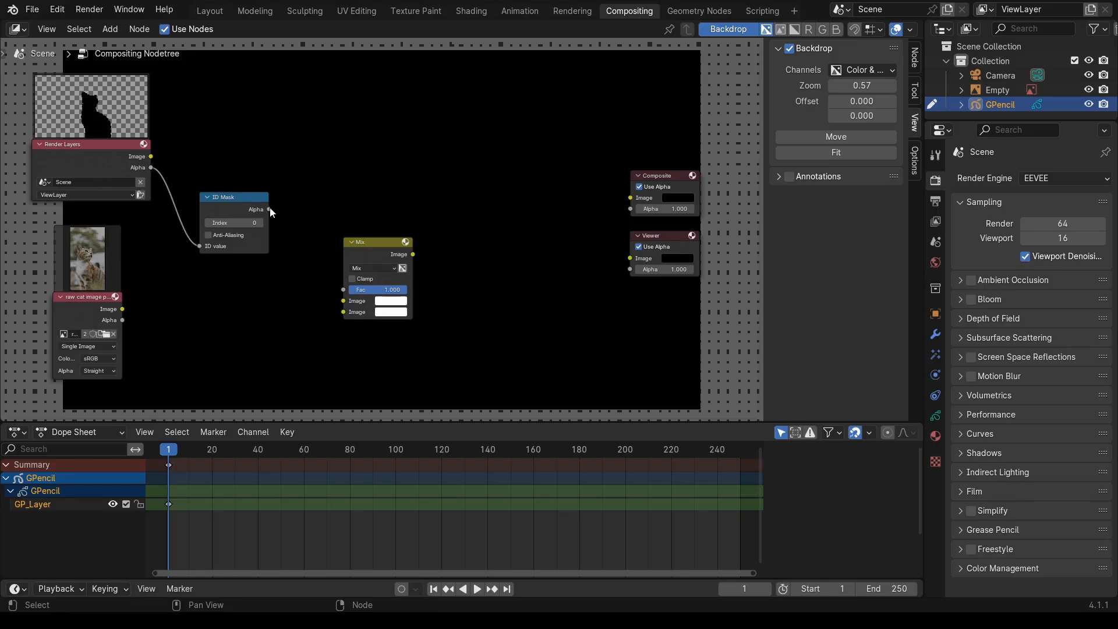
drag(268, 209, 341, 289)
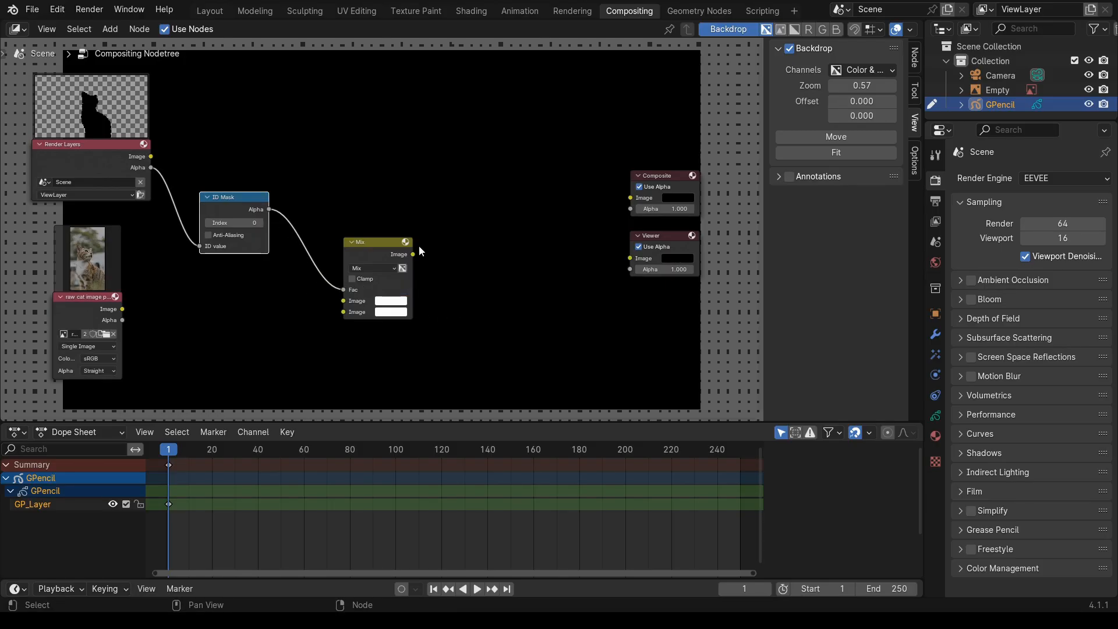
- Connect the Mix node's Image output to the Viewer node's Image input
drag(412, 254, 354, 278)
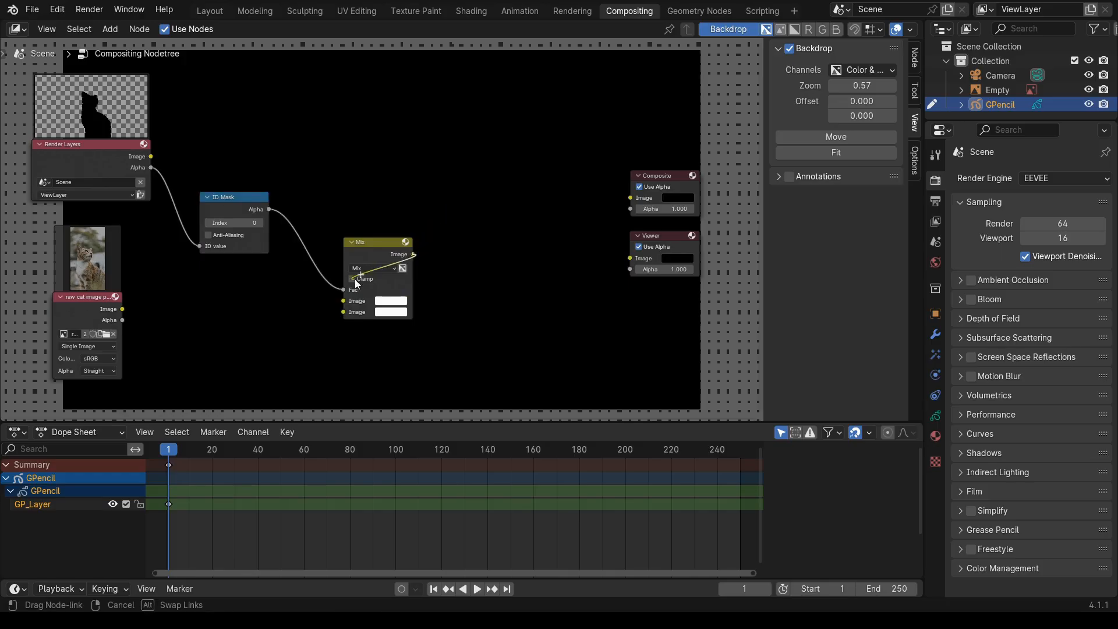
drag(424, 256, 611, 196)
drag(647, 196, 631, 253)
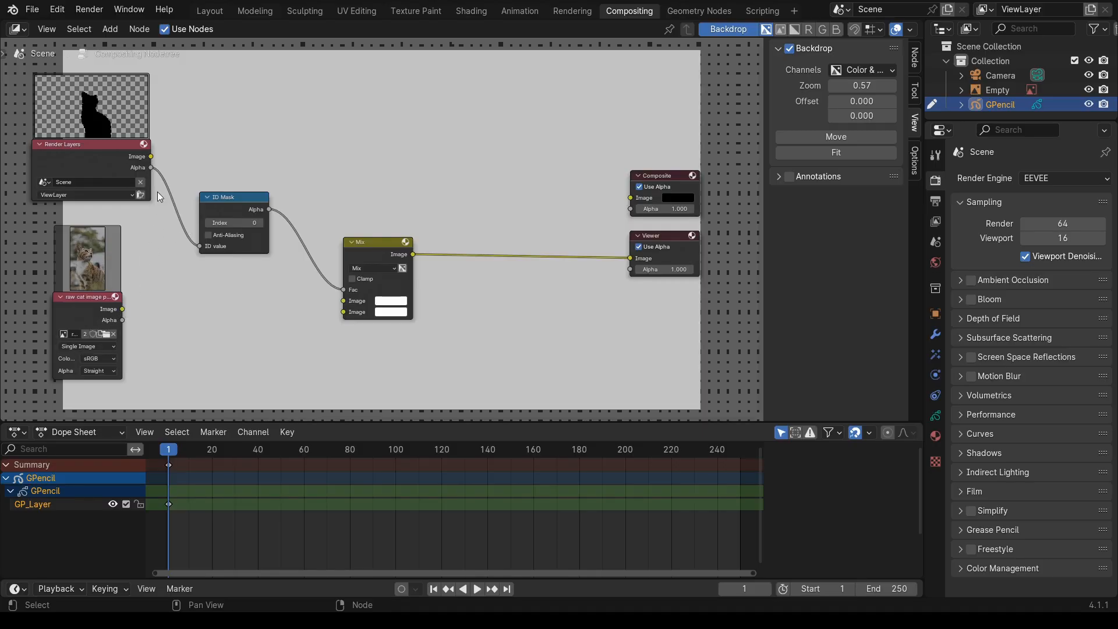
- Connect the cat image node's Image output to the Mix node's first Image input, and move the Mix node closer to the output nodes
mouse_move(150, 156)
mouse_down()
mouse_move(264, 308)
mouse_move(286, 303)
mouse_move(160, 139)
mouse_up()
click(103, 315)
drag(121, 310, 340, 300)
drag(380, 250, 450, 151)
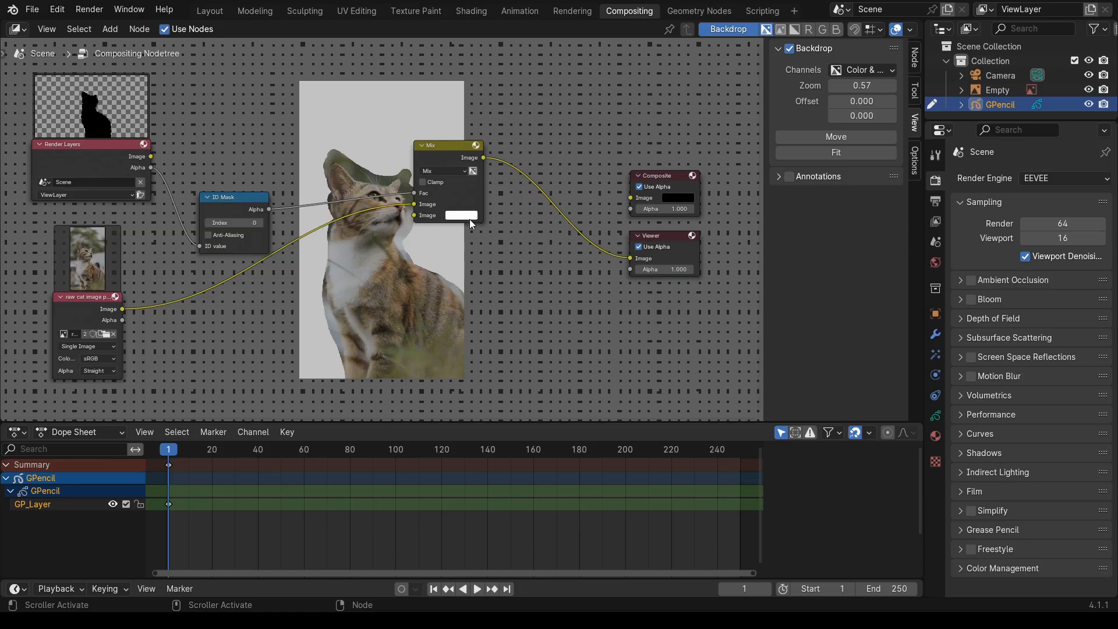
- Move the ID Mask node slightly higher and set its Index to 1
click(225, 208)
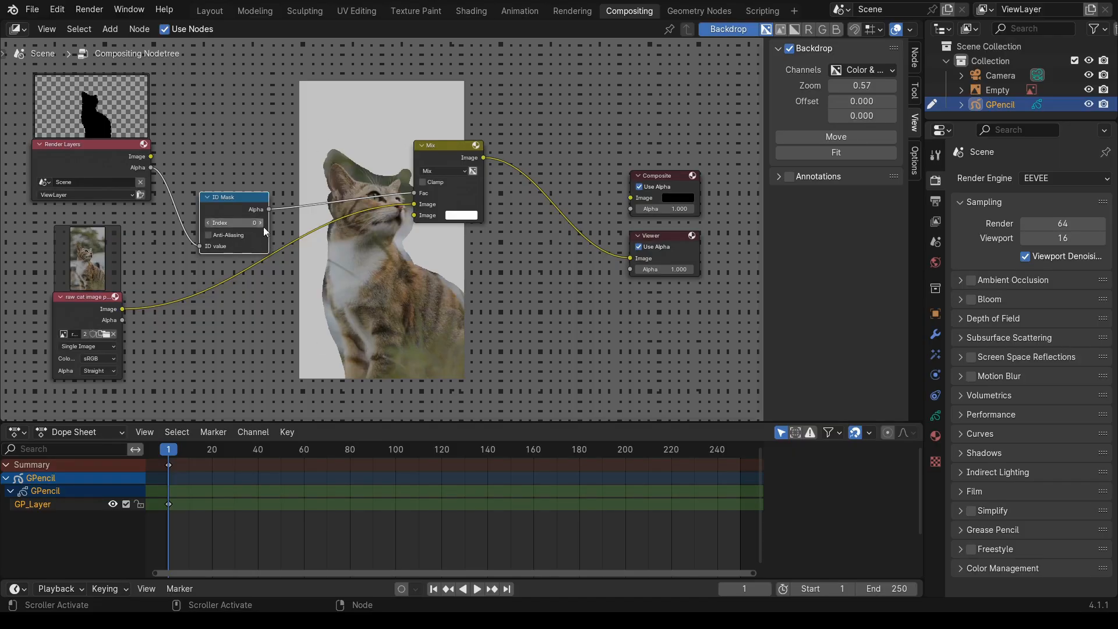
key(g)
click(241, 232)
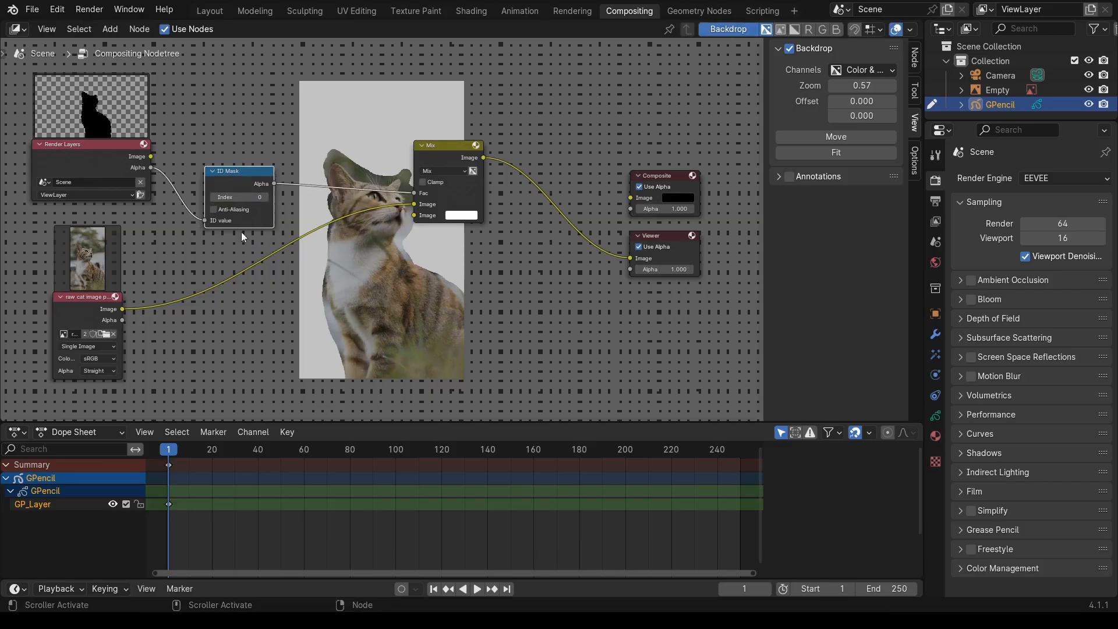
click(264, 196)
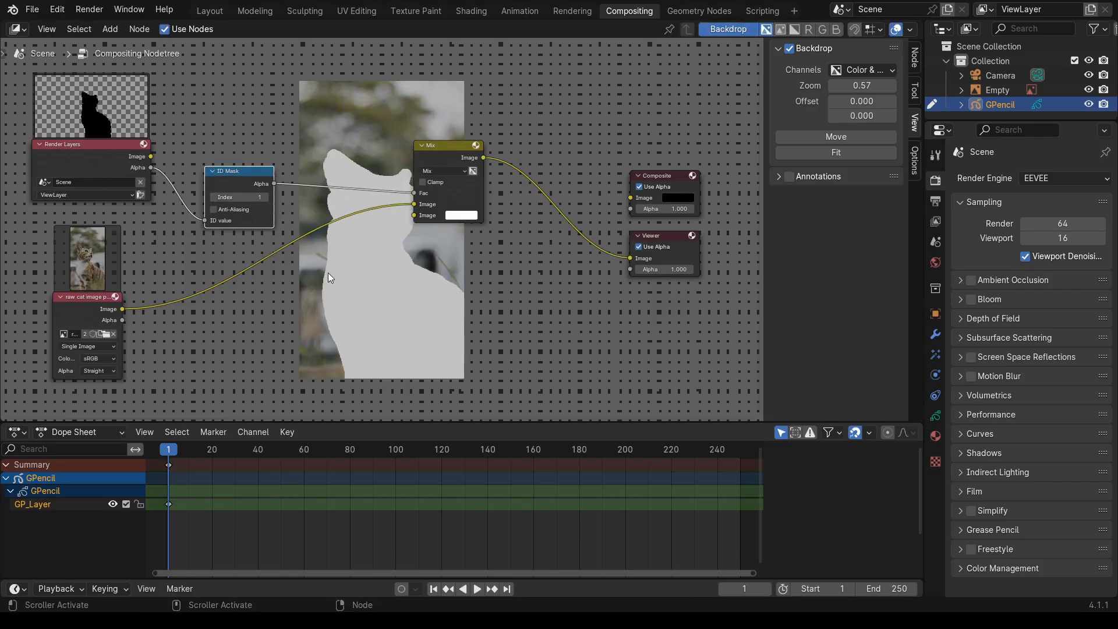
click(347, 166)
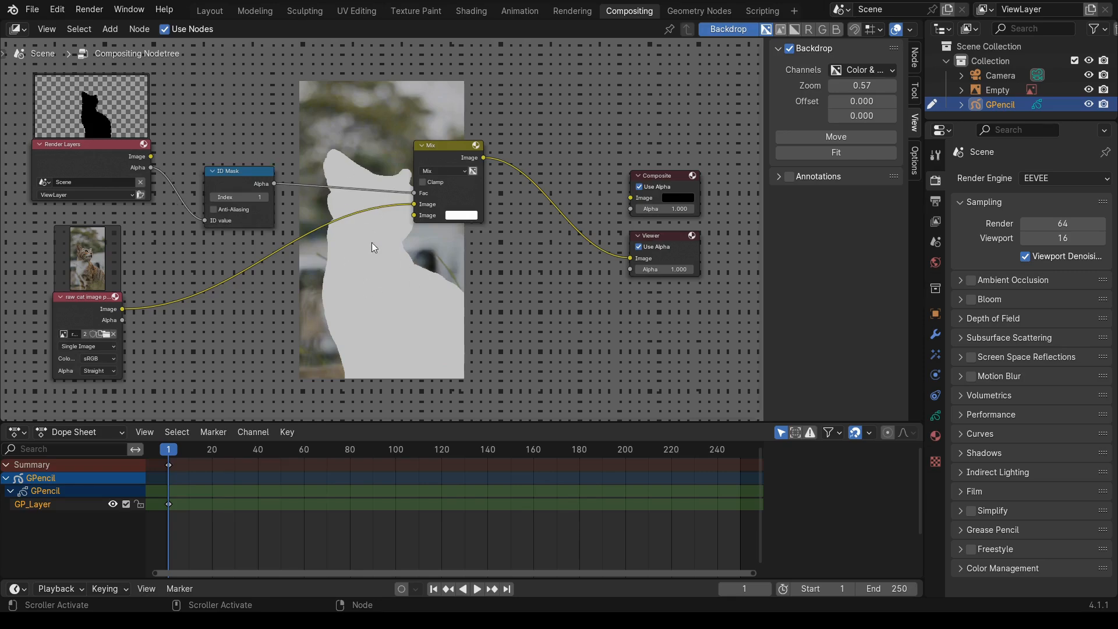
click(238, 178)
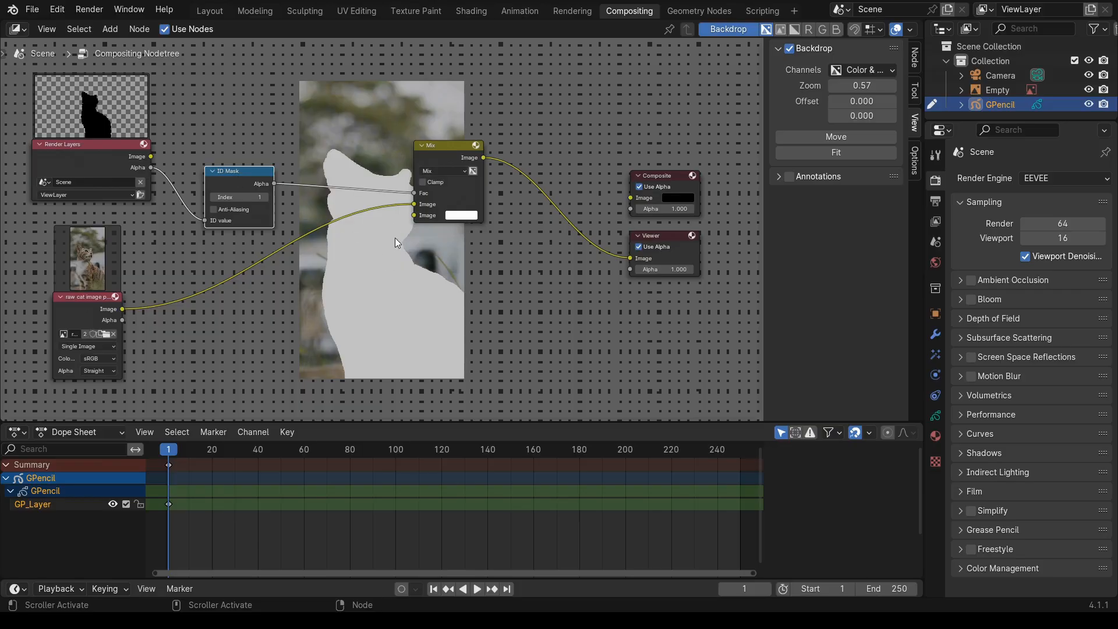
key(h)
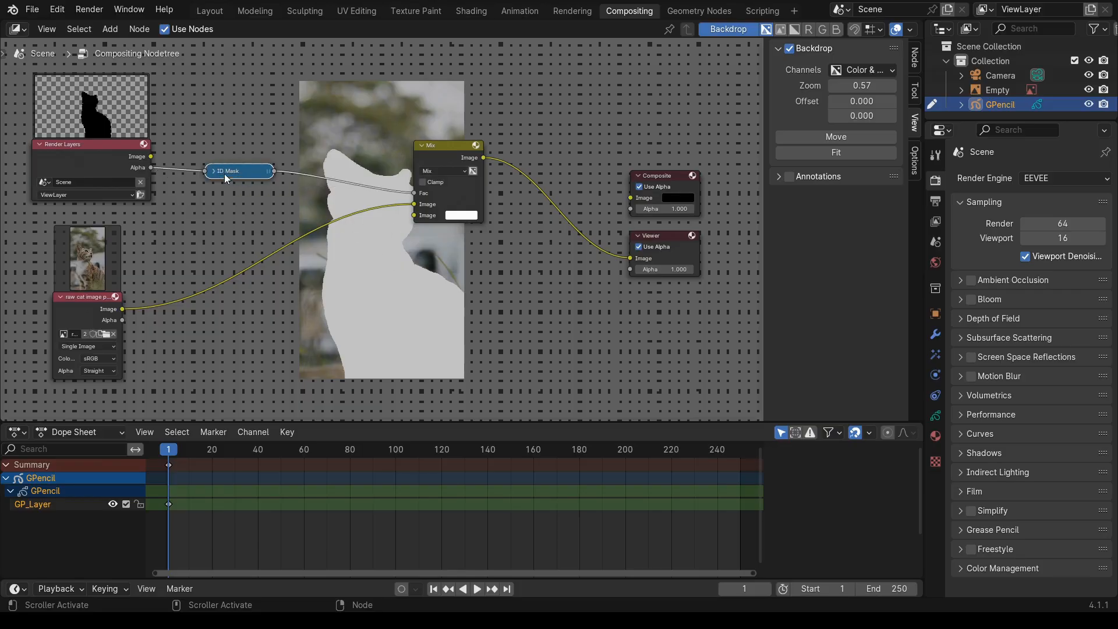
click(214, 170)
- Shift the ID Mask node slightly higher beside the Render Layers node and look through the Transform nodes available to add
click(93, 160)
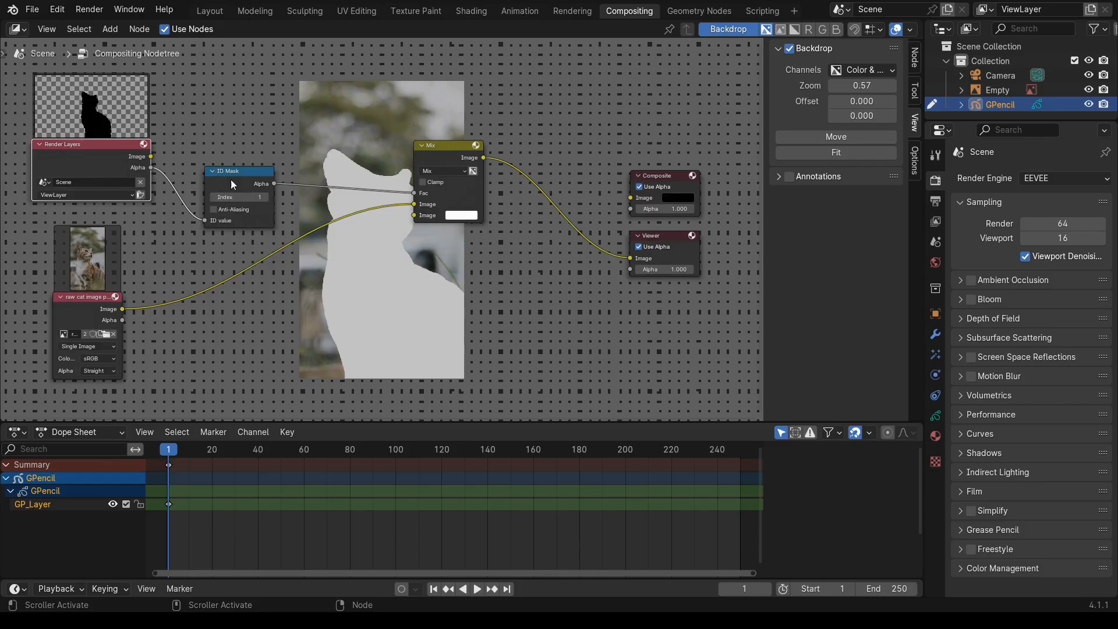
drag(230, 184, 227, 171)
click(111, 28)
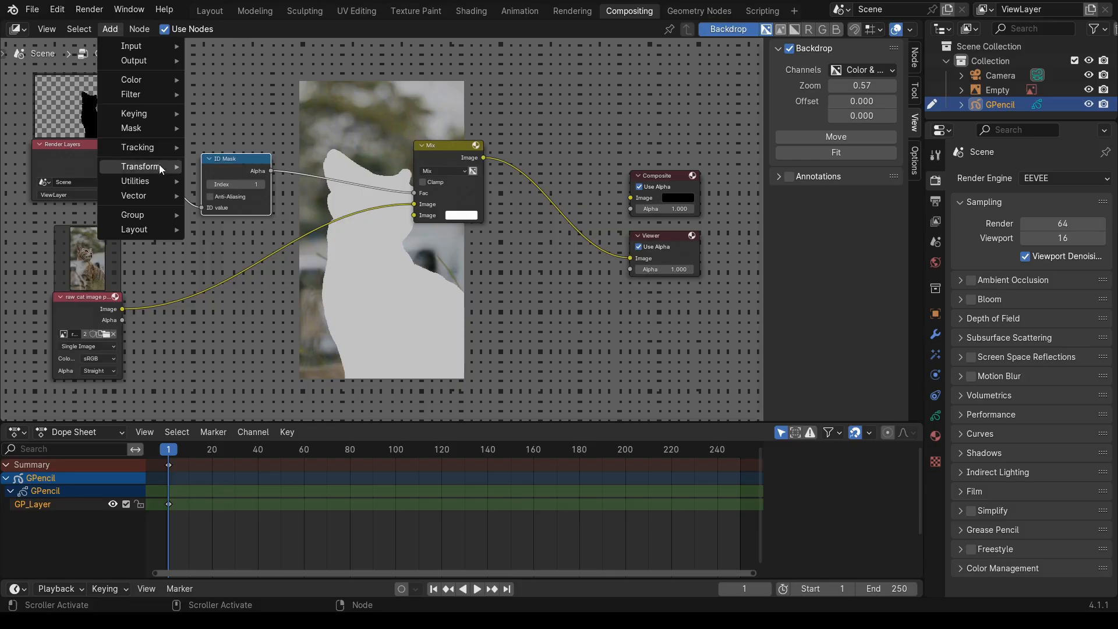
mouse_move(159, 169)
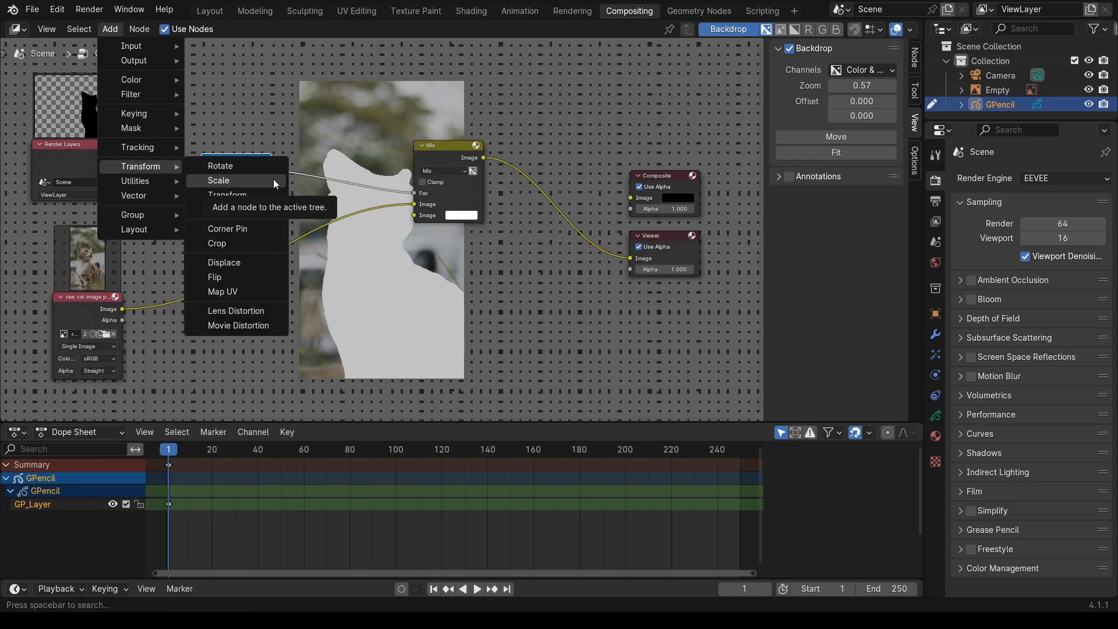
mouse_move(132, 26)
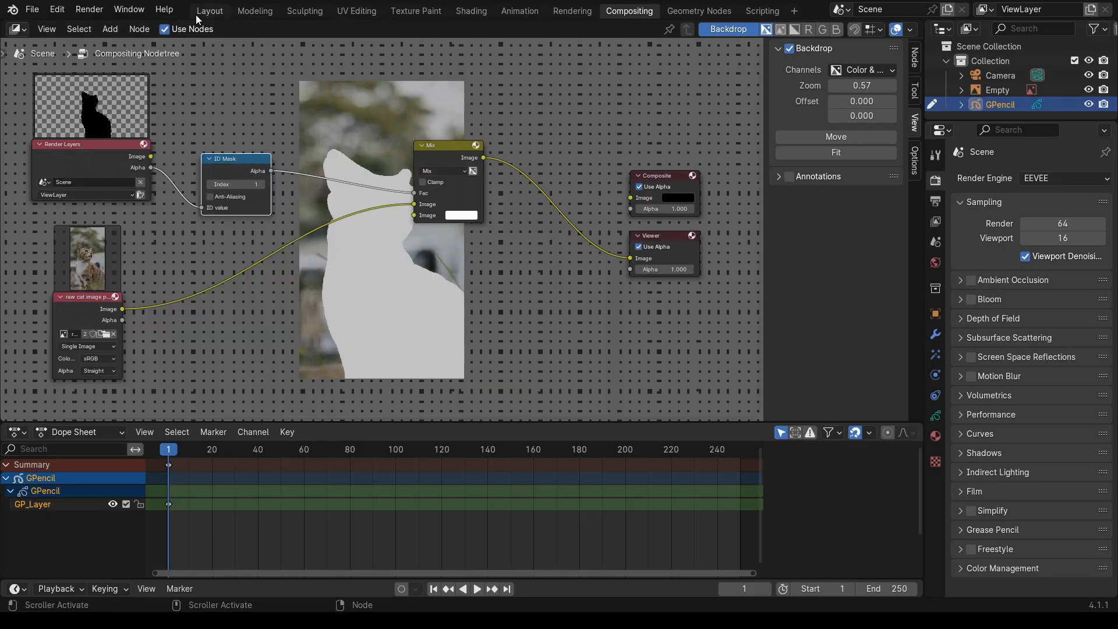
- Go to the Layout workspace and switch the GPencil object from Draw Mode to Object Mode
click(213, 19)
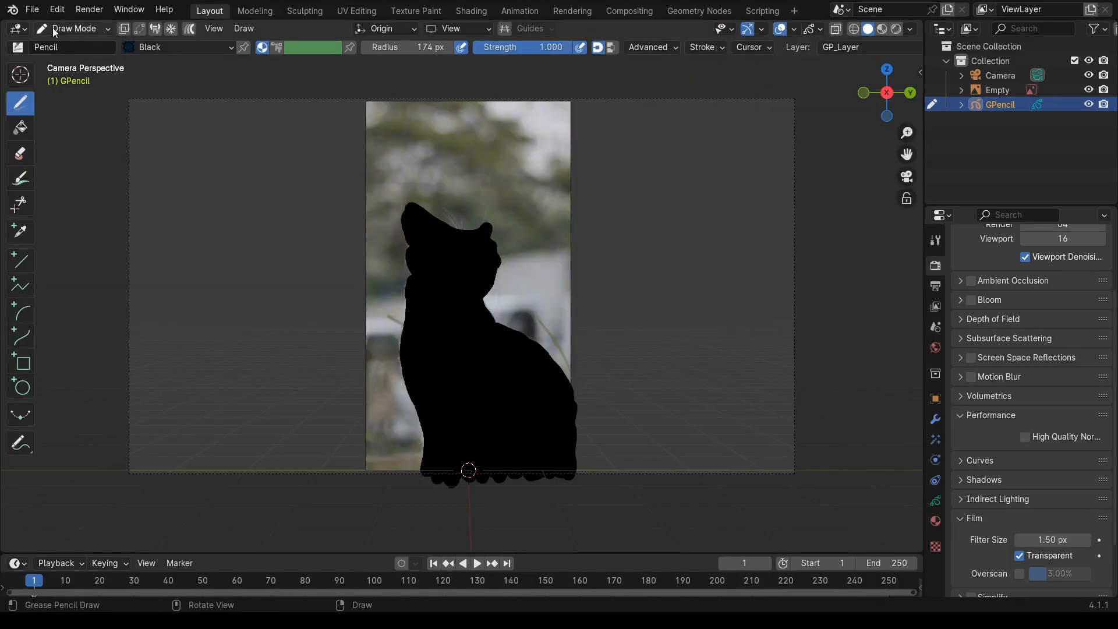
click(88, 30)
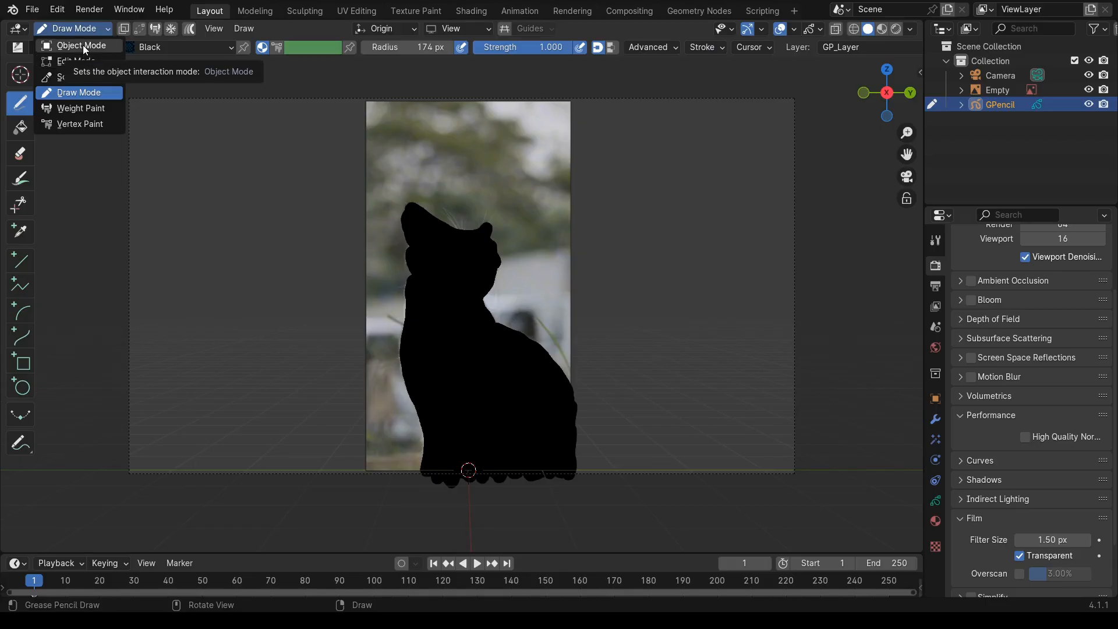
click(82, 46)
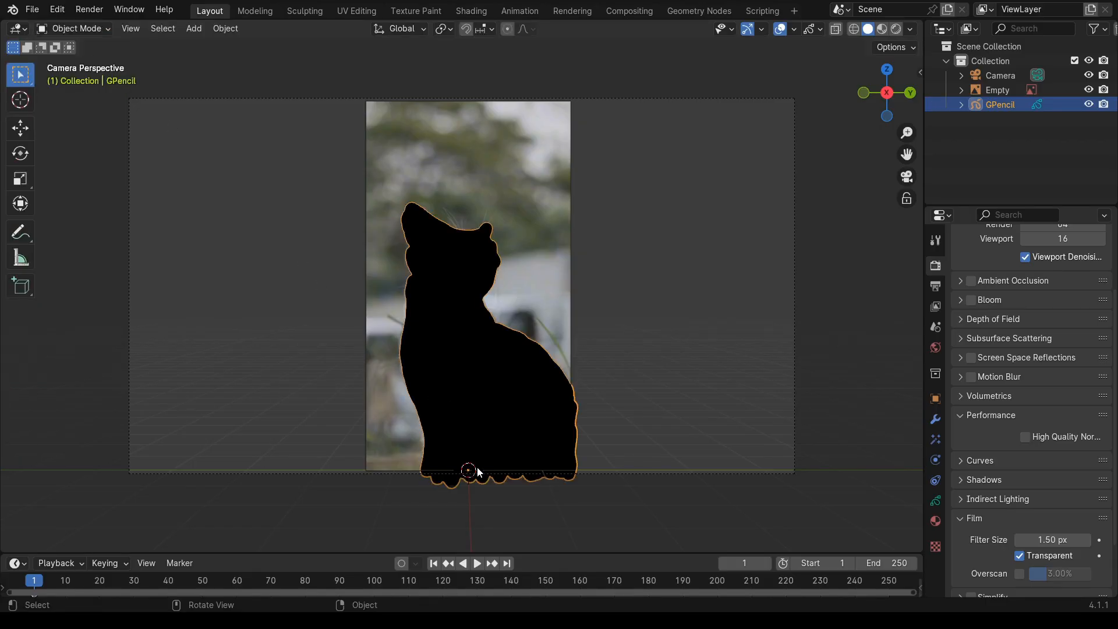
key(g)
key(x)
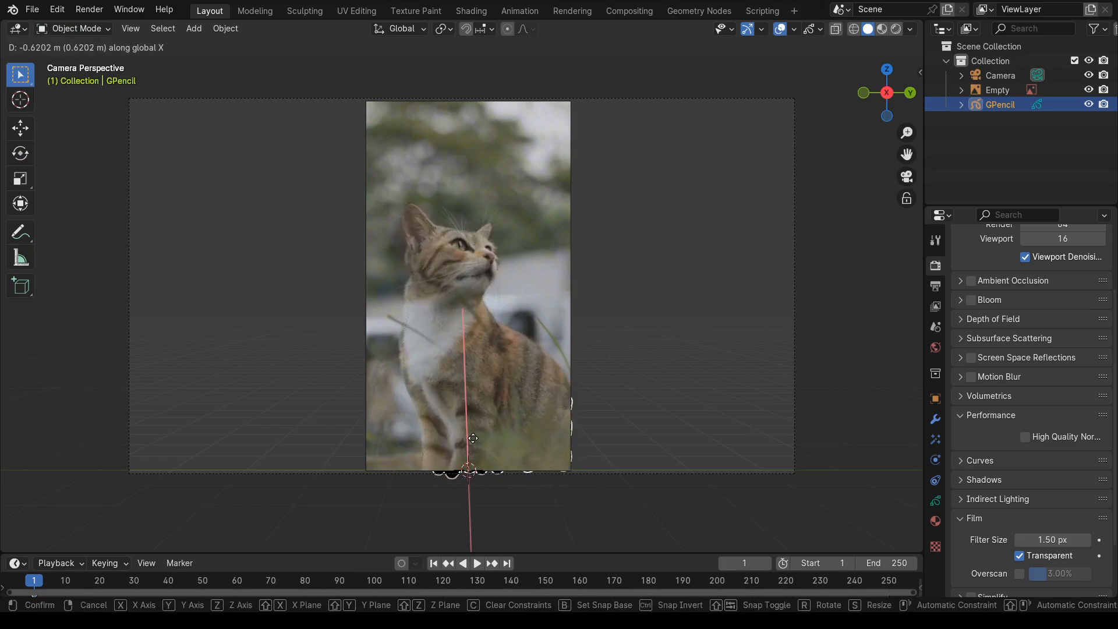
click(473, 442)
click(454, 331)
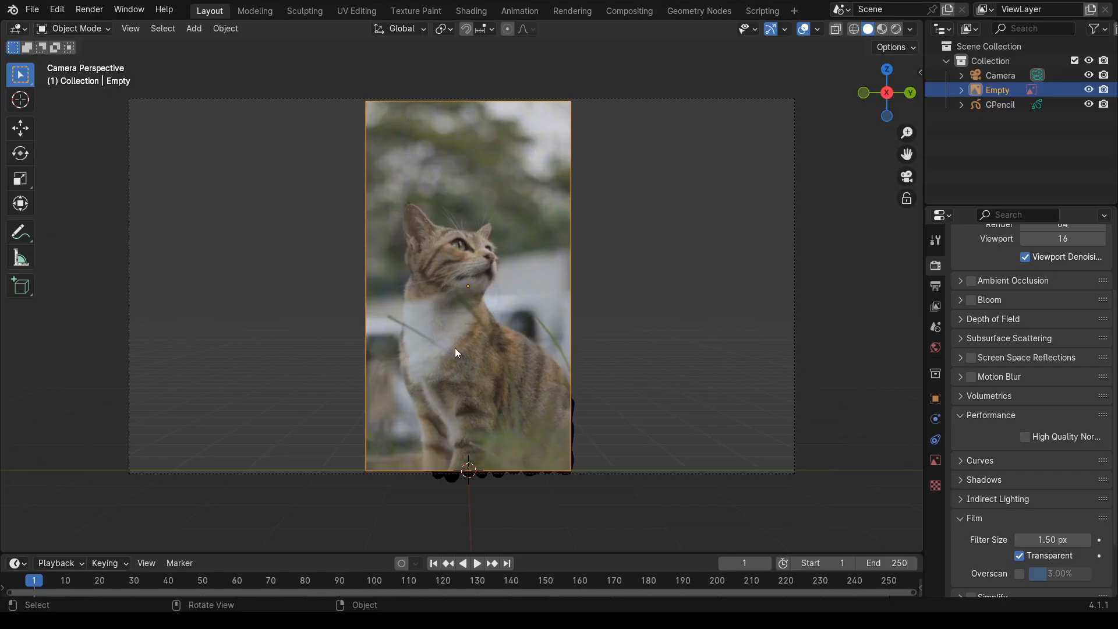
key(h)
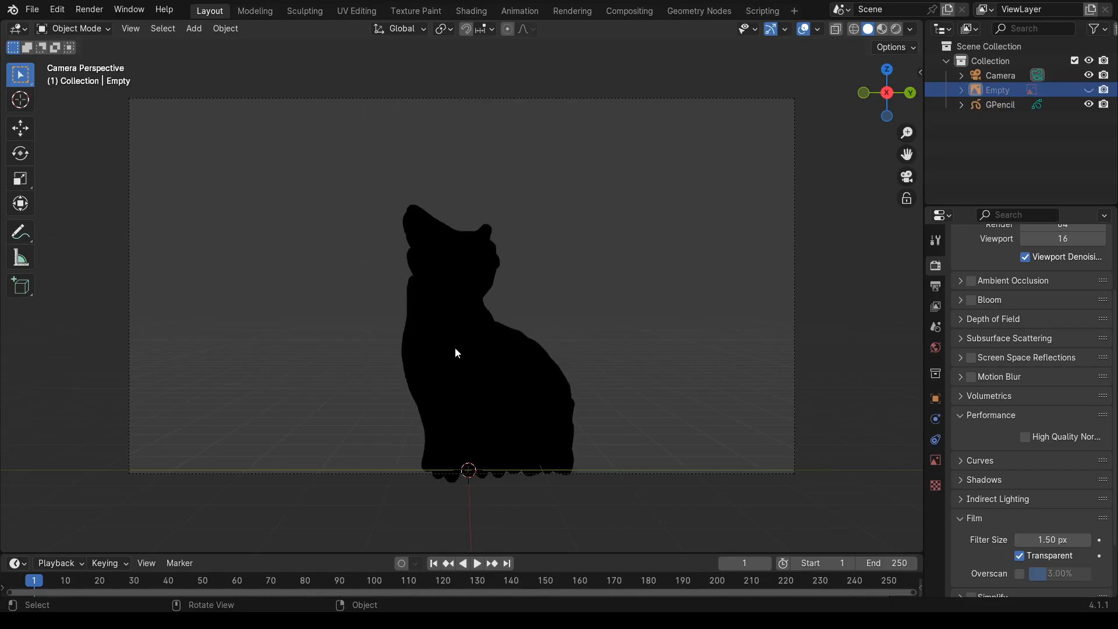
key(ctrl+z)
click(477, 418)
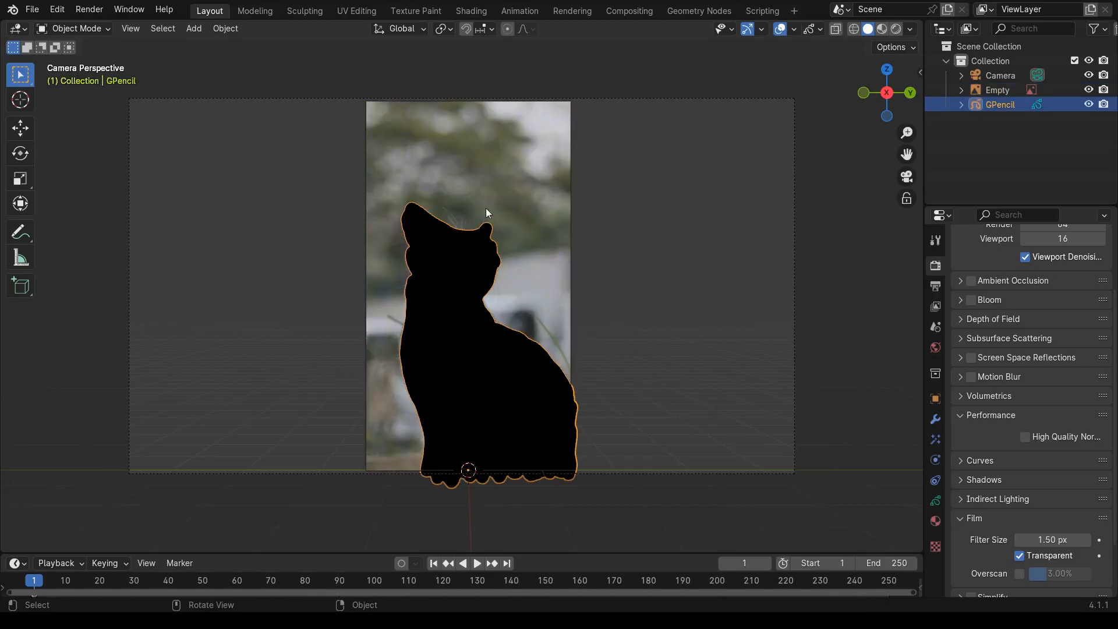
- Hide the cat reference image Empty in the viewport
click(502, 250)
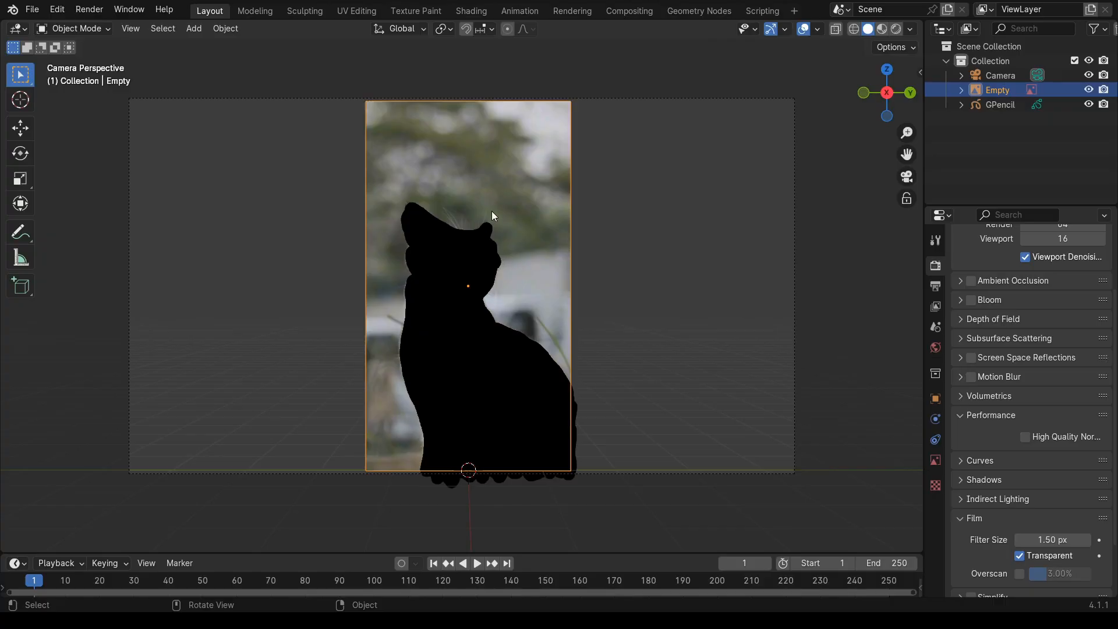
key(h)
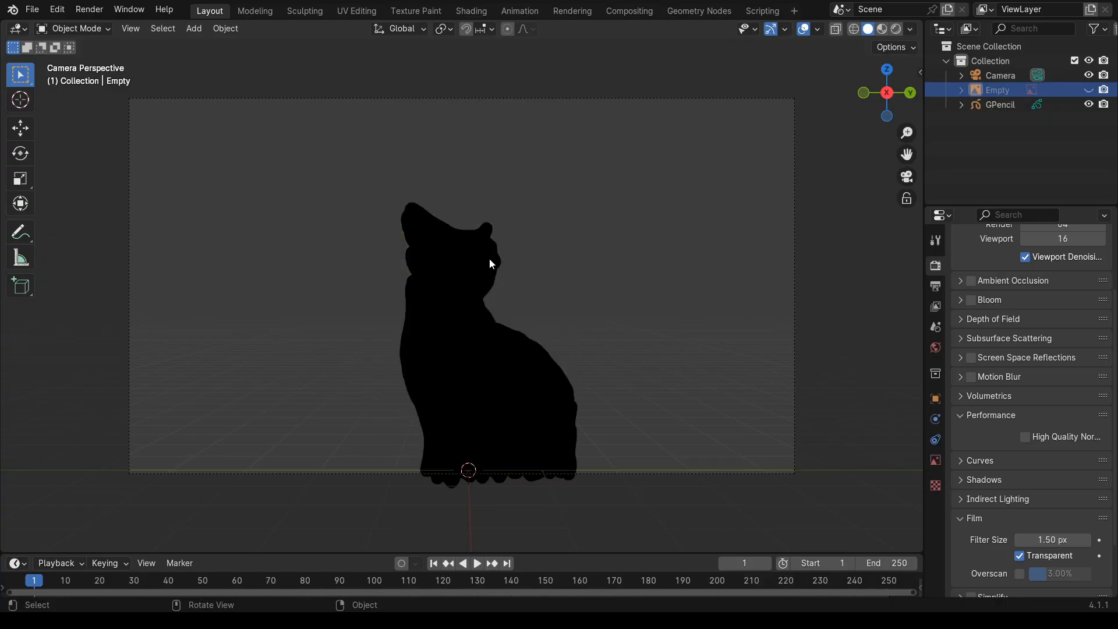
- Move the GPencil cat silhouette about -1.588 m along the global X axis, and return to the Compositing workspace
click(475, 430)
key(g)
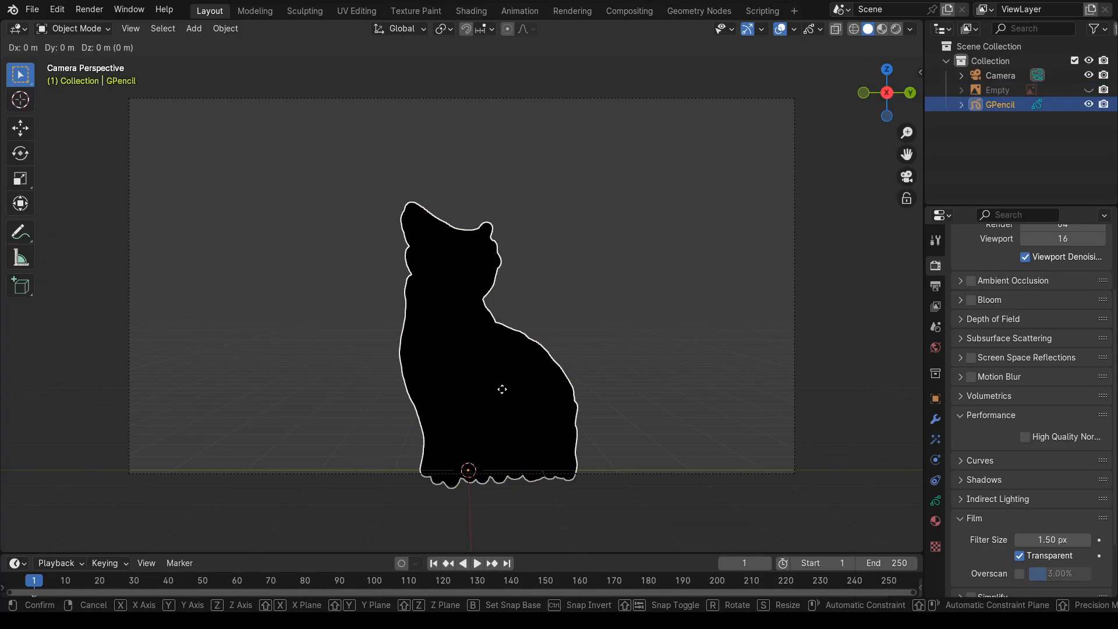
key(x)
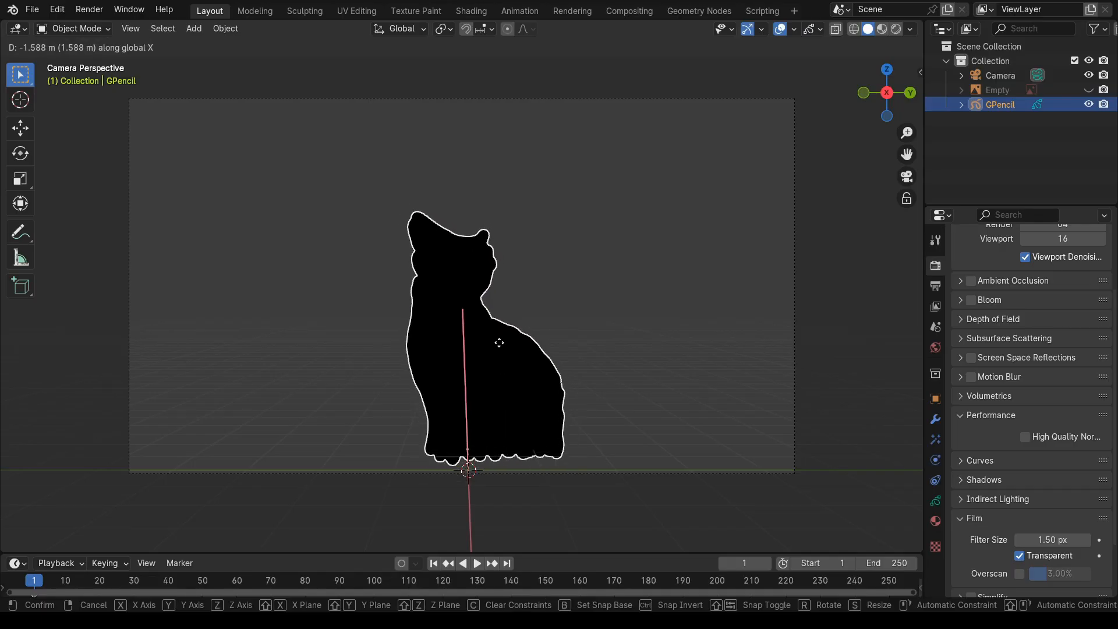
click(500, 344)
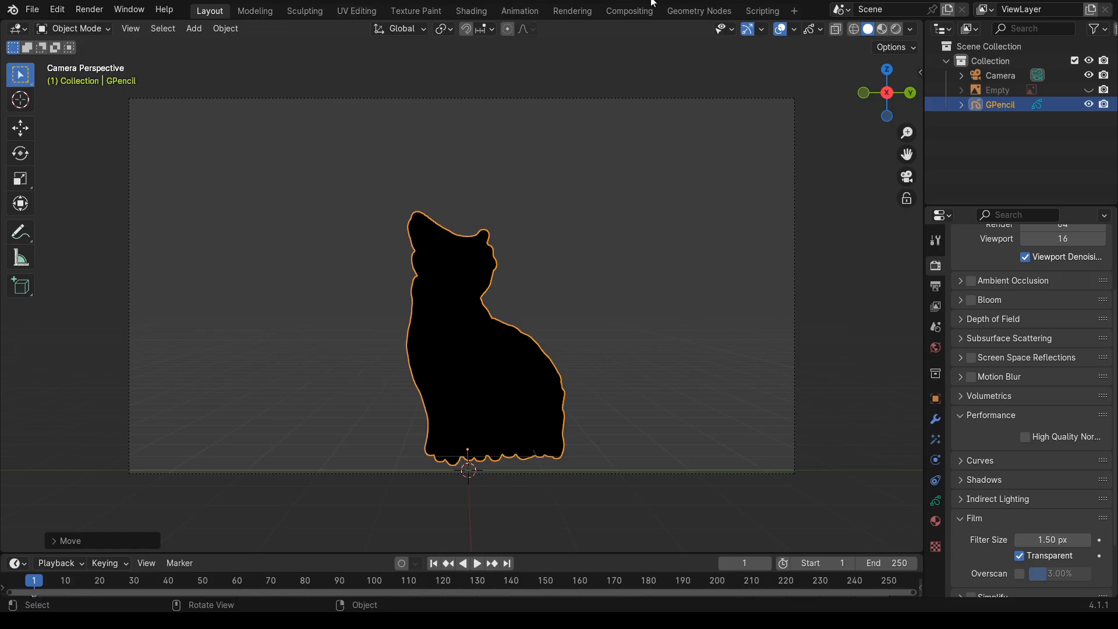
click(629, 11)
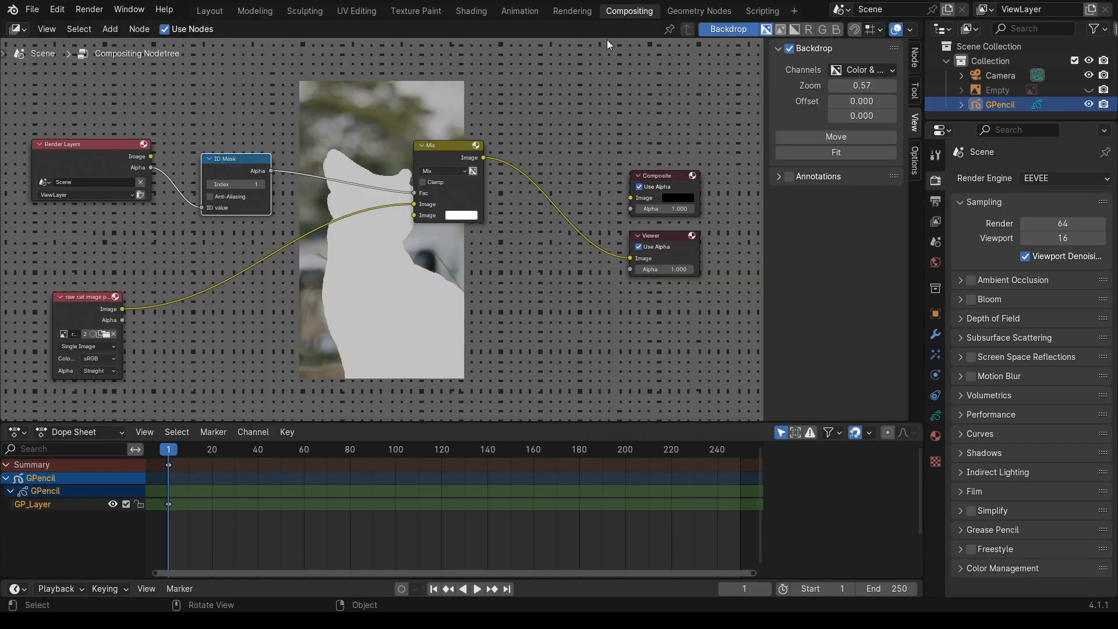
- Re-render the view layer from the Render Layers node to update the cat mask with the moved silhouette
click(143, 194)
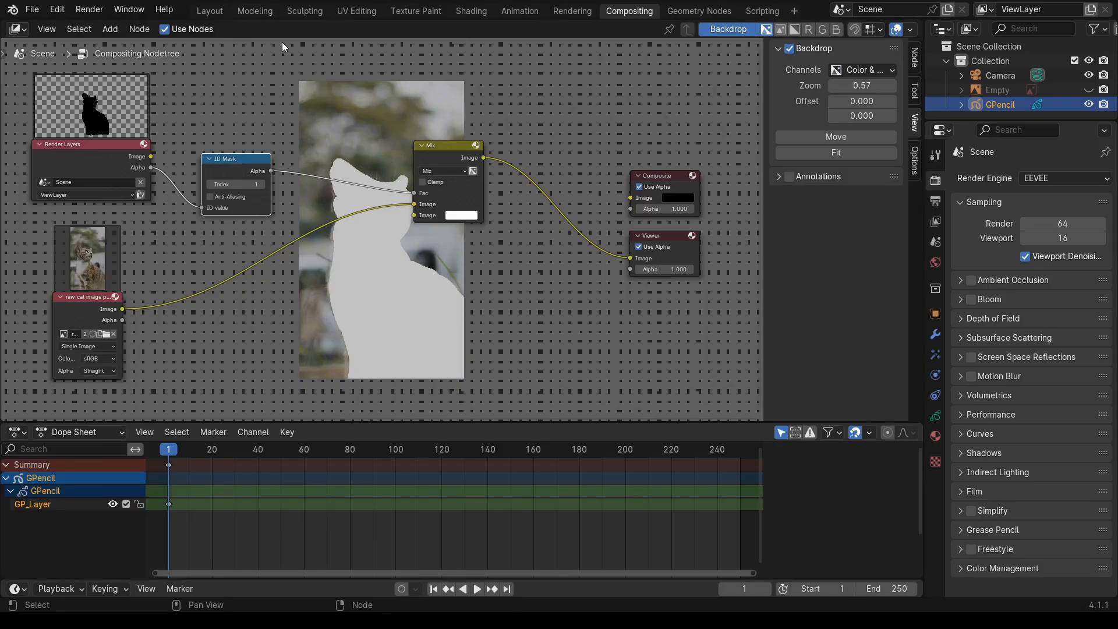
click(369, 291)
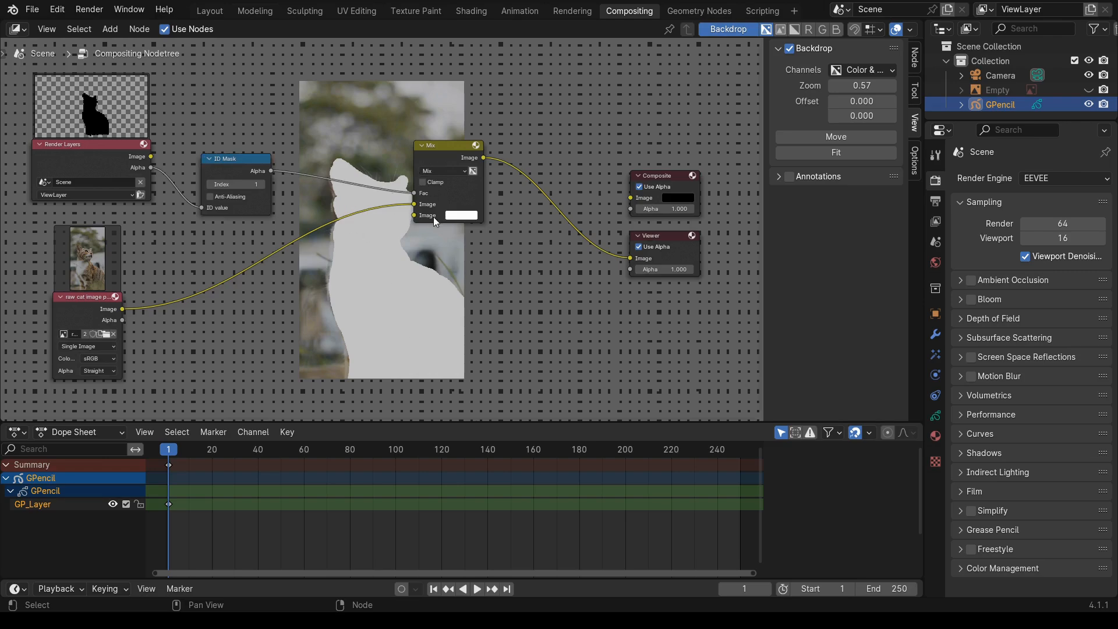
- Try adjusting the alpha of the white colour in the Mix node's second Image input
click(451, 216)
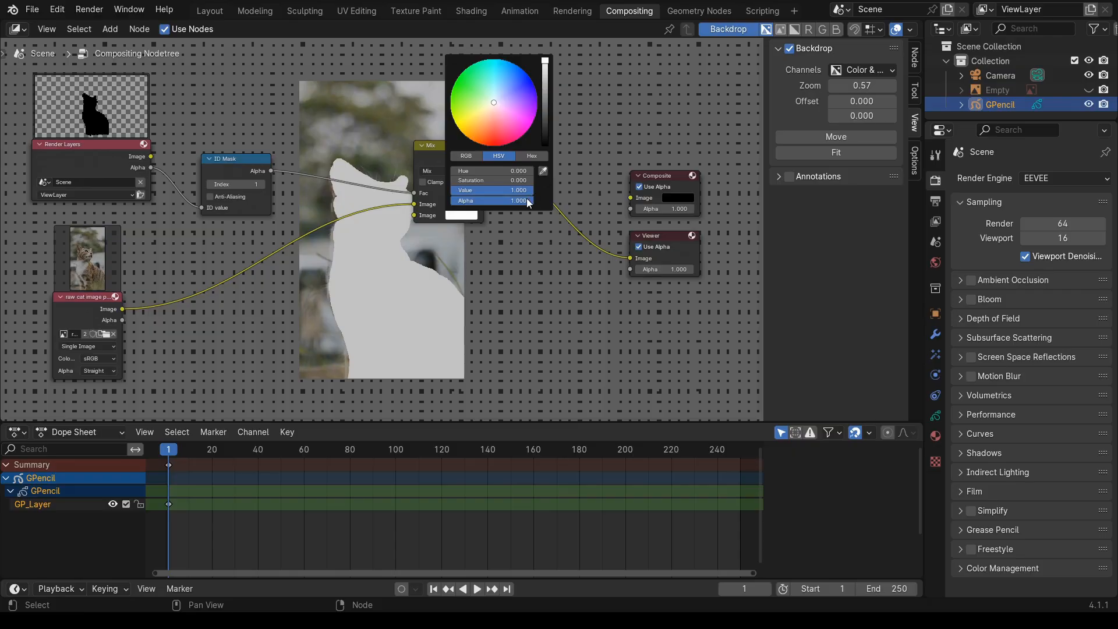
mouse_move(532, 201)
mouse_down()
mouse_move(451, 200)
mouse_move(499, 201)
mouse_move(504, 184)
mouse_move(452, 184)
mouse_move(534, 190)
mouse_move(537, 202)
mouse_up()
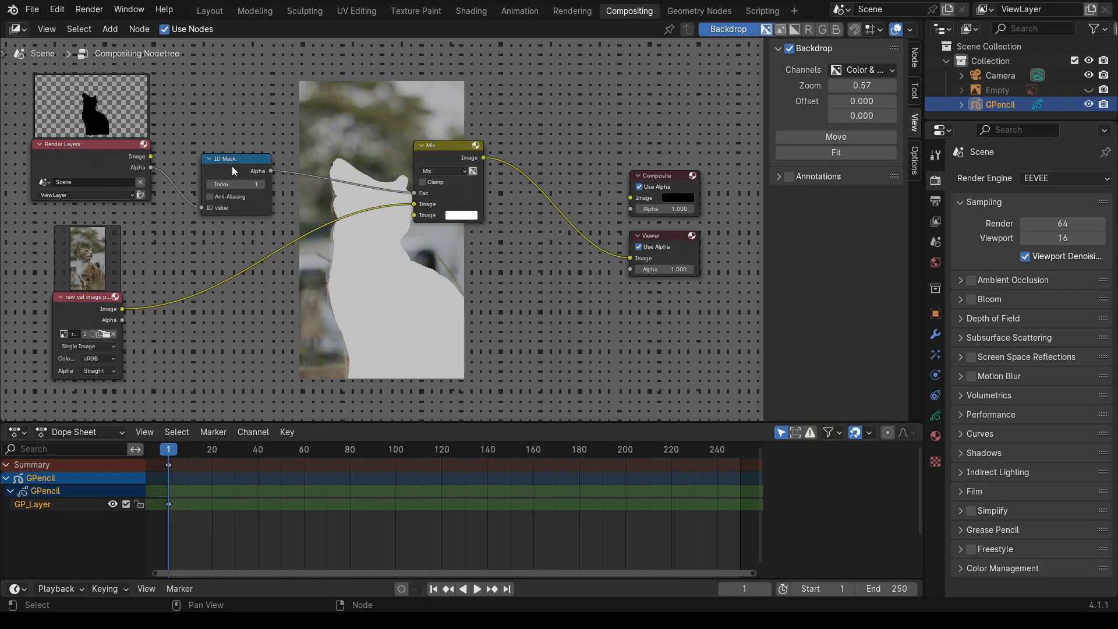
click(463, 215)
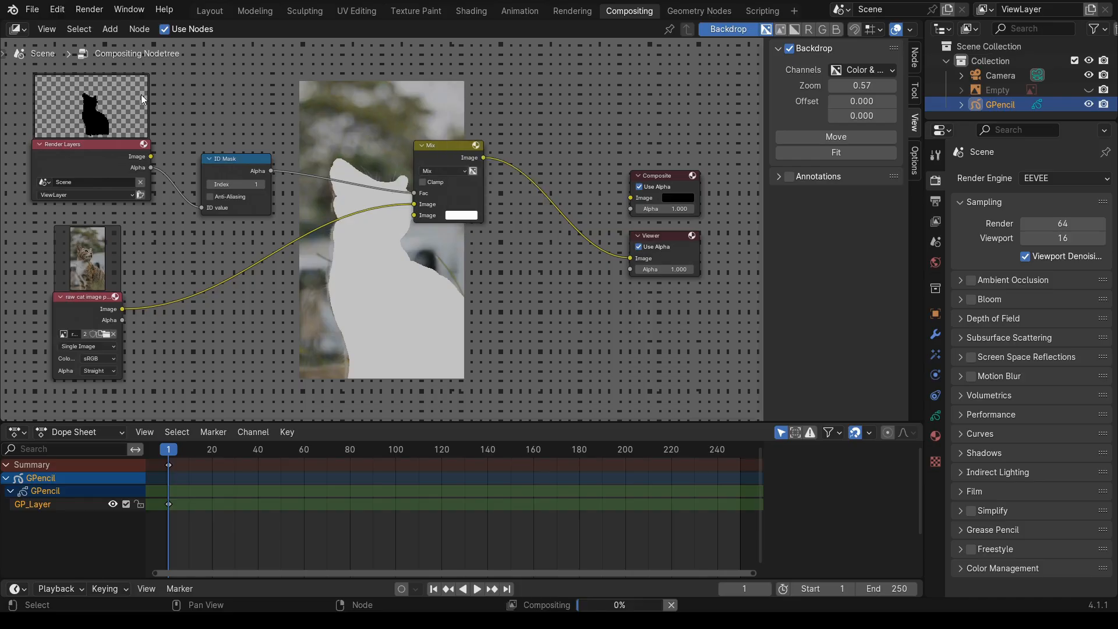
- Try feeding a new Set Alpha node into the Mix node's second Image input, and delete the Set Alpha node again
click(123, 33)
mouse_move(149, 128)
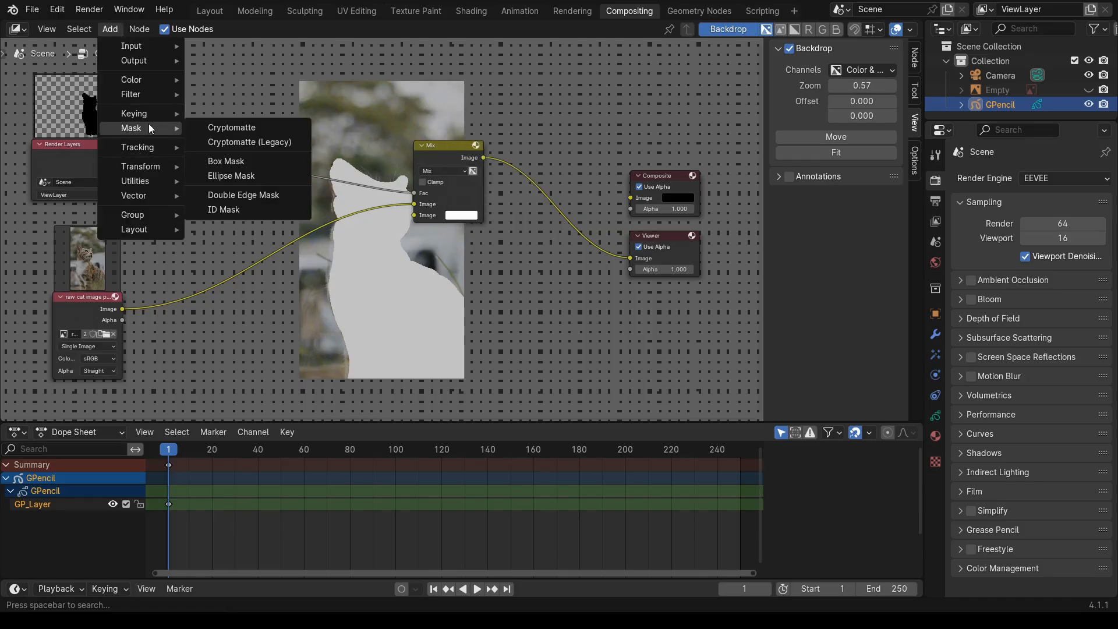
mouse_move(145, 195)
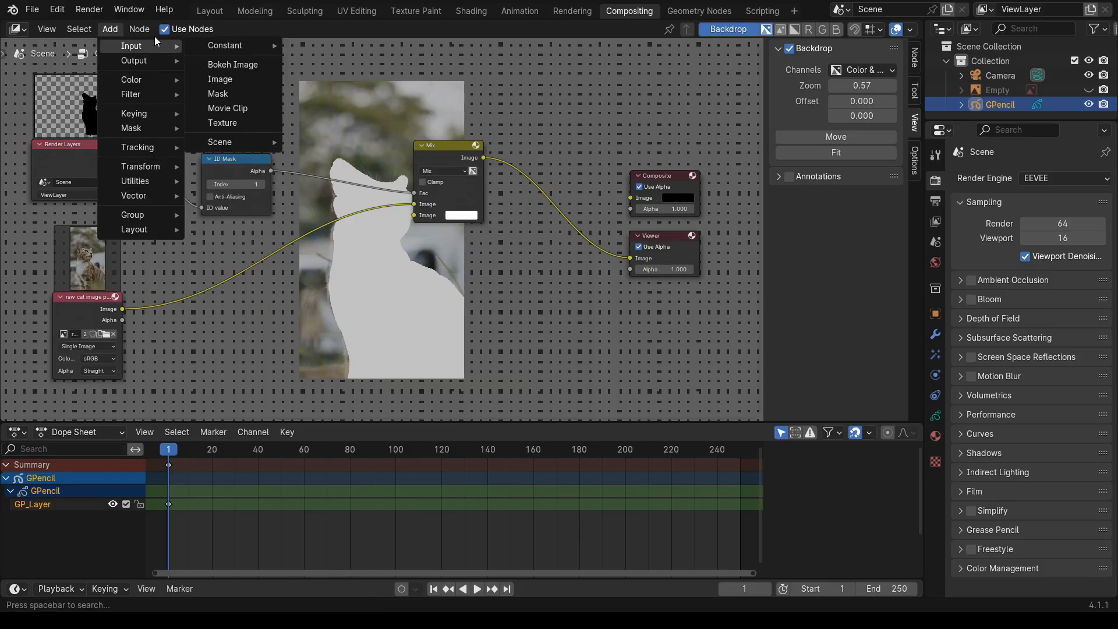
mouse_move(169, 86)
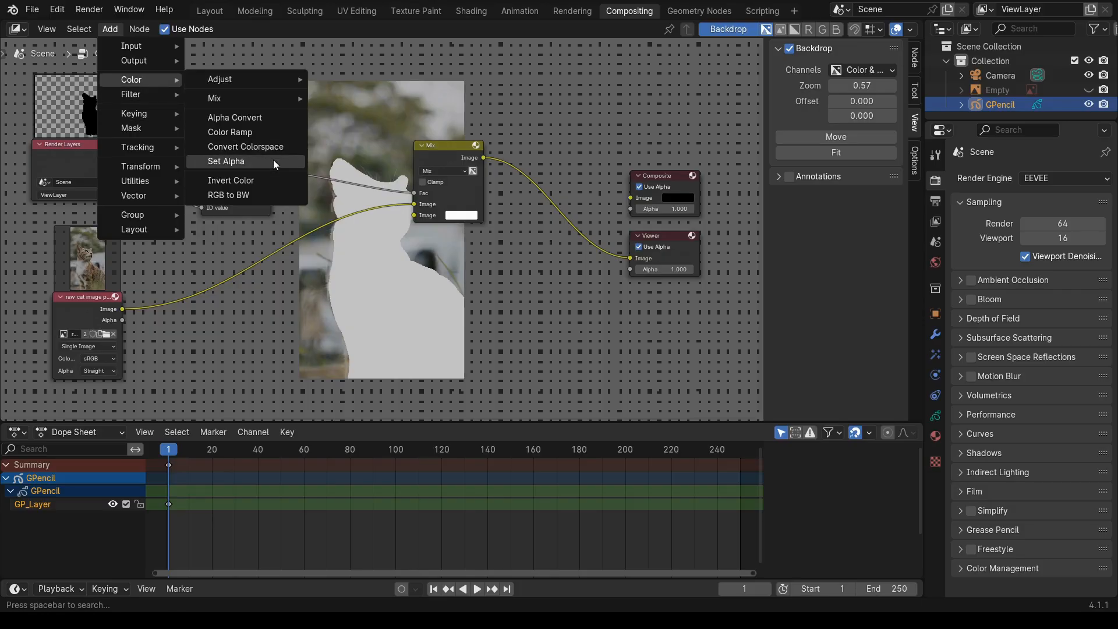
click(234, 162)
click(348, 291)
drag(347, 291, 412, 214)
mouse_move(314, 326)
mouse_down()
mouse_move(256, 326)
mouse_move(326, 326)
mouse_up()
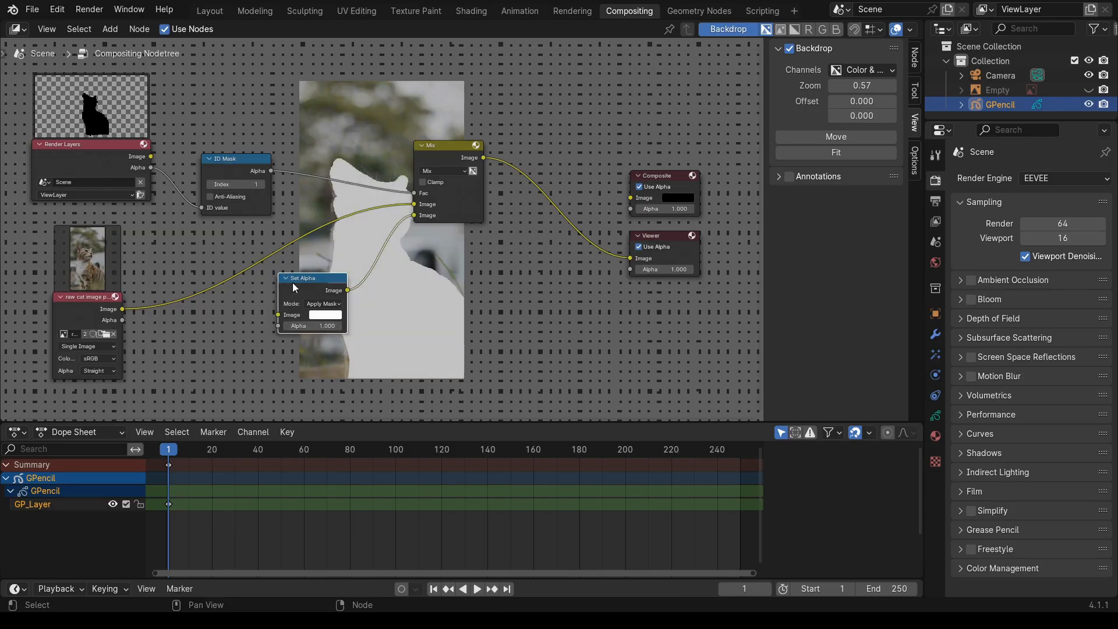
key(x)
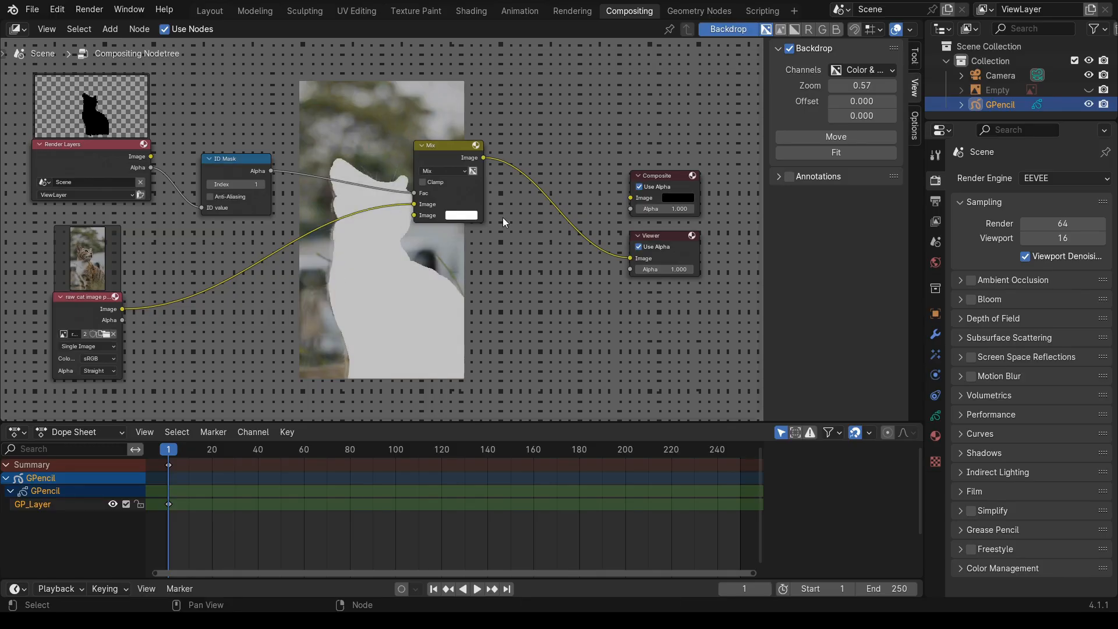
- Try lowering the alpha and value of the Mix node's white fill colour, and restore full white
click(459, 216)
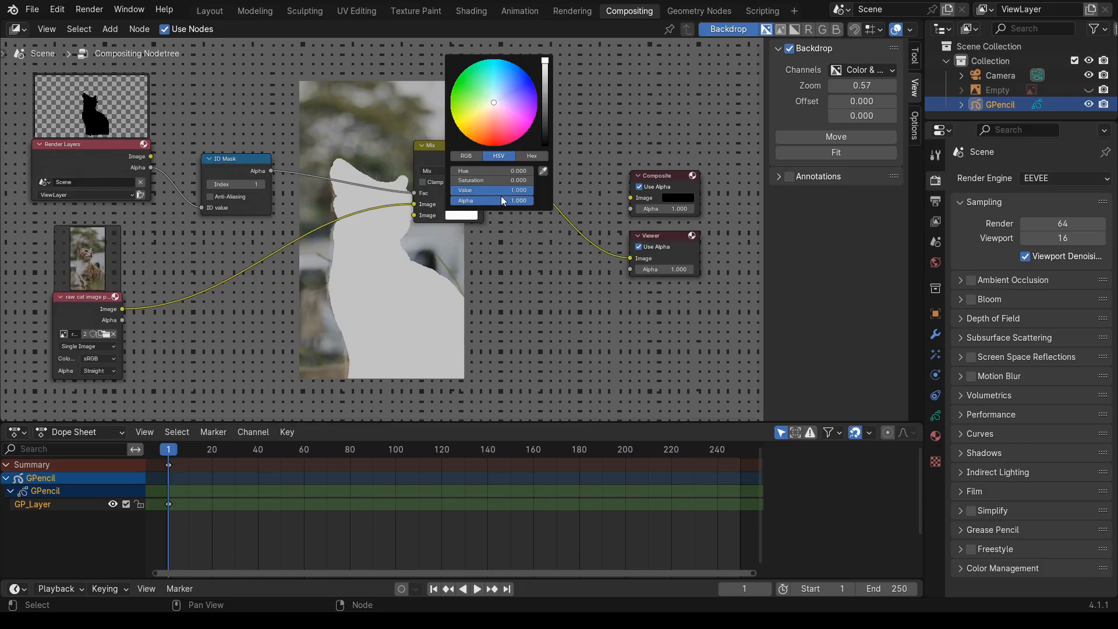
drag(516, 201, 432, 201)
drag(500, 190, 533, 201)
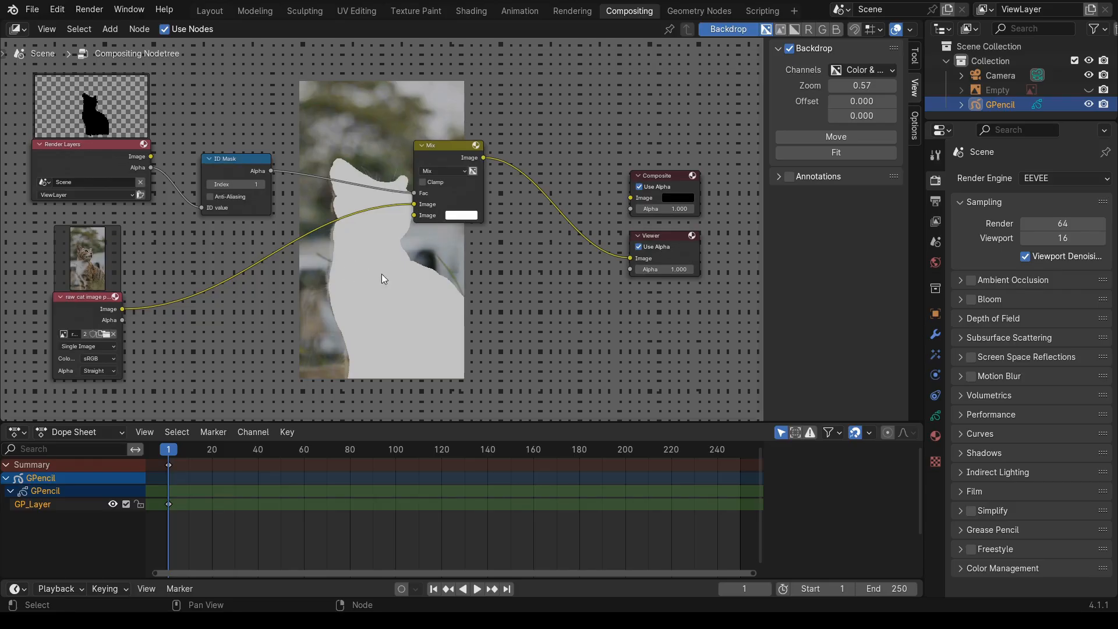
click(446, 215)
click(353, 243)
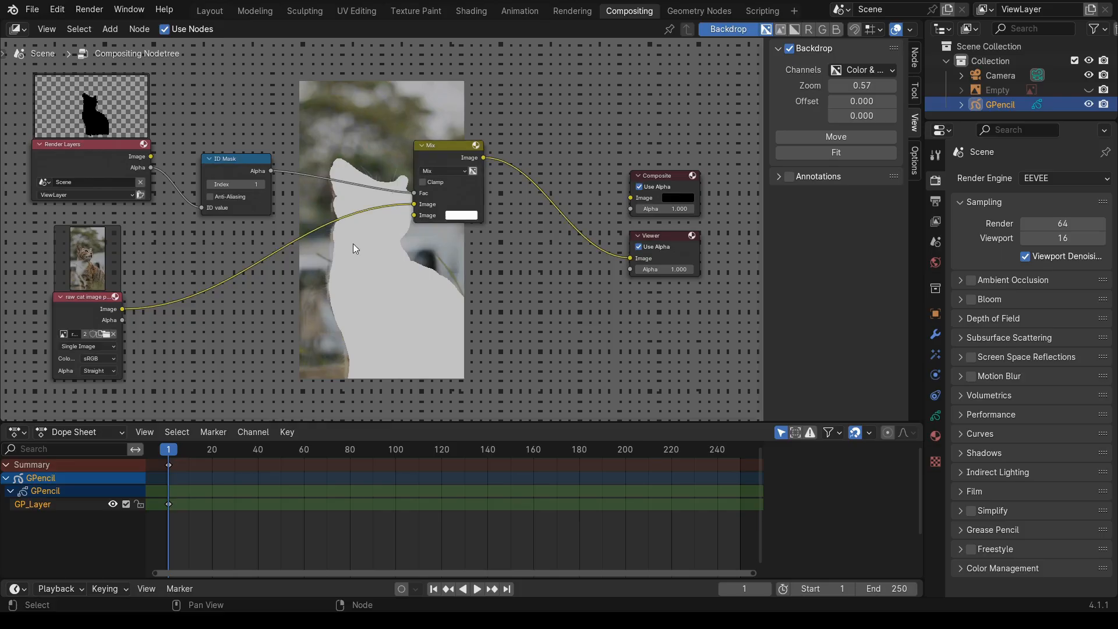
- Spread the nodes apart by moving Render Layers and ID Mask up and left and Mix down and right
click(220, 167)
drag(219, 164, 213, 131)
drag(121, 153, 113, 132)
drag(227, 139, 211, 137)
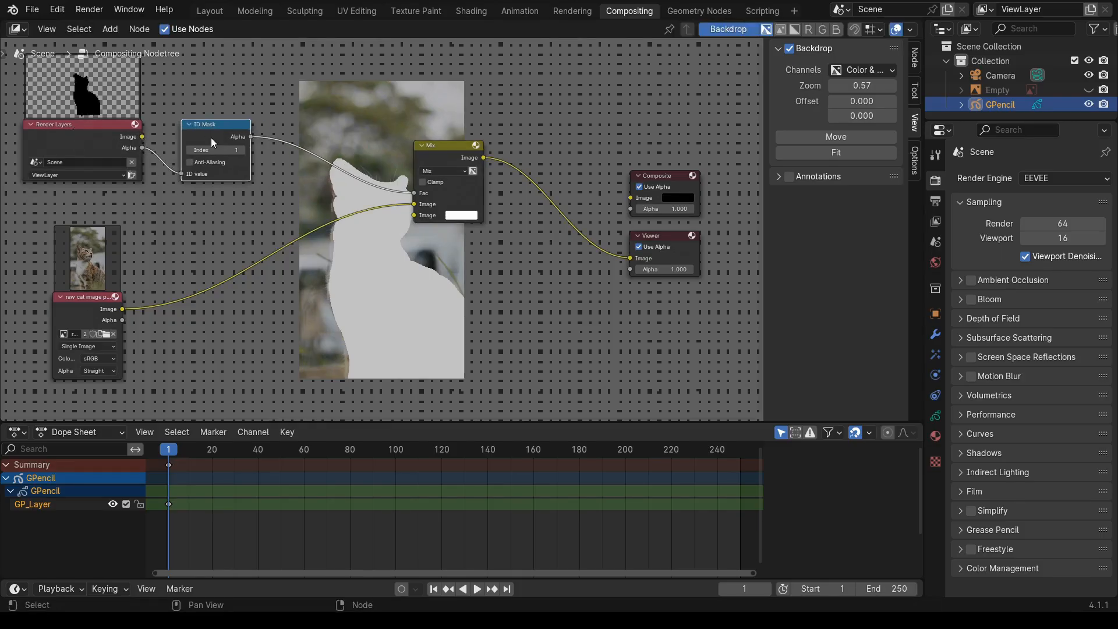
drag(412, 145, 455, 185)
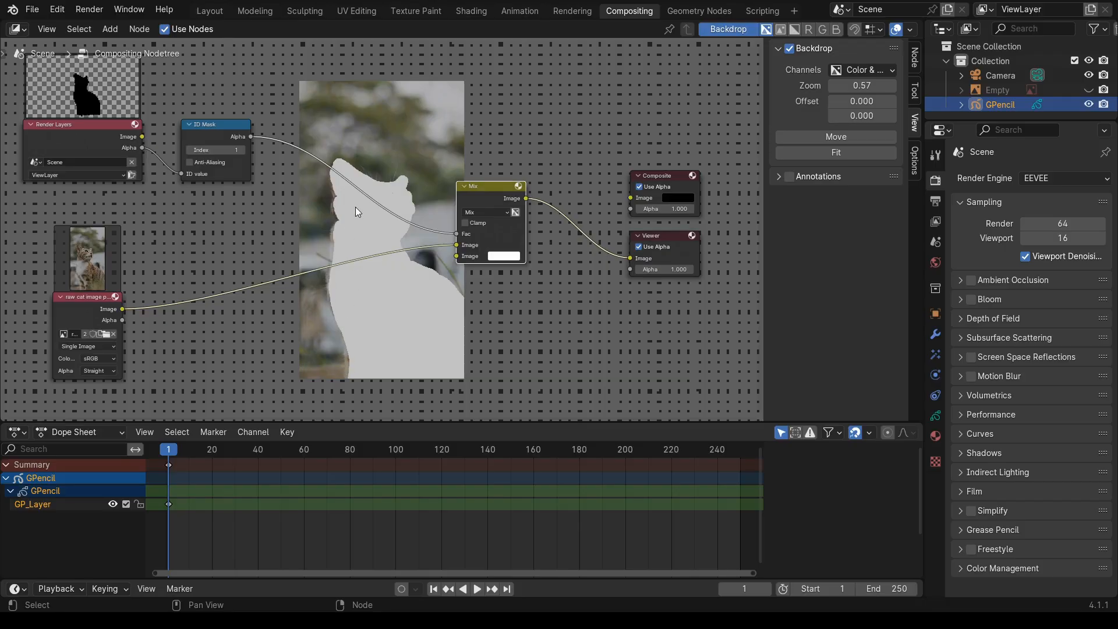
- Insert a Transform node on the link between the ID Mask alpha output and the Mix node's Fac input
click(100, 27)
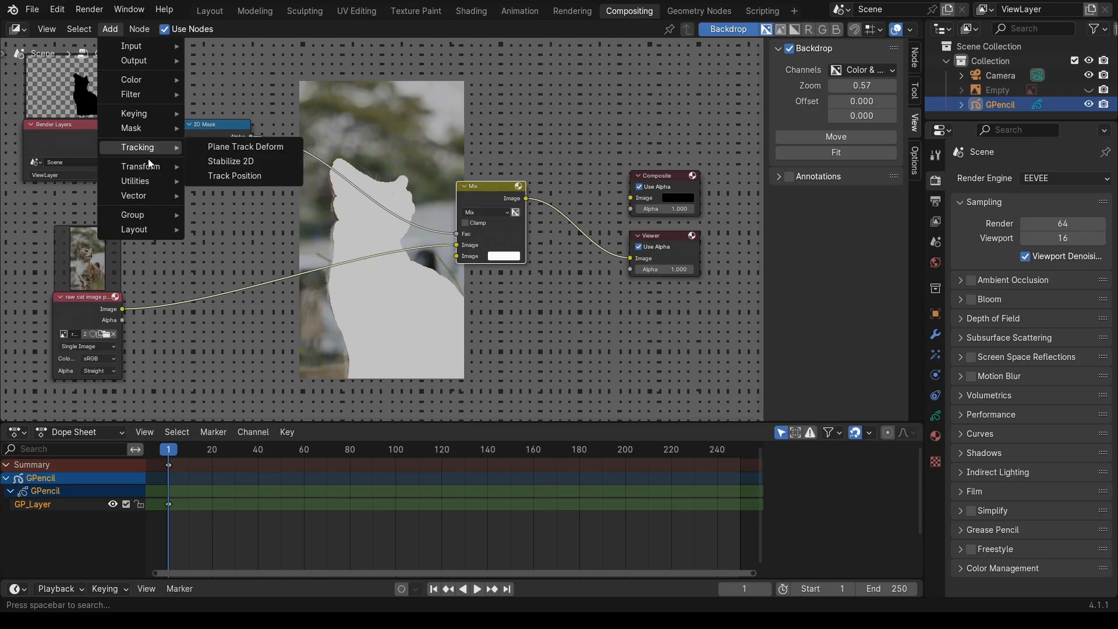
mouse_move(148, 166)
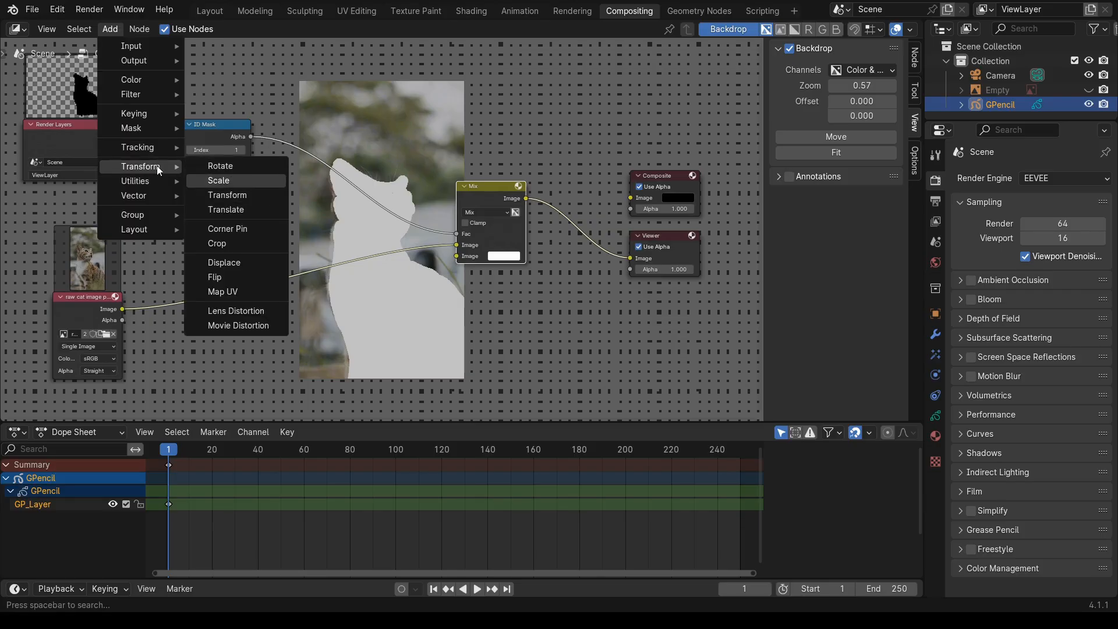
click(229, 198)
click(347, 219)
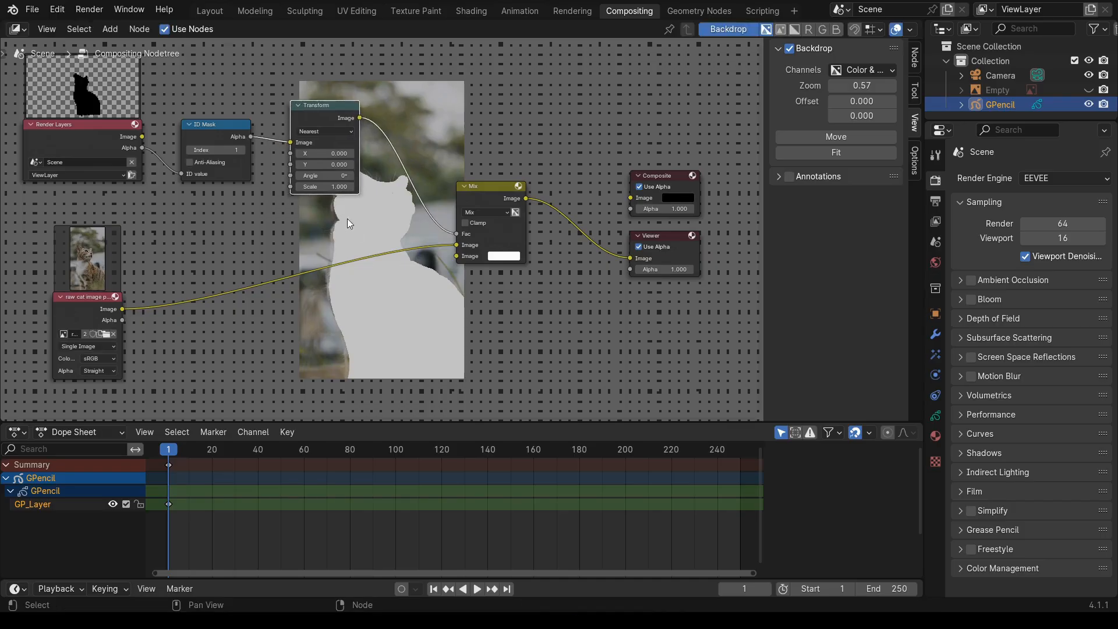
drag(204, 142, 200, 137)
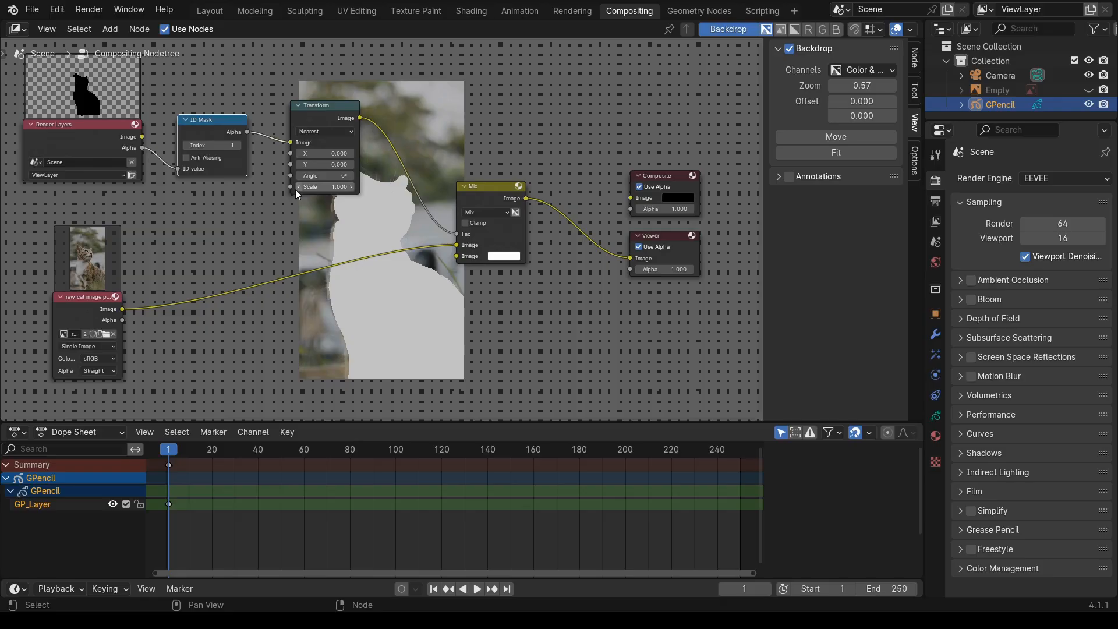
- Shift the mask sideways by setting the Transform node's X to -6.600
click(298, 154)
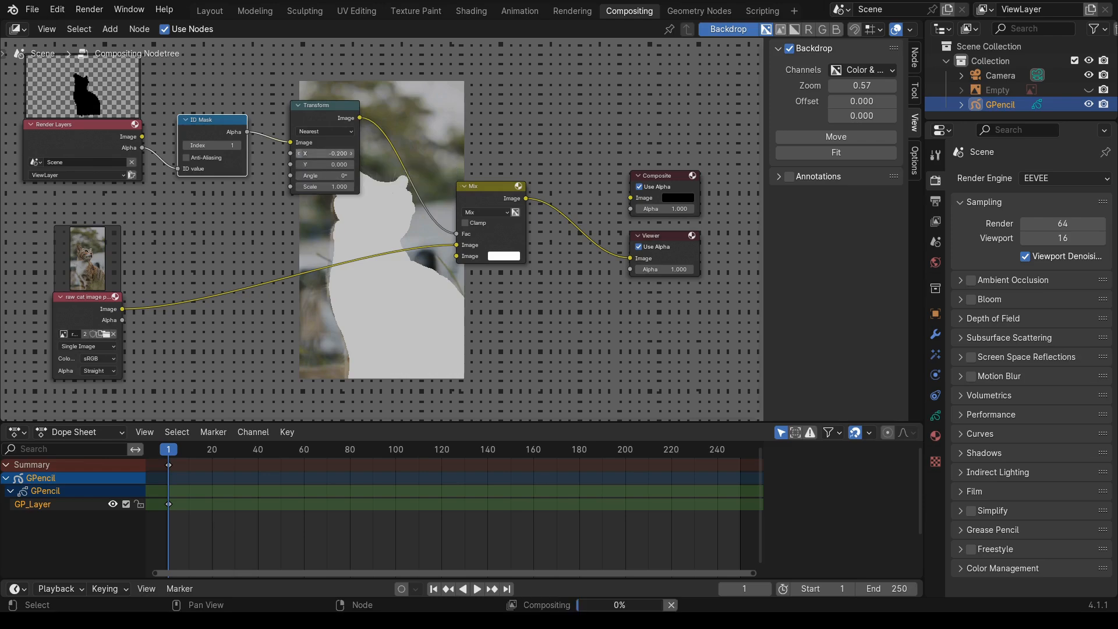
click(299, 154)
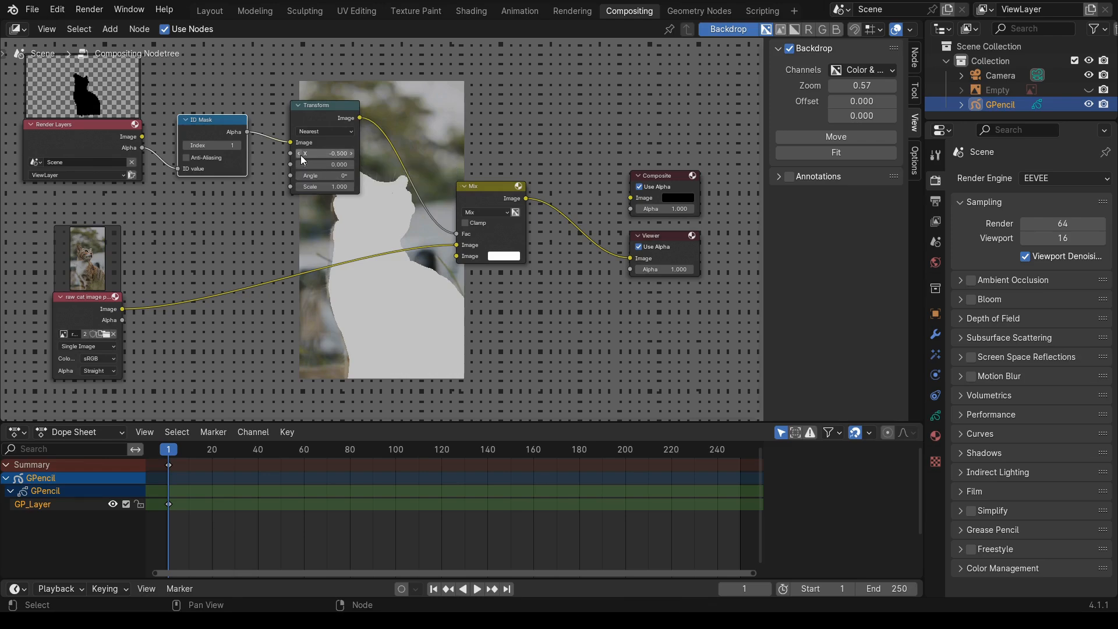
click(300, 155)
click(300, 155)
click(300, 155)
drag(301, 155, 321, 153)
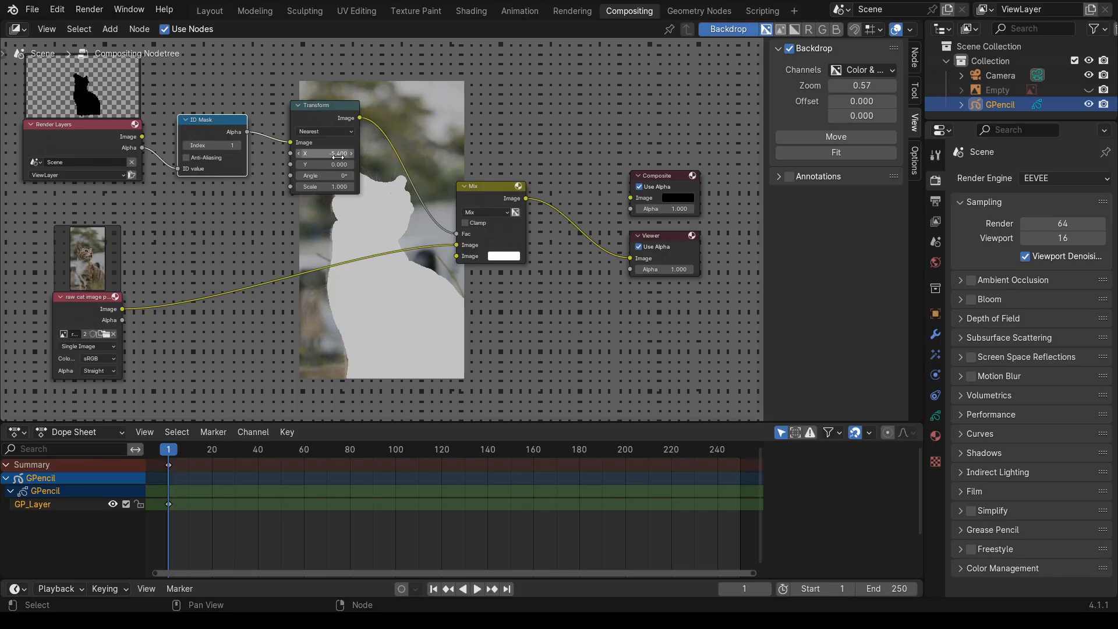
click(297, 151)
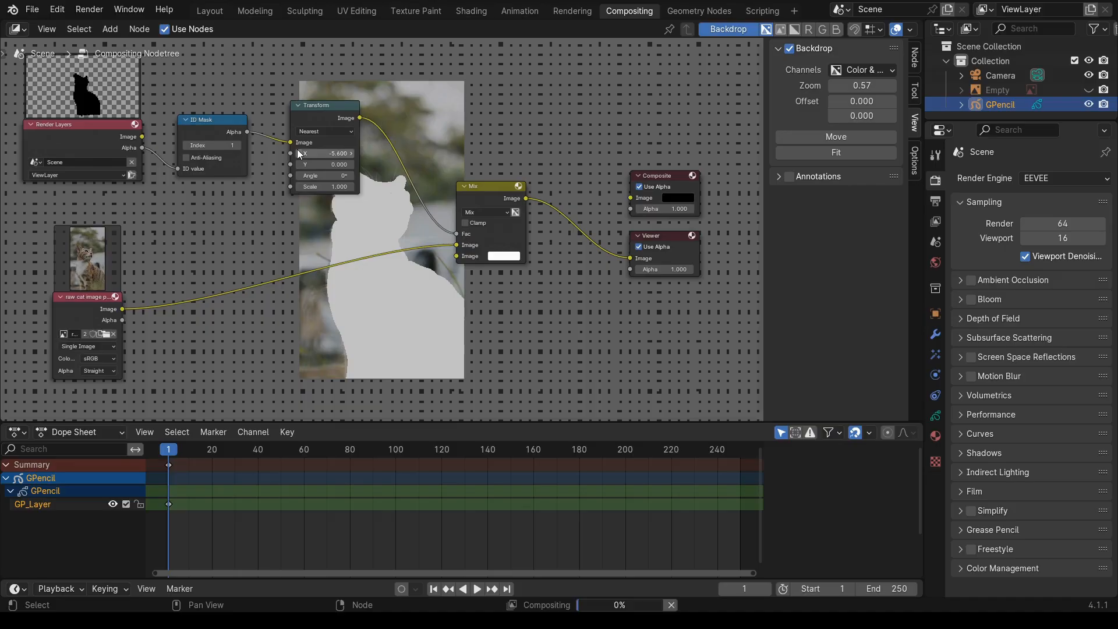
click(297, 149)
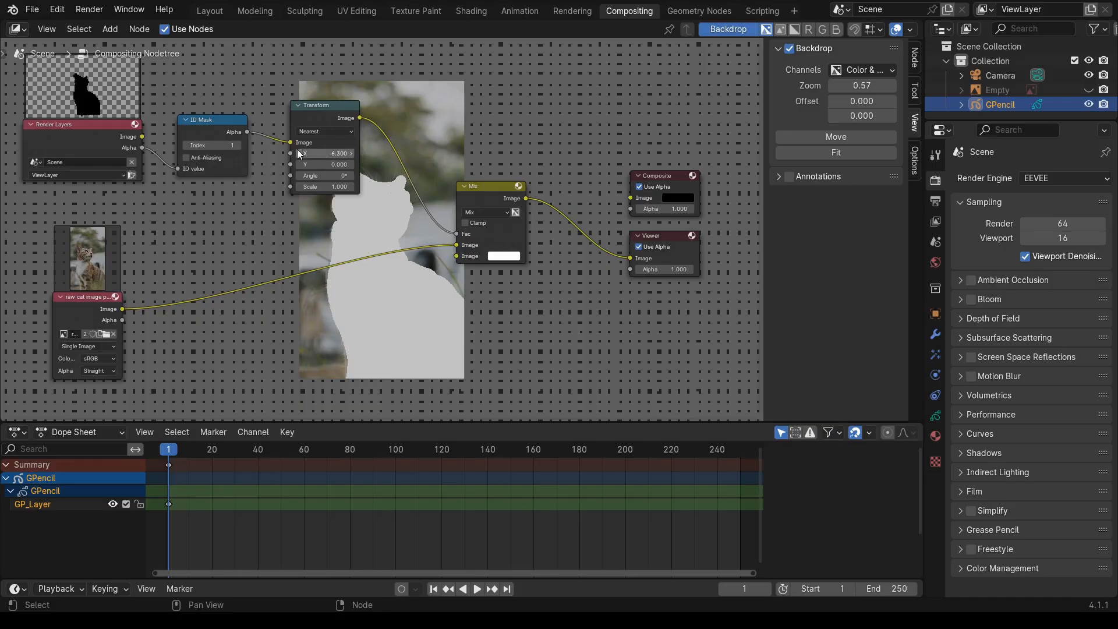
click(299, 156)
click(299, 156)
drag(123, 308, 152, 319)
click(215, 227)
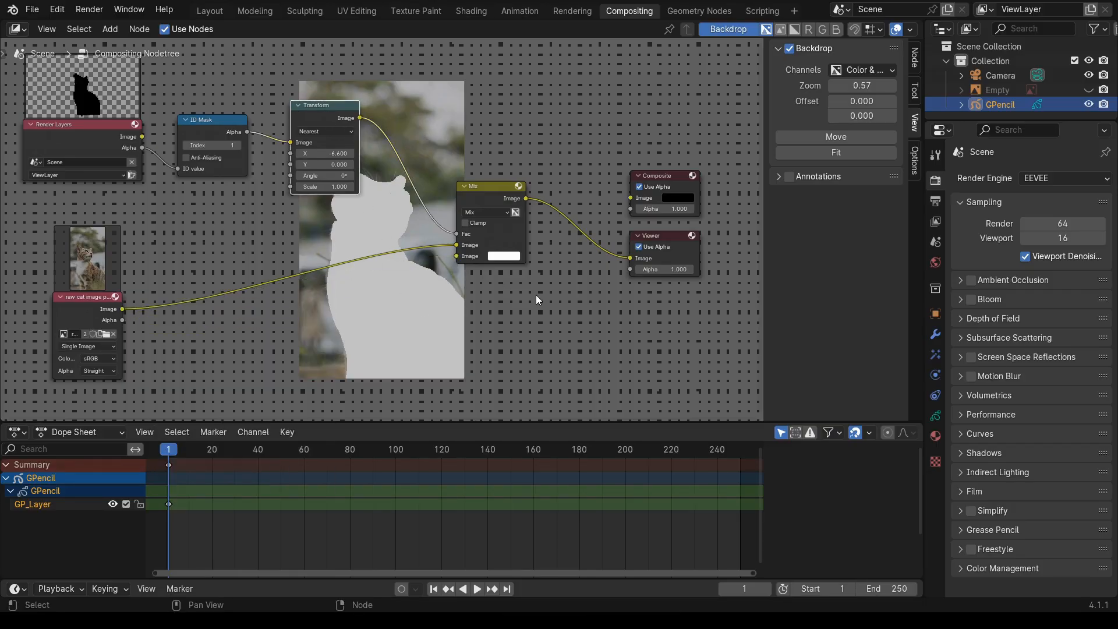
- Rearrange the Render Layers, ID Mask, Transform, cat image and Mix nodes to make room between Transform and Mix
drag(490, 188, 521, 214)
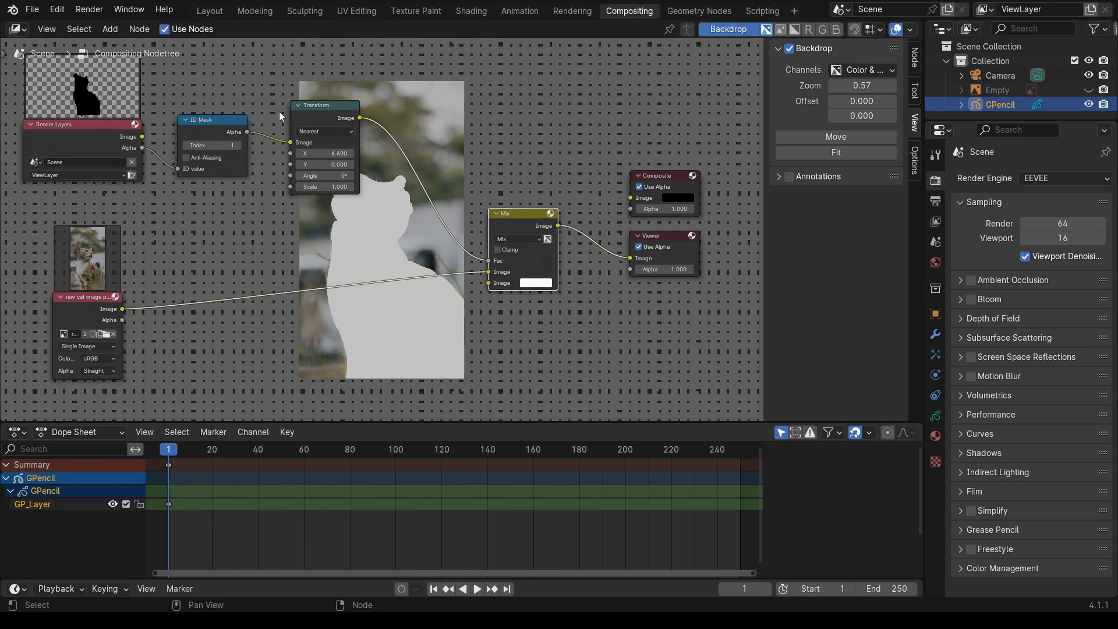
drag(332, 107, 327, 106)
click(214, 122)
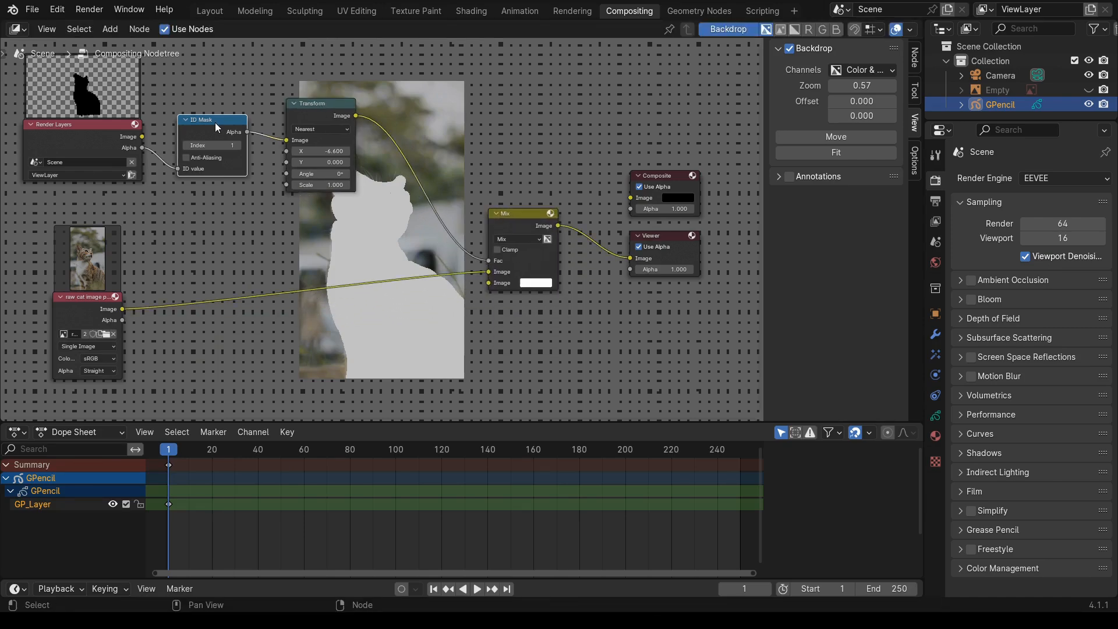
drag(92, 132, 53, 126)
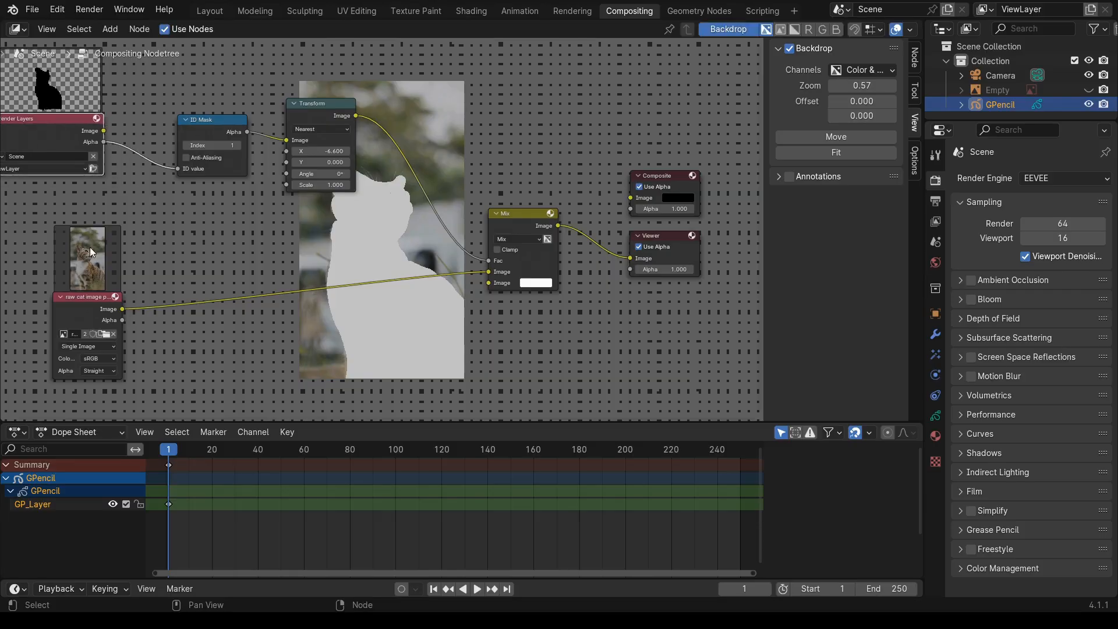
drag(79, 310, 66, 345)
drag(271, 125, 247, 113)
drag(354, 109, 307, 103)
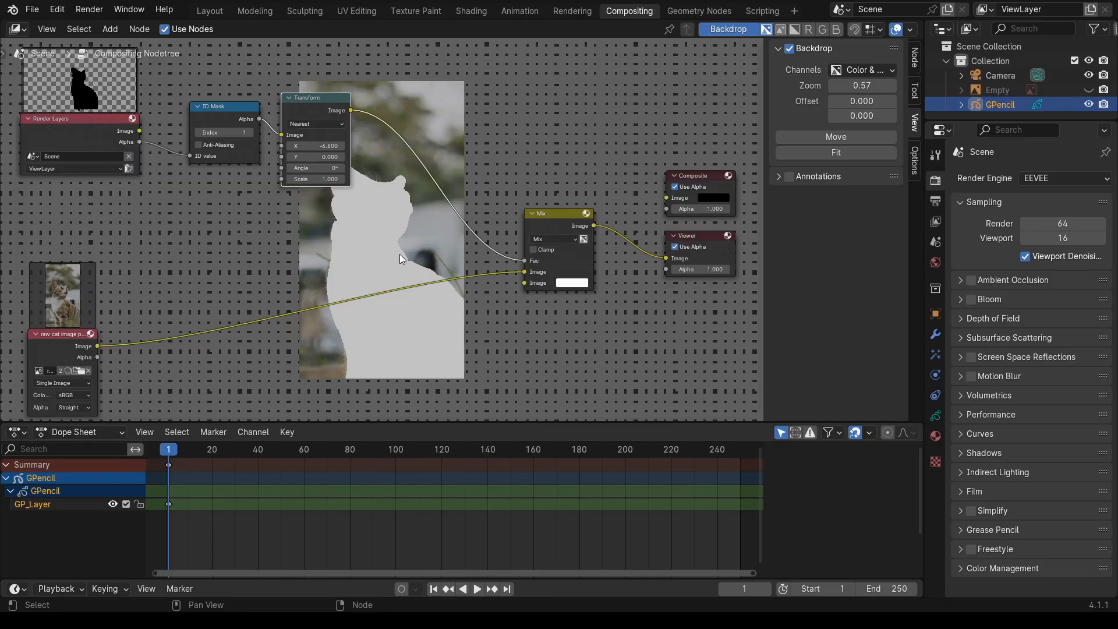
- Insert a Dilate/Erode node between Transform and the Mix node's Fac input, and set its distance to 5
click(114, 29)
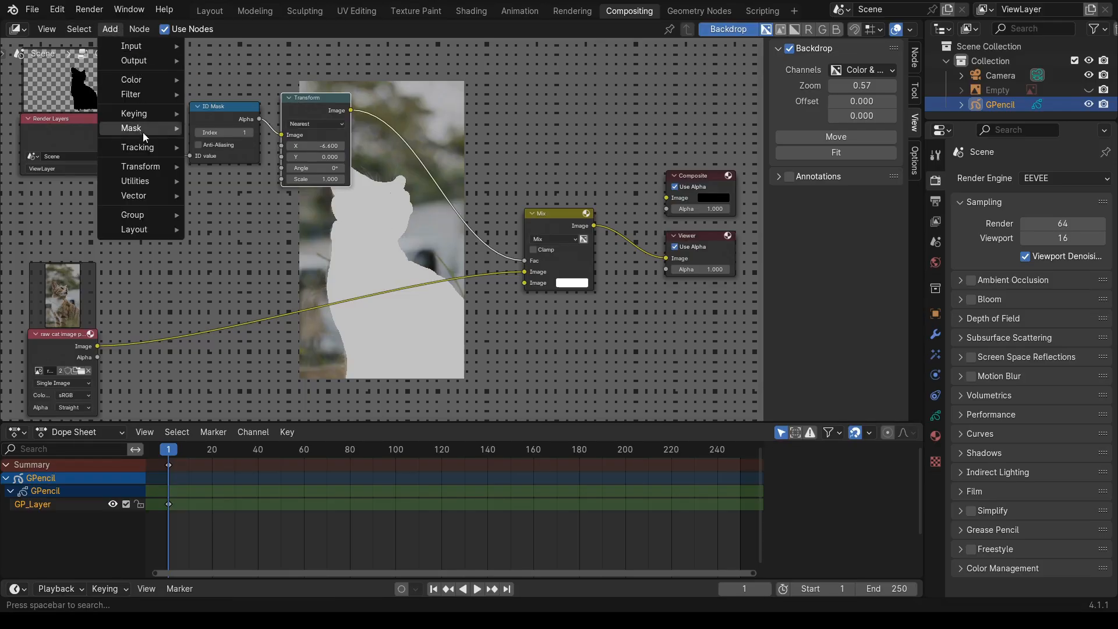
mouse_move(145, 79)
mouse_move(273, 79)
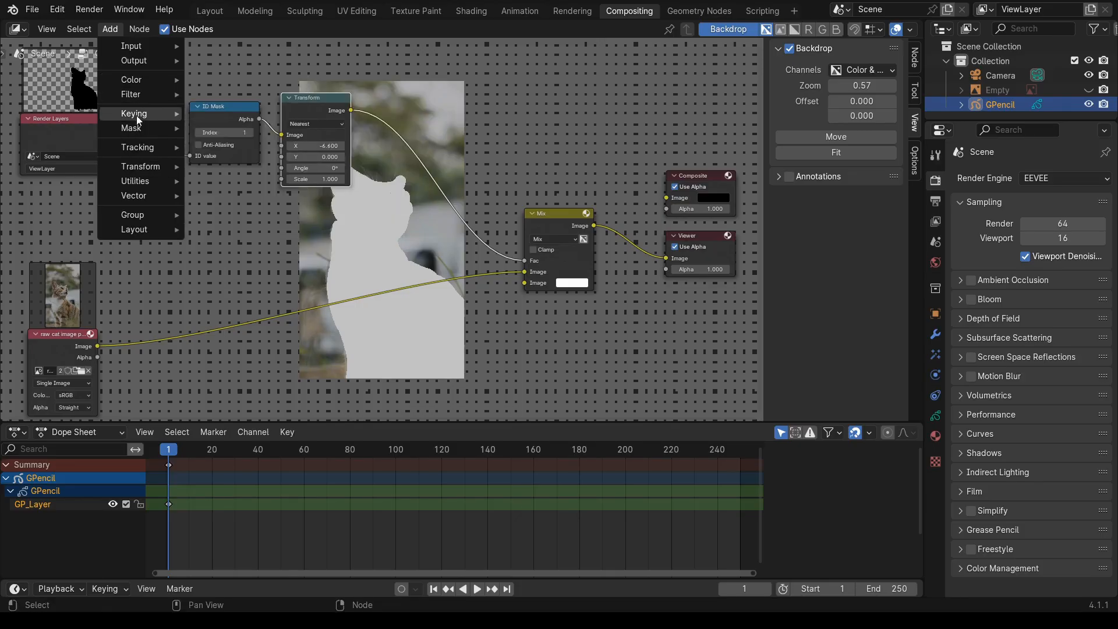
mouse_move(138, 116)
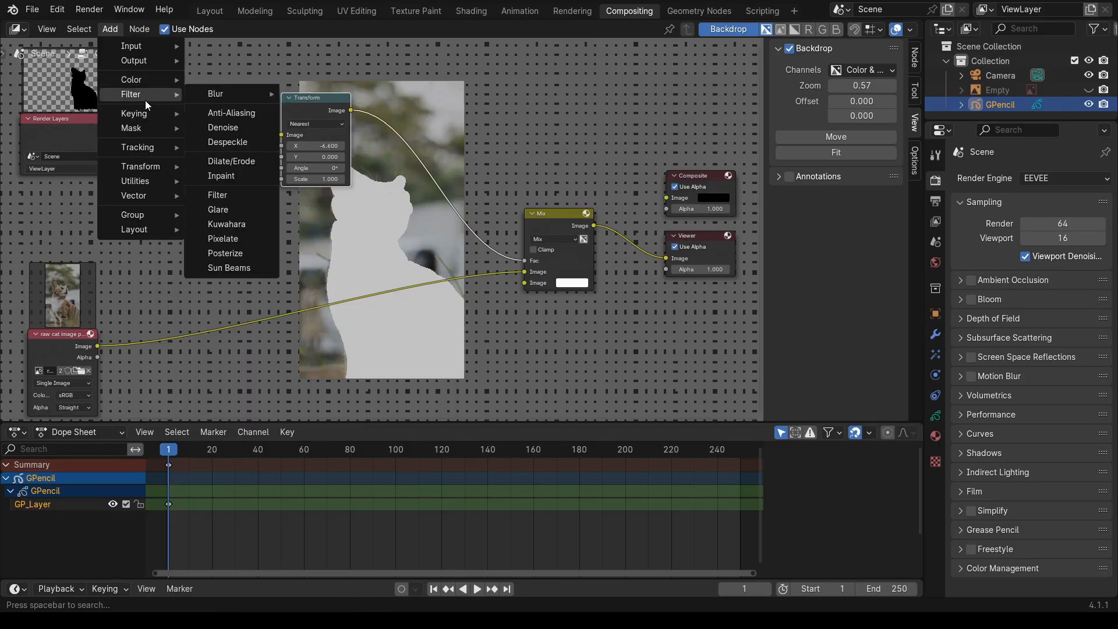
click(208, 163)
click(370, 112)
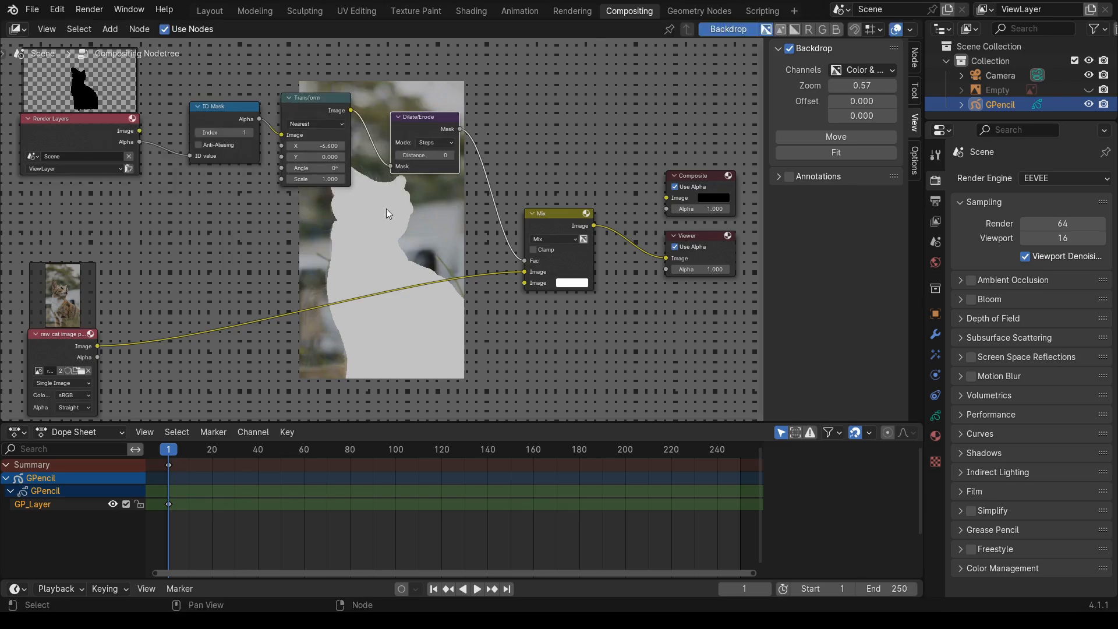
click(493, 114)
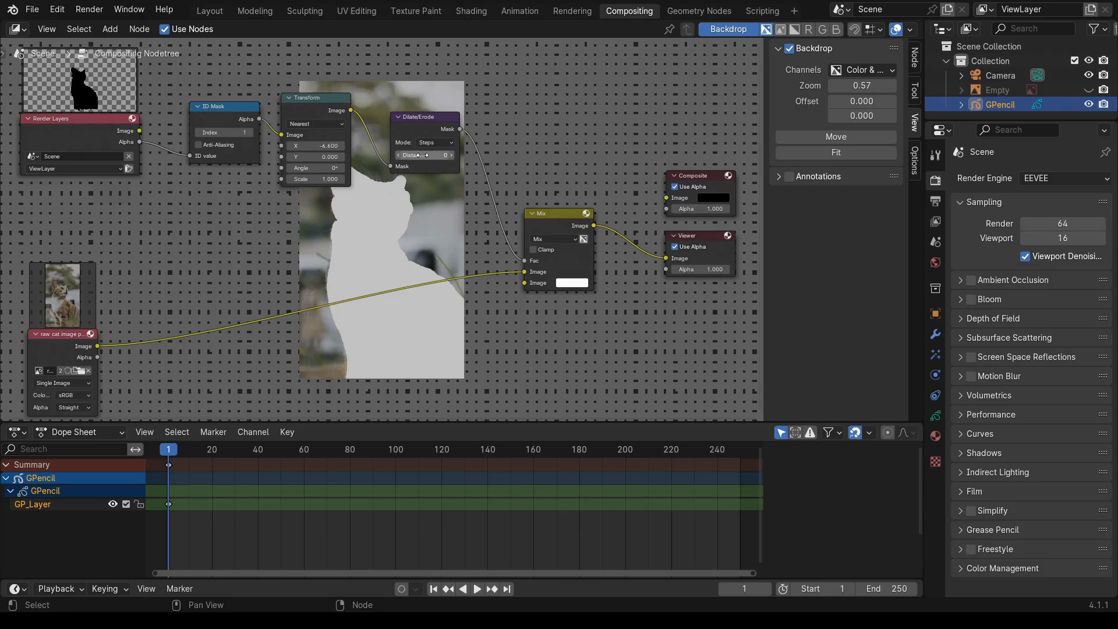
mouse_move(417, 155)
mouse_down()
mouse_move(466, 155)
mouse_move(402, 156)
mouse_move(447, 155)
mouse_move(428, 156)
mouse_up()
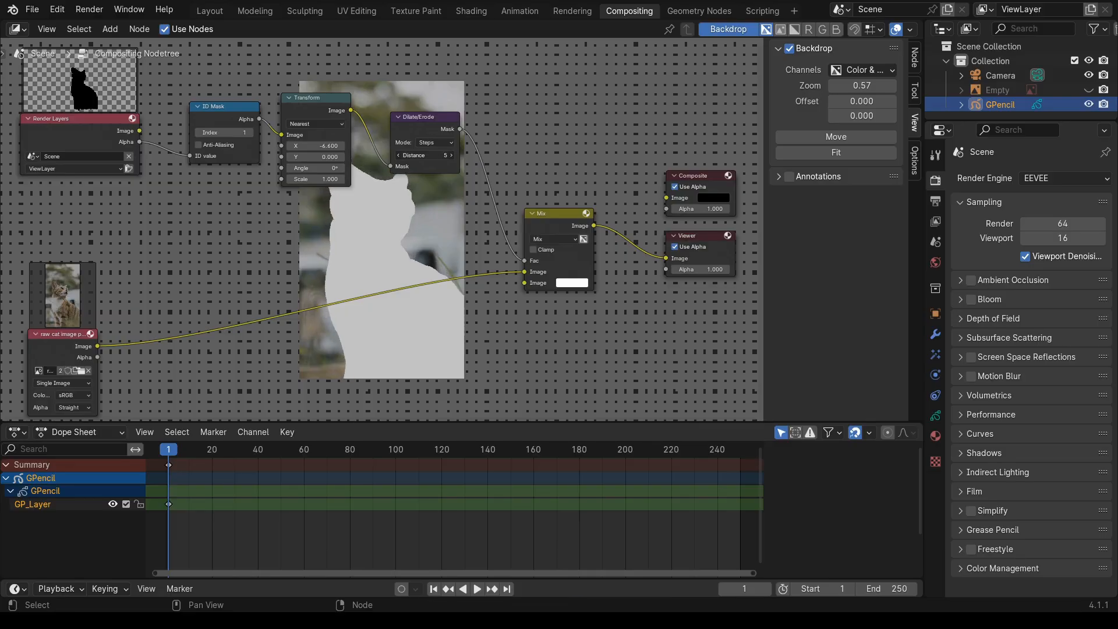
- Set the Dilate/Erode node's distance to 0 and nudge the node closer to the Transform node
click(418, 155)
text(0)
key(Return)
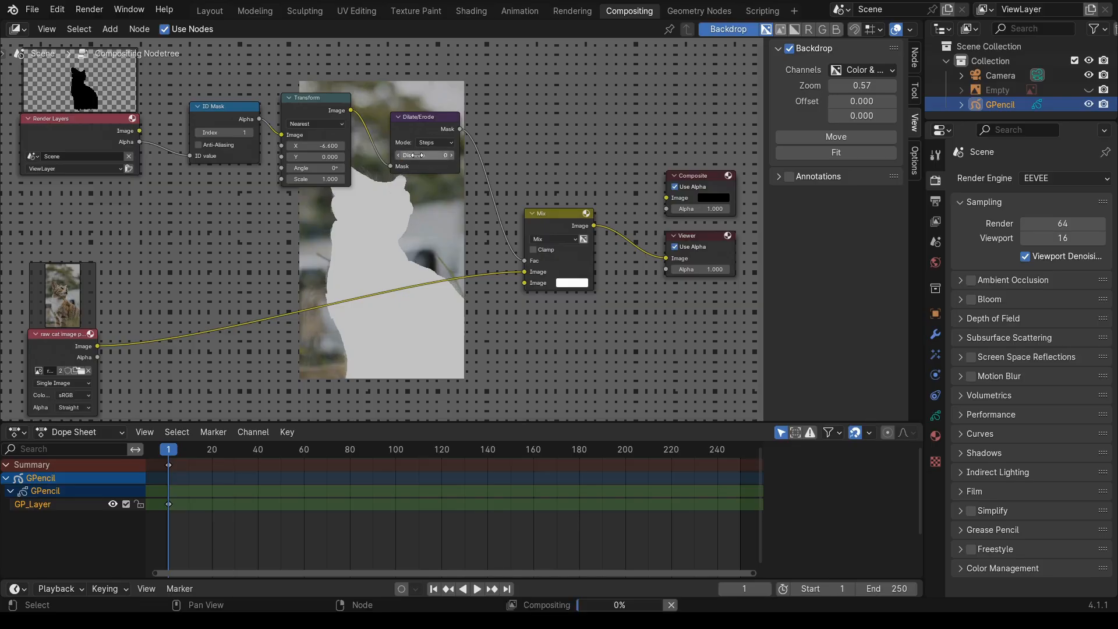
drag(411, 125, 403, 125)
- Group the ID Mask, Transform and Dilate/Erode nodes in a frame labelled "Main catmask", shifted slightly up and left
drag(195, 82, 441, 200)
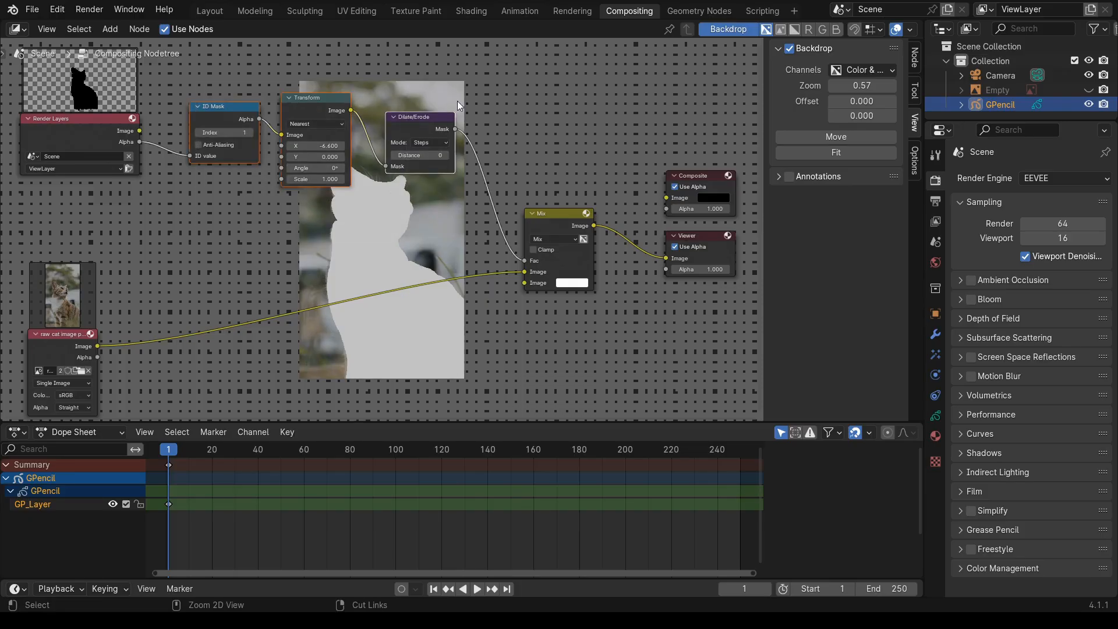
key(ctrl+j)
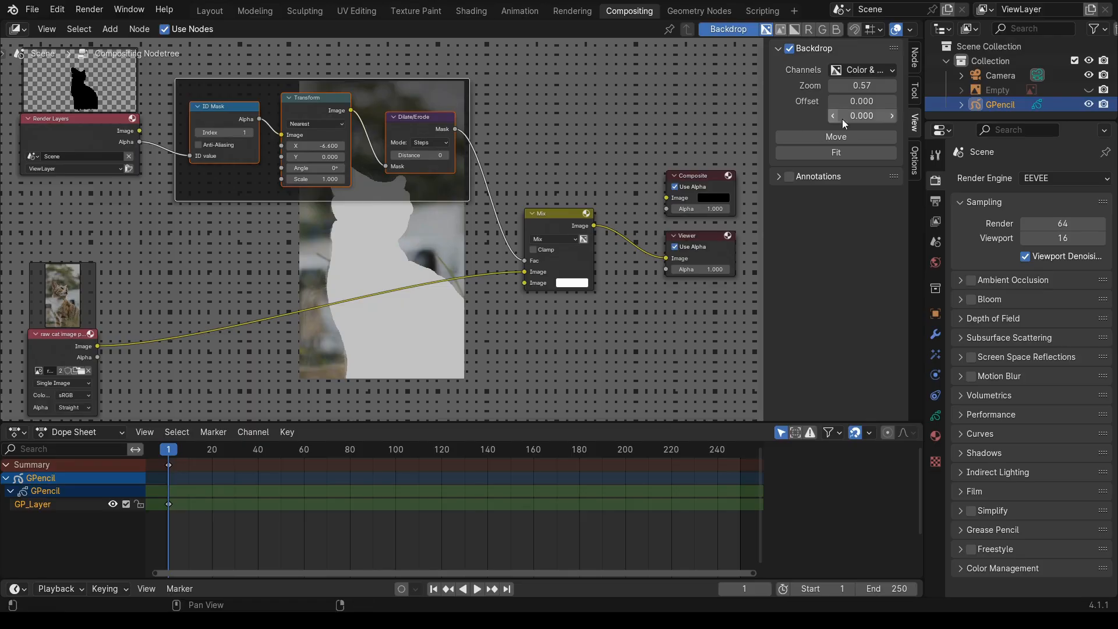
click(913, 59)
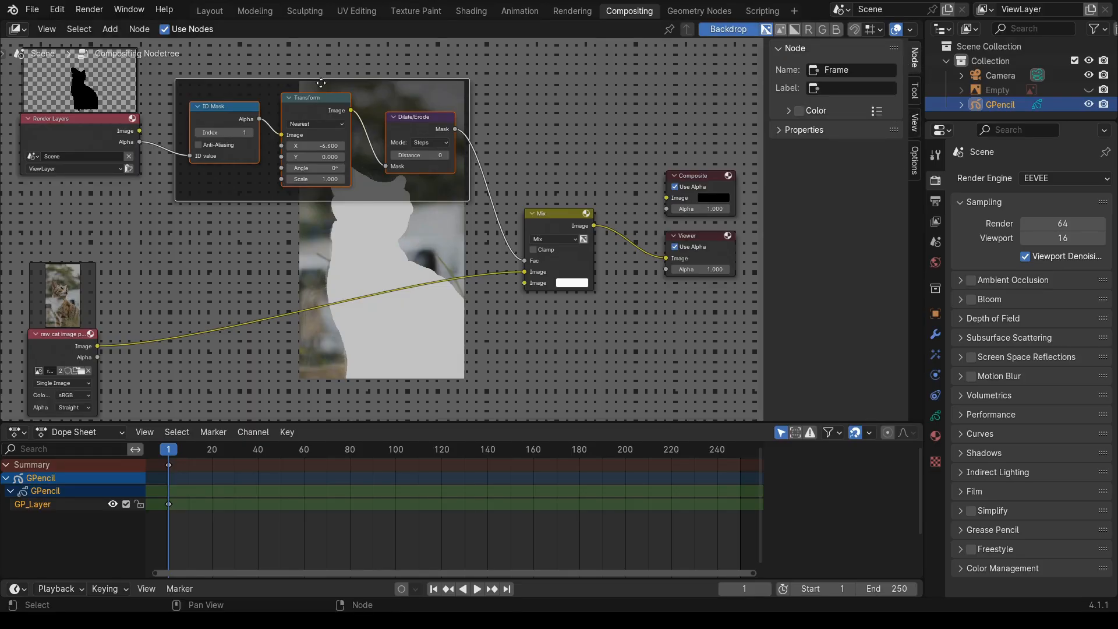
drag(321, 85, 318, 80)
click(839, 87)
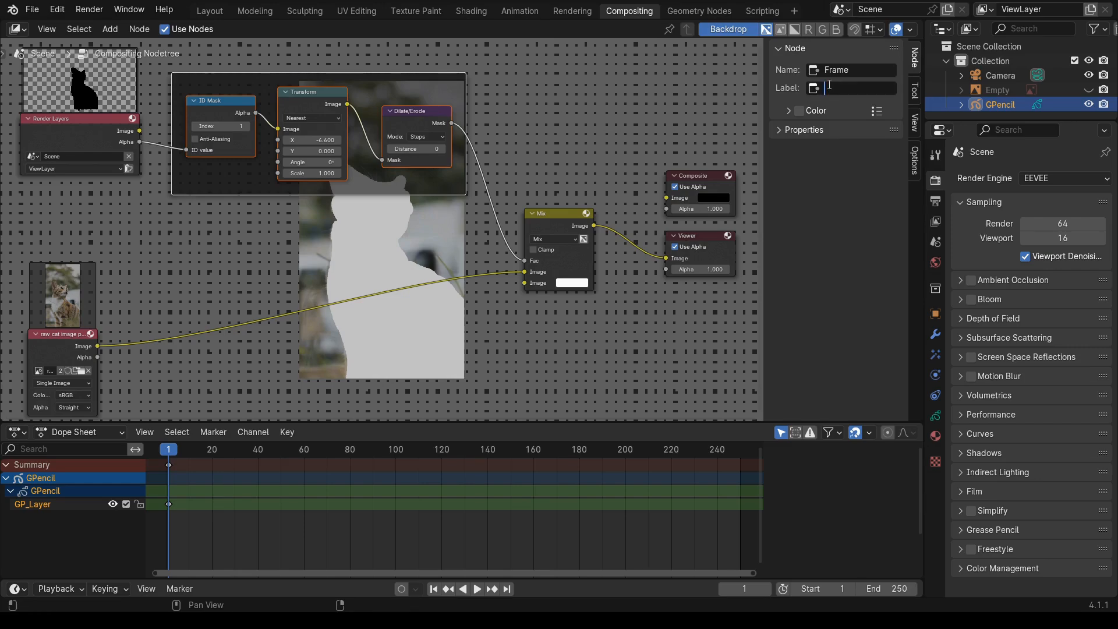
text(Main catmask)
key(Return)
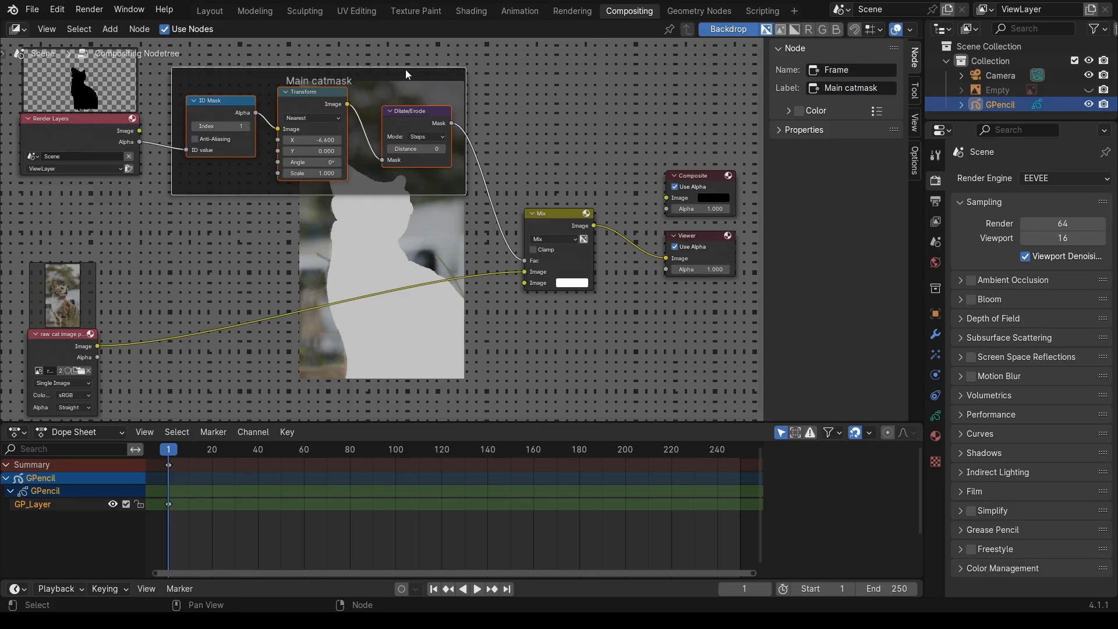
- Move the Mix node slightly closer to the Composite and Viewer nodes
key(alt+a)
drag(564, 222, 584, 211)
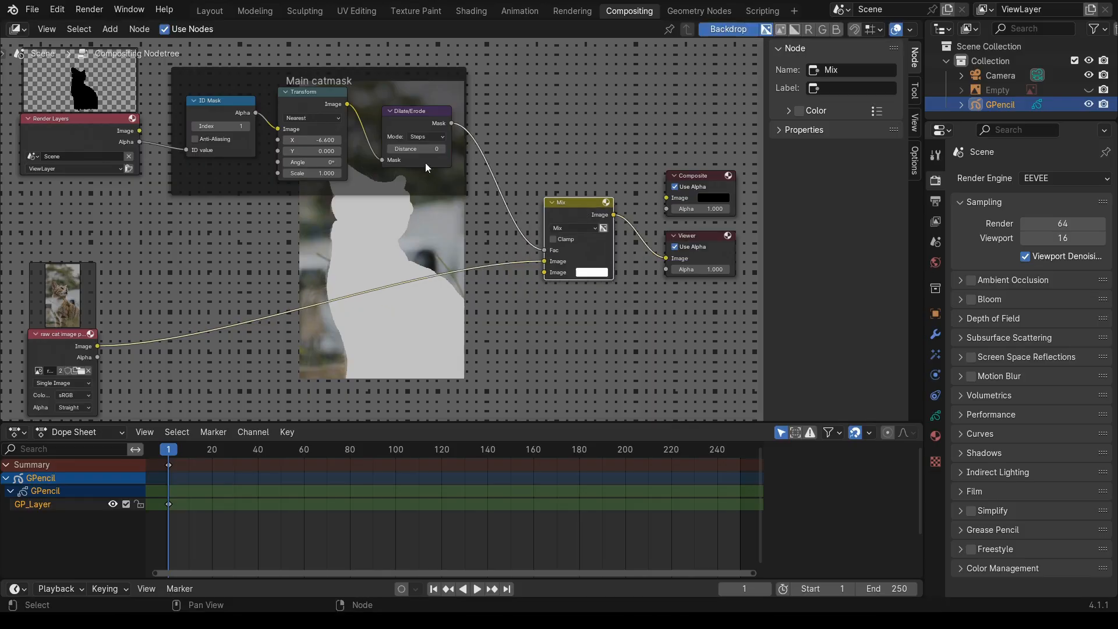
click(404, 92)
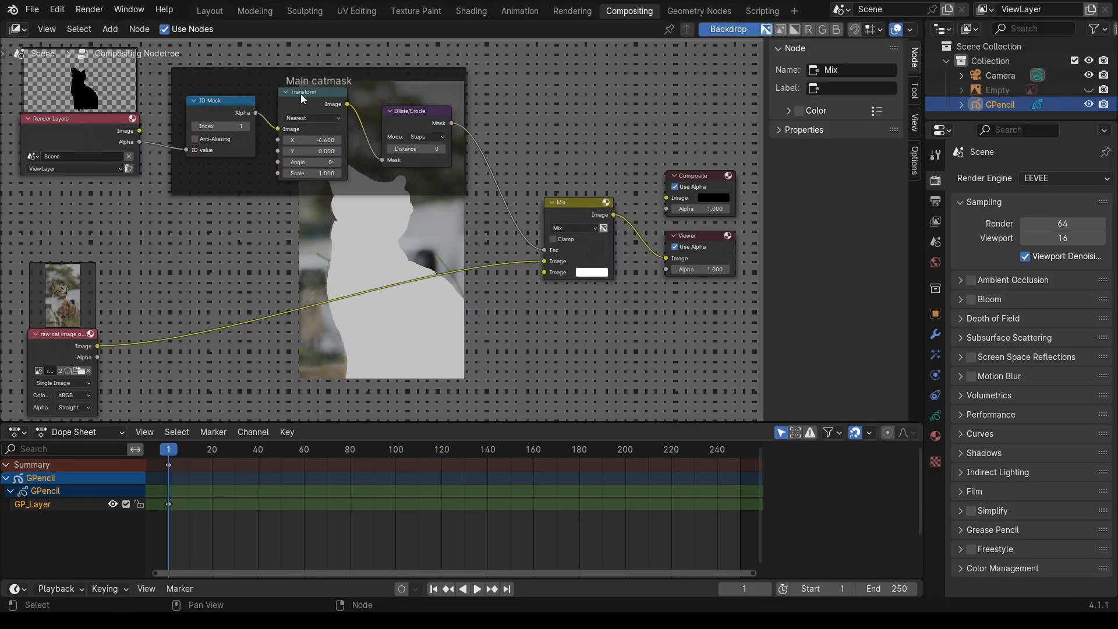
- Invert the mask by setting the ID Mask node's index to 0
click(247, 126)
click(212, 107)
mouse_move(527, 334)
middle_down()
mouse_move(511, 264)
mouse_move(539, 344)
middle_up()
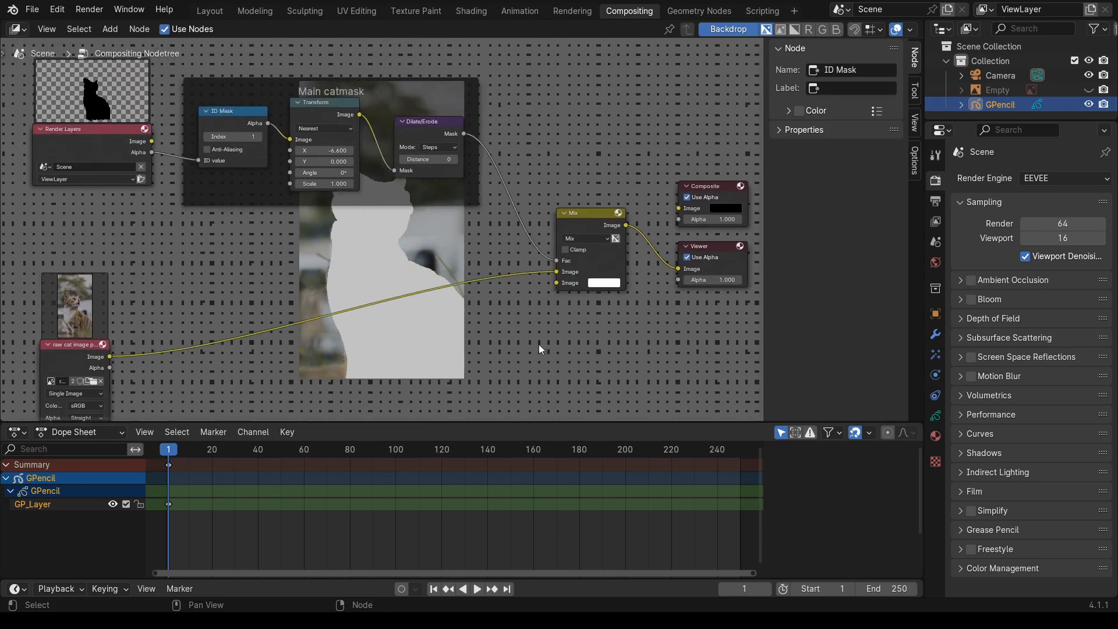
click(205, 137)
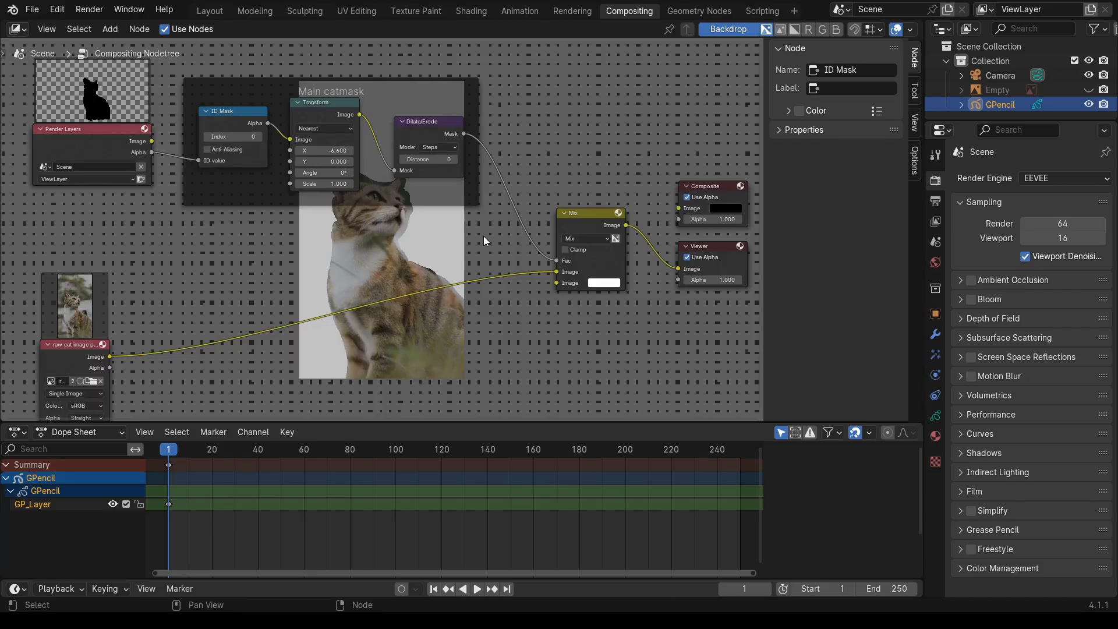
middle_drag(484, 236, 470, 177)
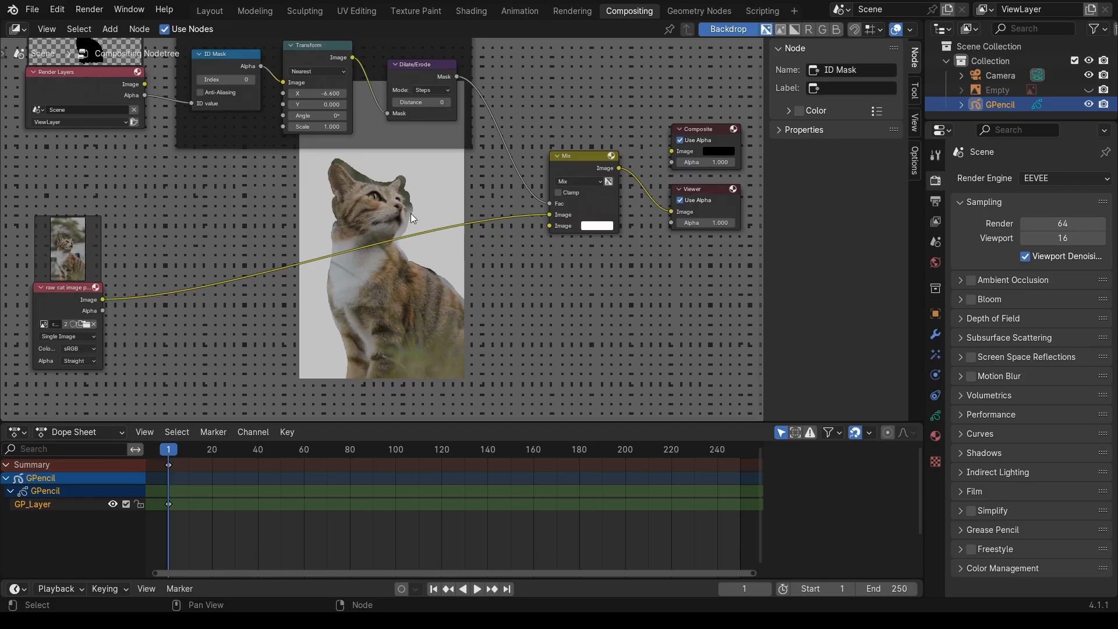
- Tighten the cutout around the cat by raising the Dilate/Erode distance to 6
click(393, 100)
click(449, 102)
click(449, 103)
click(449, 102)
click(449, 103)
click(449, 102)
click(449, 103)
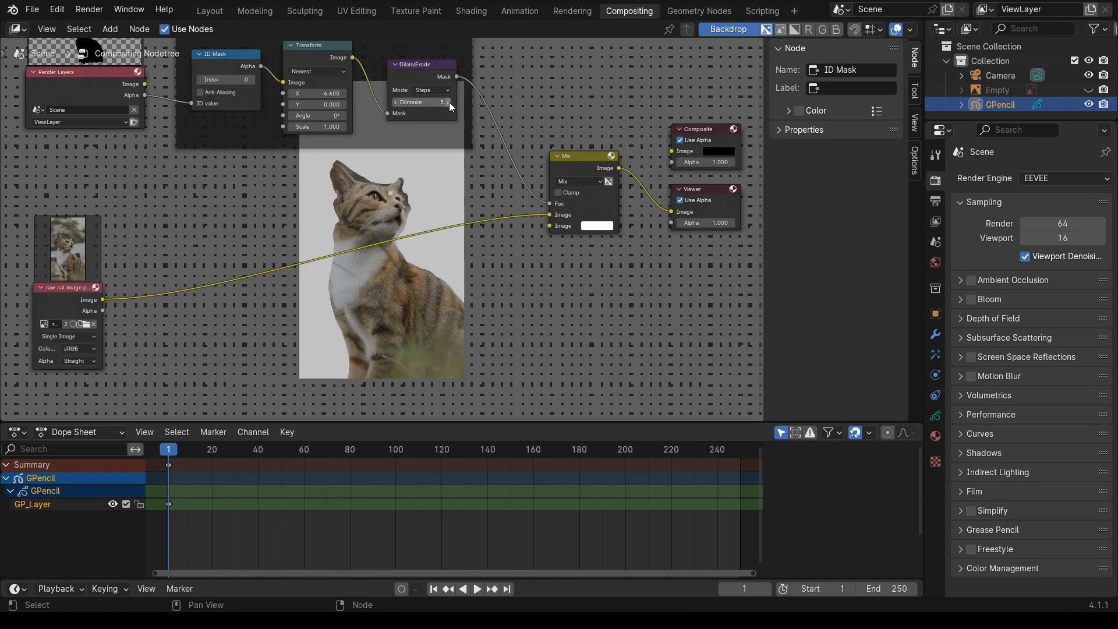
click(449, 102)
- Shift the mask gradually sideways until the Transform node's X is -10.200
click(289, 96)
click(289, 96)
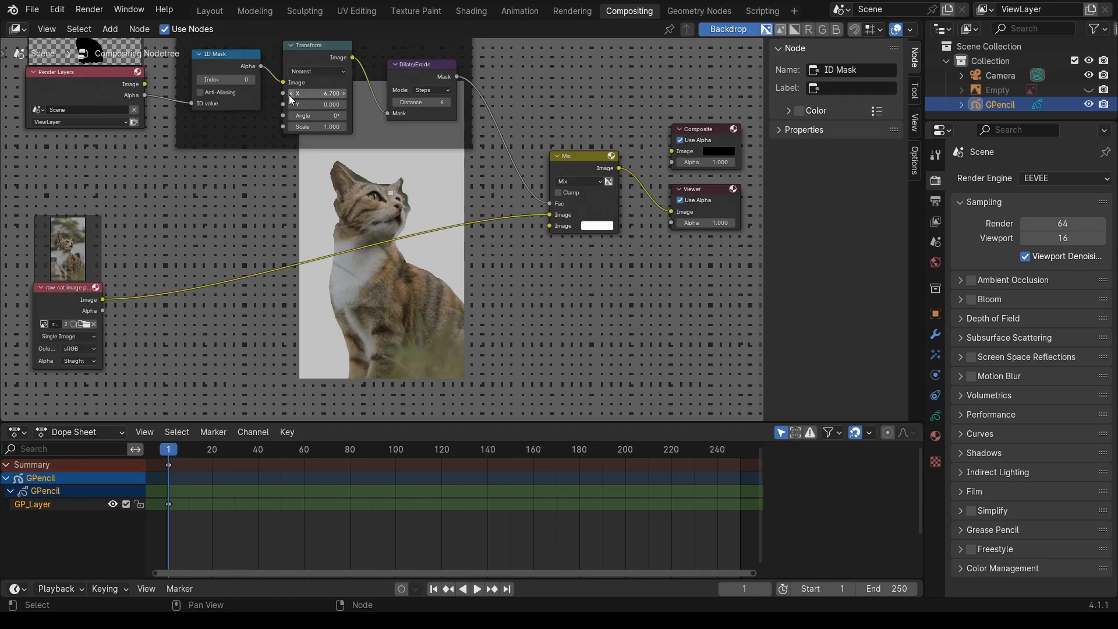
click(289, 96)
click(289, 96)
click(290, 96)
click(290, 96)
click(289, 96)
click(290, 96)
click(290, 95)
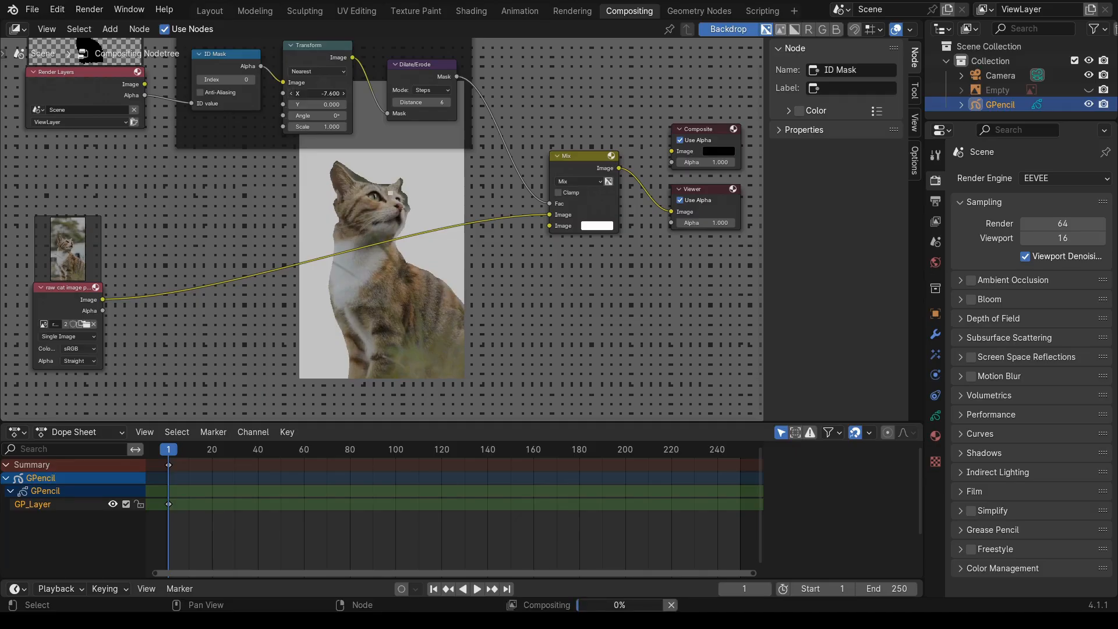
click(290, 95)
click(289, 96)
click(290, 96)
click(289, 96)
click(290, 95)
click(289, 96)
click(289, 96)
click(289, 96)
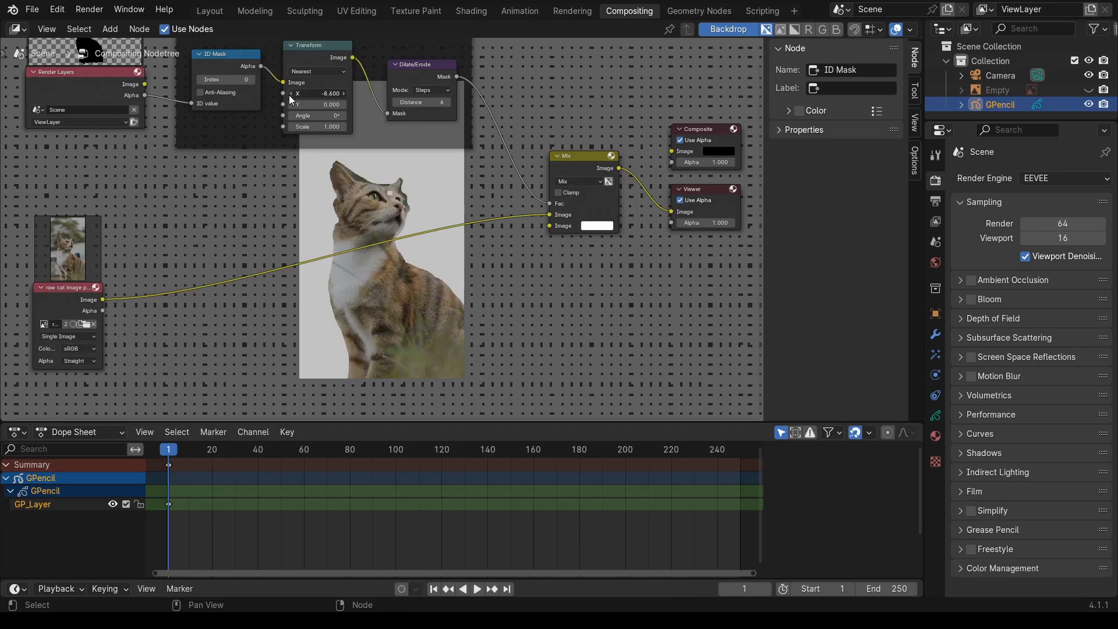
click(289, 95)
click(289, 95)
click(289, 95)
click(289, 95)
click(289, 95)
click(290, 95)
drag(317, 94, 313, 94)
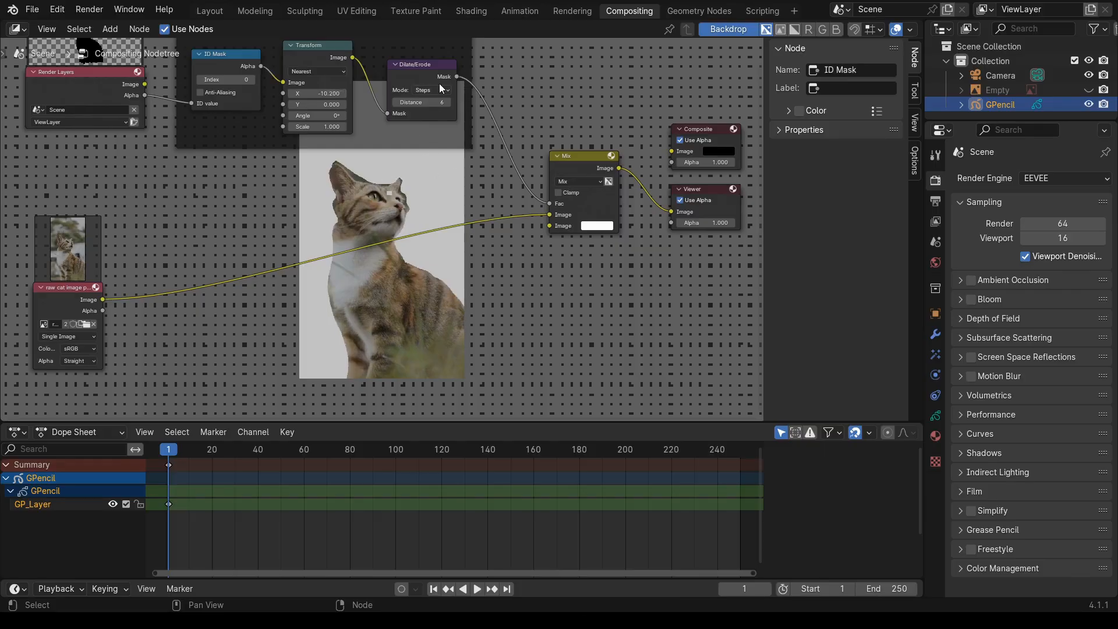
- Try neighbouring Dilate/Erode distances and settle on 7
click(395, 102)
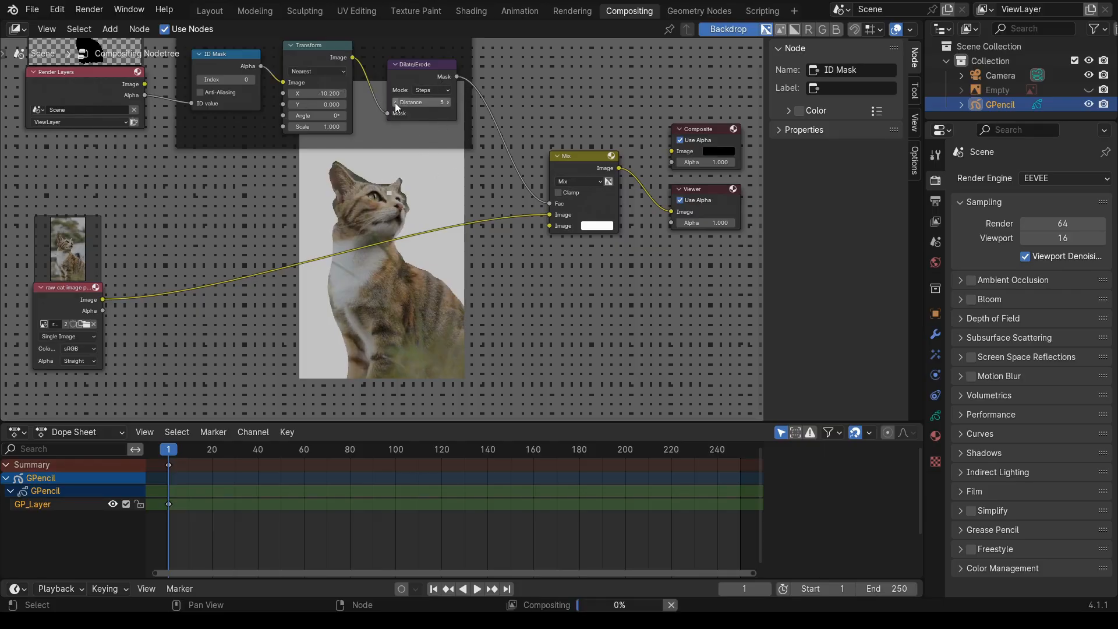
click(447, 103)
click(447, 102)
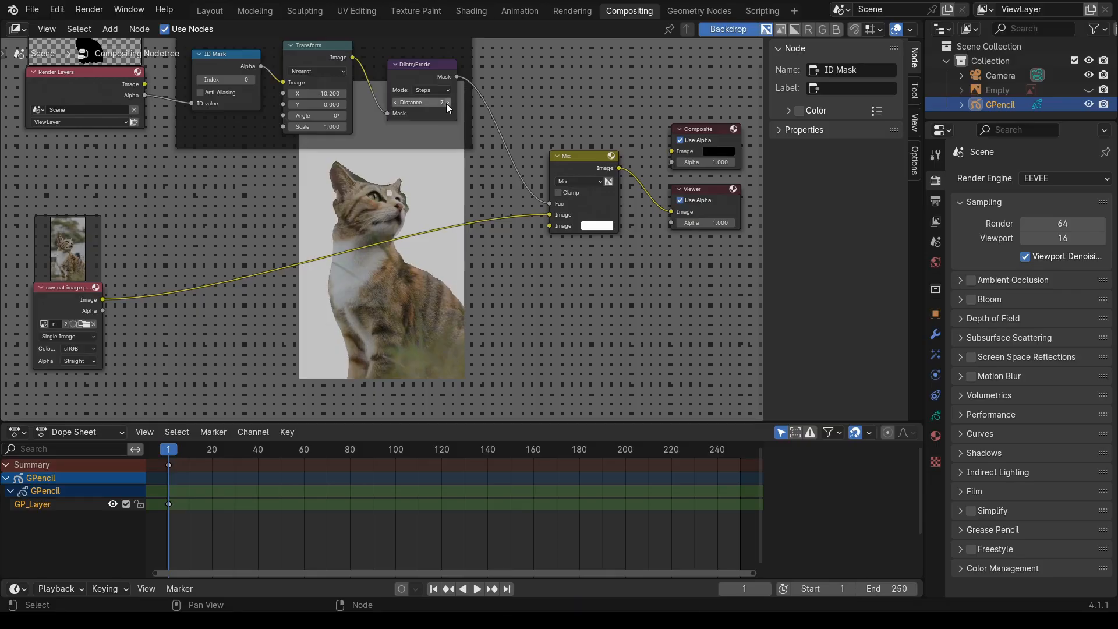
click(446, 102)
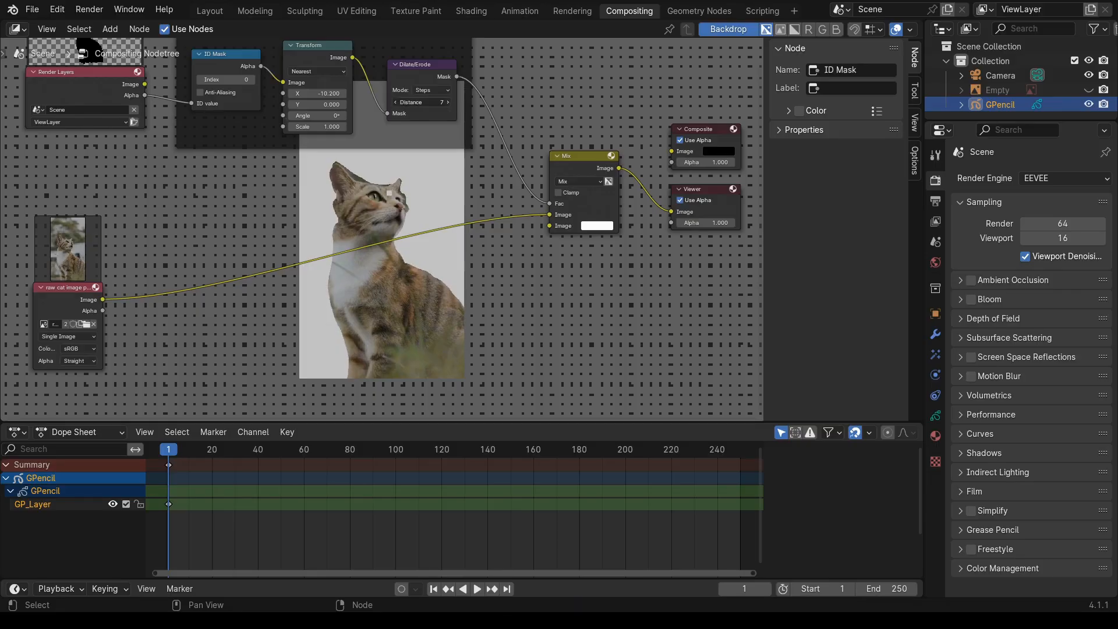
click(394, 103)
- Shift the mask further sideways until the Transform node's X is -15.200
click(291, 96)
click(291, 96)
click(292, 96)
click(292, 96)
click(292, 96)
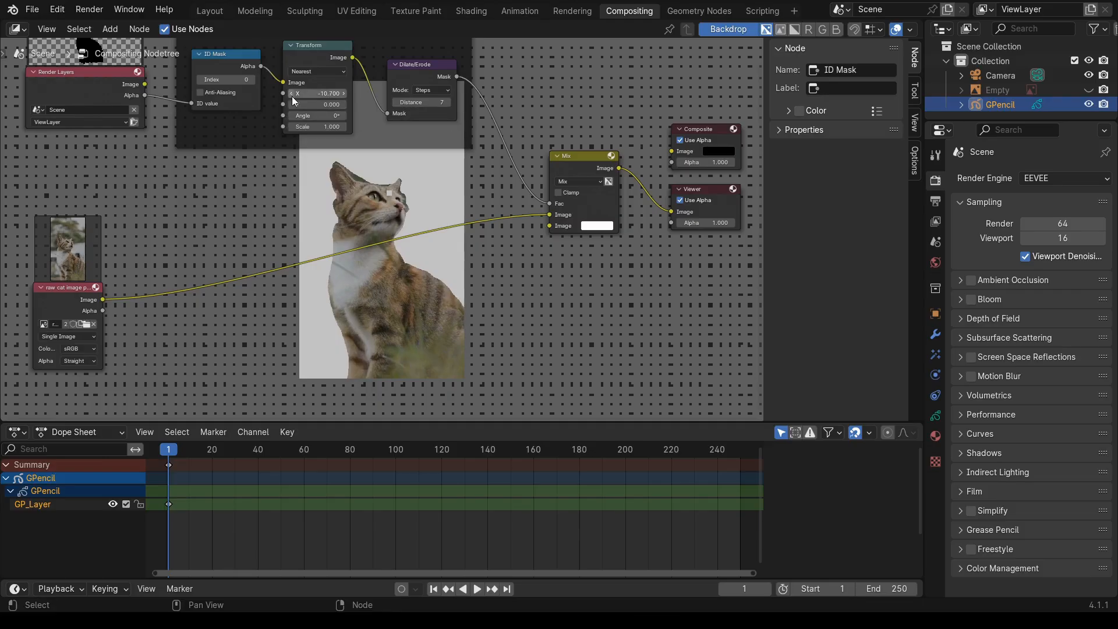
click(292, 97)
click(292, 96)
click(292, 96)
click(291, 96)
click(292, 96)
click(291, 96)
click(292, 96)
click(291, 96)
click(291, 96)
drag(292, 96, 282, 96)
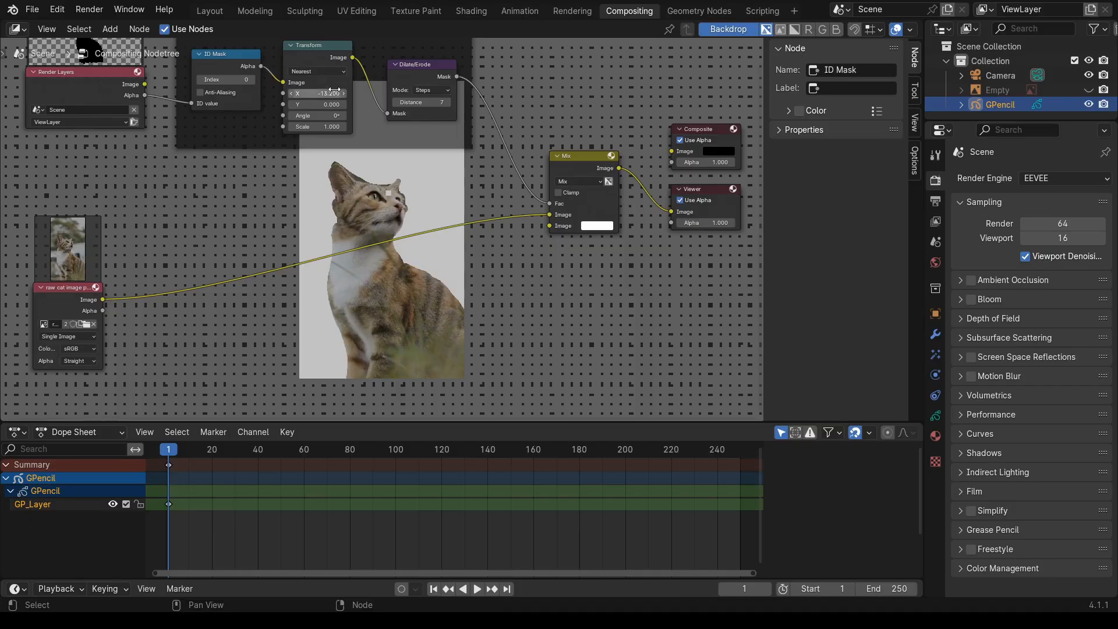
click(292, 93)
click(292, 93)
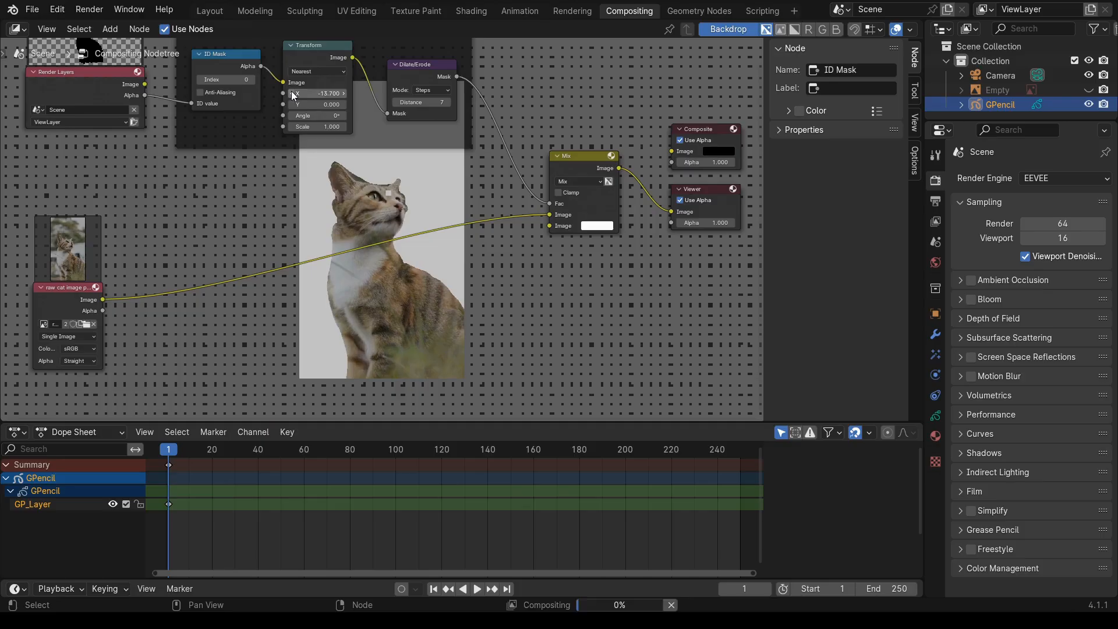
click(292, 93)
click(292, 93)
click(293, 93)
click(293, 93)
click(292, 93)
click(292, 93)
click(292, 93)
click(293, 93)
click(292, 93)
click(293, 93)
click(293, 93)
click(292, 93)
click(292, 93)
click(293, 93)
click(292, 93)
click(293, 94)
click(292, 93)
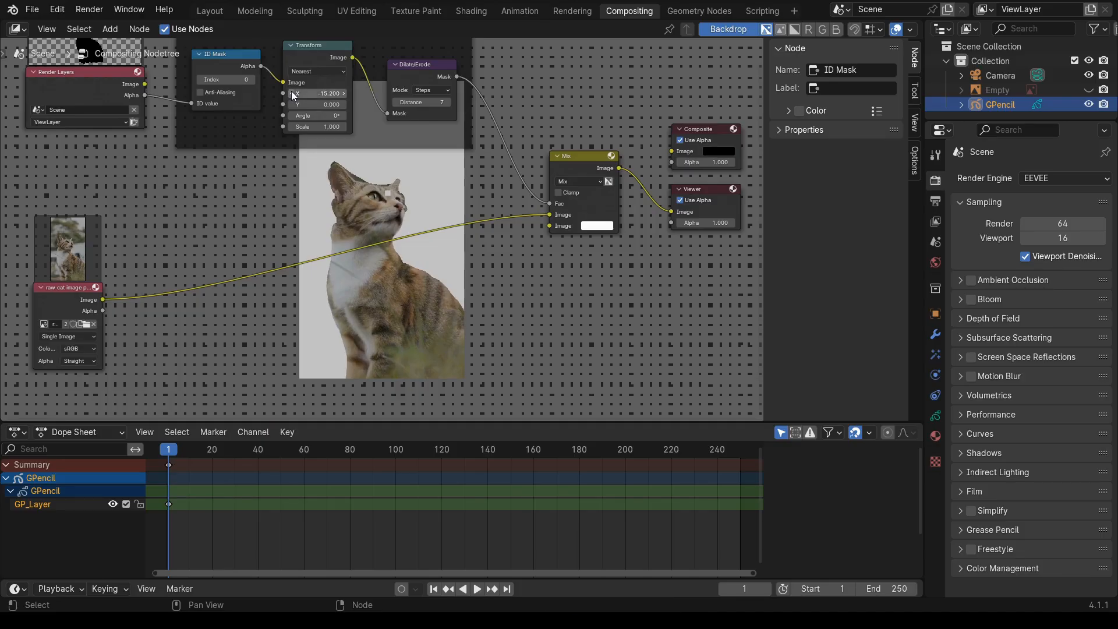
click(292, 93)
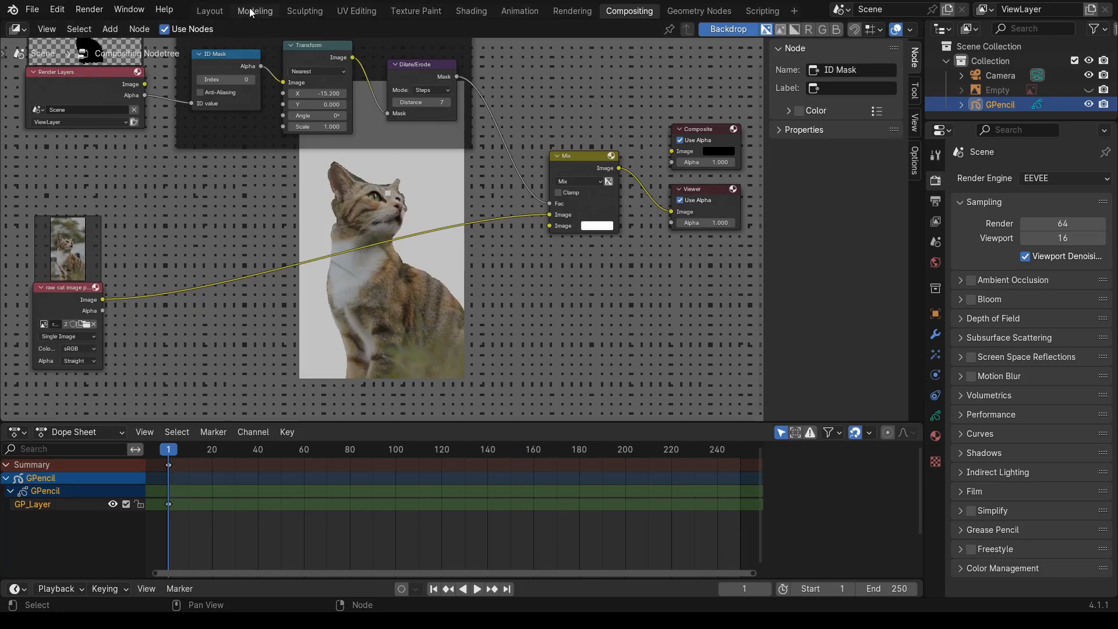
click(210, 11)
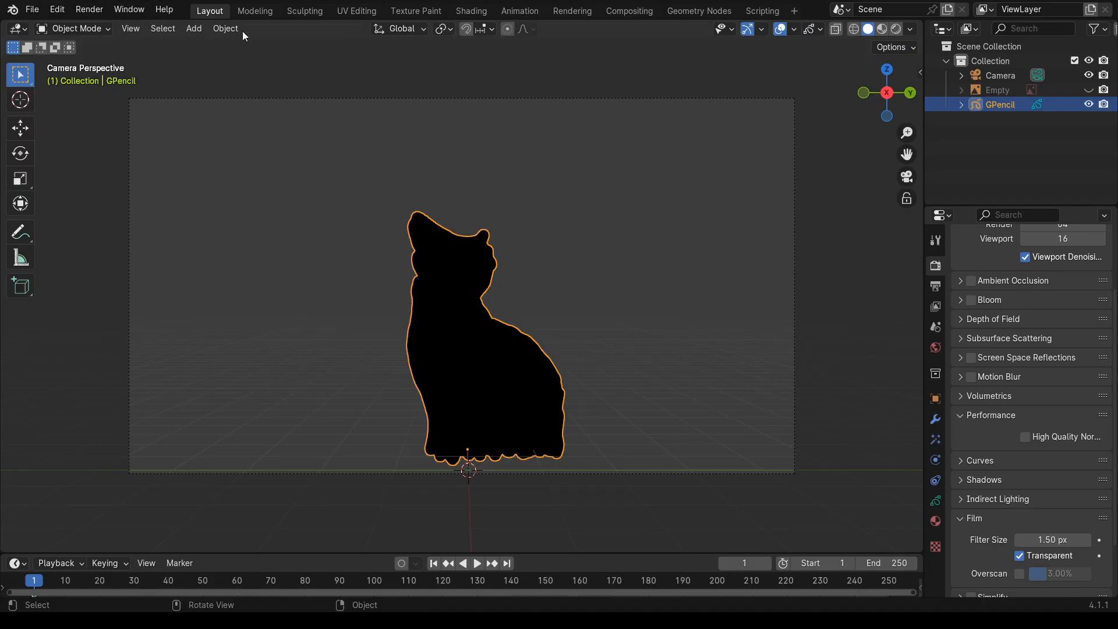
click(85, 28)
click(78, 92)
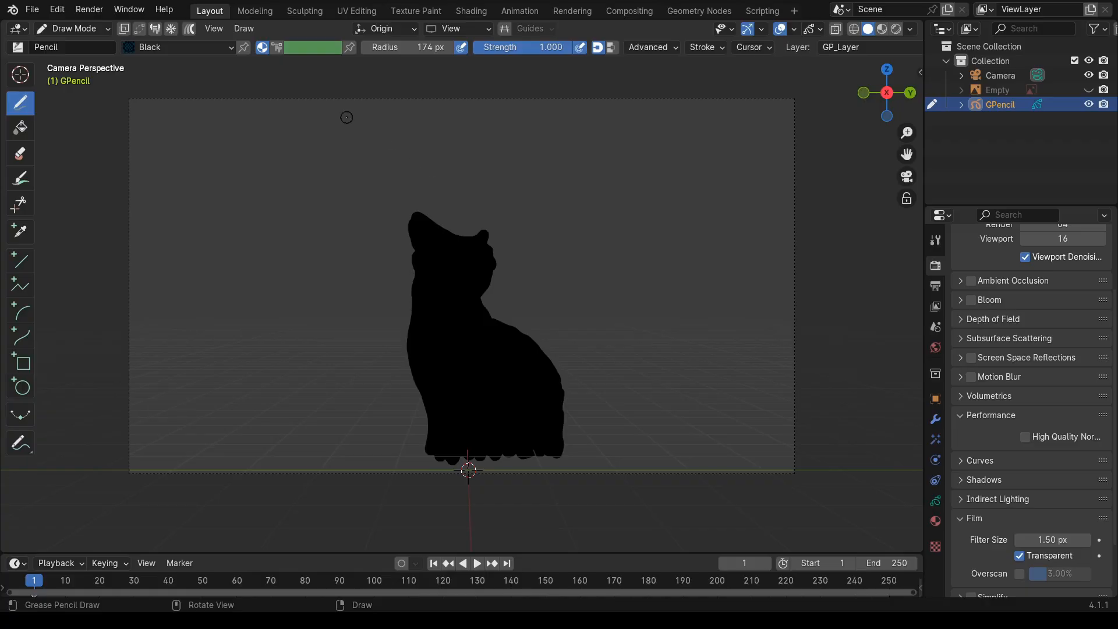
click(64, 32)
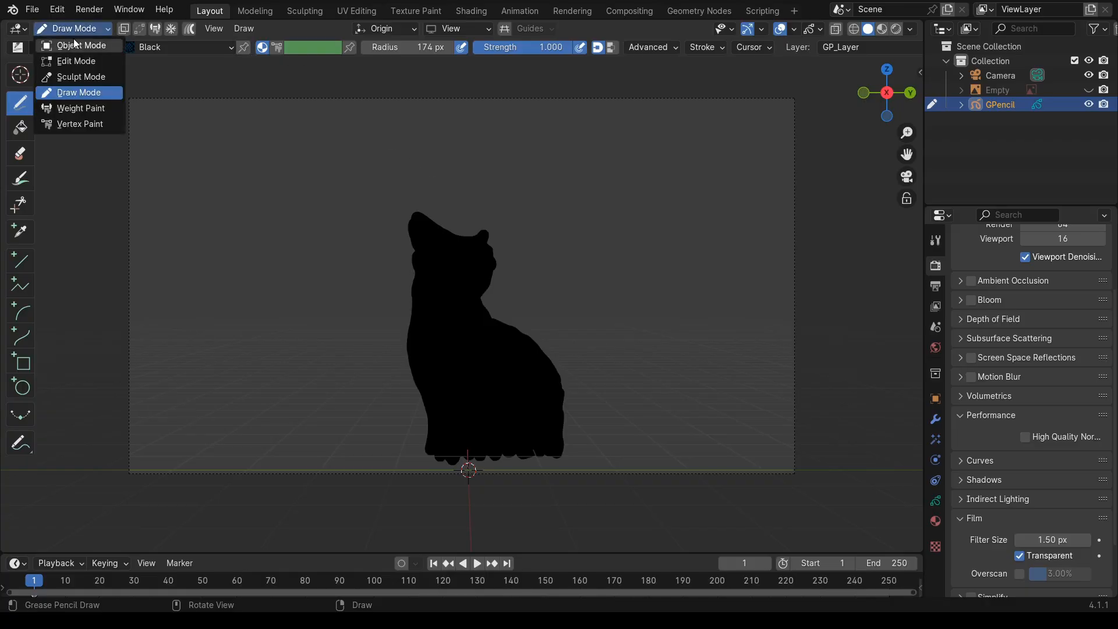
click(75, 43)
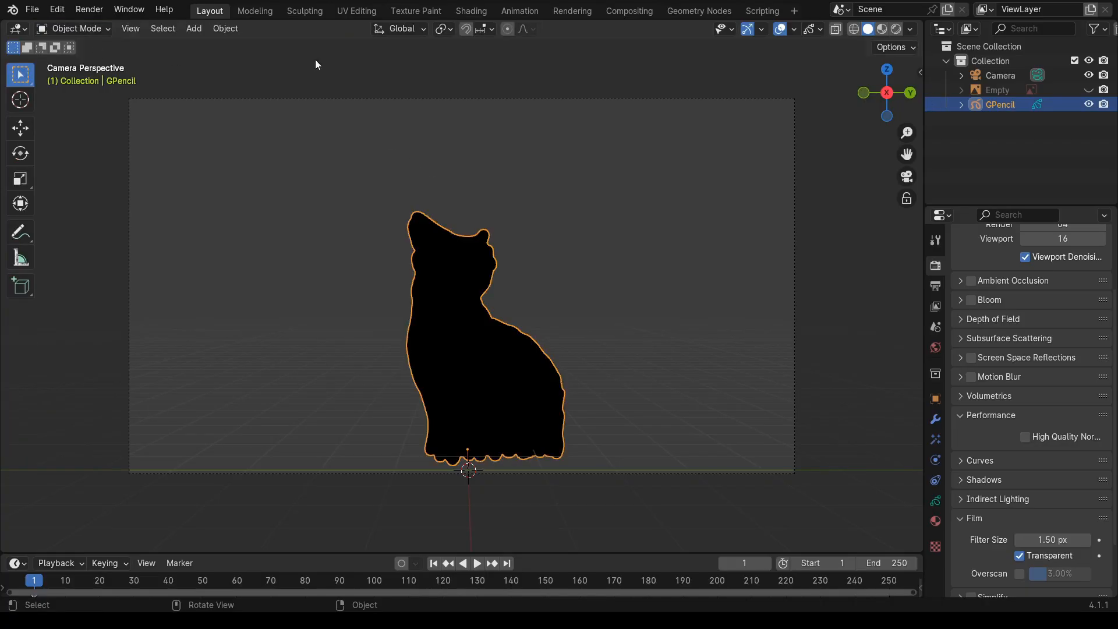
click(629, 10)
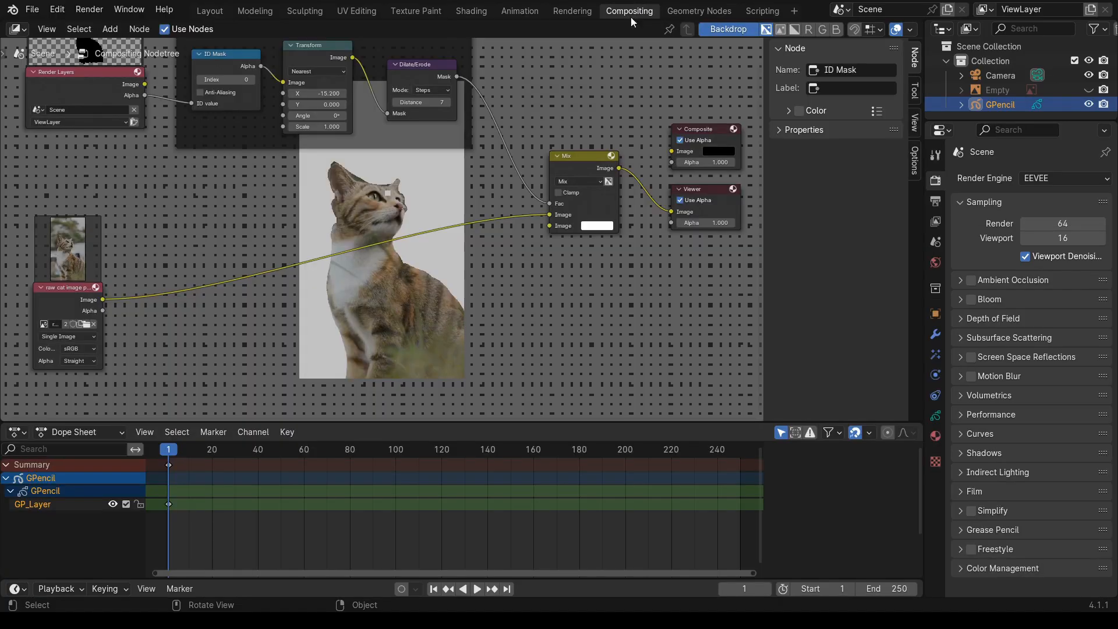
- Re-render the view layer from the Render Layers node and inspect the edges of the masked cat
click(134, 121)
scroll(397, 203, up, 1)
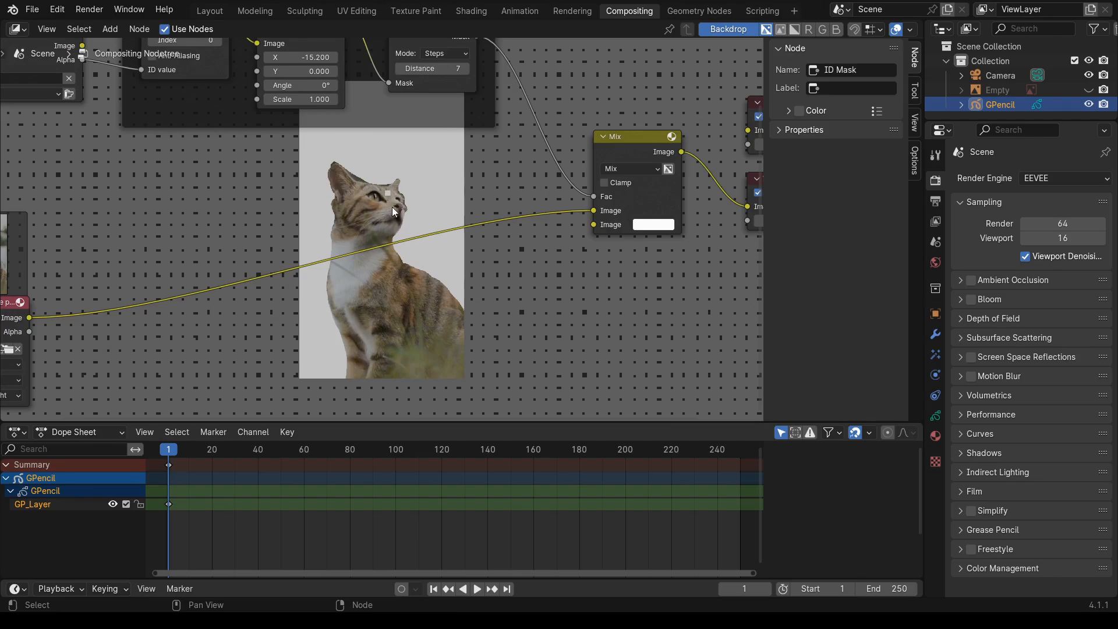
scroll(392, 203, down, 2)
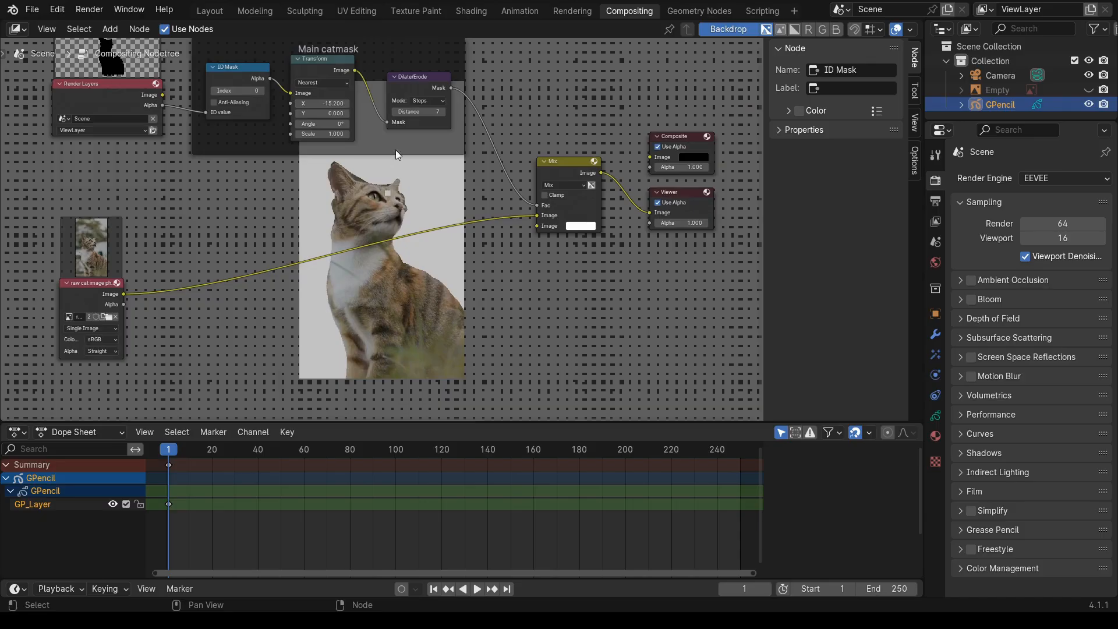
- Compare the normal and inverted mask by switching the ID Mask index between 1 and 0, leaving it at 1
click(261, 88)
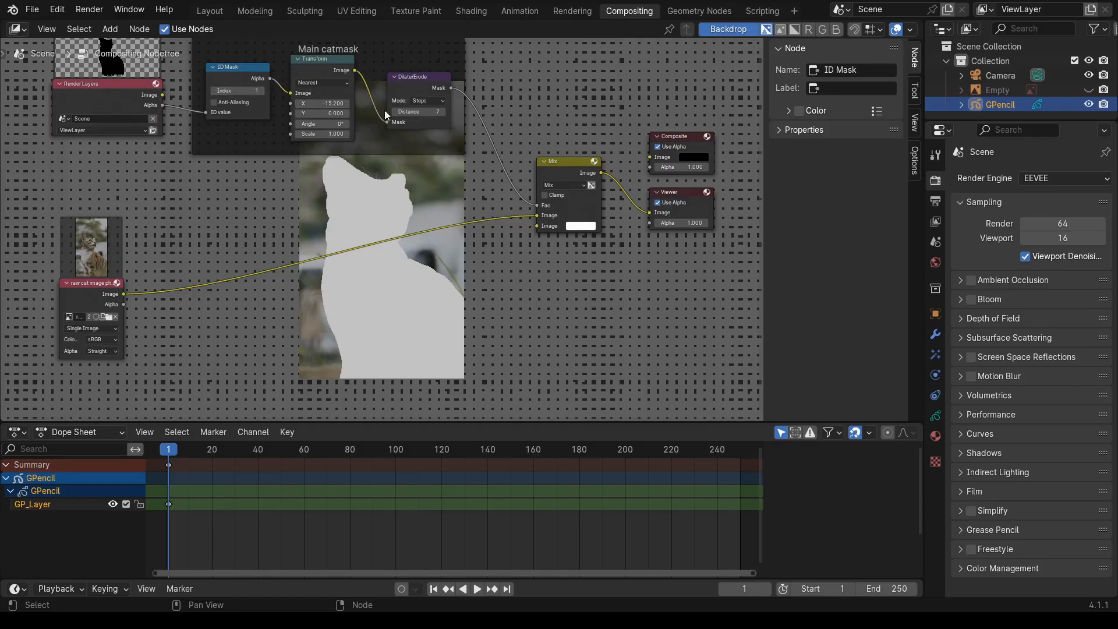
click(213, 91)
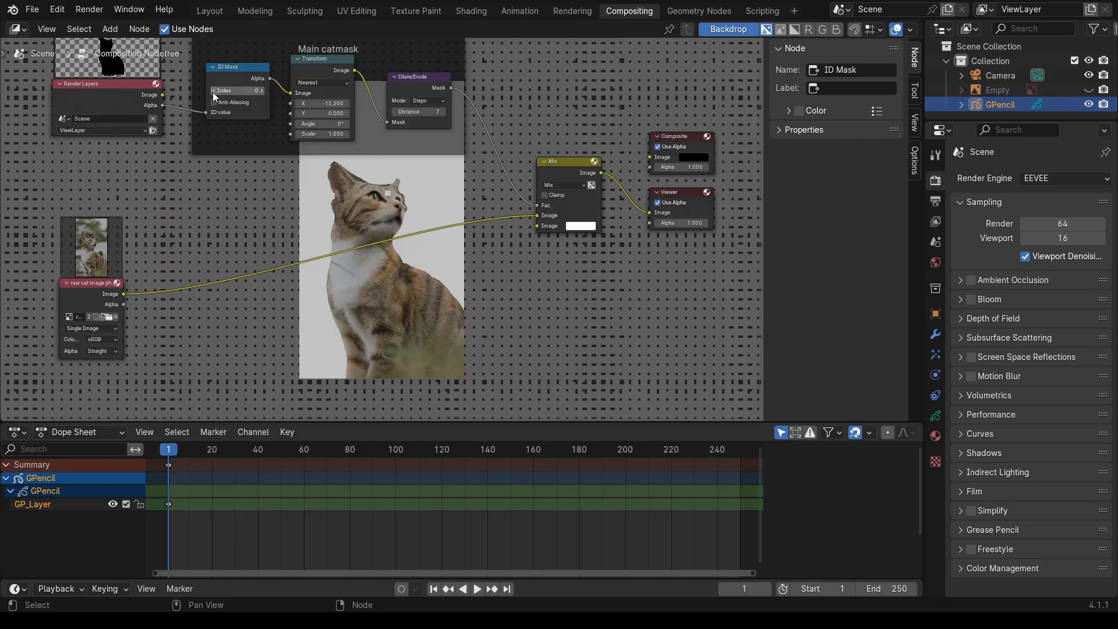
click(263, 91)
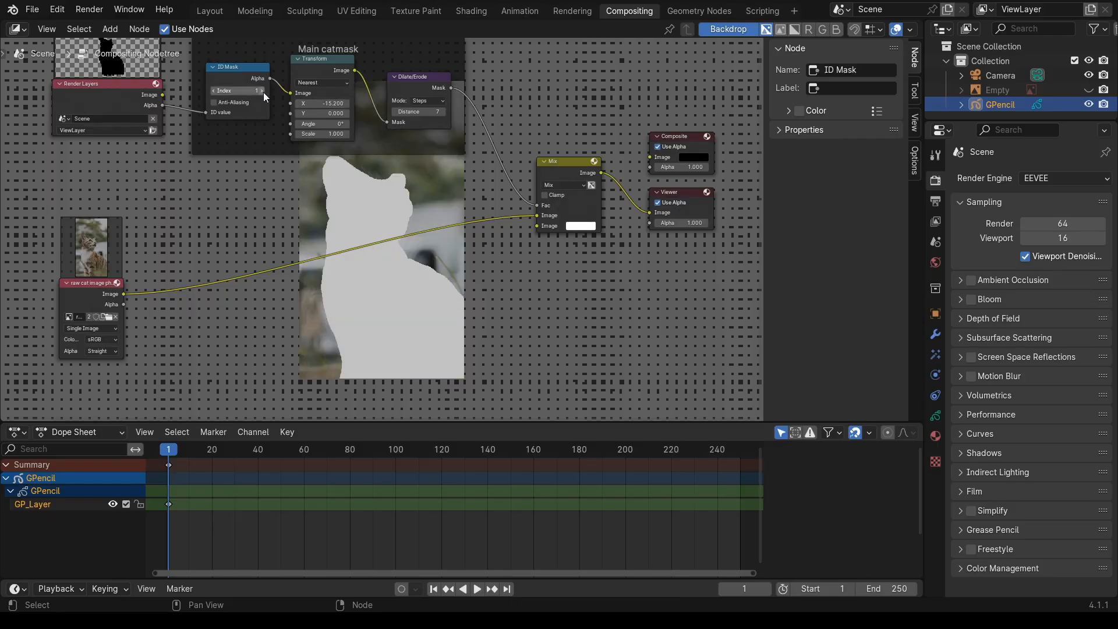
- Set the Dilate/Erode distance in the Main catmask frame to -7
click(409, 112)
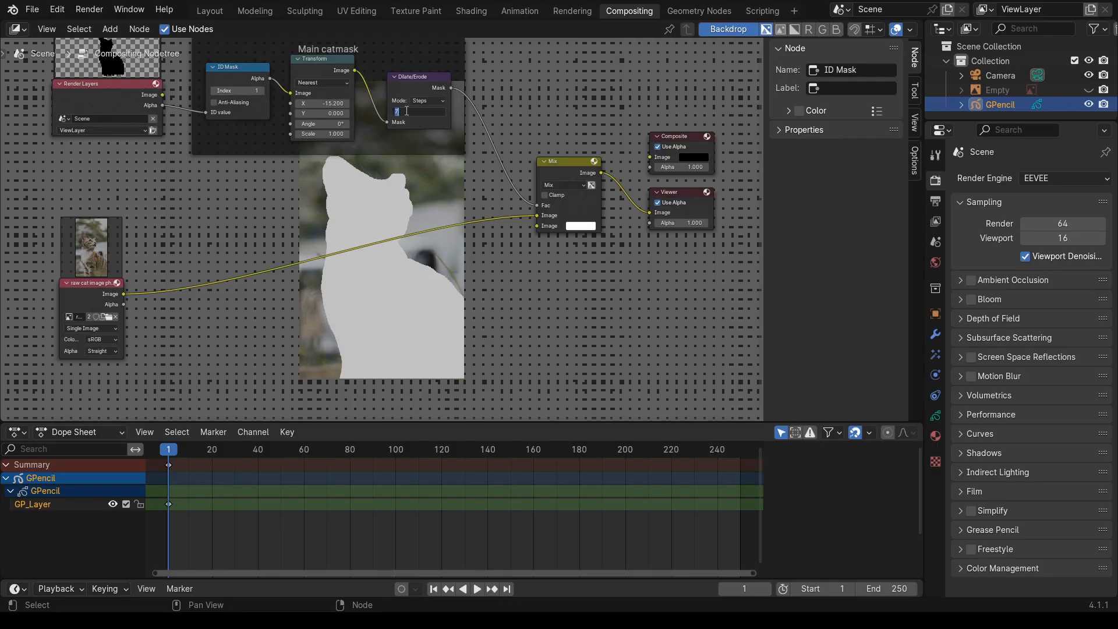
key(BackSpace)
text(-7)
key(Return)
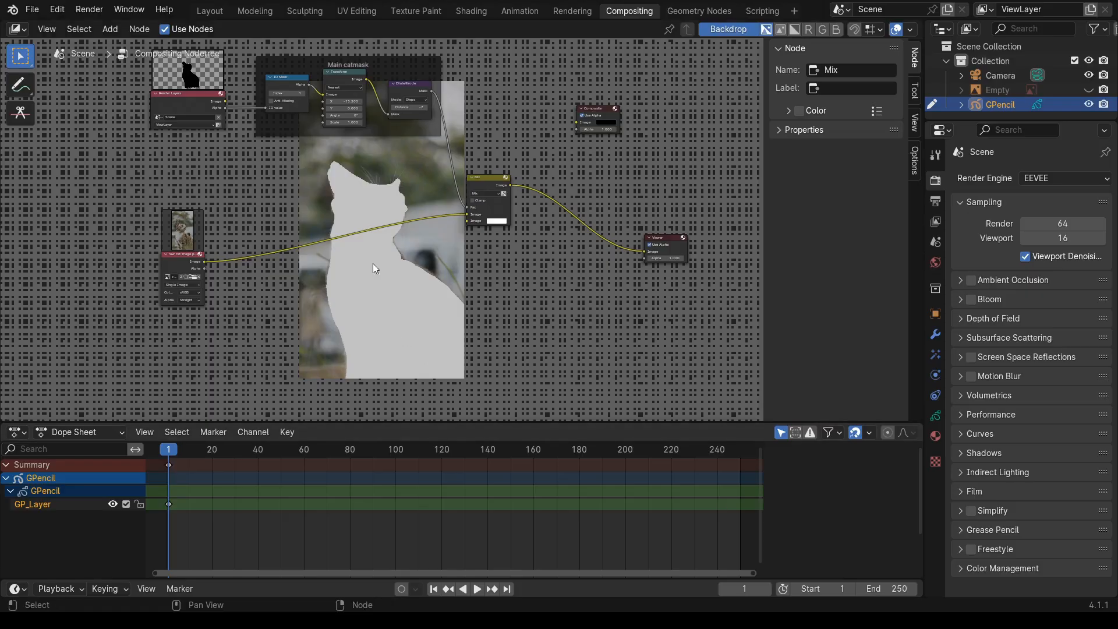
- Check the Grease Pencil cat silhouette in the Layout workspace, return to Compositing and re-render the scene
click(212, 13)
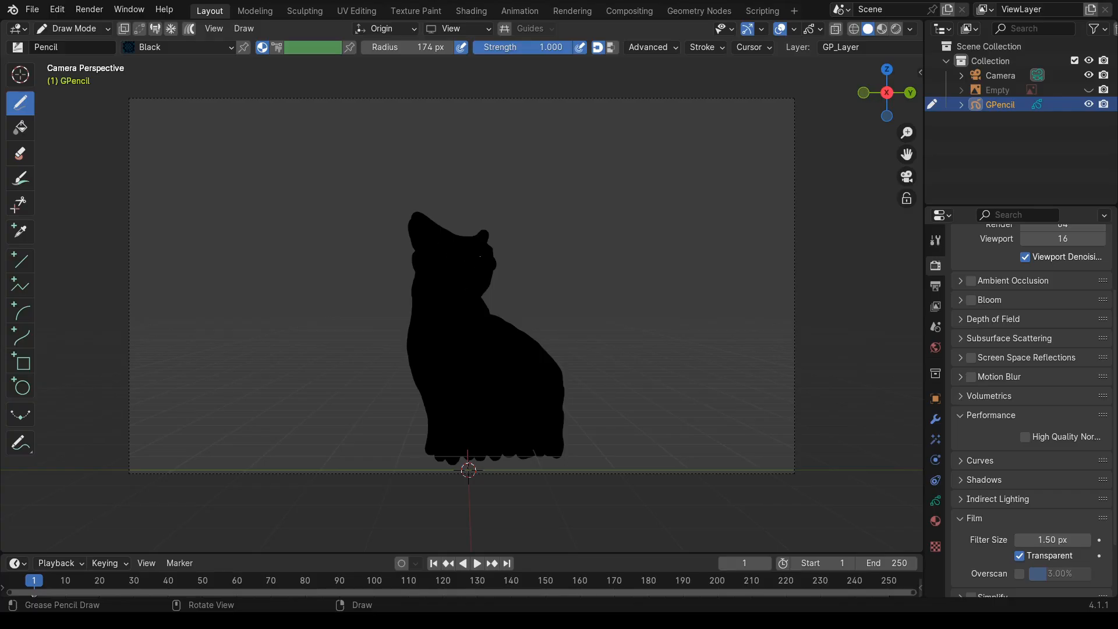
click(629, 10)
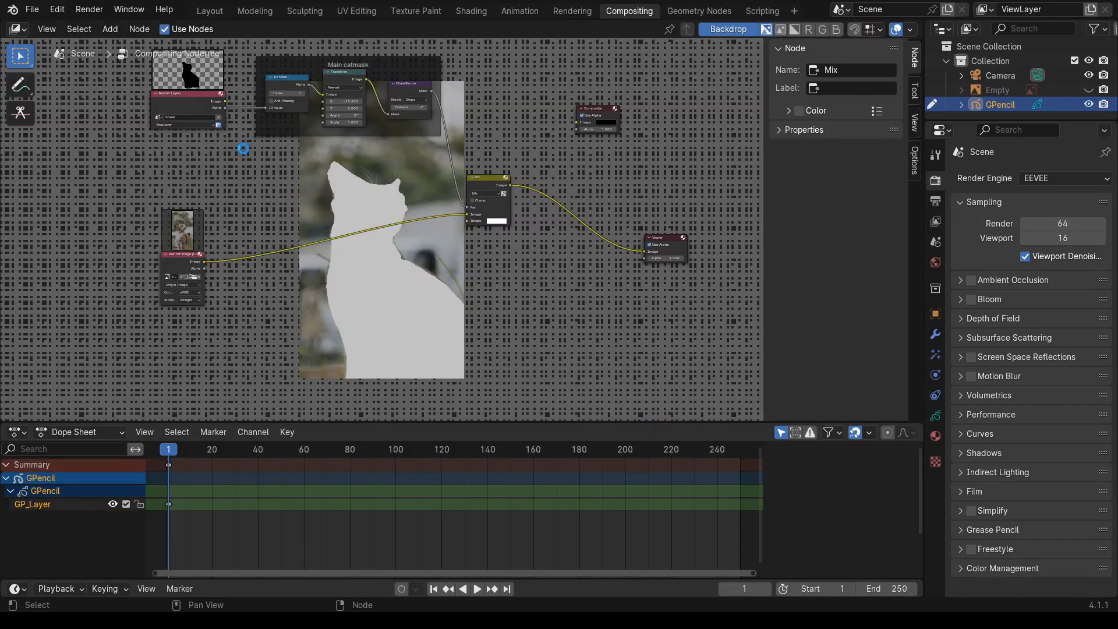
key(F12)
- Move the raw cat image node further down to make room below the Main catmask frame
scroll(452, 316, up, 3)
middle_drag(452, 317, 381, 373)
scroll(214, 267, down, 2)
middle_drag(214, 268, 232, 302)
drag(104, 340, 96, 373)
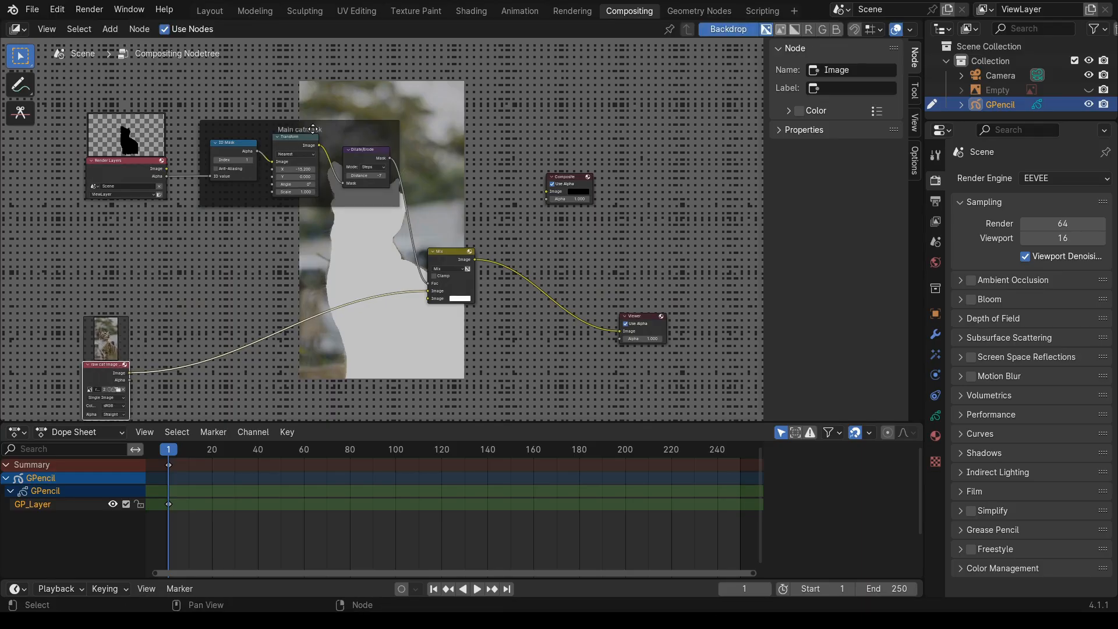
- Duplicate the Main catmask frame with its ID Mask, Transform and Dilate/Erode nodes and place the copy directly beneath it
click(335, 135)
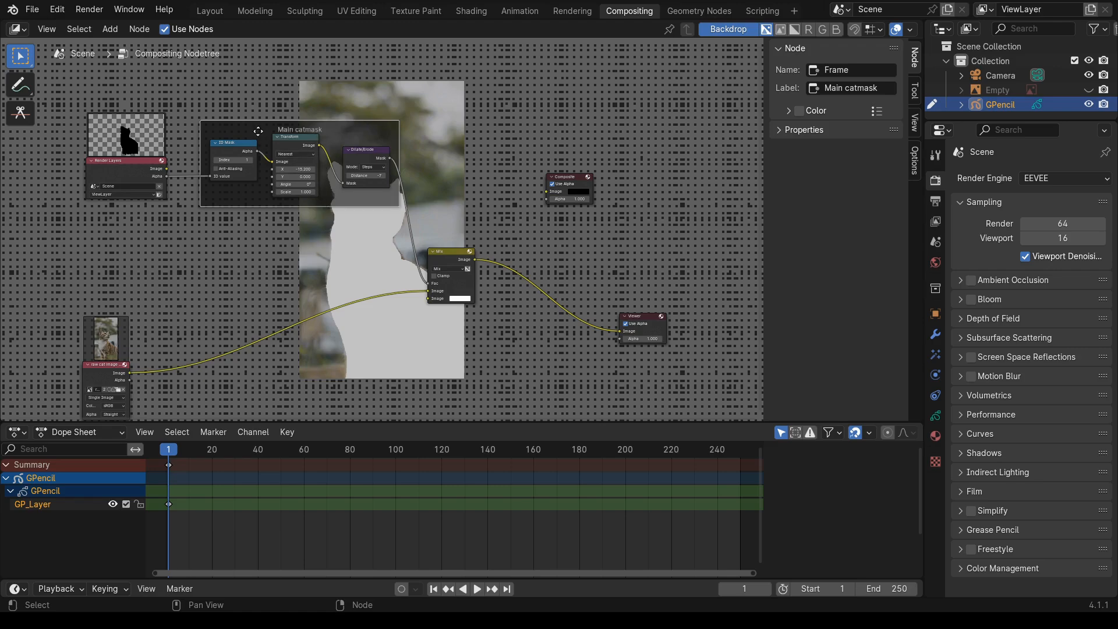
drag(210, 95, 368, 194)
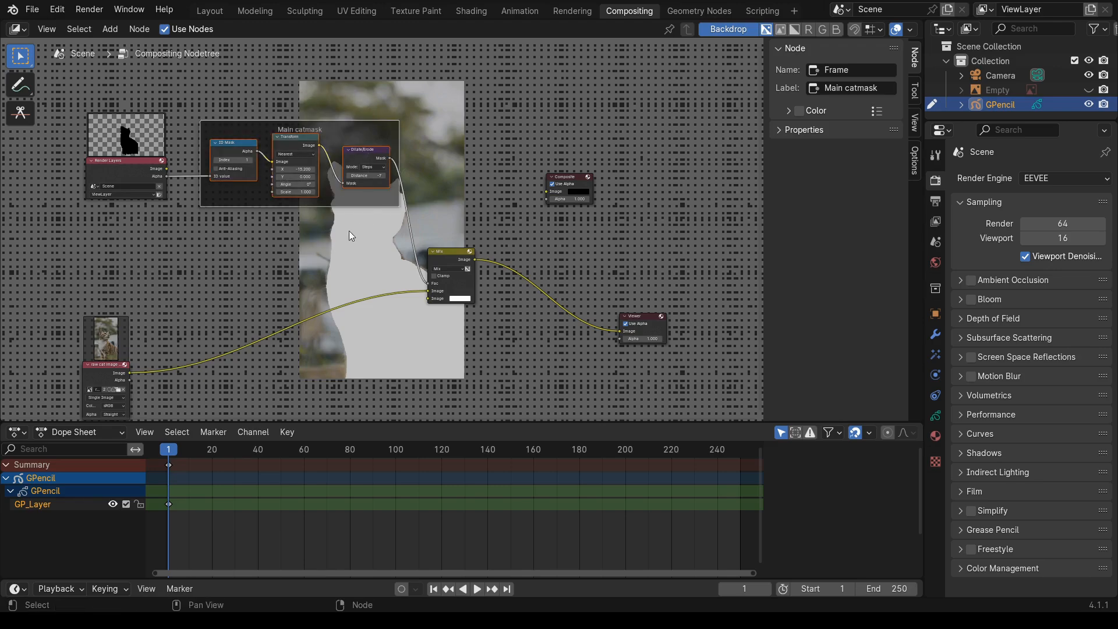
key(shift+d)
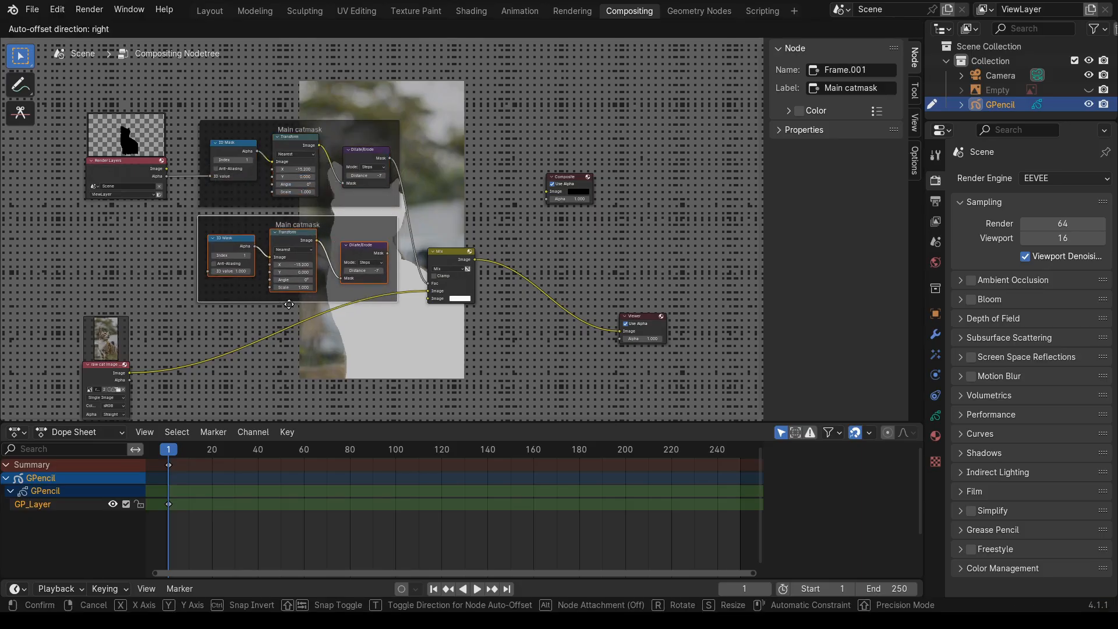
click(290, 305)
- In the duplicated frame, set the ID Mask index to 0 and the Dilate/Erode distance to 7
scroll(488, 351, up, 2)
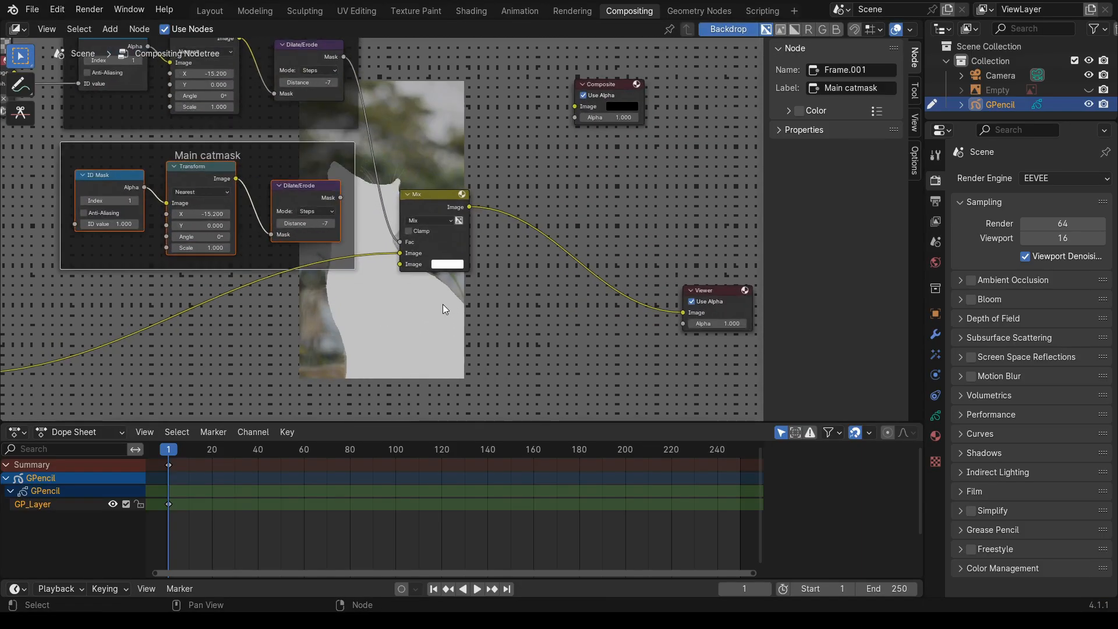
middle_drag(443, 304, 503, 313)
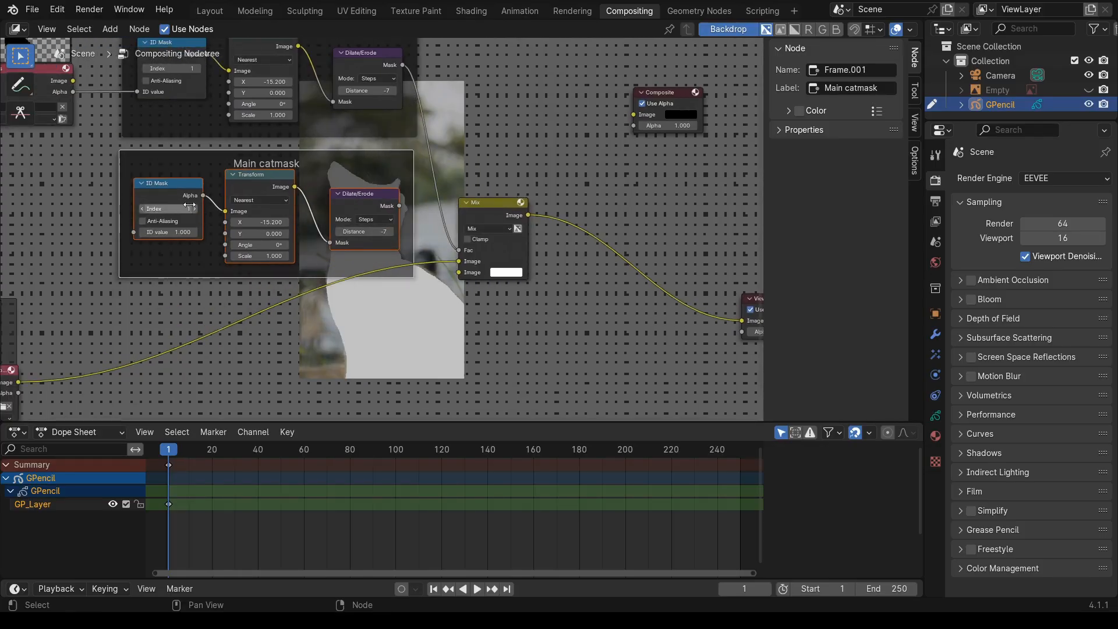
click(173, 187)
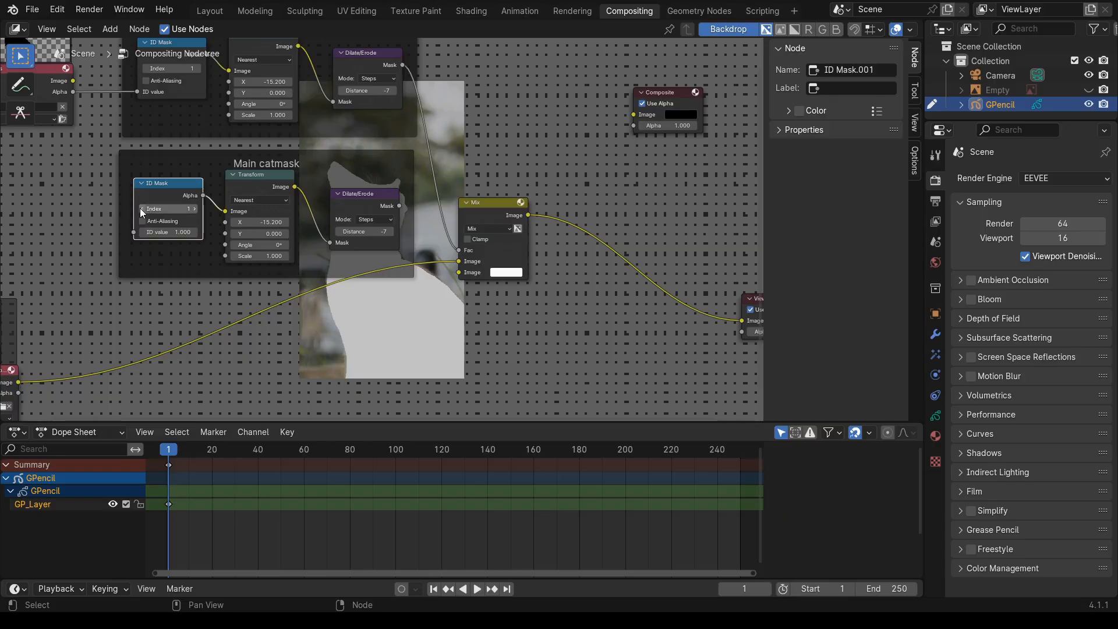
click(140, 207)
click(382, 232)
text(7)
key(Return)
- Link the Render Layers Alpha output to the ID value input of the duplicated ID Mask node
middle_drag(365, 82, 374, 237)
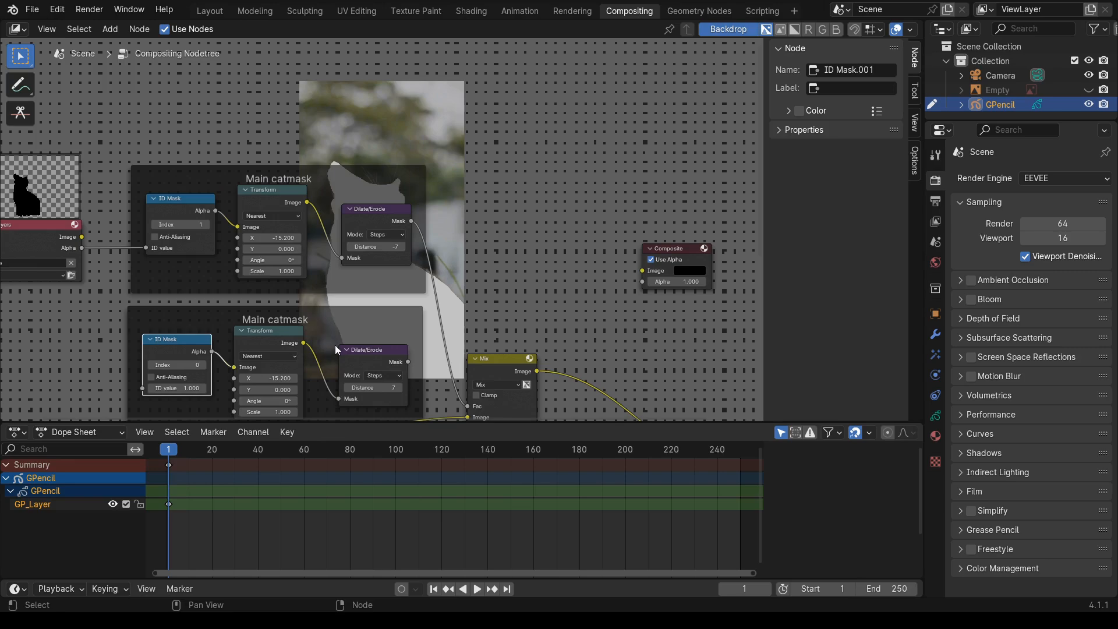
middle_drag(336, 348, 325, 221)
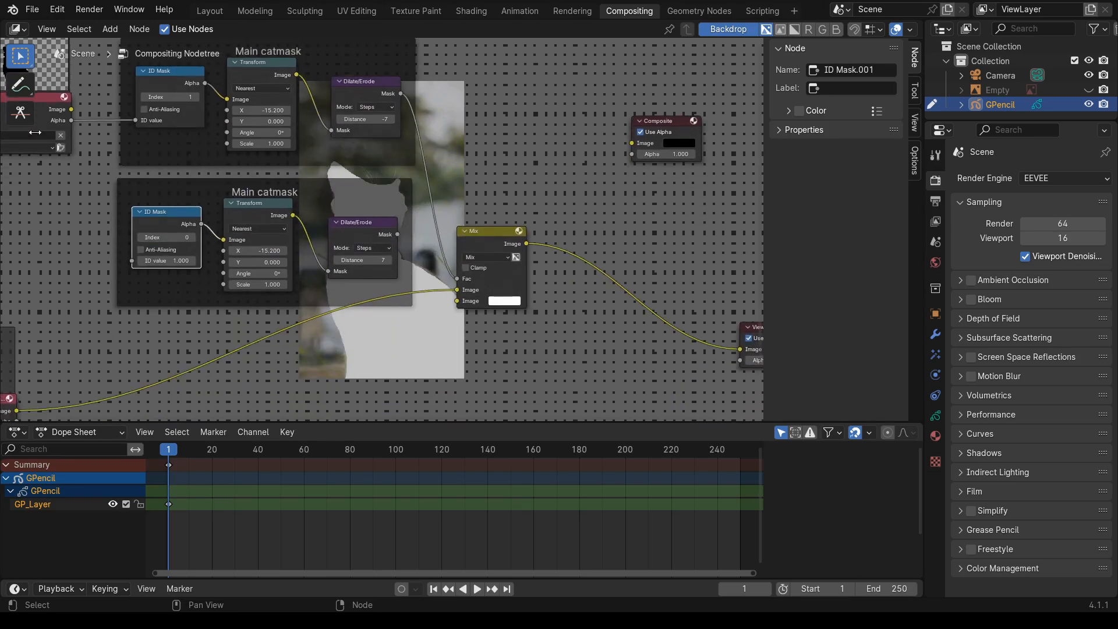
drag(70, 120, 131, 261)
middle_drag(70, 230, 137, 256)
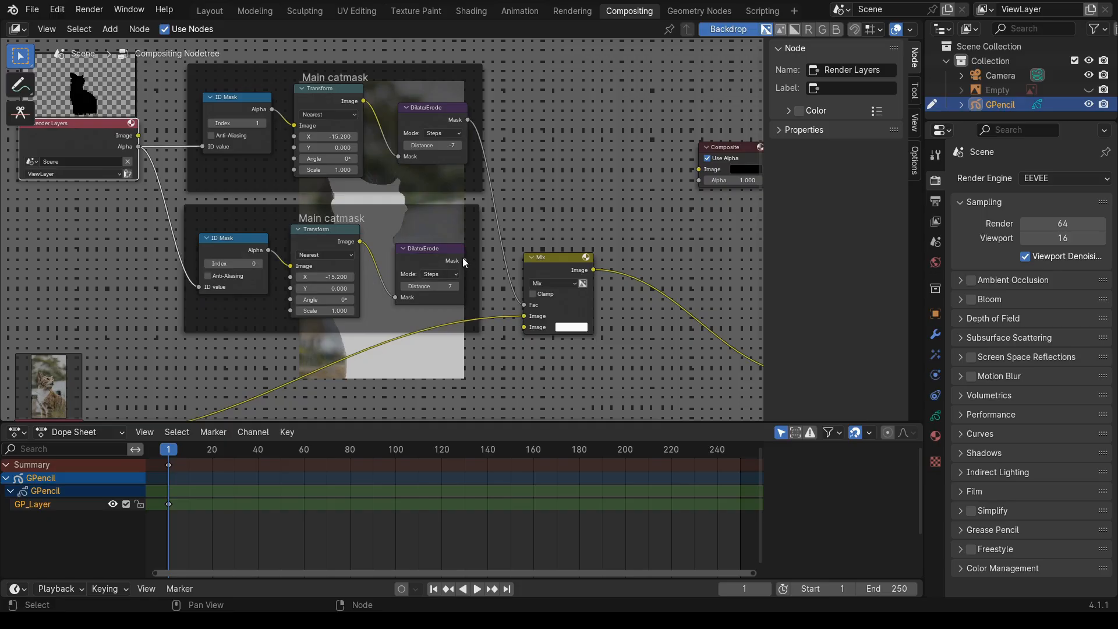
- Disconnect the Main catmask's Dilate/Erode output from the Mix node's Fac input
middle_drag(560, 333, 381, 327)
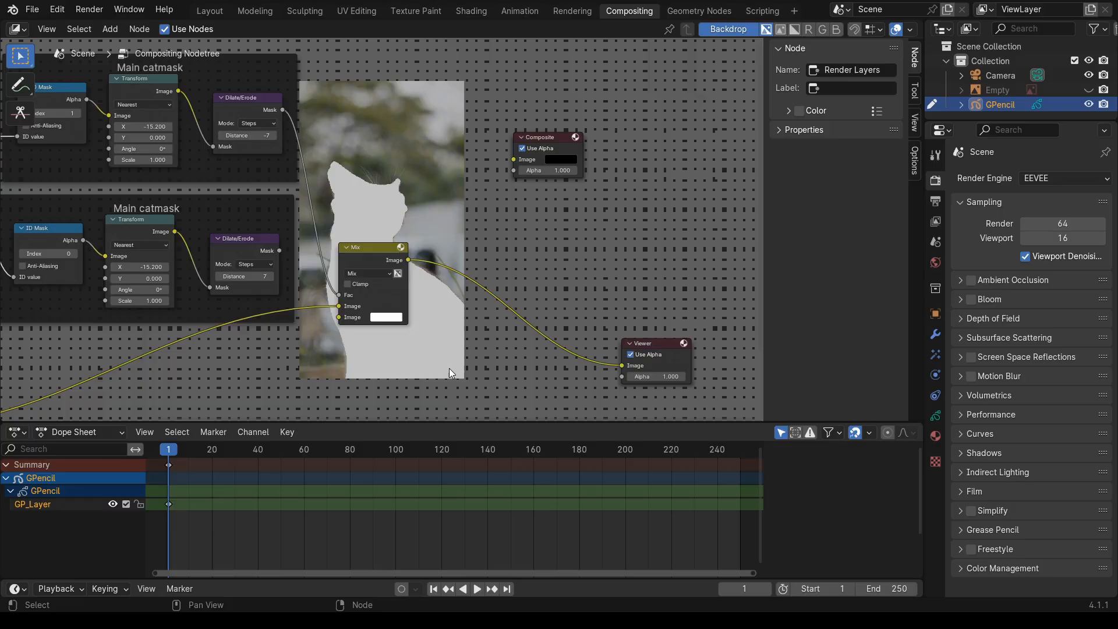
middle_drag(449, 368, 459, 327)
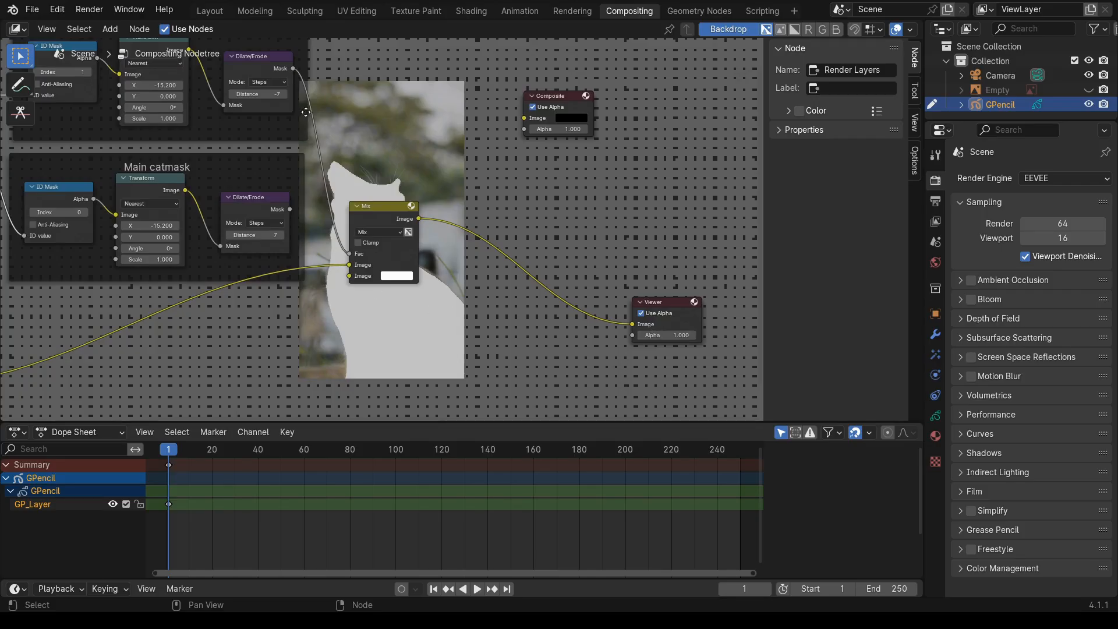
middle_drag(372, 254, 406, 321)
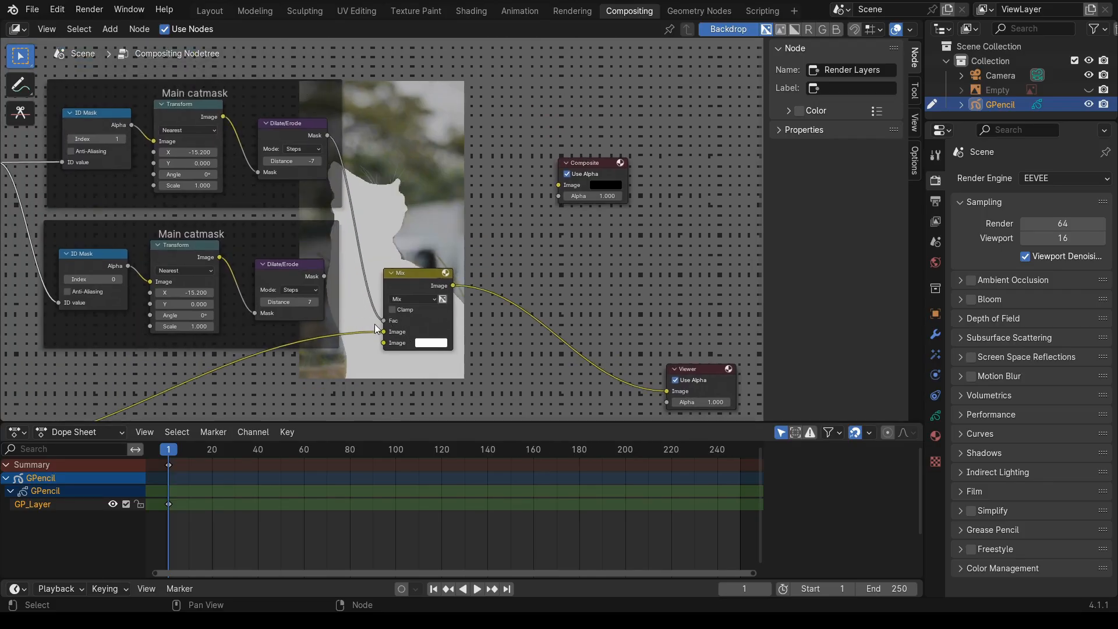
drag(382, 323, 364, 224)
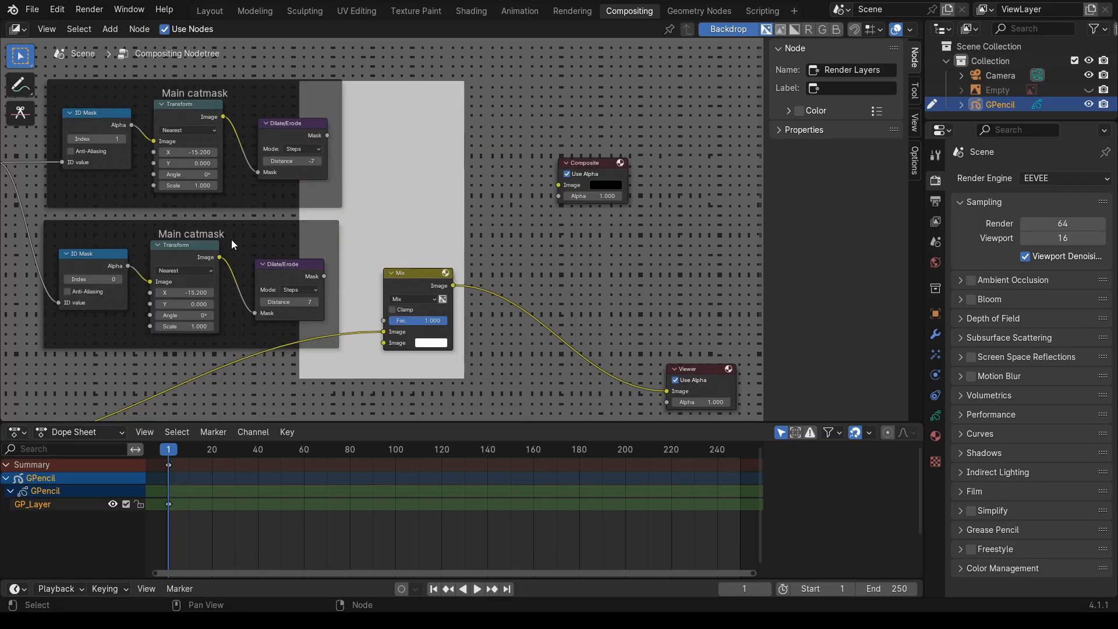
- Relabel the duplicated frame as "Inverted catmask"
click(188, 231)
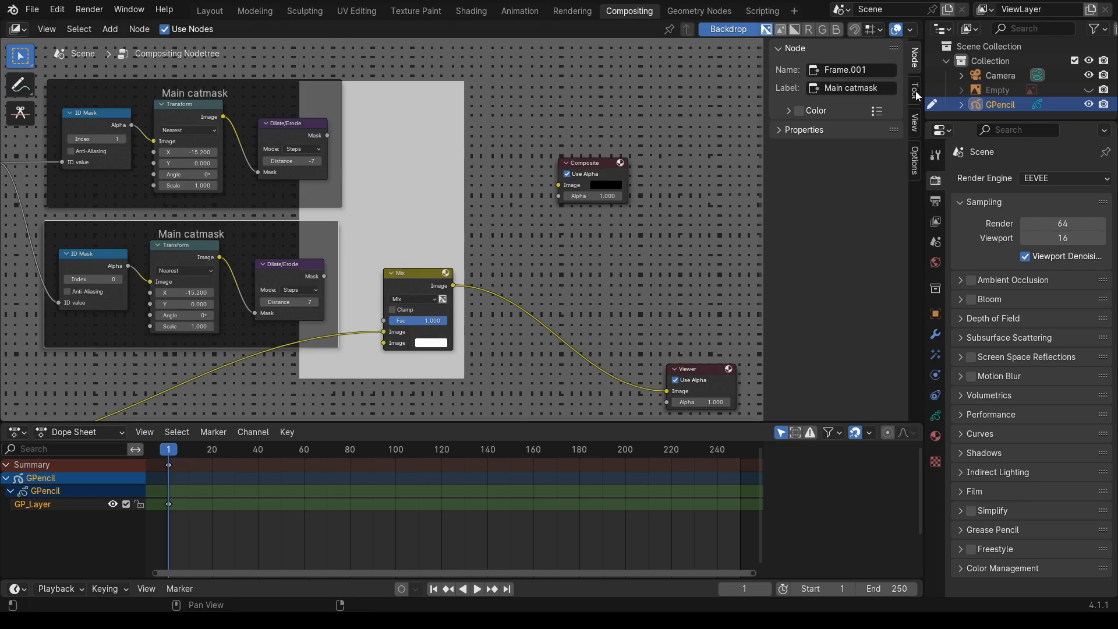
click(822, 88)
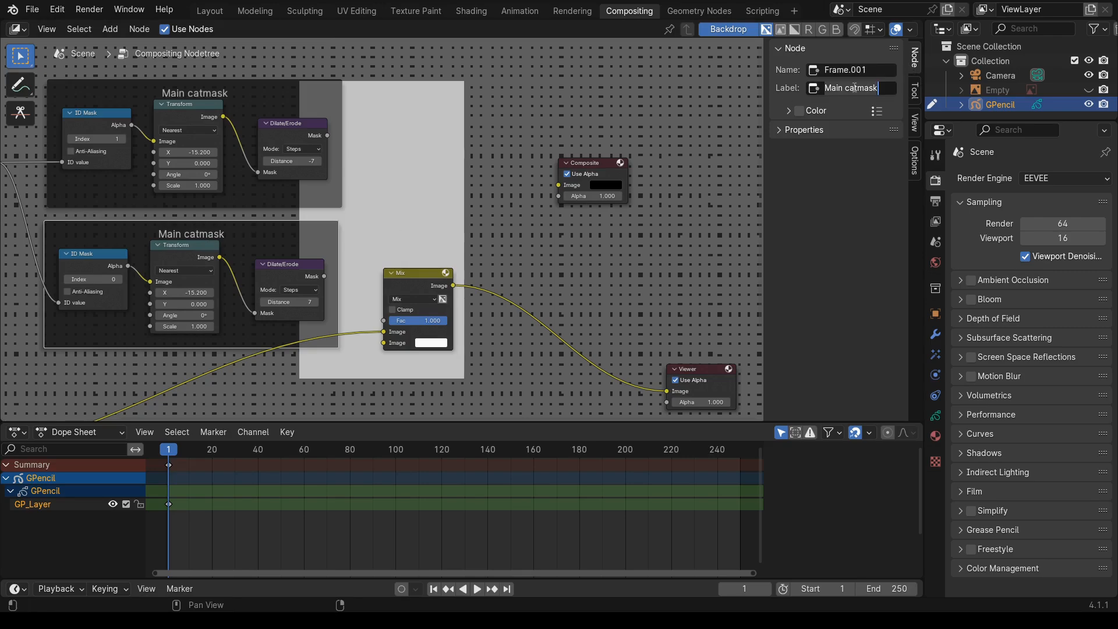
click(842, 88)
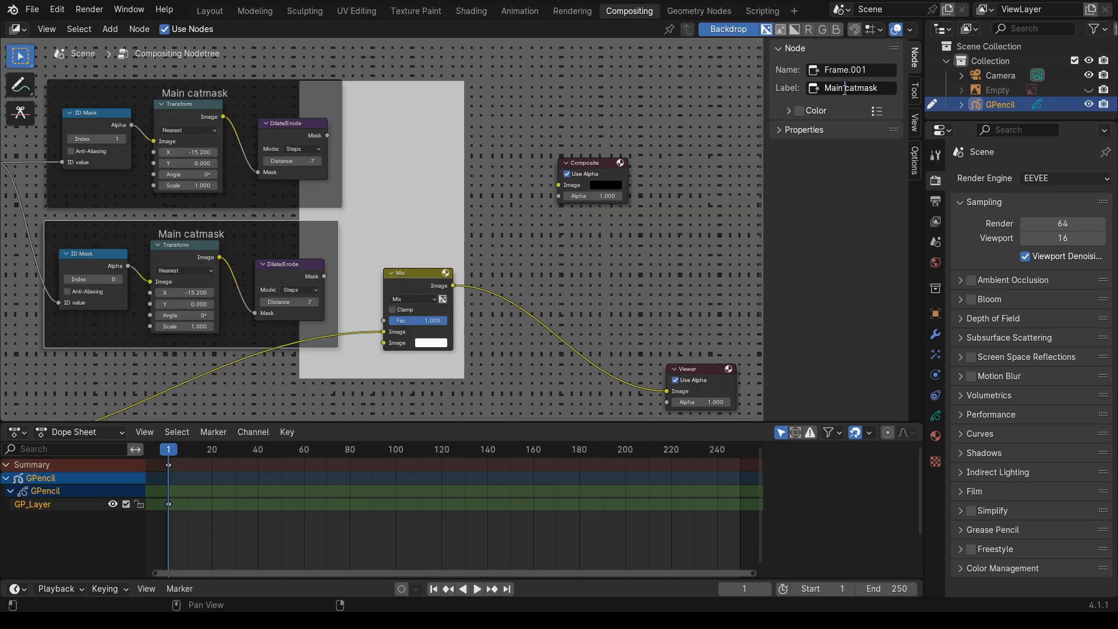
key(BackSpace)
key(BackSpace)
key(BackSpace)
key(BackSpace)
key(BackSpace)
text(Inverted)
key(Return)
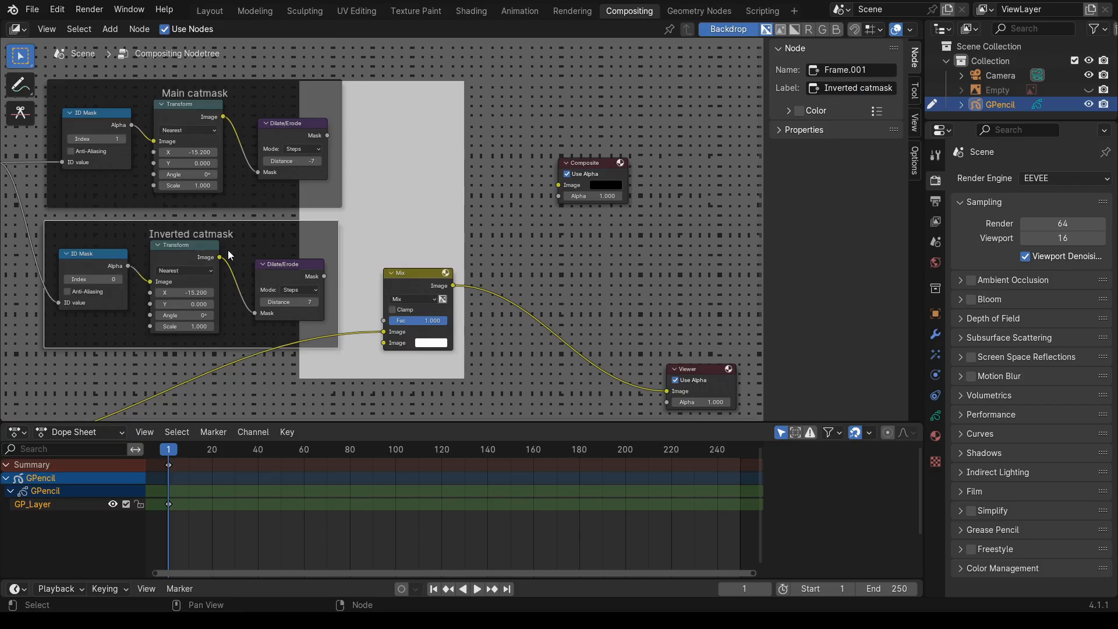
- Link the Inverted catmask's Dilate/Erode Mask output to the Mix node's Fac and inspect the isolated cat
drag(325, 276, 383, 320)
middle_drag(442, 365, 432, 326)
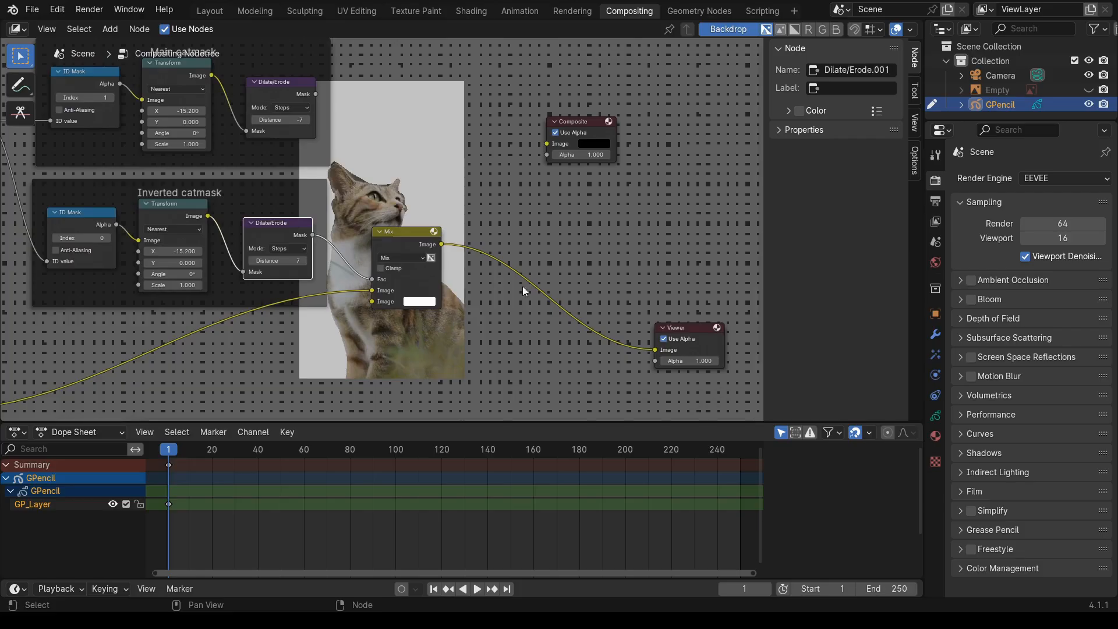
mouse_move(500, 367)
middle_down()
mouse_move(502, 336)
mouse_move(489, 381)
middle_up()
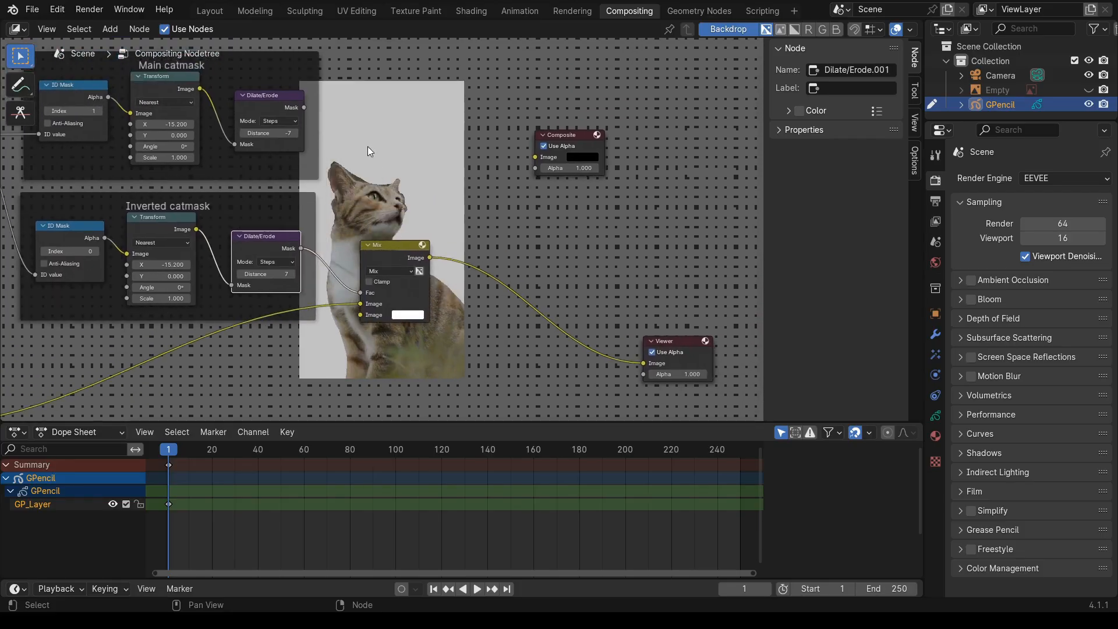
middle_drag(420, 218, 391, 239)
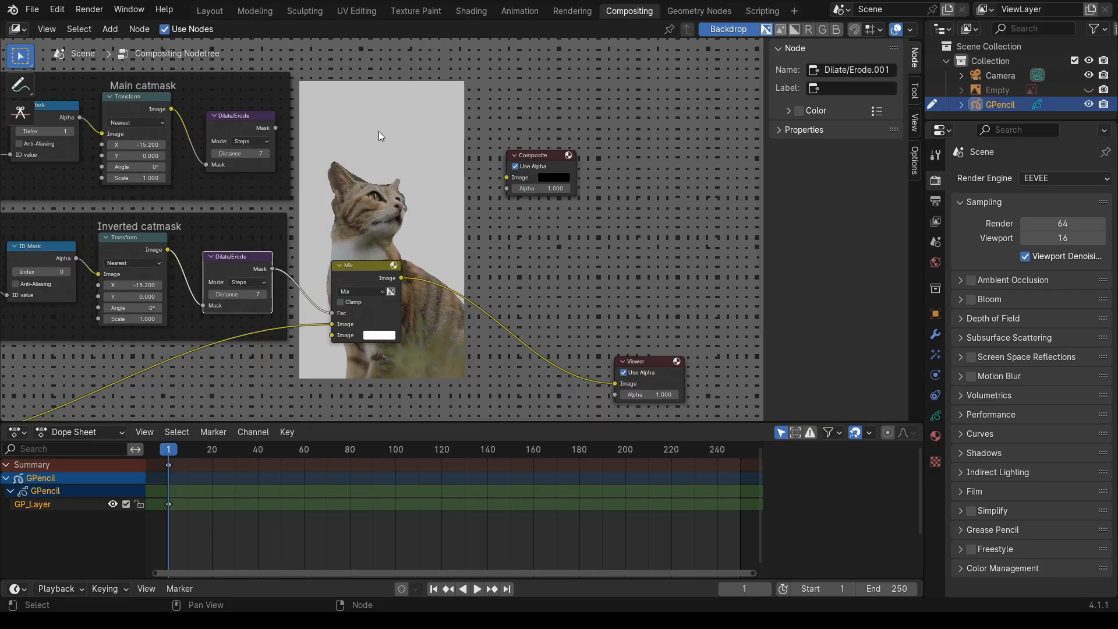
middle_drag(449, 349, 482, 289)
middle_drag(388, 300, 409, 295)
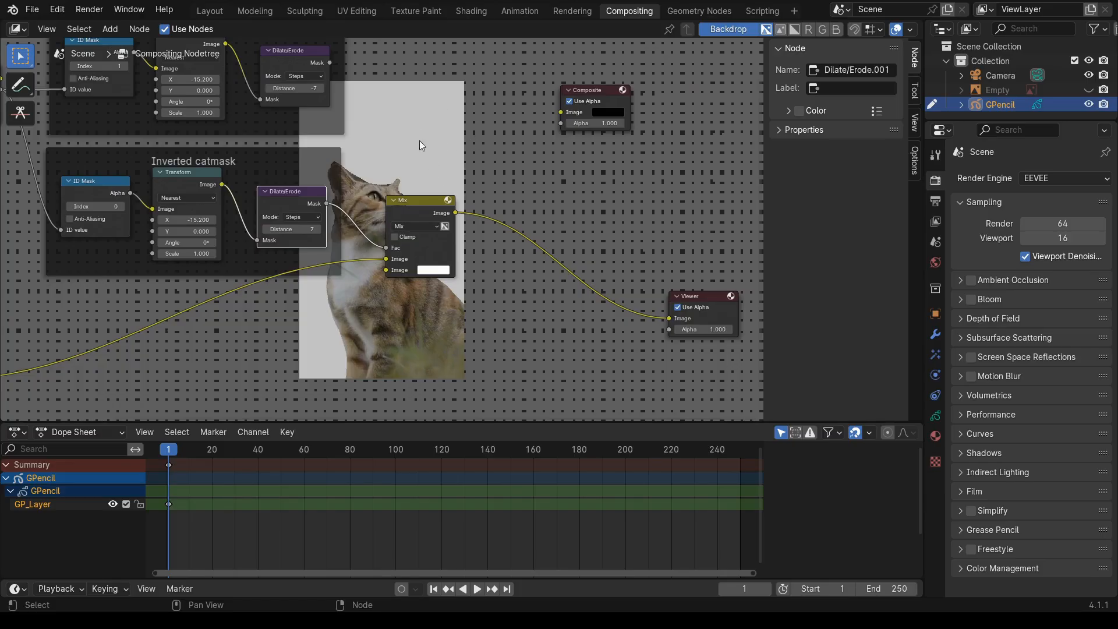
- Review the Mix node's Fac and Image connections and its second Image colour without changing them
middle_drag(422, 298, 652, 259)
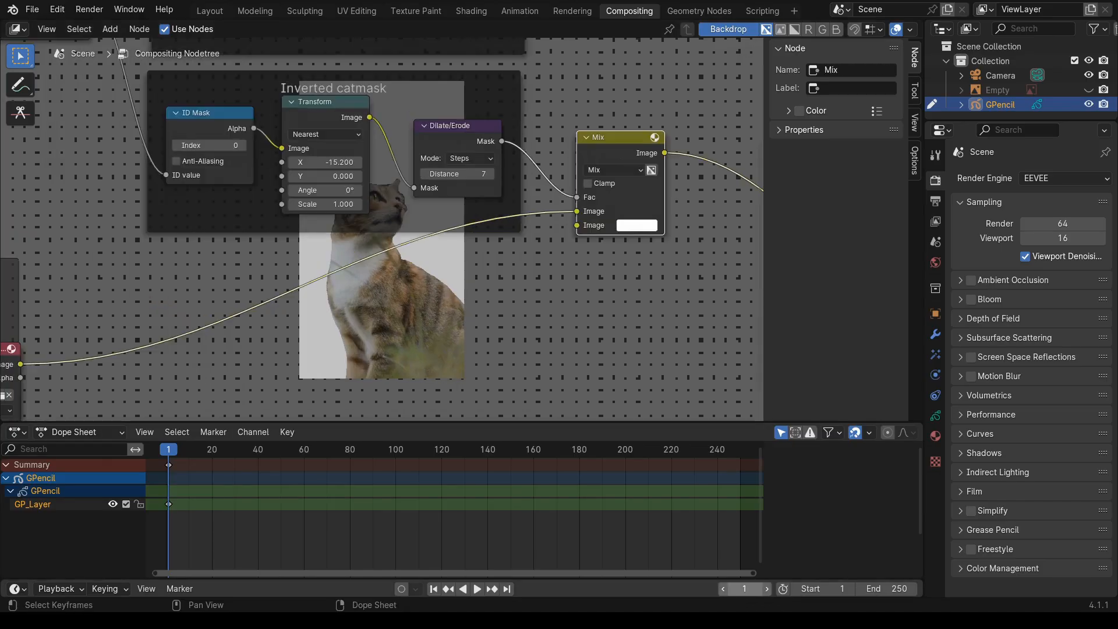
middle_drag(467, 298, 579, 365)
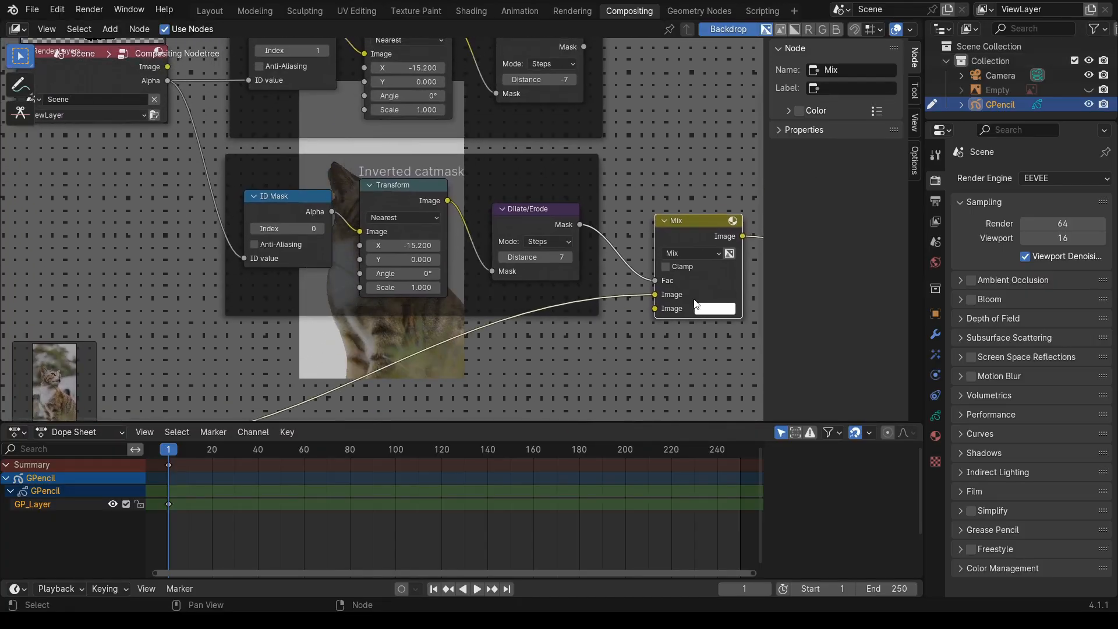
middle_drag(629, 324, 536, 277)
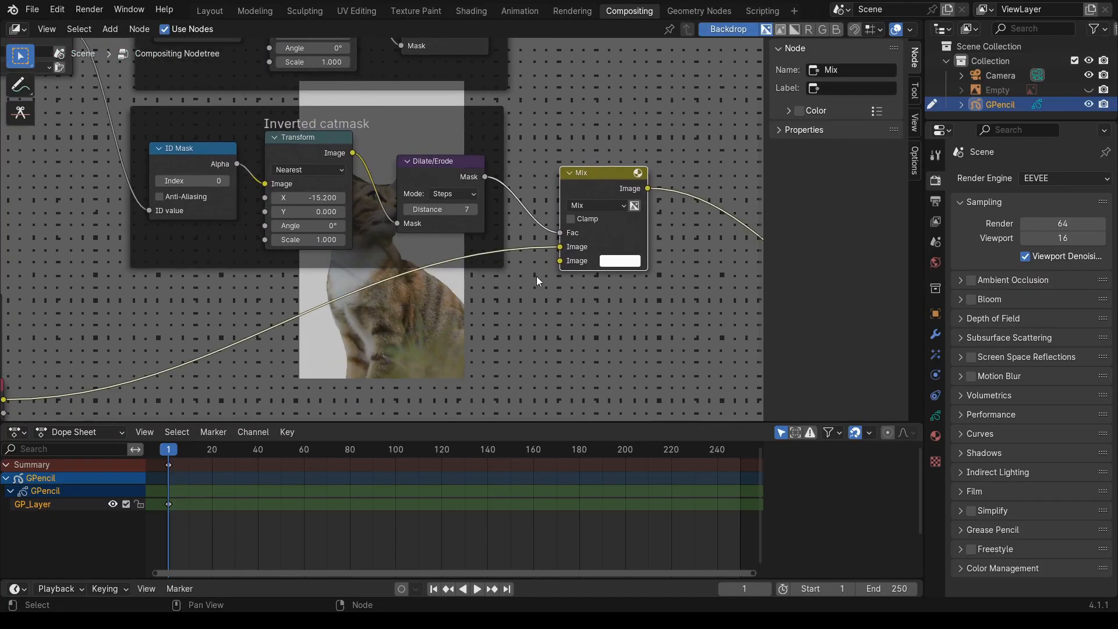
middle_drag(112, 367, 191, 322)
drag(625, 199, 641, 200)
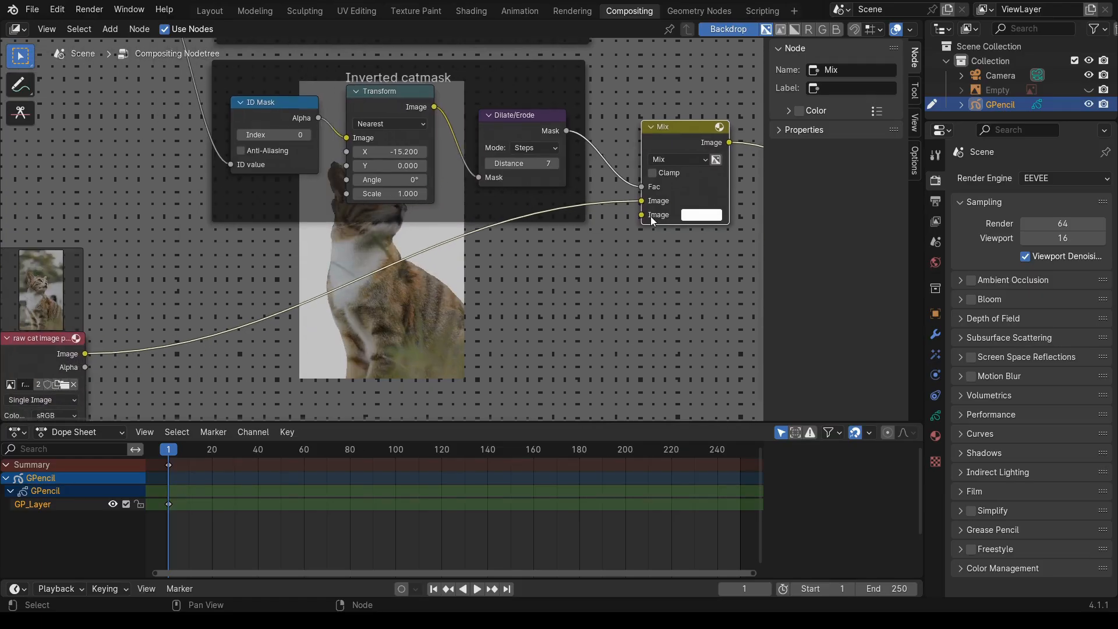
click(694, 213)
click(585, 322)
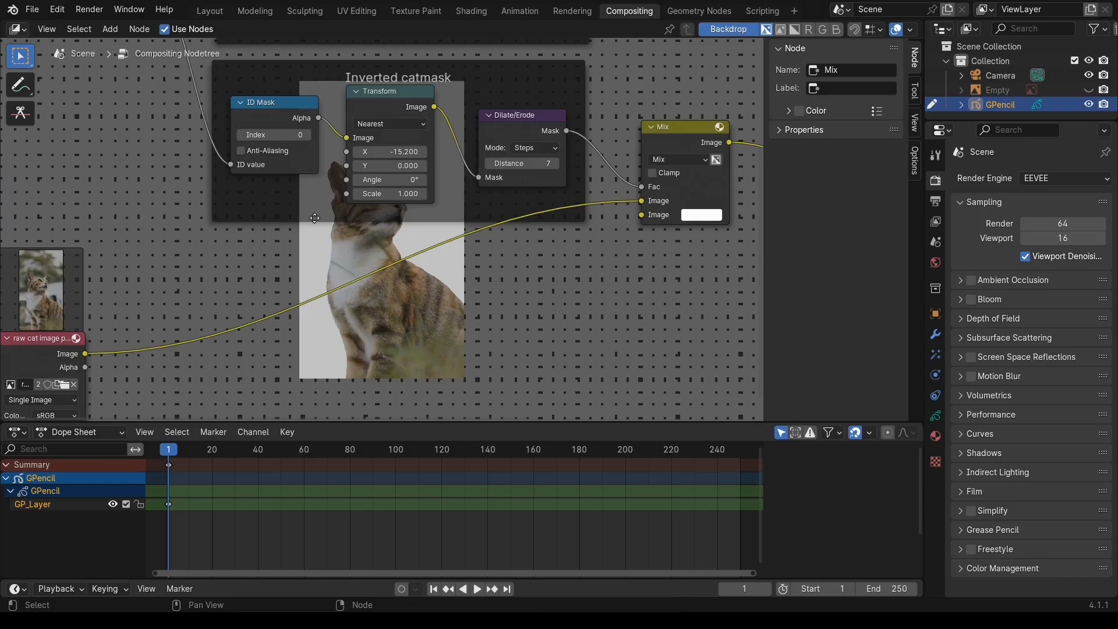
- Detach the Mix node's Fac and output links so the inverted mask feeds the Viewer directly
middle_drag(652, 303, 621, 359)
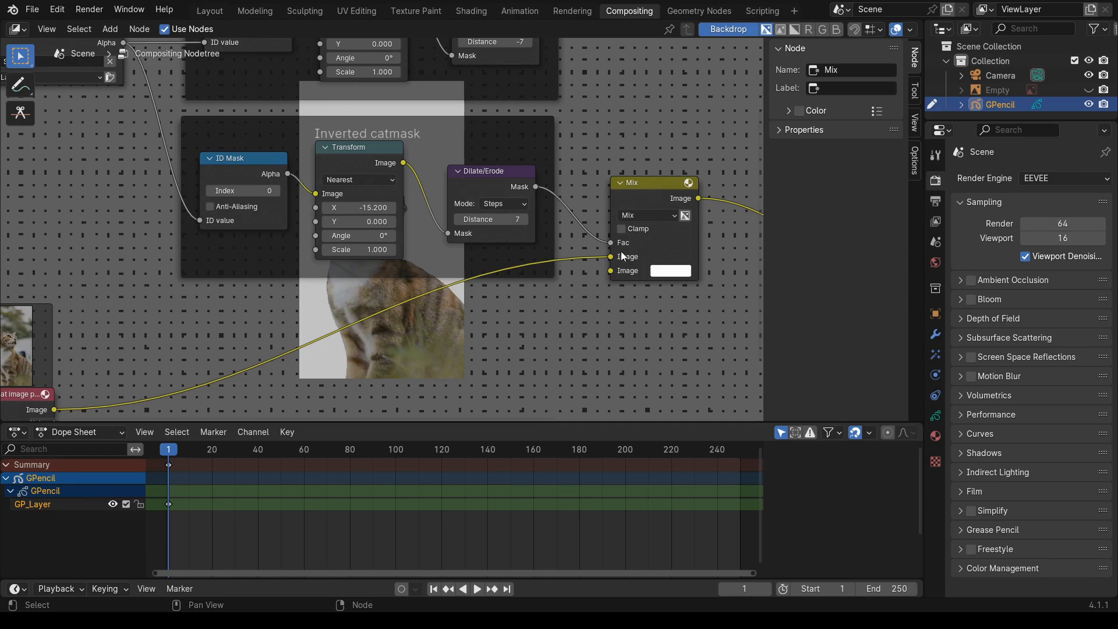
drag(613, 243, 619, 332)
middle_drag(336, 372, 470, 423)
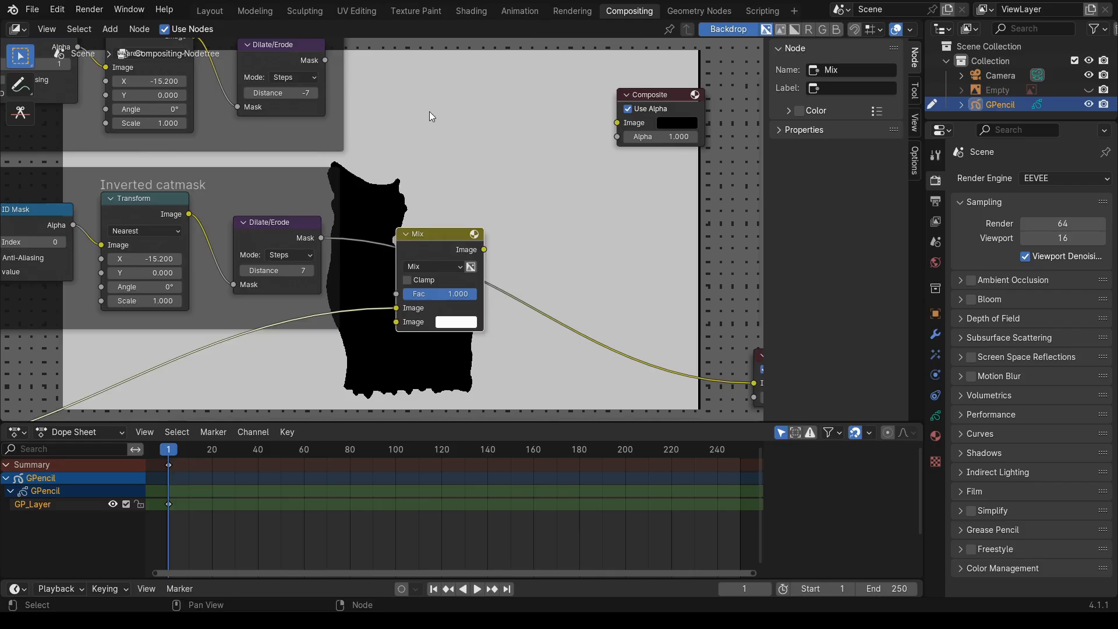
- Change the Mix node's second Image colour to a saturated blue
click(461, 322)
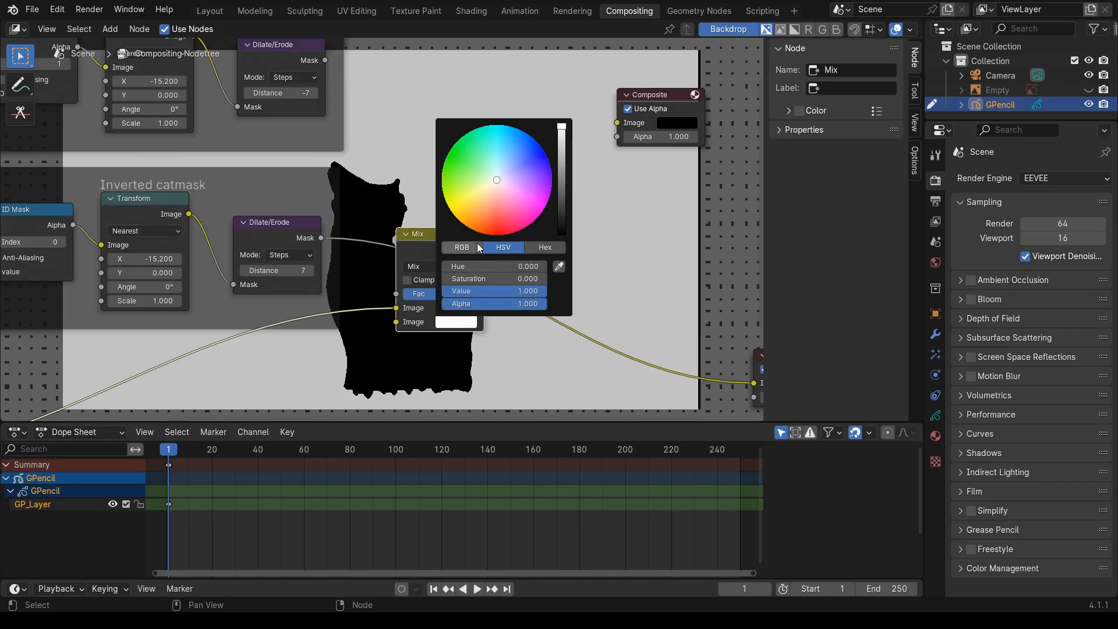
drag(496, 180, 534, 139)
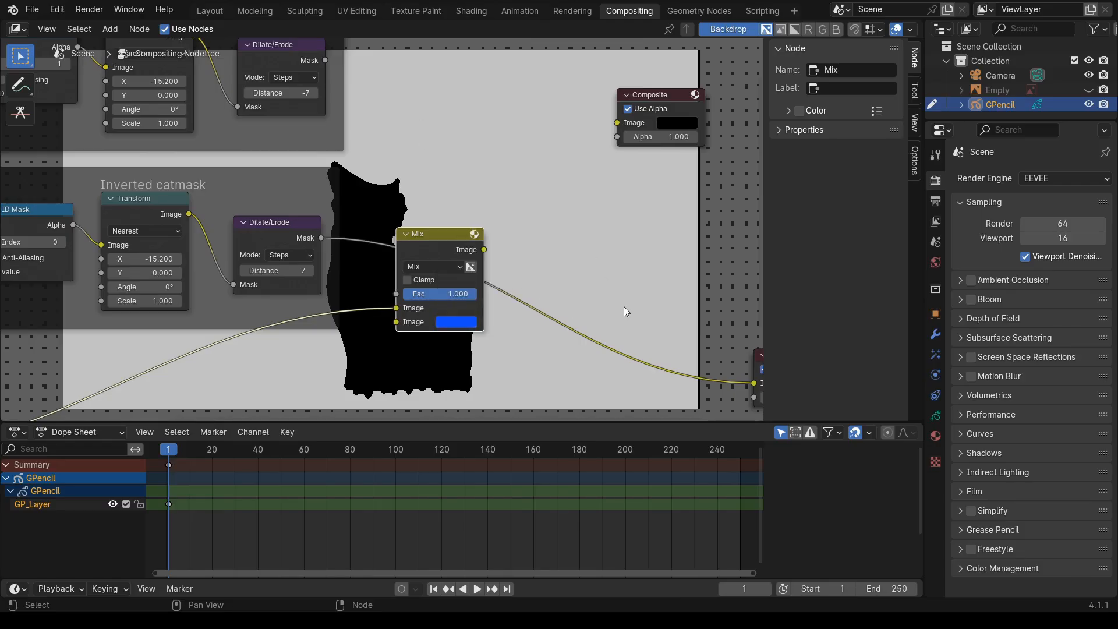
- Reposition the Mix node, then link the inverted Dilate/Erode Mask to its Fac and its Image output to the Viewer
drag(450, 245, 431, 325)
middle_drag(518, 358, 509, 249)
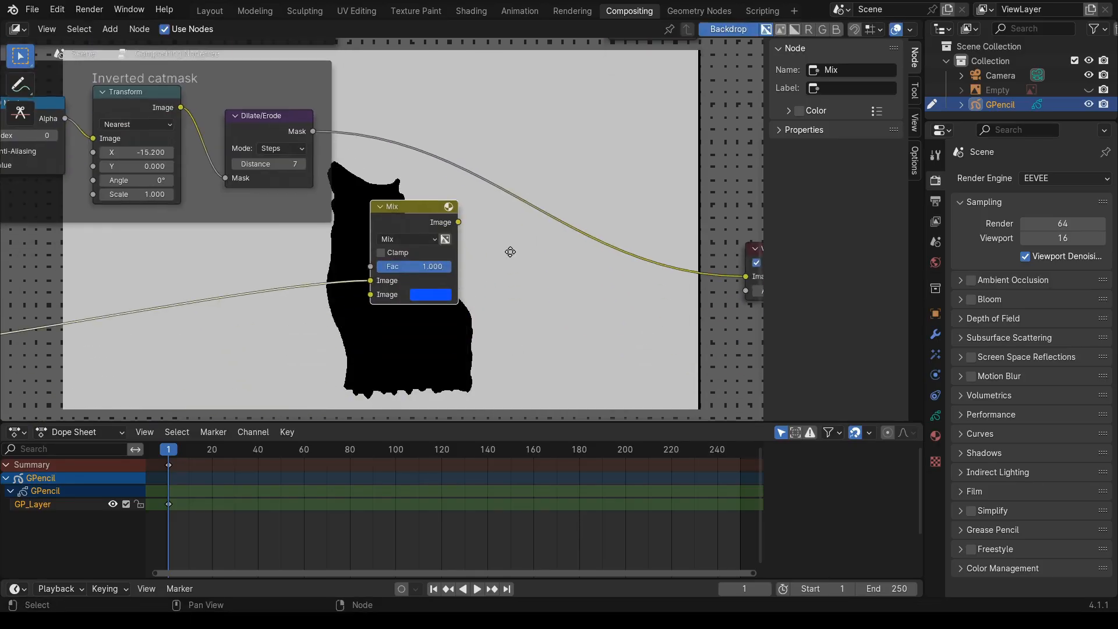
drag(416, 207, 469, 222)
click(257, 117)
drag(312, 131, 423, 280)
drag(511, 237, 636, 269)
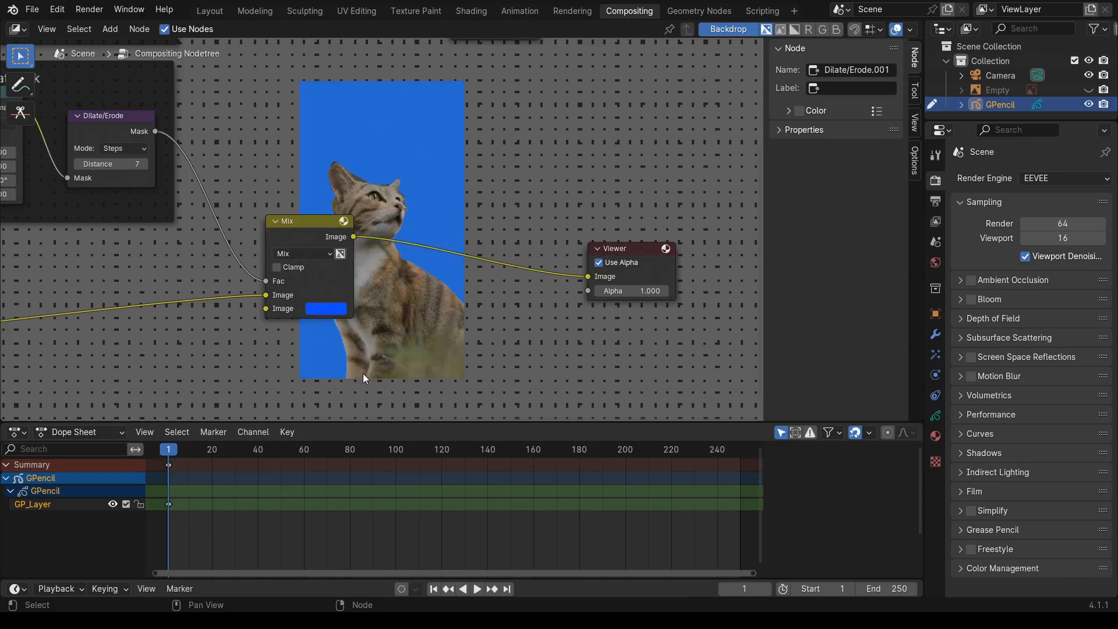
- Examine the cat against the blue fill along with the Mix node's colour and input sockets
middle_drag(362, 372, 552, 360)
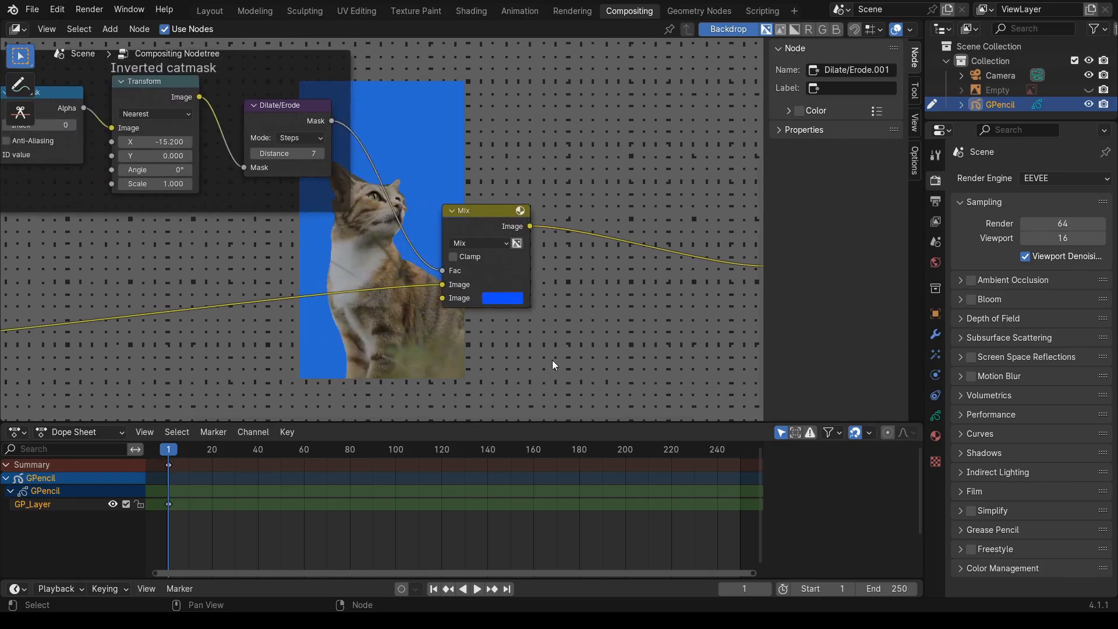
click(512, 301)
click(512, 301)
click(512, 302)
click(512, 302)
click(442, 298)
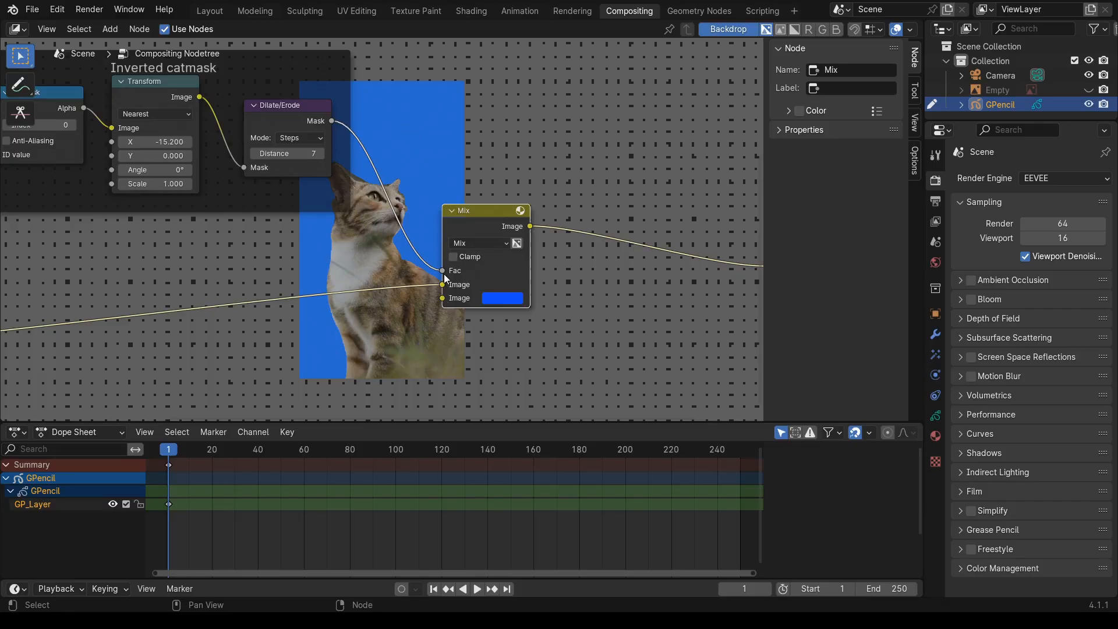
middle_drag(515, 350, 417, 362)
middle_drag(482, 381, 525, 374)
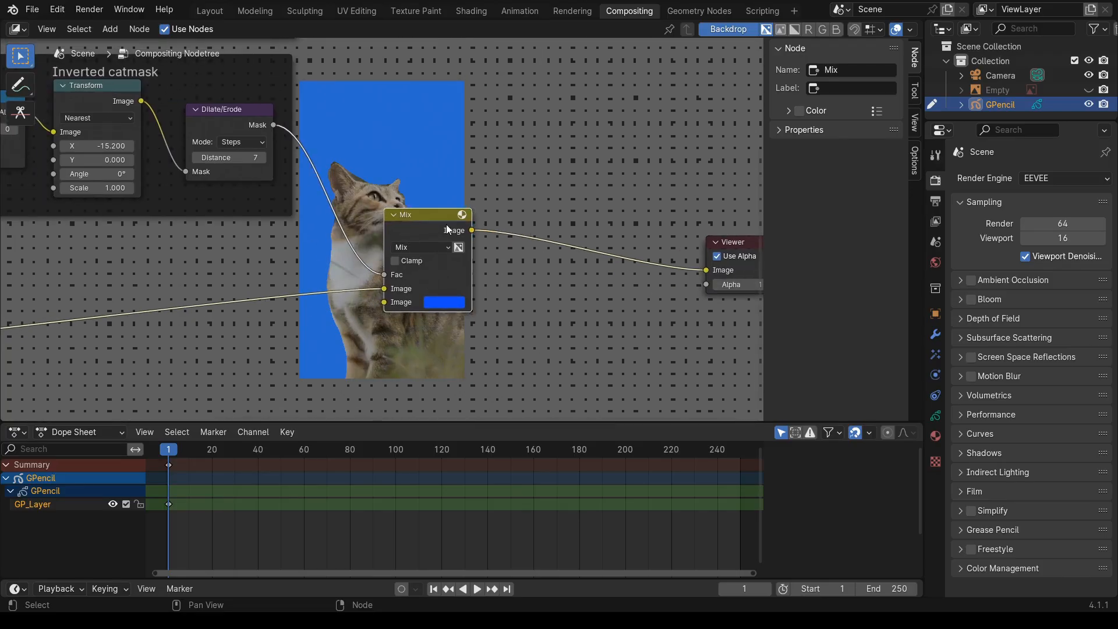
- Delete the Mix node and link the cat Image node's Image output directly to the Viewer
key(x)
middle_drag(378, 286, 540, 411)
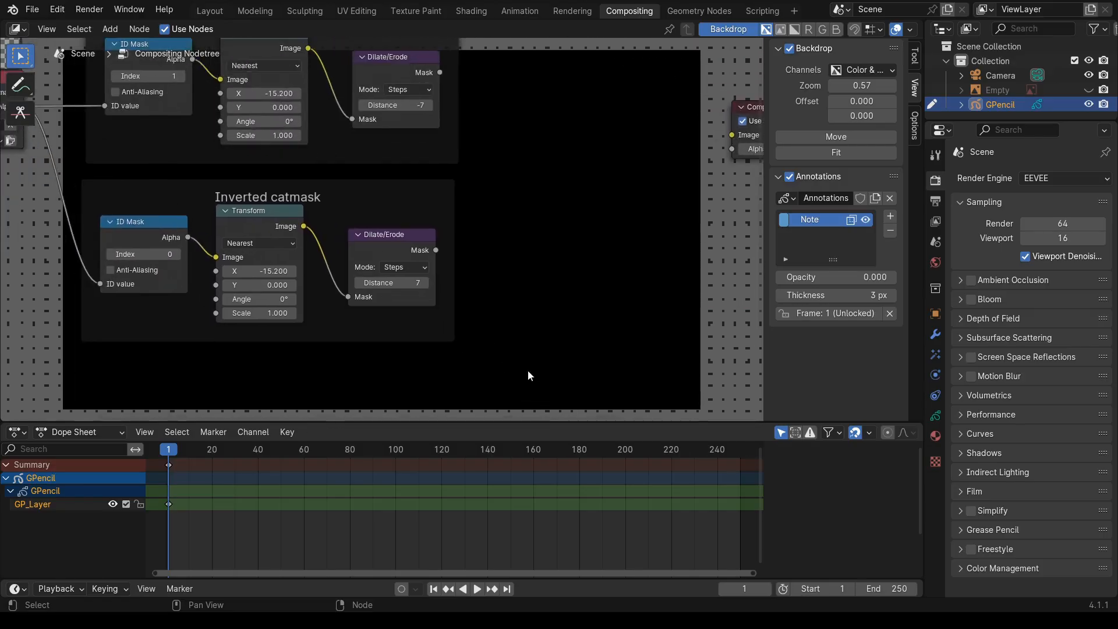
scroll(504, 320, down, 8)
middle_drag(351, 377, 343, 276)
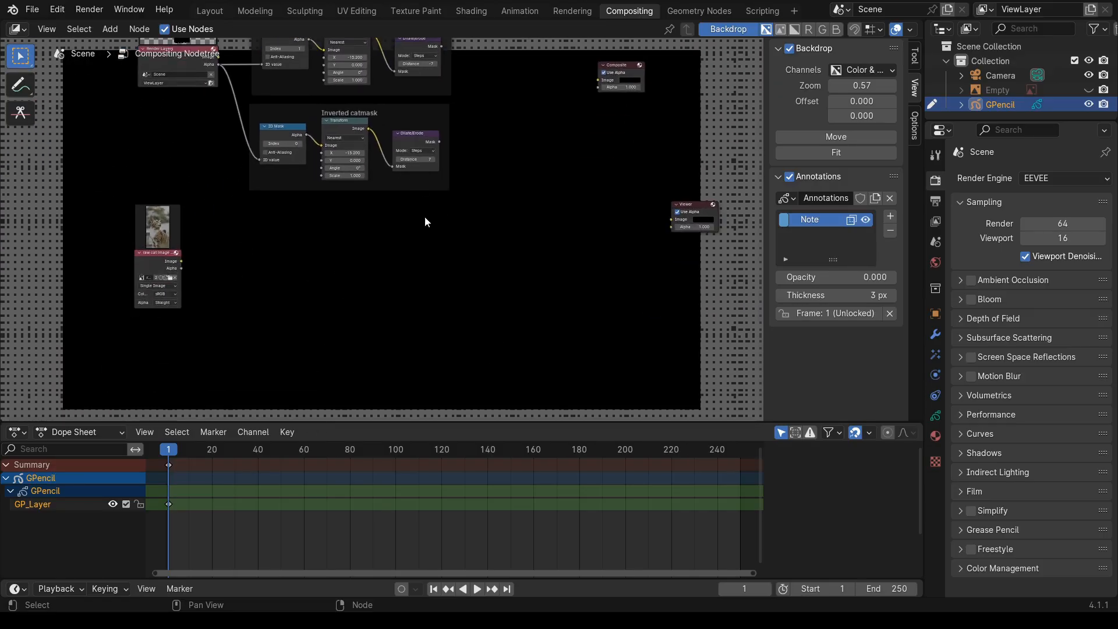
middle_drag(481, 245, 445, 325)
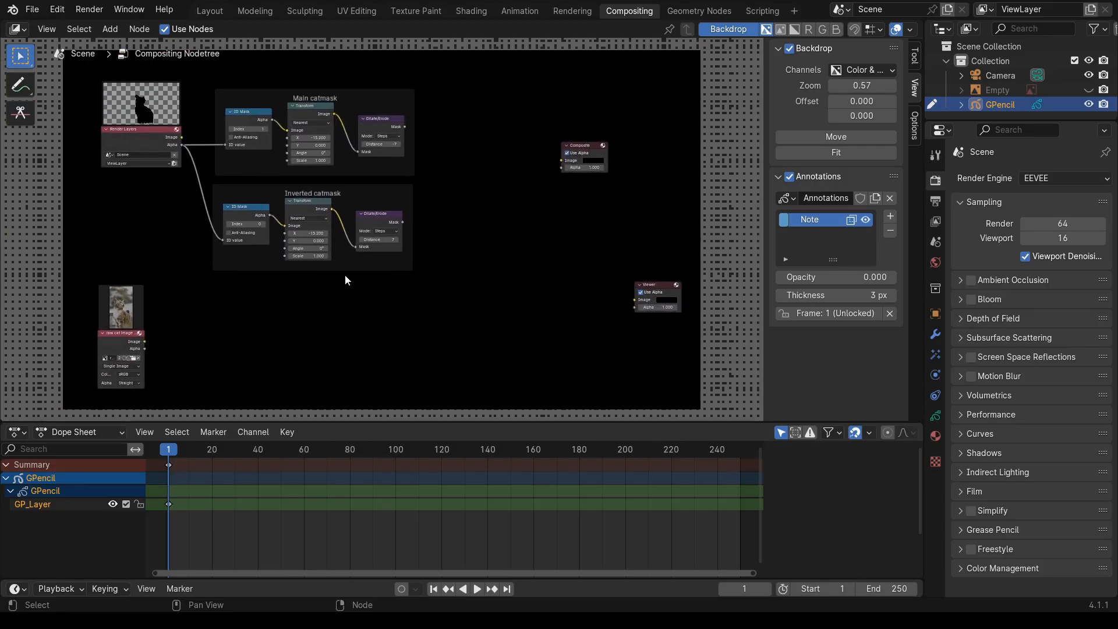
click(140, 335)
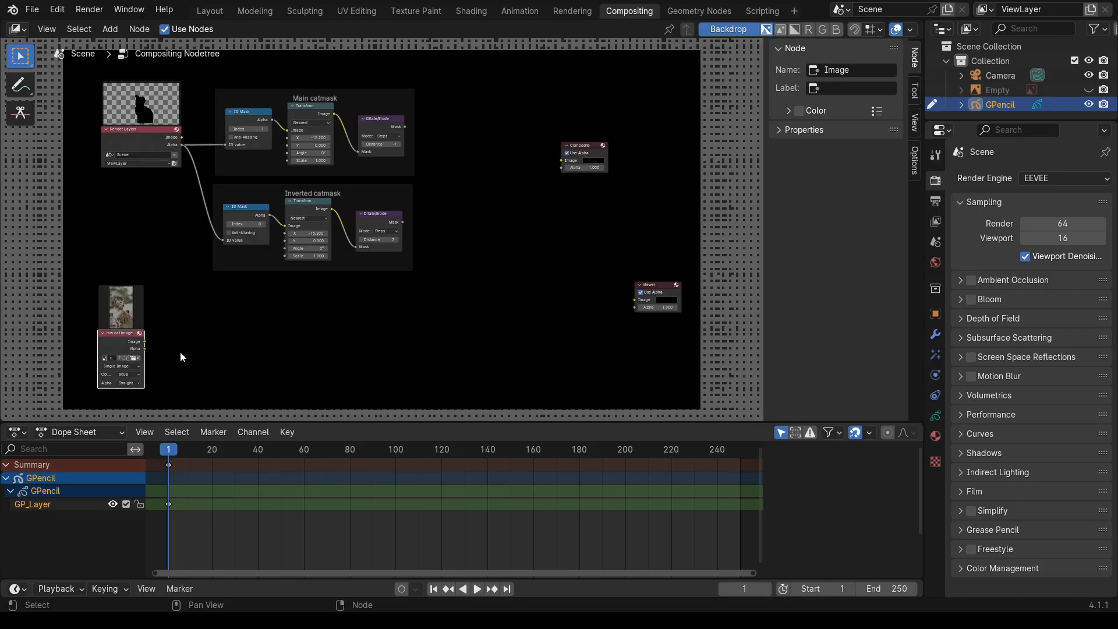
drag(145, 342, 557, 225)
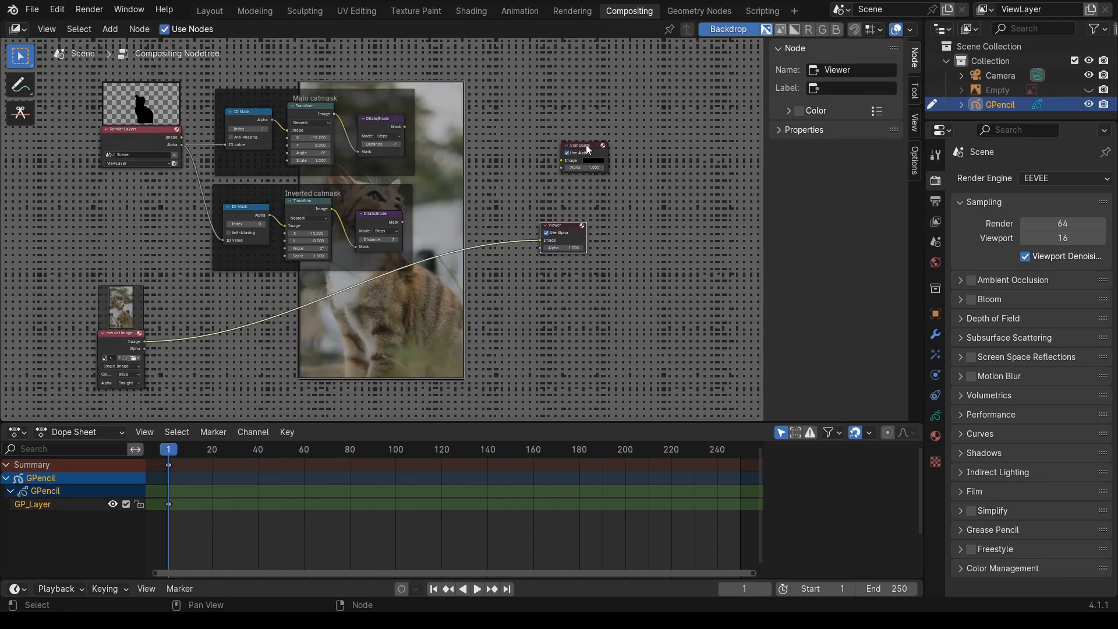
- Move the Composite and Viewer nodes nearer the catmask frames and lower the cat Image node, keeping the Viewer's Use Alpha enabled
drag(582, 147, 559, 152)
click(561, 231)
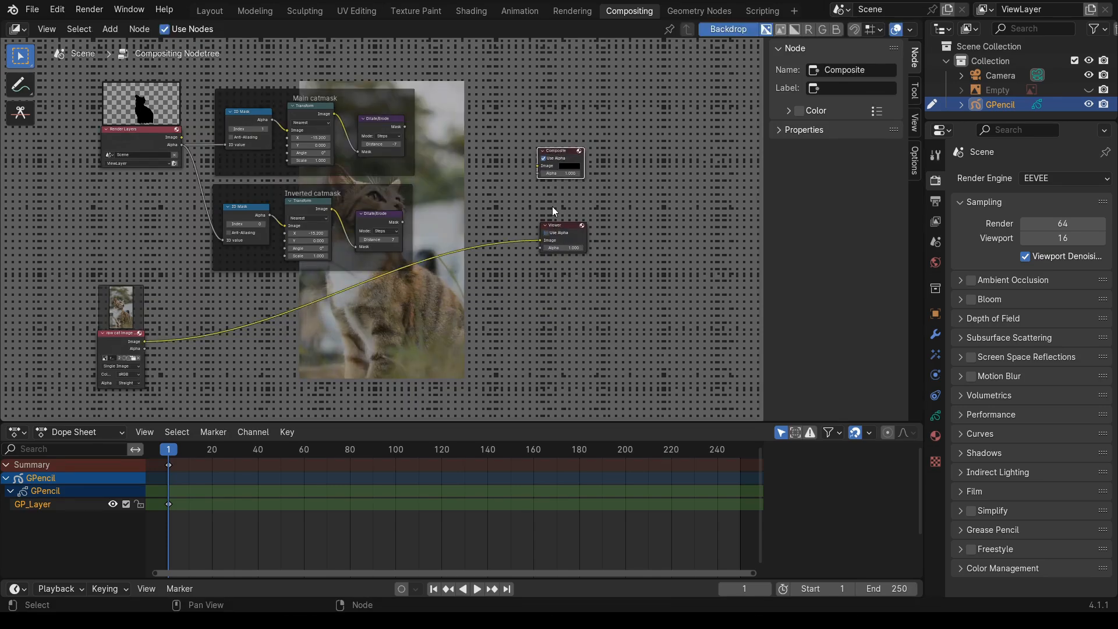
drag(563, 225, 556, 205)
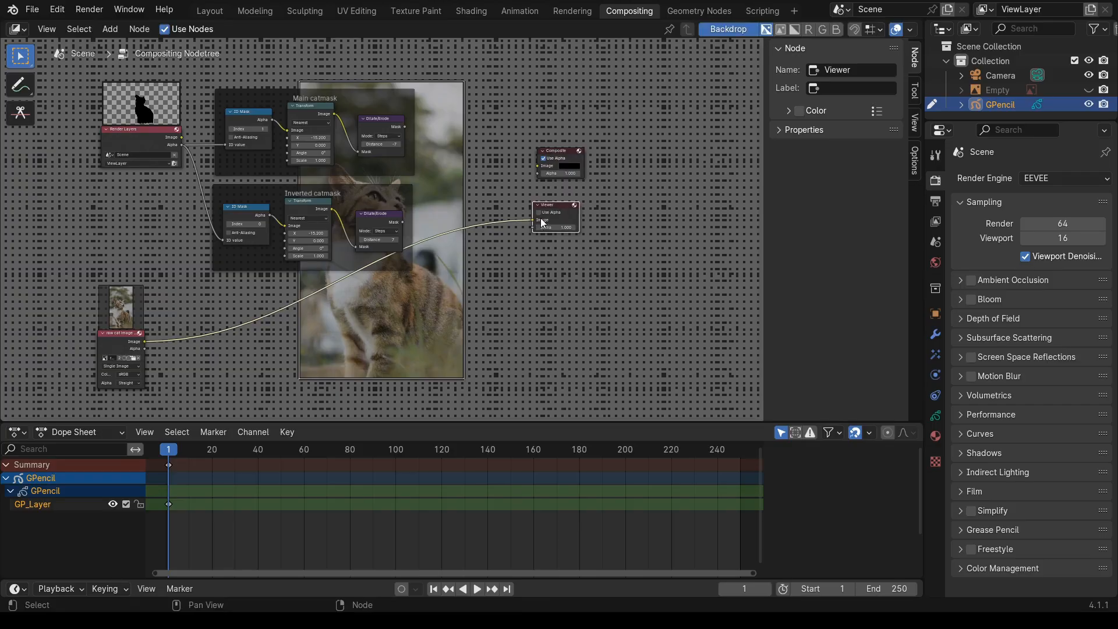
click(539, 213)
drag(120, 334, 121, 362)
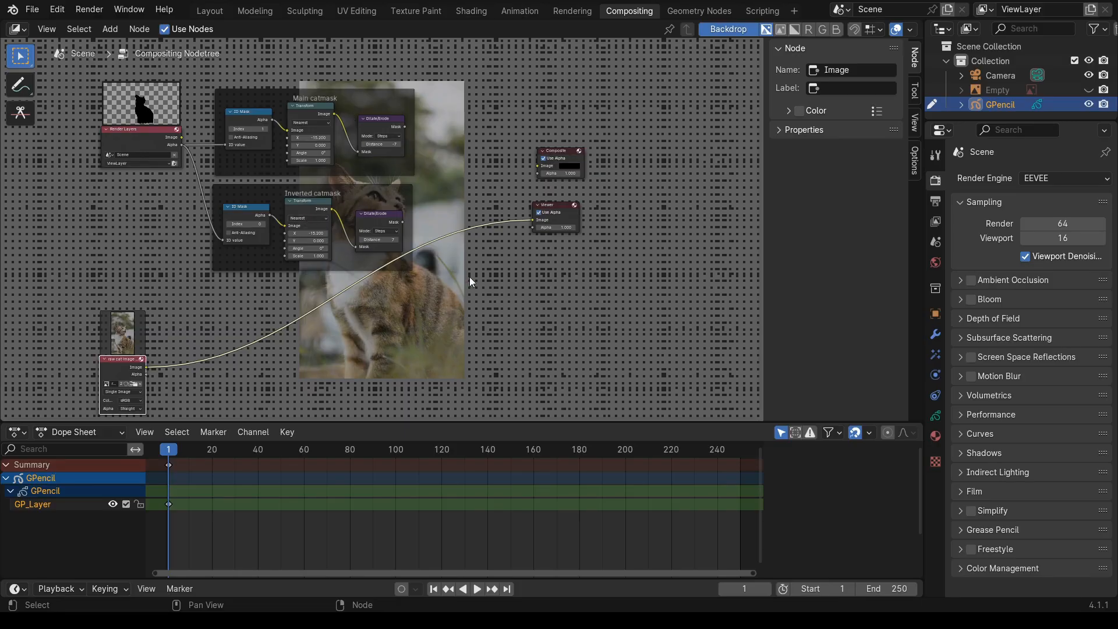
middle_drag(517, 308, 475, 225)
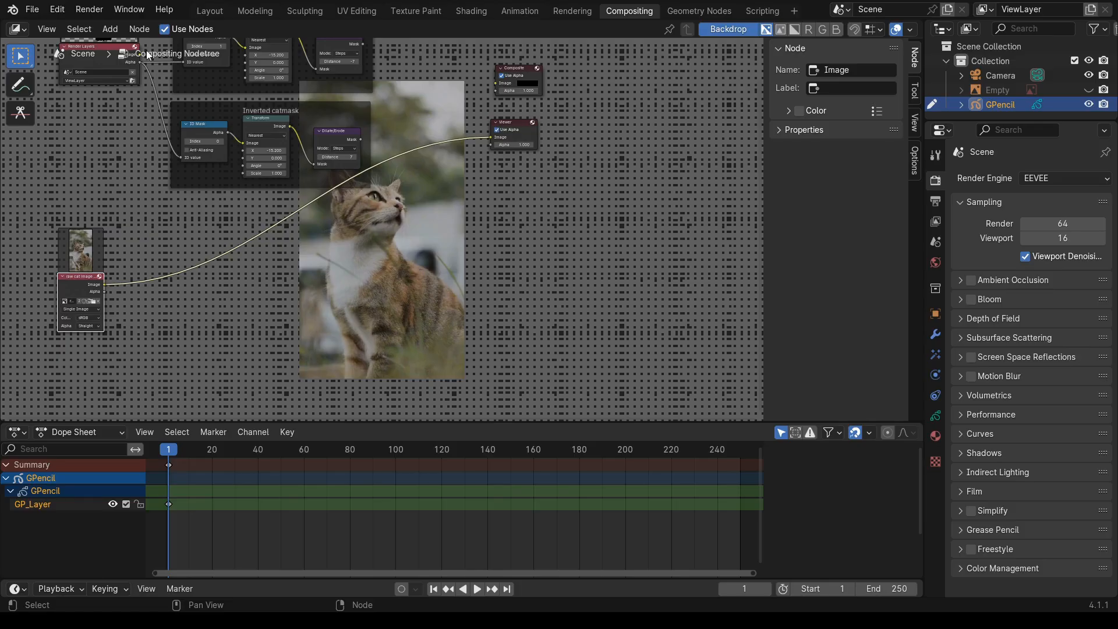
click(111, 29)
mouse_move(154, 177)
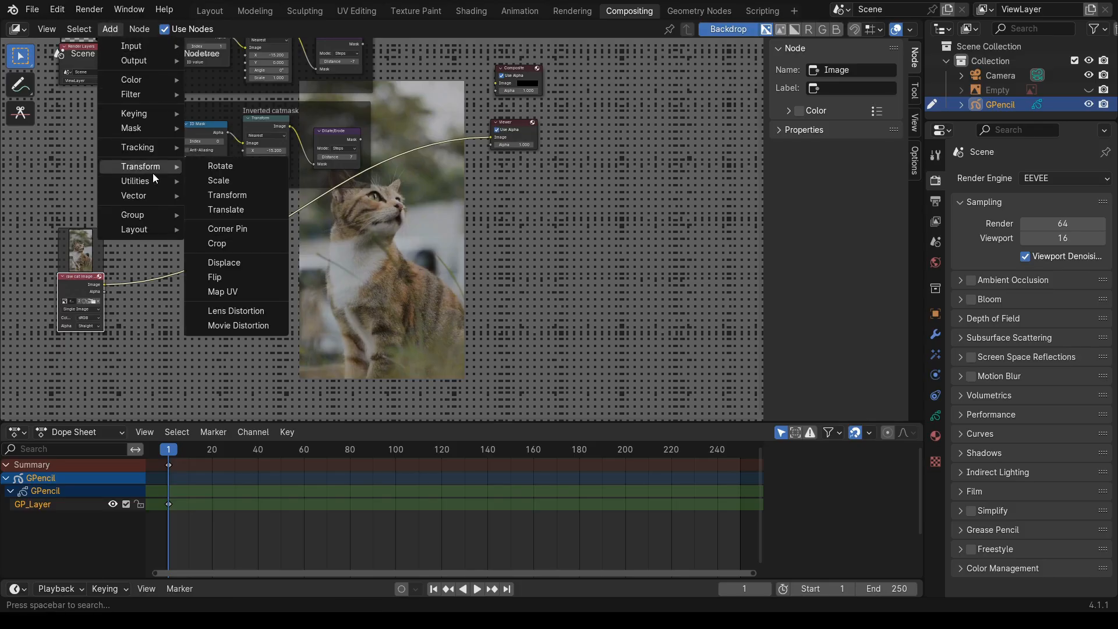
mouse_move(156, 130)
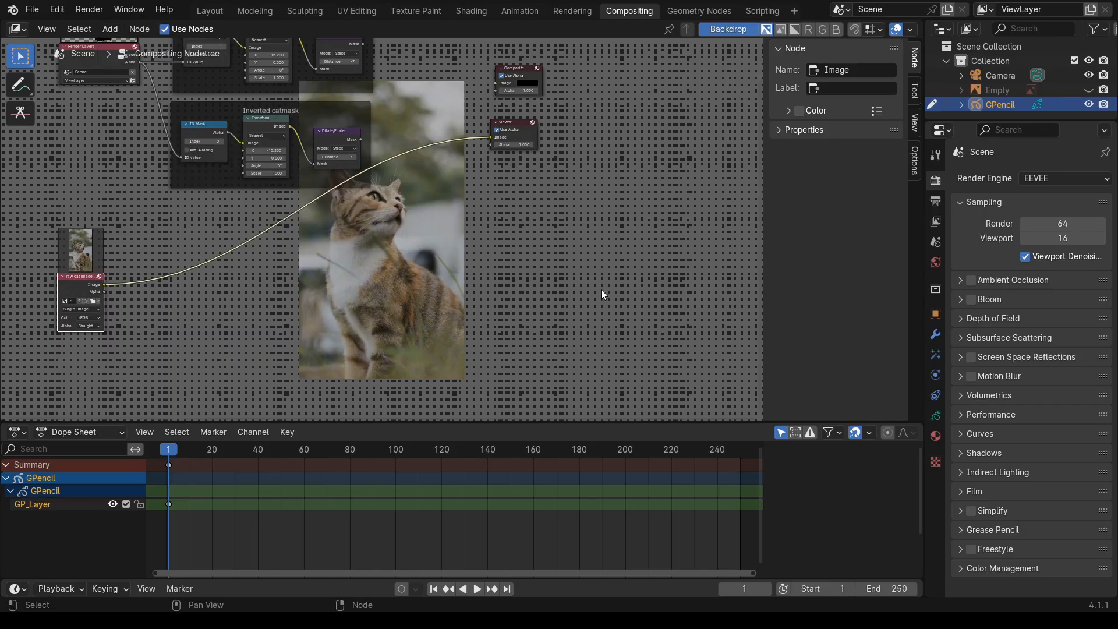
- Activate the Annotate tool and set the Note annotation layer's opacity to 1
middle_drag(601, 294, 306, 311)
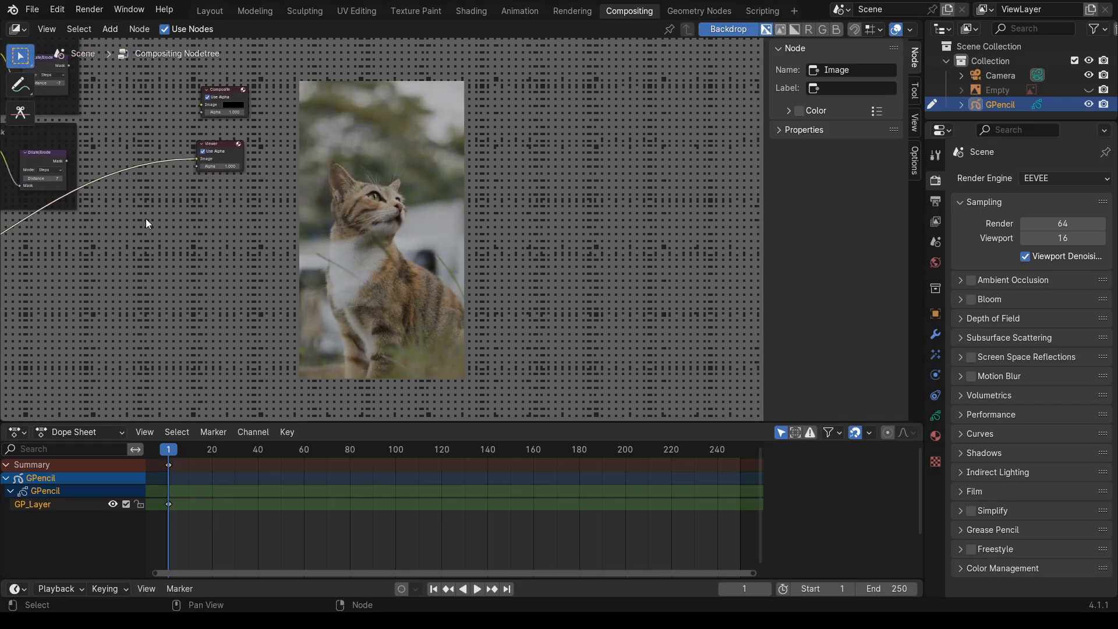
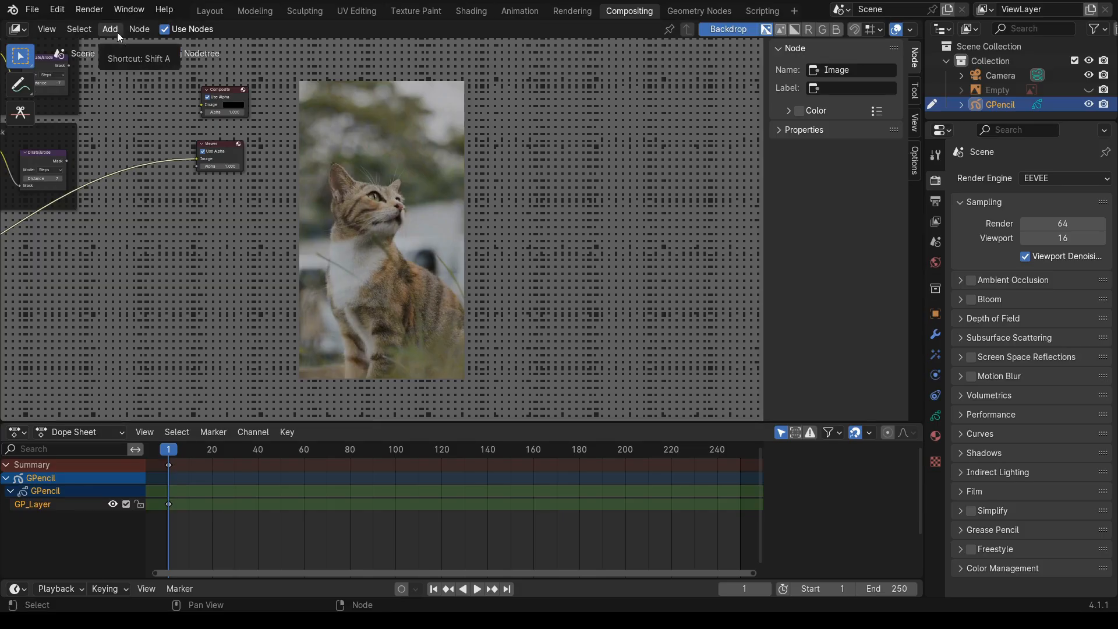
click(26, 82)
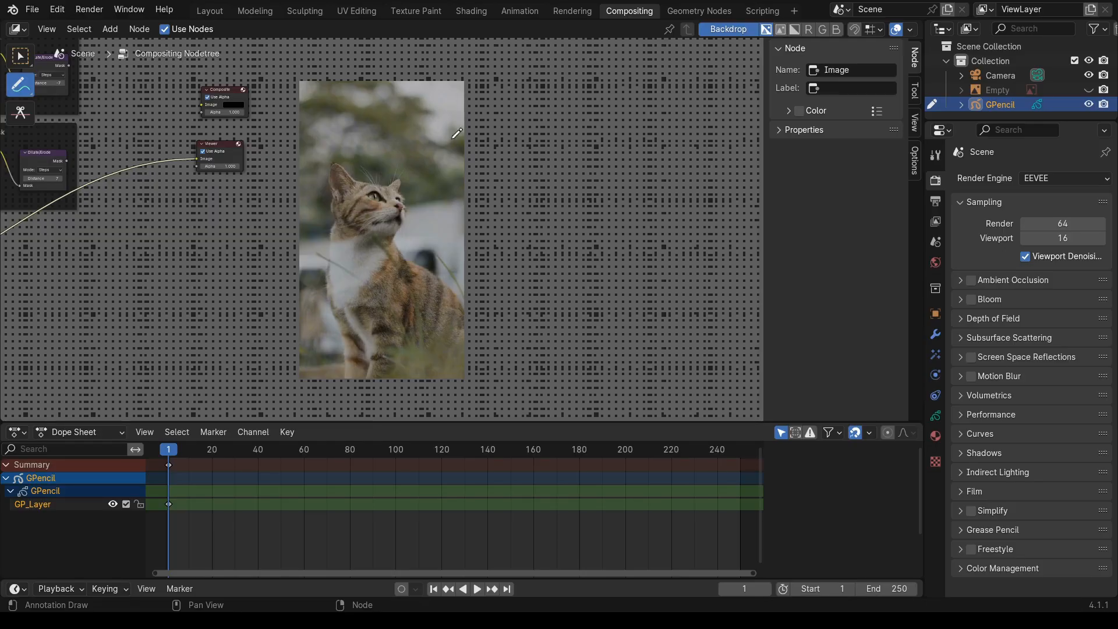
click(913, 93)
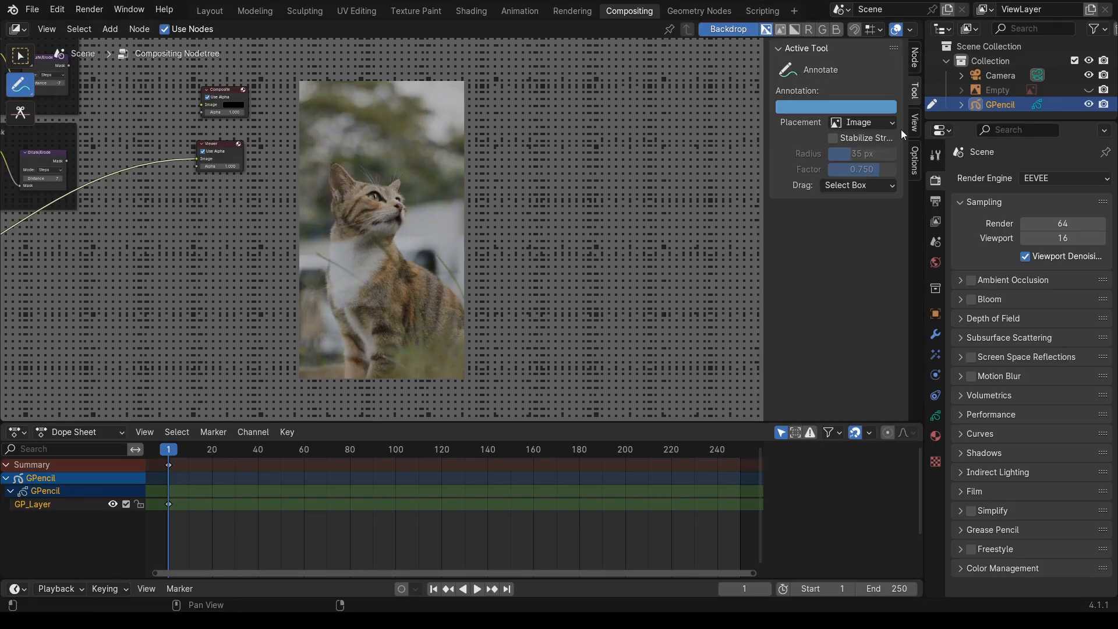
click(913, 125)
click(799, 276)
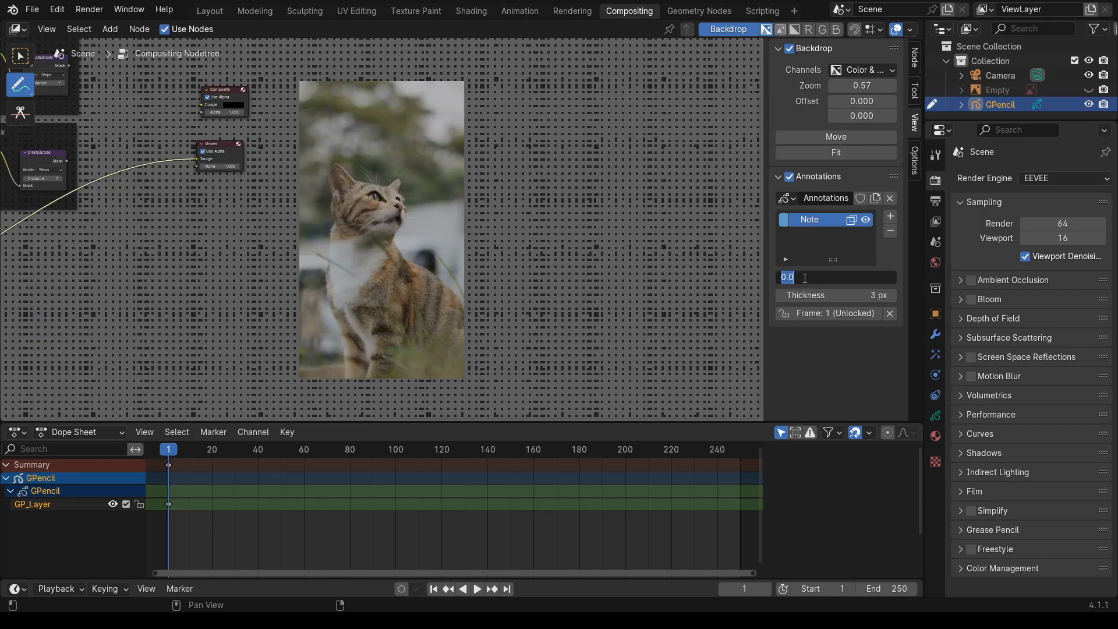
text(1)
key(Return)
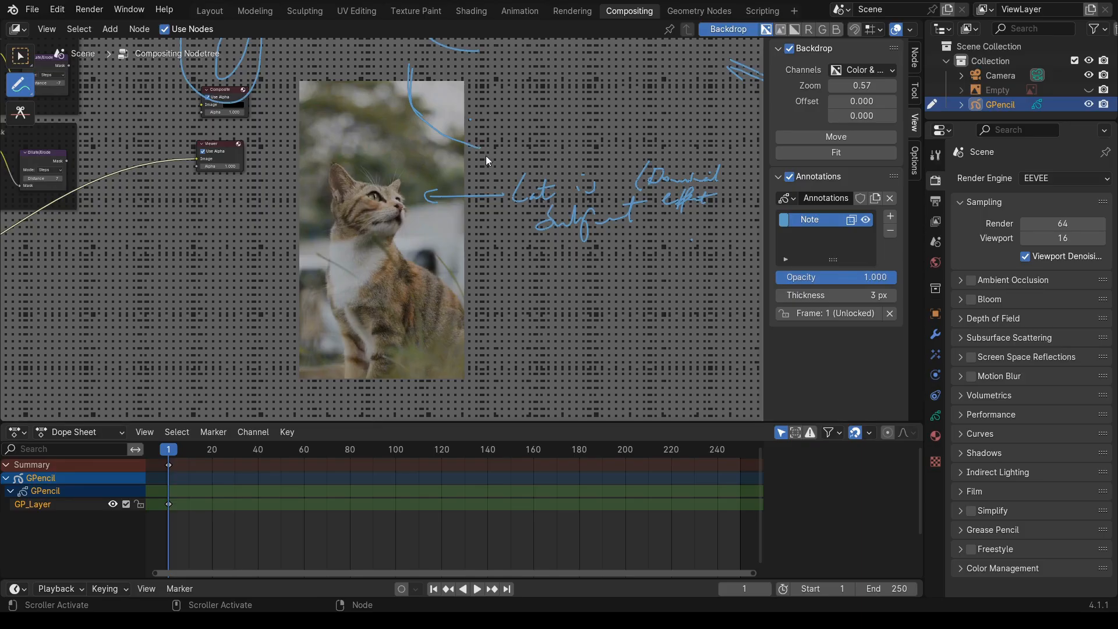
- Replace the old Note annotation layer with a new blank one, discarding a trial stroke
click(889, 233)
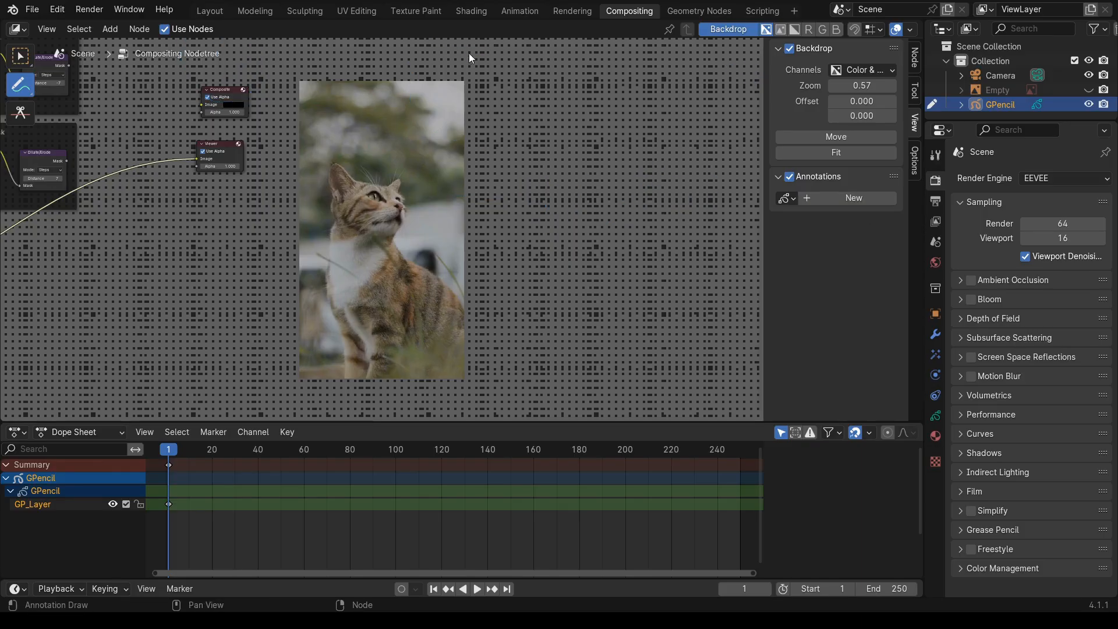
mouse_move(432, 65)
mouse_down()
mouse_move(428, 119)
mouse_move(474, 138)
mouse_move(438, 82)
mouse_up()
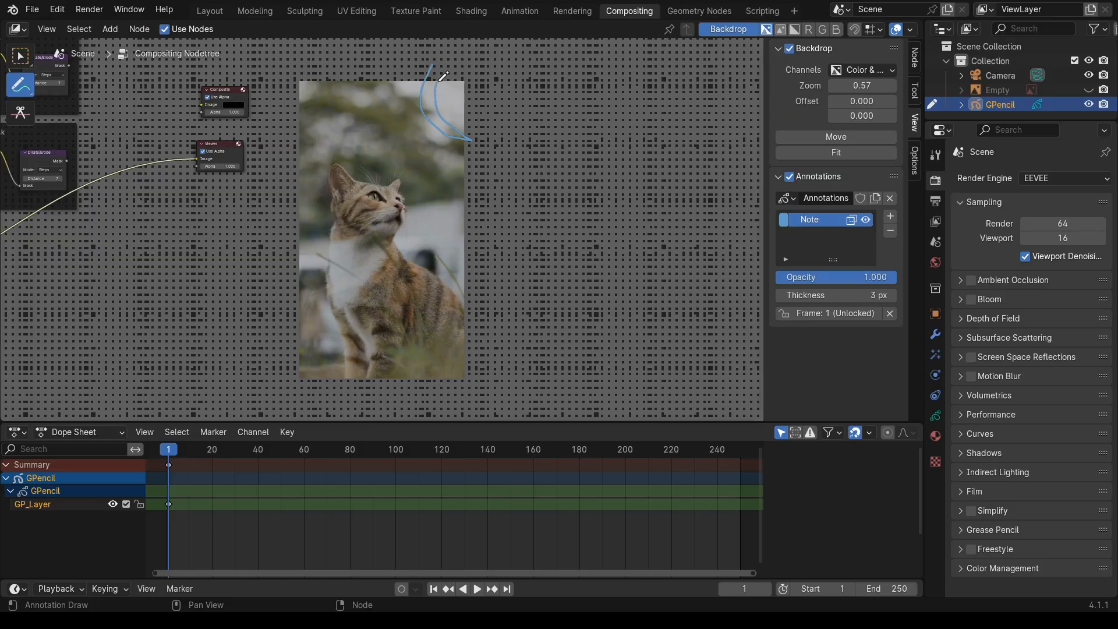
click(888, 233)
right_click(871, 197)
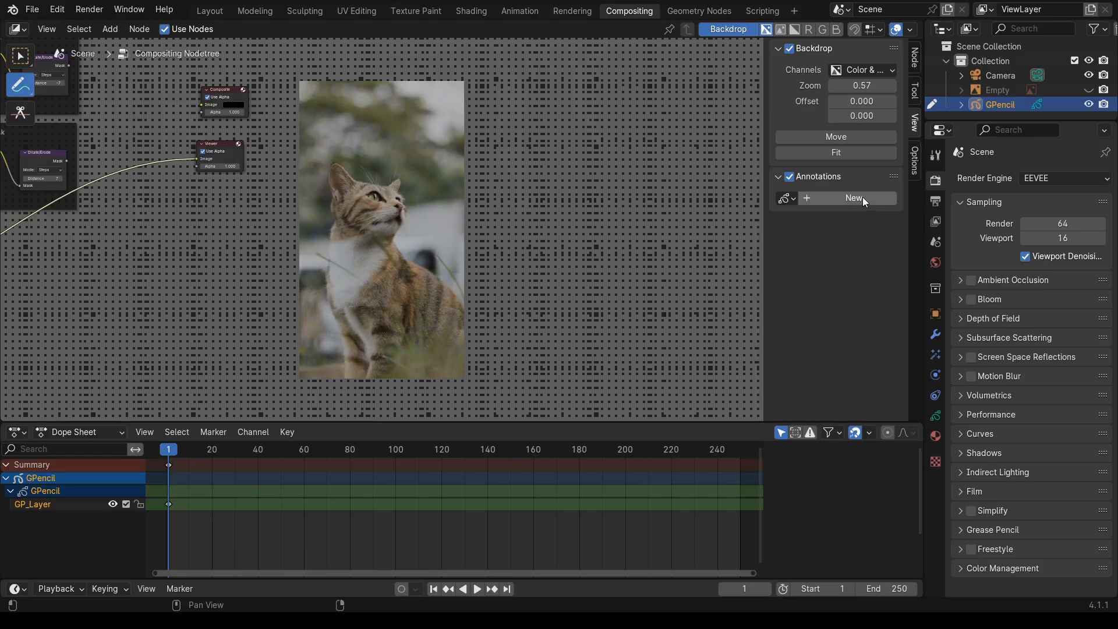
click(863, 198)
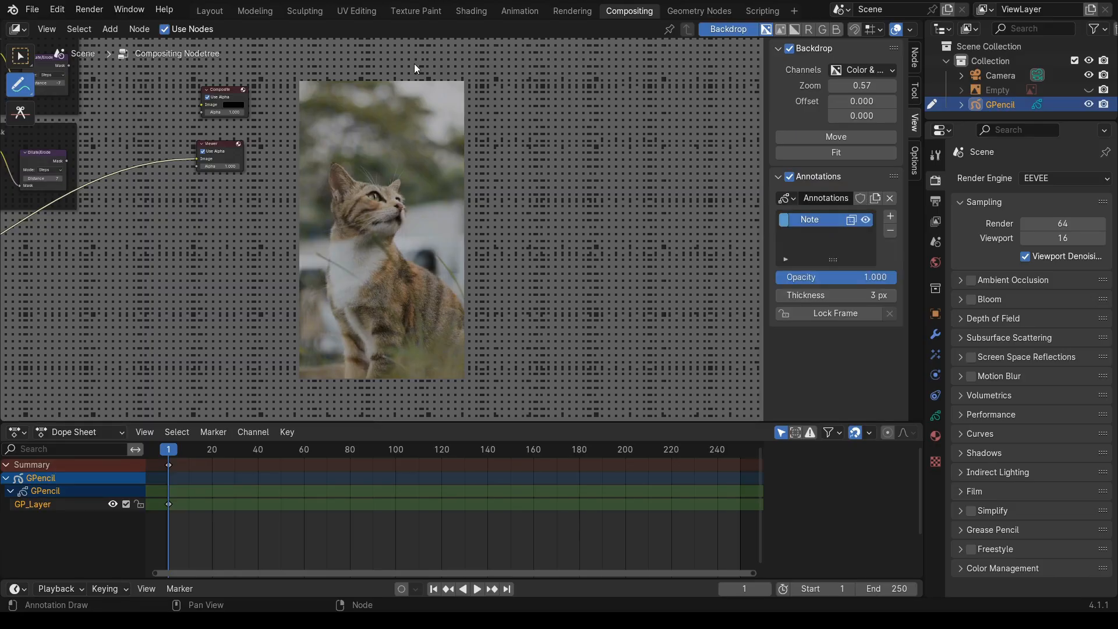
- Draw a curve around the cat photo's upper-right corner and handwrite a light label over it
mouse_move(414, 64)
mouse_down()
mouse_move(411, 93)
mouse_move(473, 145)
mouse_up()
drag(457, 84, 454, 107)
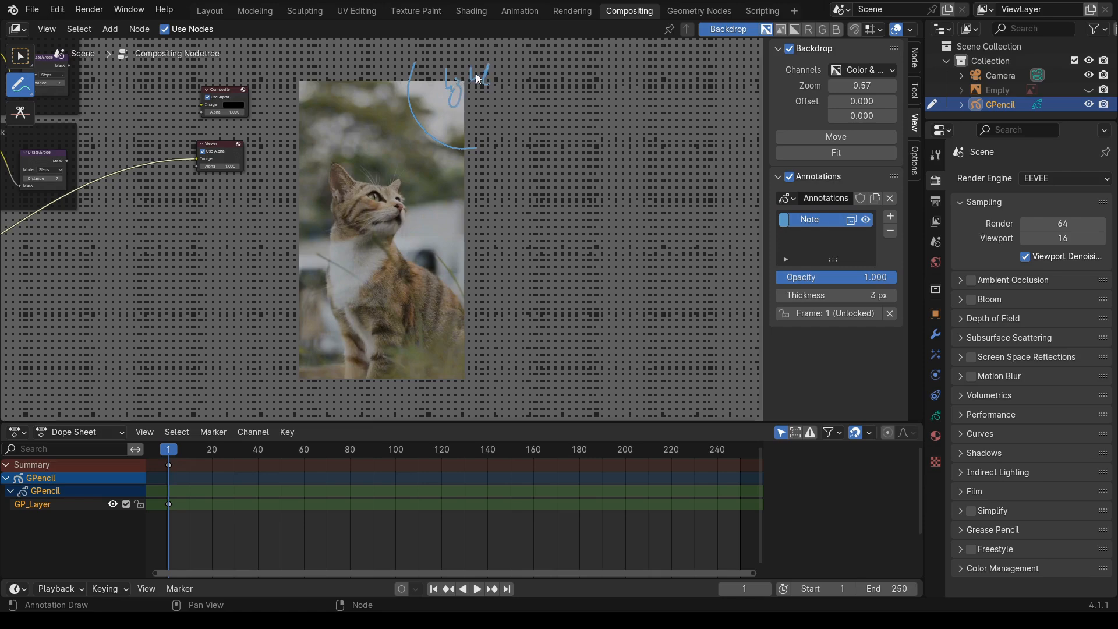
drag(502, 74, 543, 82)
- Annotate the cat with an arrow labelled "Subject of image" and draw a line to its chest from the photo's left side
drag(441, 334, 497, 338)
drag(433, 322, 436, 343)
mouse_move(511, 328)
mouse_down()
mouse_move(550, 346)
mouse_move(583, 326)
mouse_up()
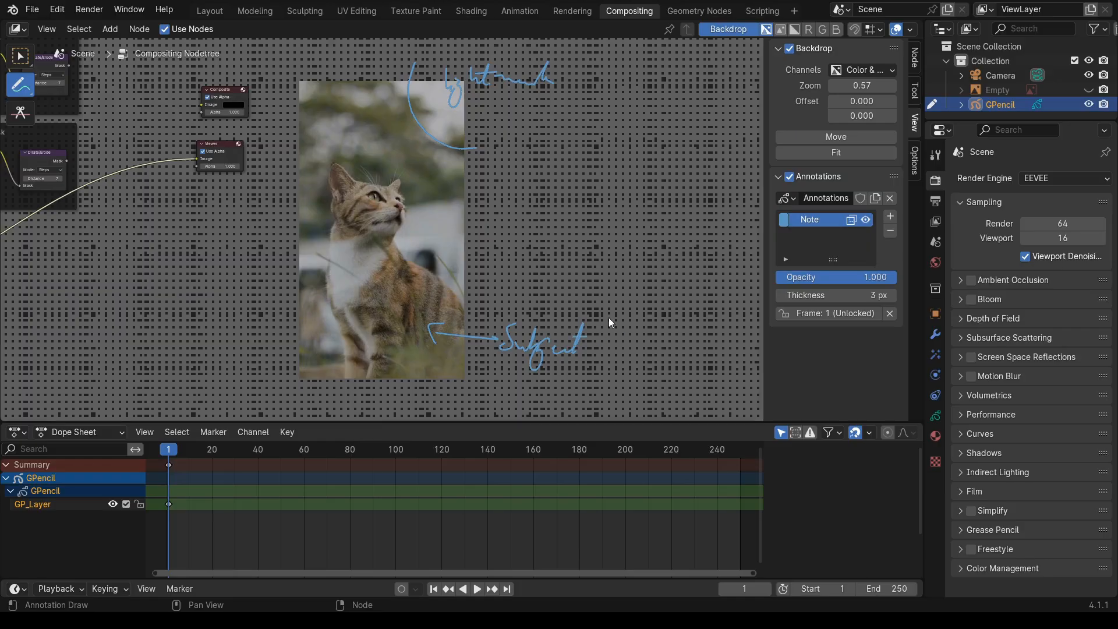
right_click(596, 338)
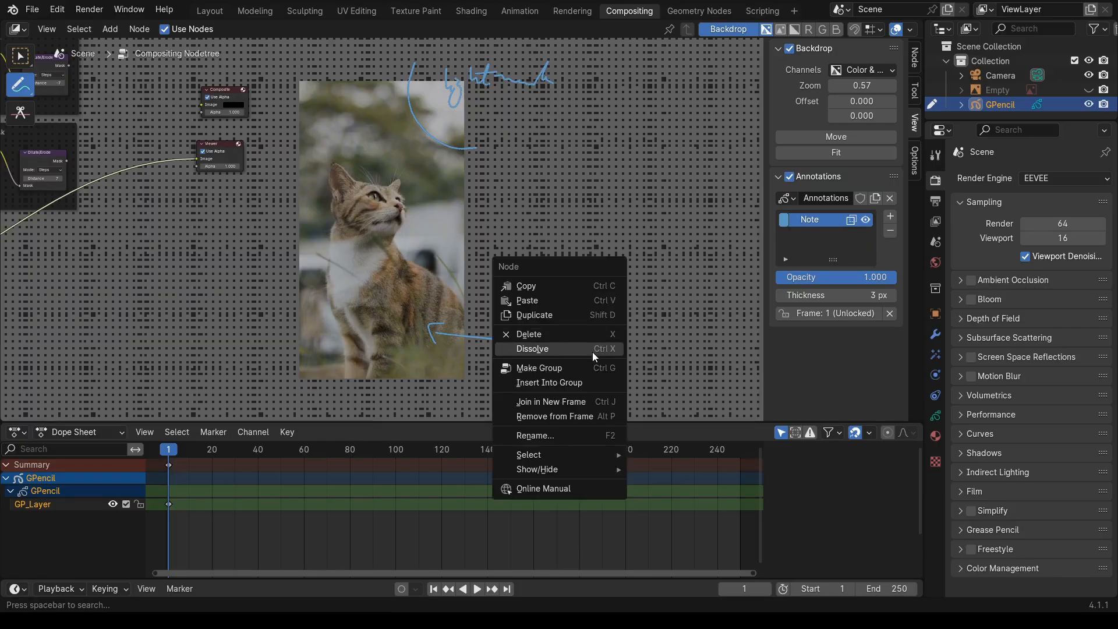
mouse_move(636, 332)
mouse_down()
mouse_move(623, 357)
mouse_move(650, 336)
mouse_move(731, 352)
mouse_up()
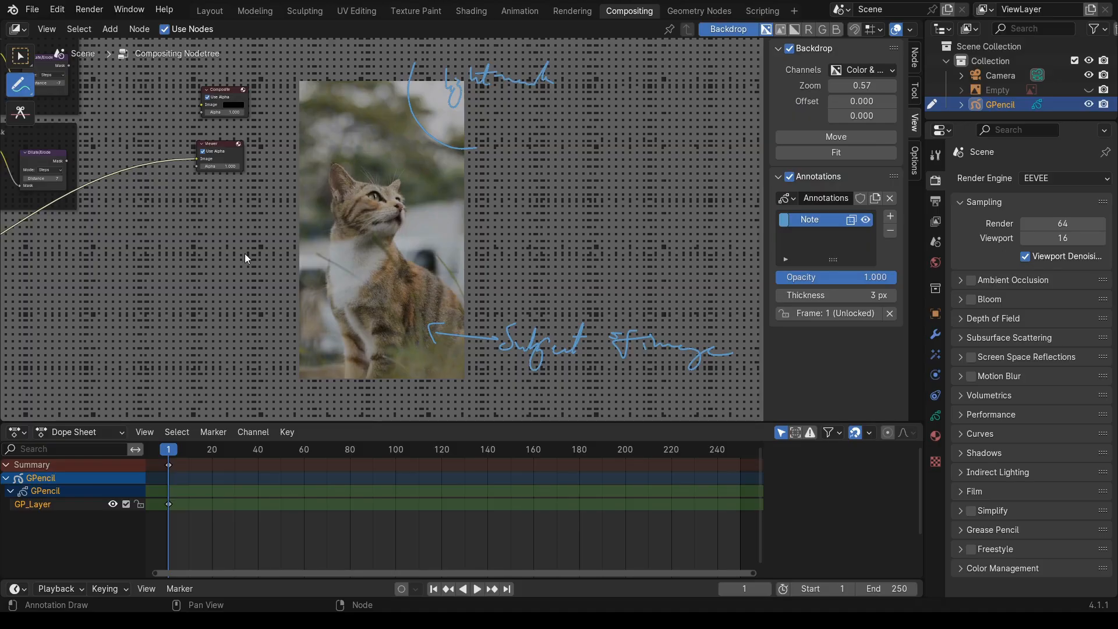
drag(245, 257, 318, 253)
- Set the Note annotation layer's opacity to 0 to hide the drawn notes
click(799, 274)
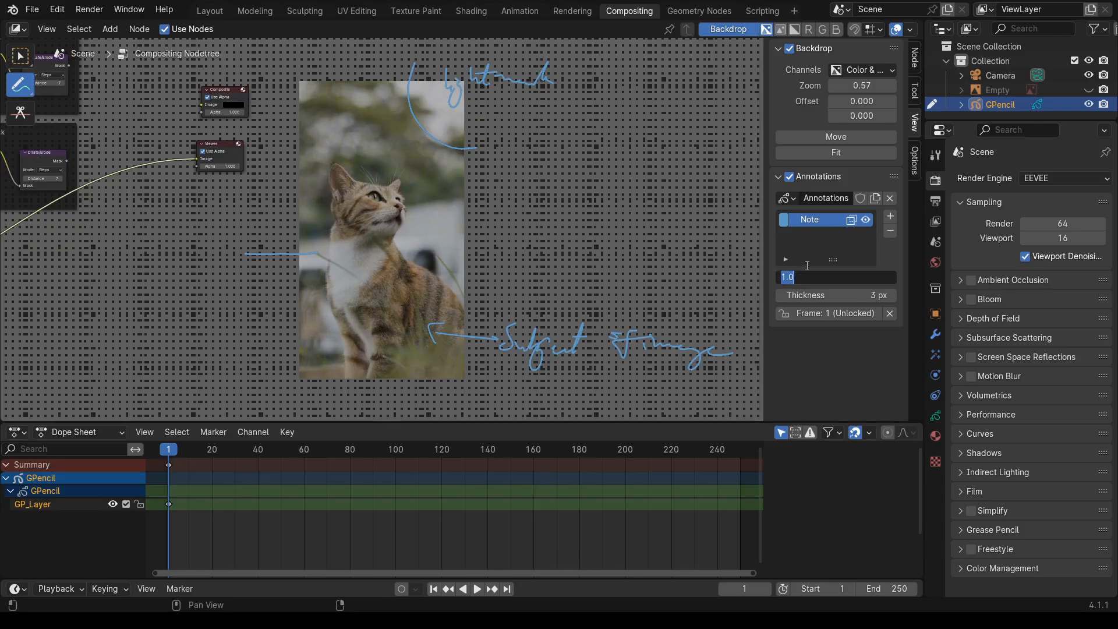
text(0)
key(Return)
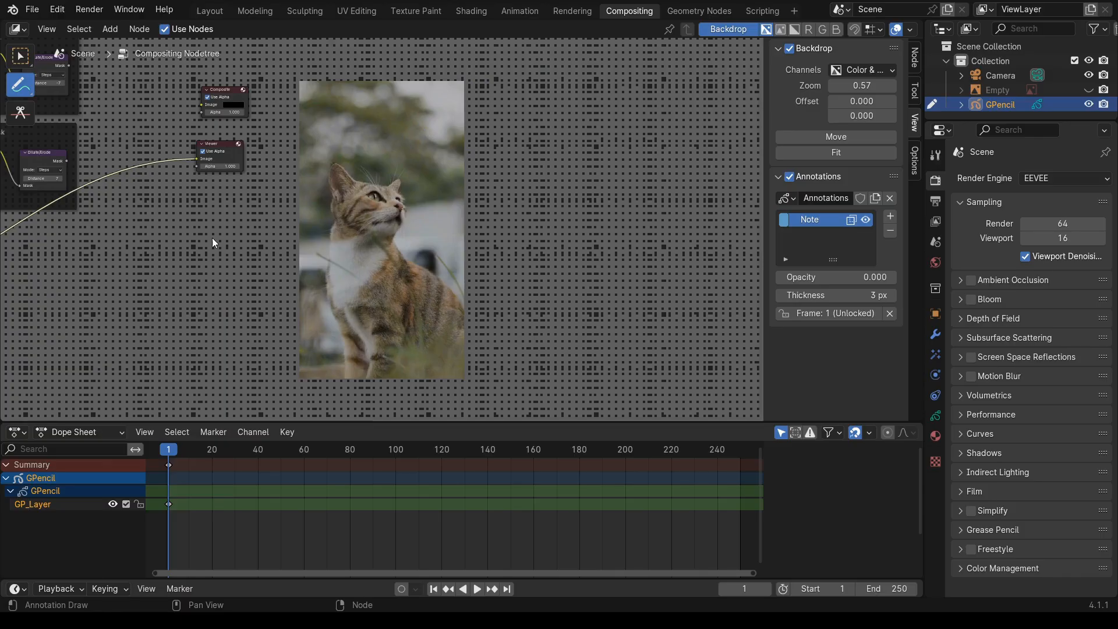
- Hide the node editor's sidebar and add an Ellipse Mask node below and to the right of the cat image node
middle_drag(201, 313, 584, 226)
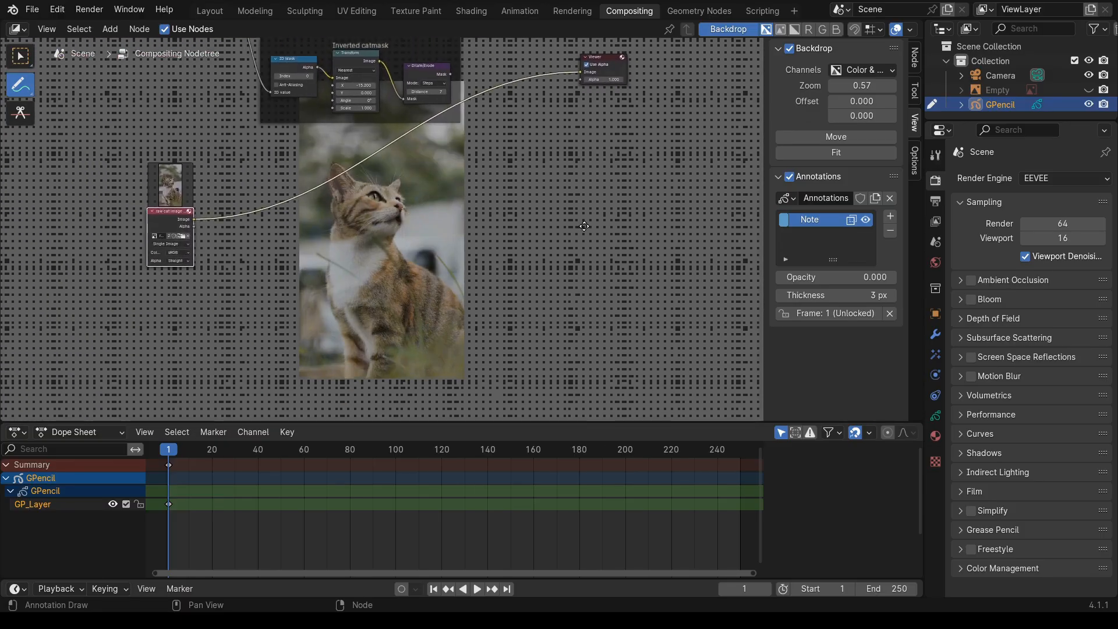
middle_drag(559, 268, 486, 243)
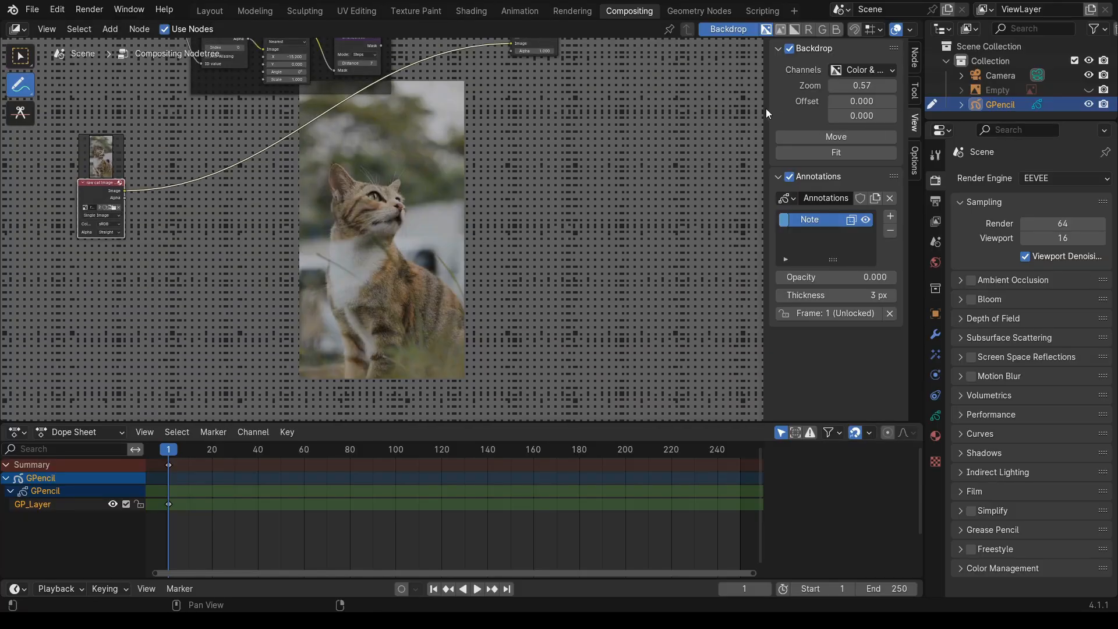
drag(764, 106, 976, 105)
middle_drag(282, 139, 281, 188)
click(111, 29)
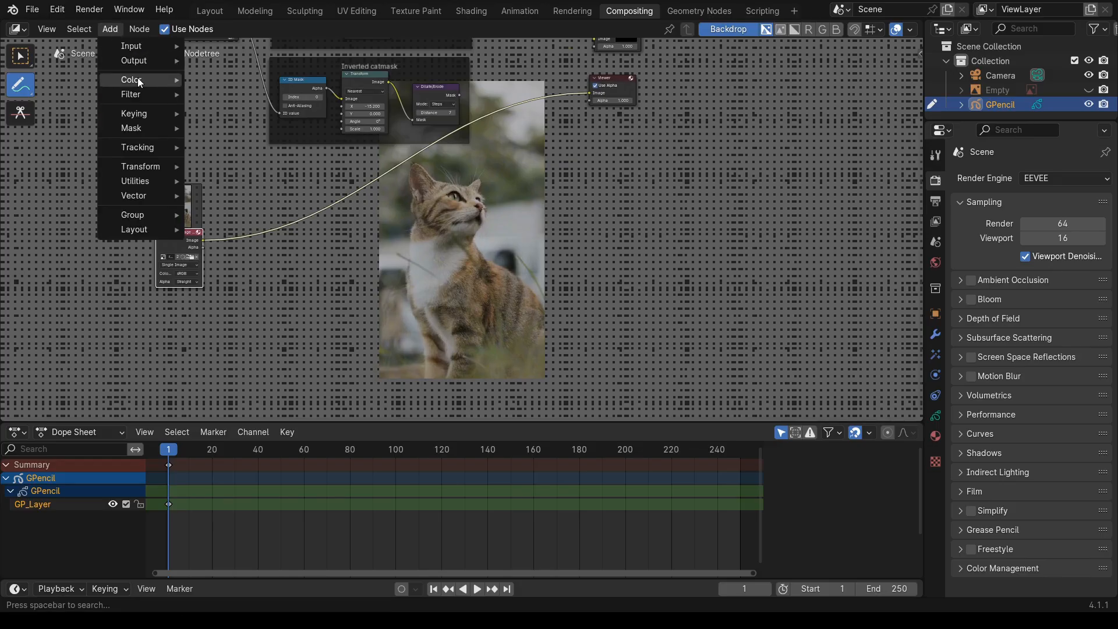
mouse_move(142, 128)
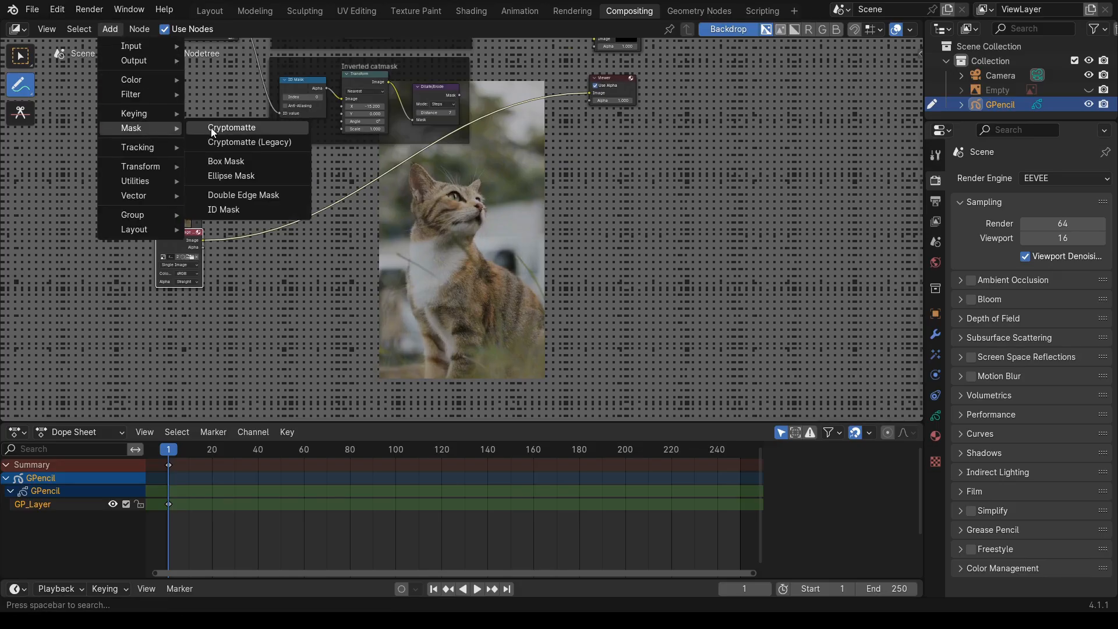
click(239, 178)
click(288, 292)
middle_drag(432, 299, 422, 276)
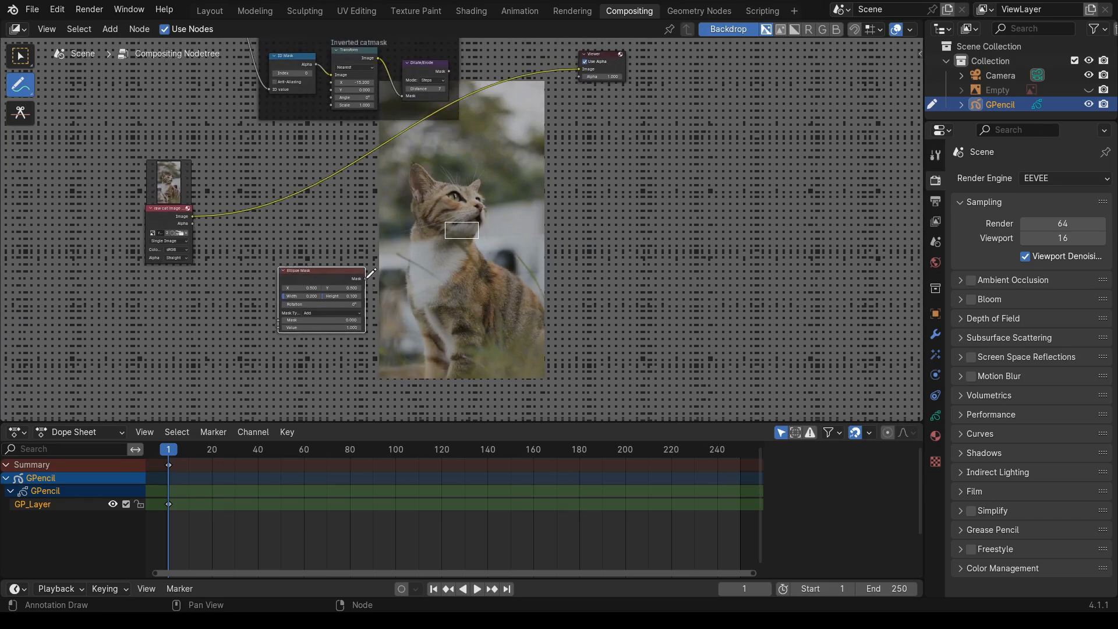
- Switch from annotating to the selection tool and connect the Ellipse Mask node's Mask output to the Viewer's Image input
click(21, 56)
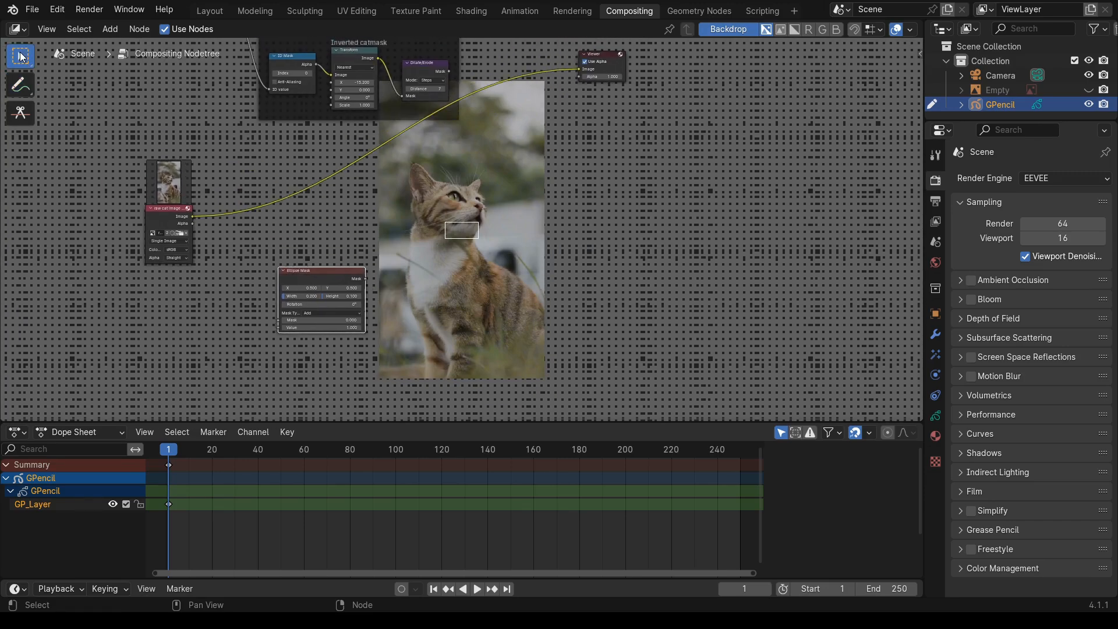
drag(364, 279, 677, 100)
middle_drag(615, 314, 573, 380)
click(376, 243)
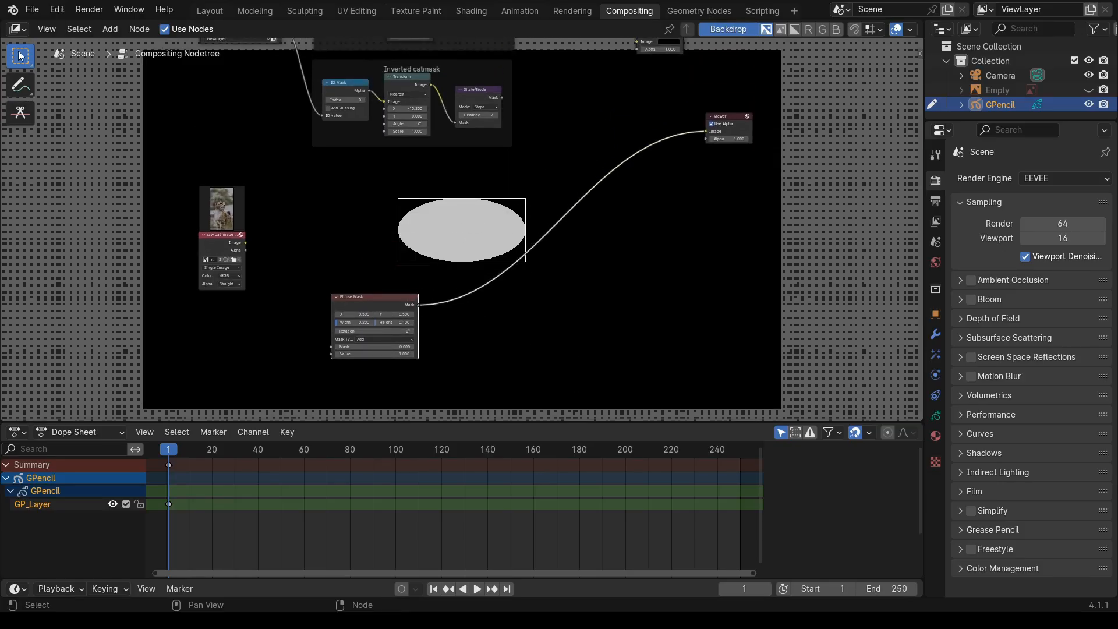
- Add a Mix Color node and insert it on the link between the Ellipse Mask and the Viewer
click(106, 26)
mouse_move(156, 71)
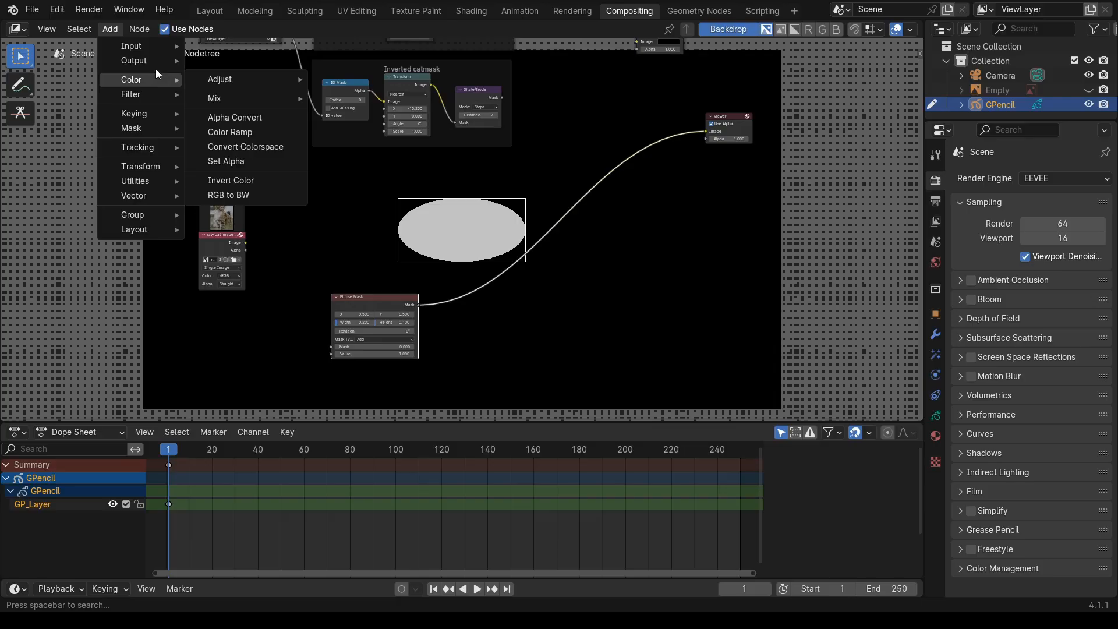
mouse_move(233, 97)
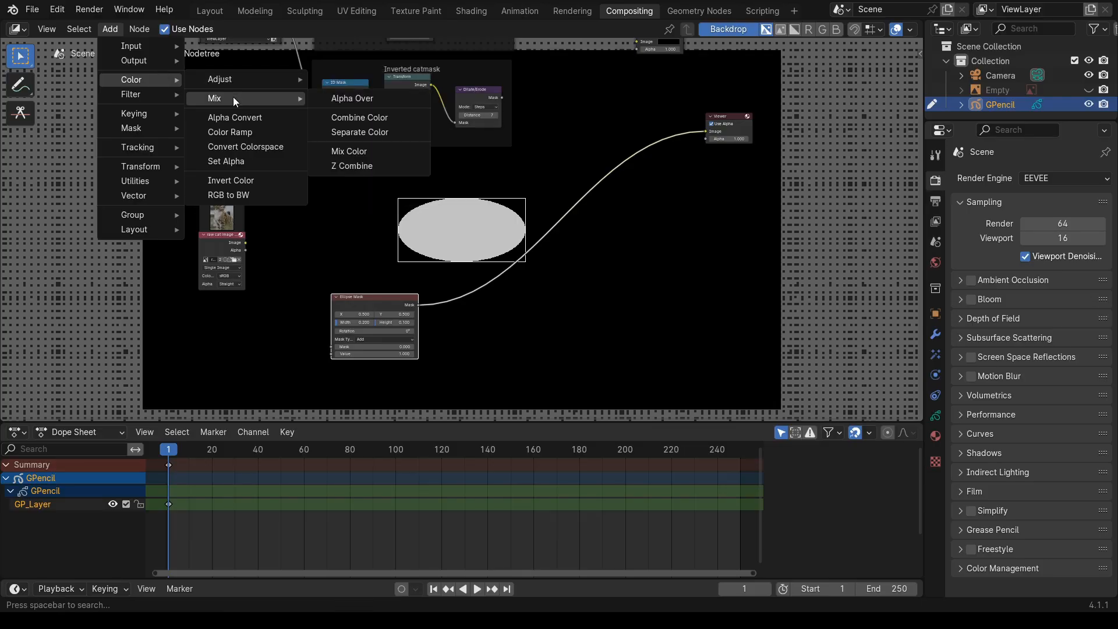
click(352, 150)
click(528, 235)
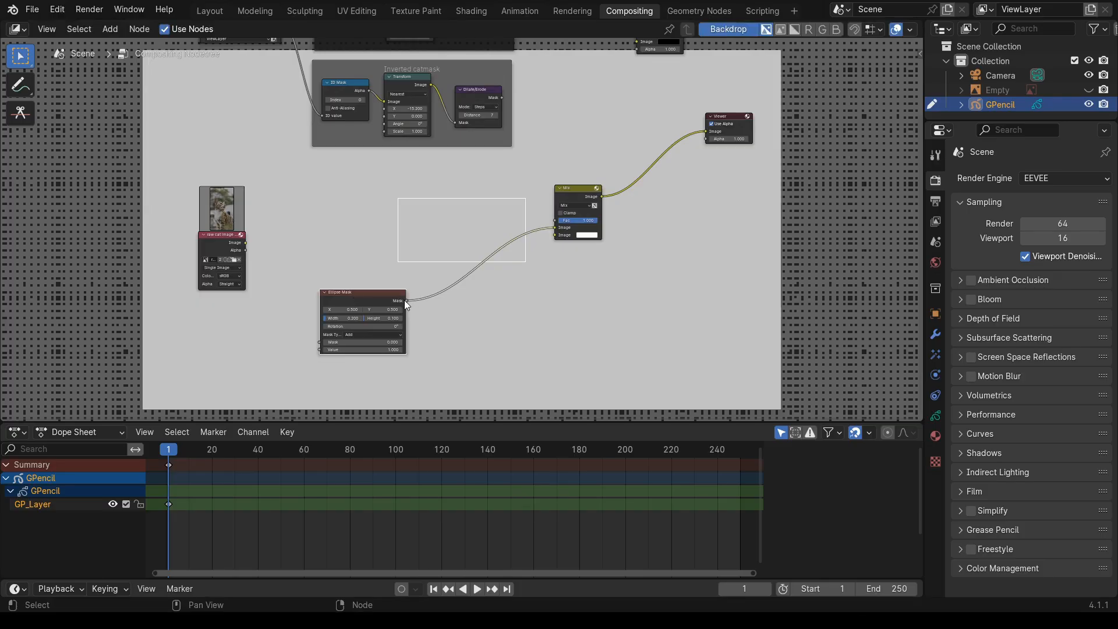
- Connect the Ellipse Mask to the Mix node's Fac and the cat image to its first Image input, placing the mask node beside the image node
drag(406, 299, 518, 282)
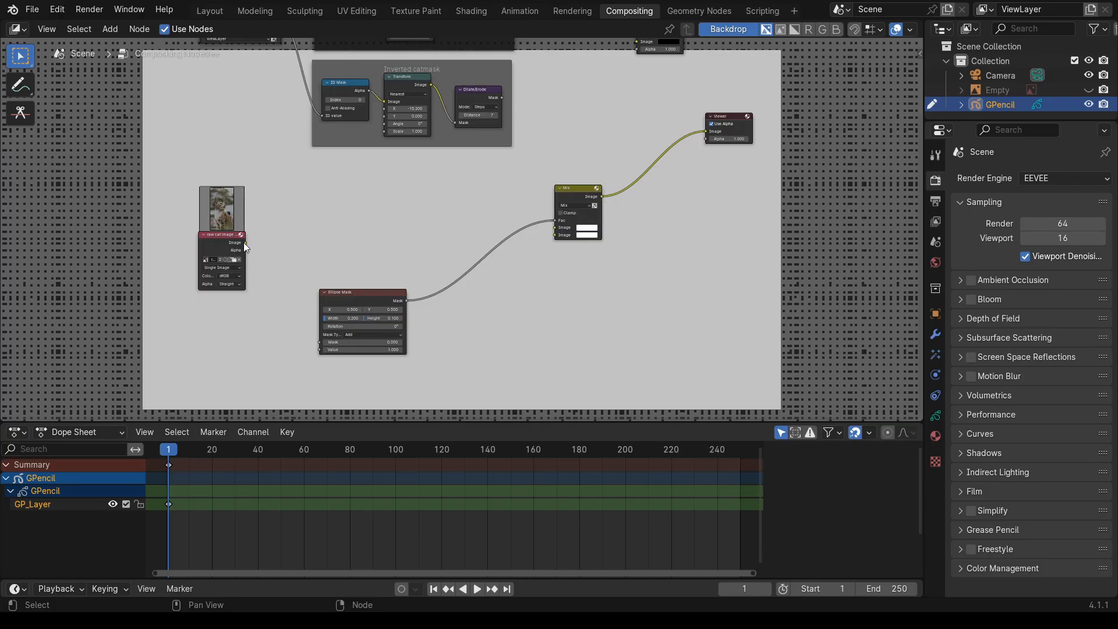
drag(243, 242, 554, 228)
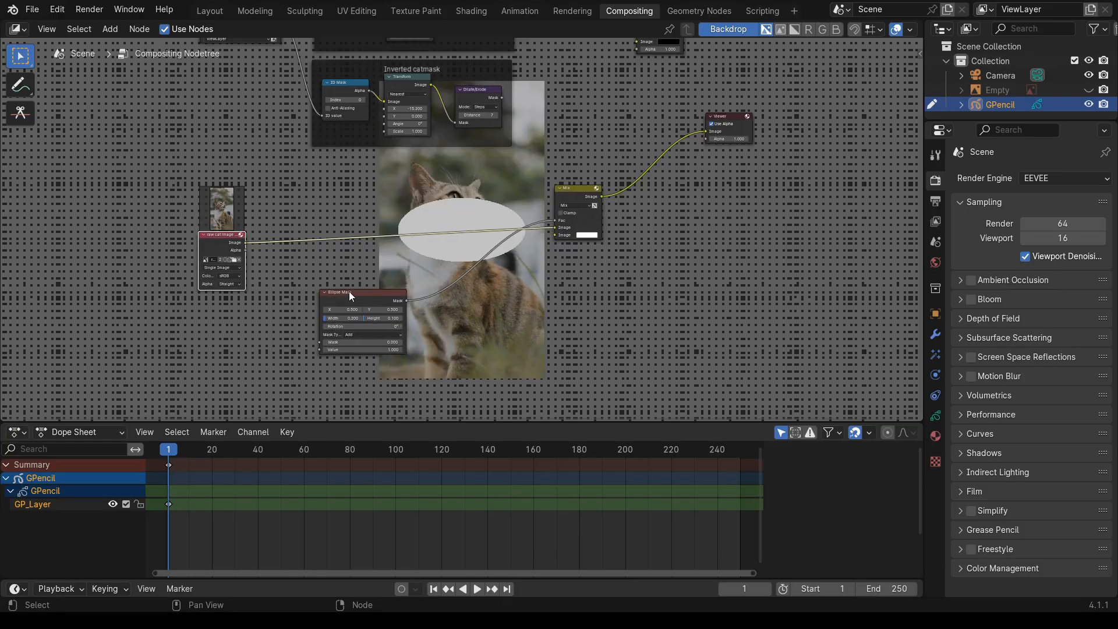
drag(350, 295, 330, 297)
scroll(472, 332, up, 2)
middle_drag(494, 336, 507, 270)
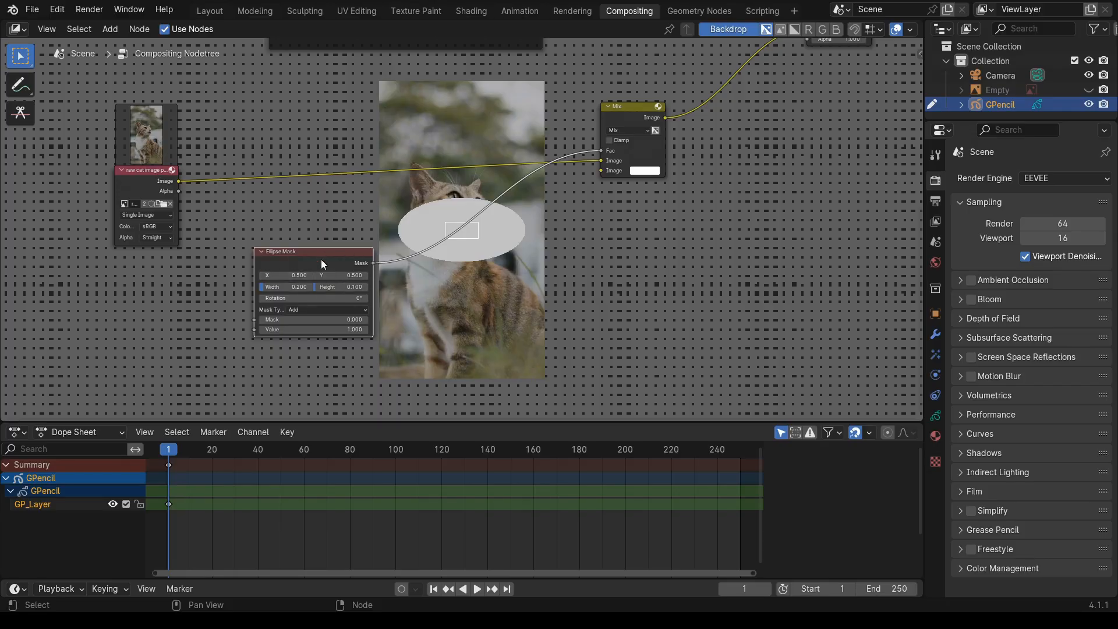
drag(323, 261, 264, 267)
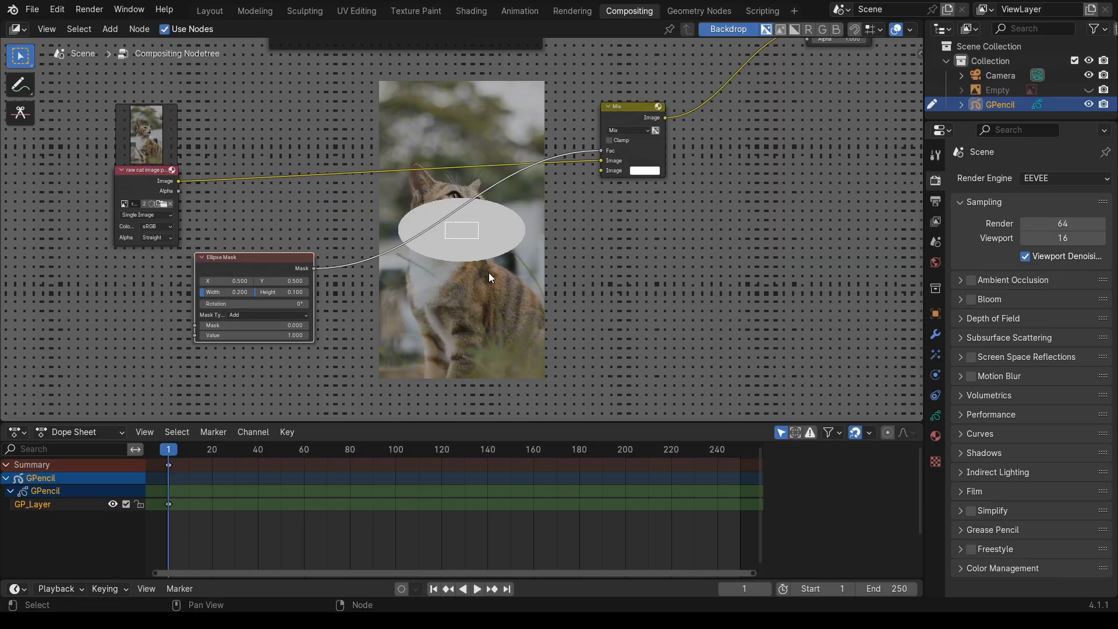
drag(264, 266, 239, 264)
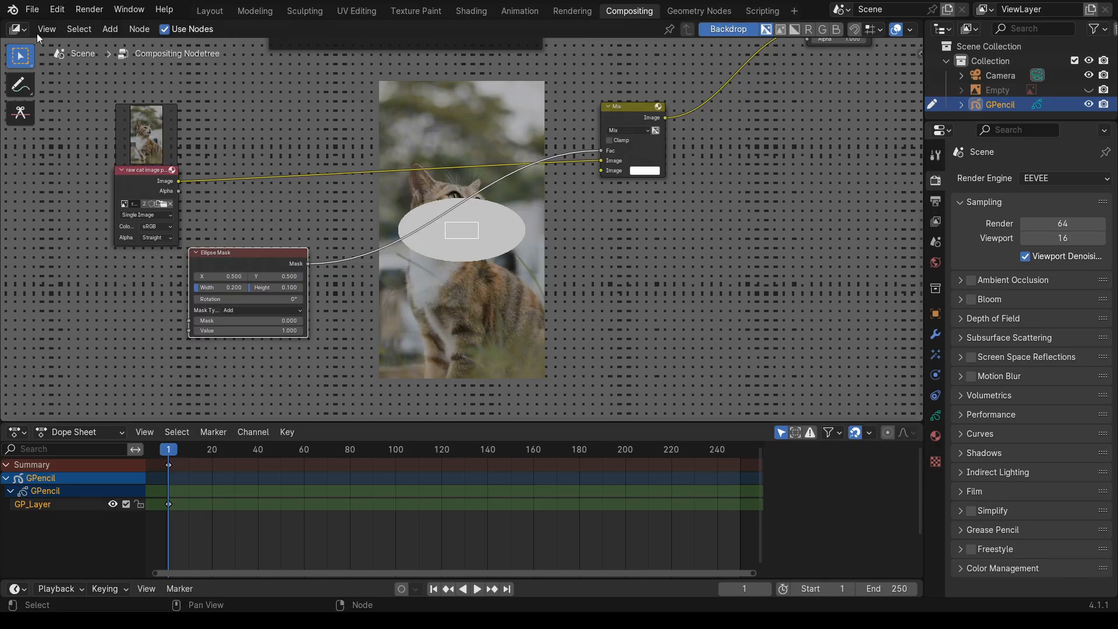
- Add a Double Edge Mask node between the Ellipse Mask and the Mix node
click(110, 29)
mouse_move(132, 96)
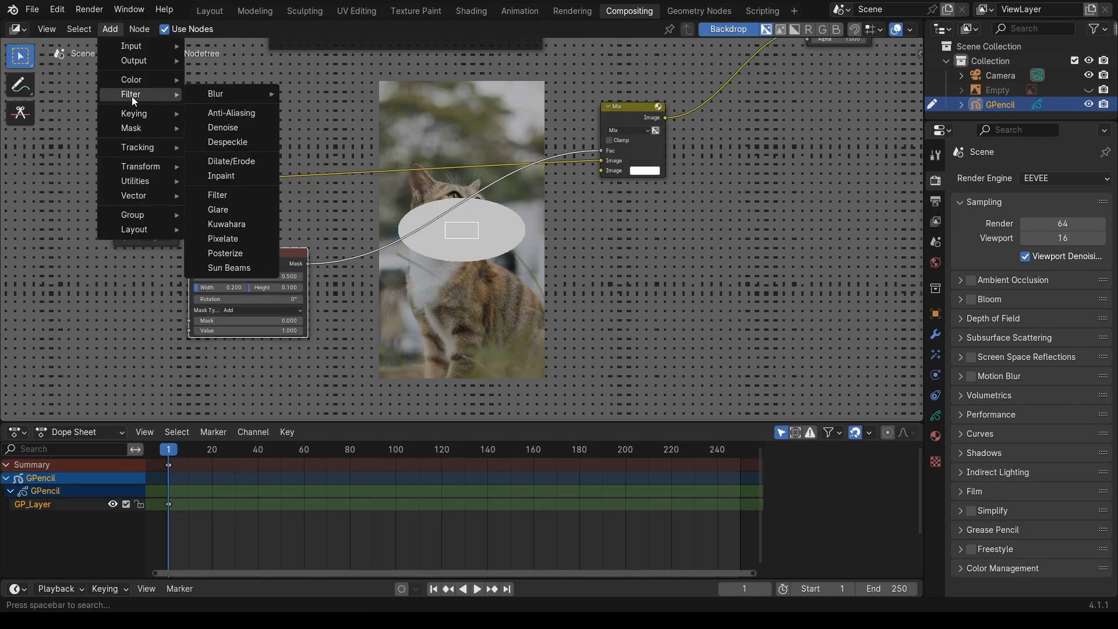
mouse_move(141, 128)
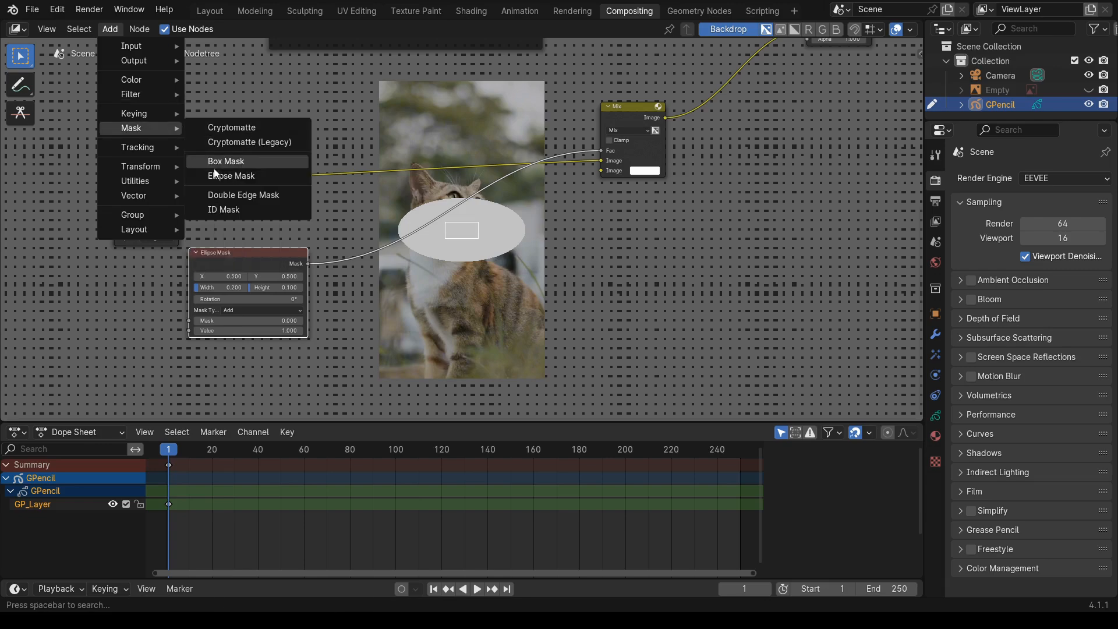
click(223, 202)
click(443, 303)
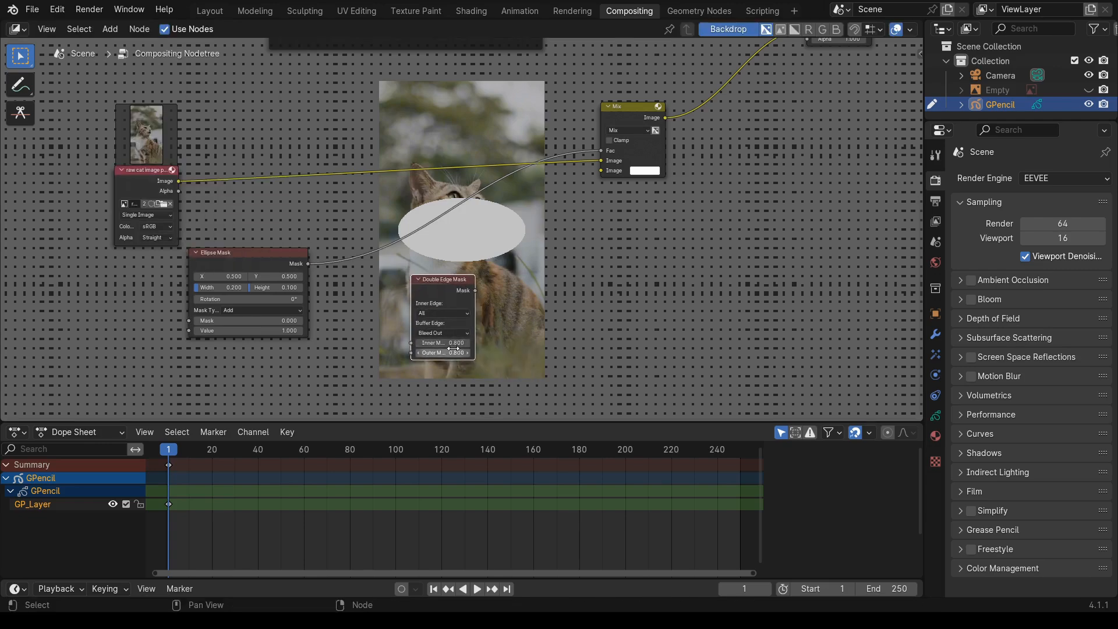
middle_drag(609, 335, 622, 277)
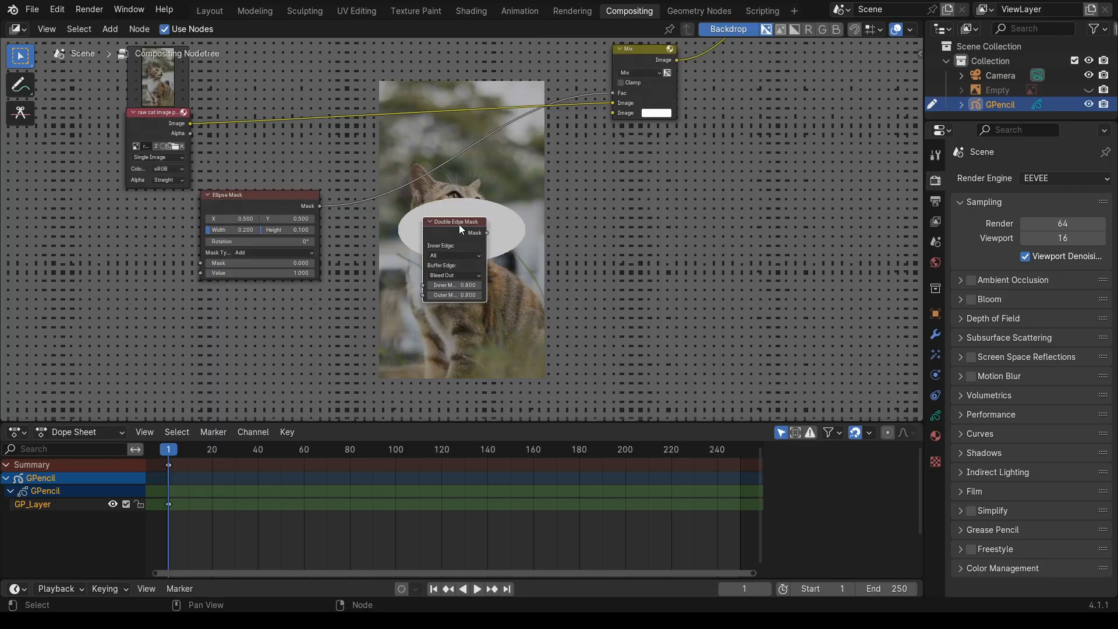
- Connect the Ellipse Mask output to both the Inner Mask and Outer Mask inputs of the Double Edge Mask
click(221, 202)
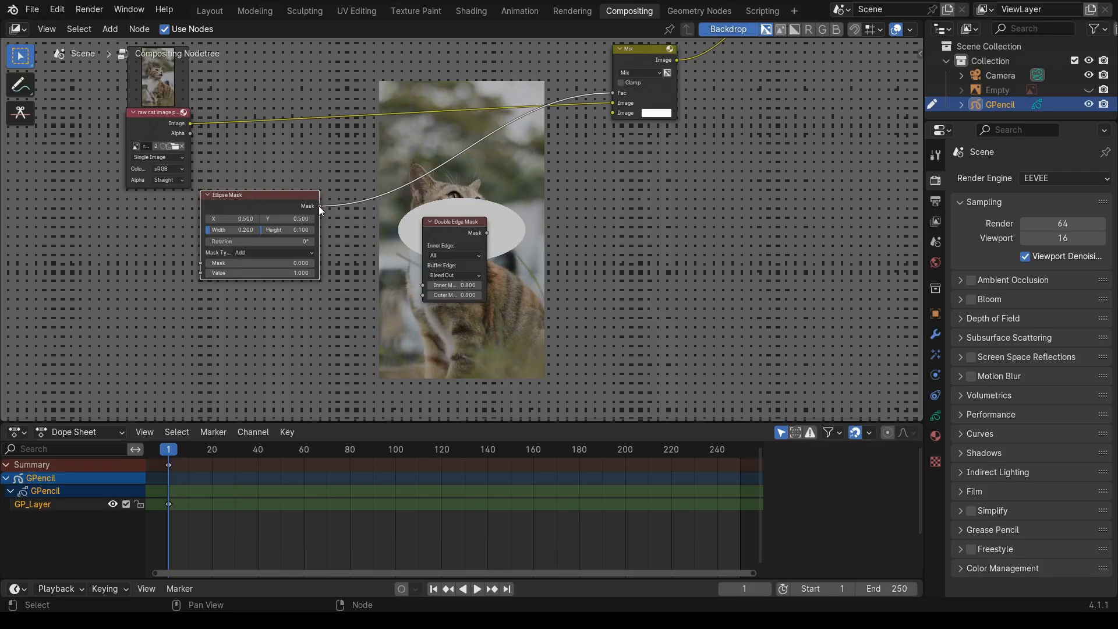
drag(319, 206, 421, 285)
drag(320, 206, 424, 301)
drag(269, 209, 251, 256)
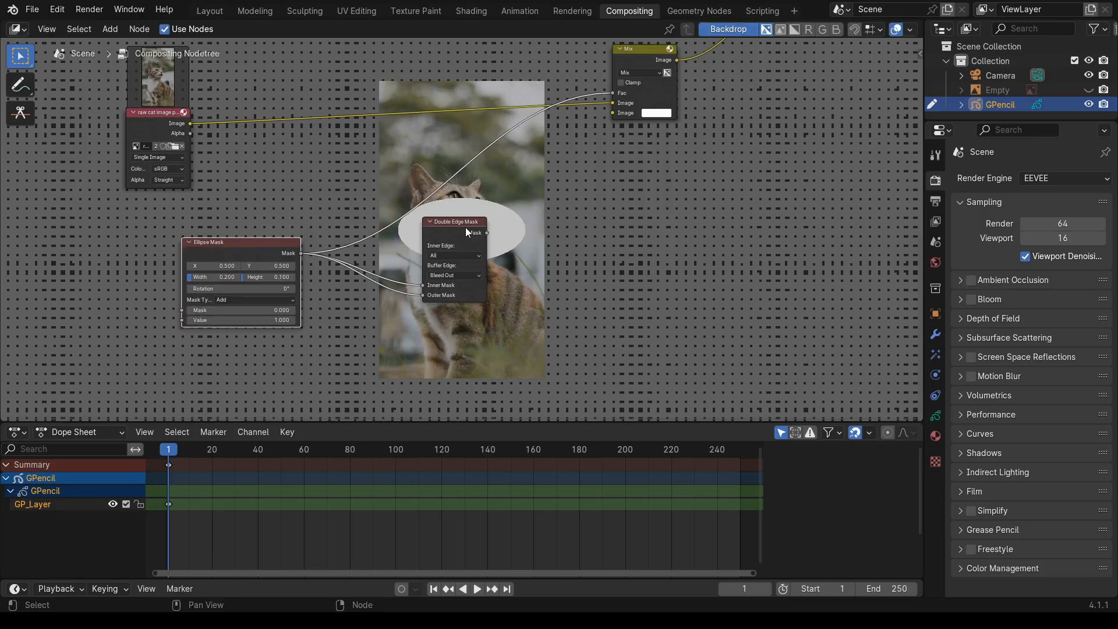
- Connect the Double Edge Mask output to the Mix node's Fac and move both mask nodes lower in the node tree
drag(486, 233, 605, 96)
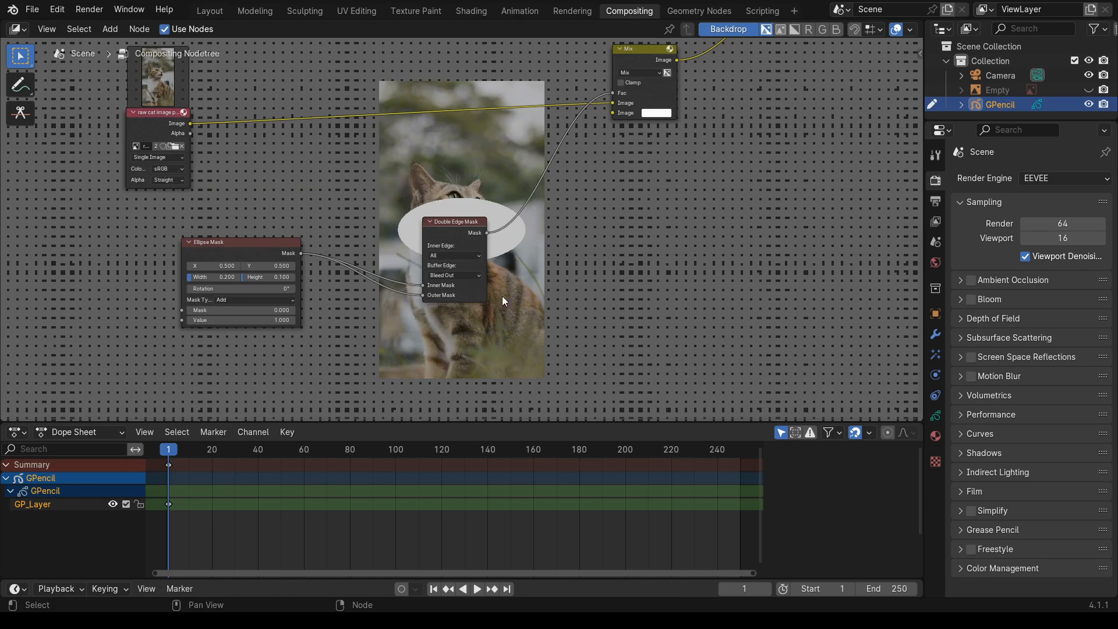
drag(466, 247, 498, 320)
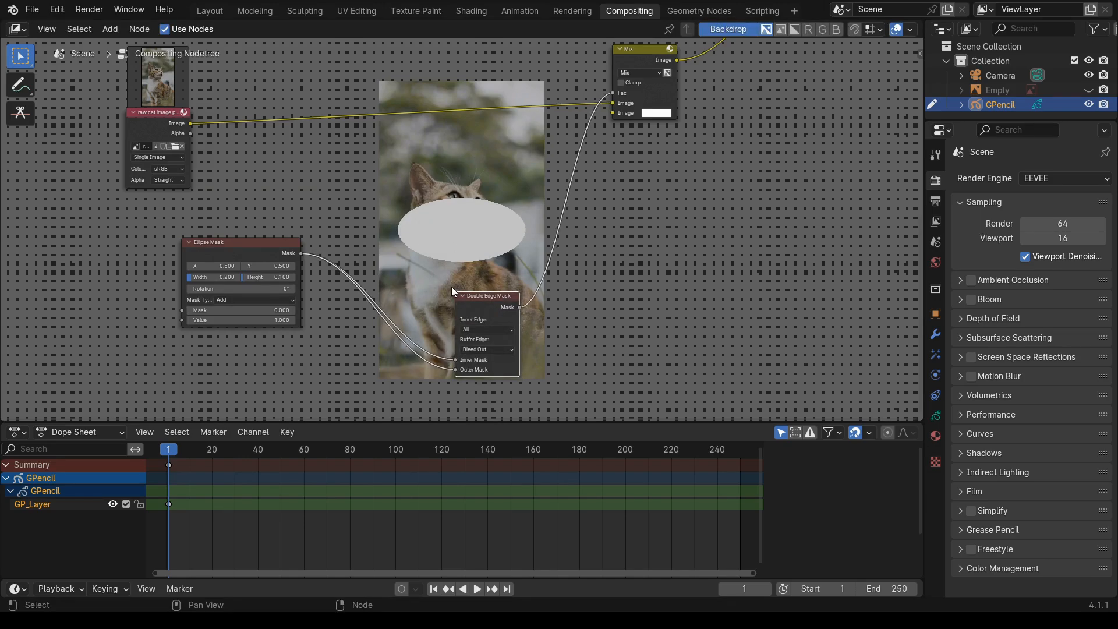
click(250, 246)
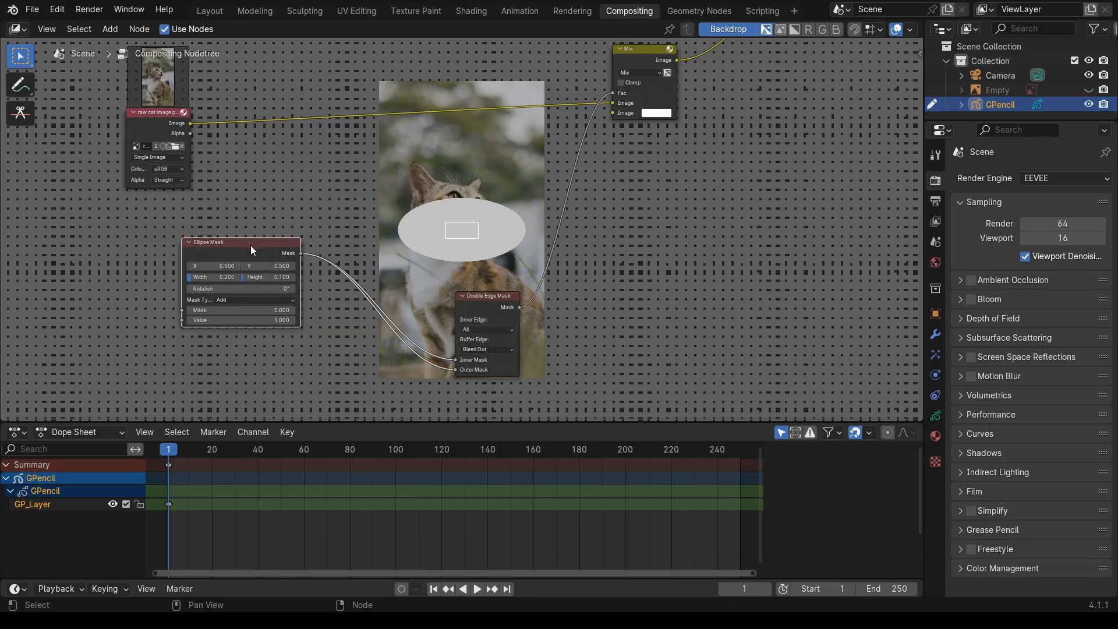
drag(251, 245, 243, 287)
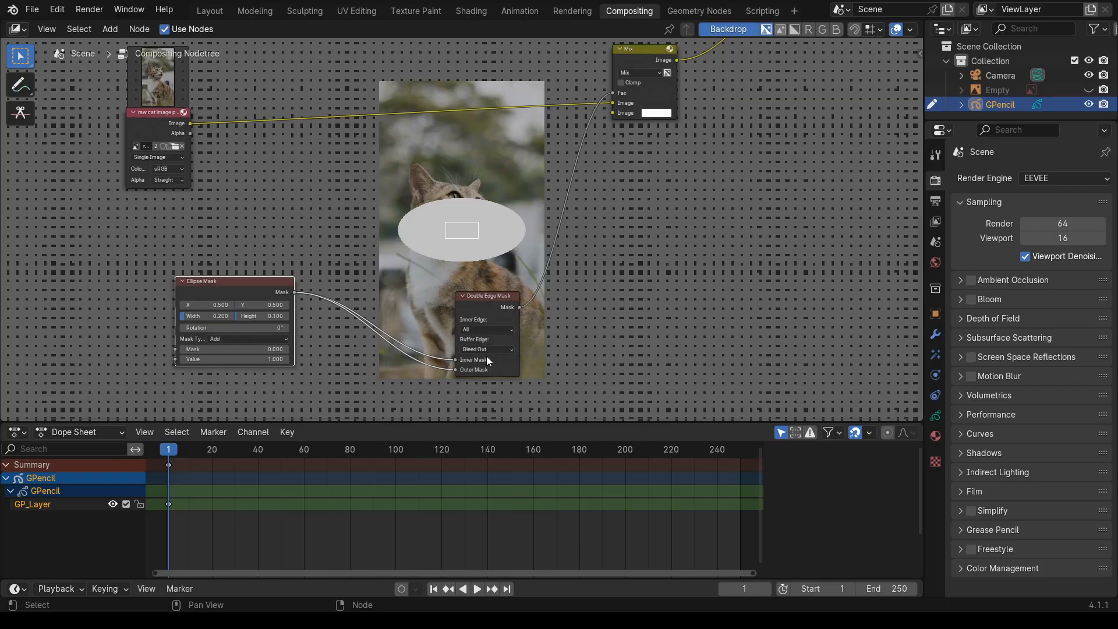
- Insert a Scale node on the link between the Ellipse Mask and the Inner Mask input
click(104, 30)
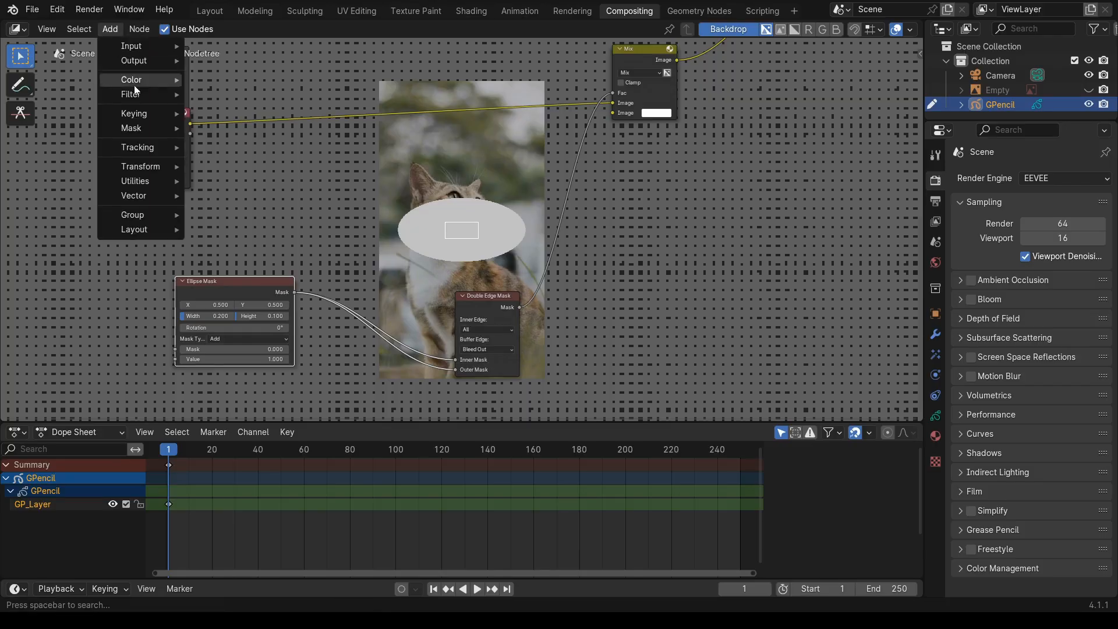
mouse_move(141, 125)
mouse_move(140, 169)
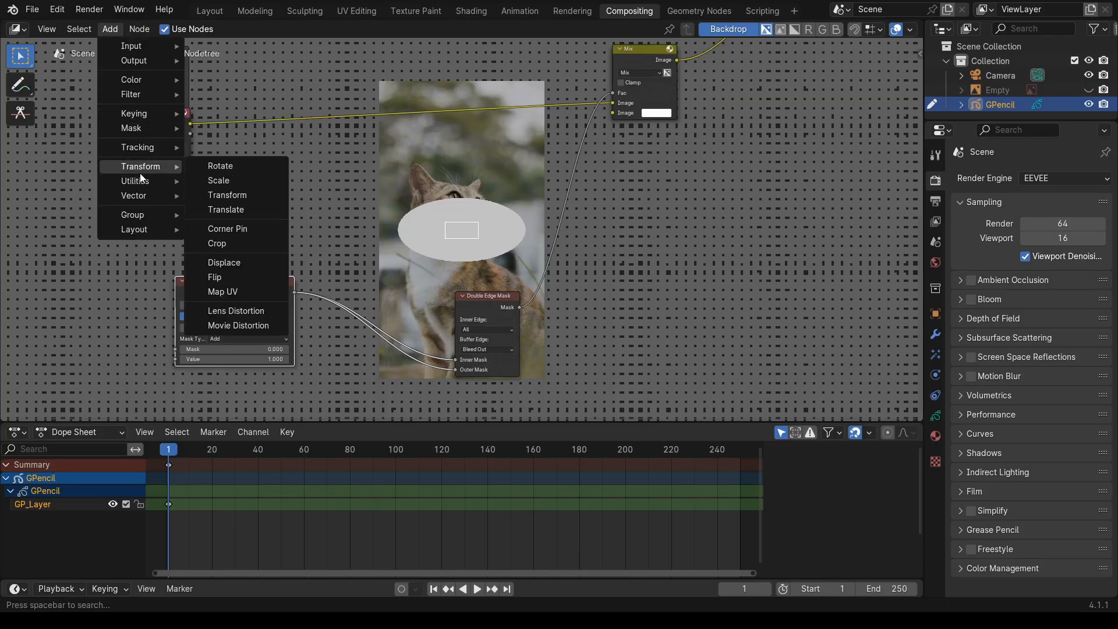
click(208, 181)
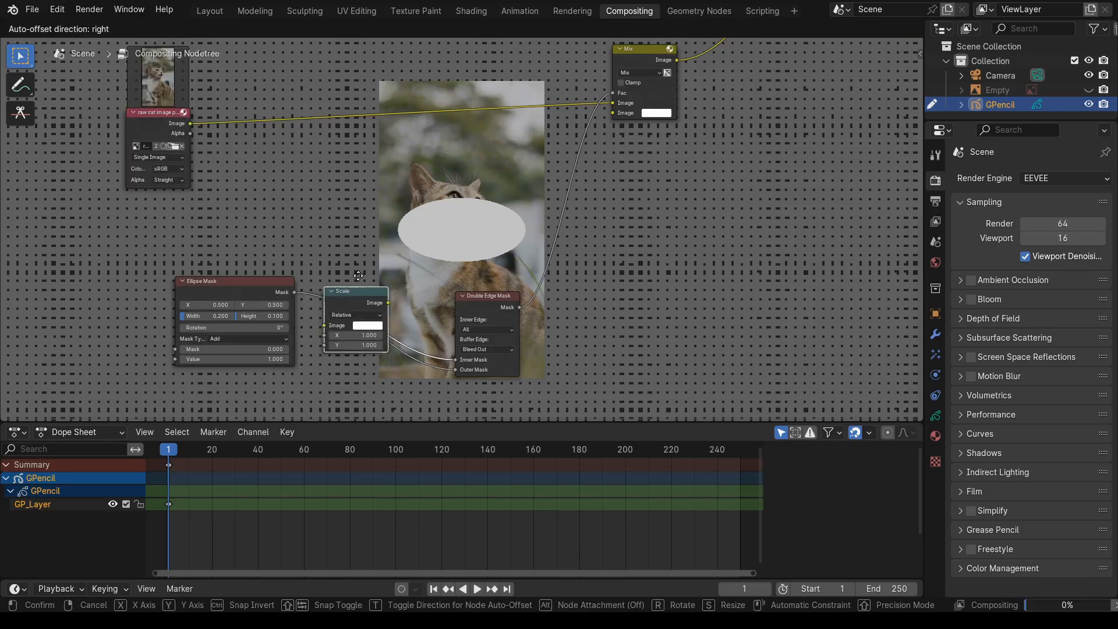
click(380, 271)
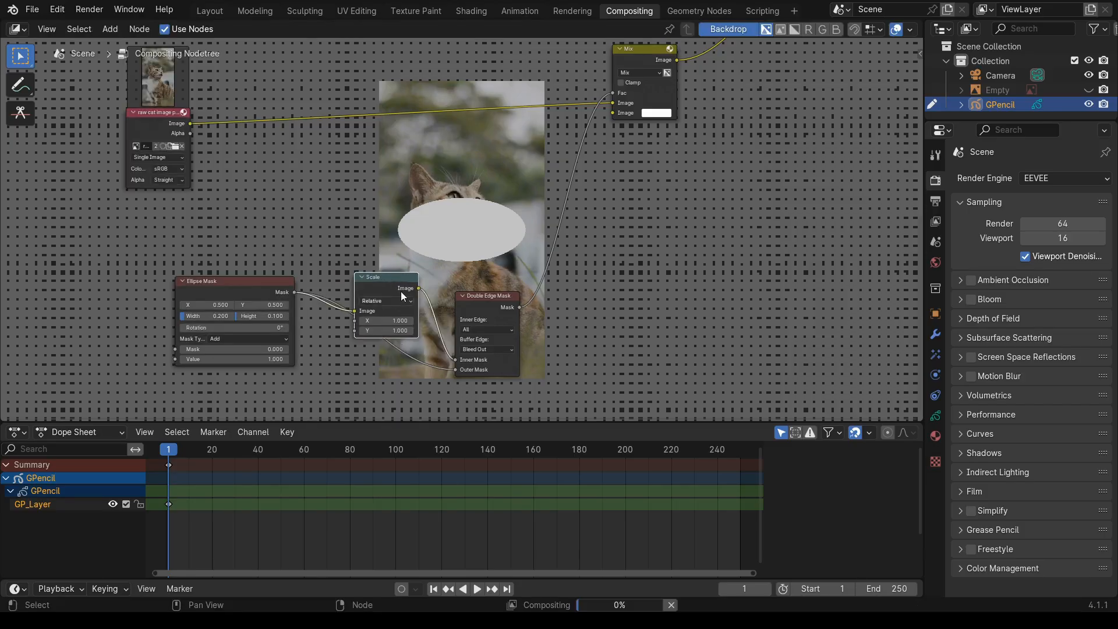
drag(397, 288, 382, 255)
click(392, 254)
click(388, 294)
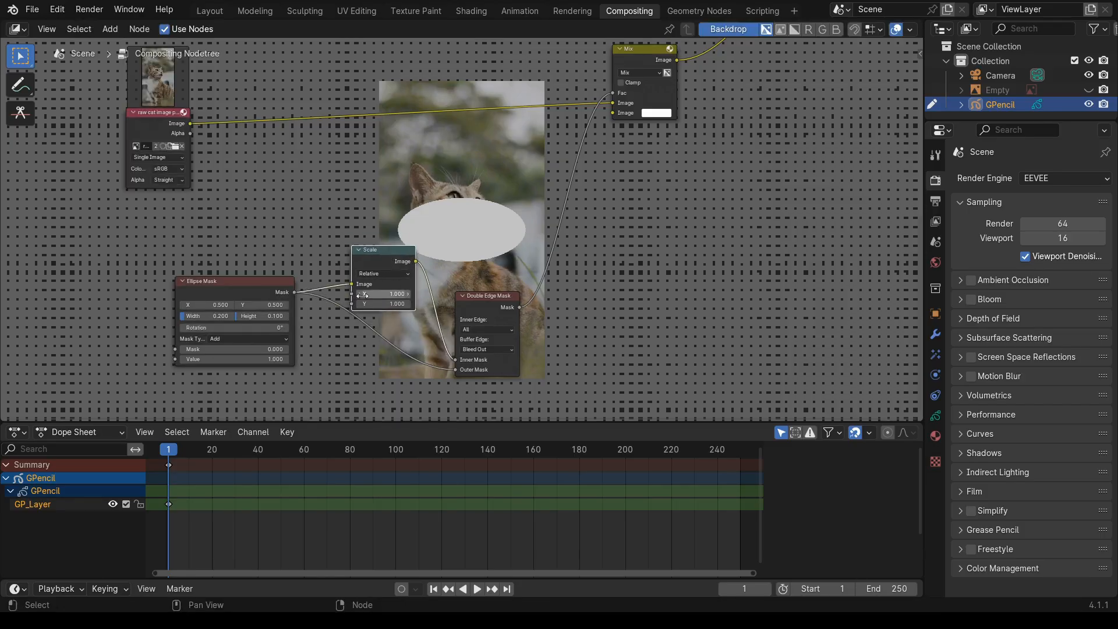
- Set the Scale node's X and Y to 0.5
click(389, 294)
key(BackSpace)
key(BackSpace)
key(BackSpace)
text(0.5)
key(Return)
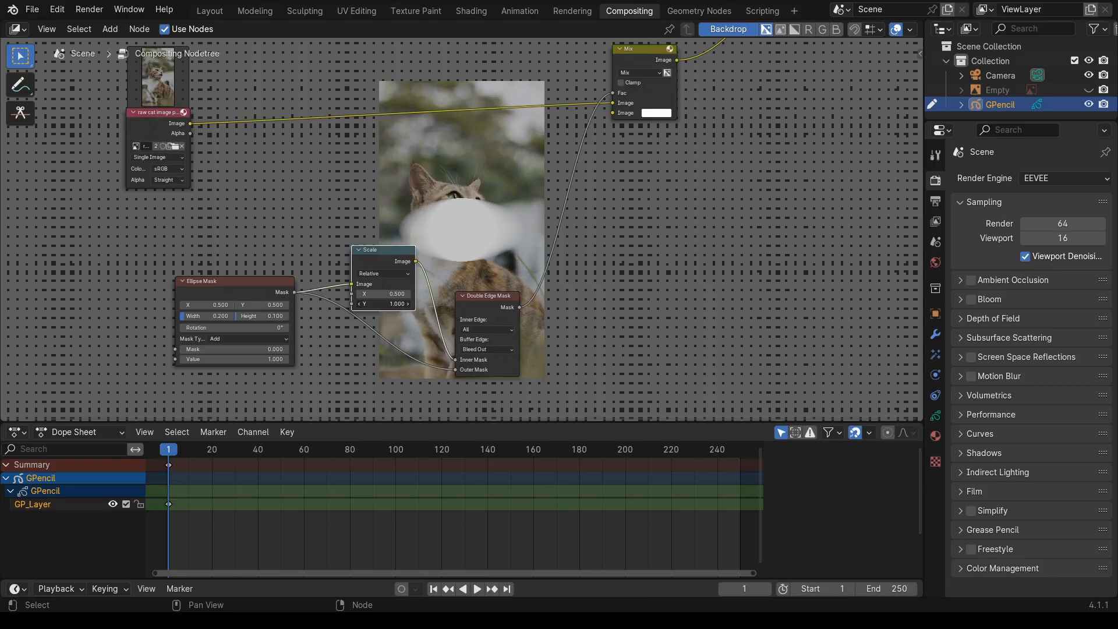
click(390, 302)
key(BackSpace)
text(0.5)
key(Return)
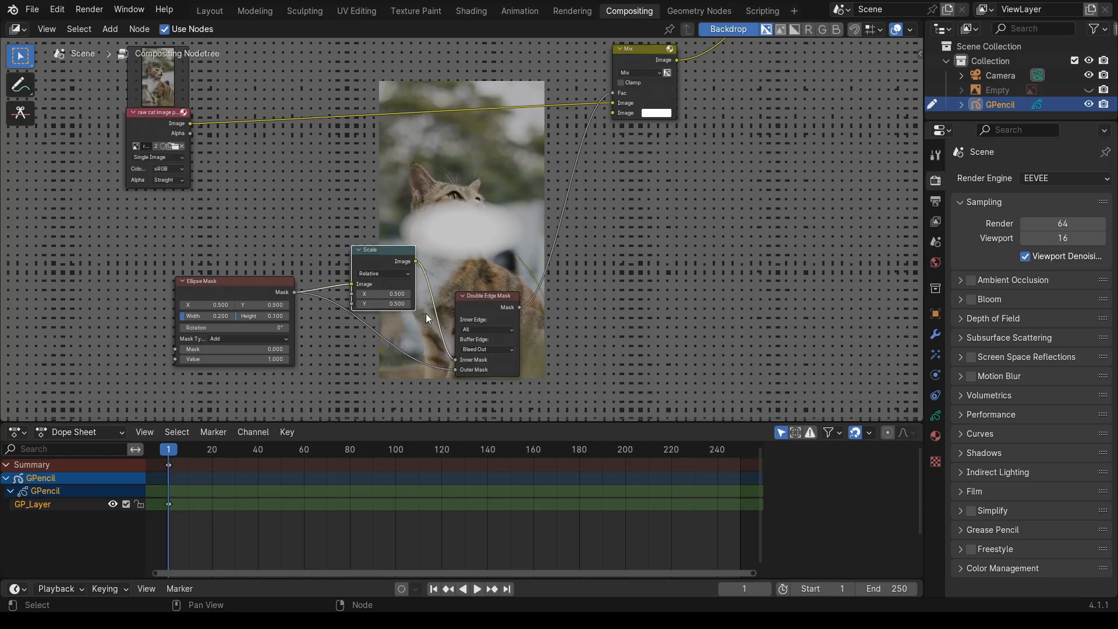
- Remove the Scale node while keeping the Ellipse Mask linked to the Inner Mask input
drag(379, 254, 383, 265)
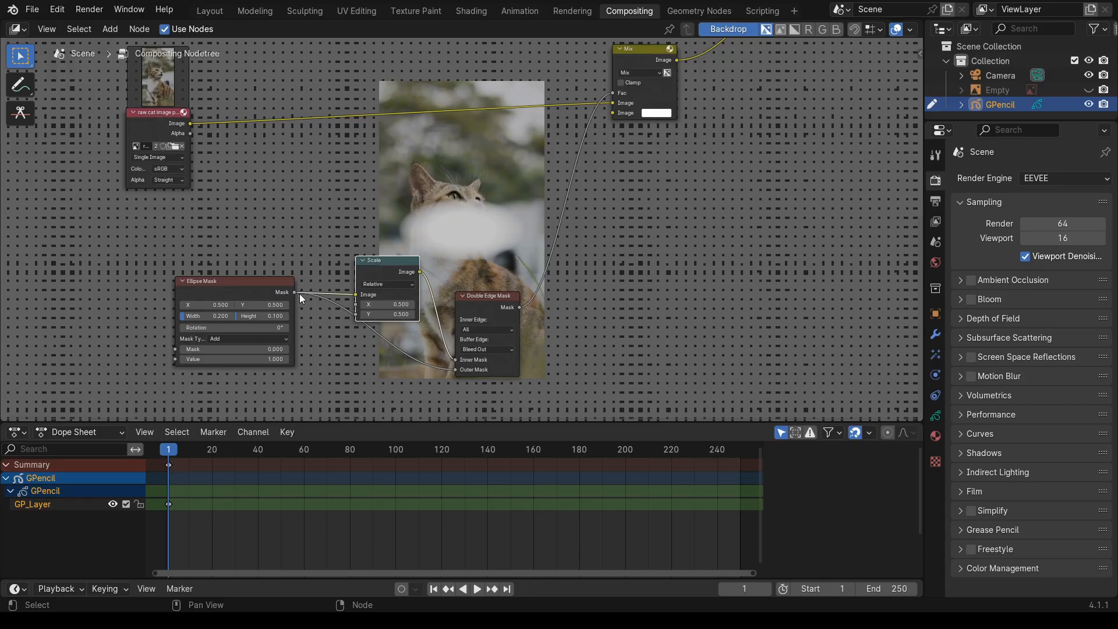
click(252, 287)
middle_drag(375, 357, 366, 305)
click(385, 234)
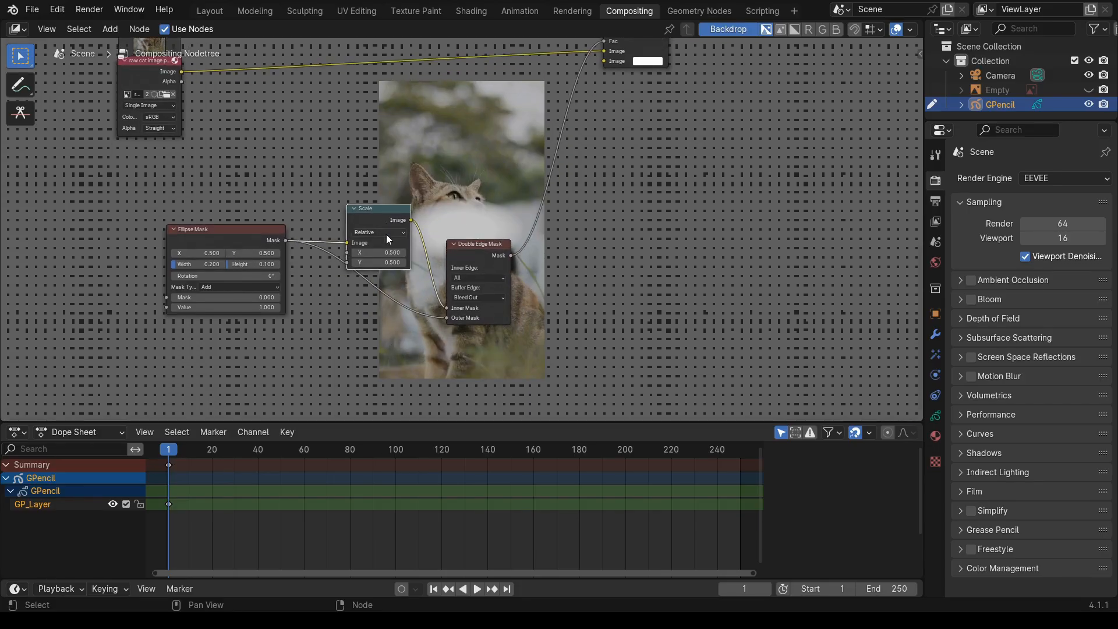
key(ctrl+x)
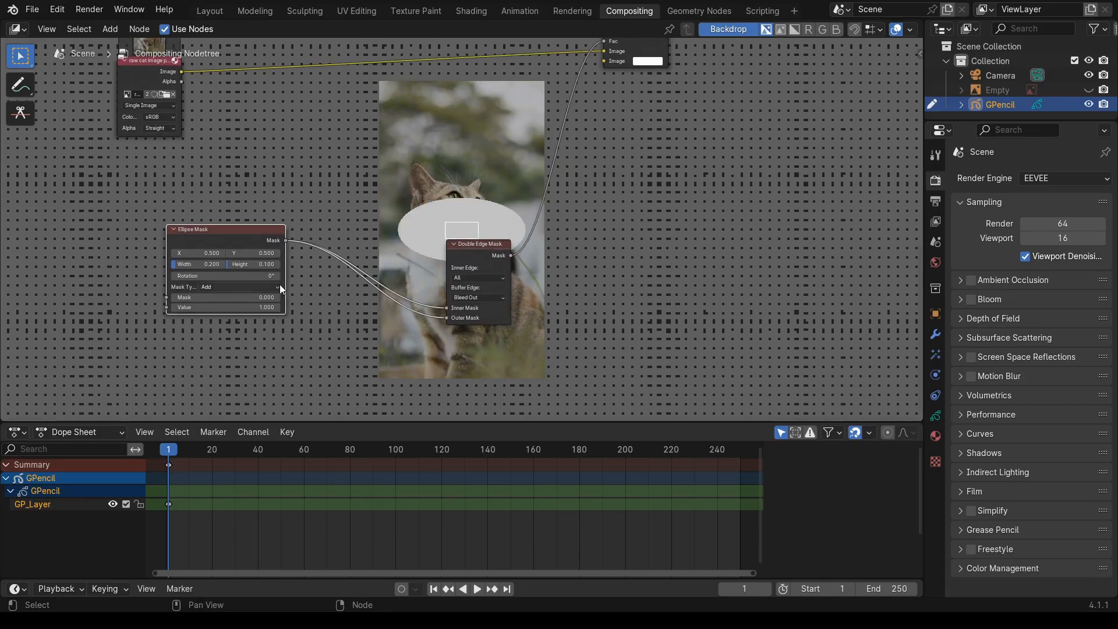
- Duplicate the Ellipse Mask, place the copy below the original, and connect it to the Outer Mask input
click(239, 239)
key(shift+d)
click(239, 343)
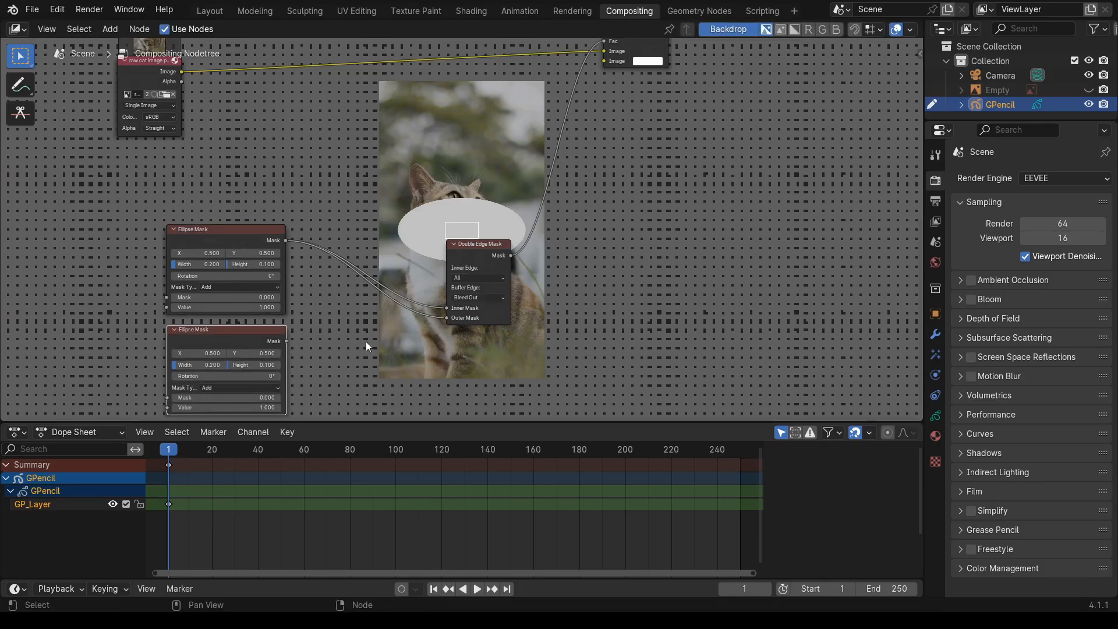
drag(285, 340, 448, 318)
middle_drag(484, 351, 508, 273)
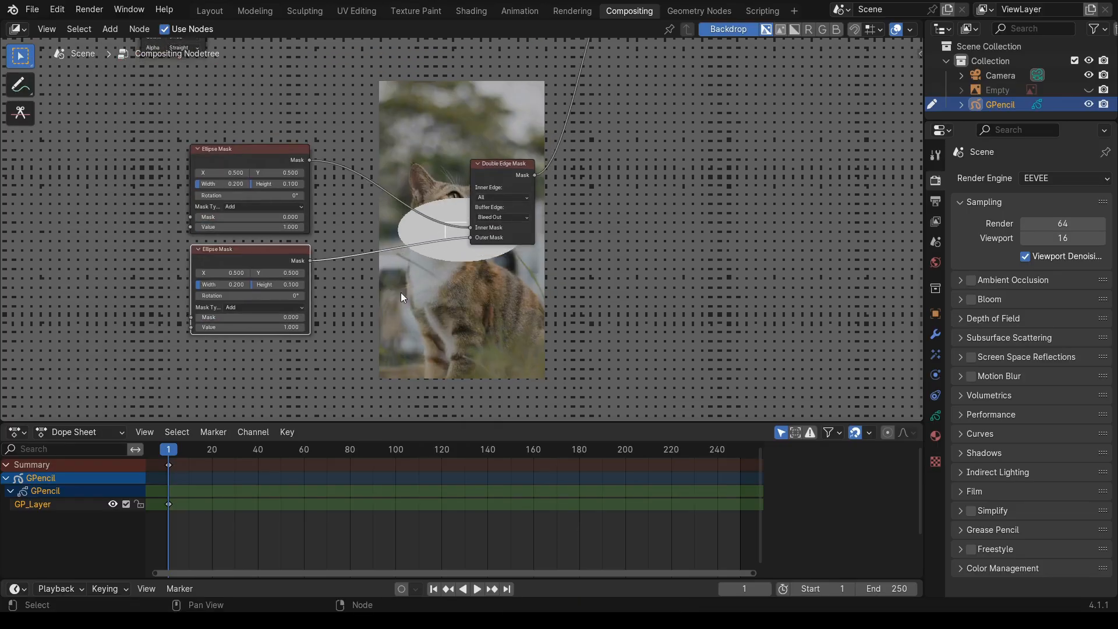
- Set the height of the duplicated Ellipse Mask to 0.1
click(284, 284)
text(0.1)
key(Return)
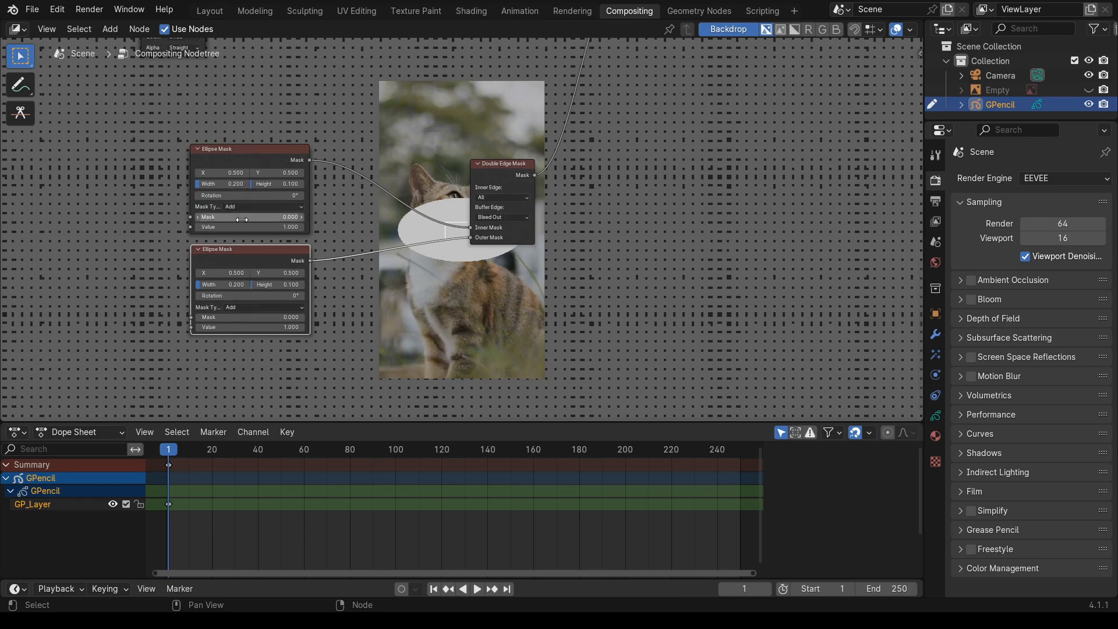
click(242, 217)
key(Return)
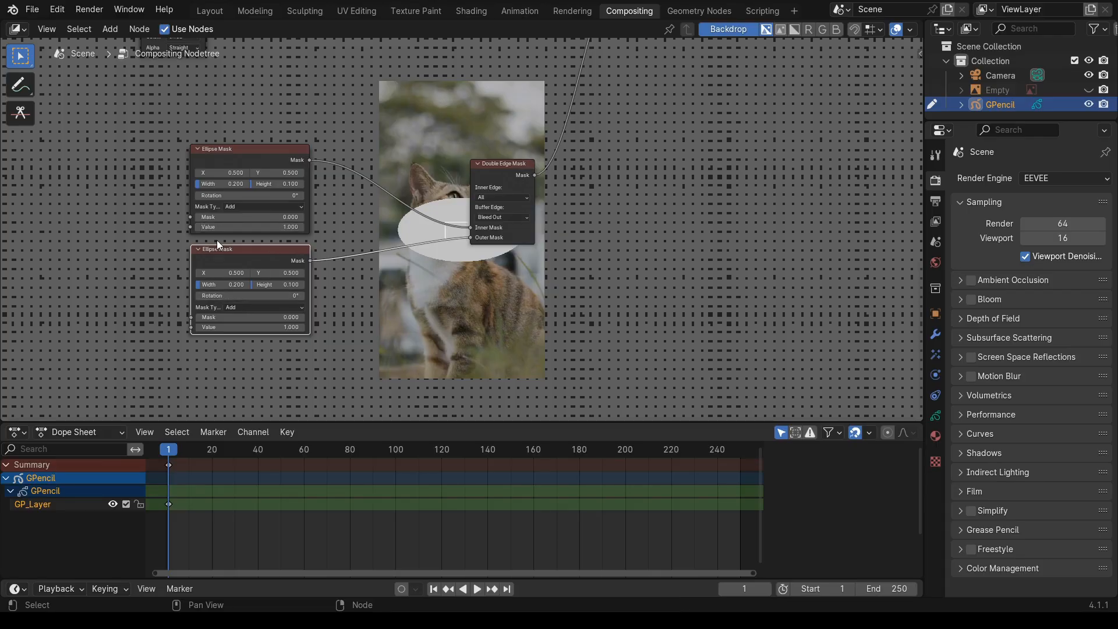
- Double the duplicated Ellipse Mask's width to 0.4
click(239, 284)
click(241, 285)
text(*2)
key(Return)
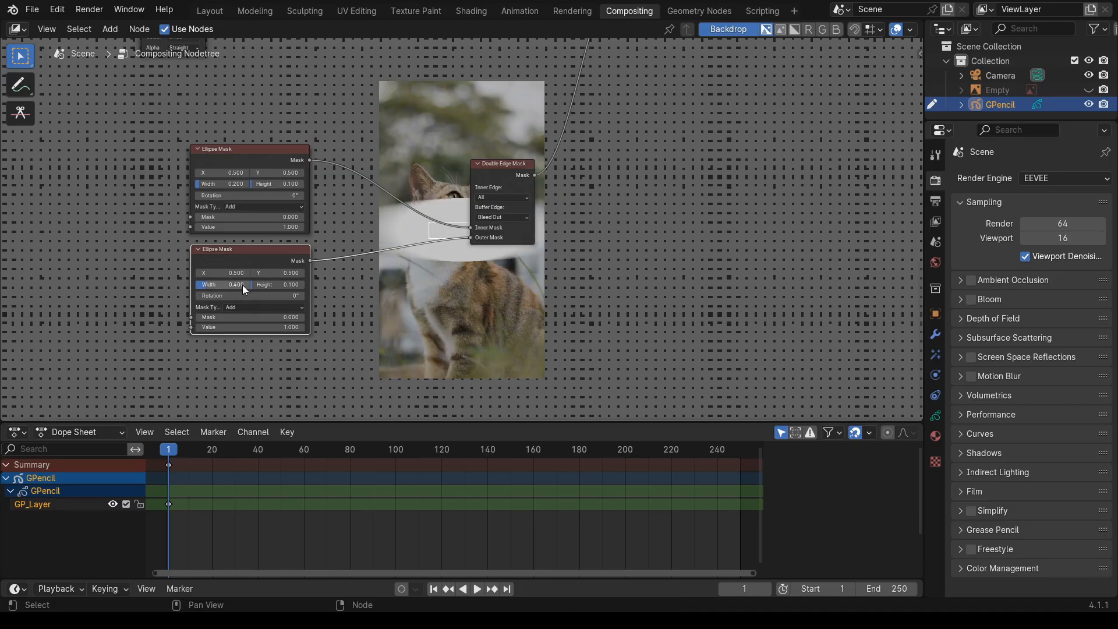
- Set the duplicated Ellipse Mask's height to 0.2 and move the Double Edge Mask node lower
click(268, 285)
key(BackSpace)
text(0.1)
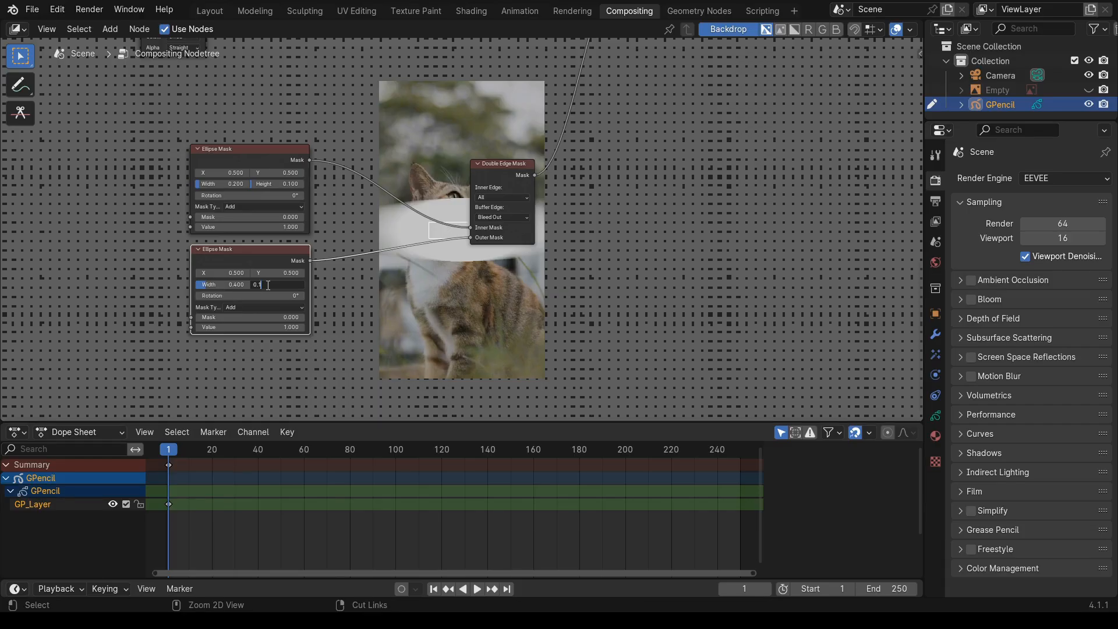
text(1)
text(2)
key(Return)
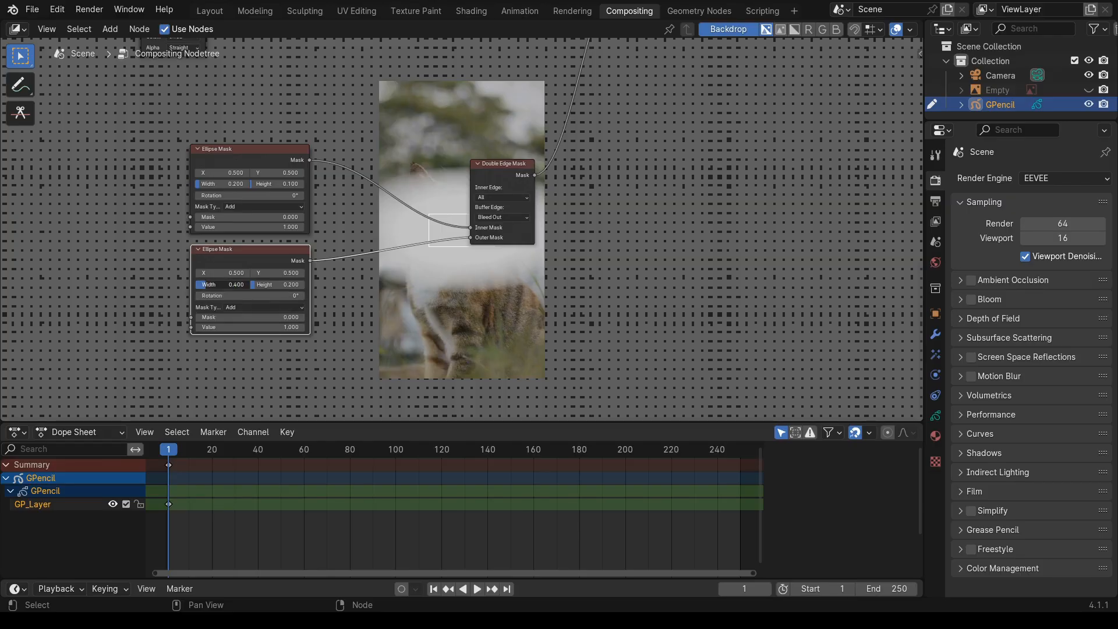
click(232, 284)
key(Return)
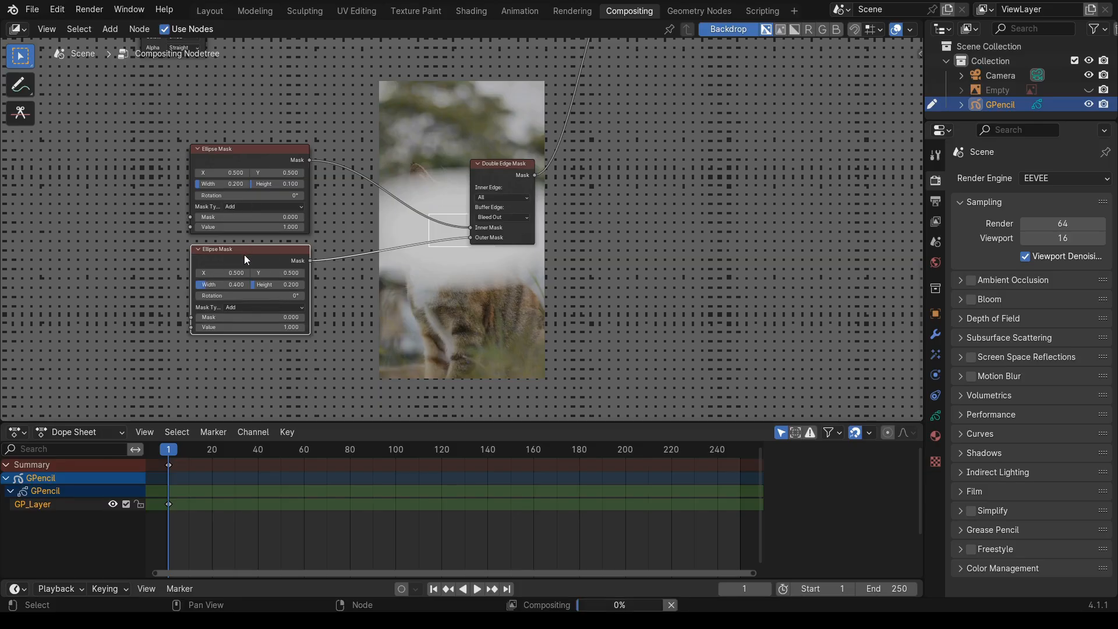
drag(245, 258, 242, 253)
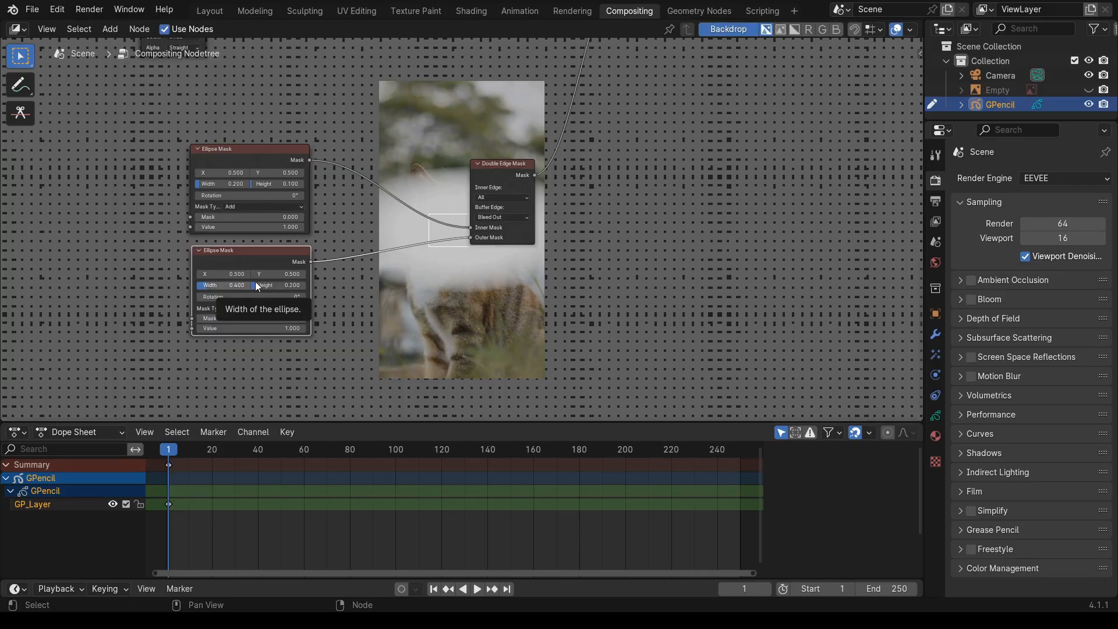
drag(479, 169, 488, 241)
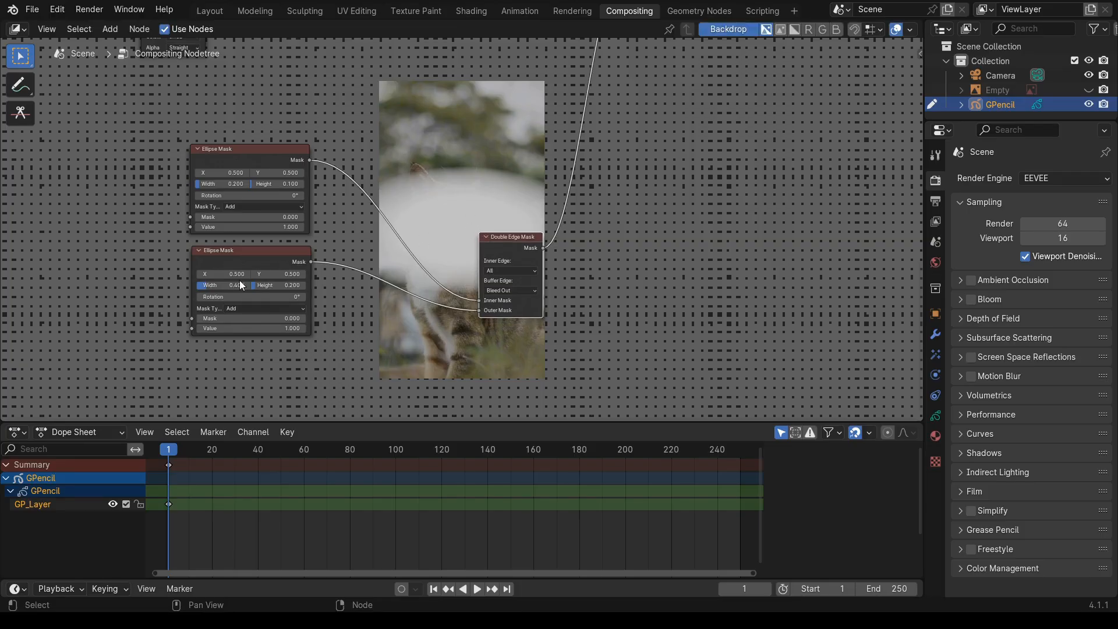
- Set the lower Ellipse Mask's width to 0.4 and the upper Ellipse Mask's width to 0.1
click(225, 286)
text(0.4)
key(Return)
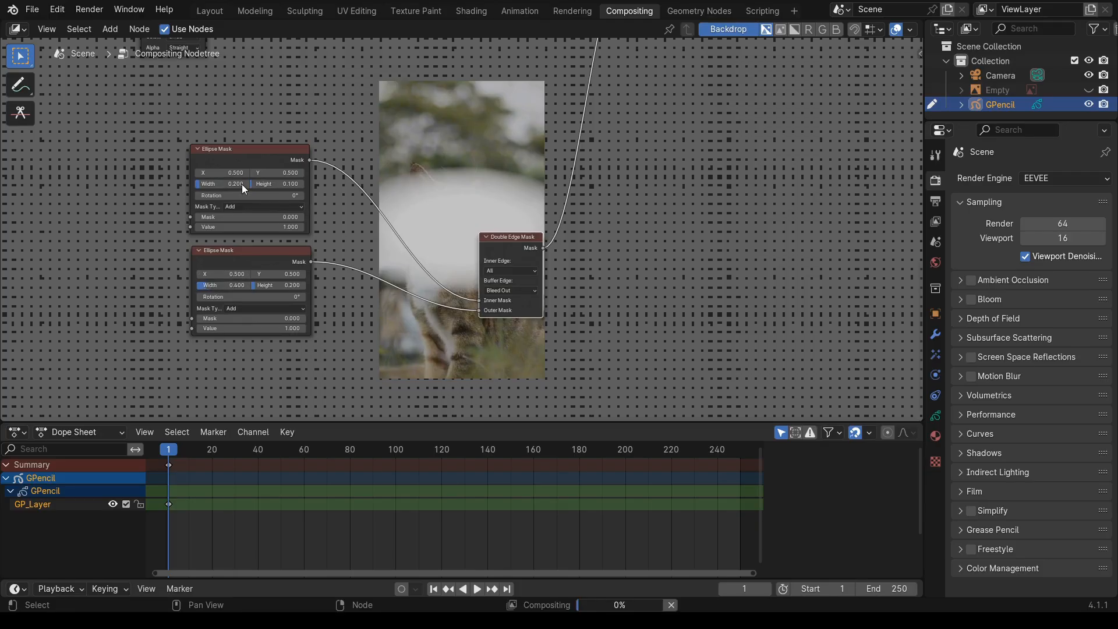
click(243, 184)
text(0.2)
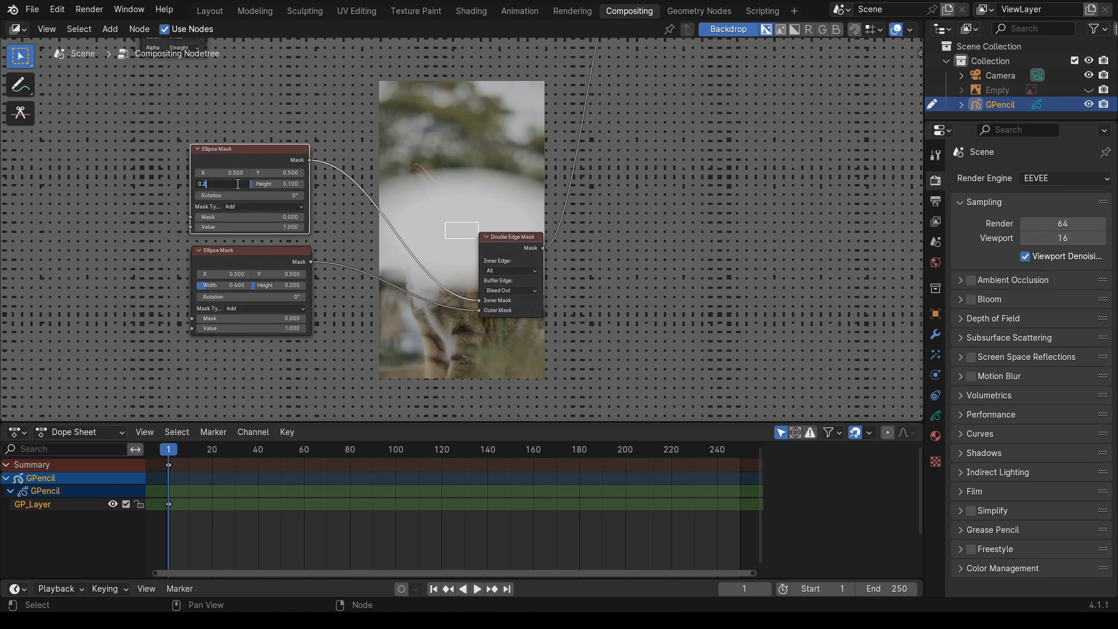
key(BackSpace)
text(1)
key(Return)
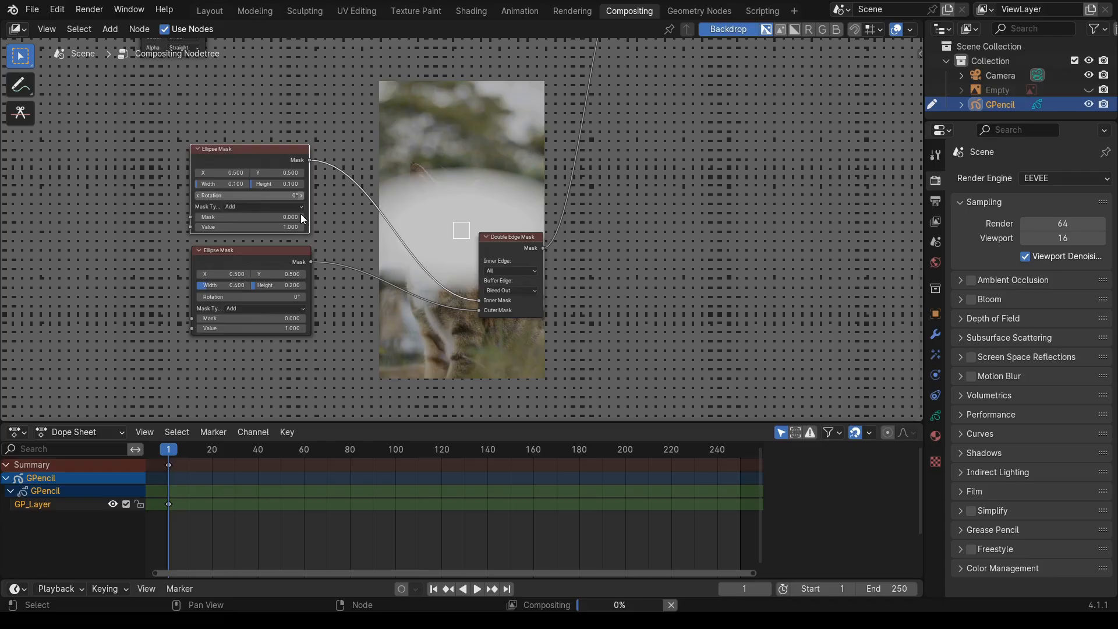
- Set the lower Ellipse Mask's width to 0.2
click(231, 285)
text(0.4)
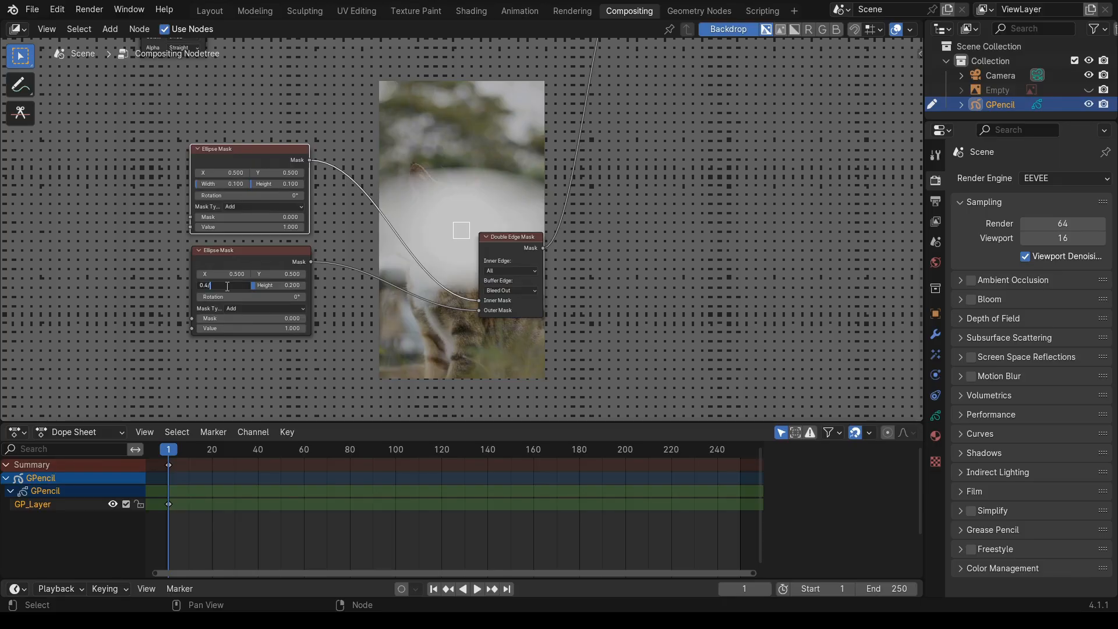
key(BackSpace)
text(2)
key(Return)
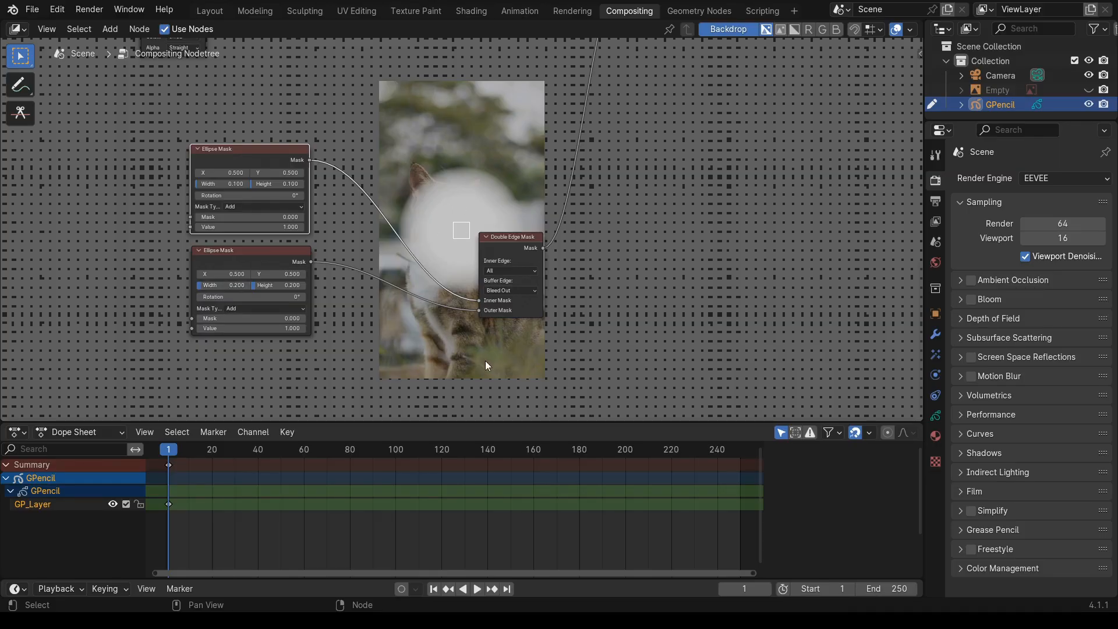
- Move the Double Edge Mask and both Ellipse Mask nodes off the cat preview, stacking the two Ellipse Masks under the image node
middle_drag(589, 312, 490, 395)
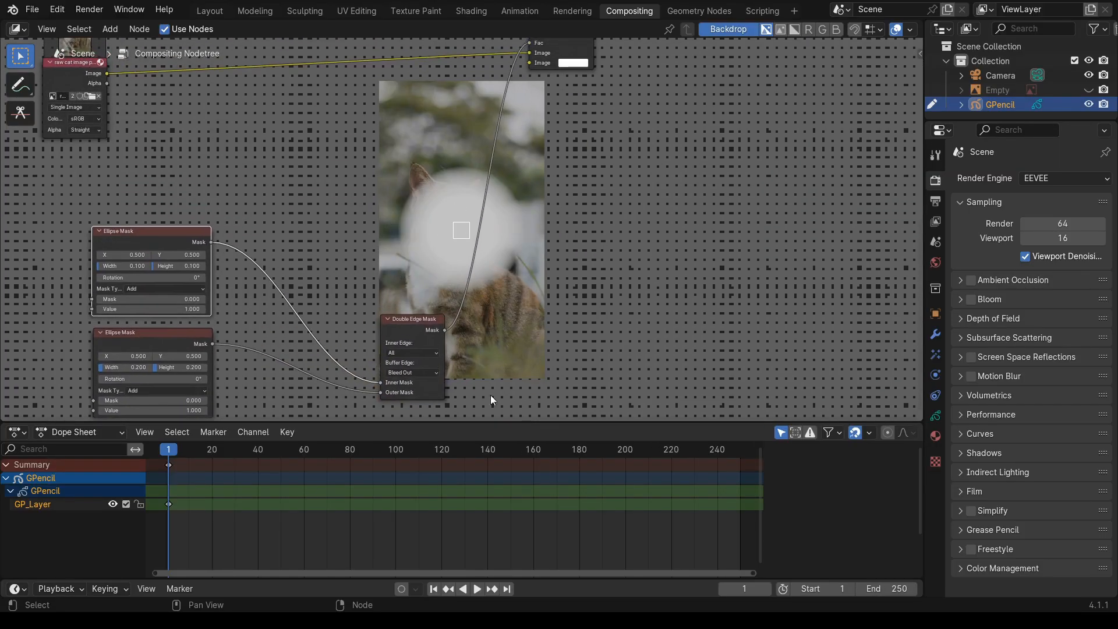
drag(399, 329, 324, 214)
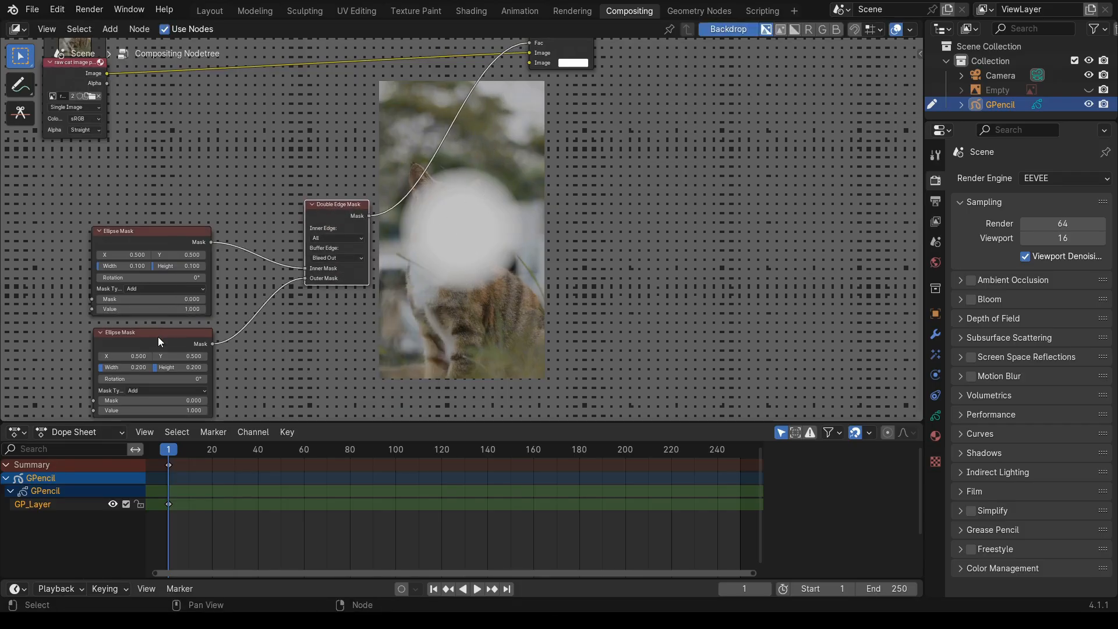
mouse_move(158, 336)
mouse_down()
mouse_move(153, 317)
mouse_move(157, 330)
mouse_up()
drag(143, 242, 70, 217)
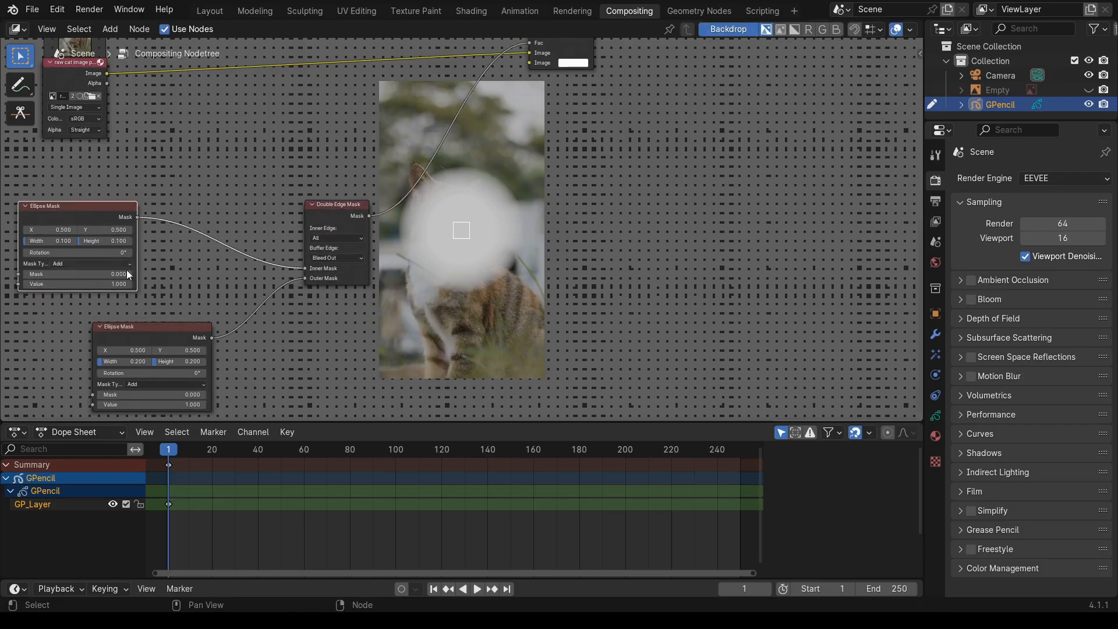
drag(155, 329, 72, 307)
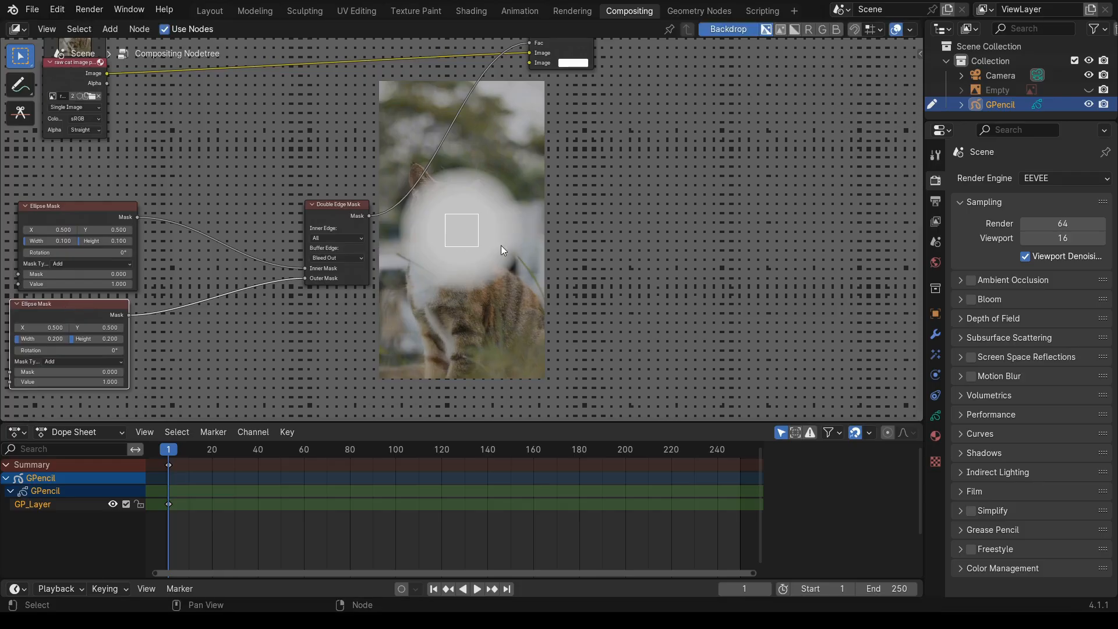
middle_drag(501, 245, 521, 308)
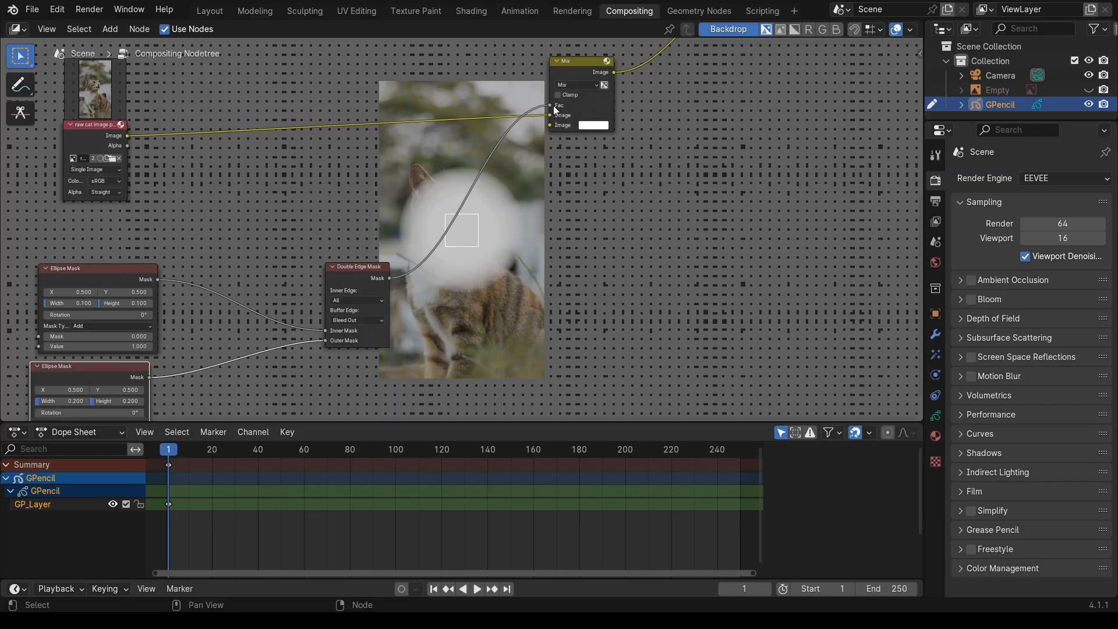
- Try blue as the color of the Mix node's second Image input and undo the change
click(107, 145)
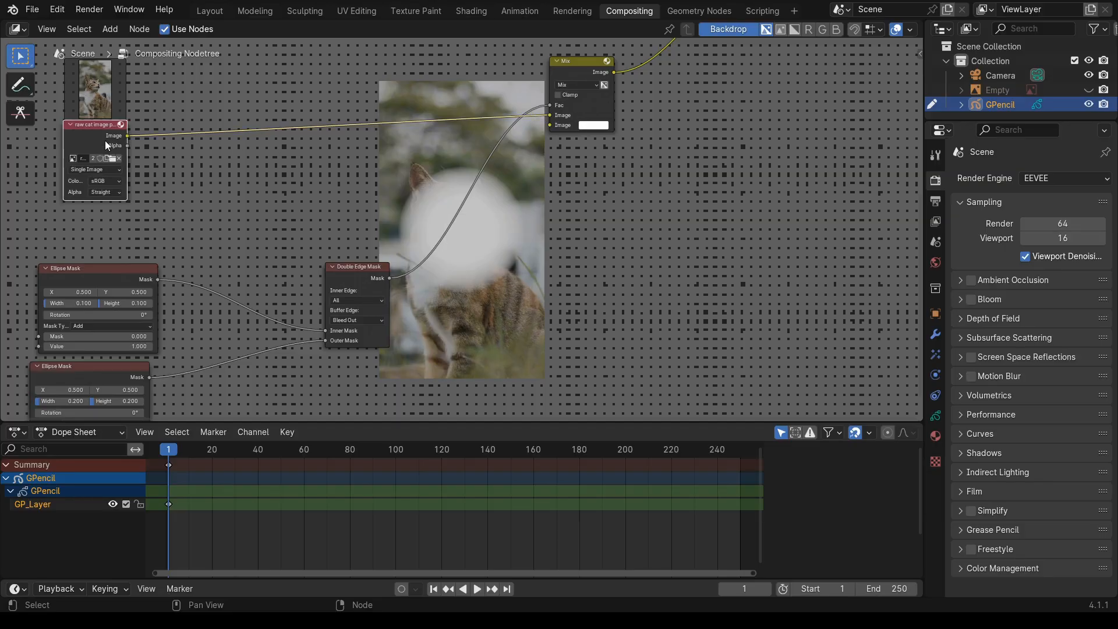
click(593, 125)
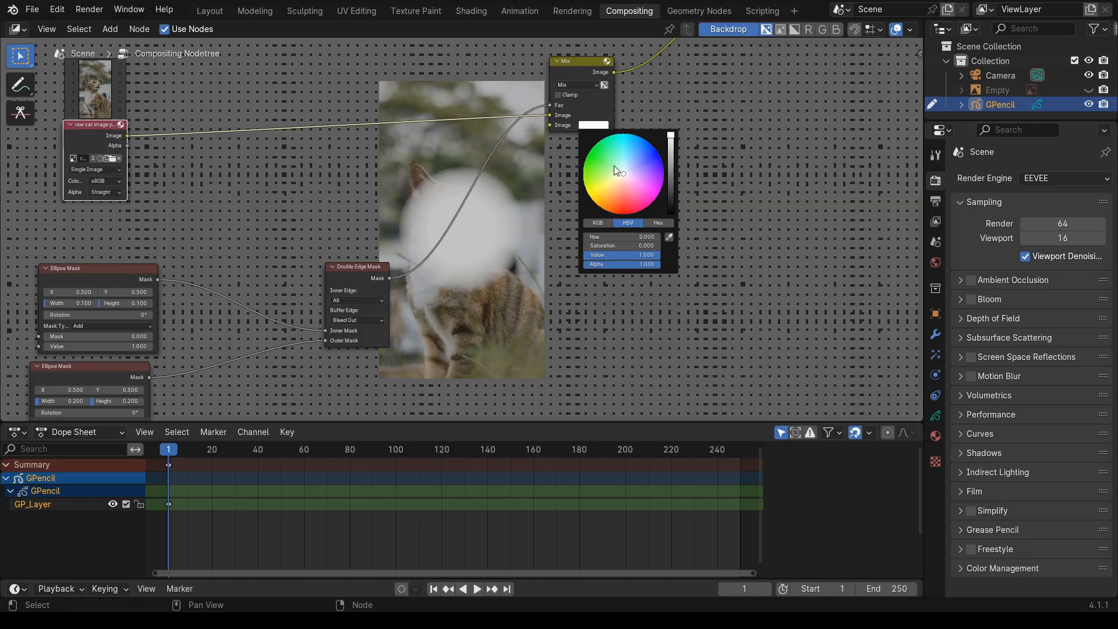
drag(624, 173, 658, 154)
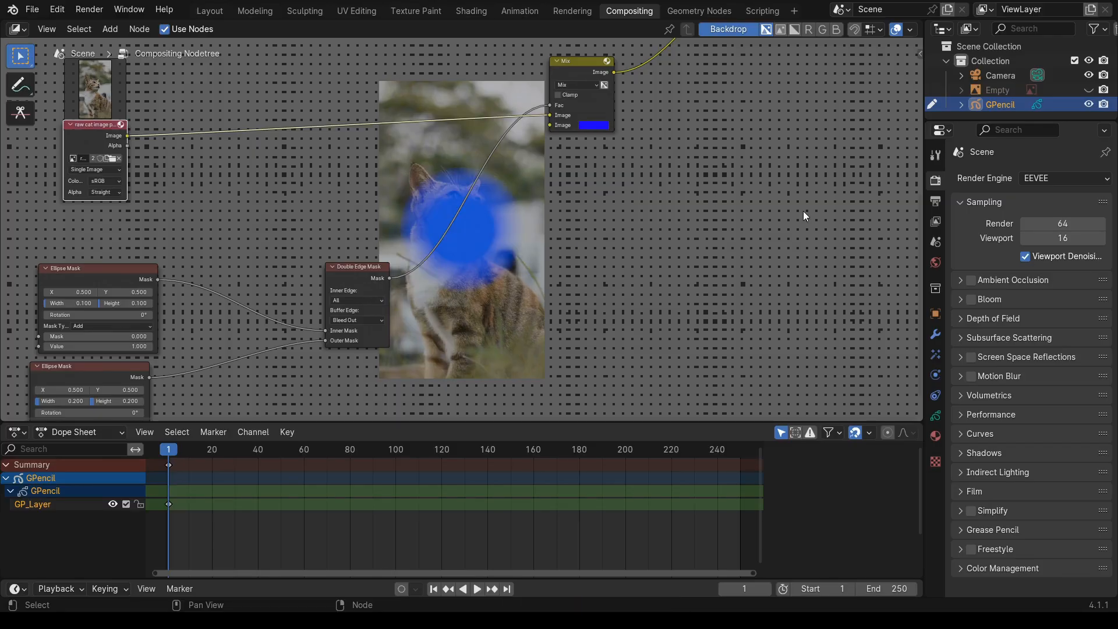
click(588, 127)
key(ctrl+z)
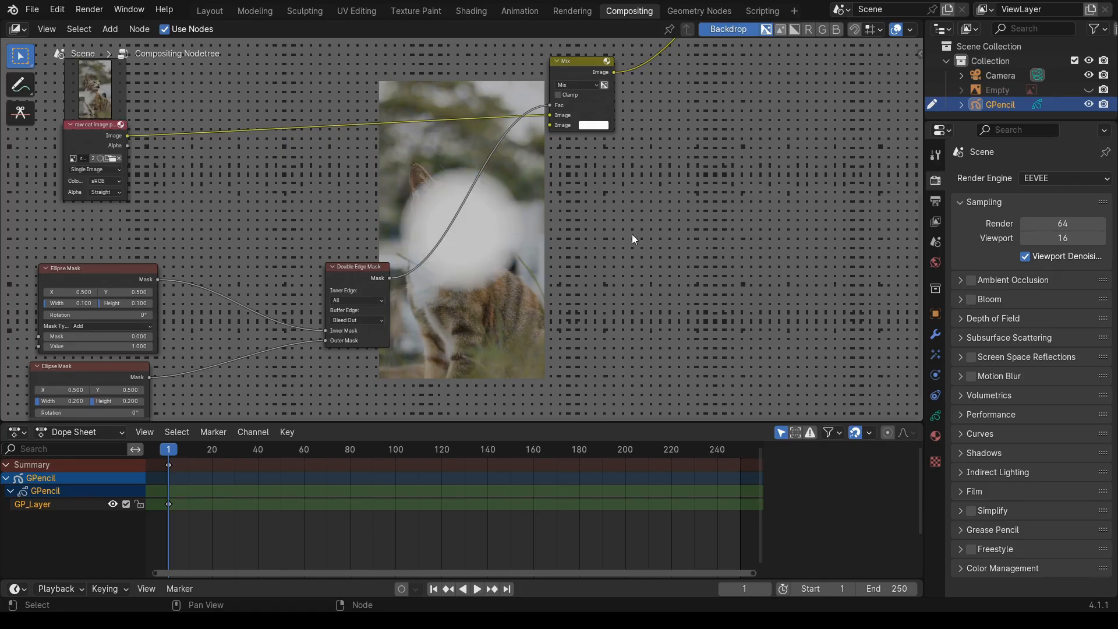
- Add a Transform node and insert it between the Double Edge Mask output and the Mix node's Fac input
middle_drag(632, 235, 398, 244)
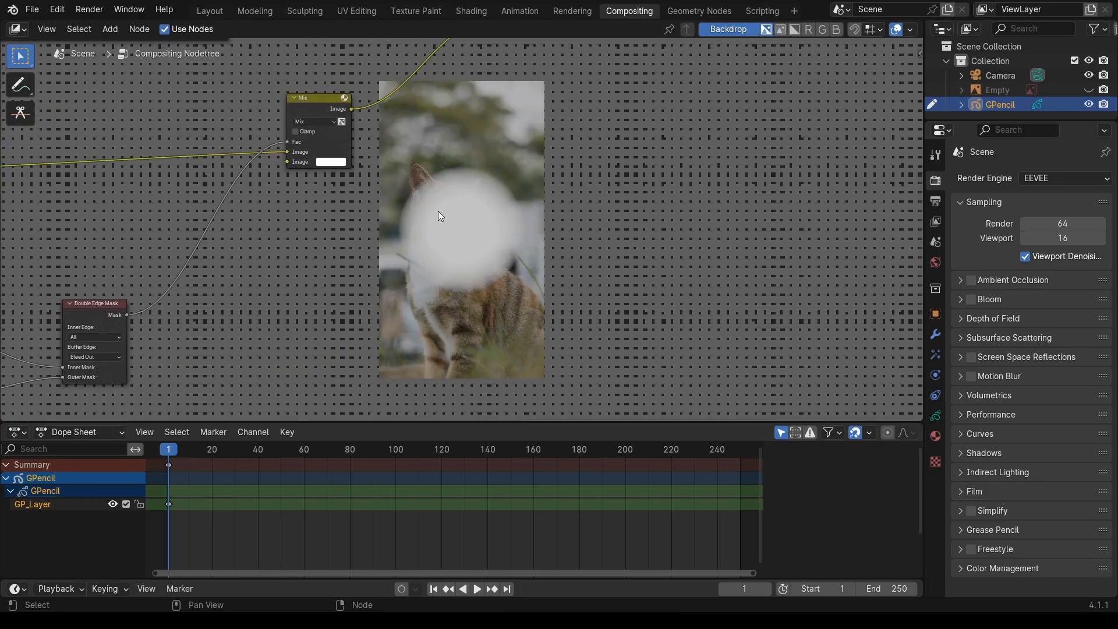
click(110, 28)
mouse_move(142, 47)
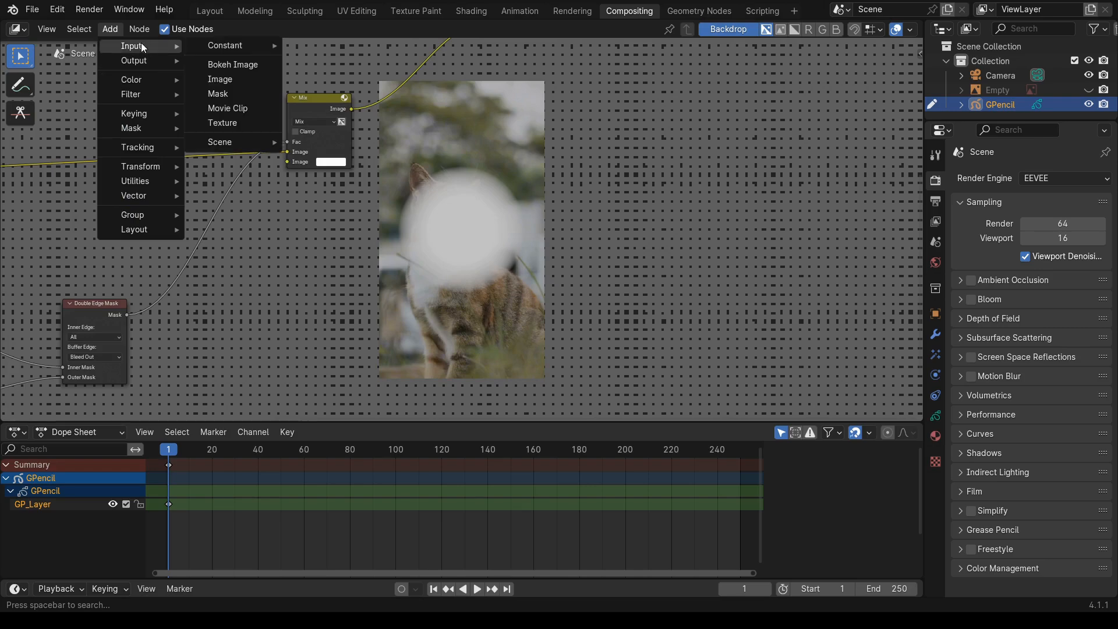
mouse_move(155, 167)
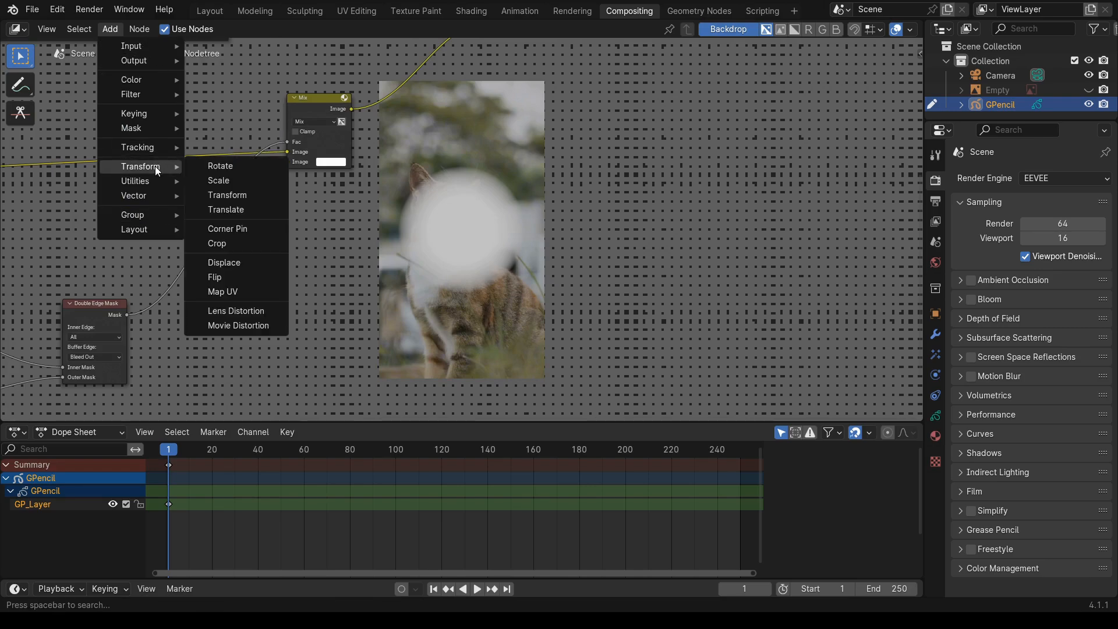
click(233, 195)
click(206, 240)
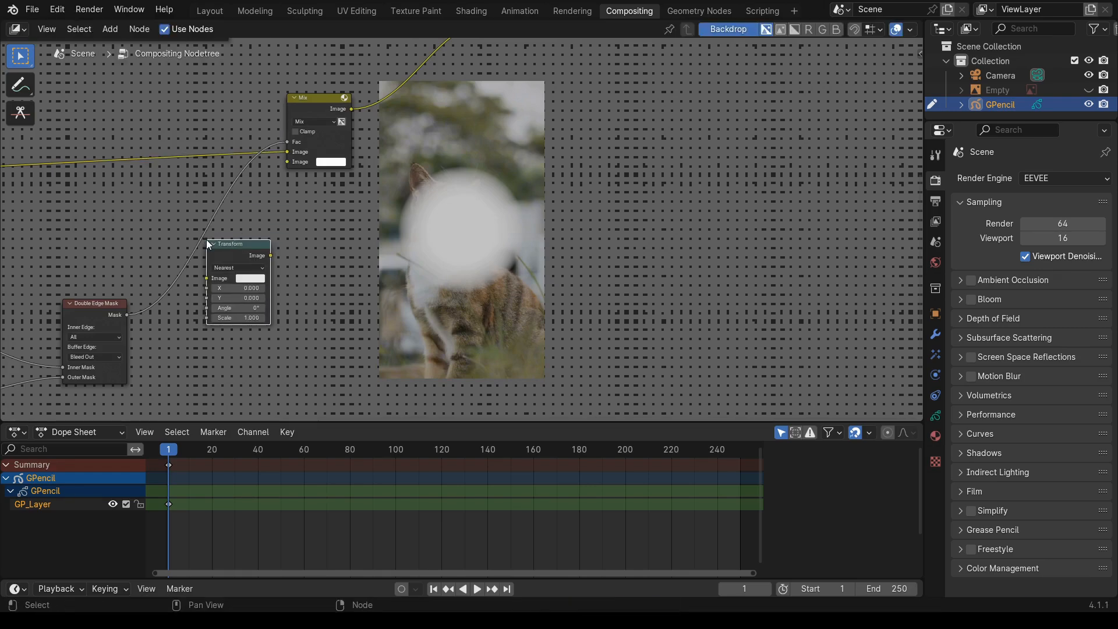
drag(248, 252, 220, 232)
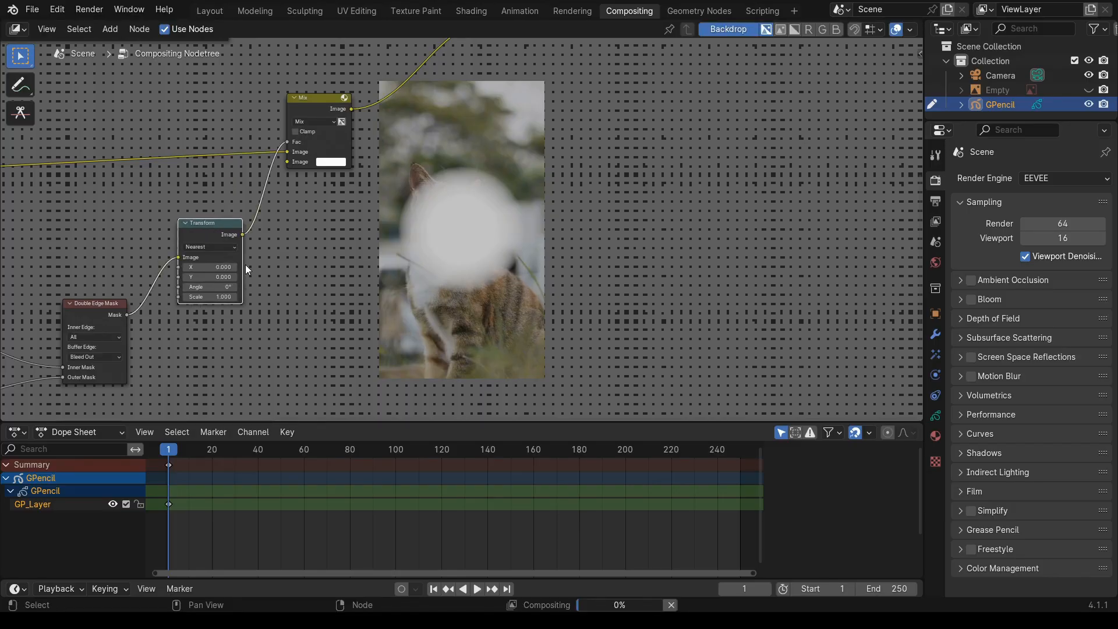
- Offset the mask with the Transform node to X about 183.2 and Y about 403.4
middle_drag(273, 298, 416, 273)
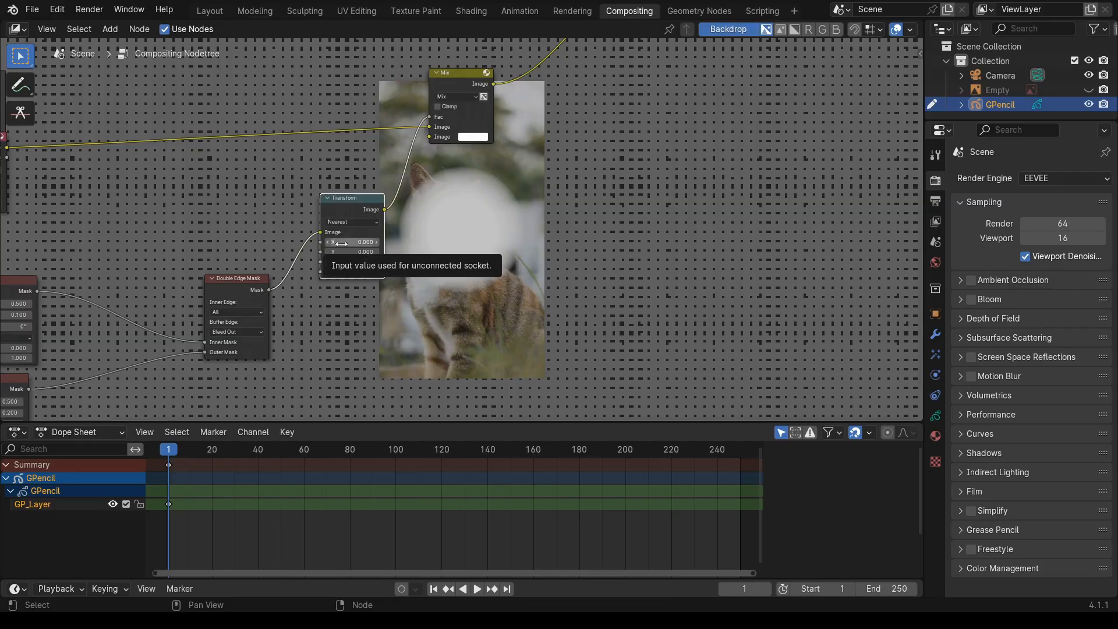
drag(341, 240, 387, 244)
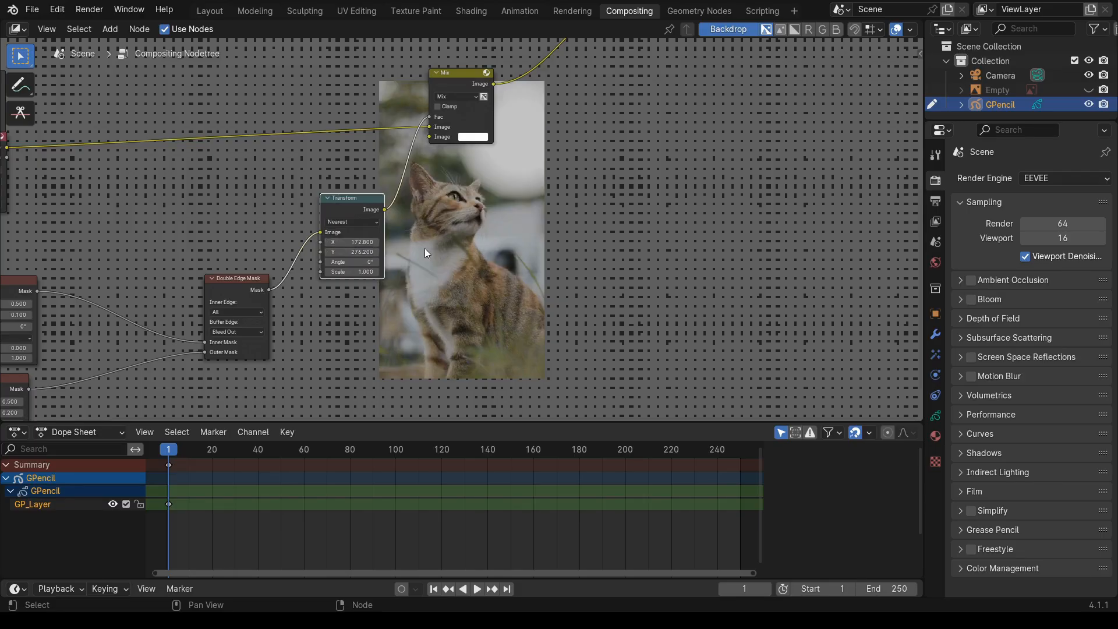
drag(349, 252, 376, 252)
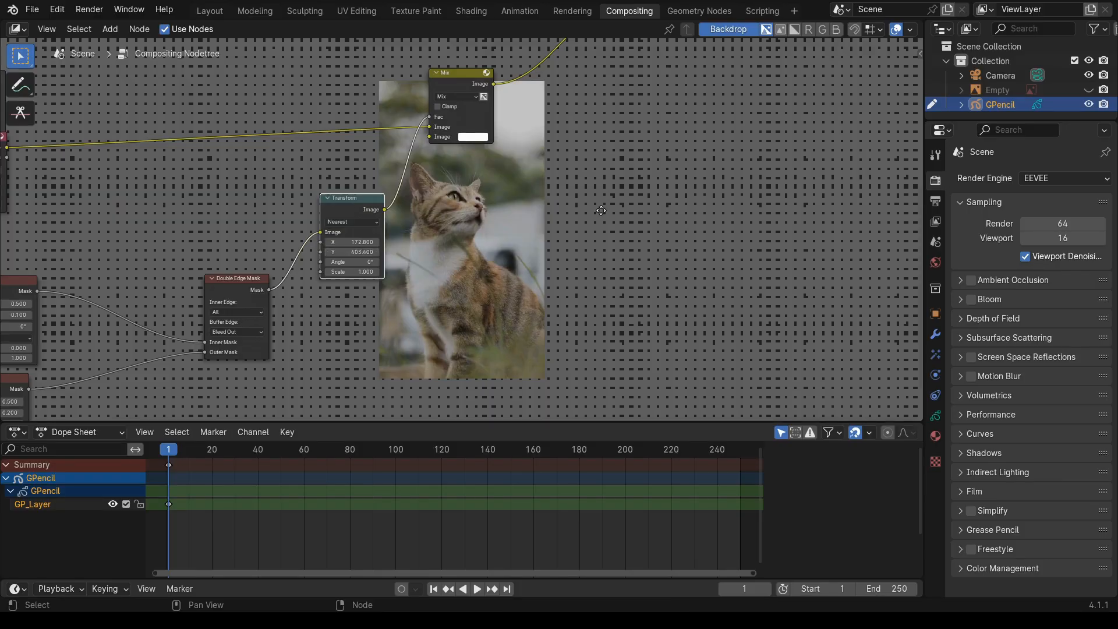
middle_drag(539, 225, 441, 182)
drag(250, 201, 322, 205)
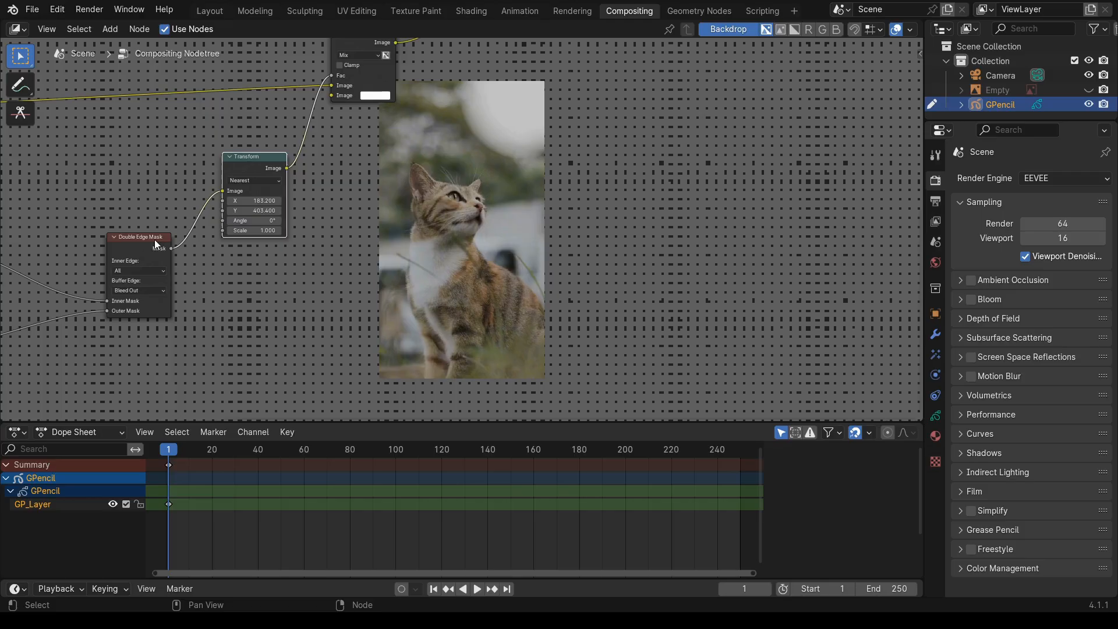
- Double the height of the Ellipse Mask feeding the Outer Mask input to 0.4
middle_drag(410, 361, 546, 323)
middle_drag(63, 349, 147, 343)
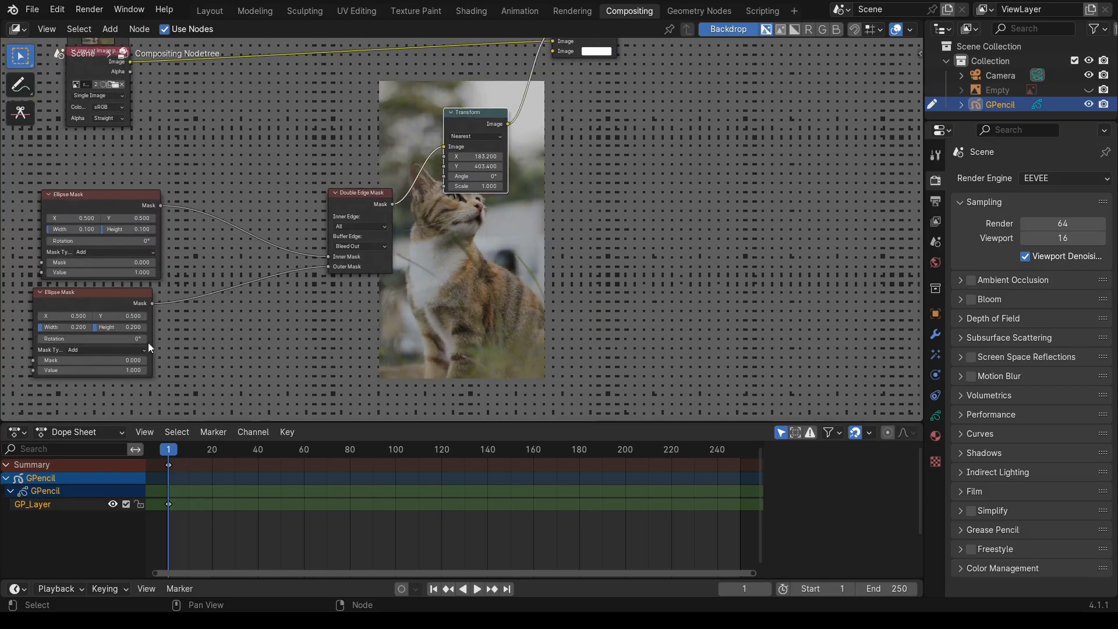
click(76, 327)
click(77, 329)
key(Return)
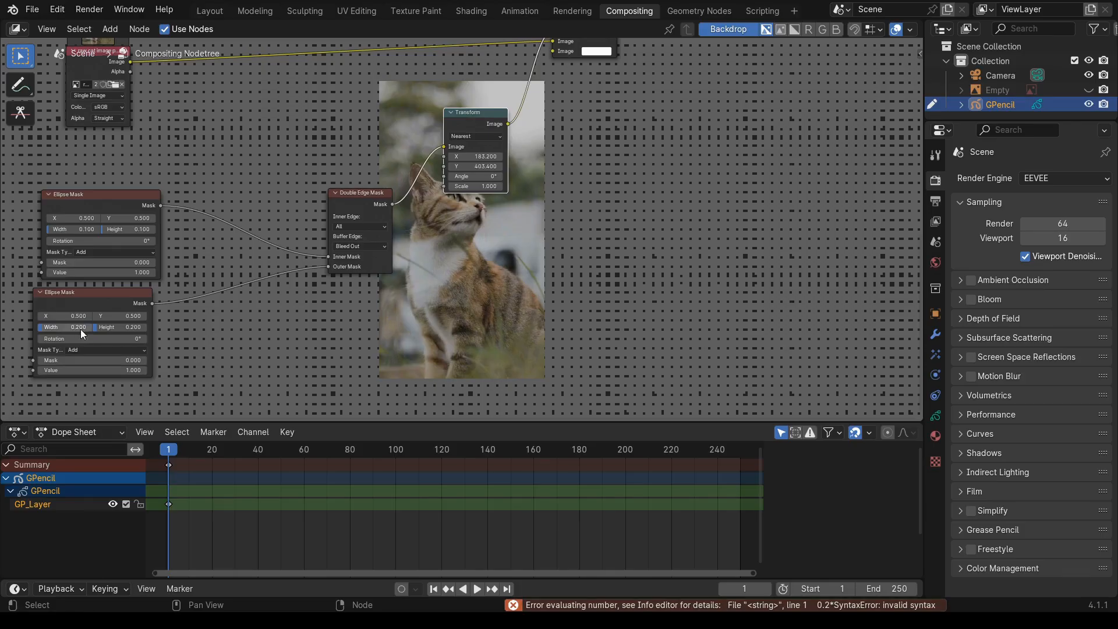
click(118, 326)
key(End)
text(*2)
key(Return)
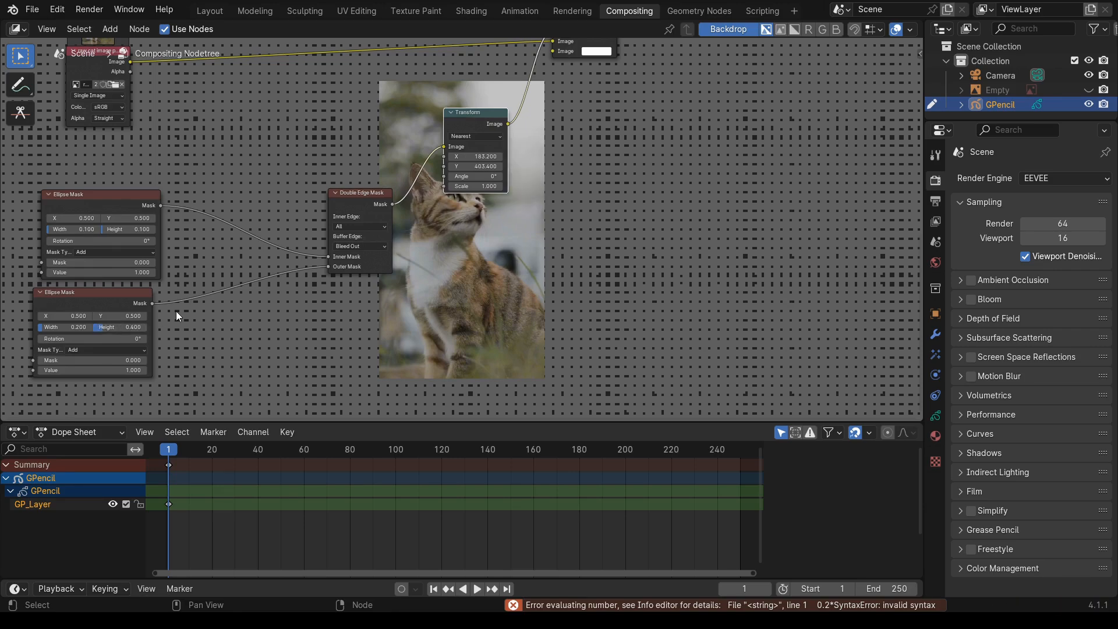
- Double the outer Ellipse Mask's width to 0.4 and move the Transform node clear of the cat preview
click(75, 327)
key(End)
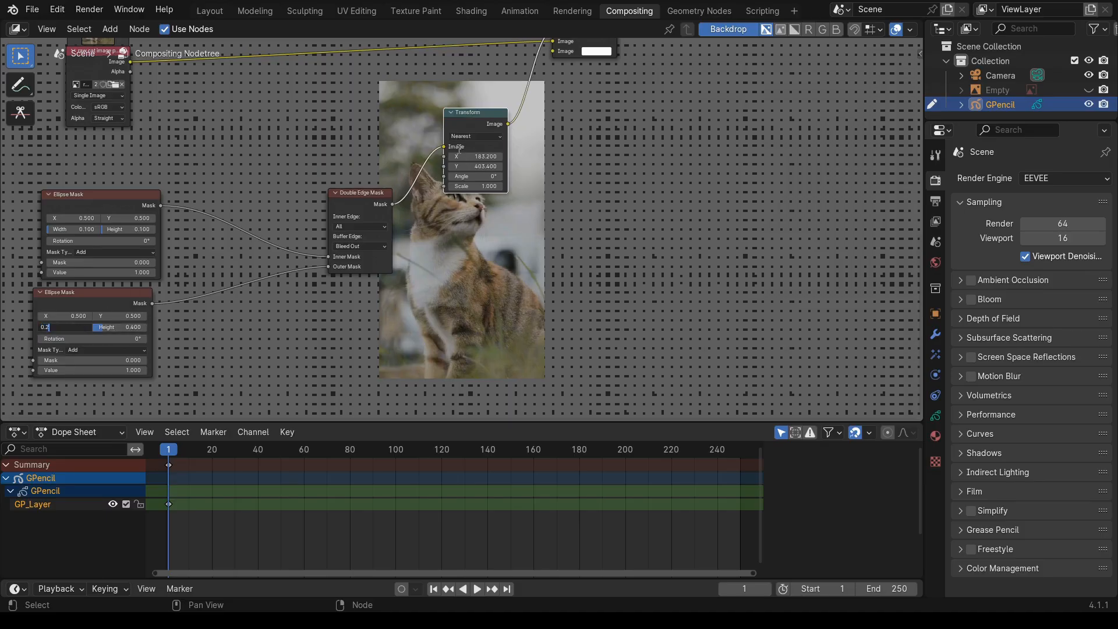
key(Return)
drag(470, 112, 615, 223)
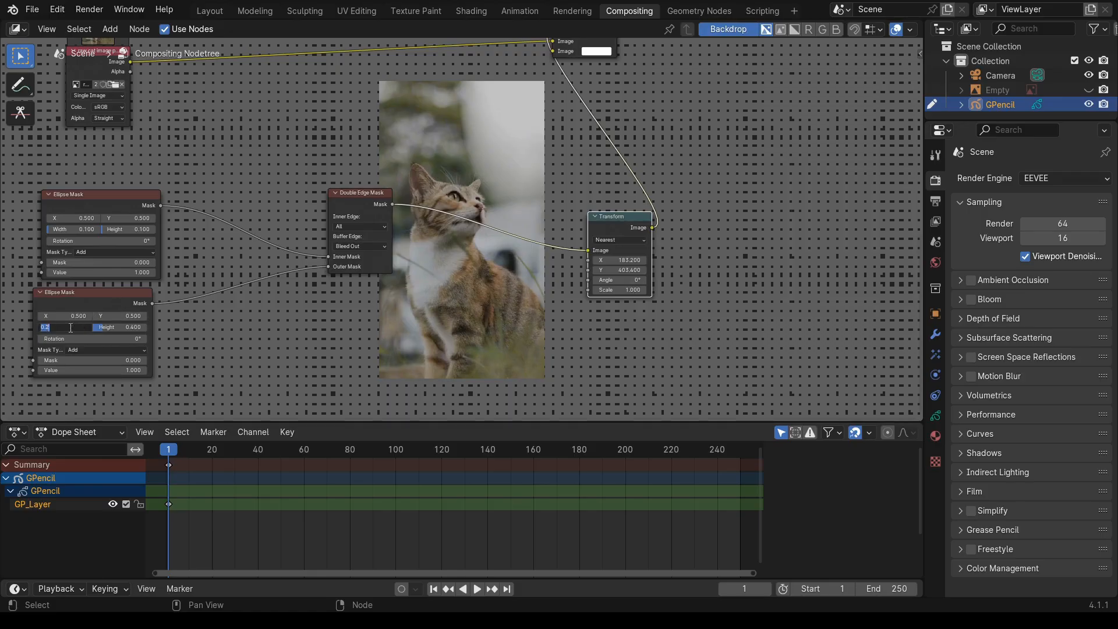
key(End)
text(*)
text(2)
key(Return)
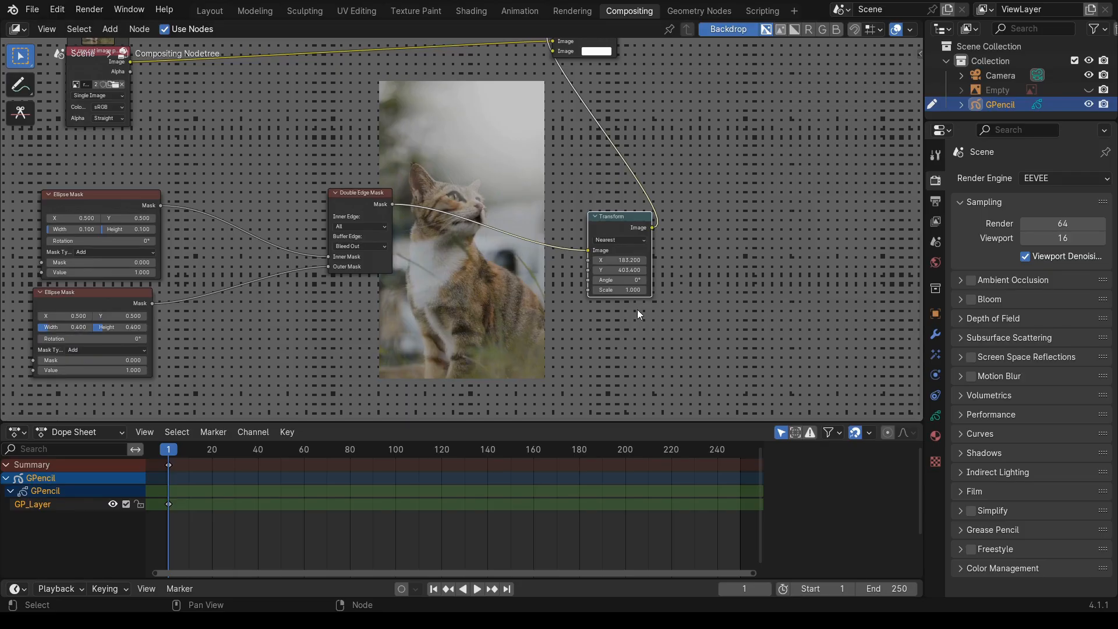
- Adjust the Transform offset to X about 389.7 and Y about 474.7, and place the node beside the Double Edge Mask
mouse_move(617, 261)
mouse_down()
mouse_move(660, 260)
mouse_move(608, 266)
mouse_up()
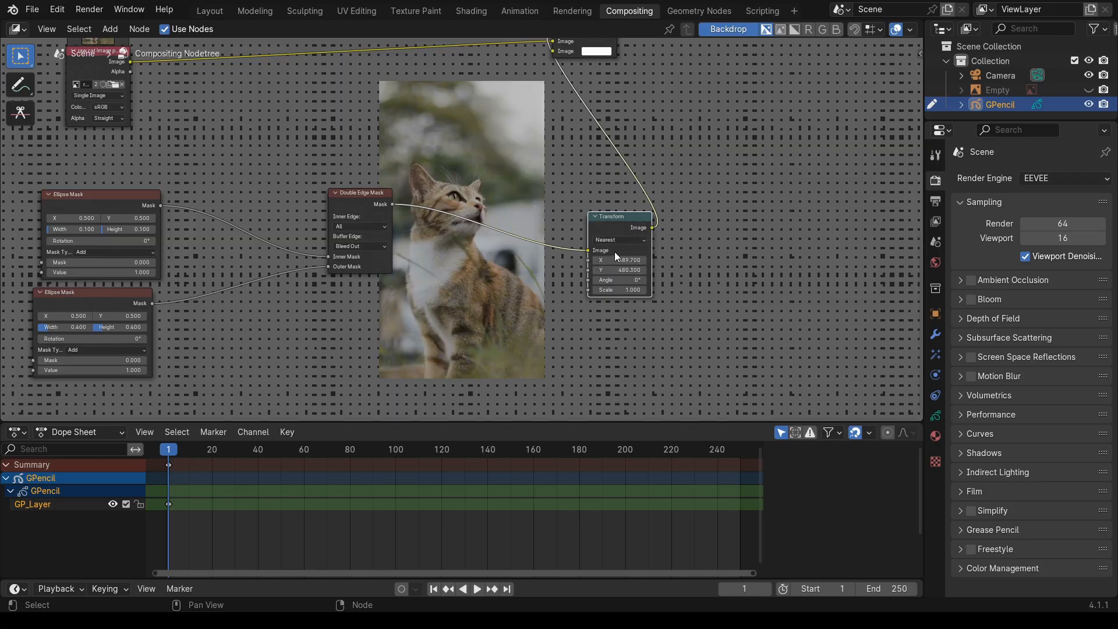
drag(614, 268, 582, 268)
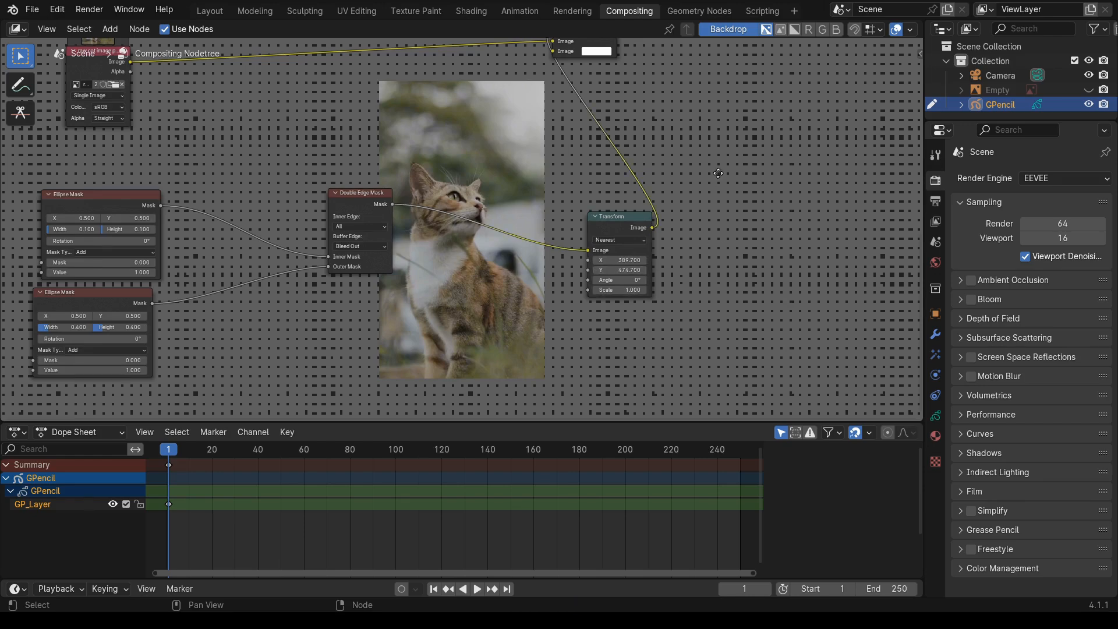
middle_drag(717, 172, 718, 261)
drag(619, 307, 462, 239)
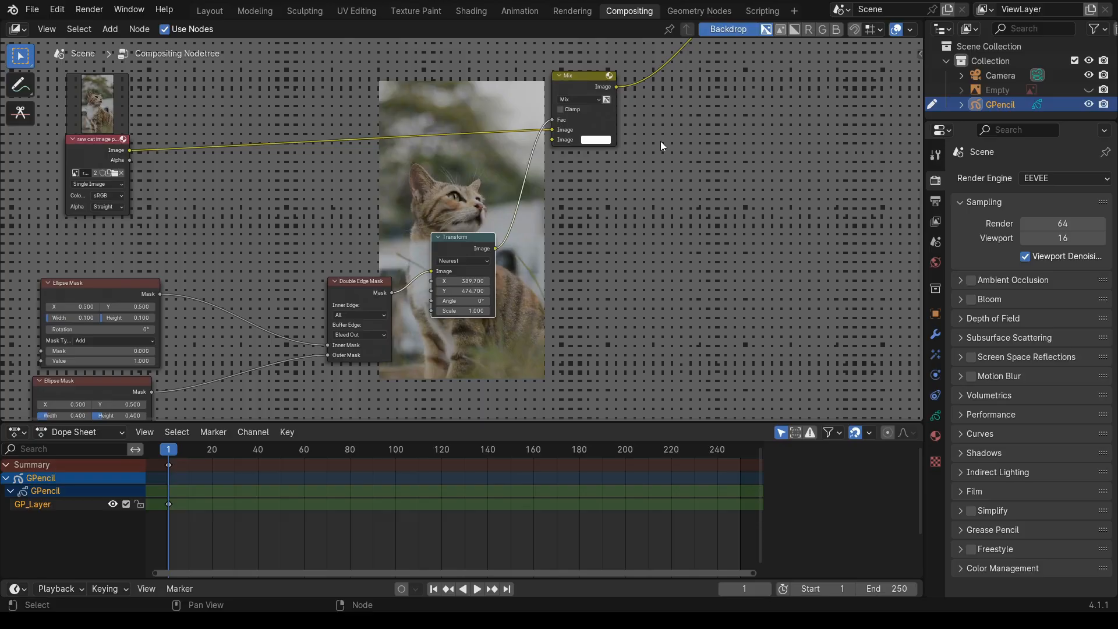
- Bring both Ellipse Masks close to the Double Edge Mask and select them together with the Double Edge Mask and Transform nodes
middle_drag(591, 236, 622, 177)
drag(152, 320, 299, 308)
drag(133, 224, 273, 200)
drag(493, 198, 478, 233)
drag(240, 133, 471, 397)
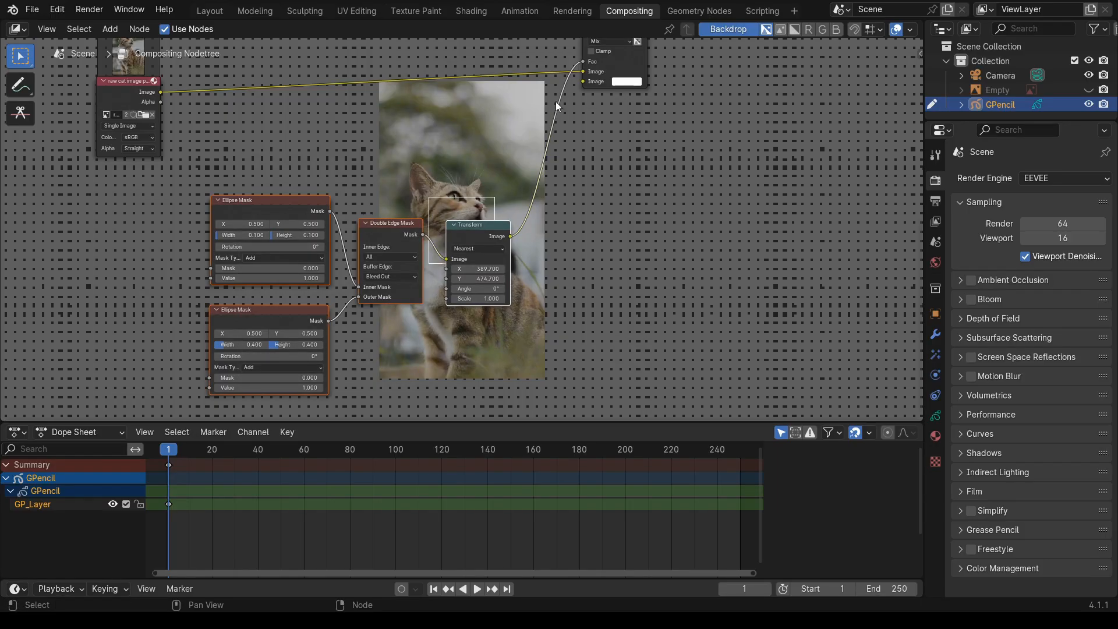
- Delete the Mix node from the compositor tree
middle_drag(556, 101, 493, 197)
click(541, 106)
click(543, 120)
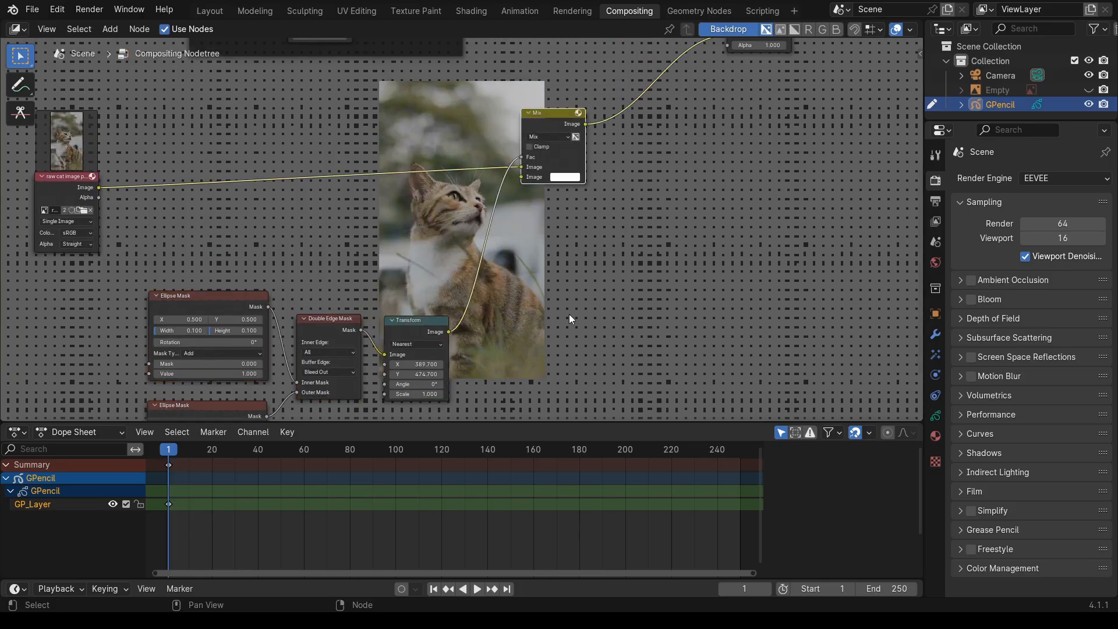
key(x)
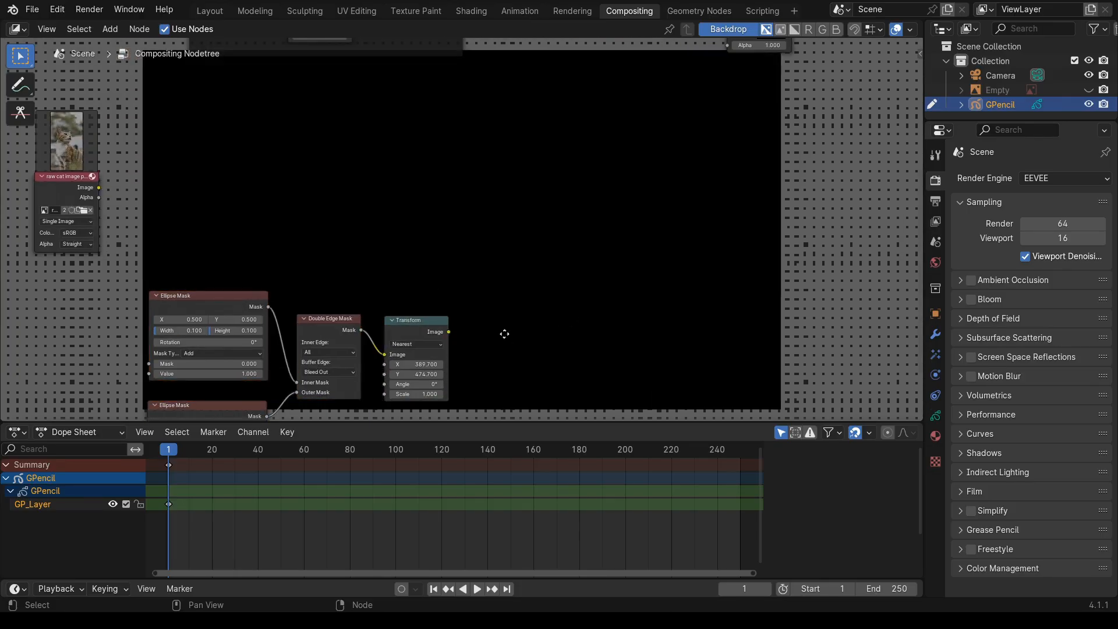
- Group both Ellipse Masks, the Double Edge Mask and the Transform node into one frame
middle_drag(502, 333, 503, 219)
drag(166, 127, 442, 359)
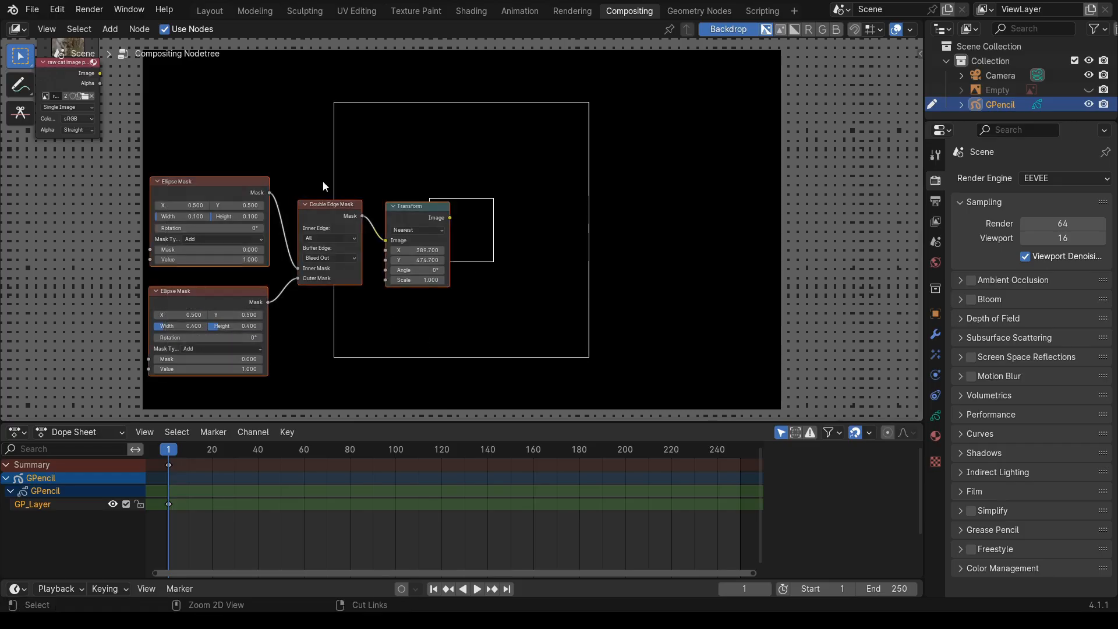
key(ctrl+j)
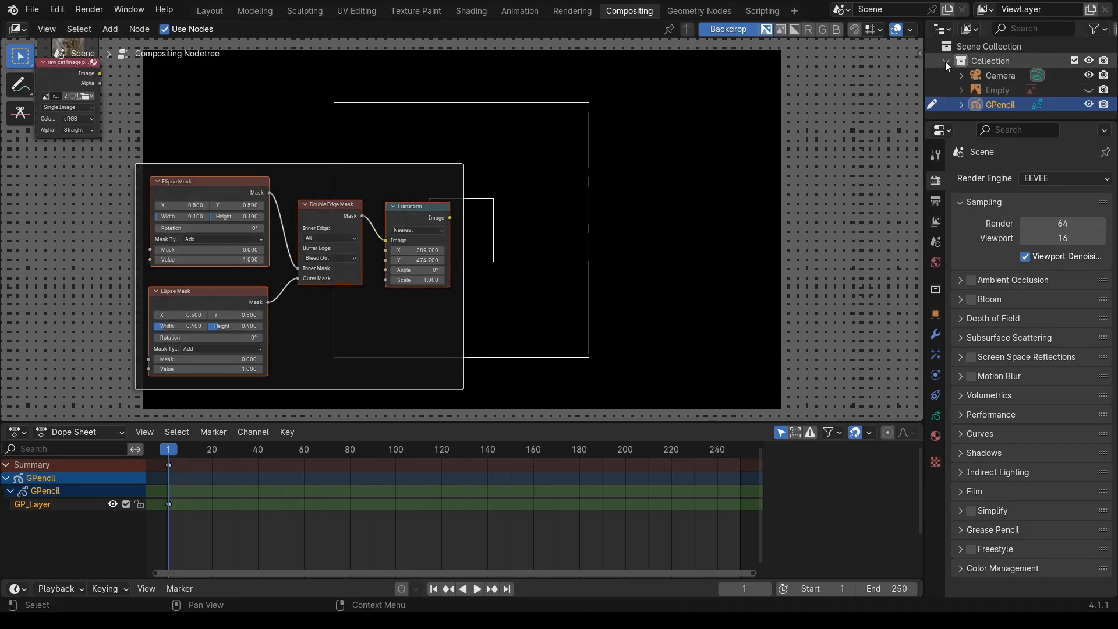
- Label the frame around the mask nodes "Light mask"
click(917, 55)
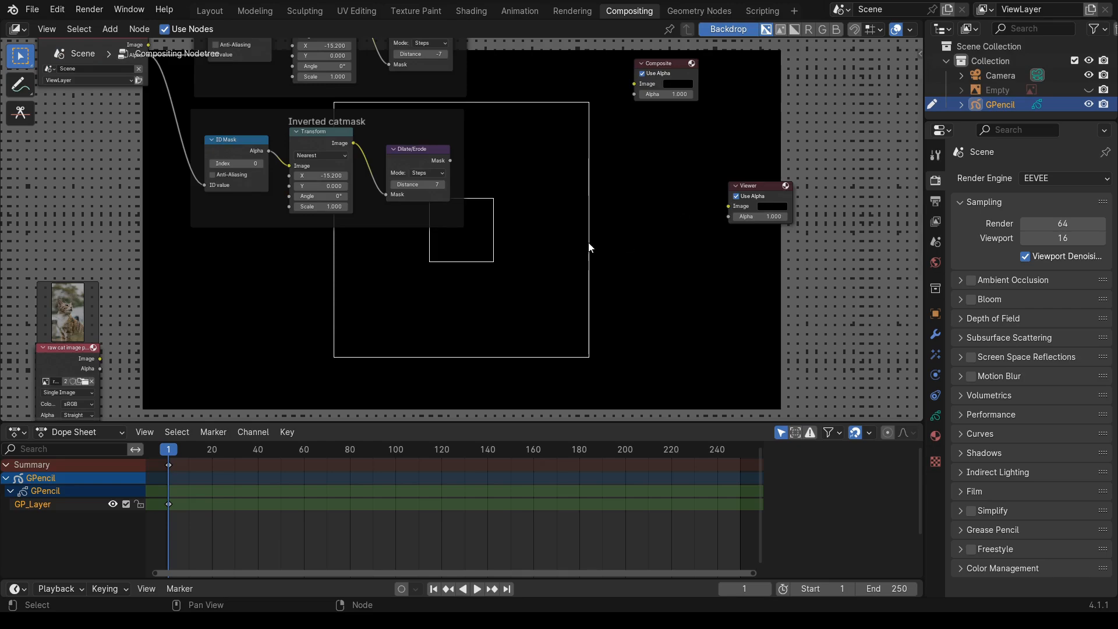
scroll(554, 333, down, 2)
middle_drag(556, 334, 609, 198)
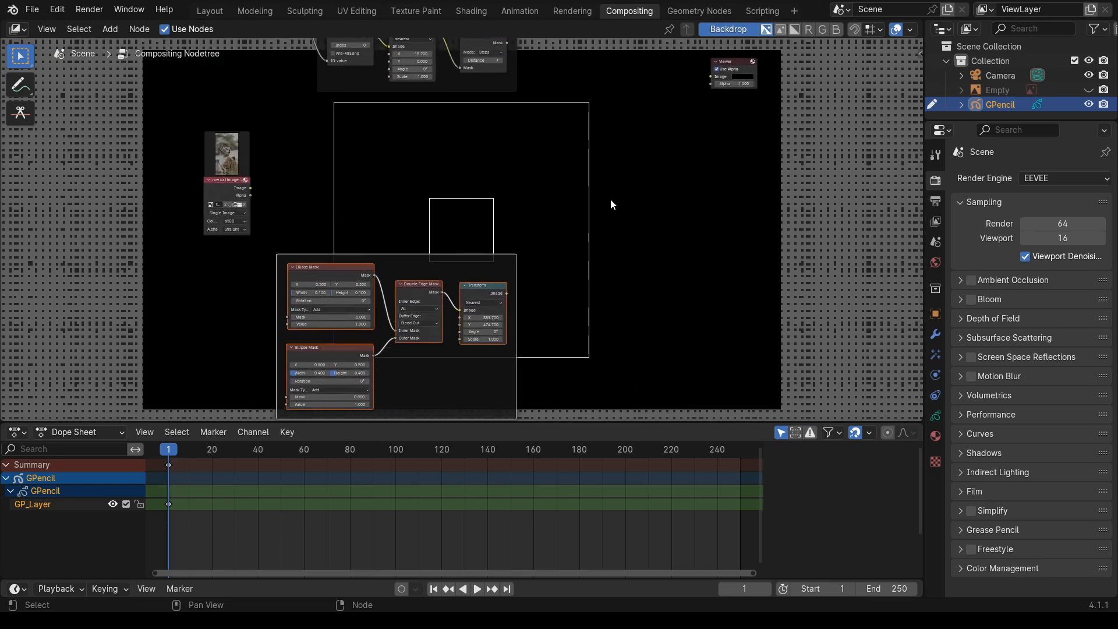
click(919, 54)
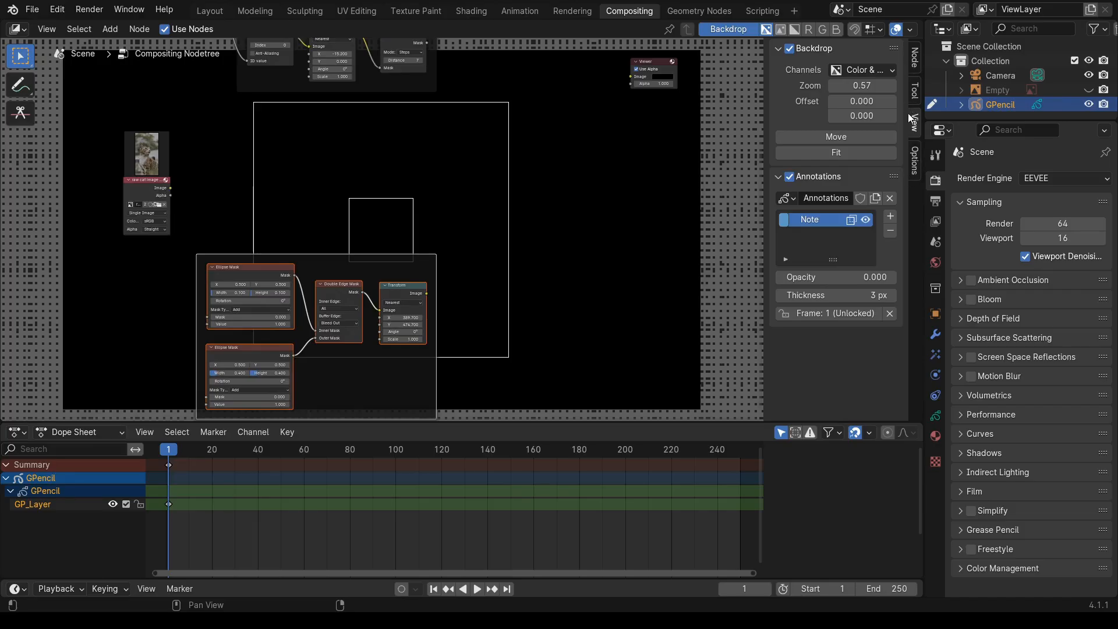
click(913, 57)
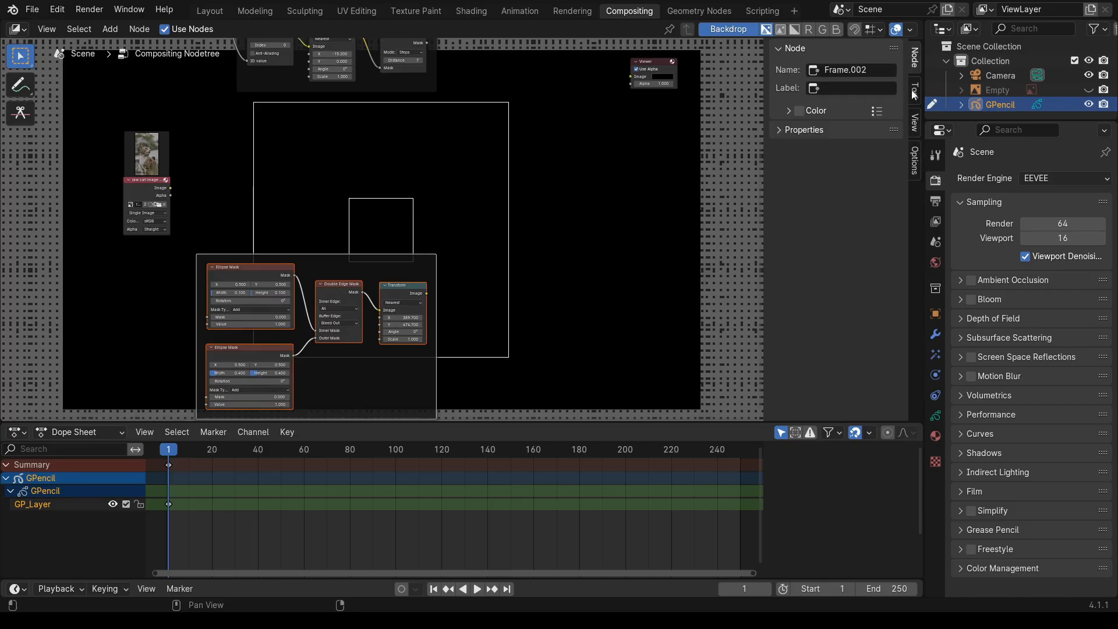
click(853, 85)
text(Light mask)
key(Return)
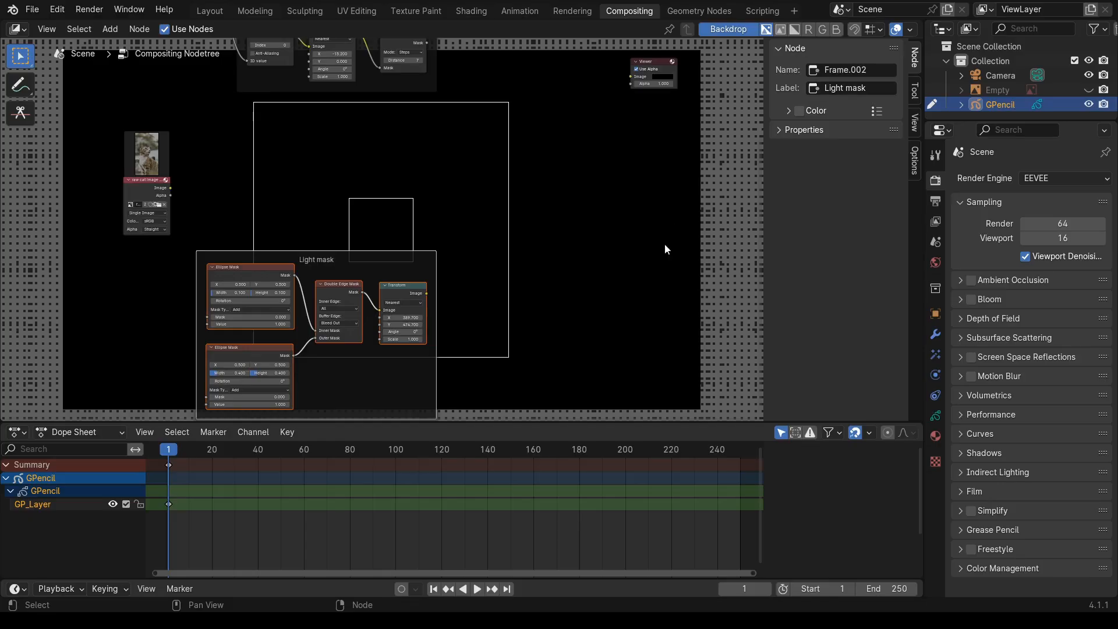
- Move the Light mask frame up beside the cat image node, below the Inverted catmask frame
middle_drag(633, 287, 748, 277)
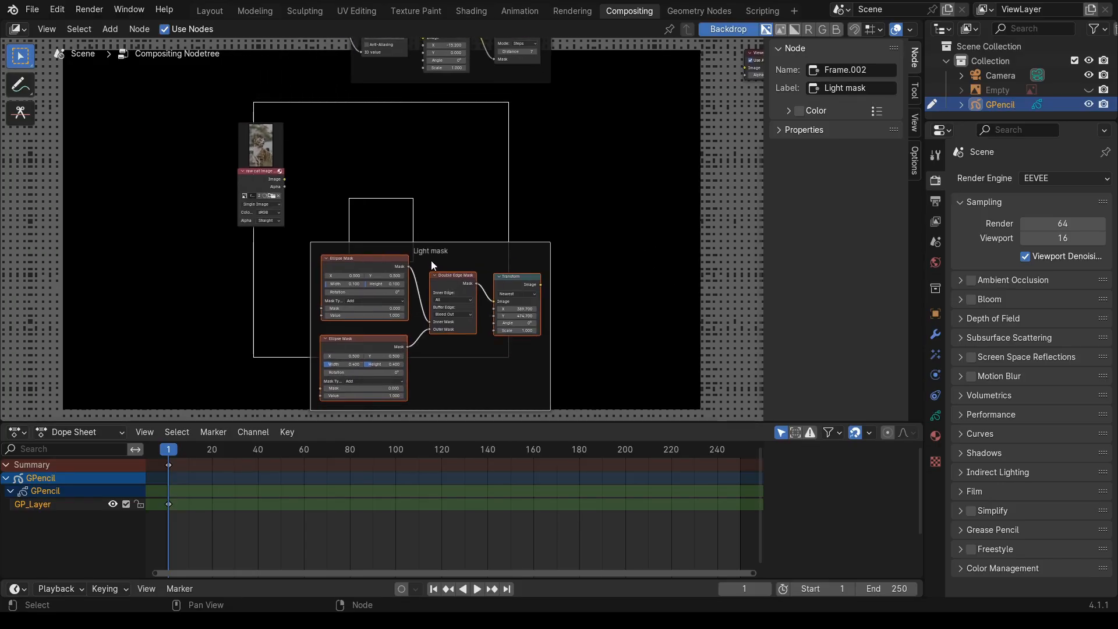
drag(432, 260, 432, 195)
drag(437, 247, 452, 116)
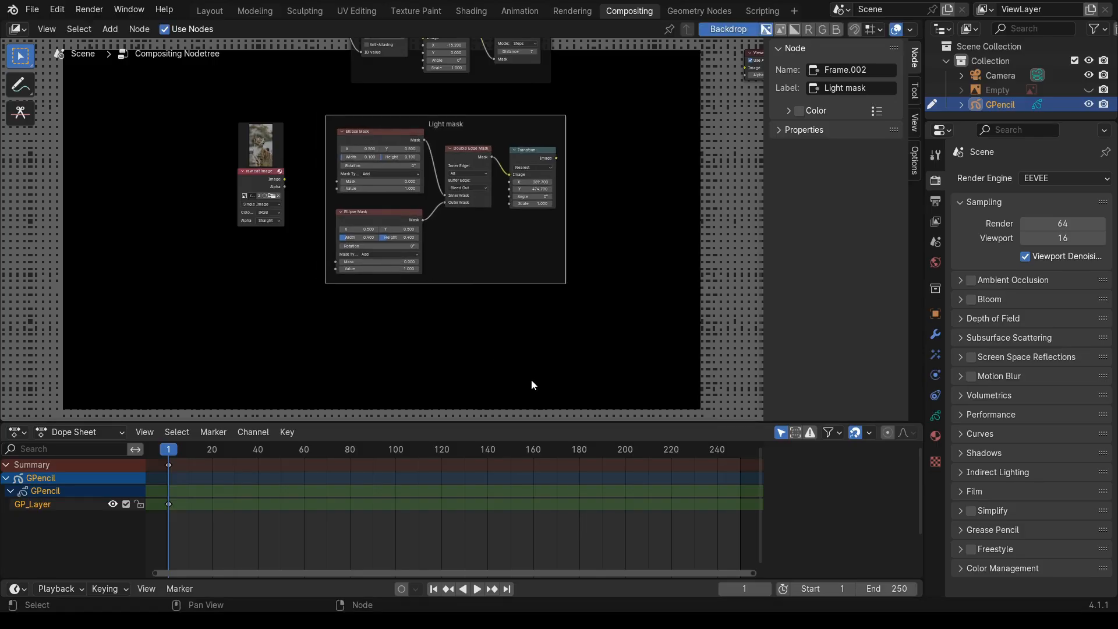
- Connect the cat image node's Image output to the Viewer and move the Composite node just above the Viewer
middle_drag(531, 381, 489, 81)
scroll(515, 180, down, 3)
middle_drag(531, 244, 431, 223)
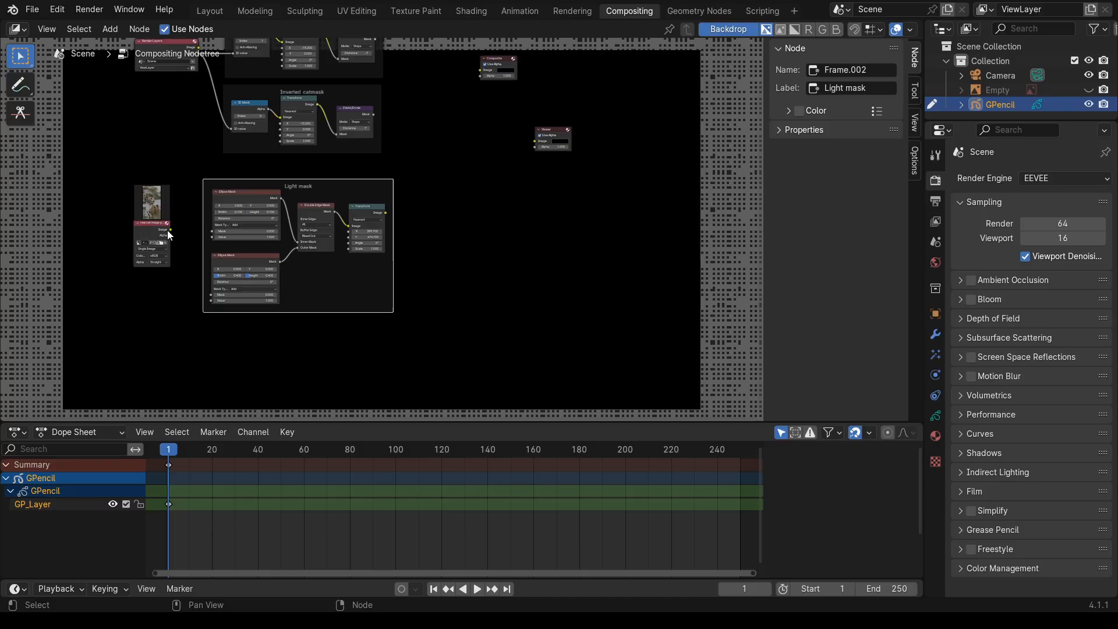
drag(166, 230, 535, 142)
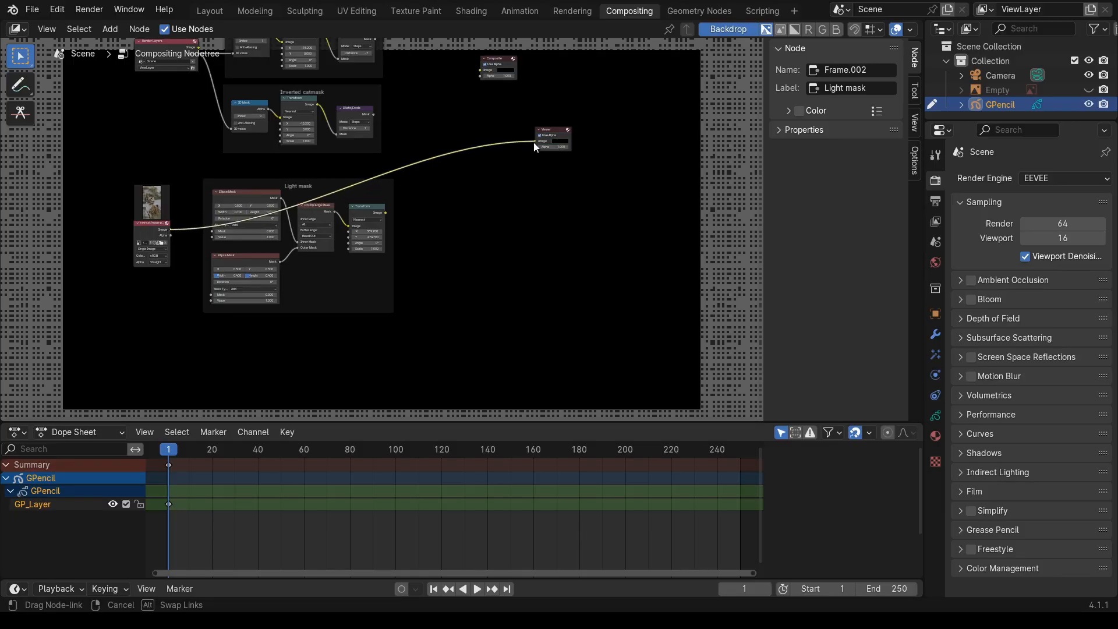
drag(502, 63, 554, 96)
scroll(521, 283, up, 2)
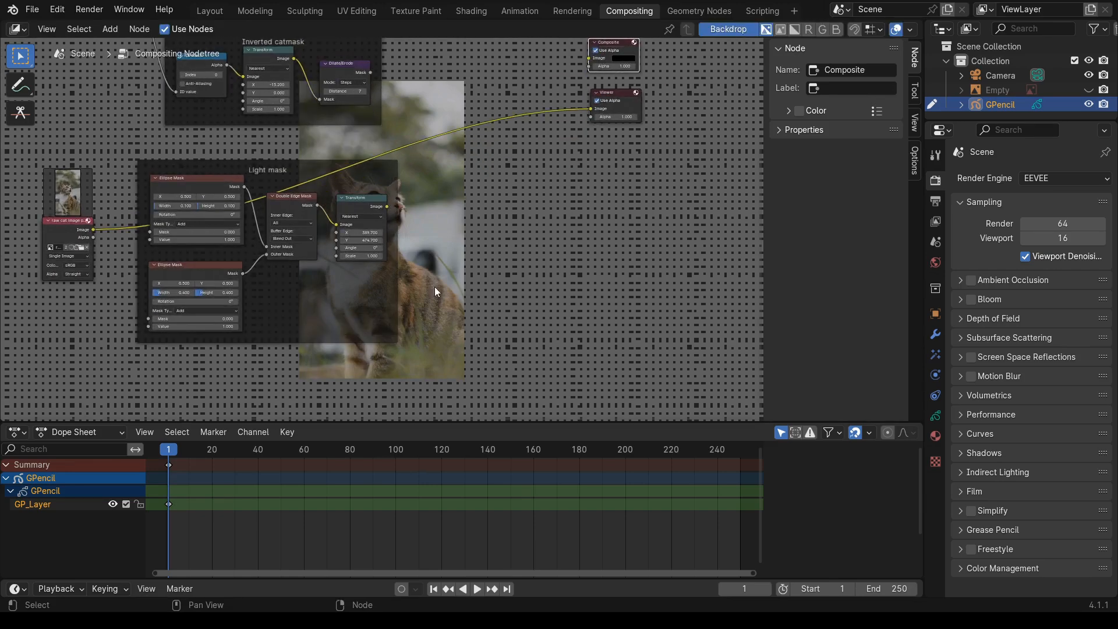
middle_drag(408, 364, 484, 318)
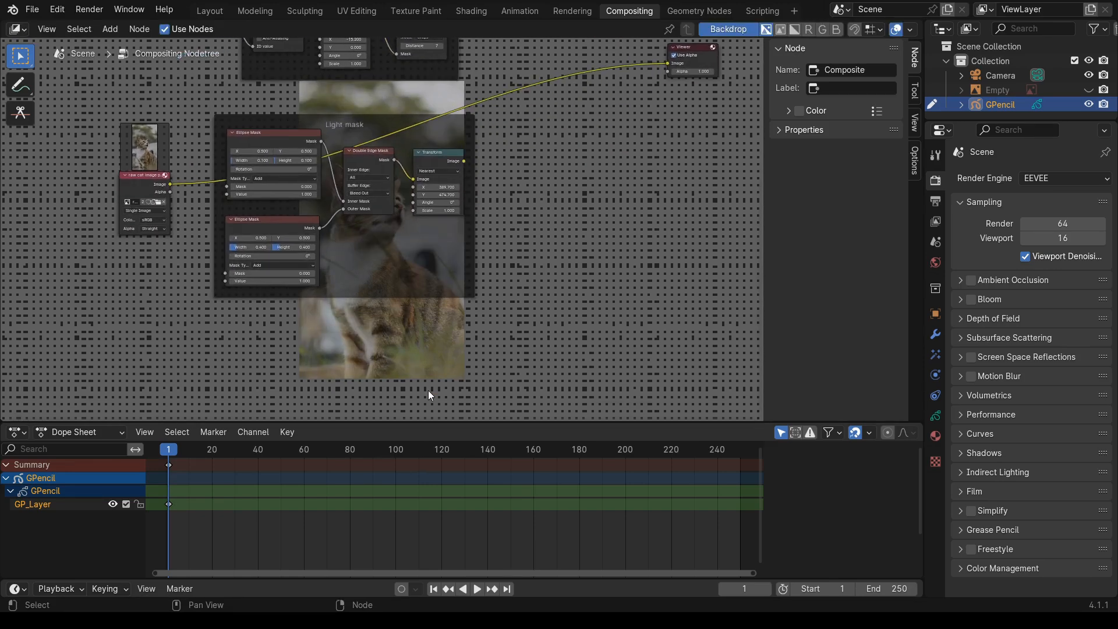
middle_drag(429, 394, 430, 334)
middle_drag(519, 340, 446, 349)
middle_drag(423, 294, 326, 304)
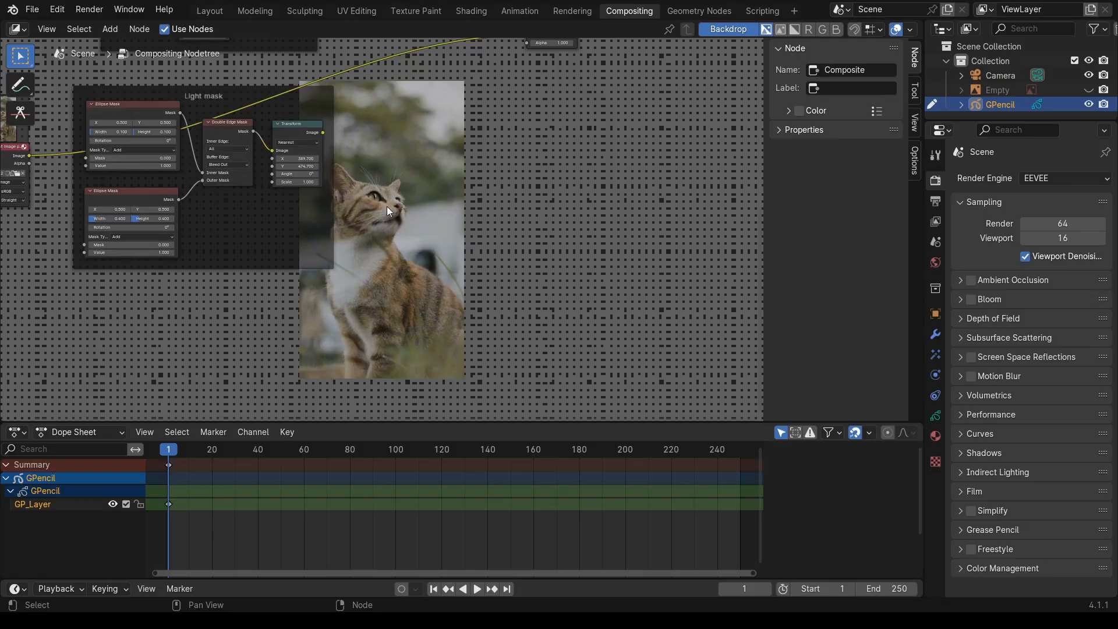
middle_drag(277, 325, 340, 343)
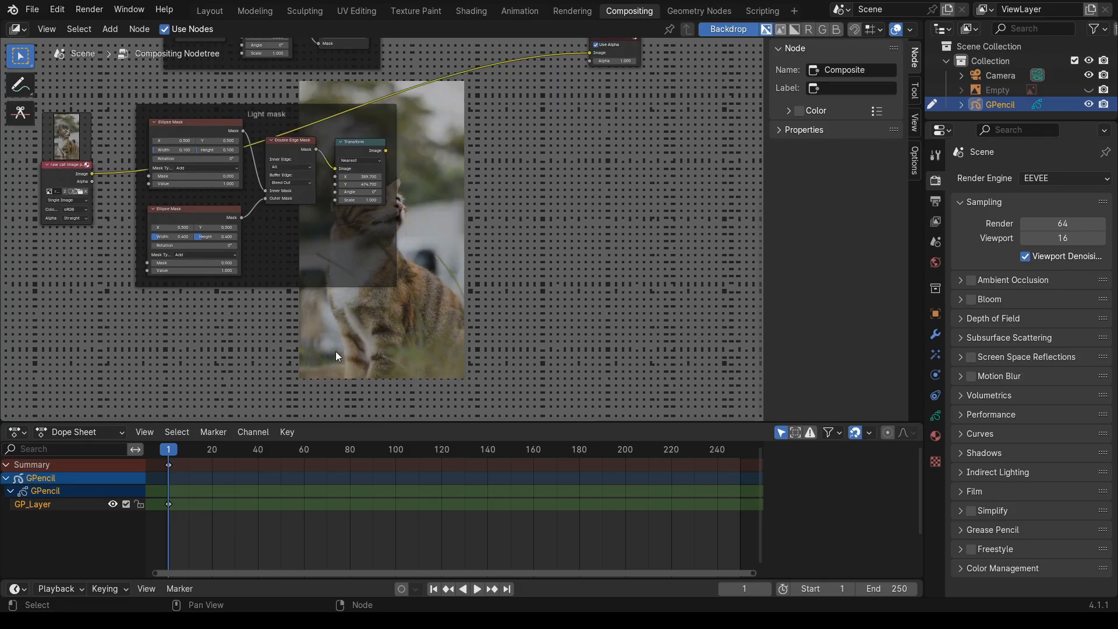
middle_drag(335, 351, 319, 319)
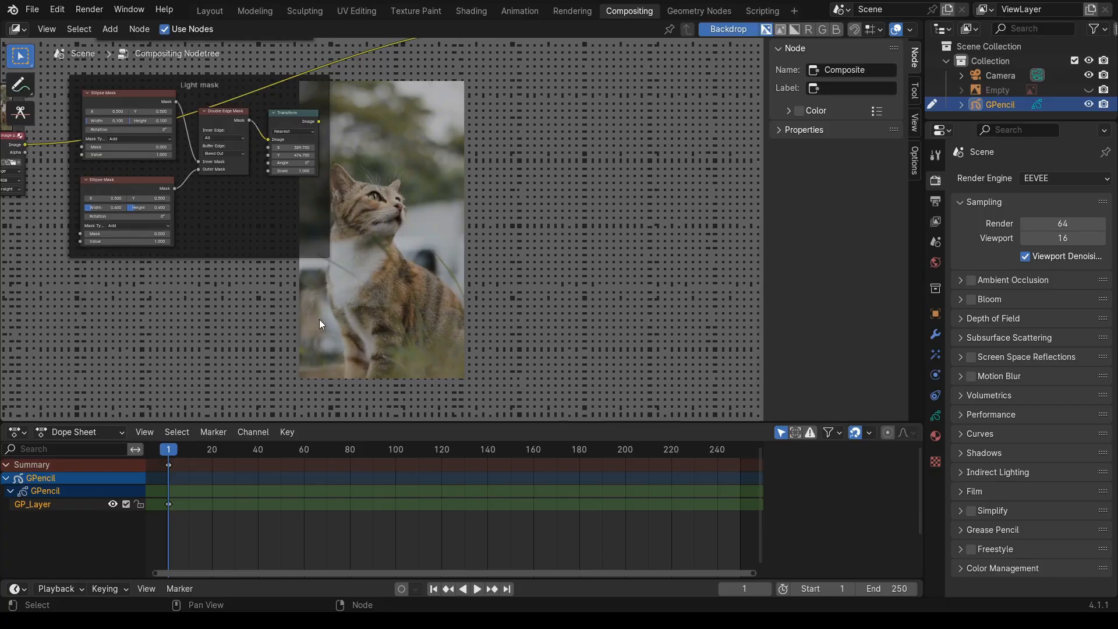
middle_drag(317, 319, 307, 391)
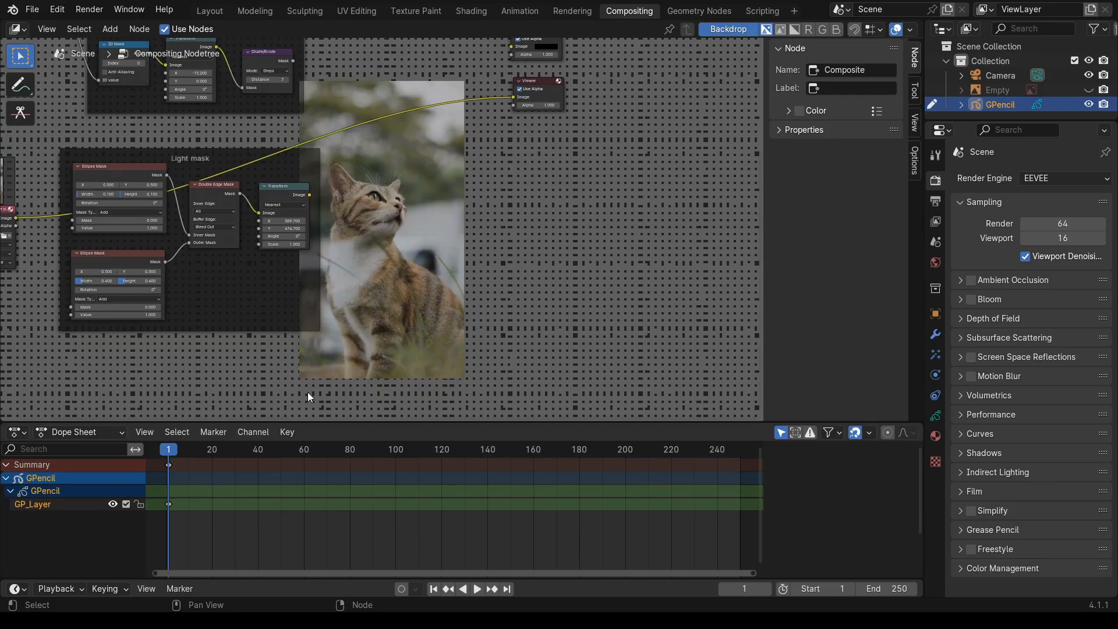
middle_drag(334, 362, 362, 313)
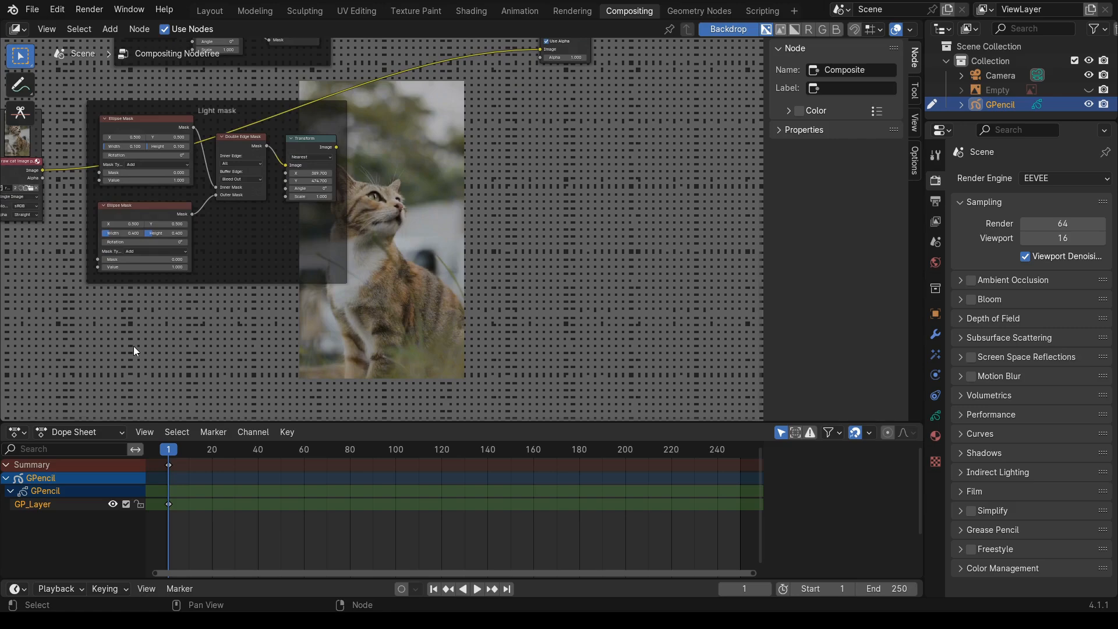
middle_drag(134, 347, 144, 349)
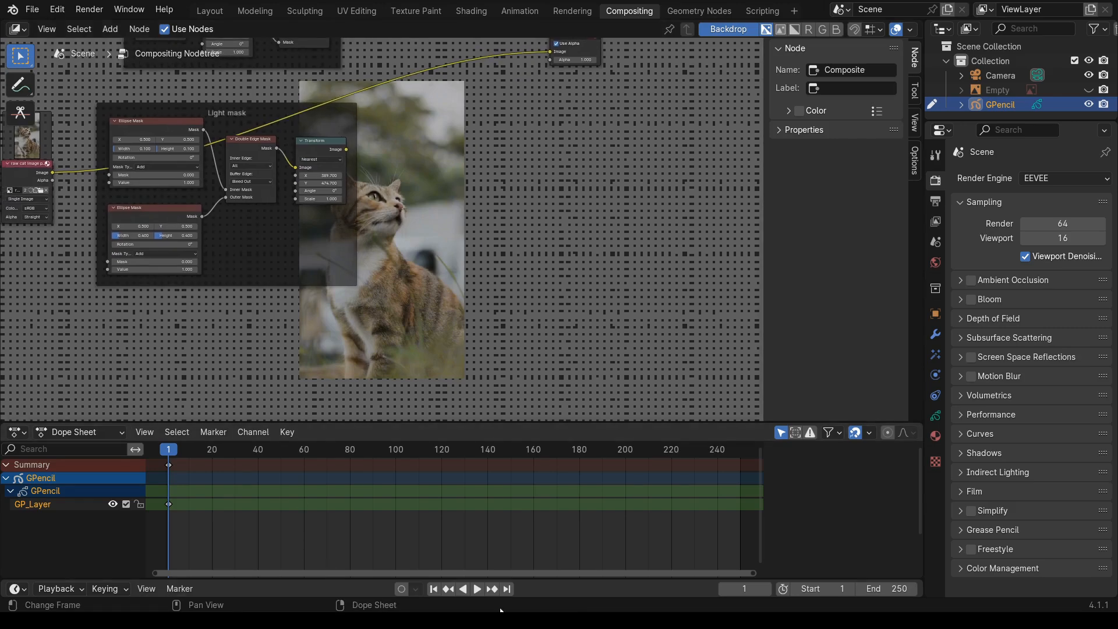
- Add a new Ellipse Mask node below the Light mask frame
middle_drag(327, 337, 373, 284)
scroll(375, 253, down, 3)
click(112, 29)
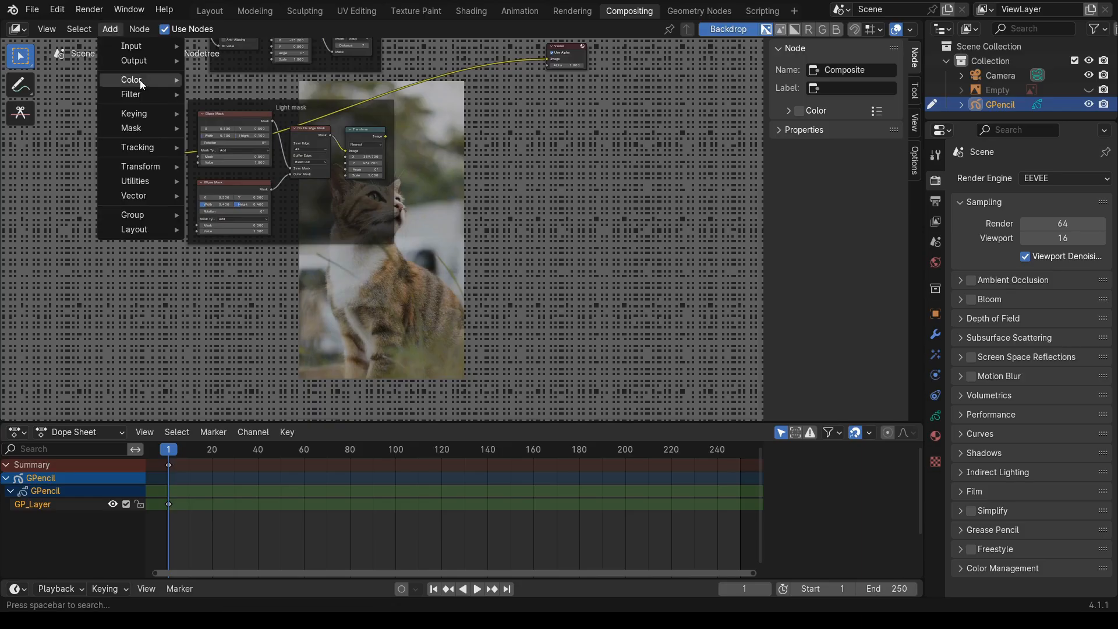
mouse_move(138, 78)
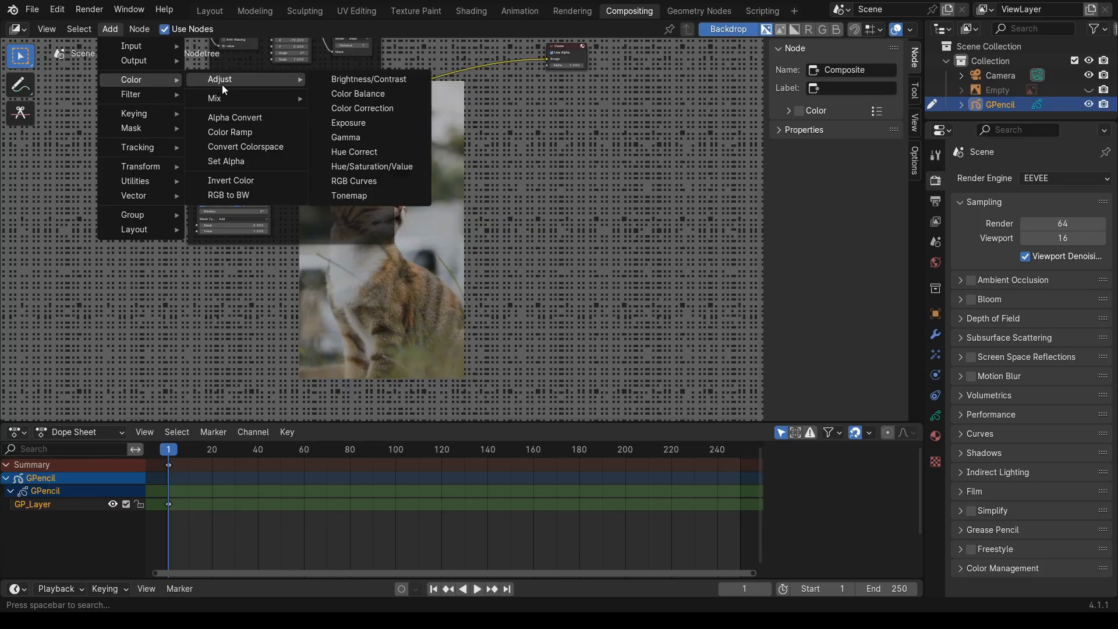
mouse_move(221, 93)
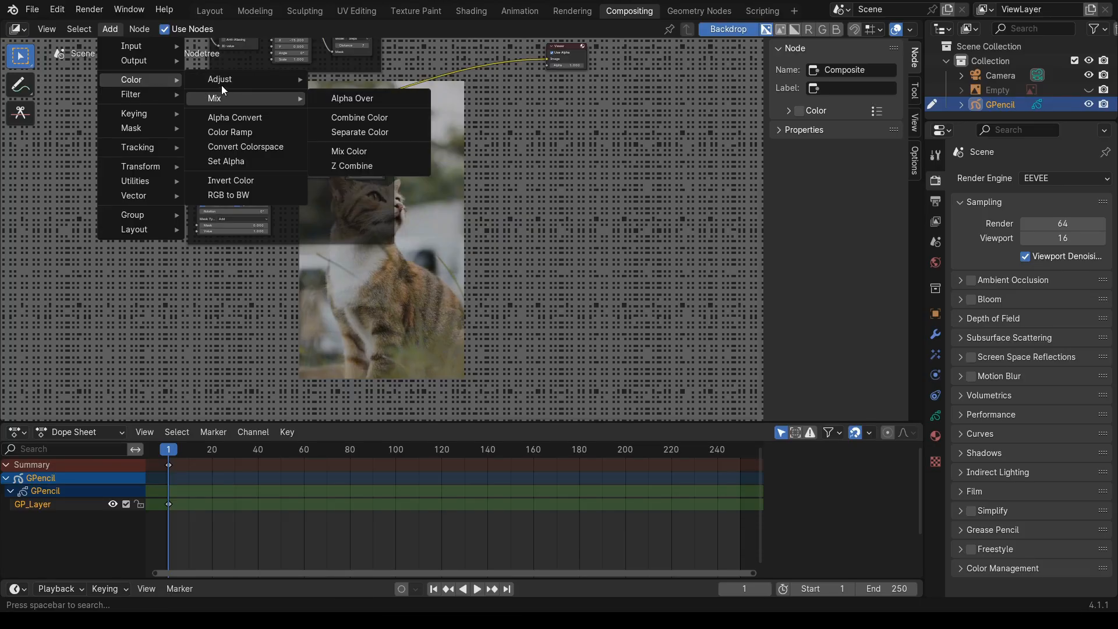
mouse_move(151, 124)
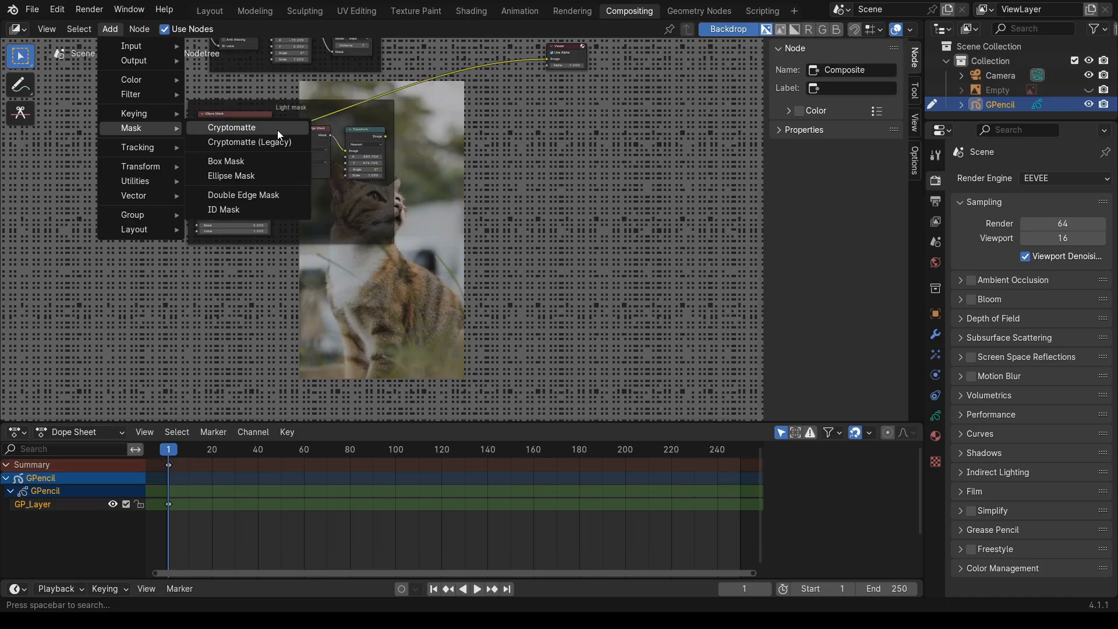
click(242, 176)
click(199, 268)
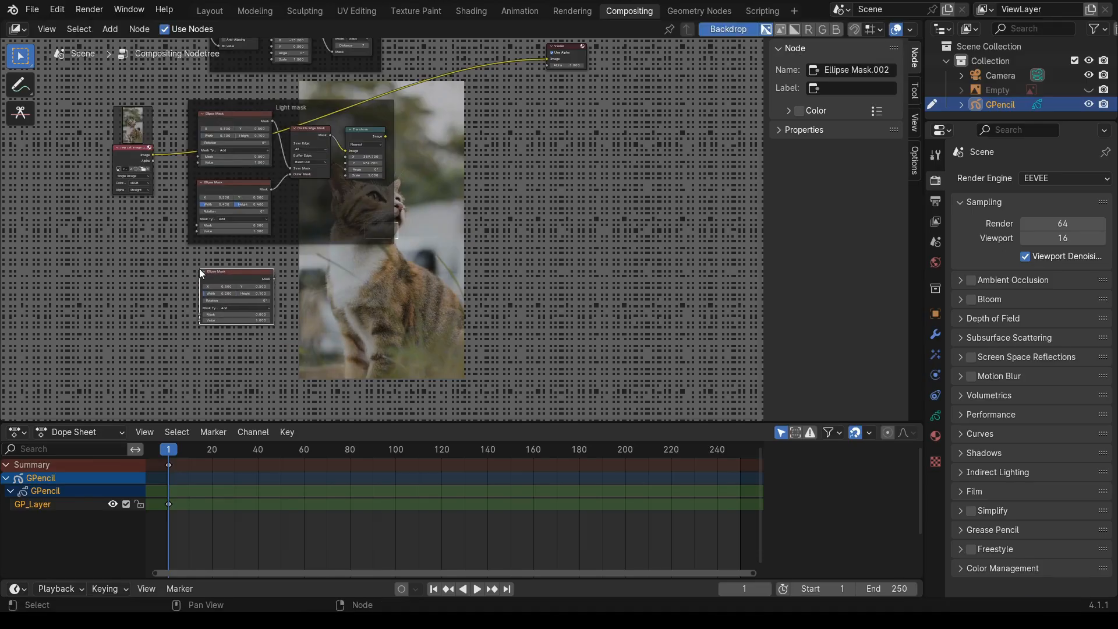
scroll(255, 342, up, 3)
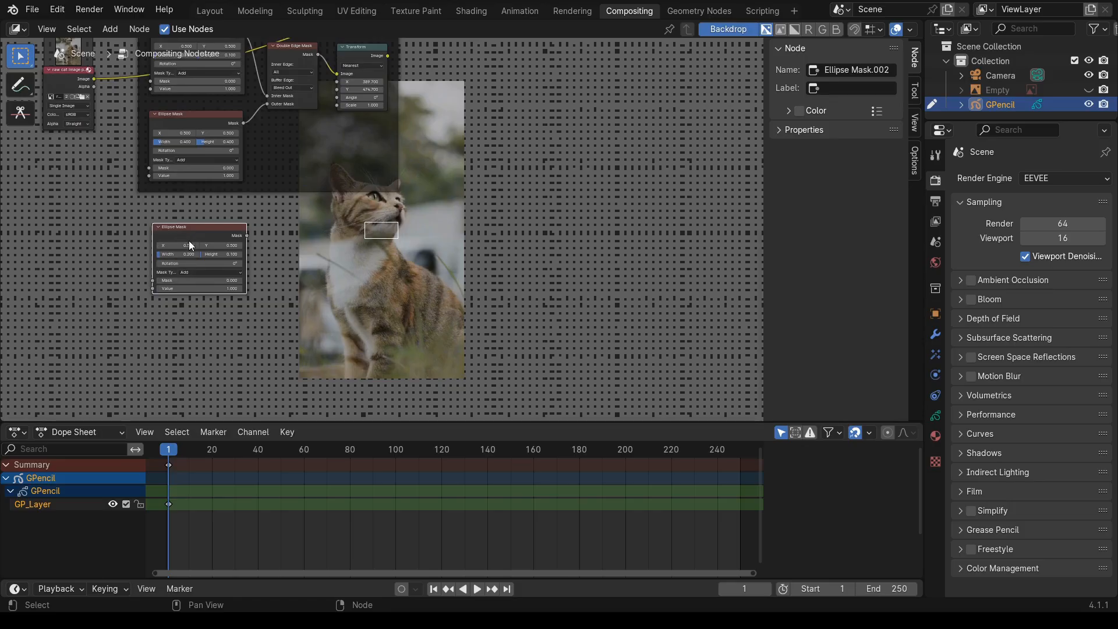
drag(188, 239, 182, 240)
- Duplicate the new Ellipse Mask node and place the copy directly below it
middle_drag(418, 266, 362, 326)
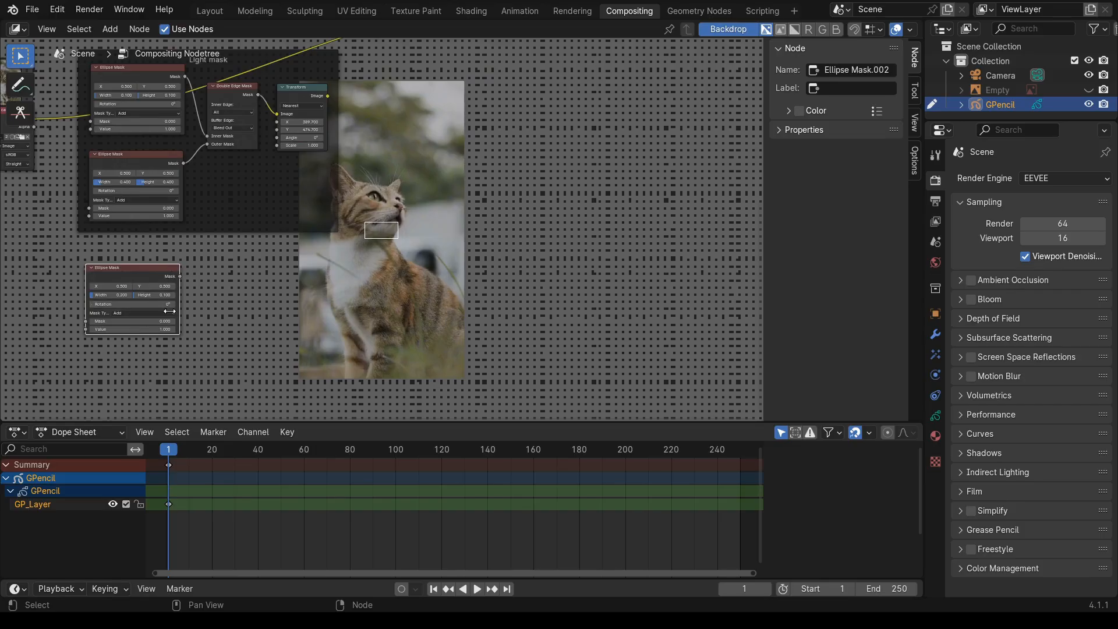
middle_drag(148, 323, 170, 285)
key(shift+d)
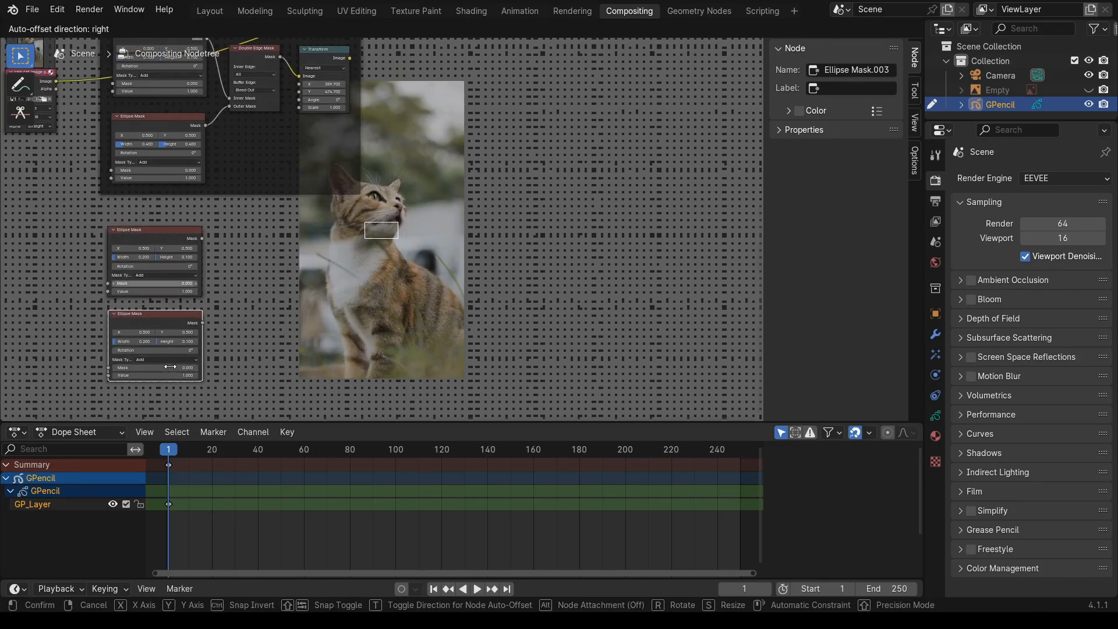
click(170, 365)
middle_drag(399, 351, 386, 405)
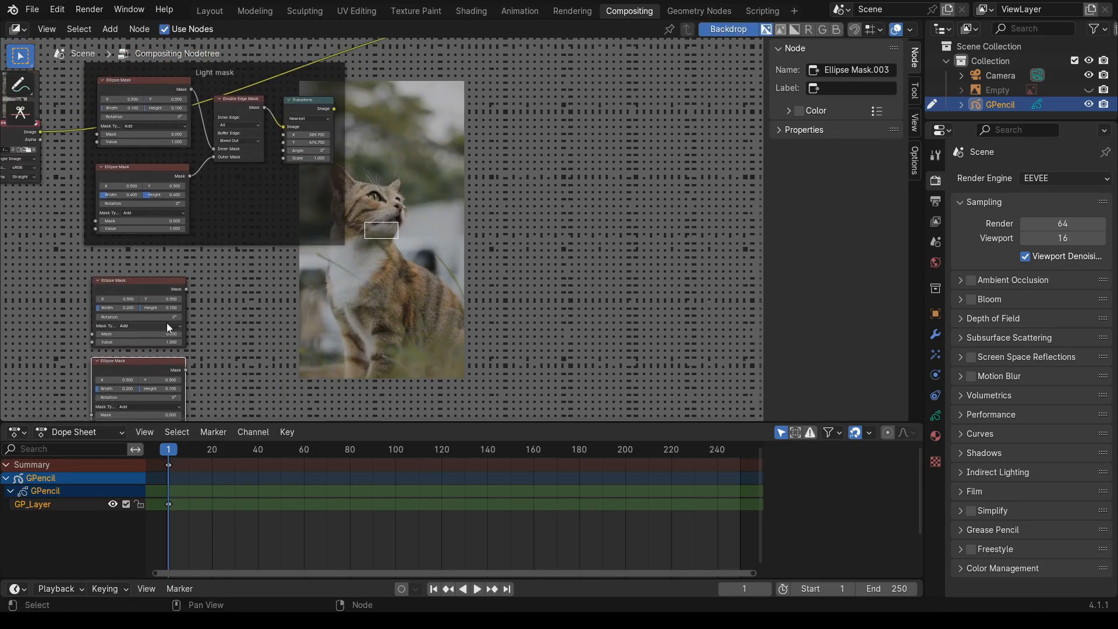
- Add a second Double Edge Mask node beside the two new Ellipse Masks
click(239, 102)
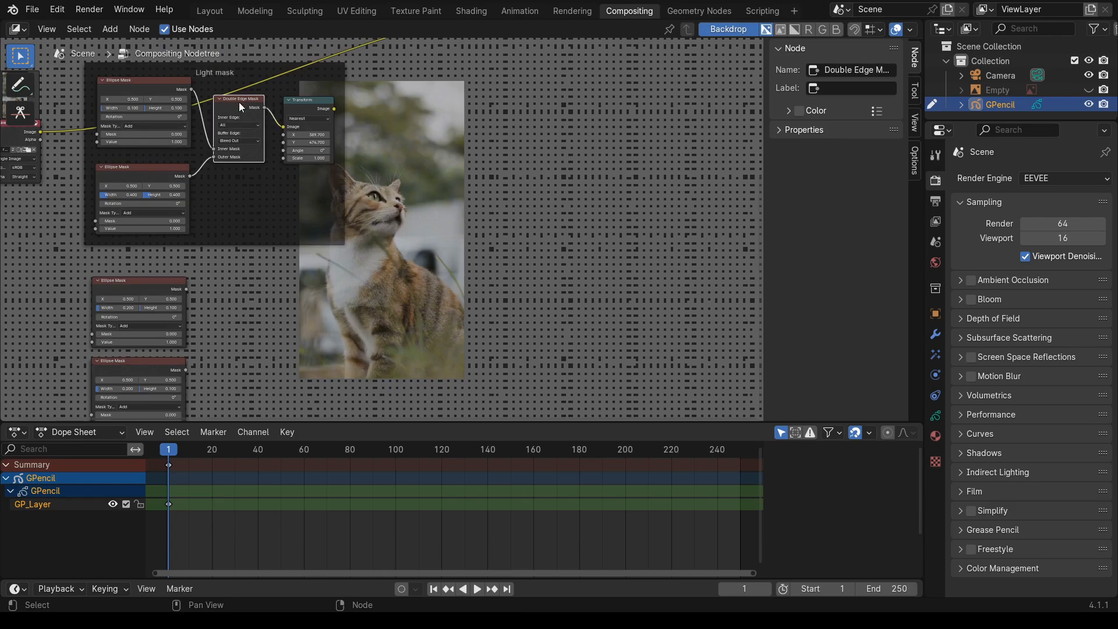
click(110, 29)
mouse_move(146, 127)
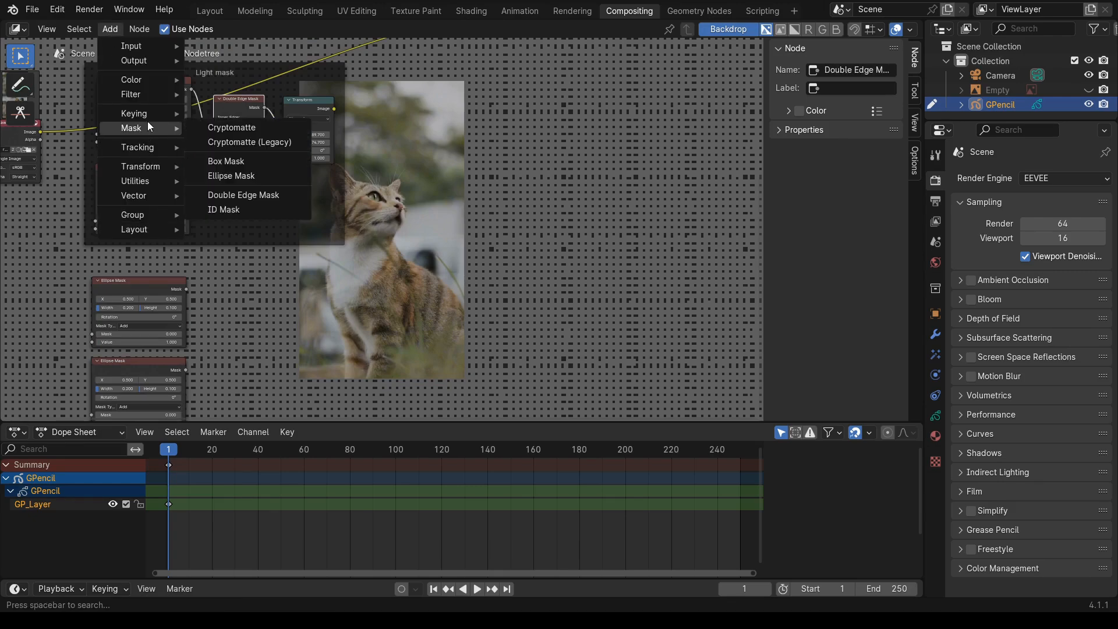
click(223, 196)
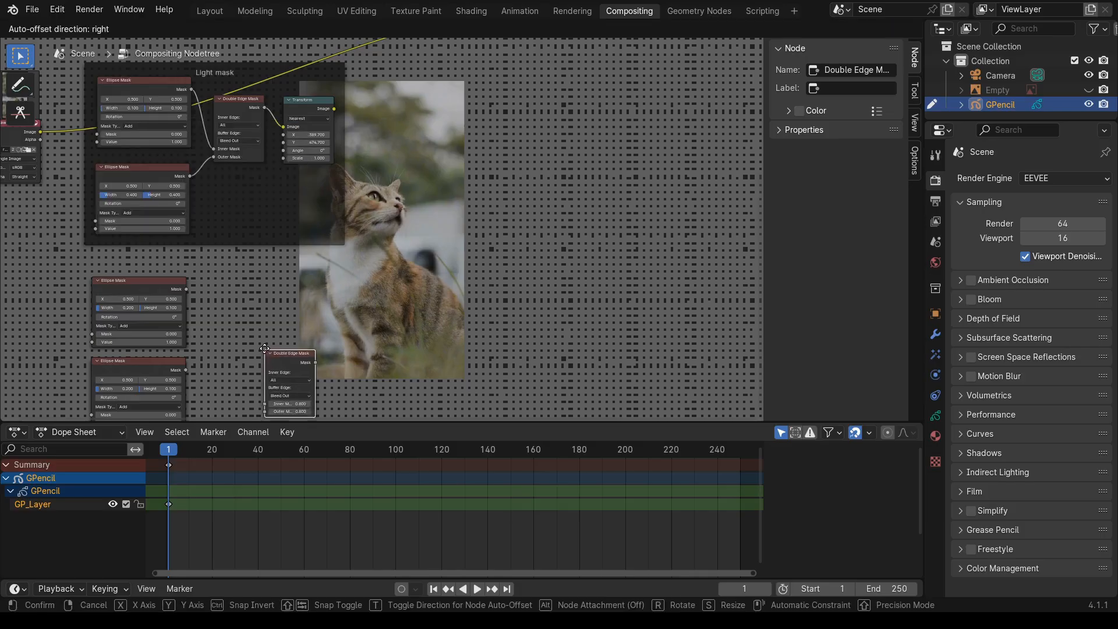
click(285, 264)
- Connect the upper new Ellipse Mask to Inner Mask and the lower one to Outer Mask, and move the Double Edge Mask closer to them
drag(198, 194, 276, 300)
drag(194, 275, 277, 308)
middle_drag(411, 367, 392, 420)
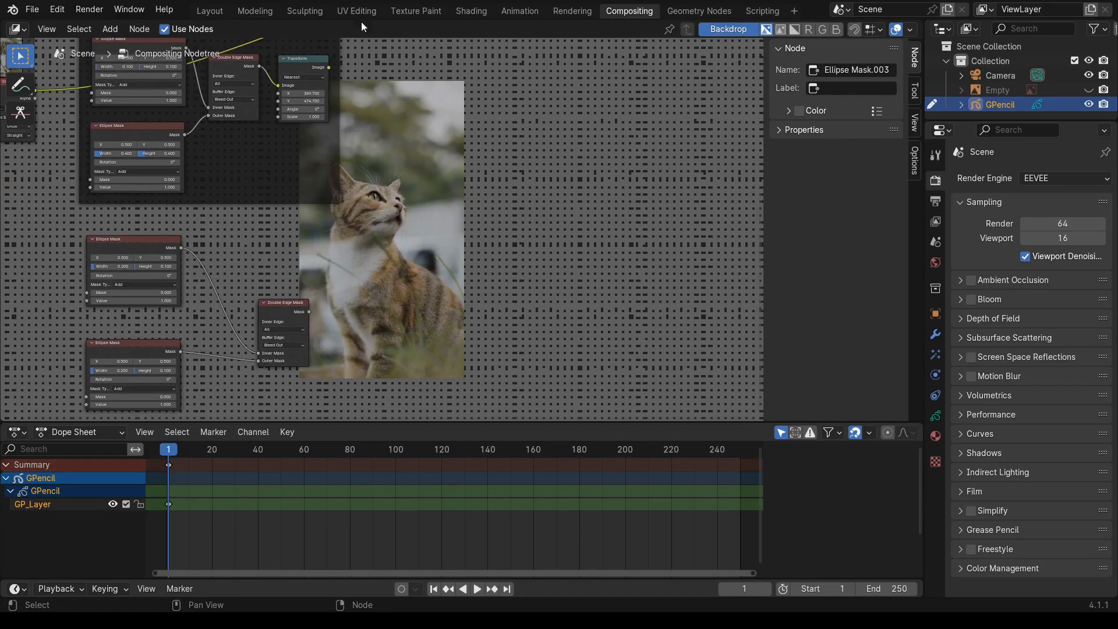
middle_drag(342, 220, 329, 242)
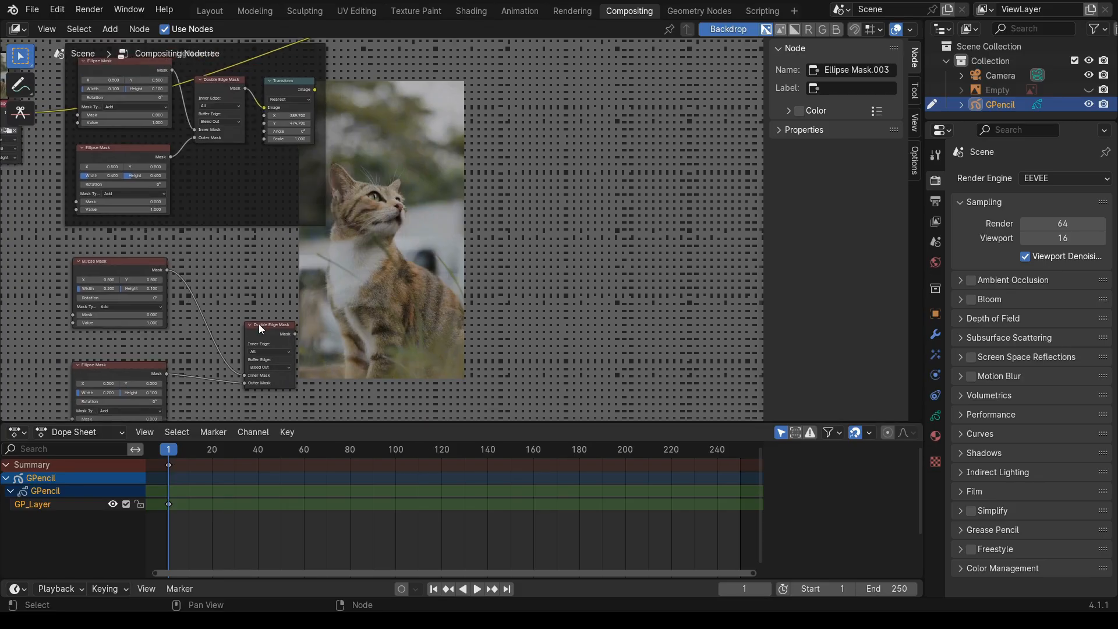
drag(263, 326, 234, 319)
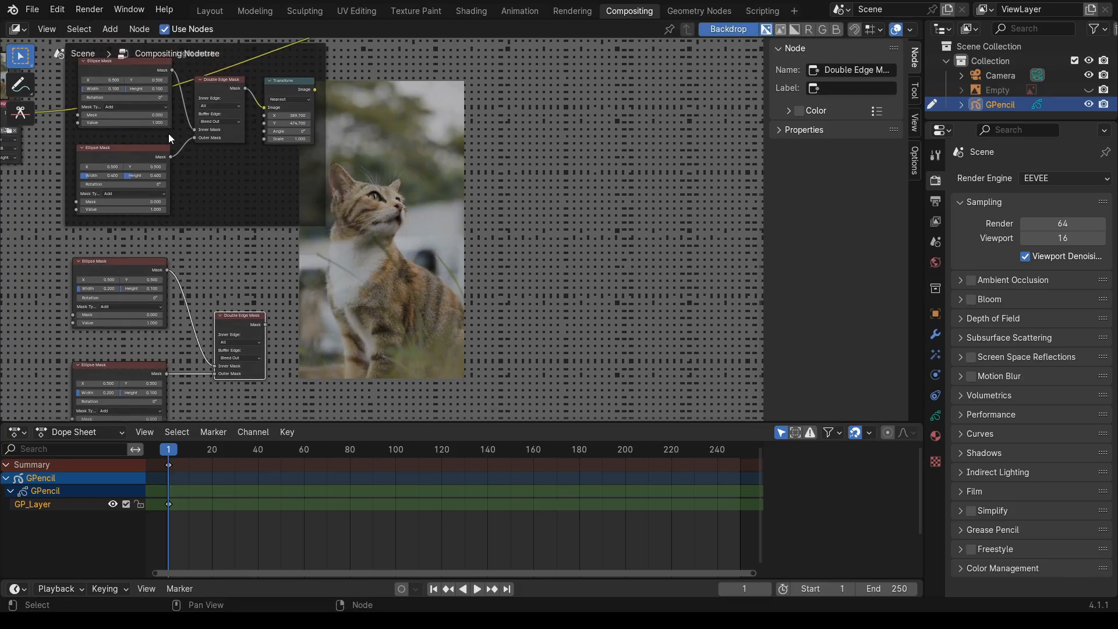
- Add a Transform node beside the second Double Edge Mask and connect the Mask output to its Image input
click(114, 29)
mouse_move(134, 169)
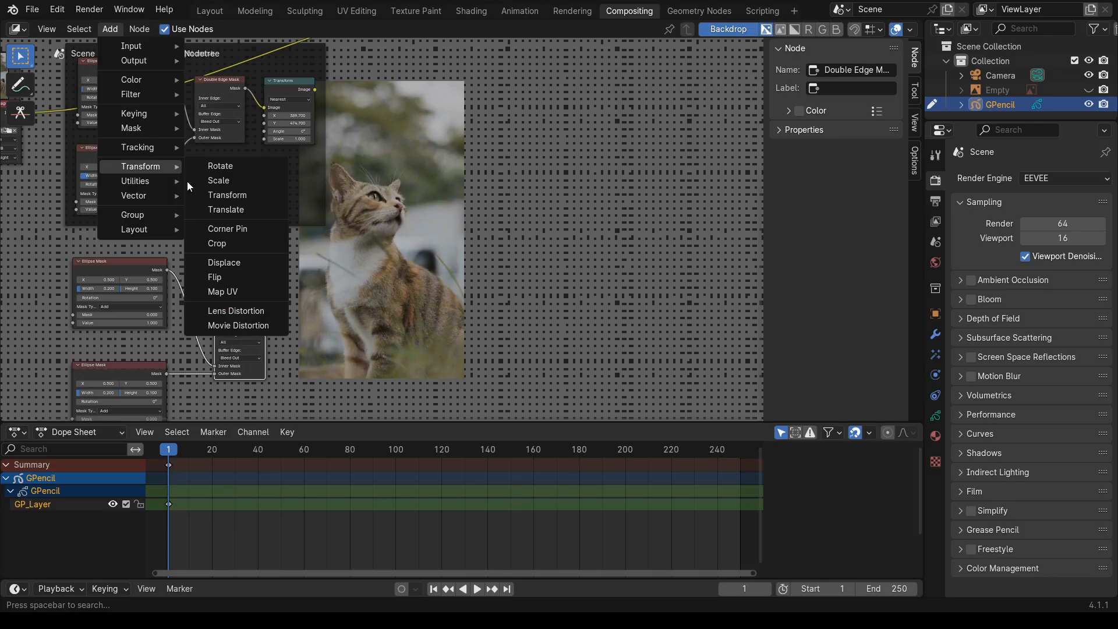
click(226, 195)
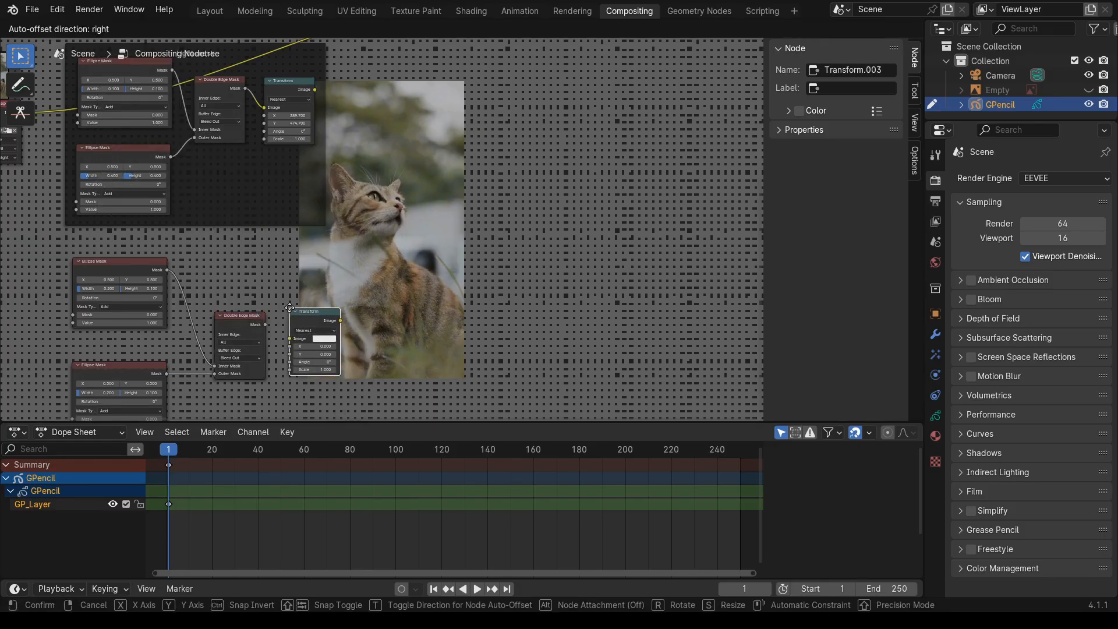
click(291, 313)
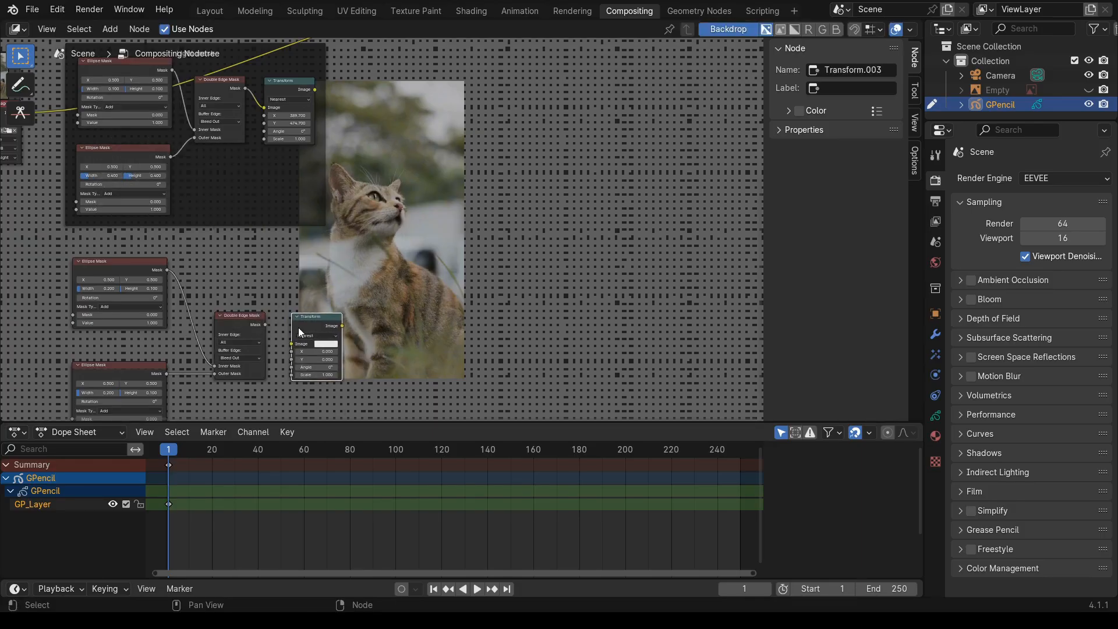
drag(298, 327, 299, 322)
middle_drag(289, 327, 267, 350)
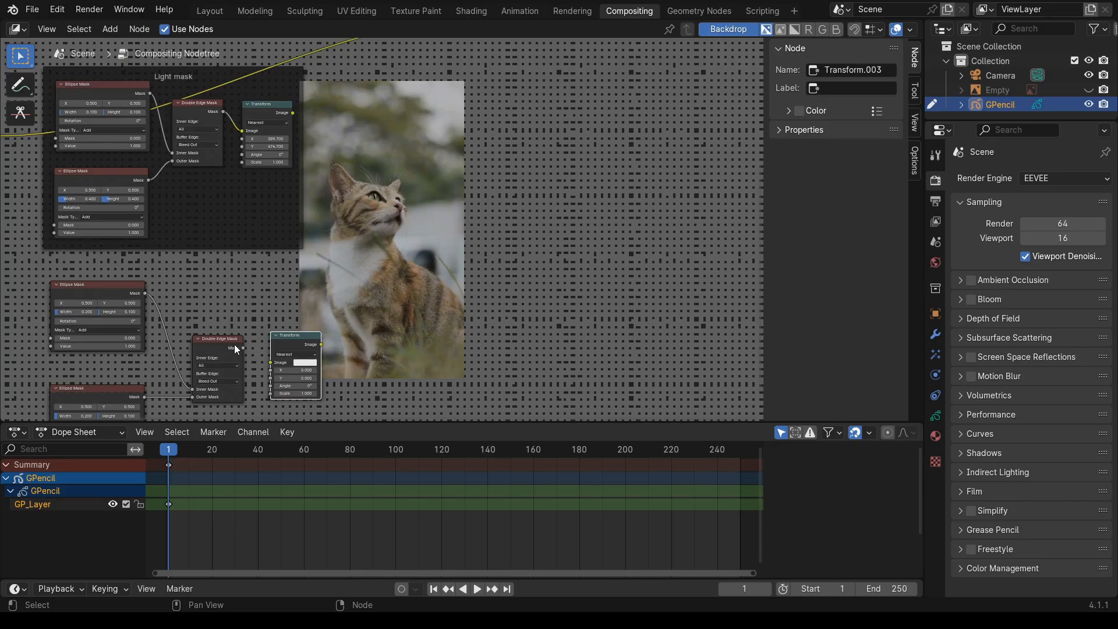
drag(234, 345, 280, 361)
middle_drag(326, 355, 294, 387)
- Preview the new mask by linking its Transform output to the Viewer, and disconnect the Viewer again
drag(288, 376, 467, 97)
middle_drag(431, 238, 423, 145)
scroll(406, 191, down, 2)
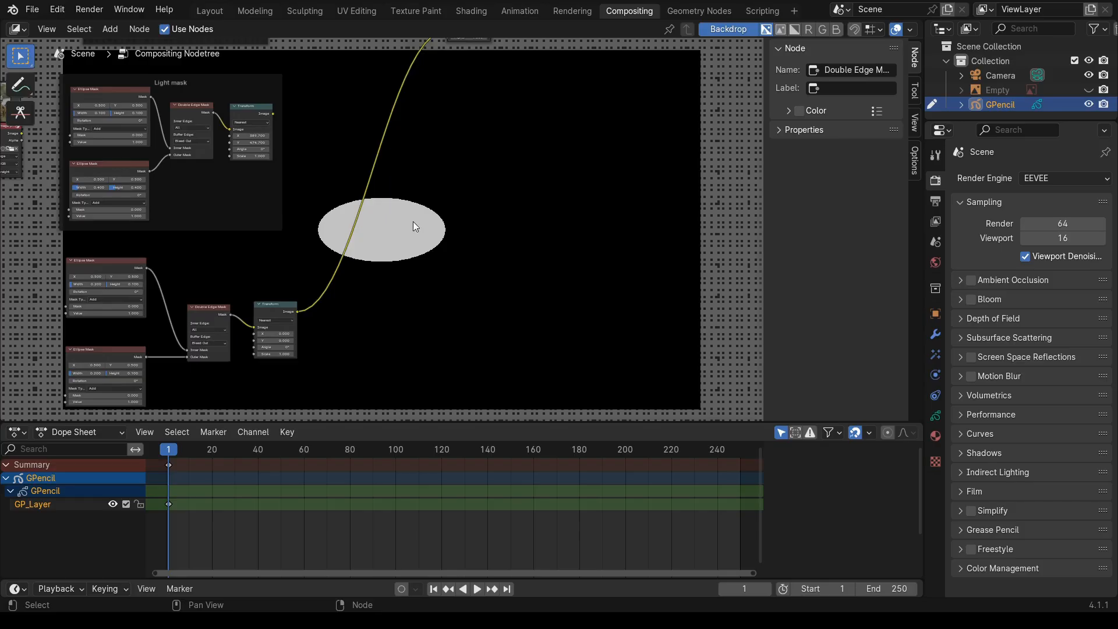
middle_drag(413, 221, 412, 256)
click(447, 69)
drag(446, 65, 340, 272)
middle_drag(394, 328, 406, 268)
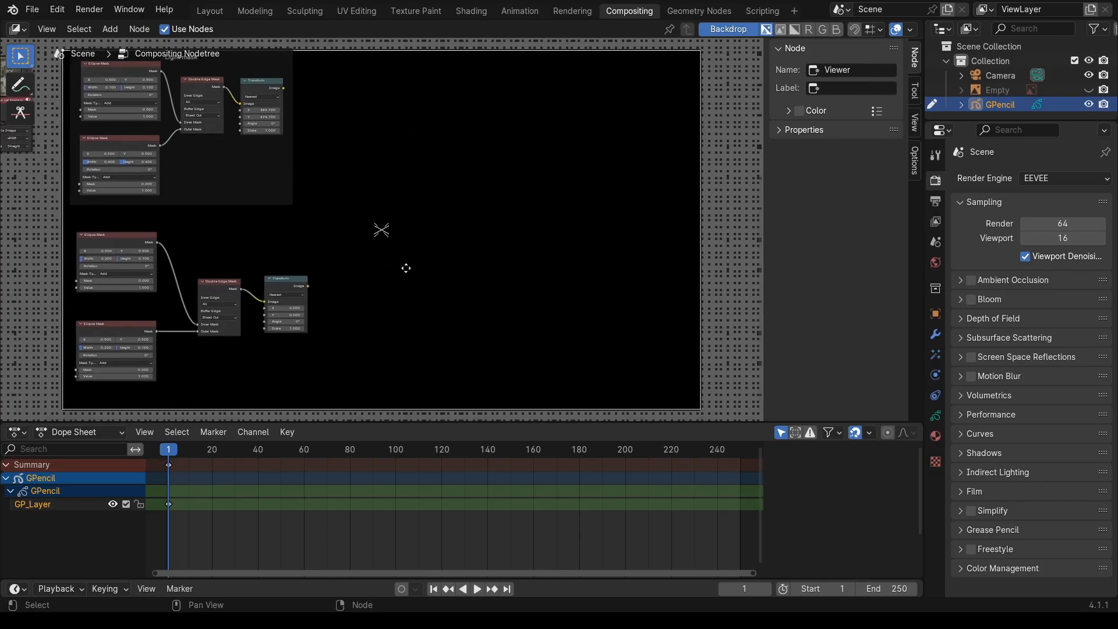
- Add a Mix Color node in the free space beside the two mask groups
click(110, 29)
mouse_move(145, 114)
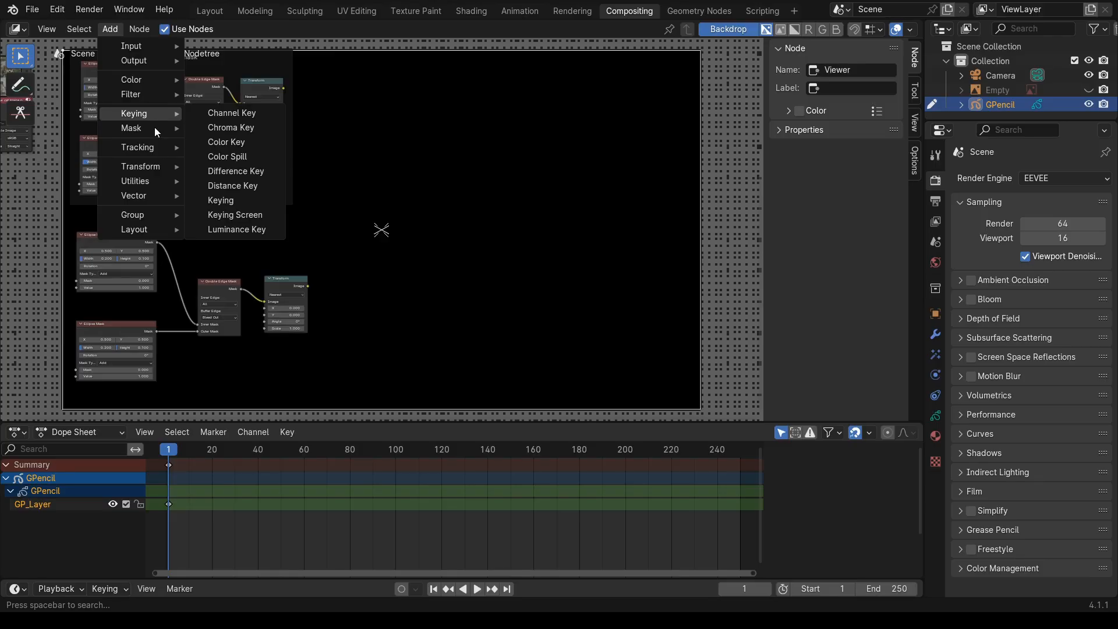
mouse_move(152, 76)
mouse_move(311, 101)
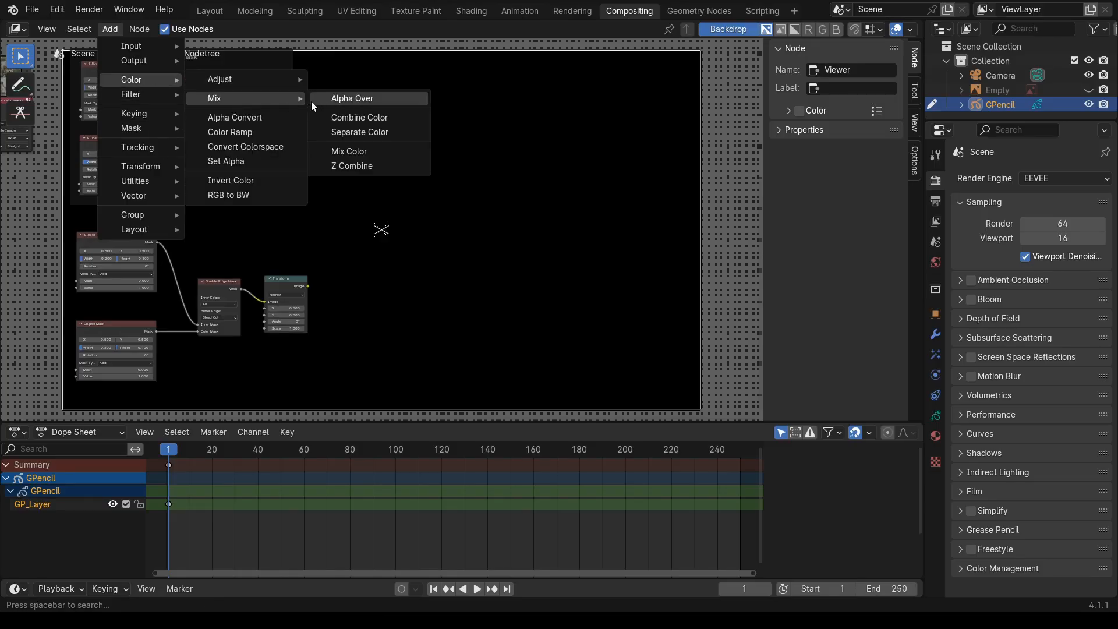
click(349, 150)
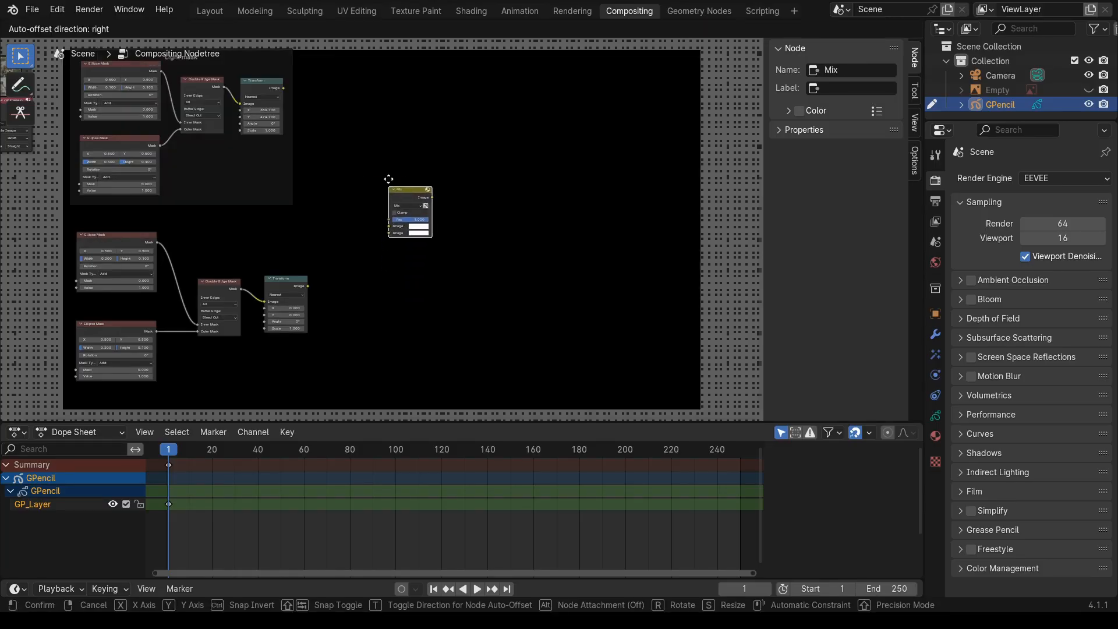
click(395, 139)
middle_drag(392, 227, 545, 263)
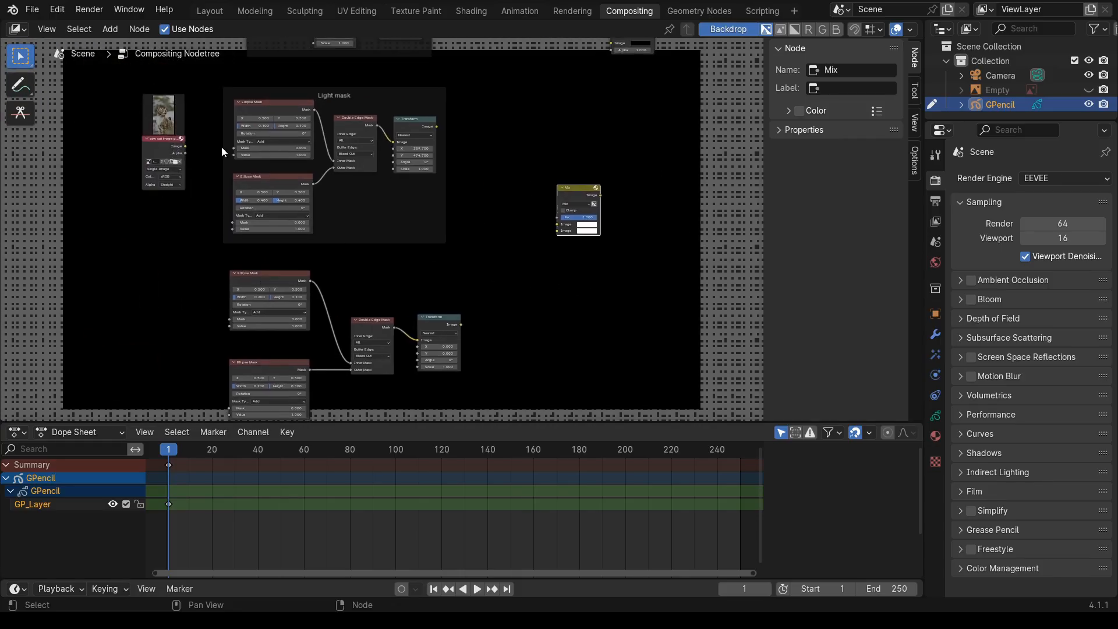
- Connect the cat image to the Mix node's first Image input and the new Transform's output to Fac
drag(185, 146, 554, 222)
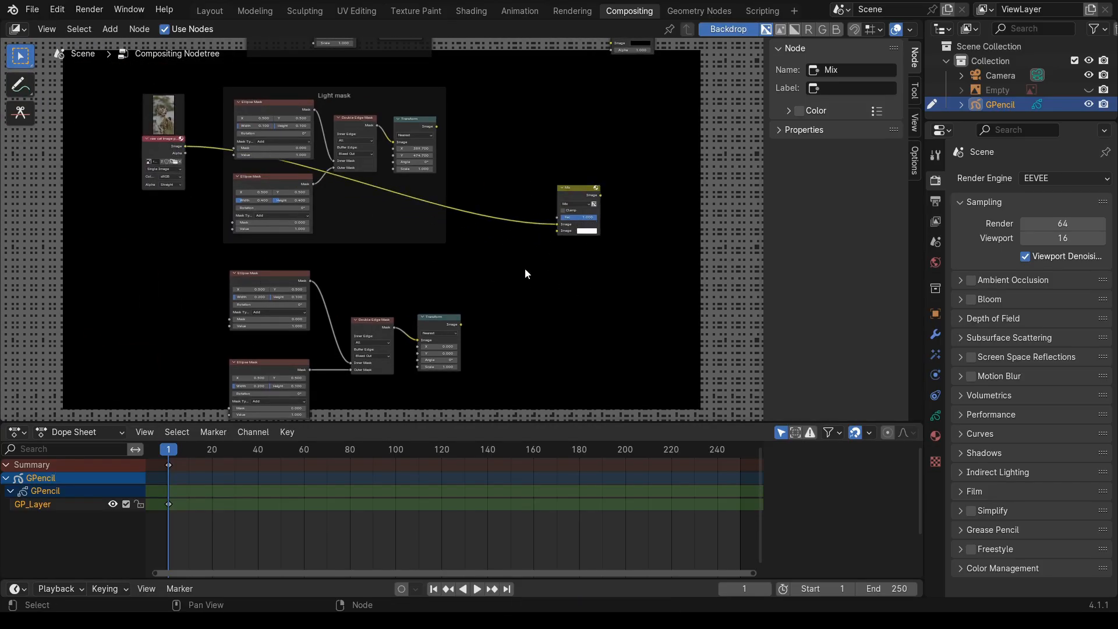
drag(459, 323, 555, 223)
scroll(474, 304, down, 2)
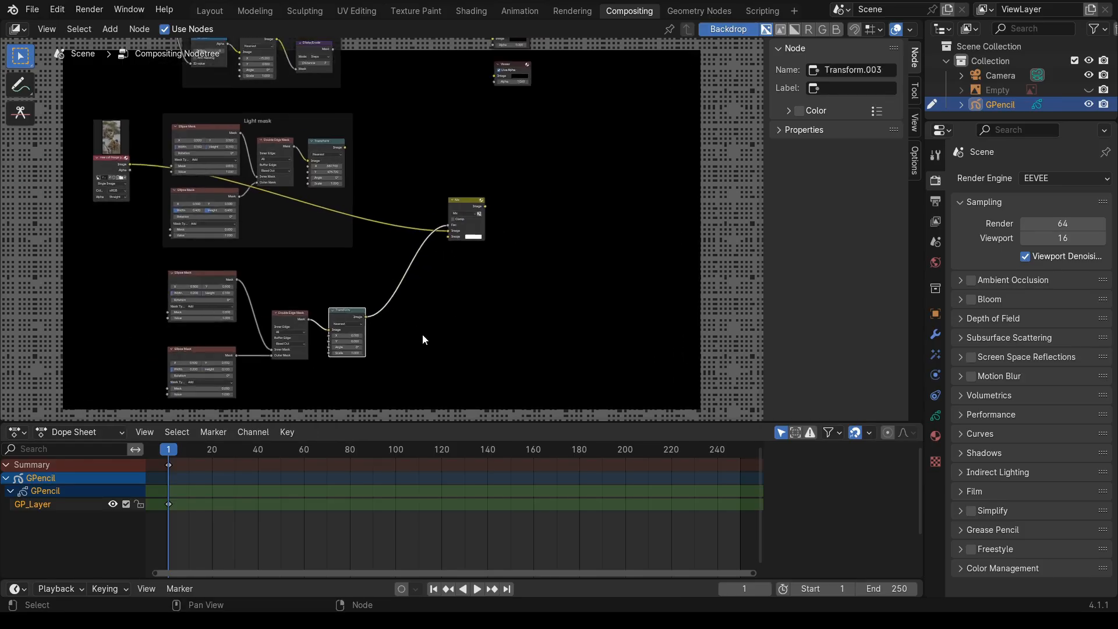
scroll(422, 333, up, 3)
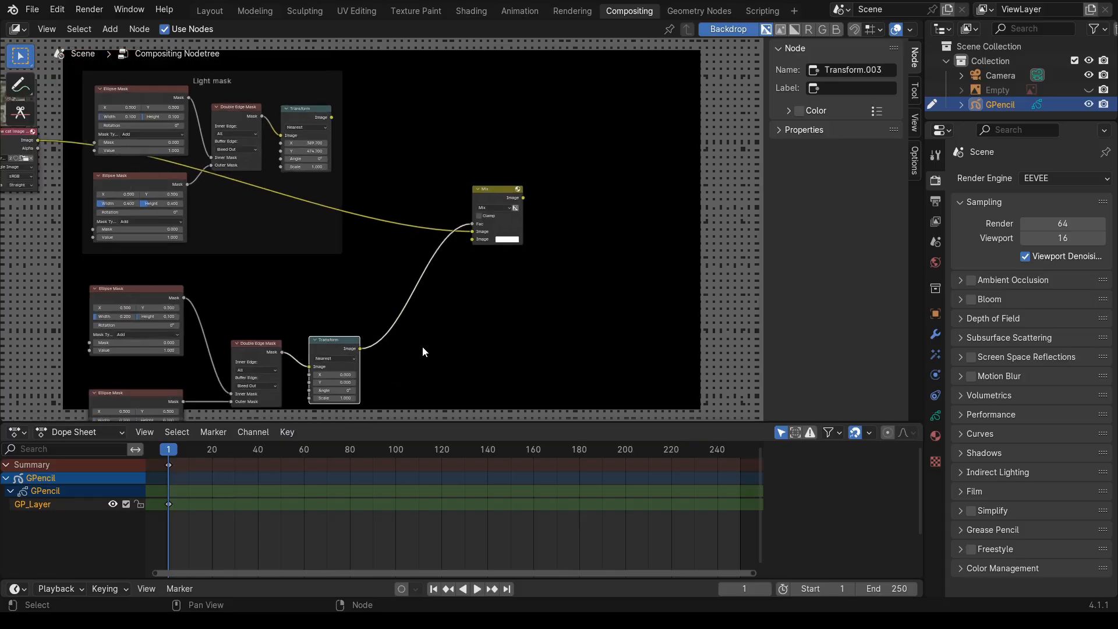
scroll(422, 346, down, 2)
middle_drag(420, 349, 378, 383)
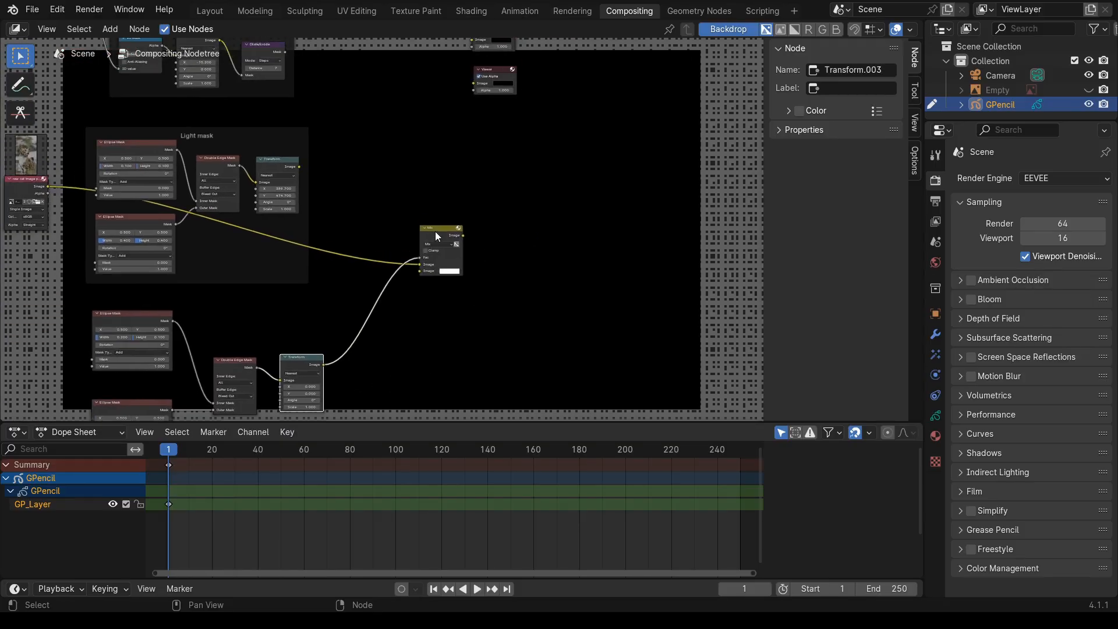
- Move the Mix node and the Viewer into line, and connect the Mix output to the Viewer
drag(435, 231, 391, 200)
drag(506, 77, 562, 131)
drag(420, 203, 529, 135)
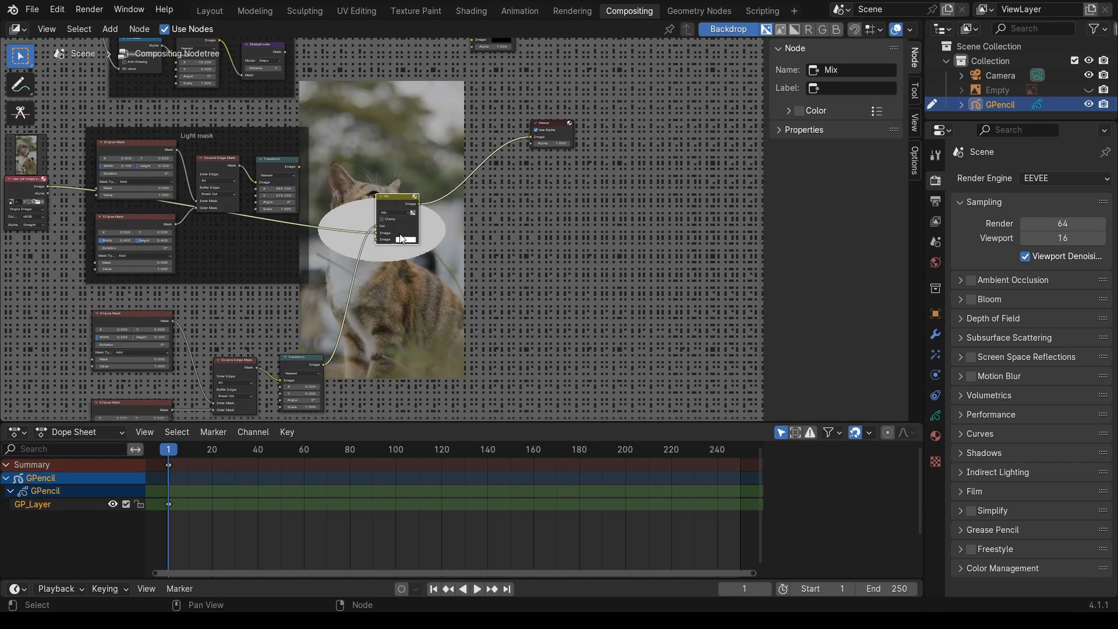
- Set the second group's upper Ellipse Mask to a height of 0.025 and a width of 0.05
scroll(414, 309, up, 2)
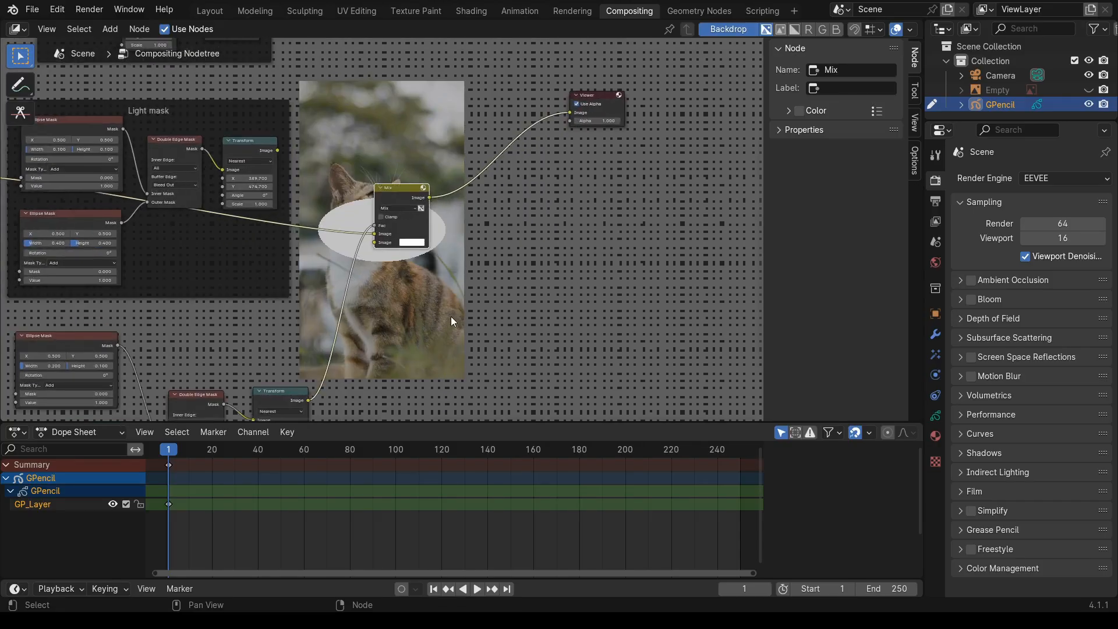
middle_drag(450, 316, 502, 212)
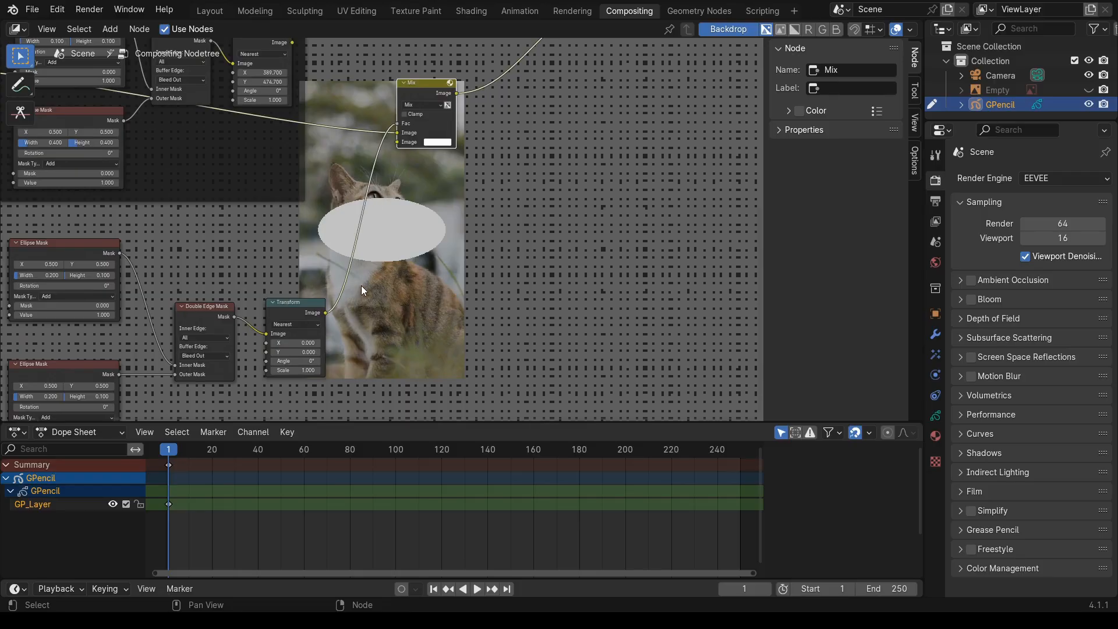
middle_drag(381, 369, 419, 300)
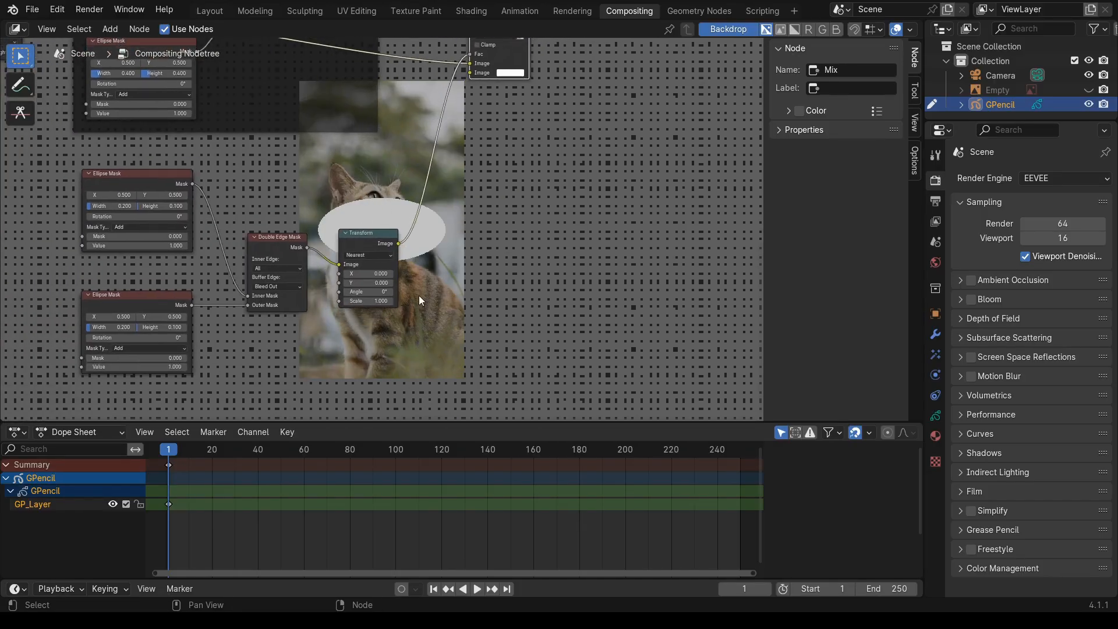
click(170, 207)
text(0.1)
text(4\)
key(Return)
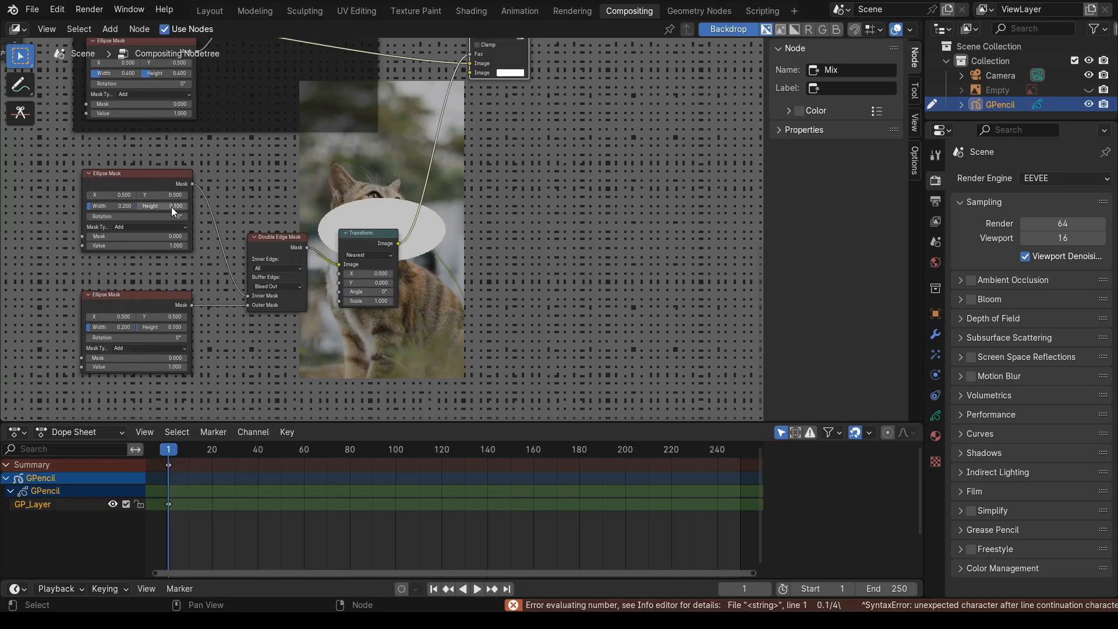
click(171, 207)
click(172, 208)
key(Return)
click(114, 204)
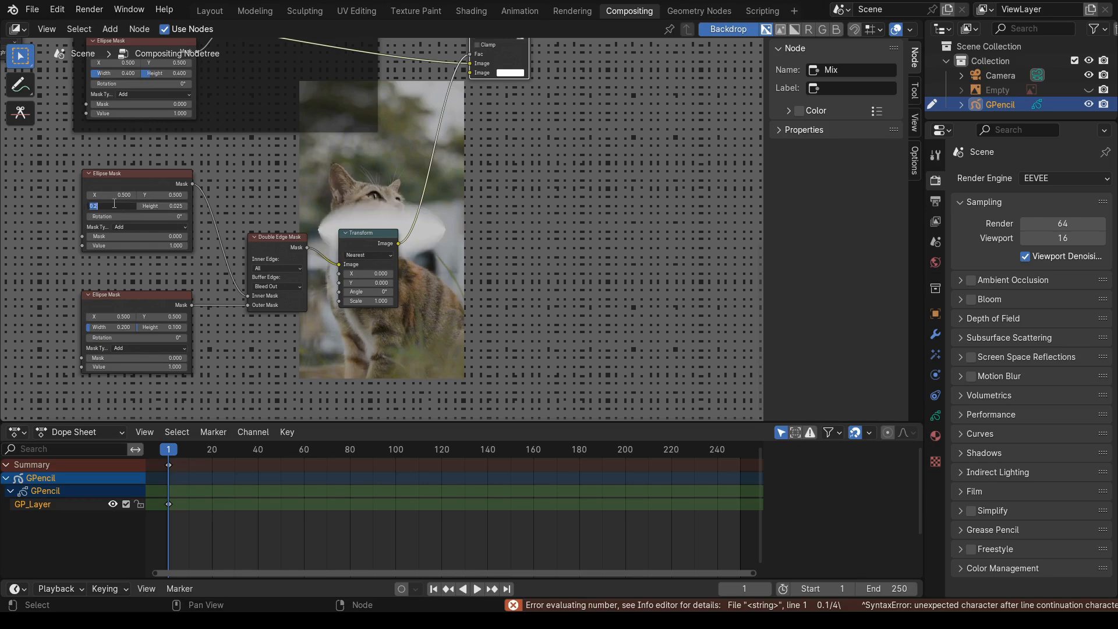
click(115, 204)
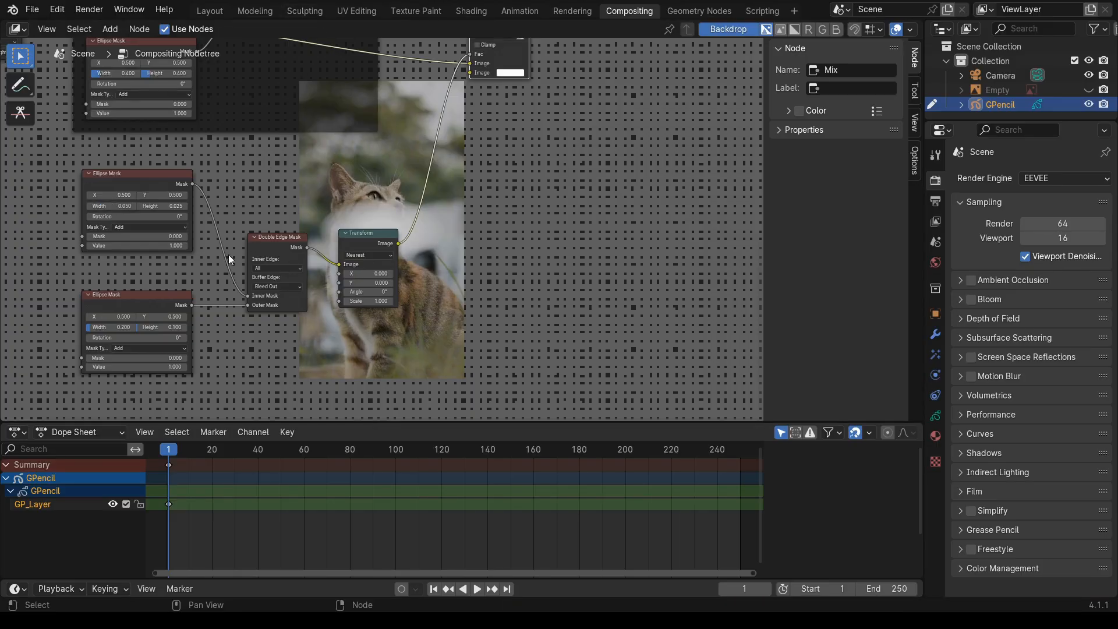
- Halve the size of the second group's lower Ellipse Mask to a width of 0.1 and a height of 0.05
click(130, 325)
click(130, 326)
text(/2)
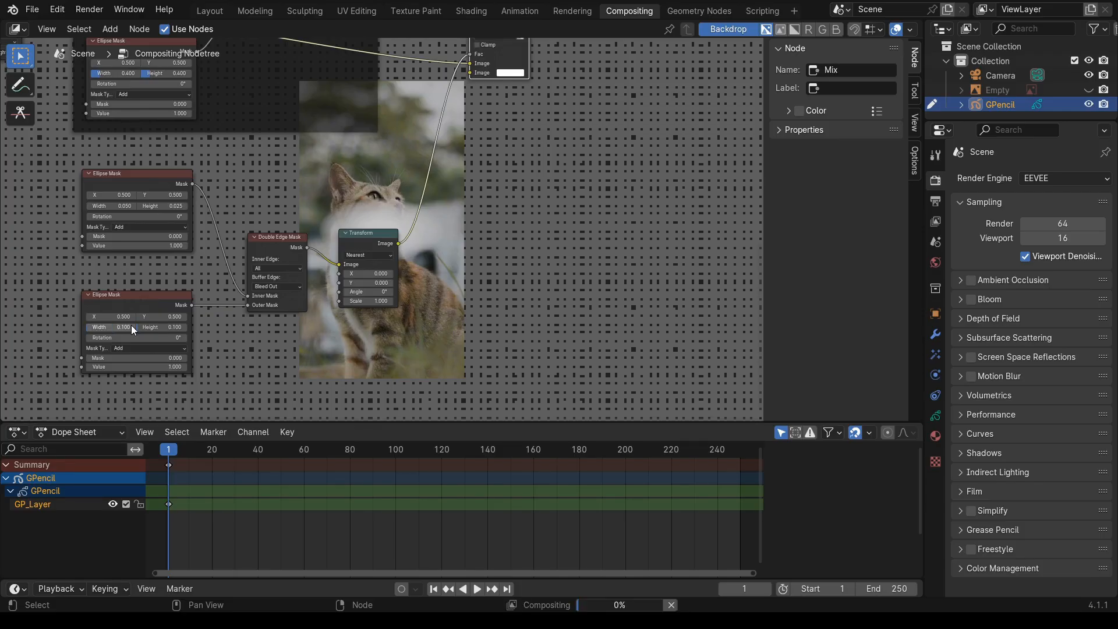
key(Return)
click(163, 327)
click(165, 326)
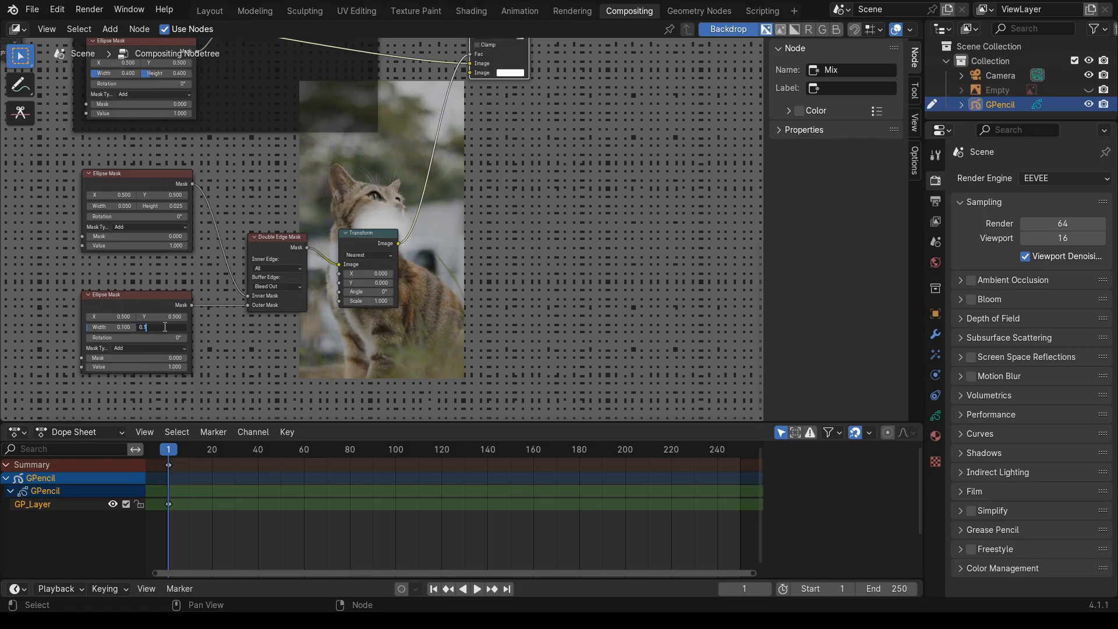
text(/2)
key(Return)
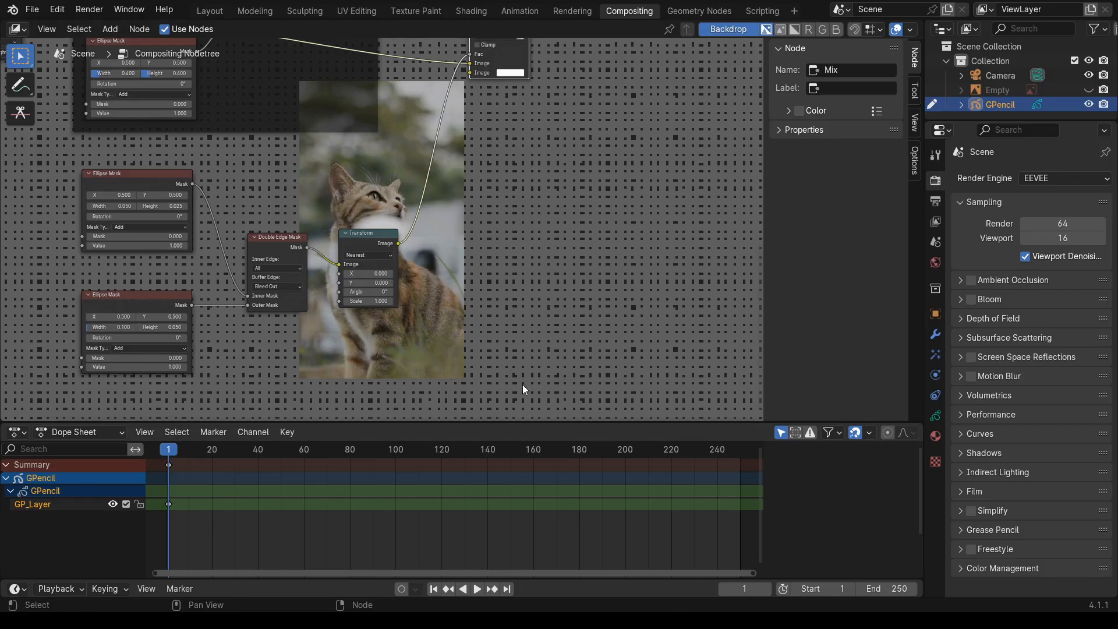
- Shift the mask onto the cat's face by setting the new Transform's X to about 20.5 and Y to about 100.2
middle_drag(463, 331, 384, 321)
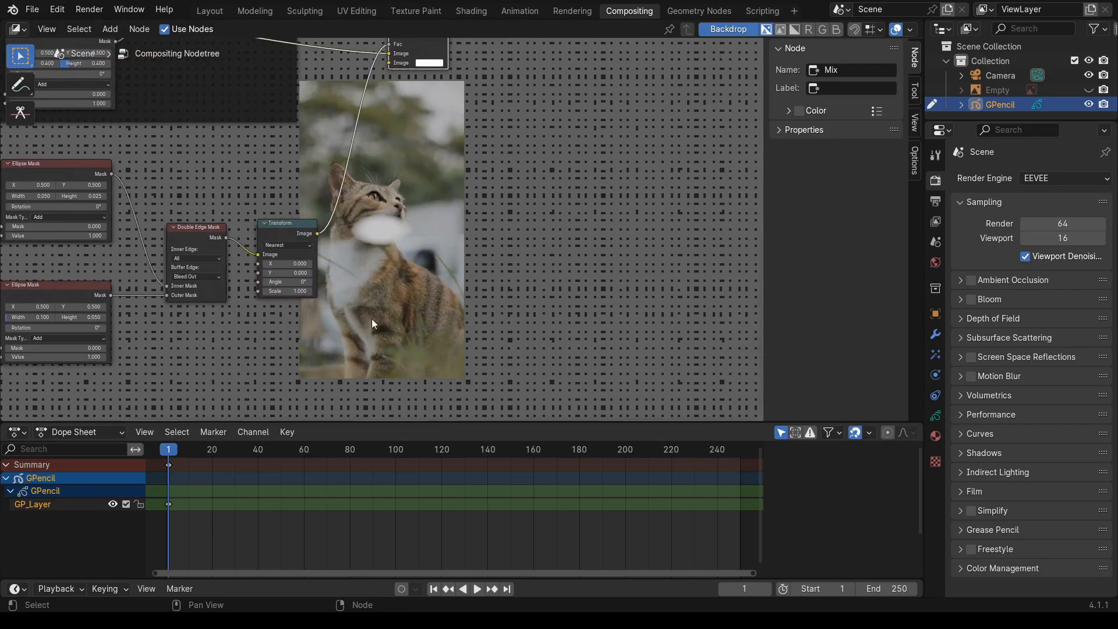
drag(285, 263, 454, 263)
drag(285, 272, 419, 273)
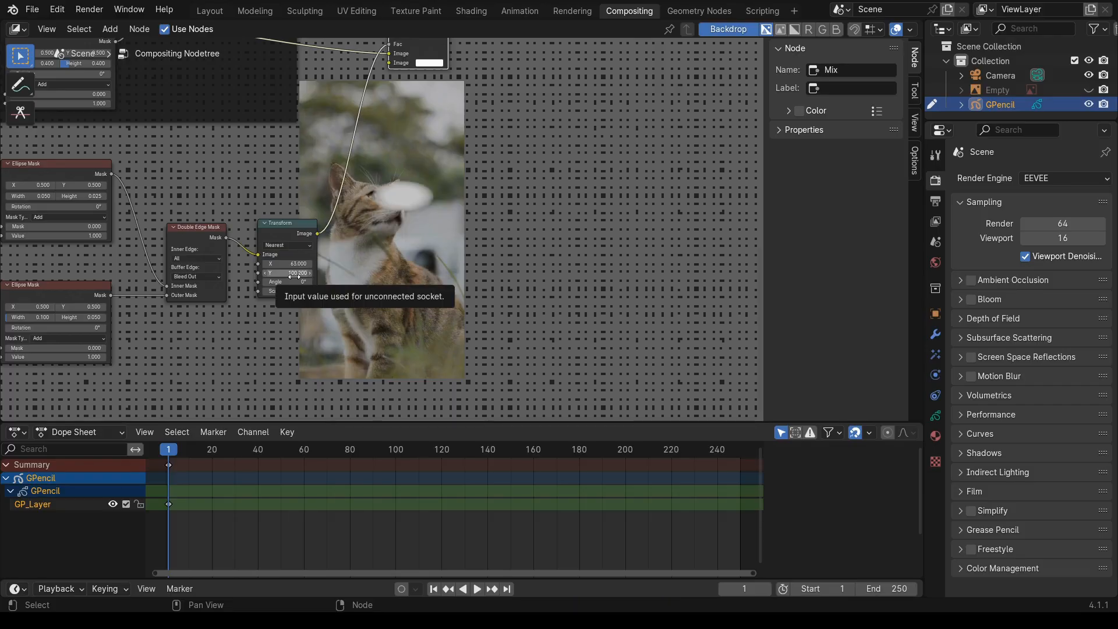
drag(294, 264, 270, 263)
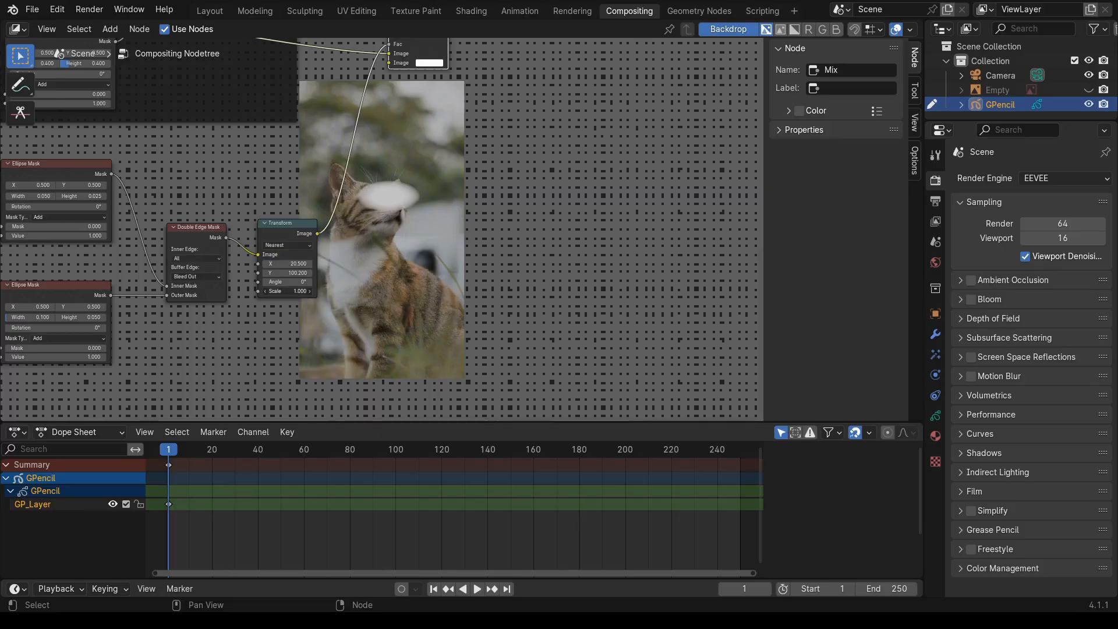
- Shrink the mask over the cat's eye by setting the new Transform's scale to 0.7
drag(291, 291, 322, 291)
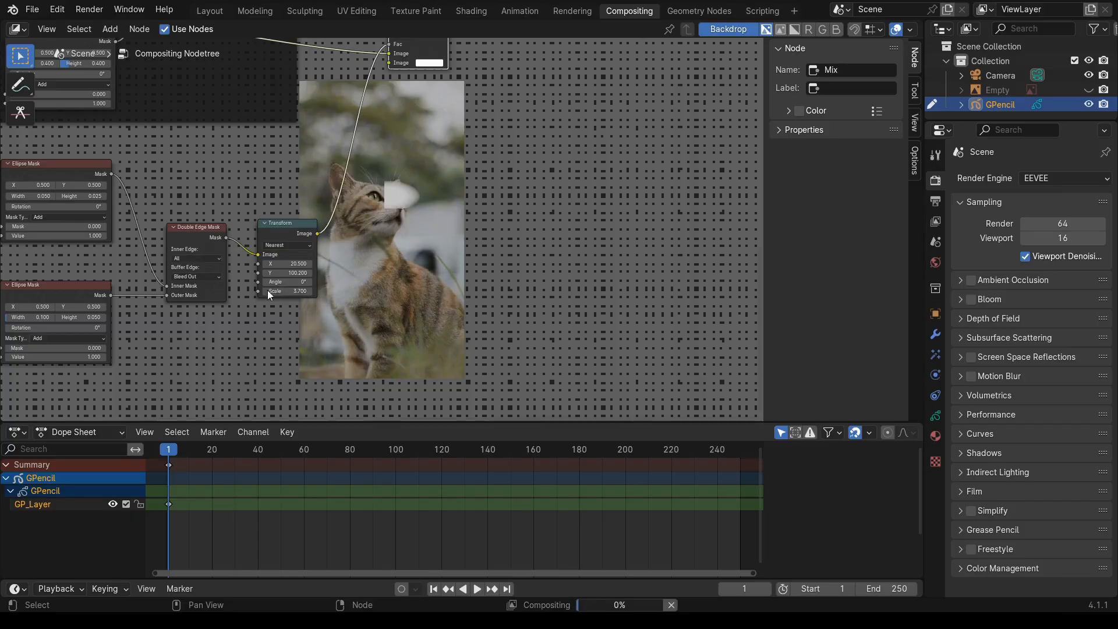
click(264, 288)
click(268, 290)
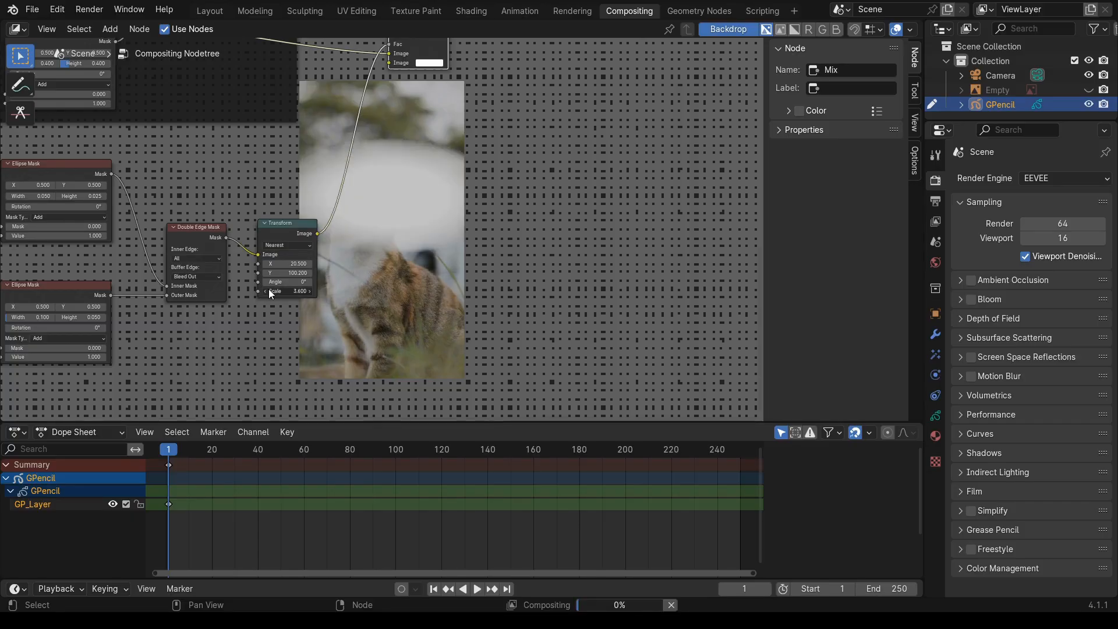
text(0)
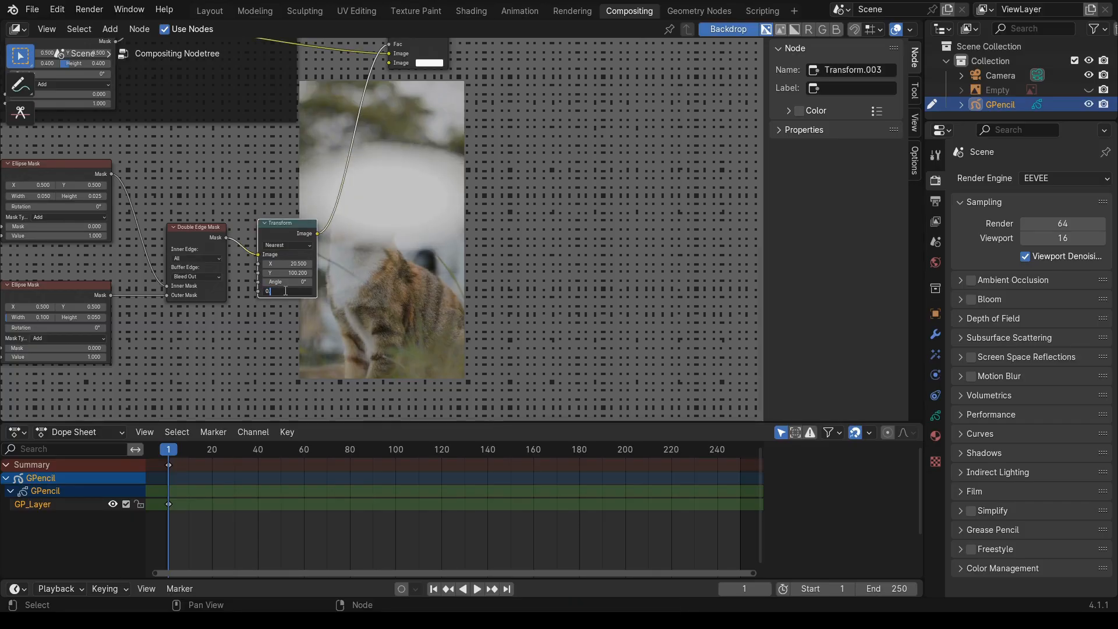
text(.5)
key(Return)
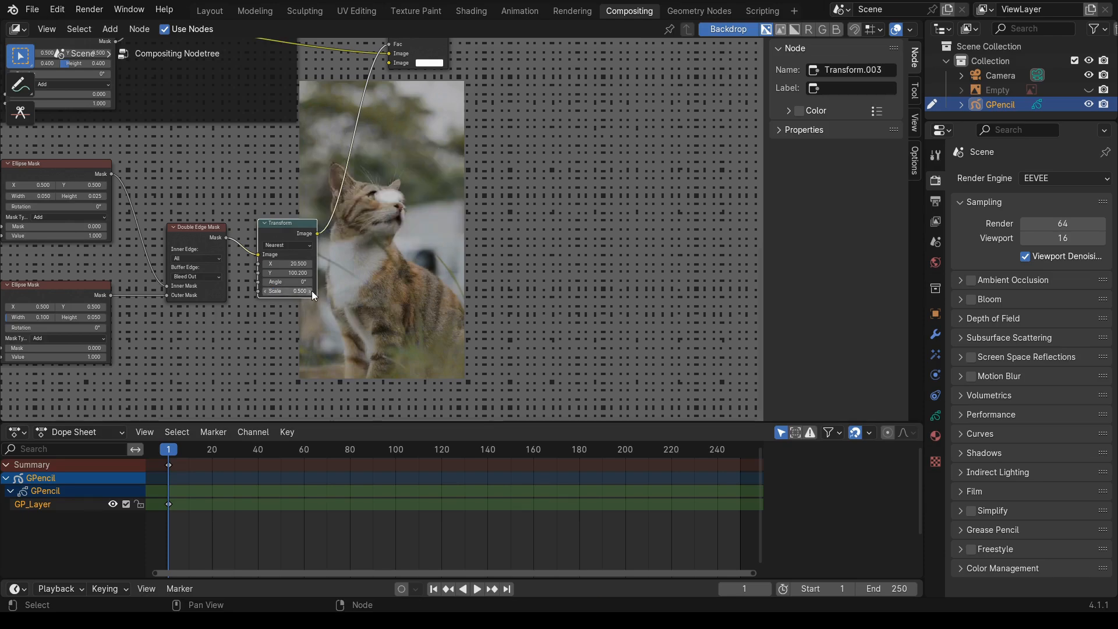
click(309, 292)
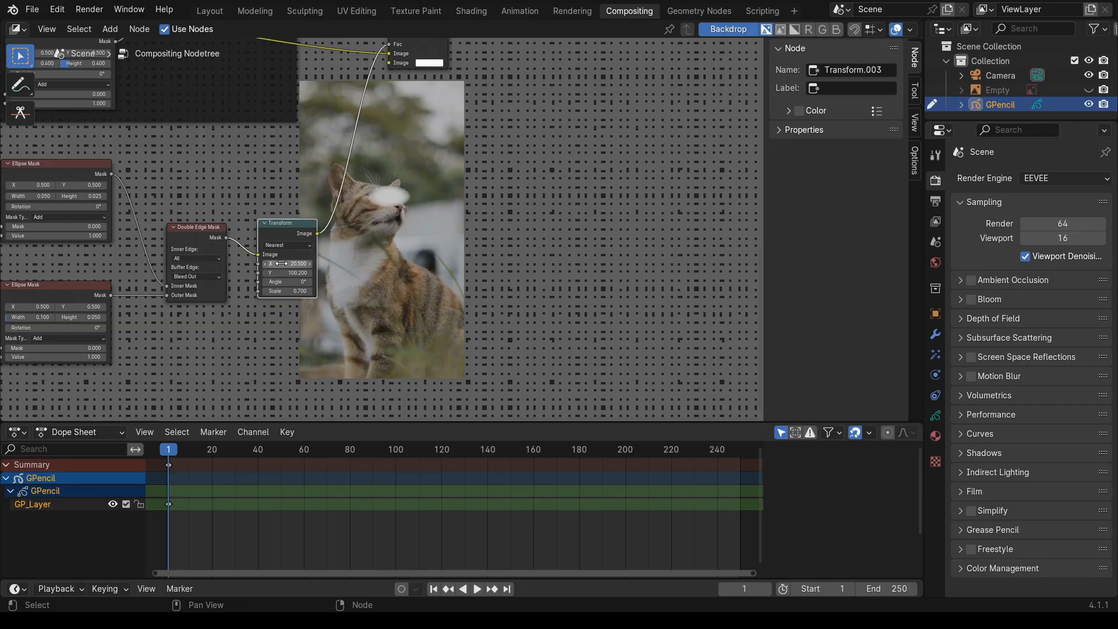
- Fine-tune the mask over the cat's eye with Transform X about 2, Y about 97.5 and scale 0.8
drag(289, 263, 320, 274)
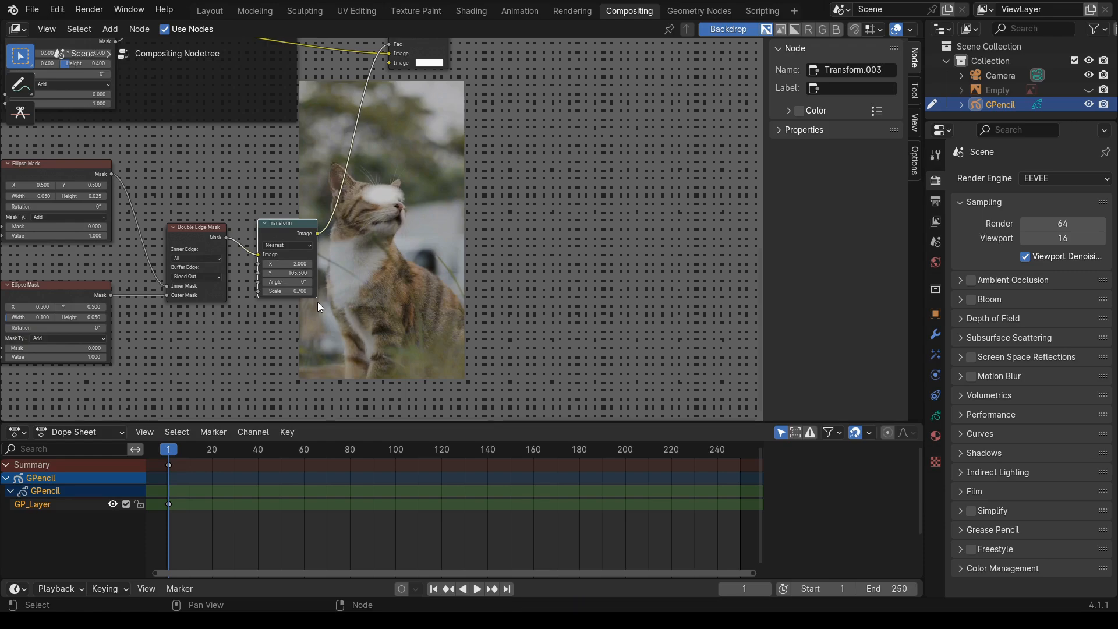
drag(289, 273, 276, 273)
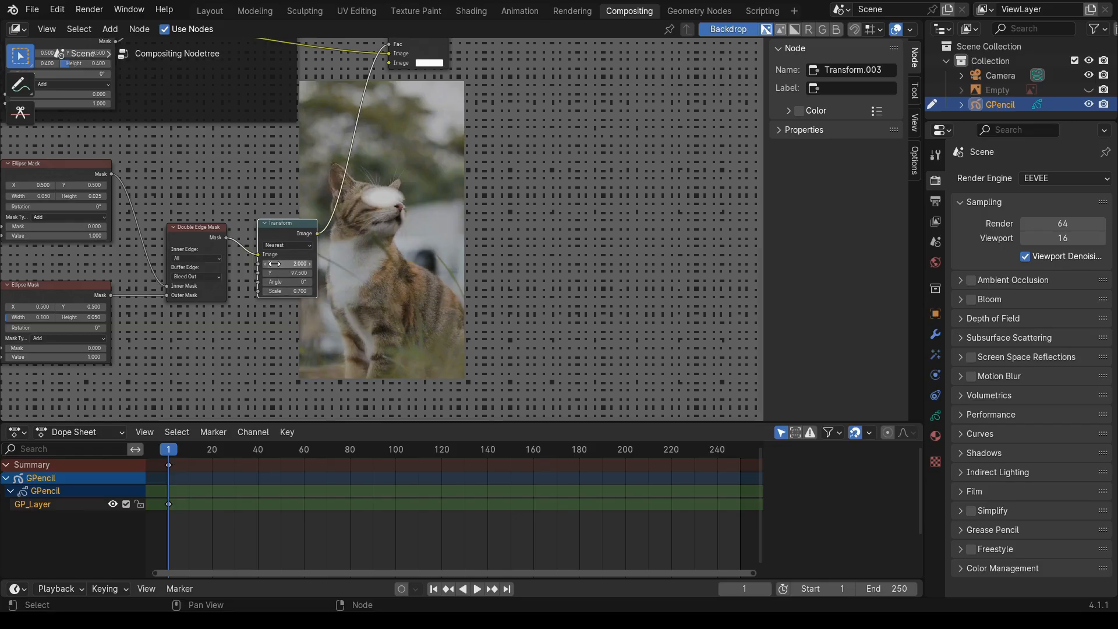
click(310, 290)
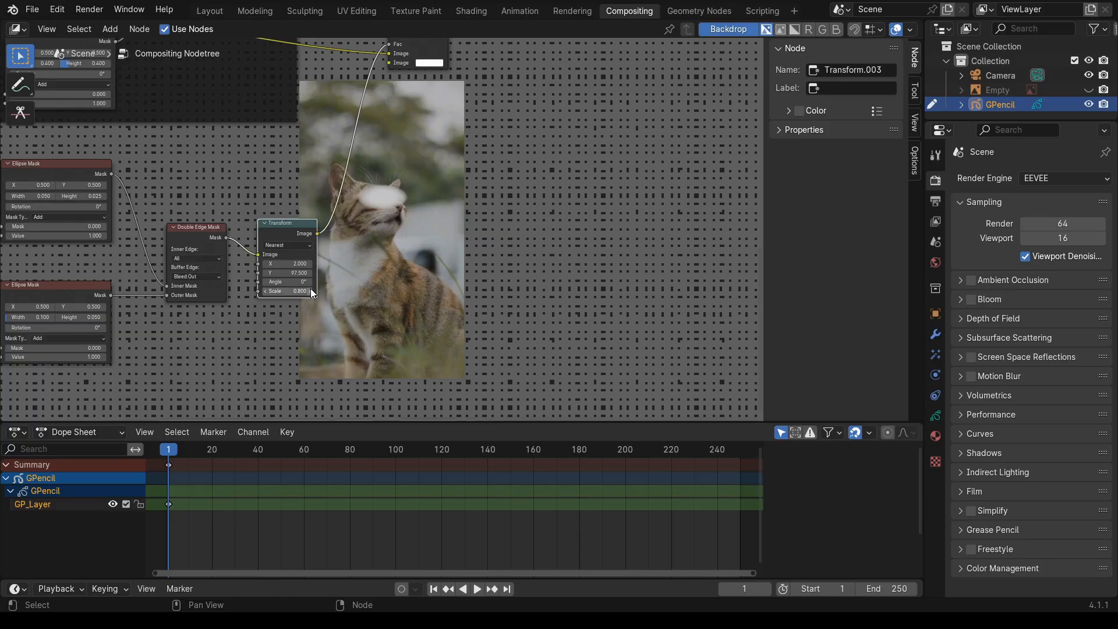
- Rotate the mask over the cat's eye to about 14.5° and set its Transform scale to 1
click(310, 290)
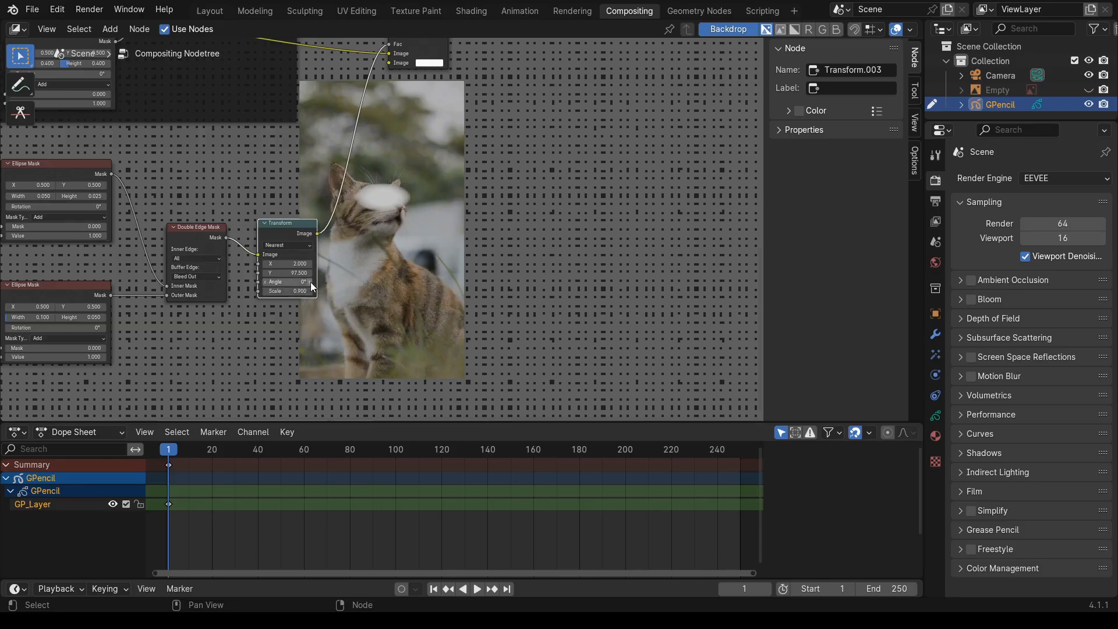
click(310, 282)
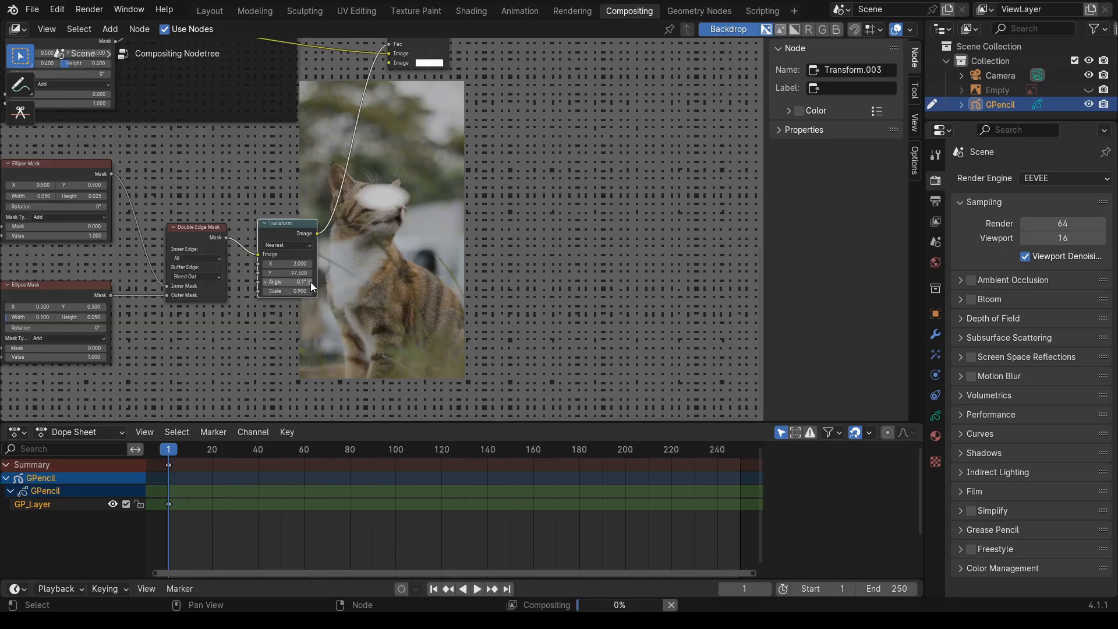
drag(287, 282, 289, 282)
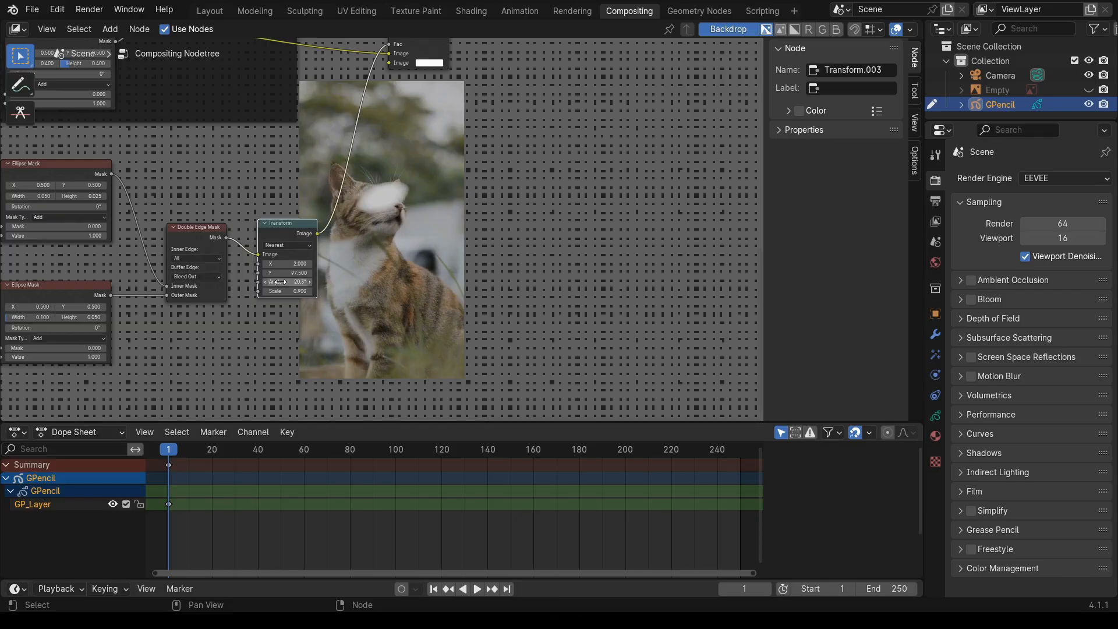
drag(277, 282, 273, 281)
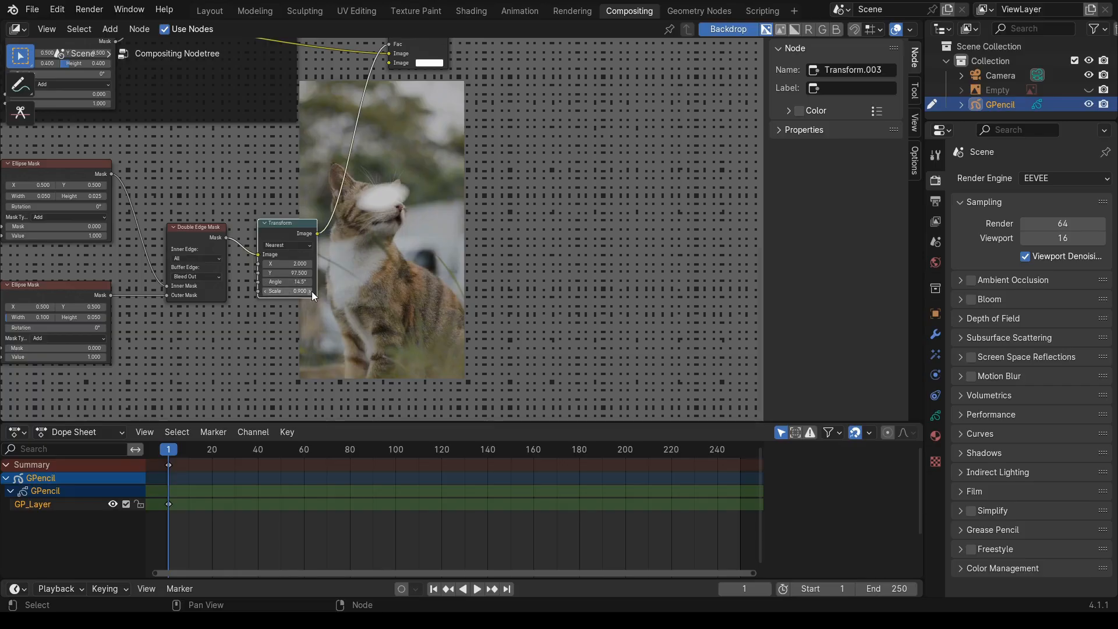
click(308, 292)
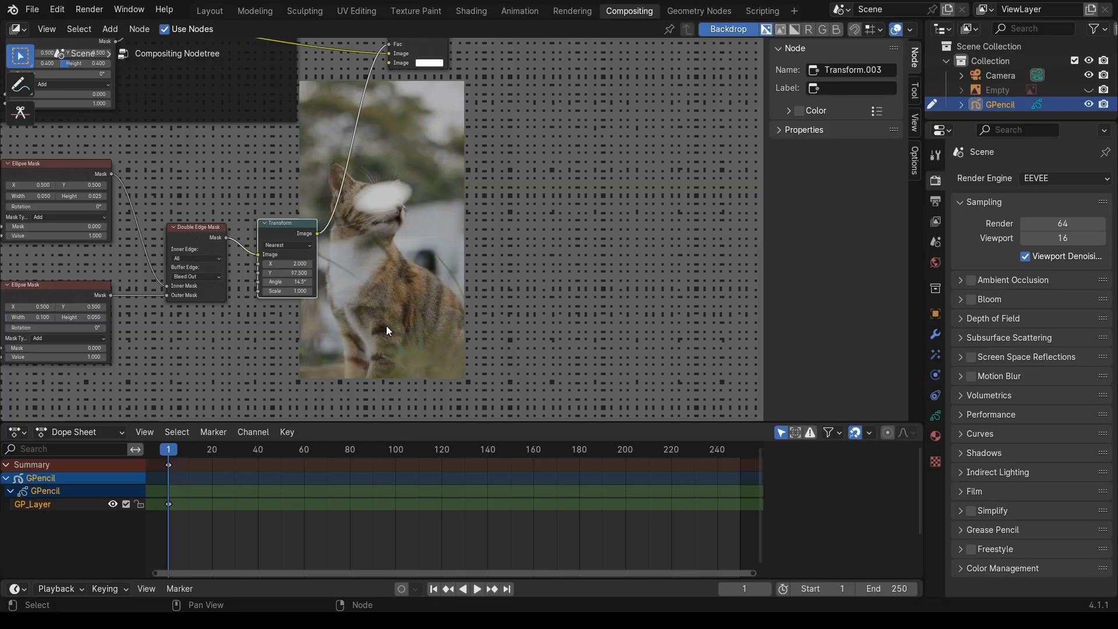
- Join the second group's Ellipse Masks, Double Edge Mask and Transform in a frame labelled "Radial eyes mask"
middle_drag(533, 256, 585, 267)
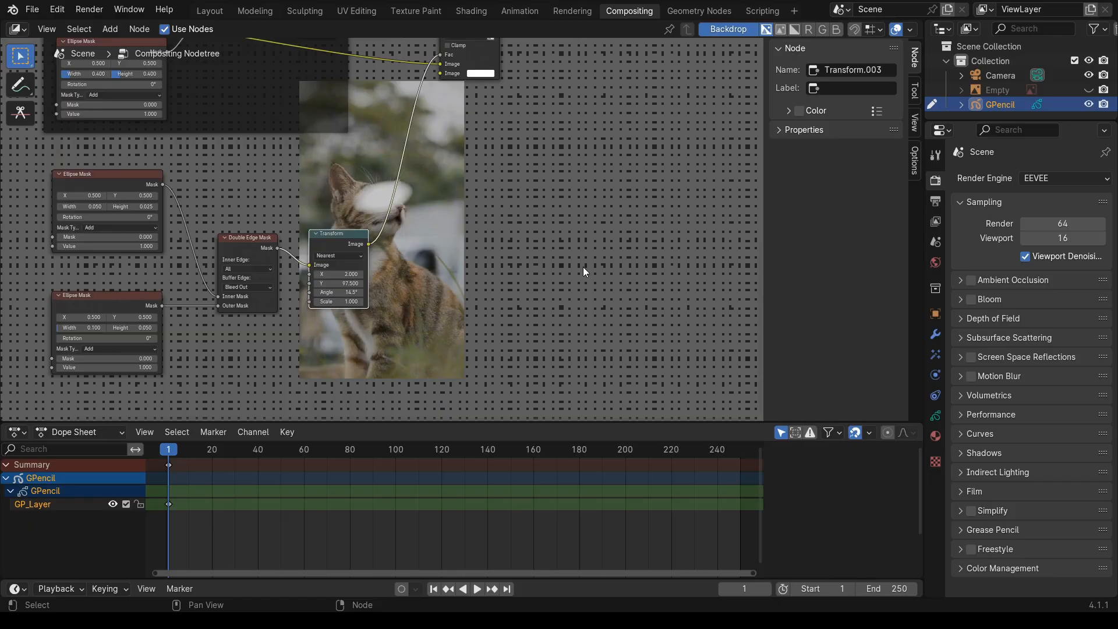
middle_drag(382, 256, 512, 327)
drag(182, 185, 380, 391)
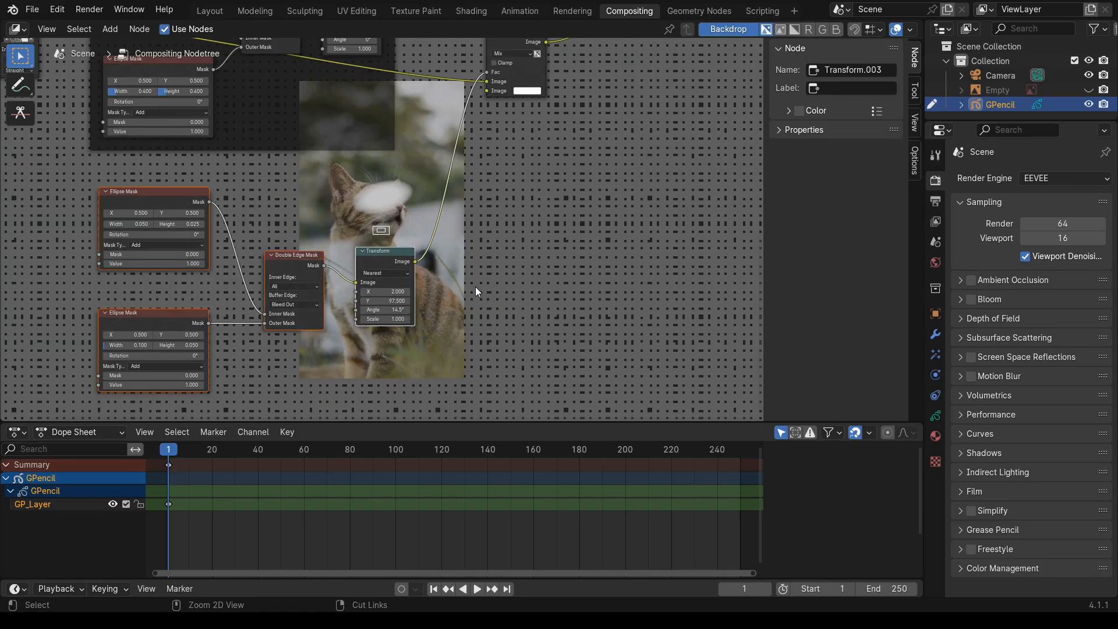
key(ctrl+j)
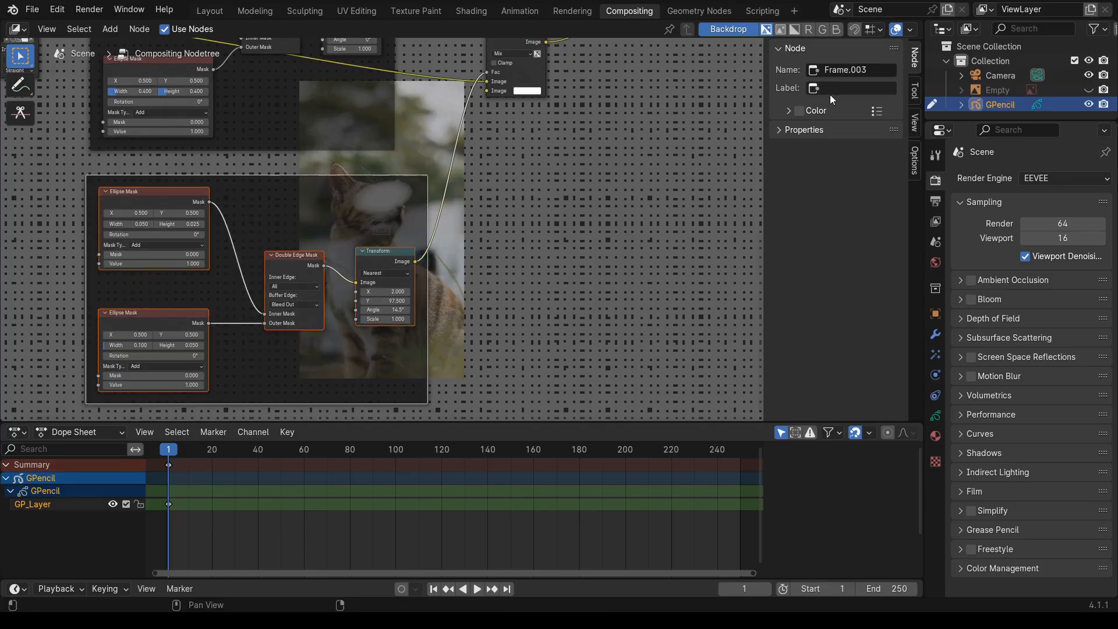
click(836, 93)
text(Radial eyes mask)
key(Return)
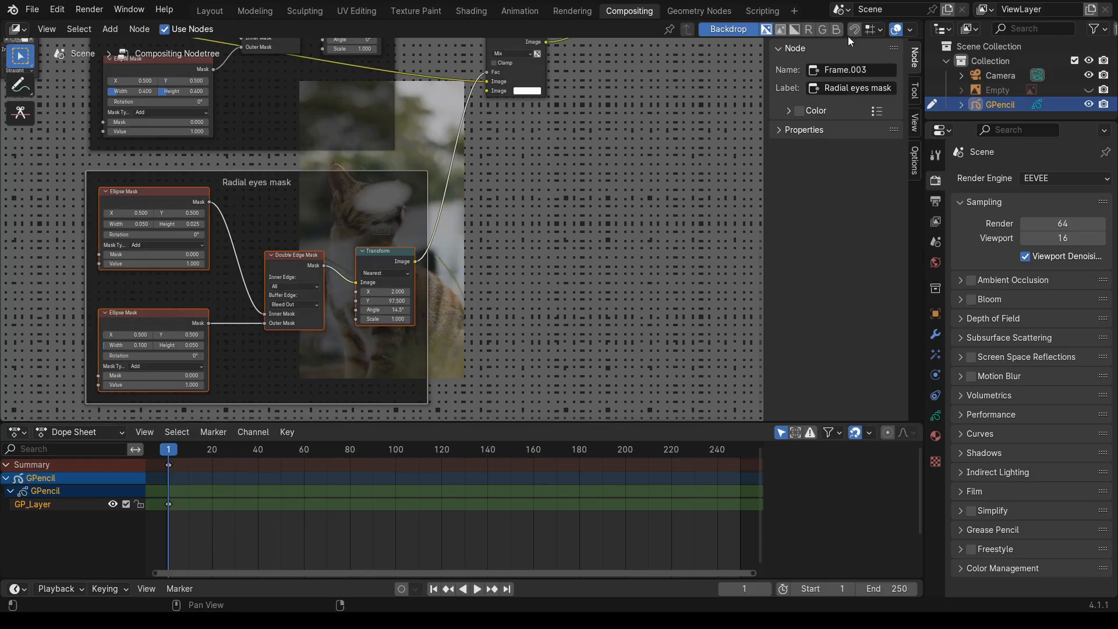
- Tidy the node layout by moving the cat image node away from the mask frames and the Composite node directly above the Viewer
middle_drag(502, 301, 519, 366)
scroll(520, 367, down, 3)
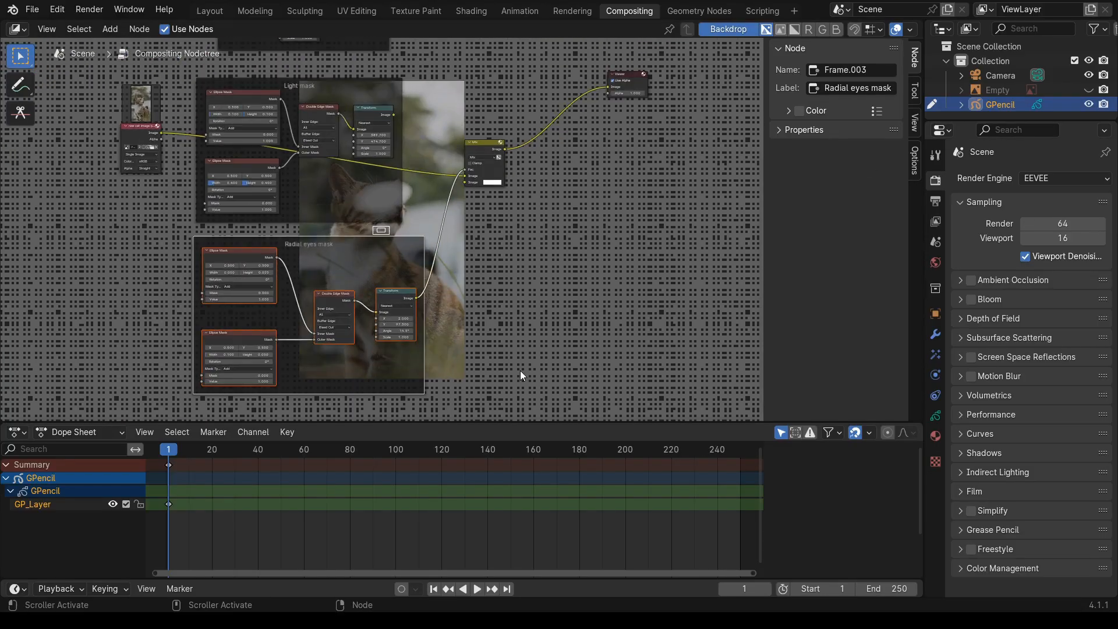
middle_drag(531, 301, 539, 383)
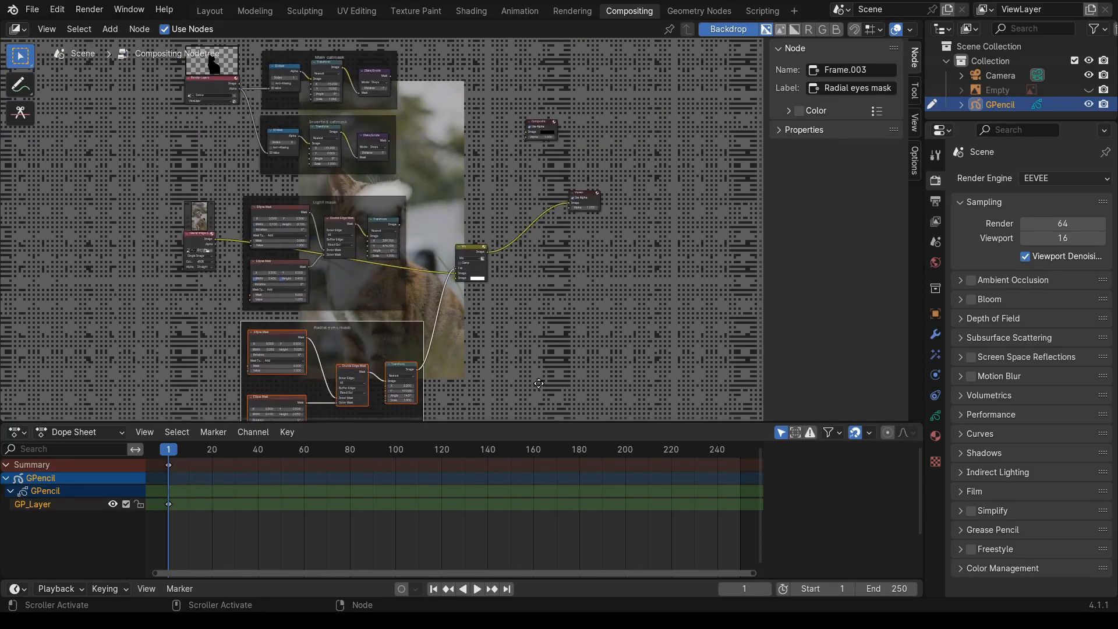
drag(194, 233, 154, 222)
middle_drag(494, 335, 470, 263)
drag(449, 170, 474, 162)
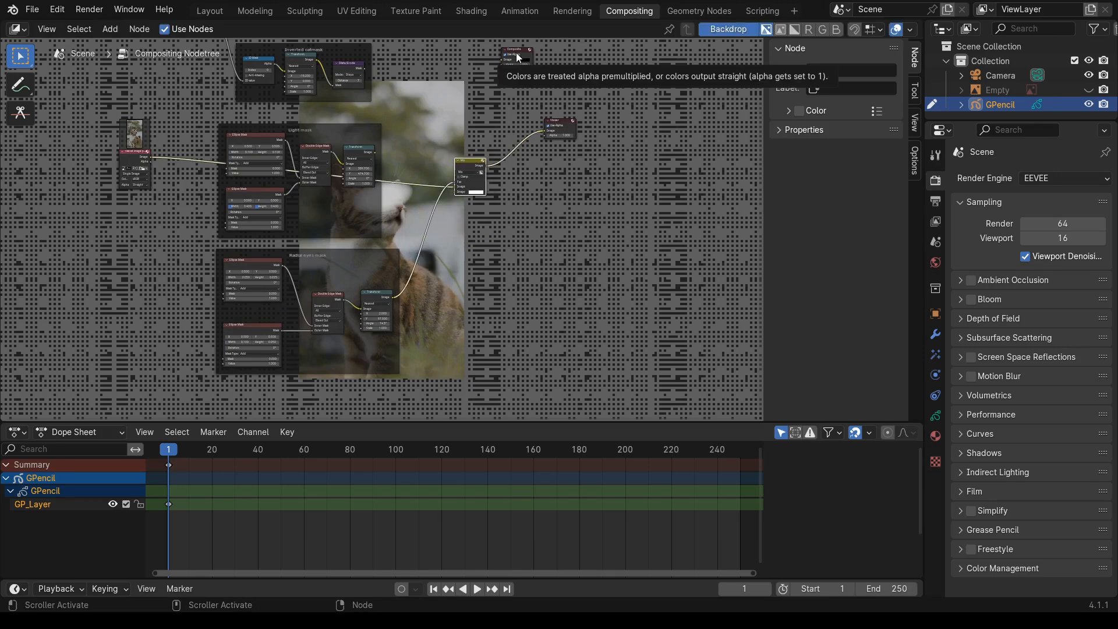
drag(515, 47, 567, 93)
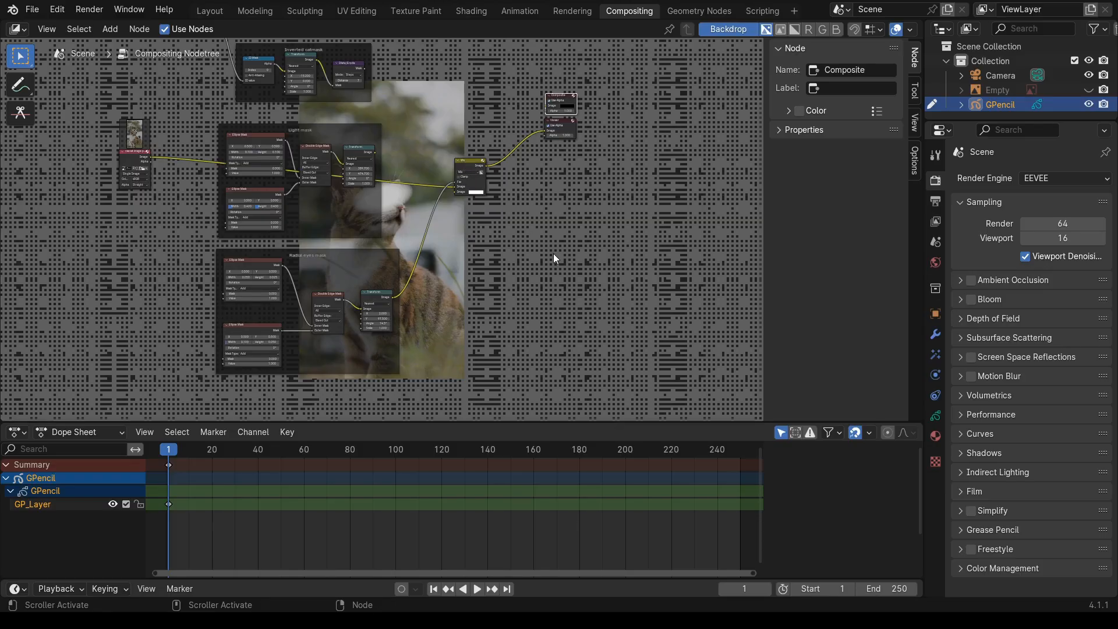
- Delete the Mix node that overlays the Radial eyes mask on the cat image
scroll(553, 253, up, 3)
scroll(553, 254, up, 1)
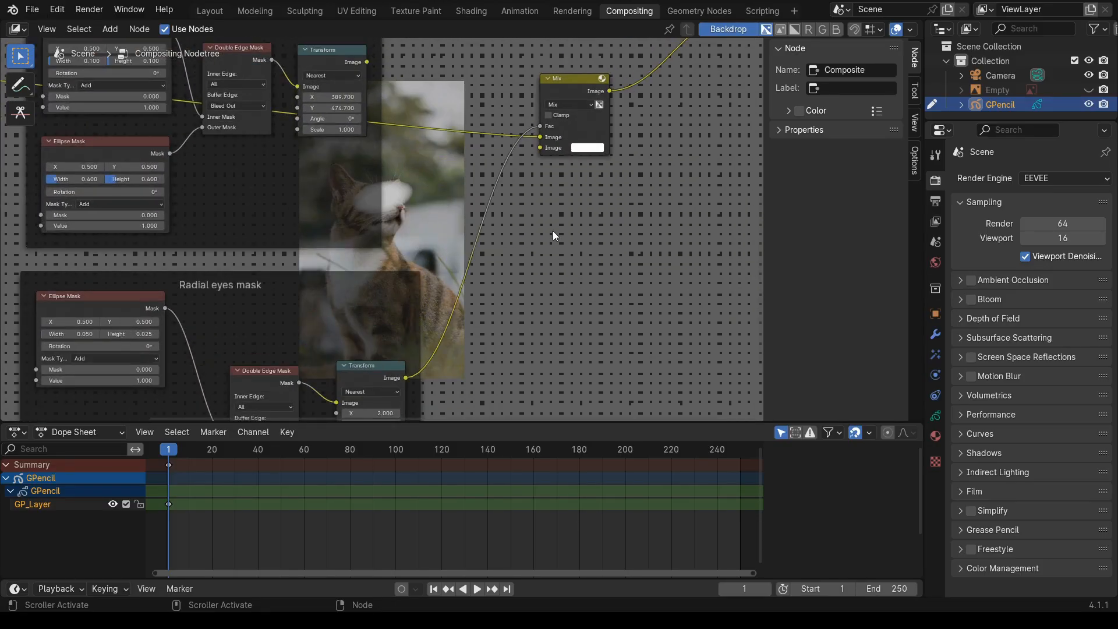
click(588, 148)
middle_drag(613, 239, 49, 344)
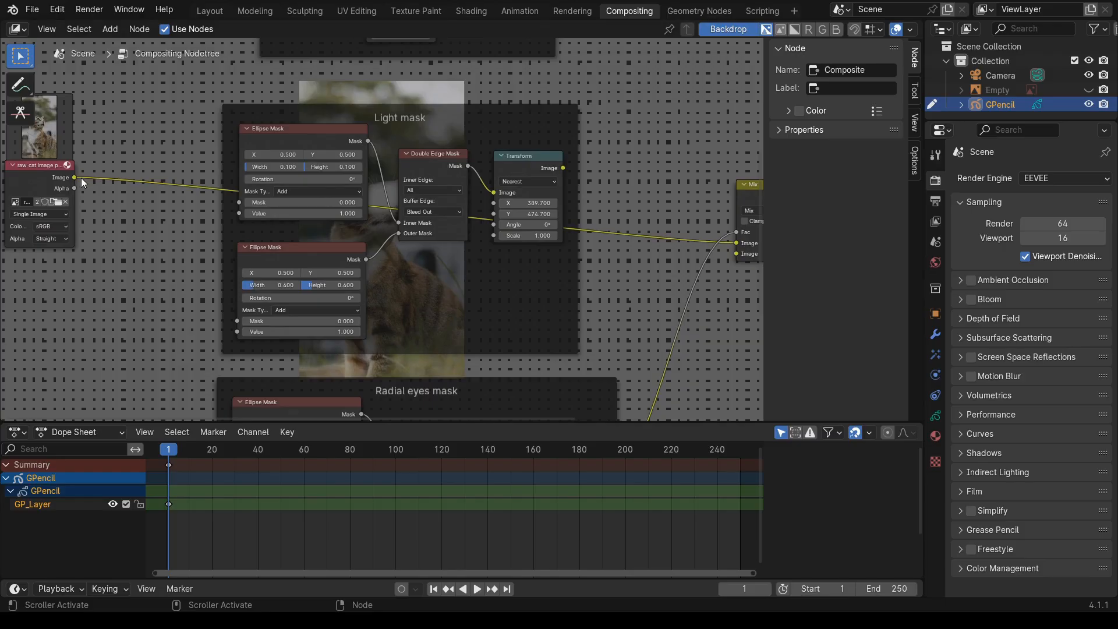
middle_drag(437, 242, 210, 189)
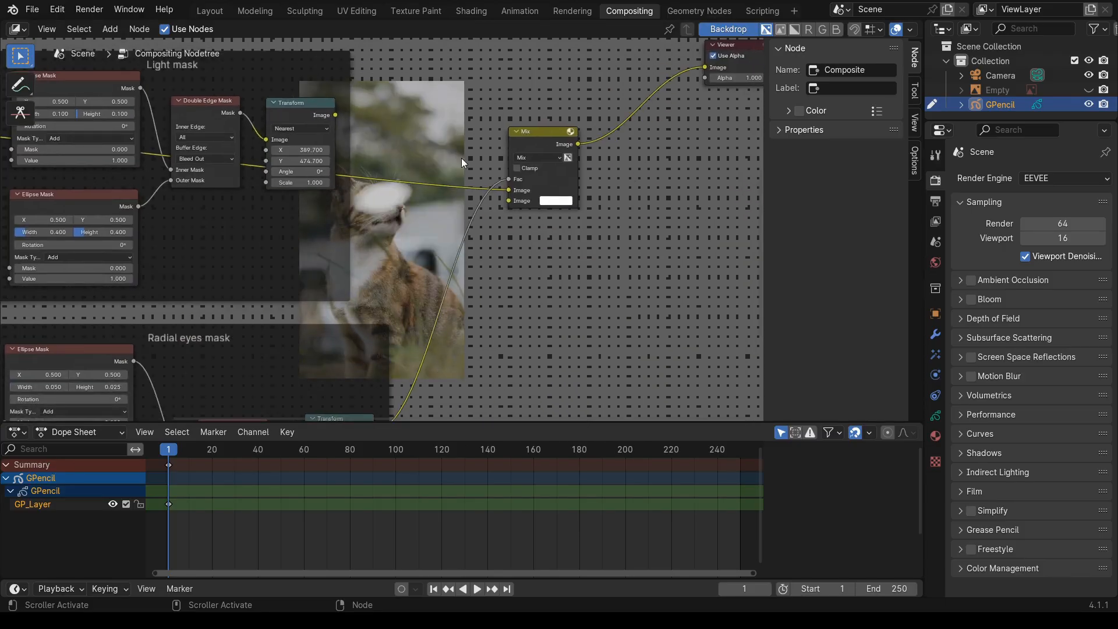
click(526, 152)
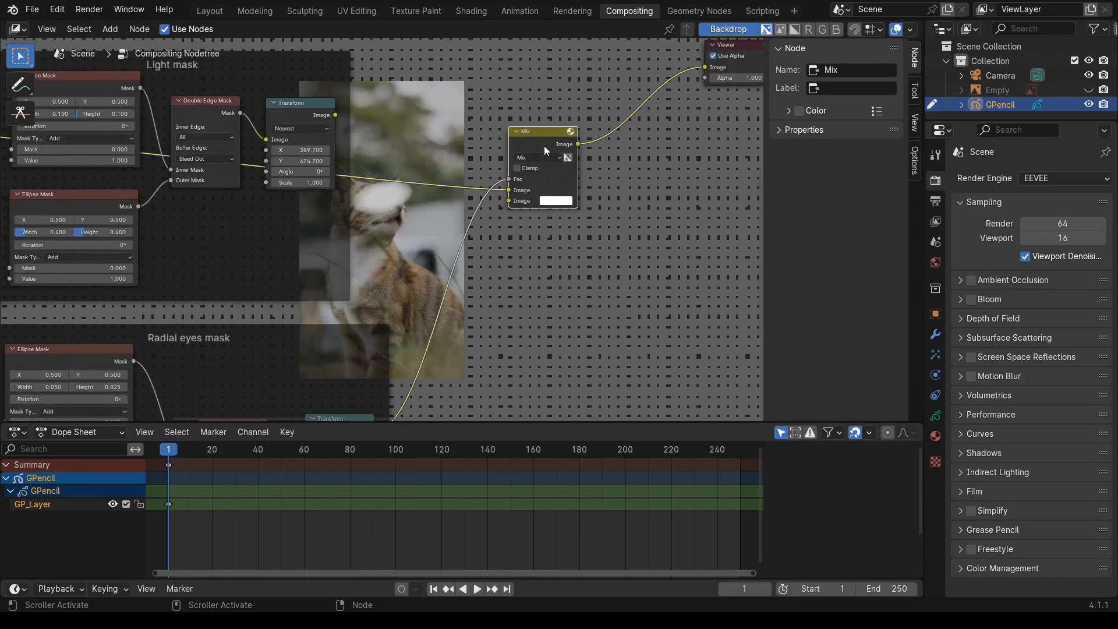
key(x)
- Move the Composite and Viewer nodes much farther from the mask frames to make room for new nodes
middle_drag(541, 218, 552, 326)
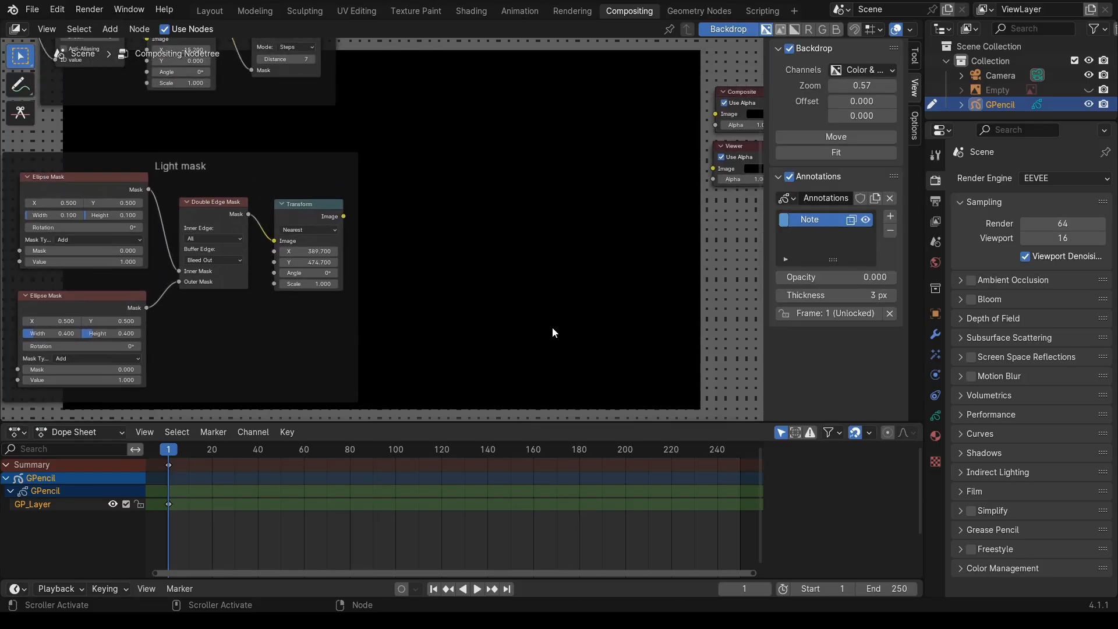
scroll(536, 283, down, 2)
drag(661, 146, 713, 131)
drag(658, 173, 713, 177)
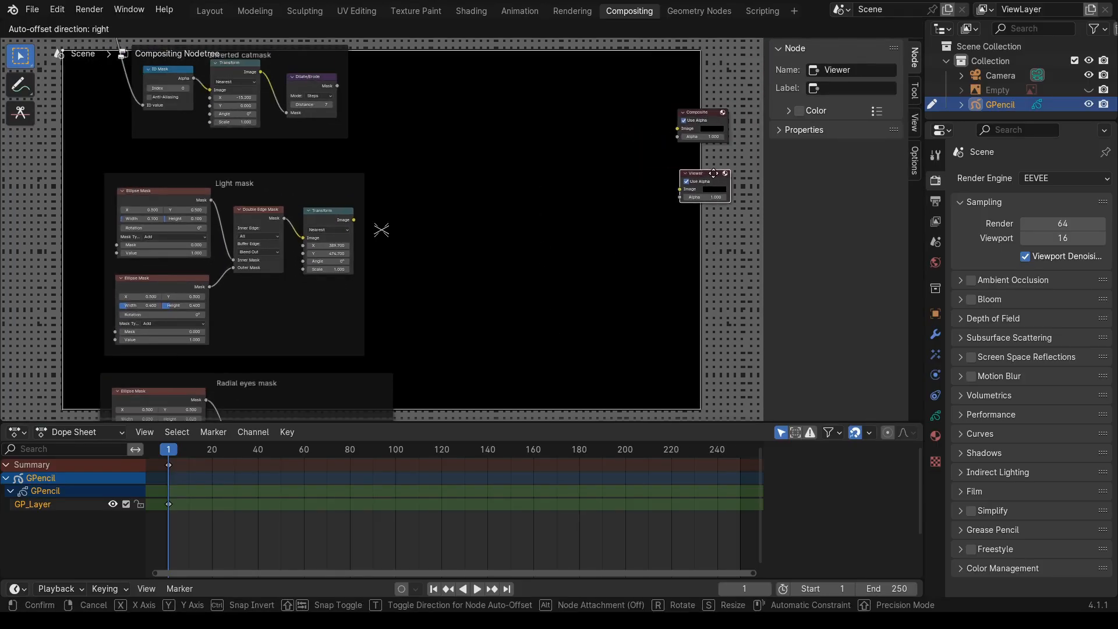
middle_drag(674, 235, 402, 320)
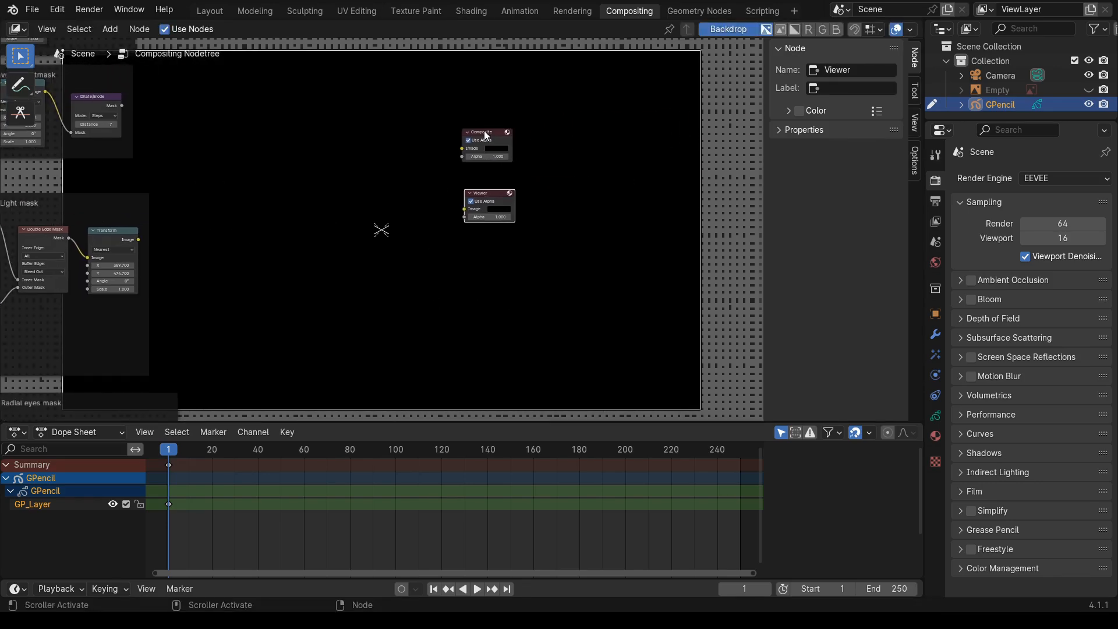
drag(492, 133, 702, 102)
drag(504, 194, 704, 157)
- Add a Mix Color node in the empty space beside the Main catmask frame
scroll(337, 246, down, 1)
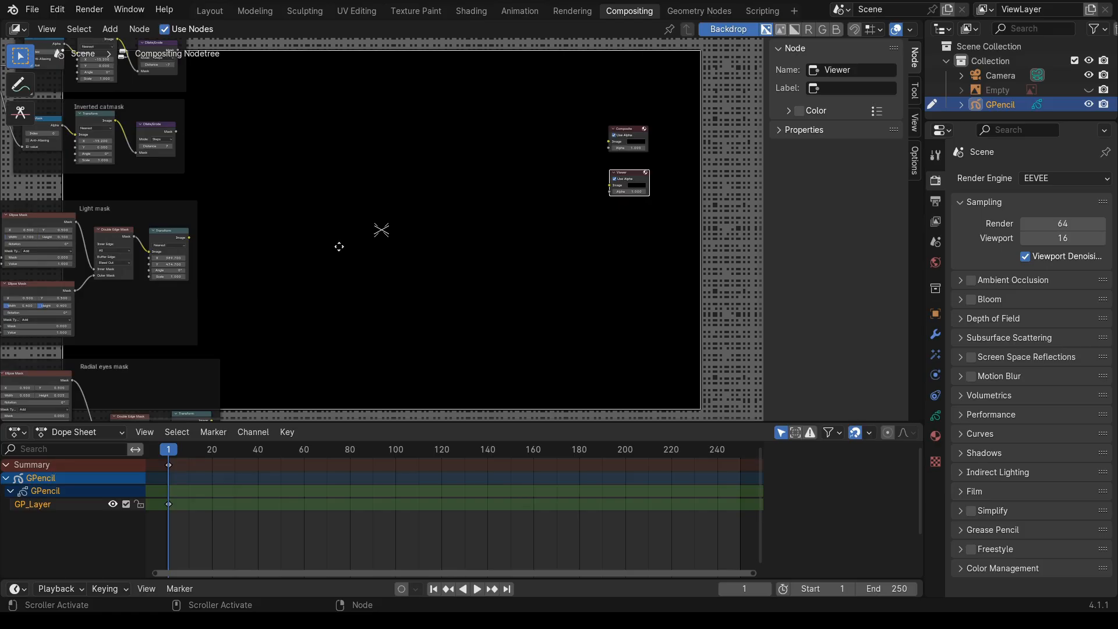
middle_drag(337, 246, 489, 307)
scroll(490, 305, down, 3)
scroll(490, 303, up, 2)
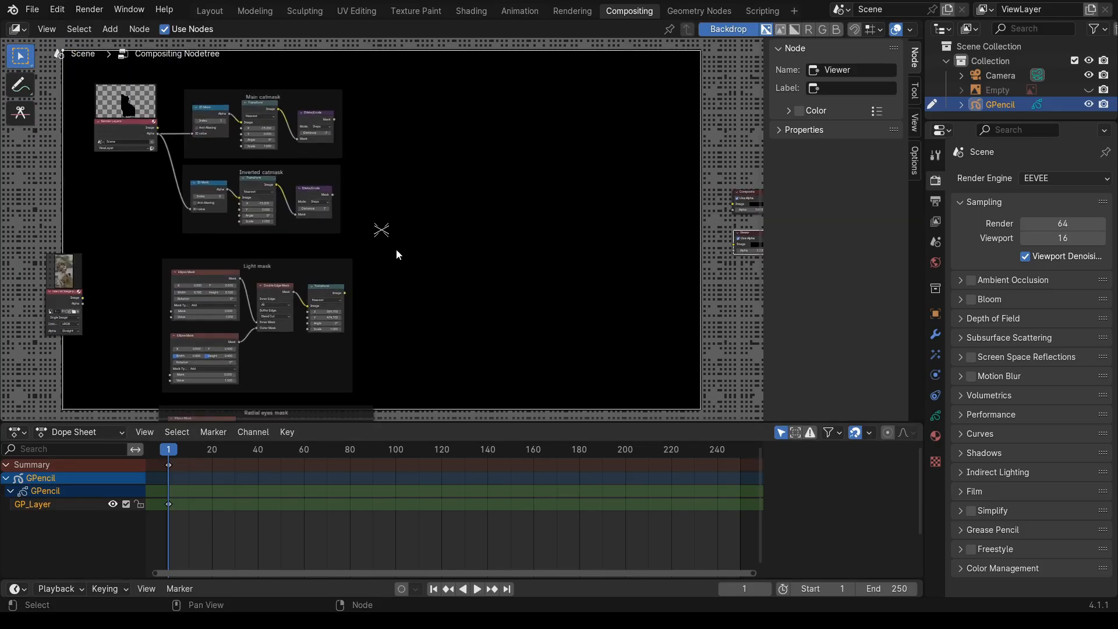
middle_drag(397, 220, 409, 185)
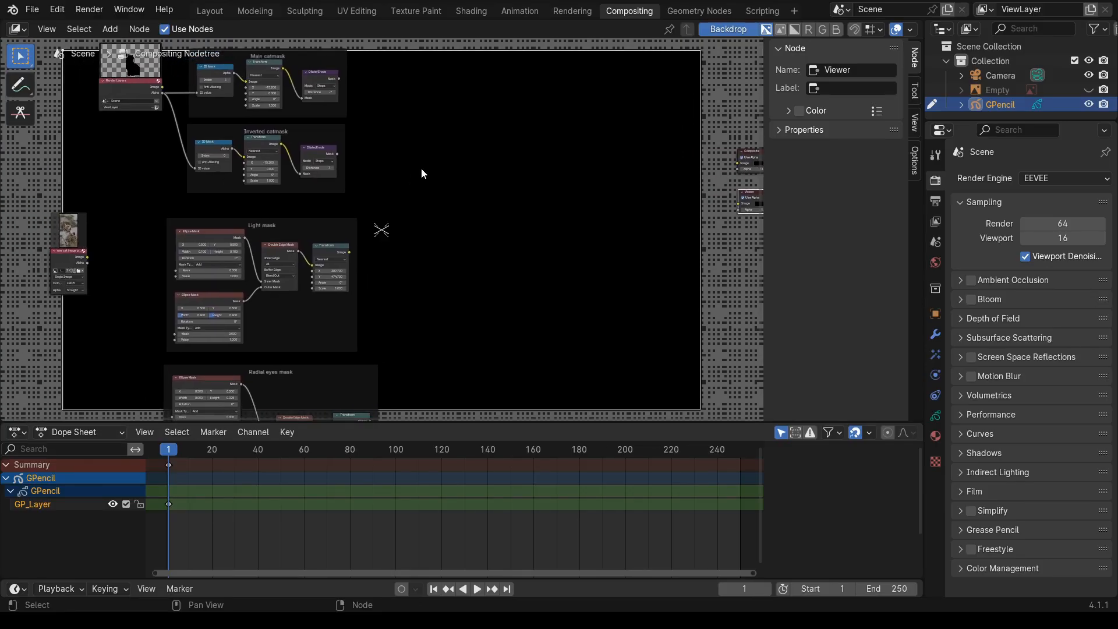
click(110, 32)
mouse_move(139, 77)
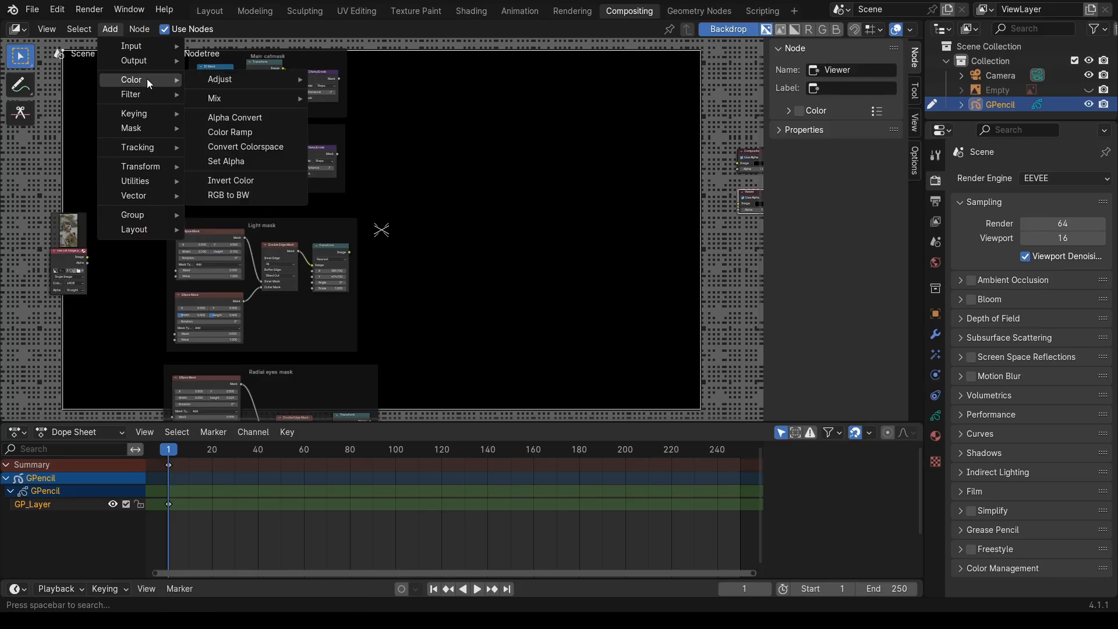
mouse_move(215, 100)
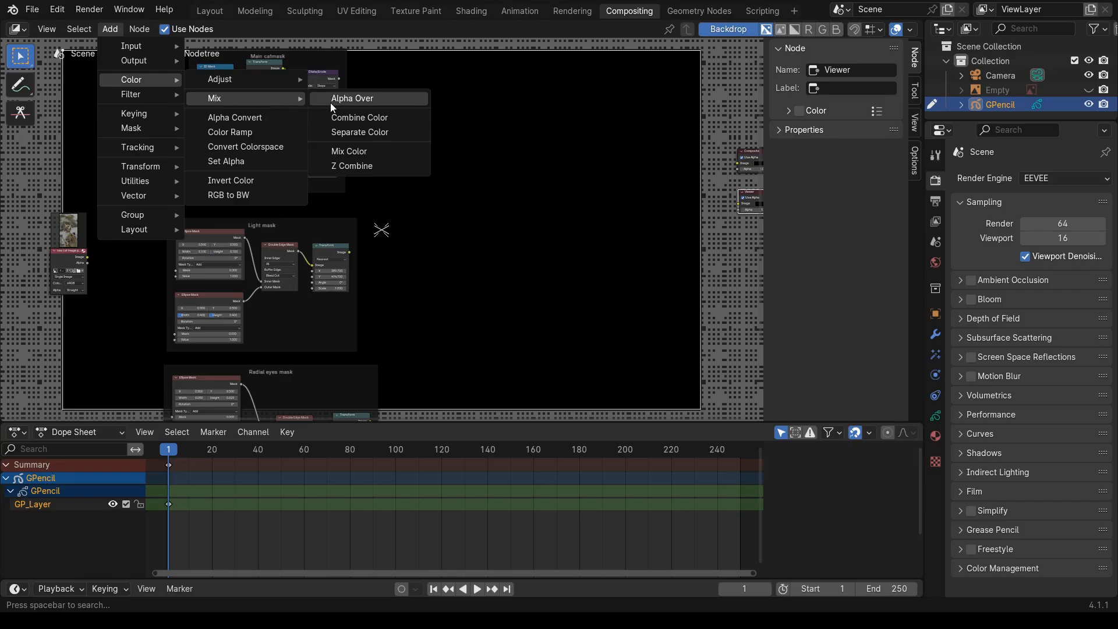
click(341, 150)
click(491, 74)
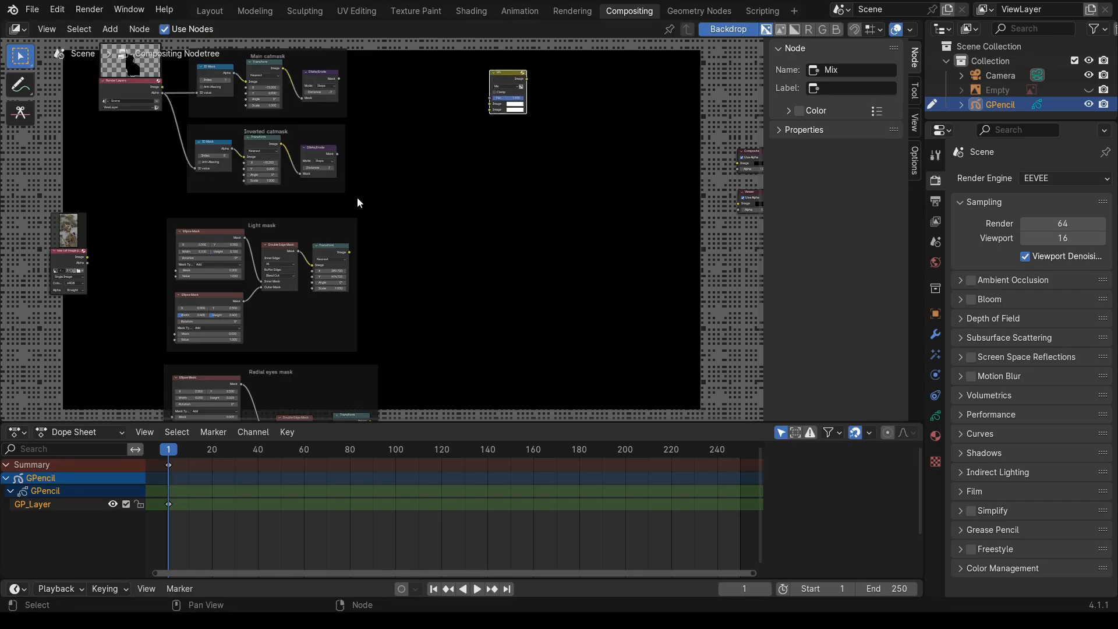
- Try linking the raw cat image to both image inputs of the new Mix node
click(386, 232)
scroll(425, 256, up, 4)
scroll(425, 257, down, 5)
middle_drag(425, 256, 402, 247)
drag(81, 250, 458, 105)
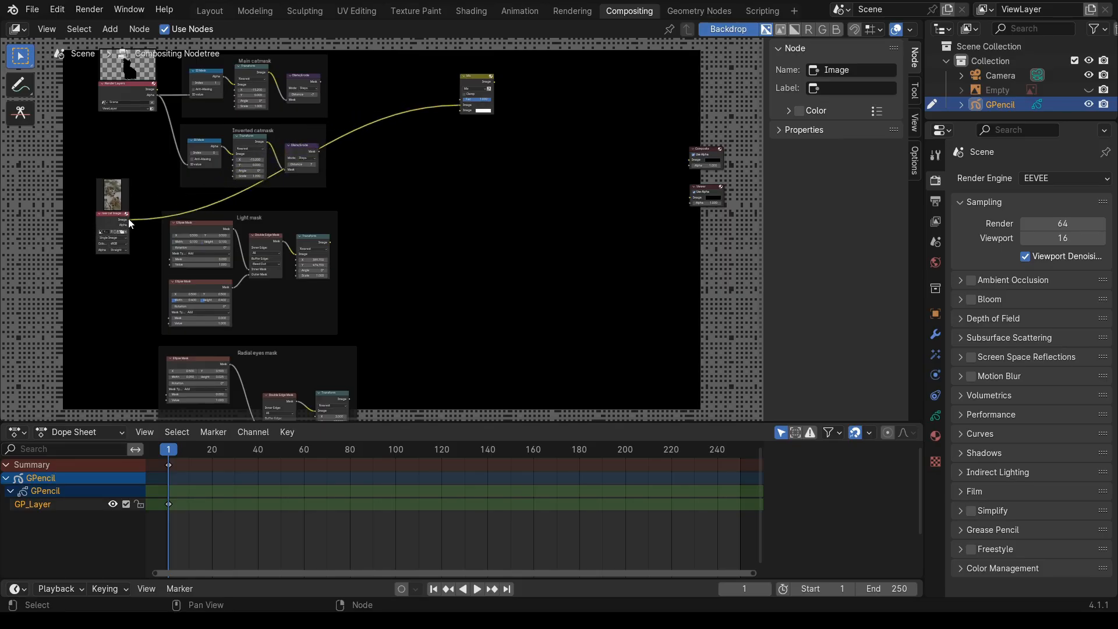
drag(127, 218, 459, 113)
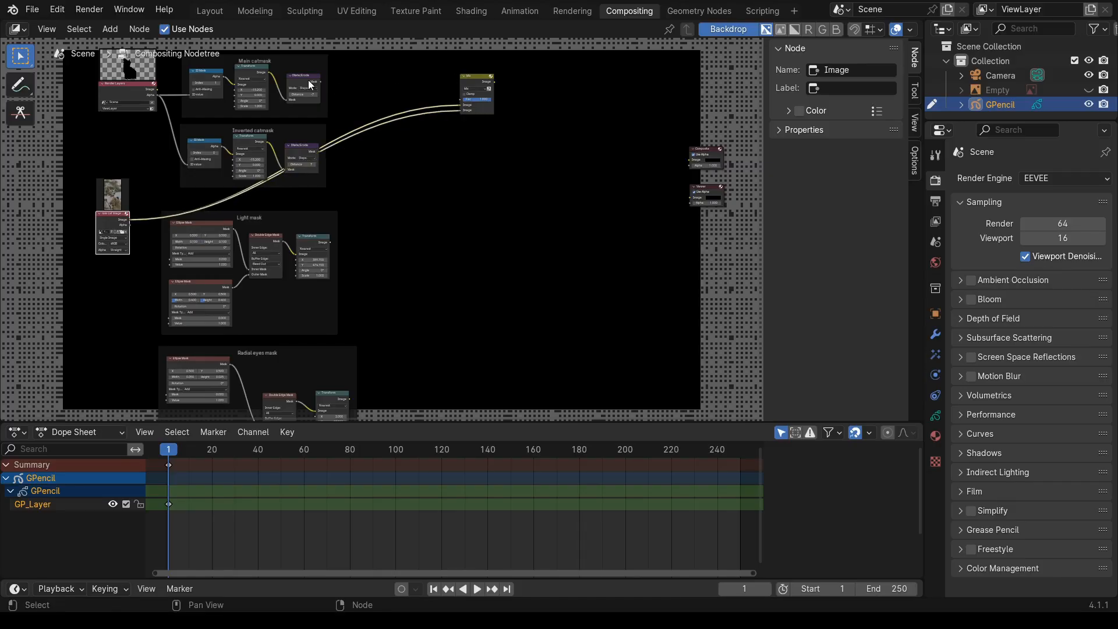
- Connect the Main catmask's Dilate/Erode output to the Mix node's factor and the Mix output to the Viewer
drag(319, 80, 425, 123)
drag(484, 85, 477, 101)
scroll(485, 209, up, 2)
scroll(485, 211, up, 2)
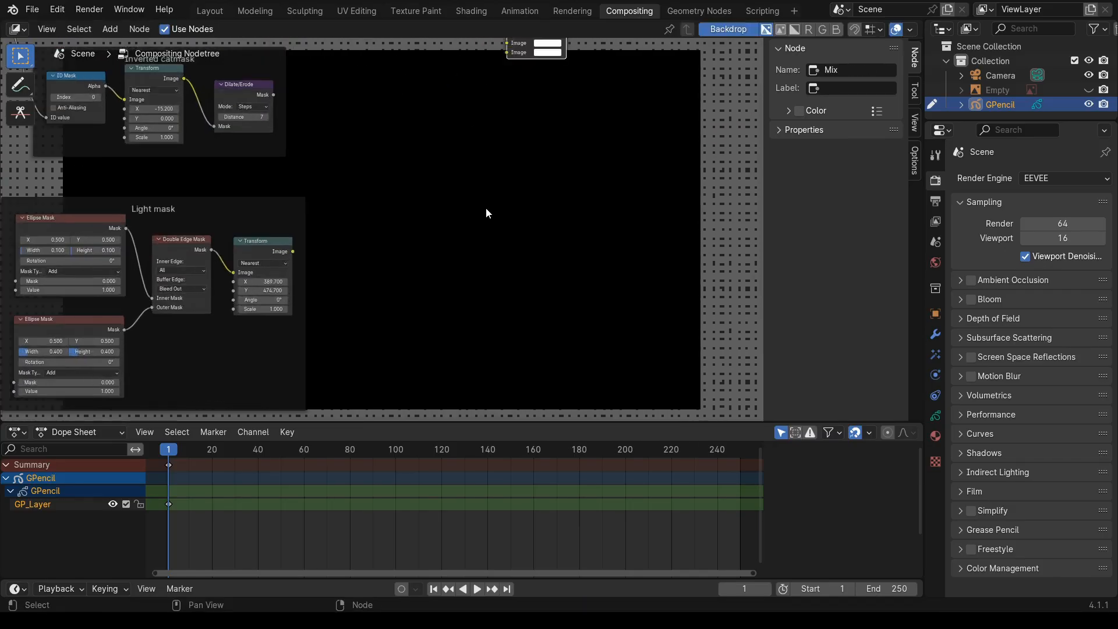
middle_drag(461, 260, 418, 268)
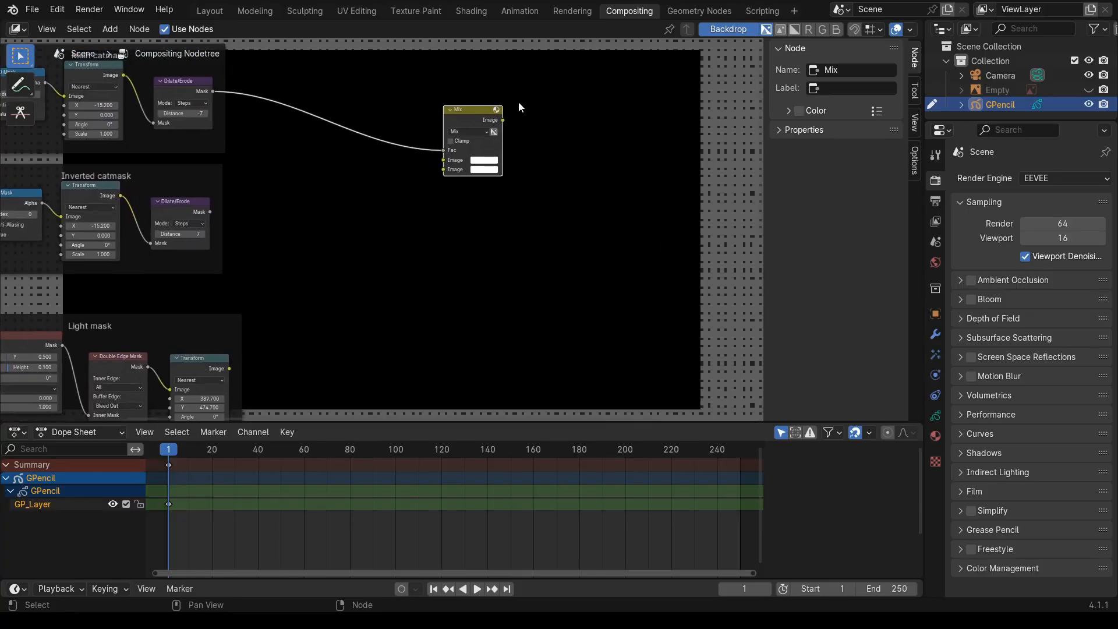
drag(501, 120, 627, 288)
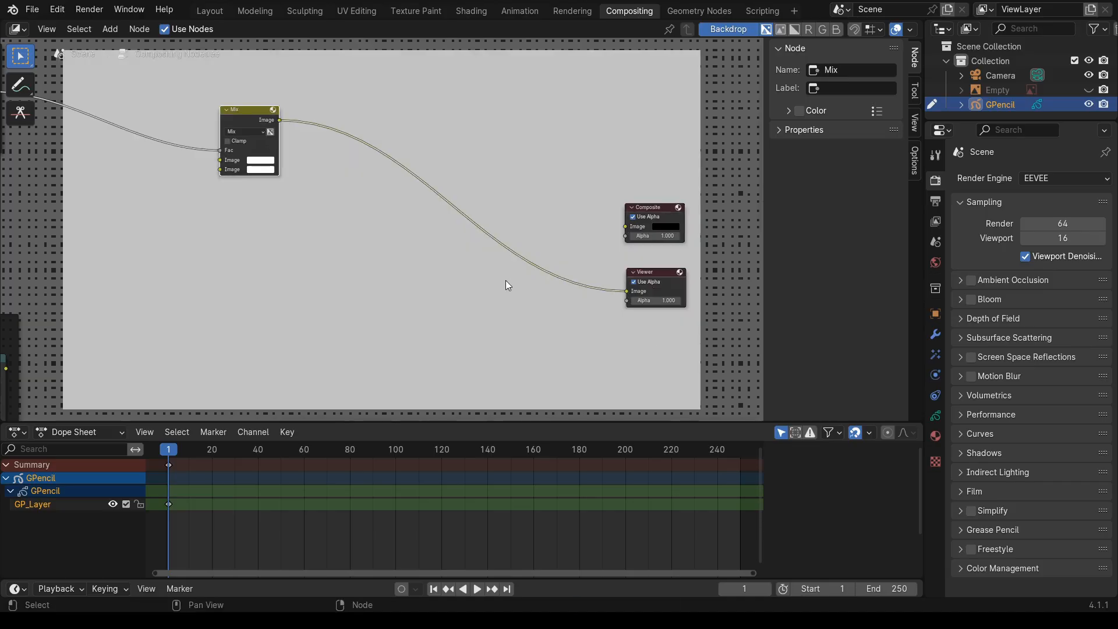
- Feed the raw cat image's Image output into both image inputs of the Mix node
middle_drag(350, 263, 621, 217)
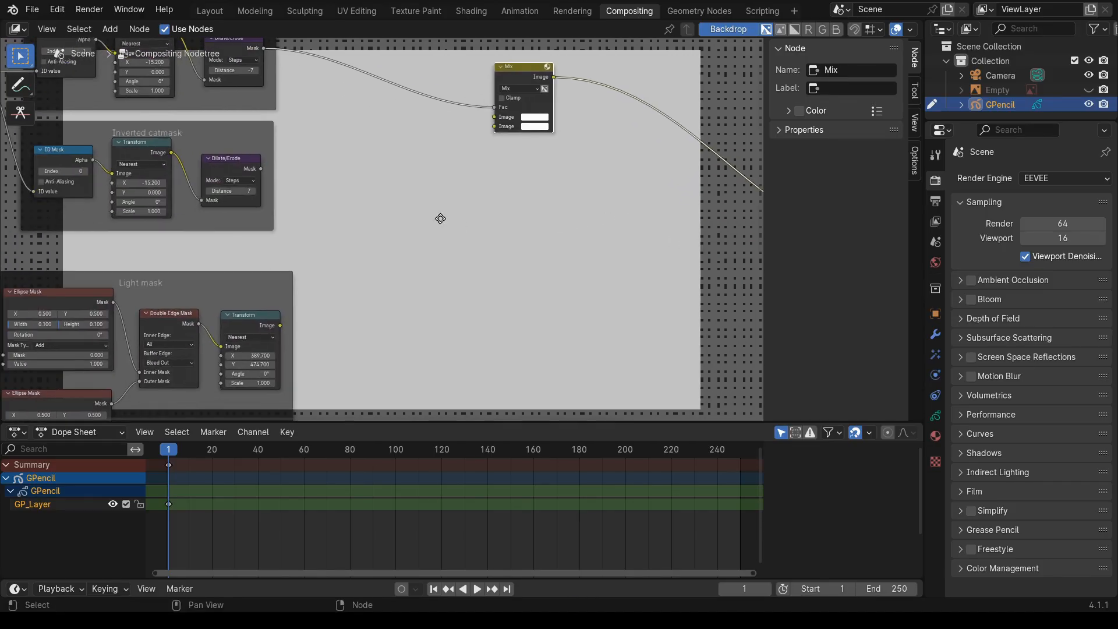
middle_drag(439, 217, 517, 209)
middle_drag(228, 210, 317, 183)
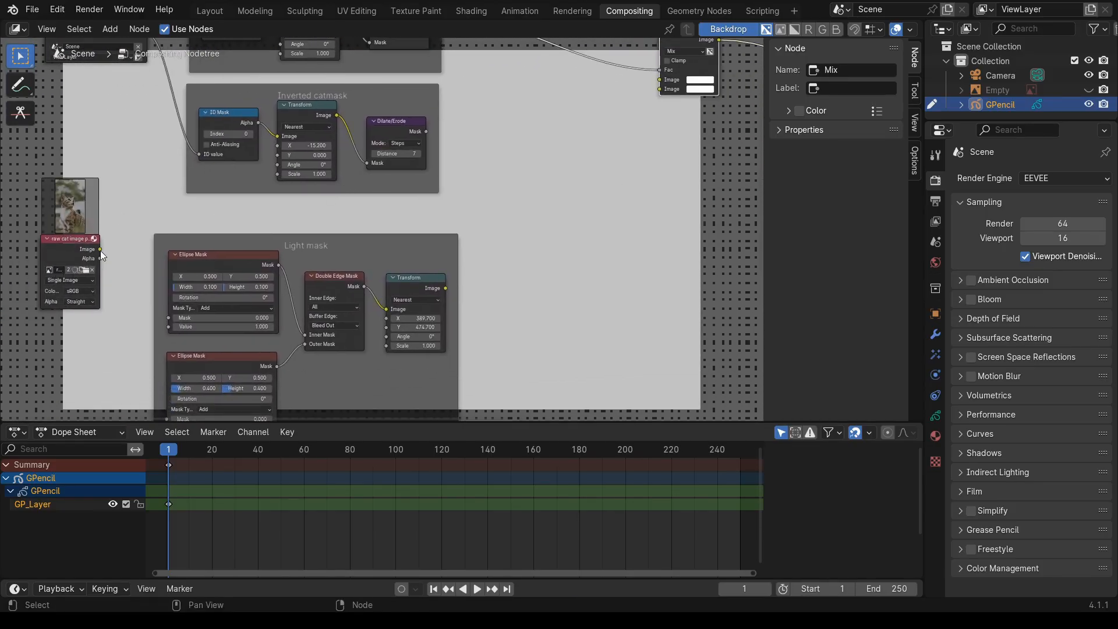
drag(100, 250, 659, 78)
middle_drag(642, 184, 532, 189)
scroll(525, 163, down, 1)
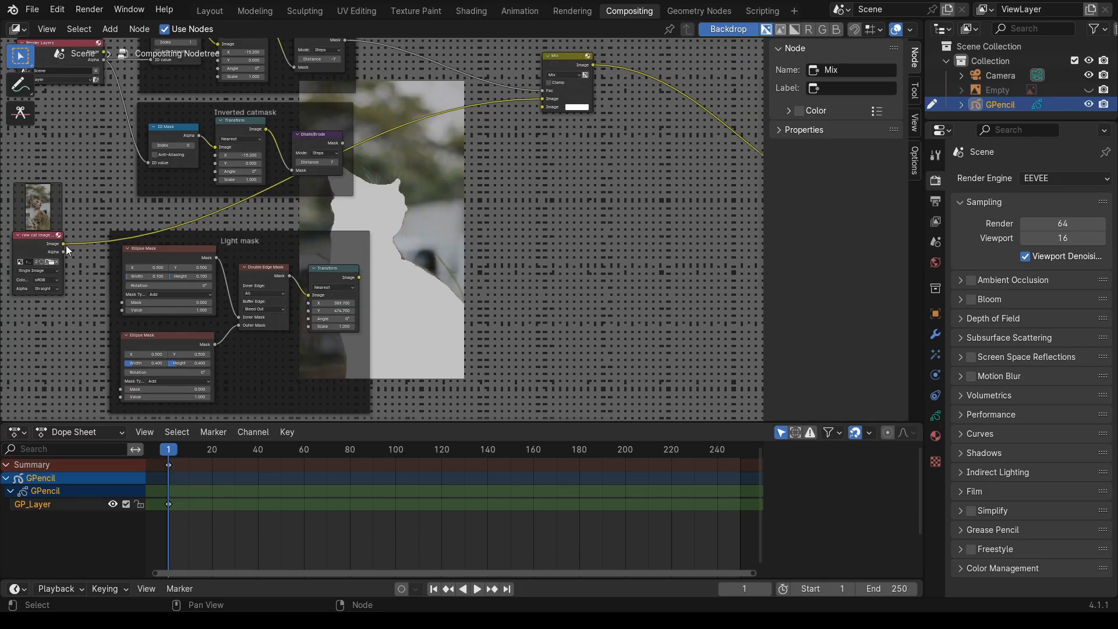
drag(62, 242, 539, 110)
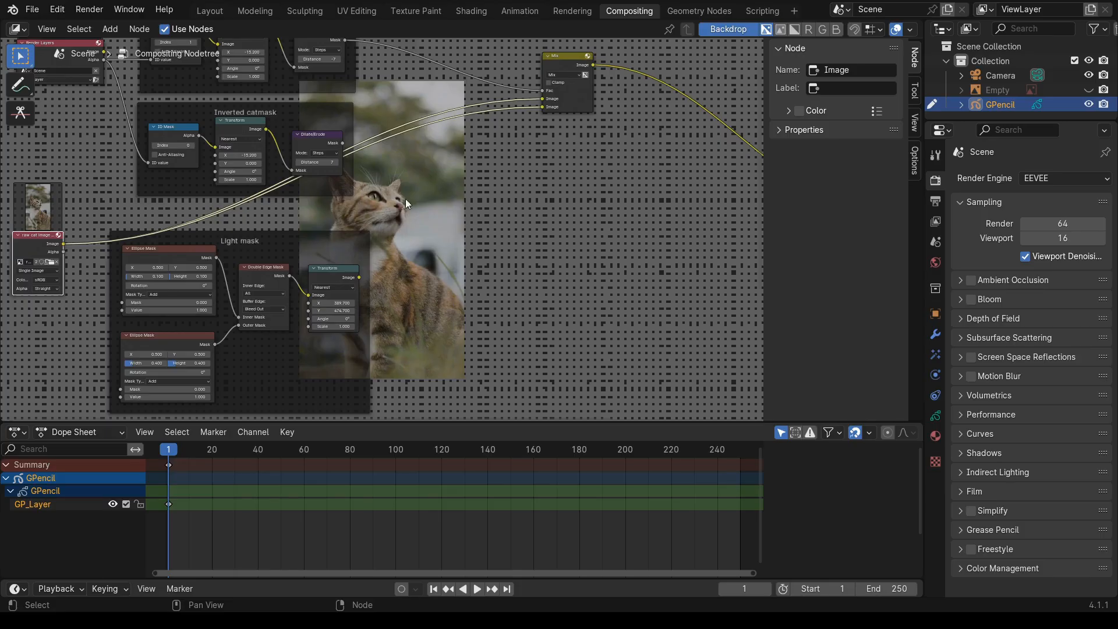
- Move the Mix node into the open space between the mask frames and the output nodes
scroll(554, 277, down, 3)
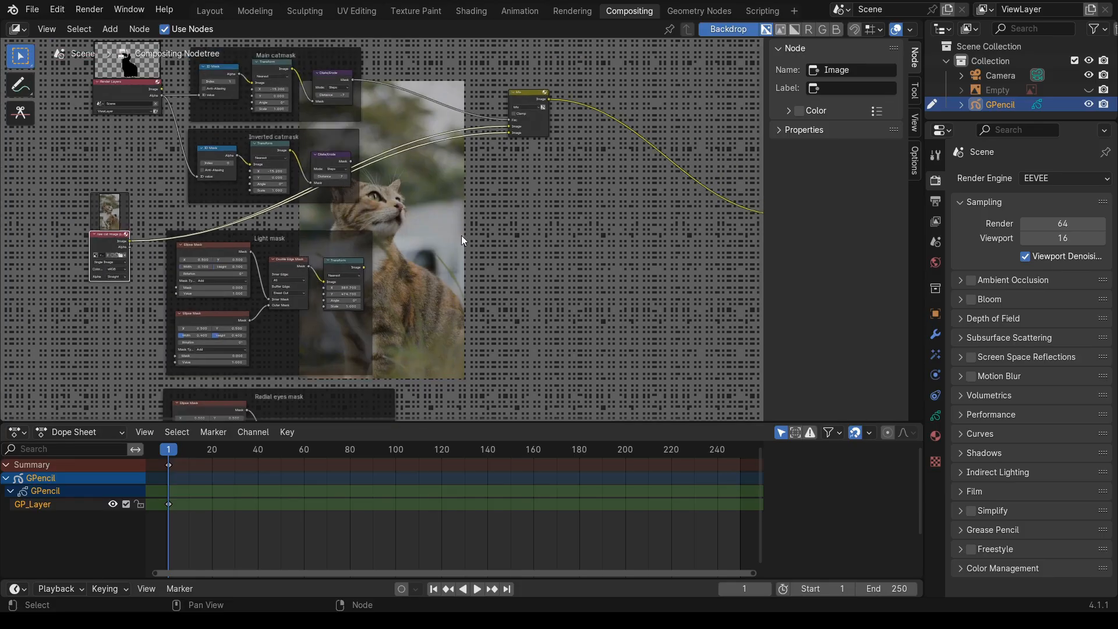
middle_drag(461, 235, 441, 227)
drag(508, 89, 551, 83)
middle_drag(552, 268, 482, 252)
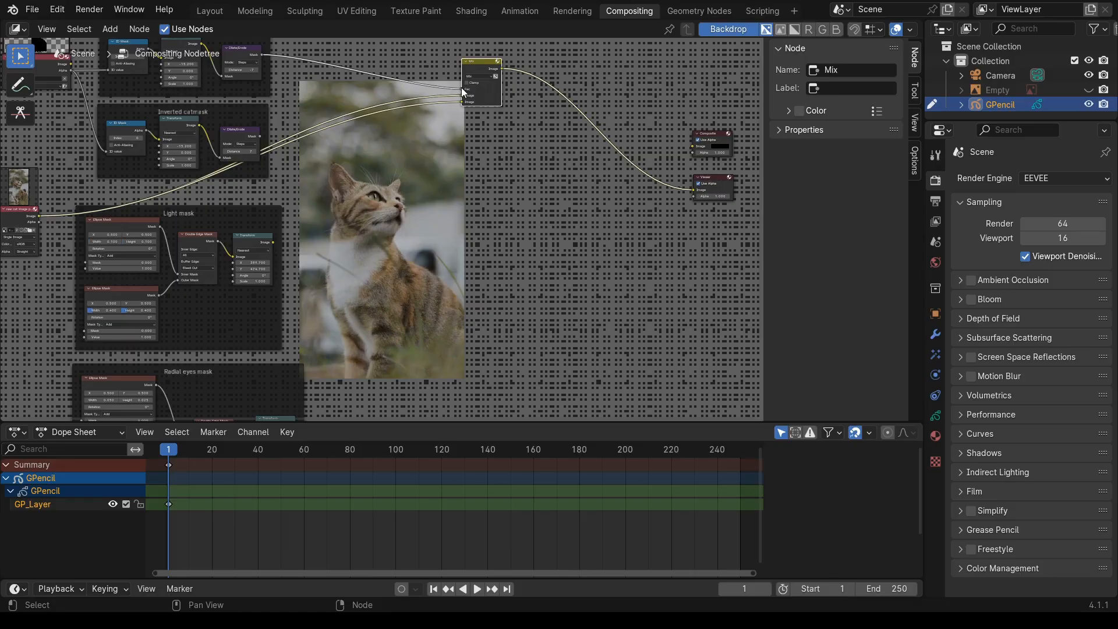
middle_drag(199, 161, 236, 230)
scroll(205, 149, up, 4)
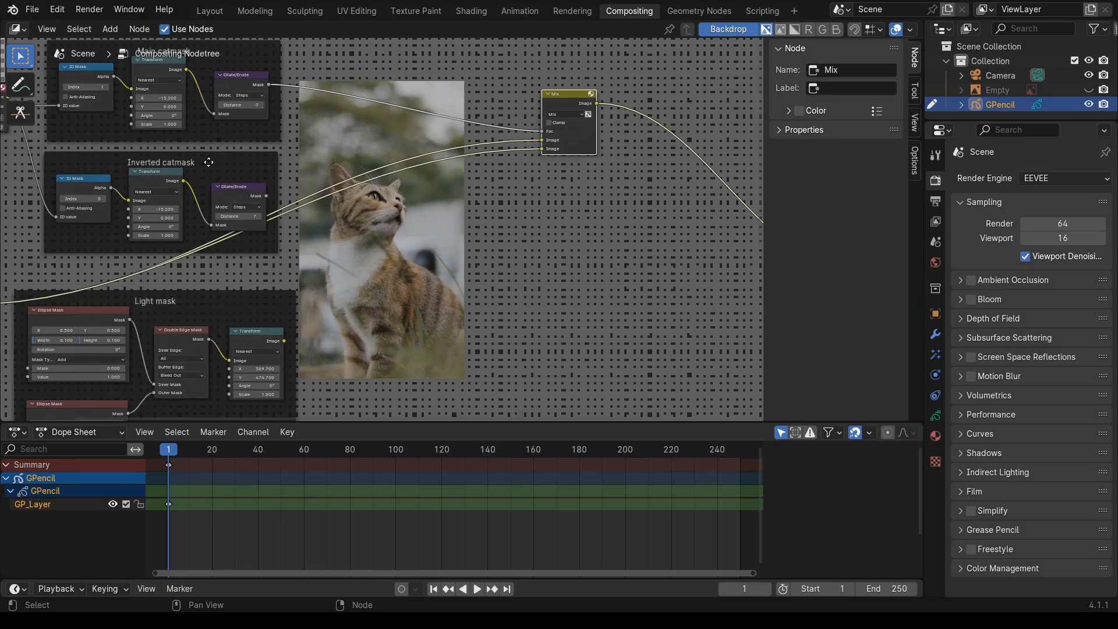
middle_drag(552, 260, 536, 254)
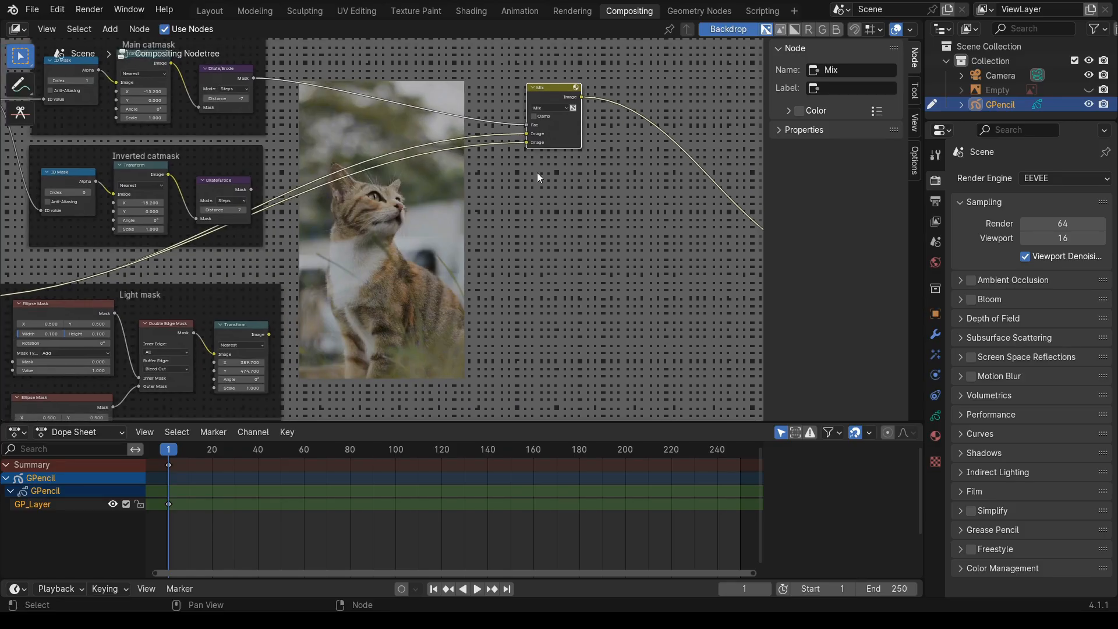
middle_drag(537, 172, 518, 164)
drag(520, 89, 512, 82)
middle_drag(511, 325, 489, 311)
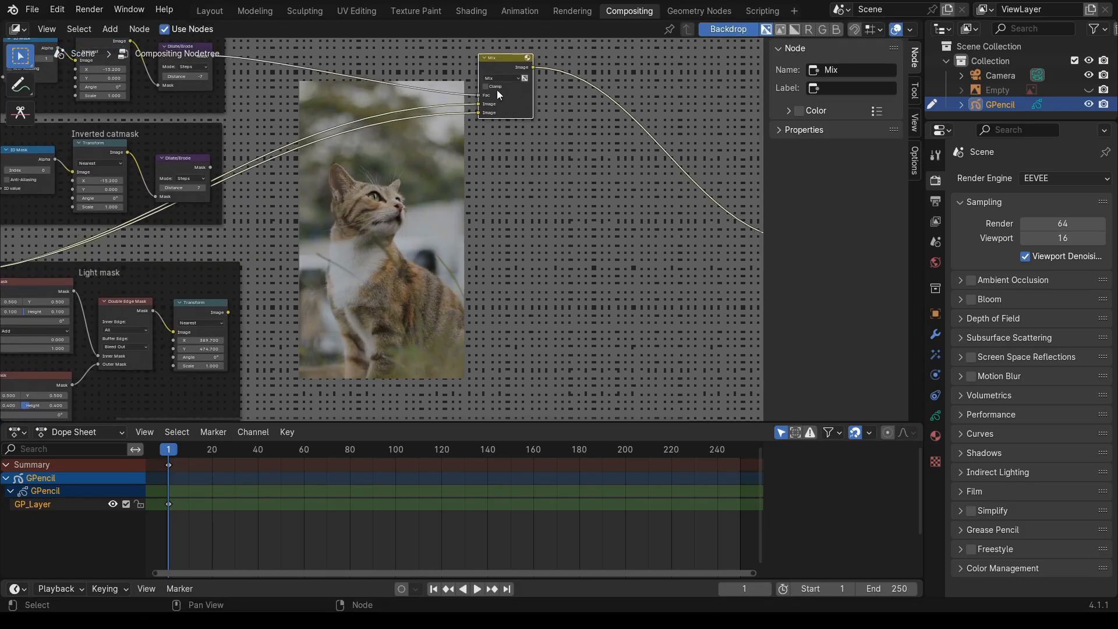
drag(505, 64, 542, 182)
middle_drag(248, 230, 281, 190)
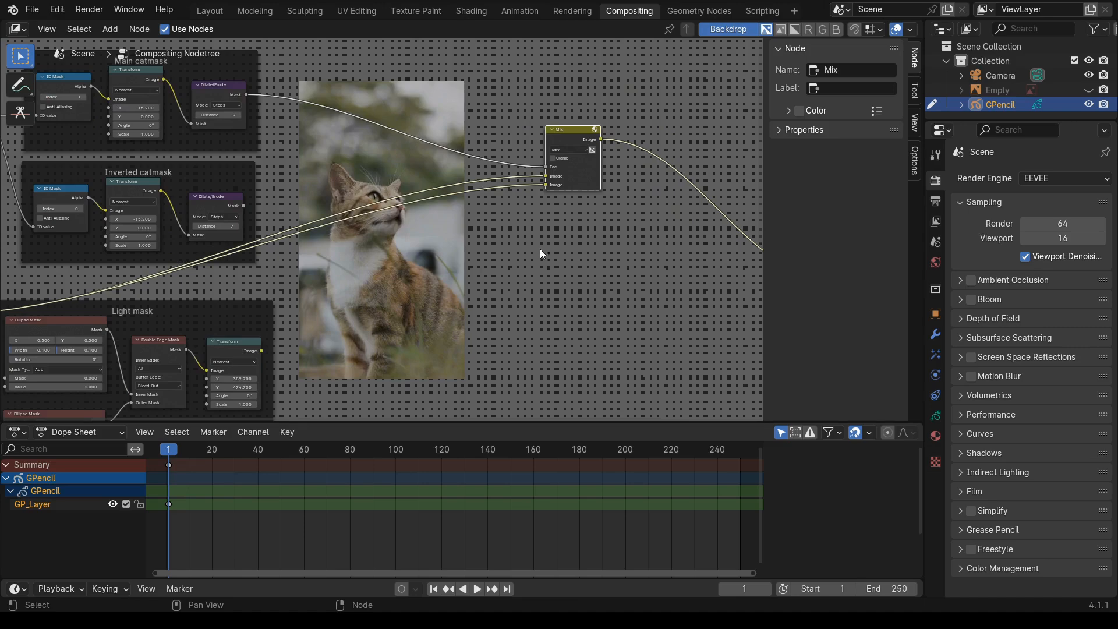
middle_drag(540, 249, 610, 216)
middle_drag(622, 327, 553, 288)
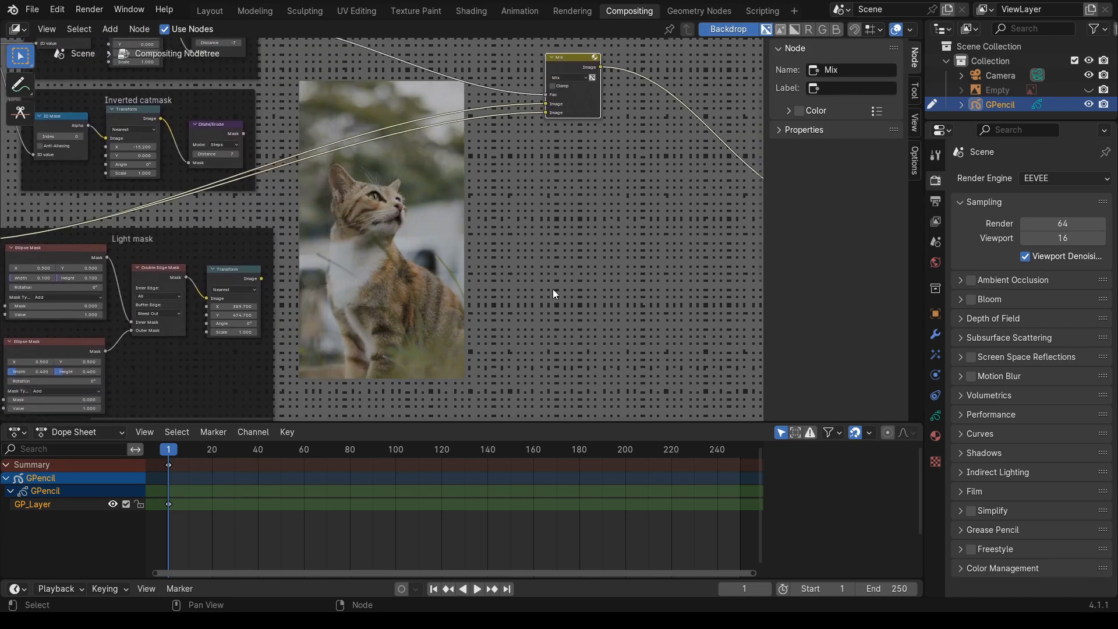
- Add a Hue/Saturation/Value node in the empty space below the Mix node
scroll(553, 288, down, 1)
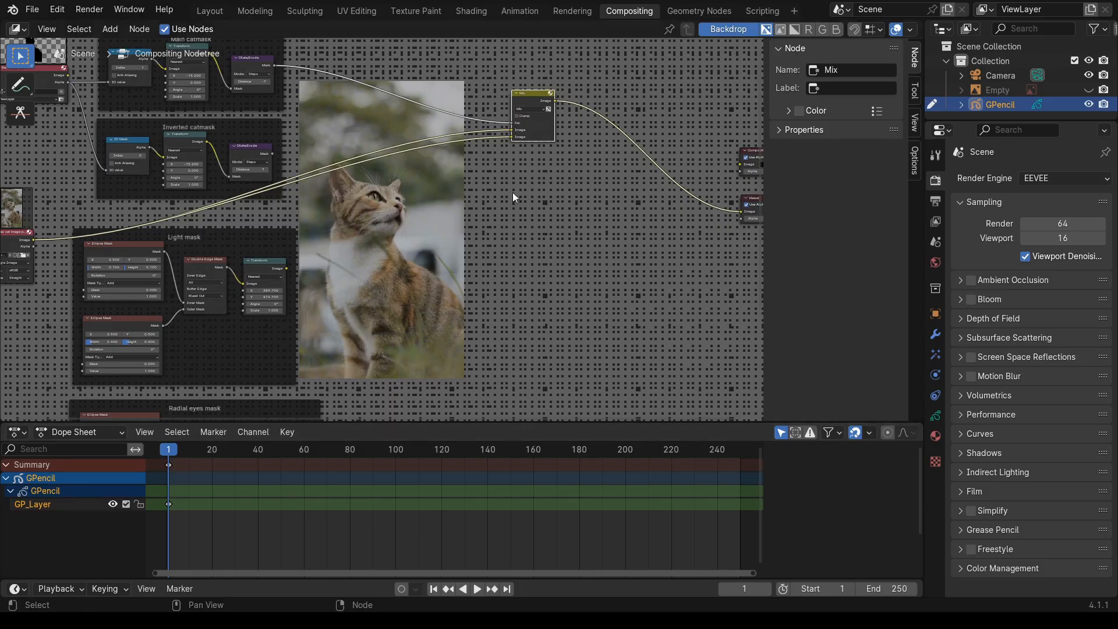
click(104, 30)
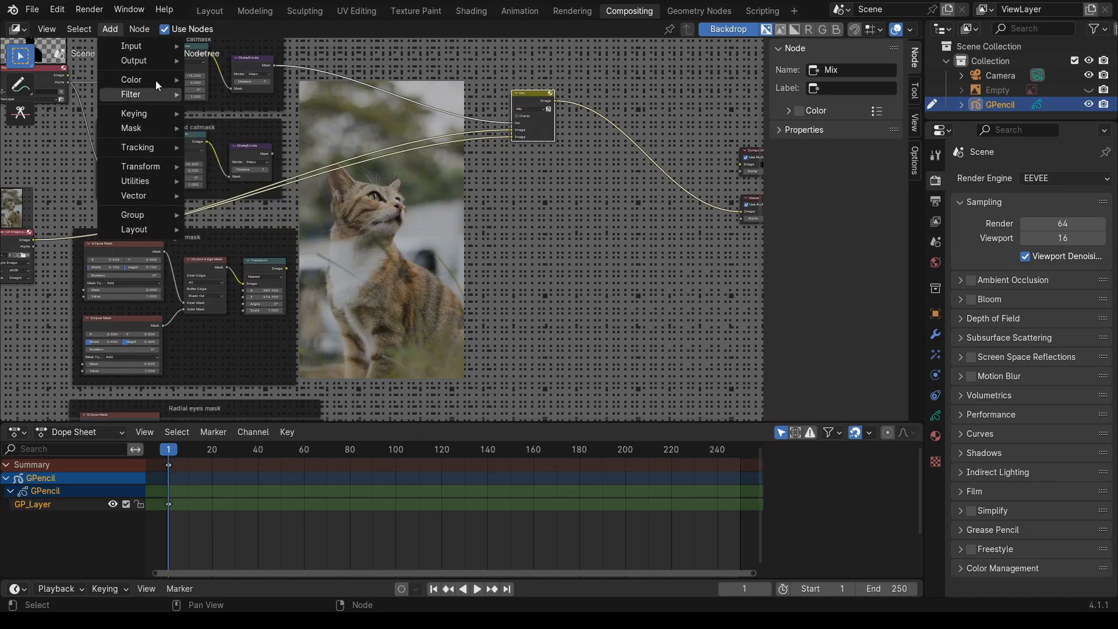
mouse_move(156, 79)
mouse_move(249, 82)
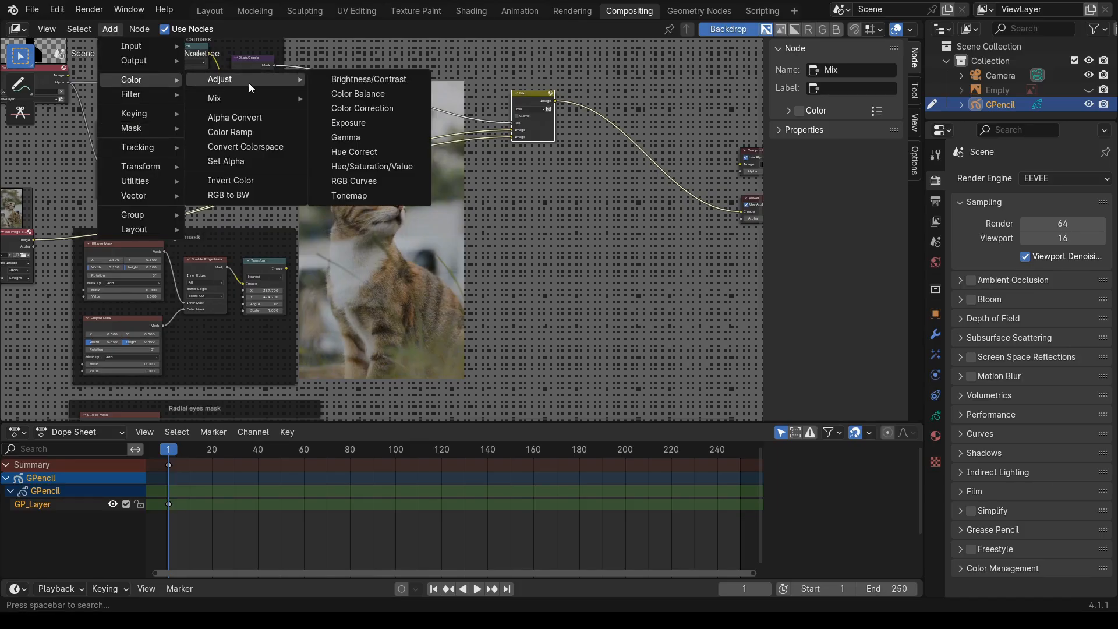
click(374, 170)
click(526, 272)
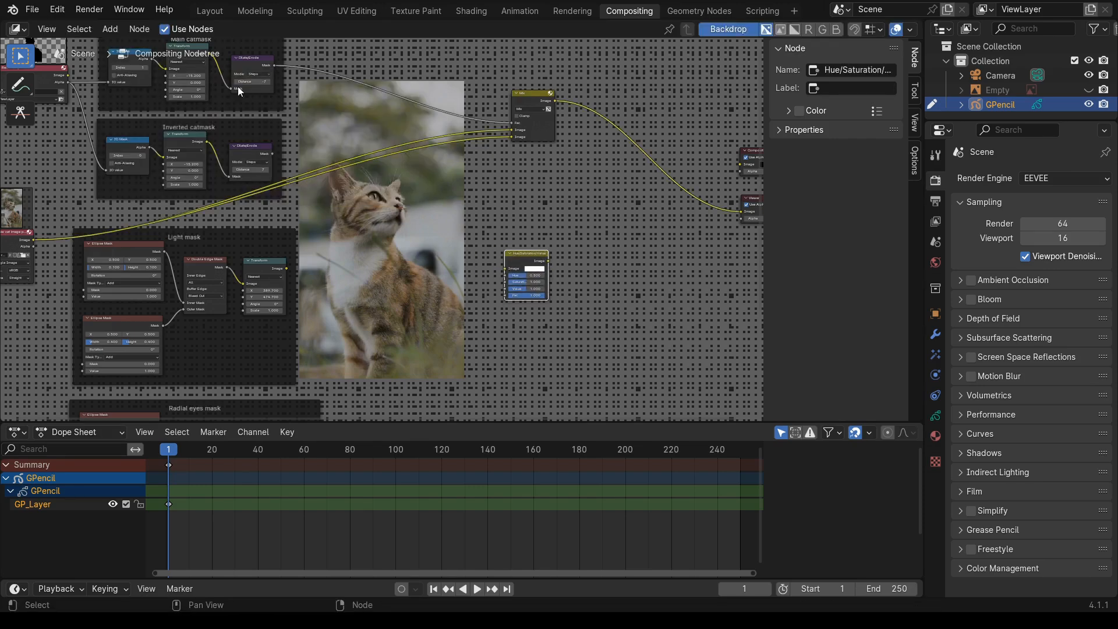
- Insert a Filter node on the link from the raw cat image to the Mix node's second image input
click(111, 32)
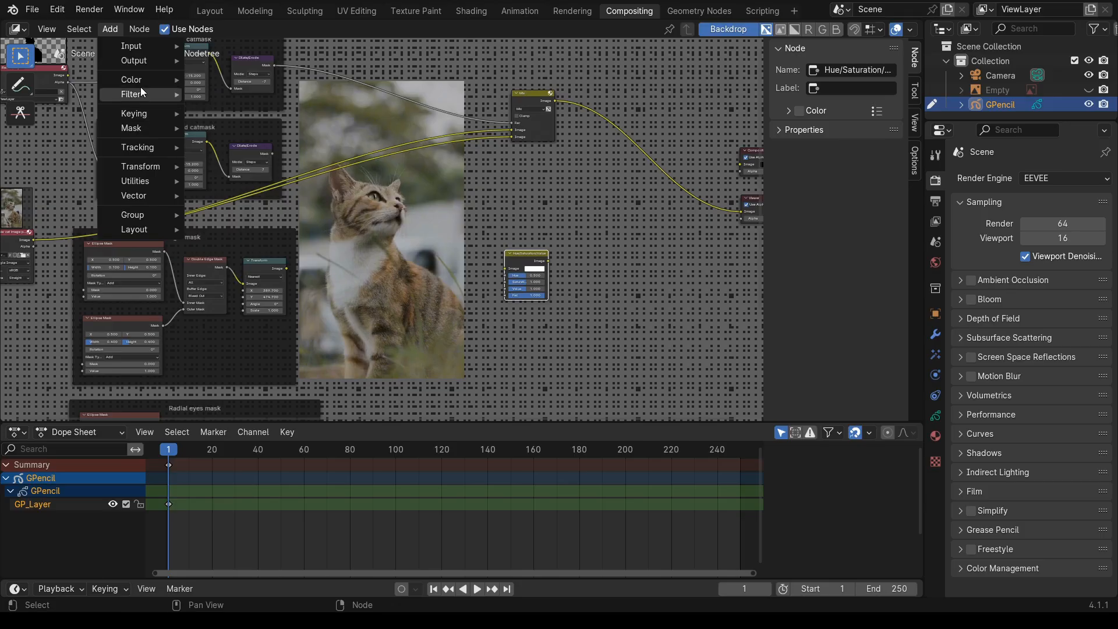
mouse_move(271, 96)
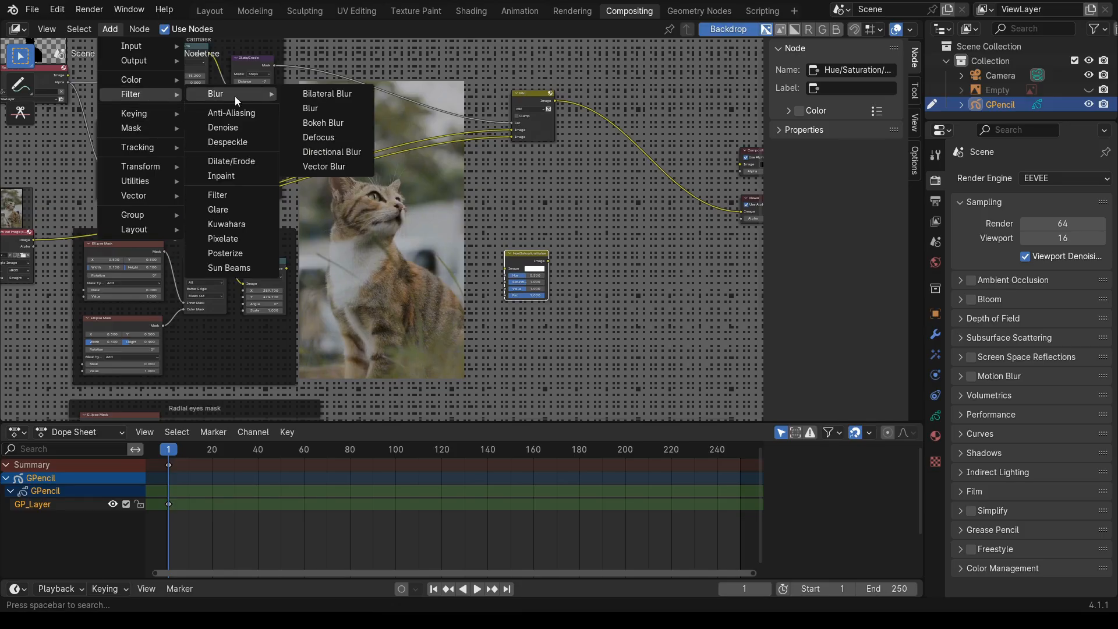
click(250, 190)
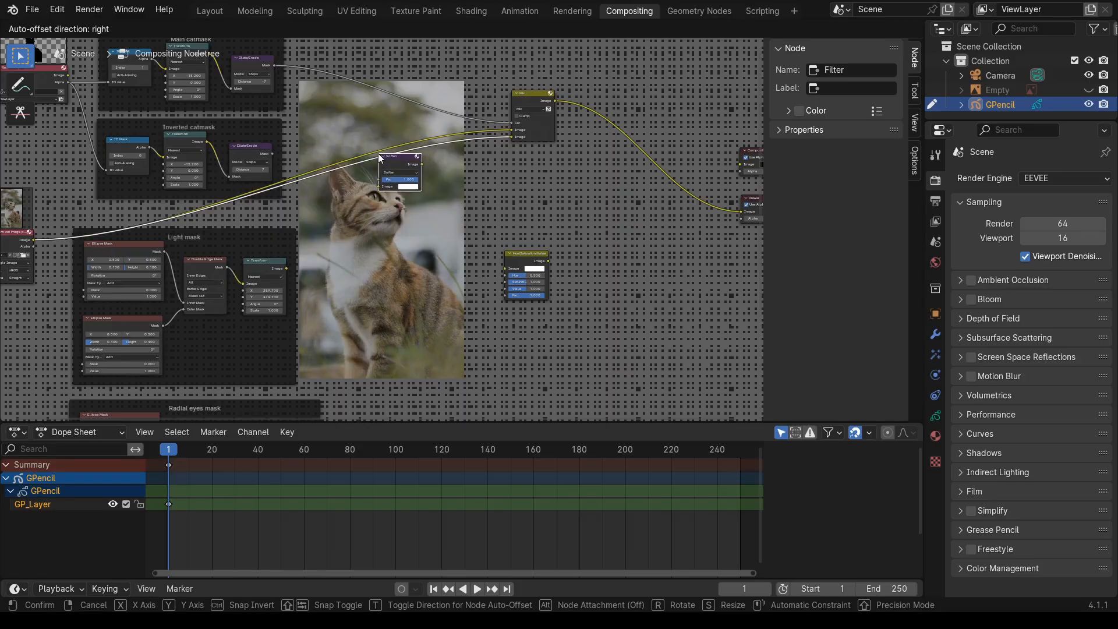
click(378, 154)
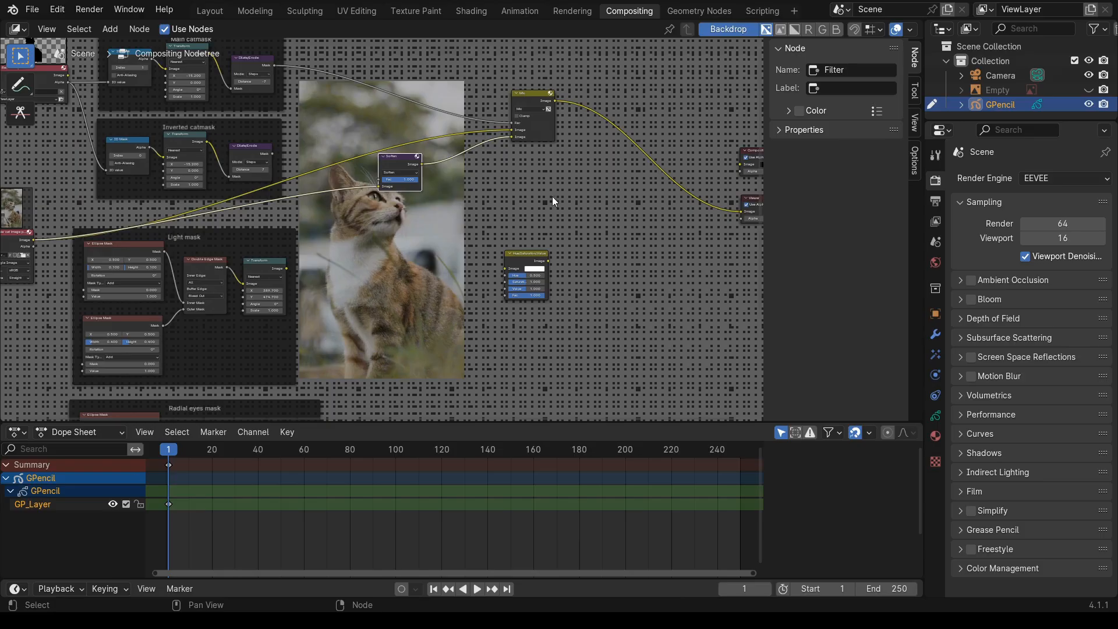
- Try the Box Sharpen filter type on the Filter node
middle_drag(552, 197, 569, 131)
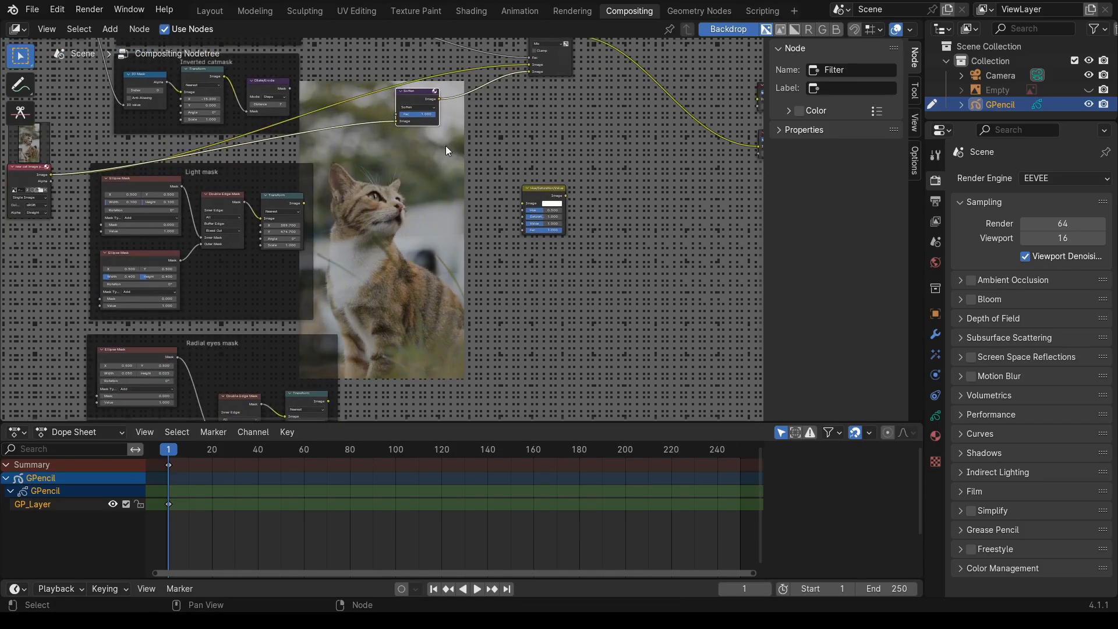
scroll(445, 146, up, 2)
middle_drag(446, 73, 440, 138)
click(435, 125)
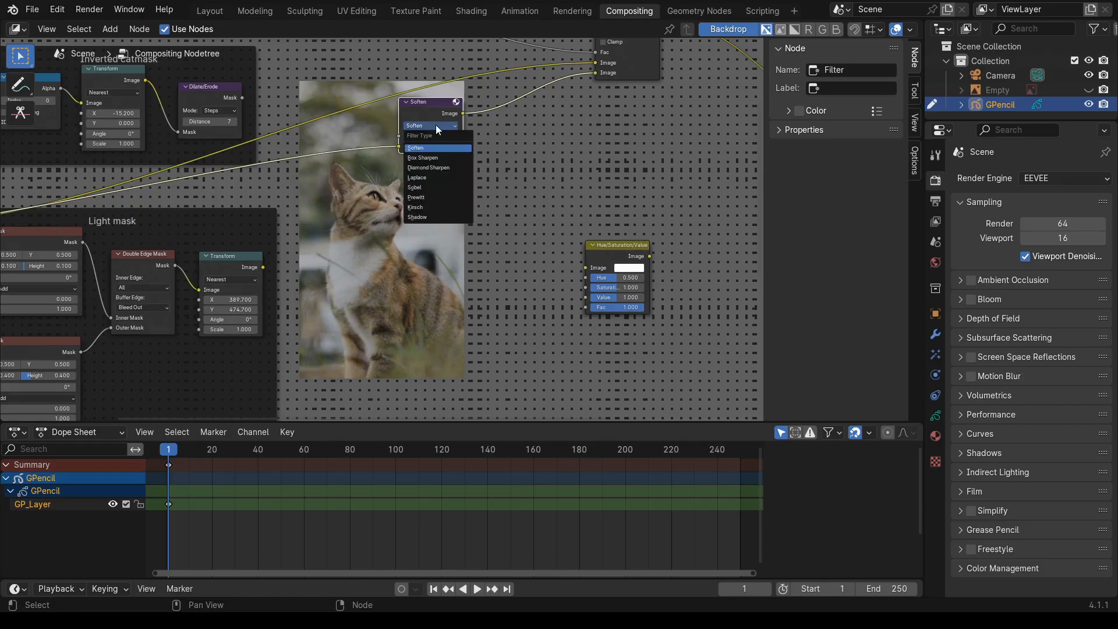
scroll(512, 194, up, 2)
click(472, 88)
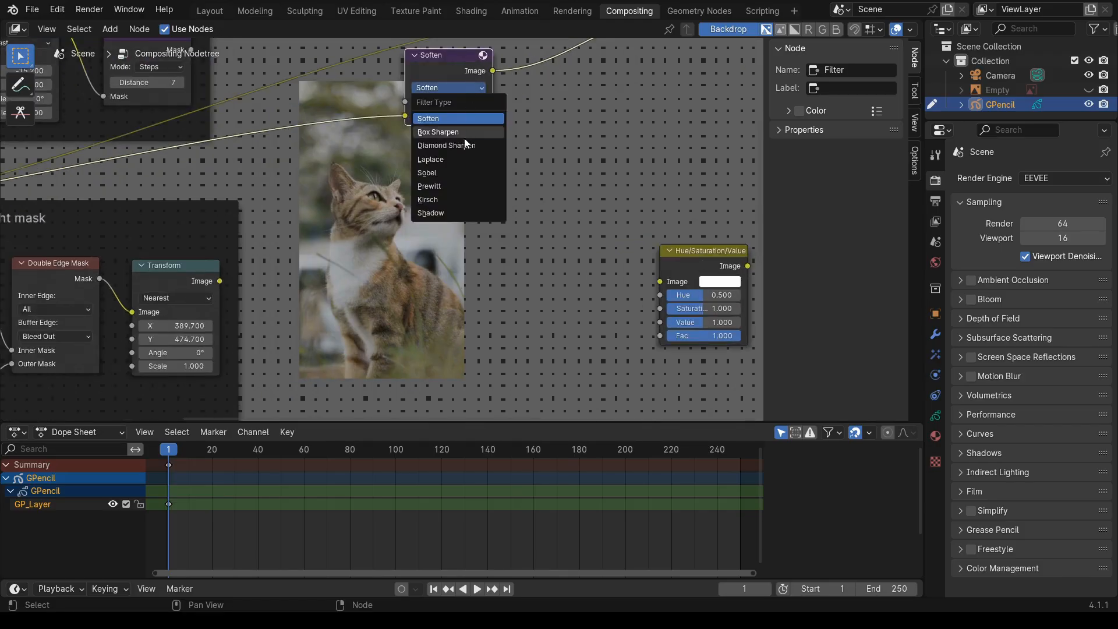
click(456, 131)
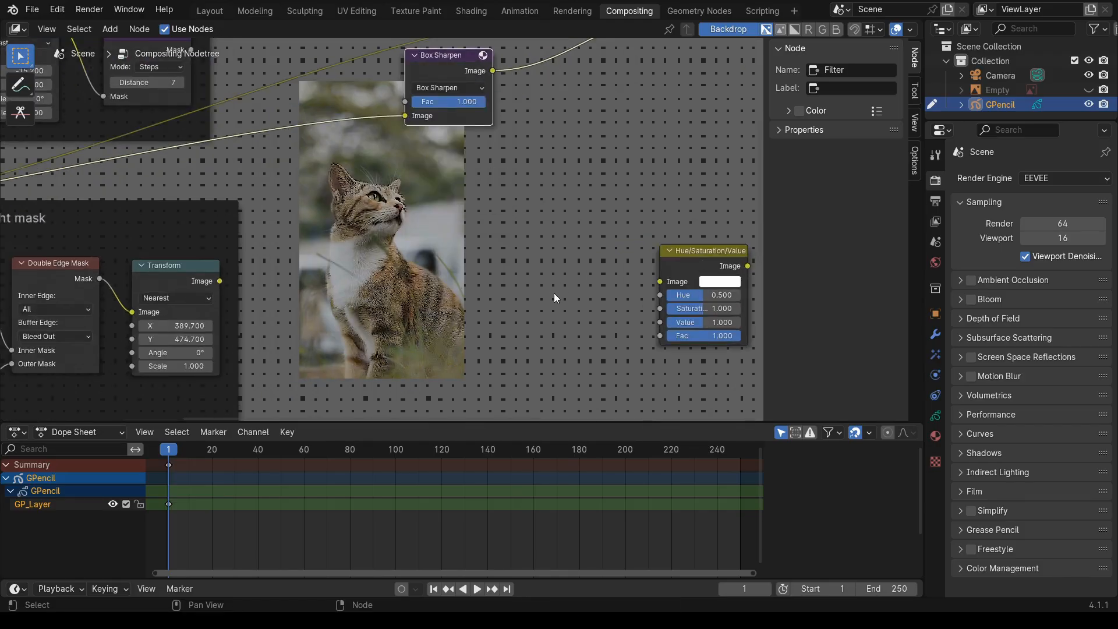
- Set the filter type to Diamond Sharpen and move the filter node closer to the Mix node
middle_drag(554, 293, 561, 210)
scroll(531, 209, down, 4)
scroll(406, 322, down, 1)
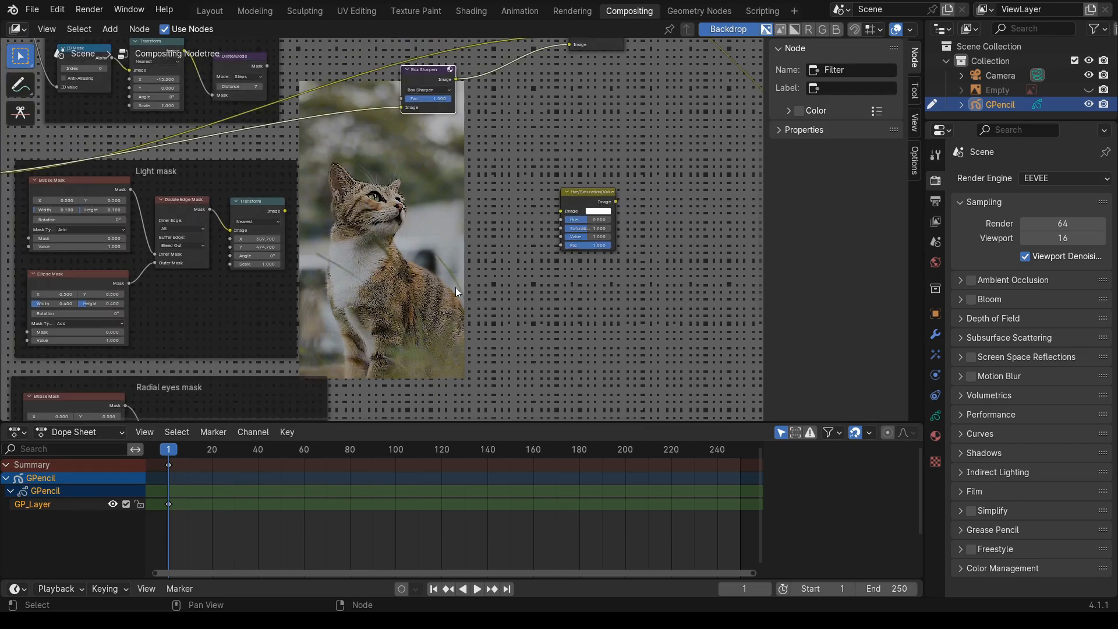
click(436, 89)
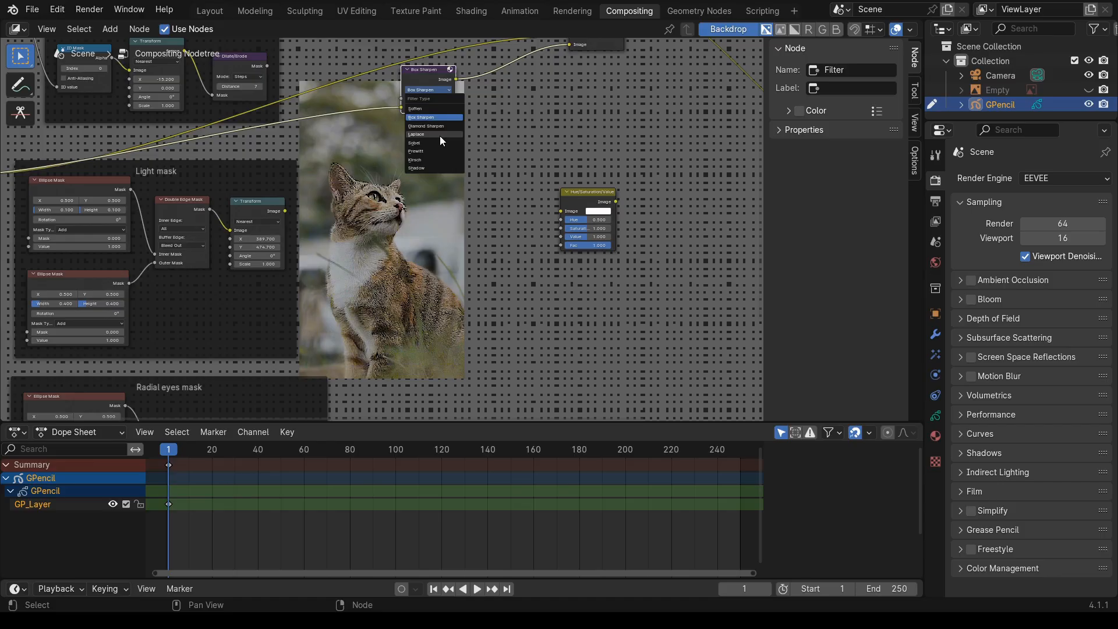
click(439, 126)
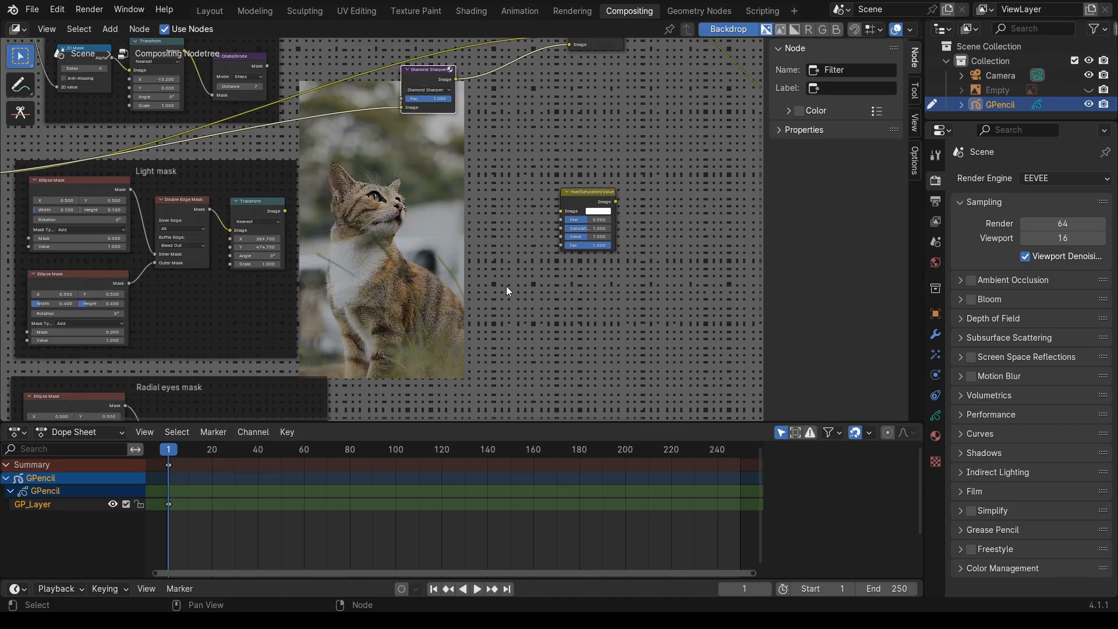
scroll(505, 286, up, 2)
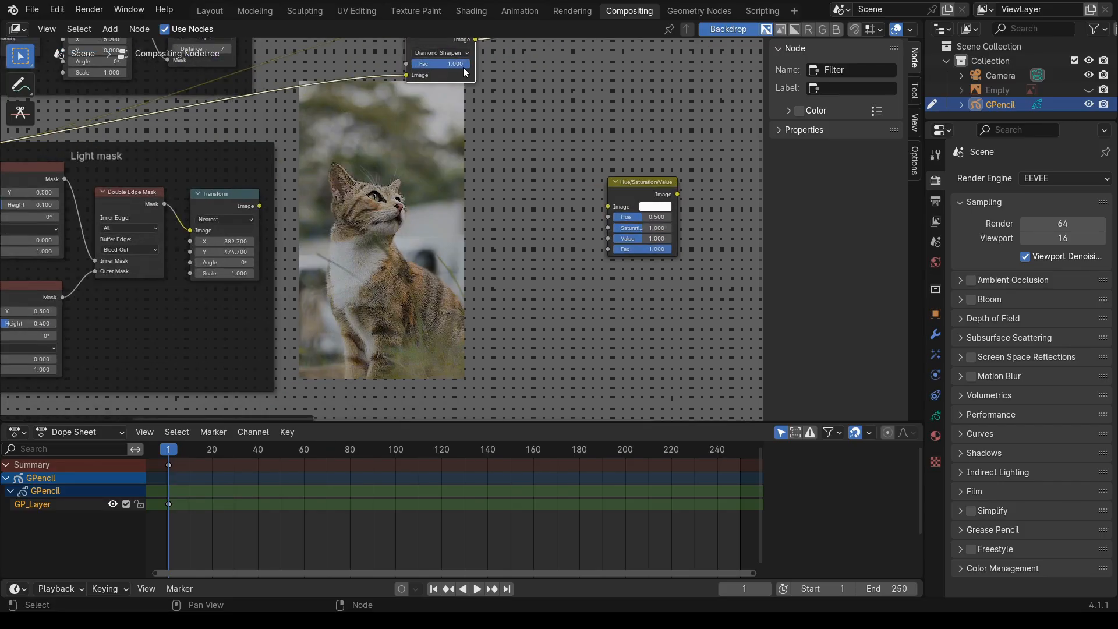
scroll(468, 283, up, 1)
scroll(468, 283, down, 2)
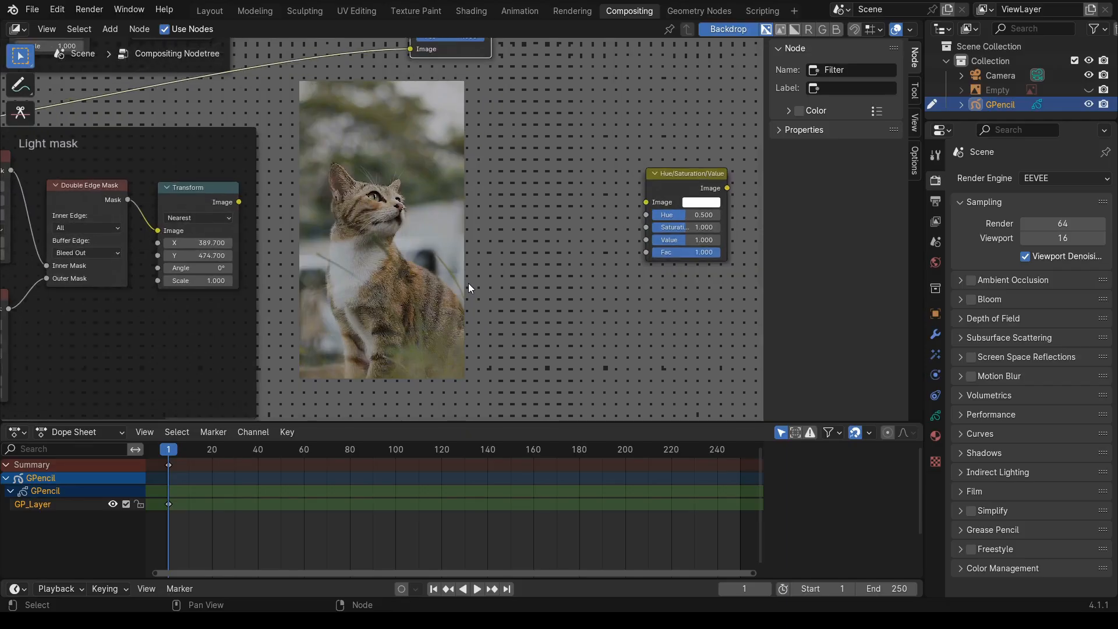
drag(460, 62, 520, 74)
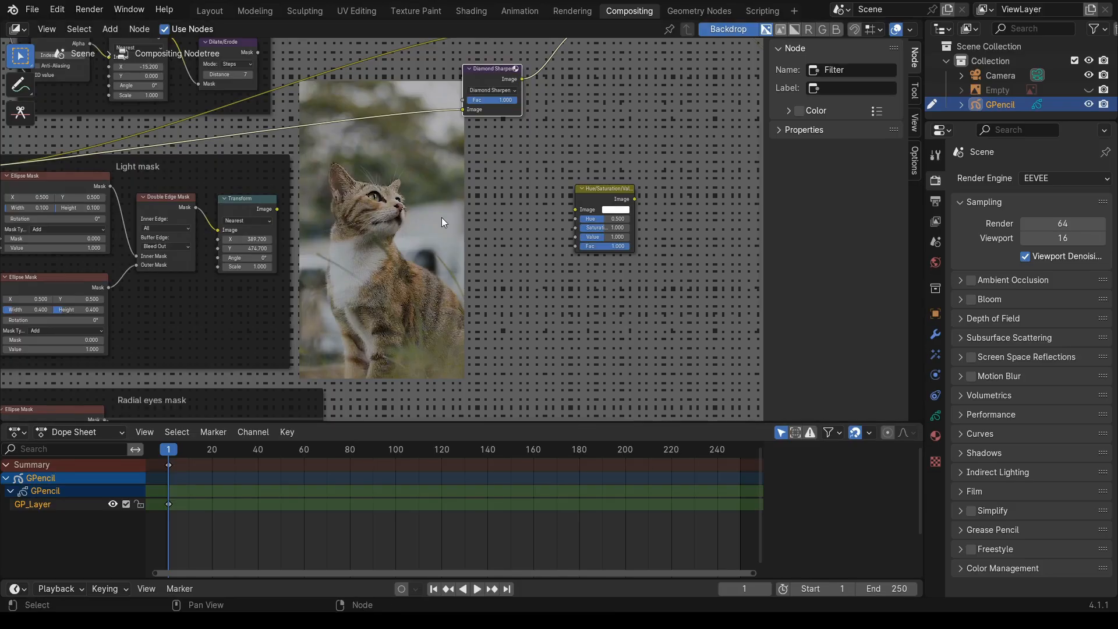
key(Home)
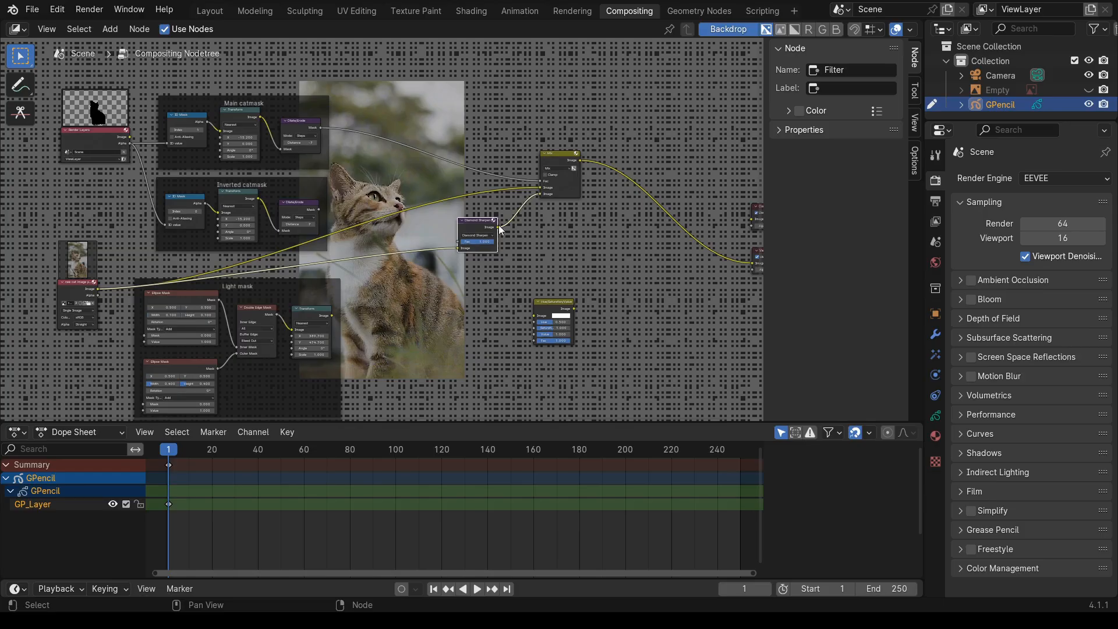
- Replace the Diamond Sharpen filter with a new RGB node as the source of the Mix node's second image input
drag(540, 194, 532, 234)
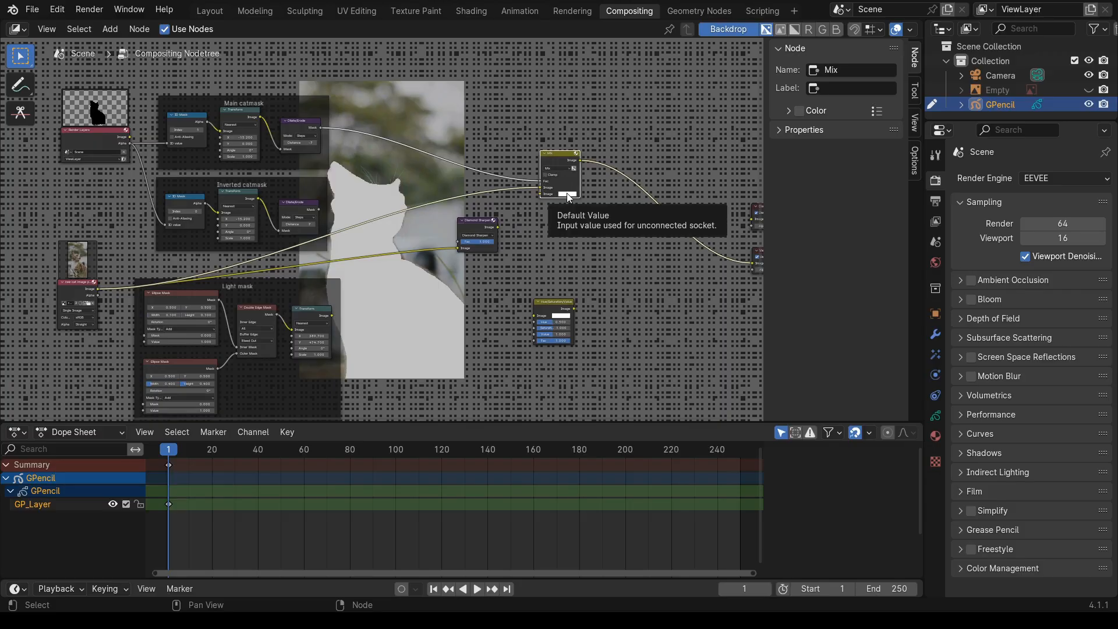
drag(492, 218, 489, 275)
click(115, 30)
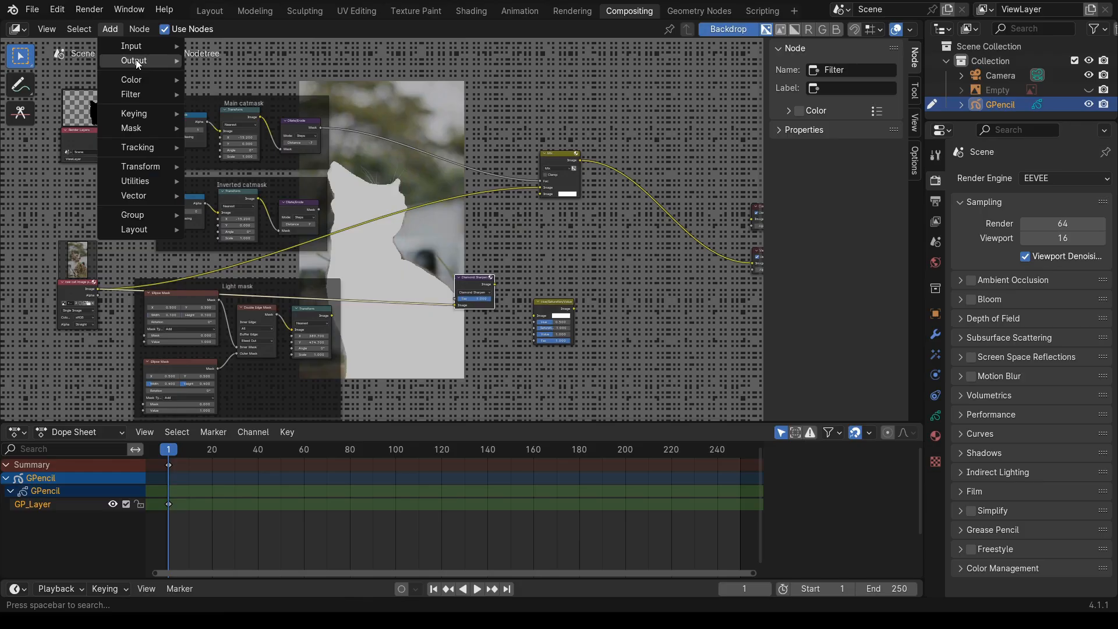
click(112, 30)
click(112, 31)
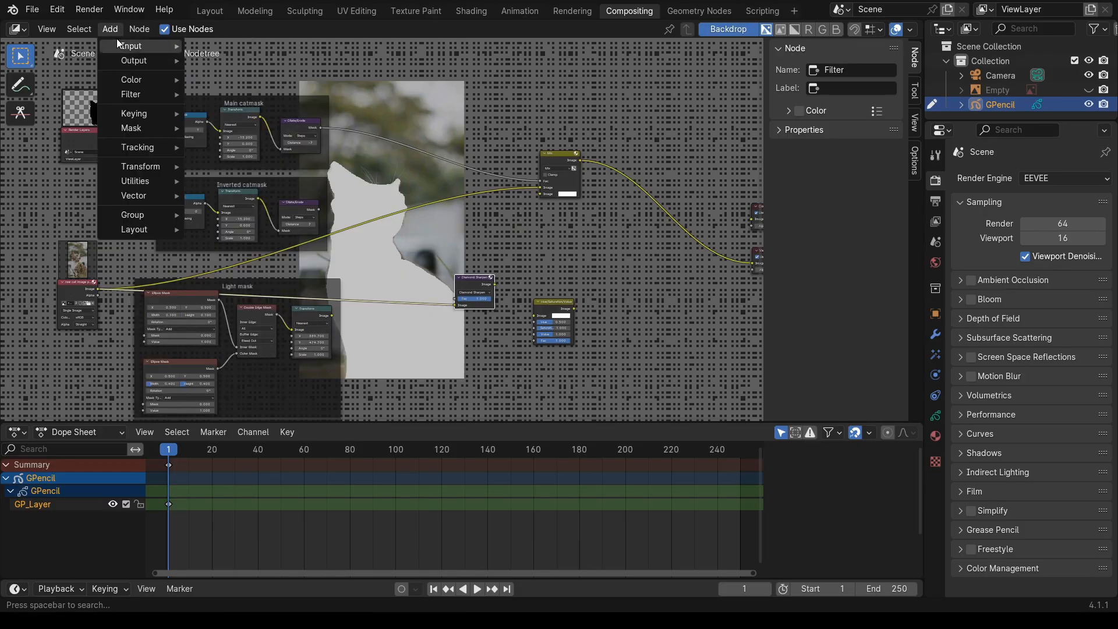
mouse_move(146, 46)
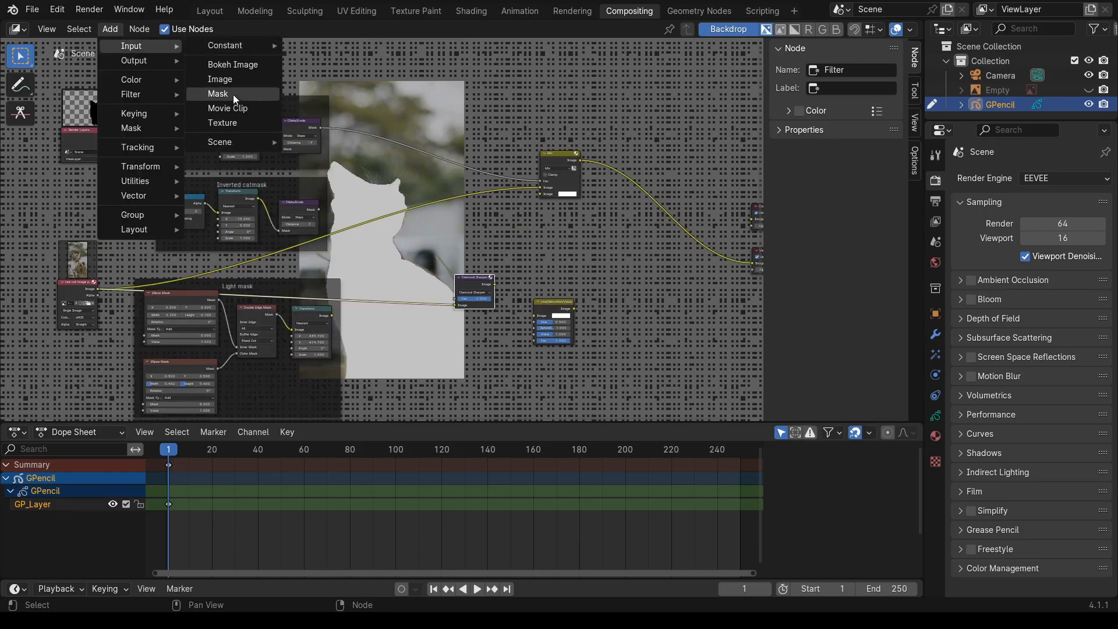
mouse_move(237, 45)
click(312, 46)
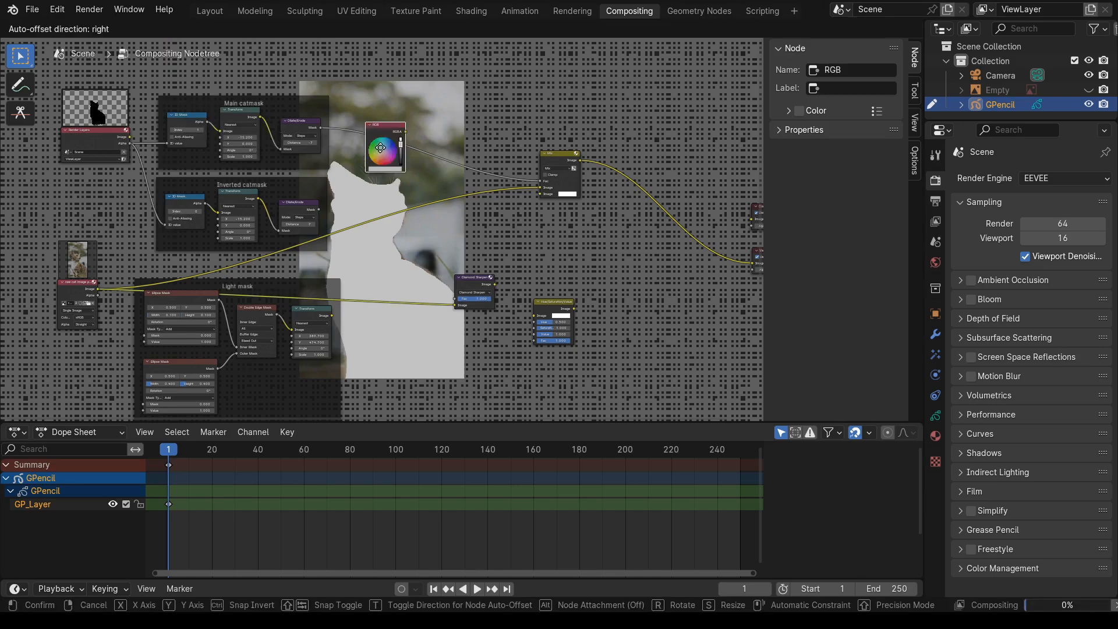
click(470, 218)
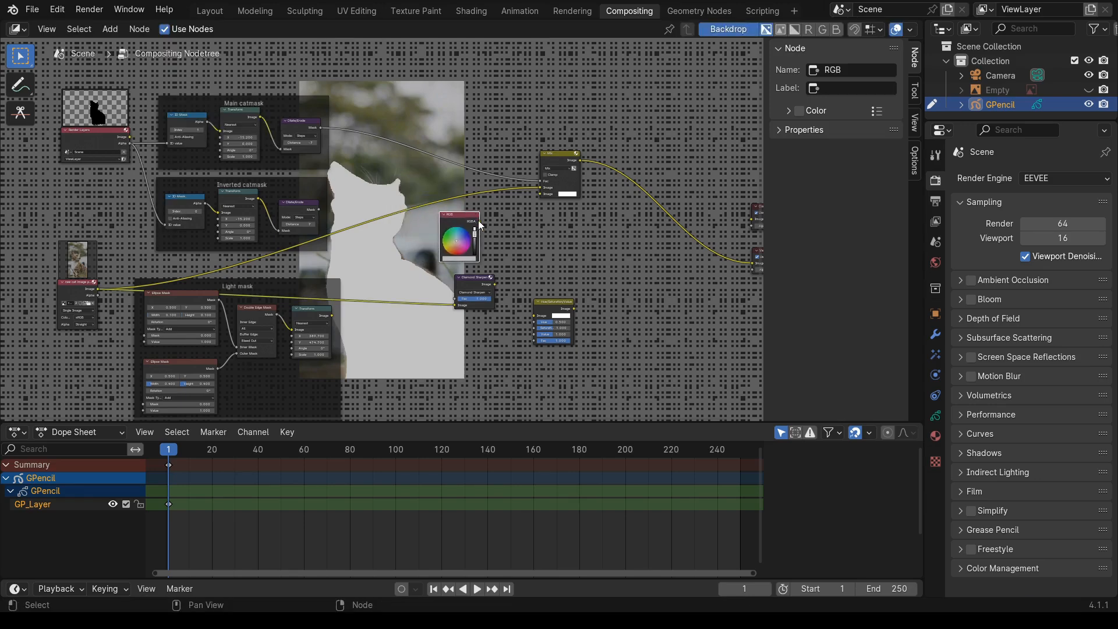
drag(478, 222, 548, 201)
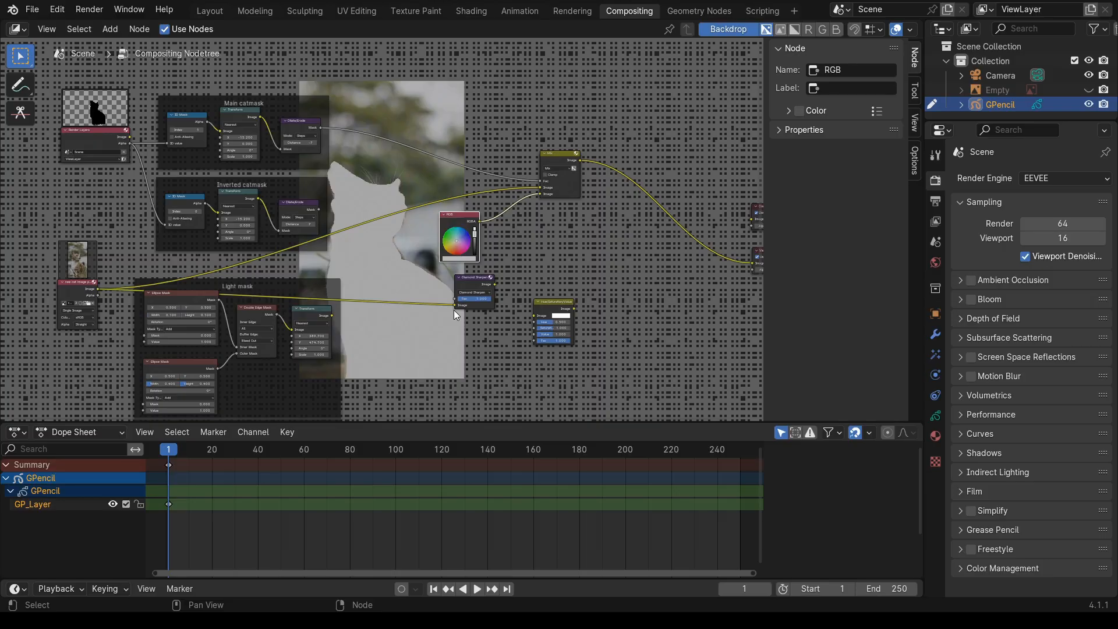
- Reconnect the Diamond Sharpen filter to the Mix node's second image input and delete the RGB node
drag(472, 285, 454, 277)
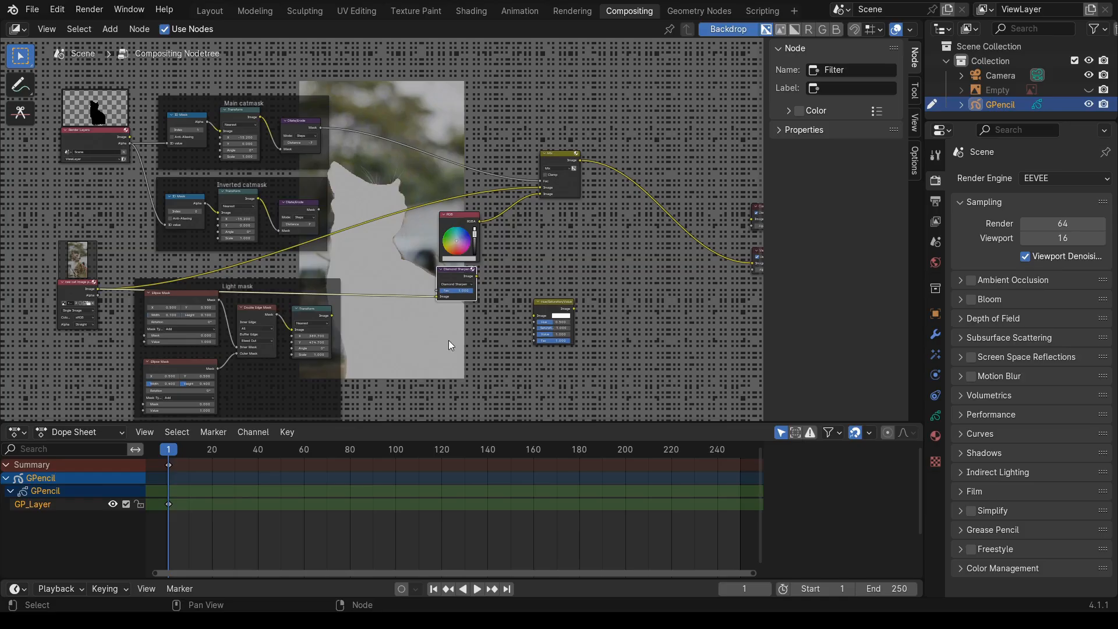
drag(476, 276, 541, 194)
drag(464, 222, 661, 257)
key(x)
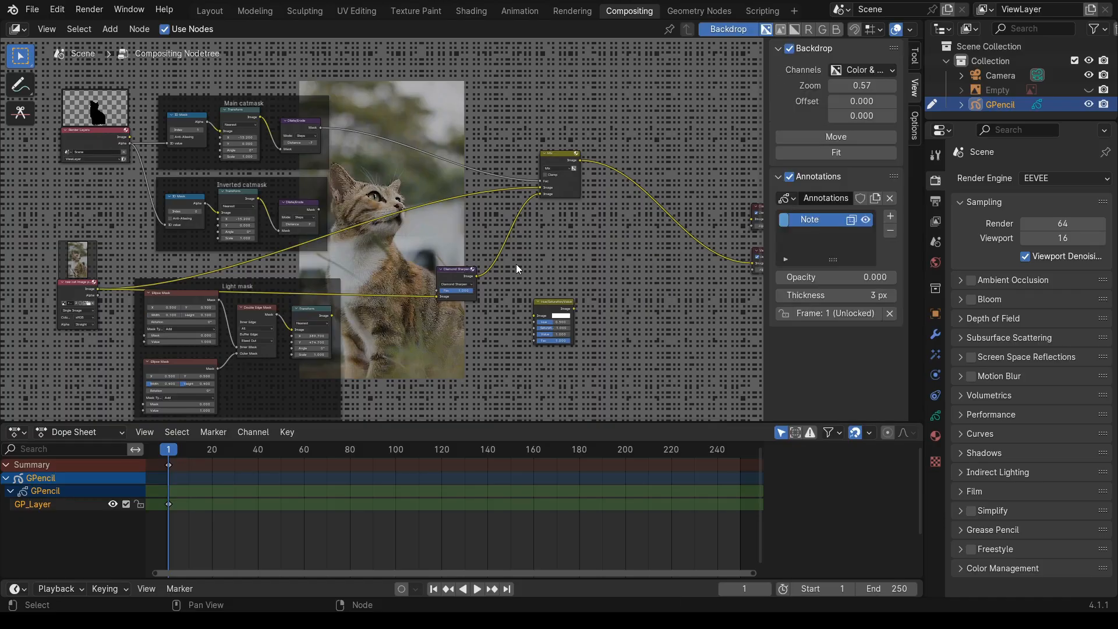
- Space out the Mix and Diamond Sharpen nodes and insert the Hue/Saturation/Value node into the image link before Diamond Sharpen
drag(562, 154, 658, 128)
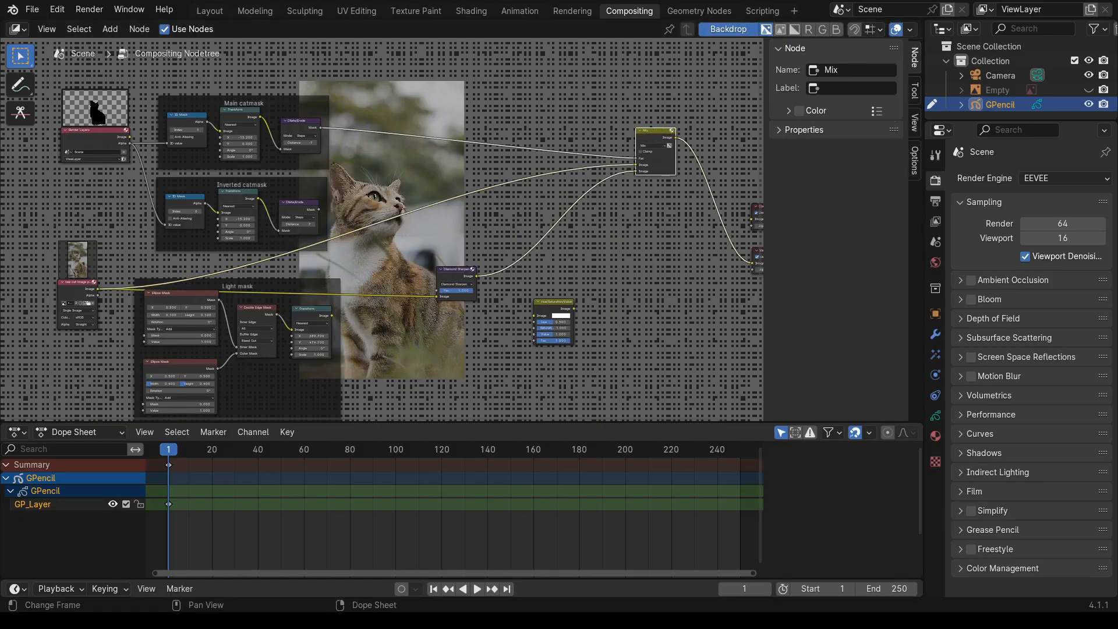
drag(454, 276, 455, 258)
middle_drag(508, 369, 457, 364)
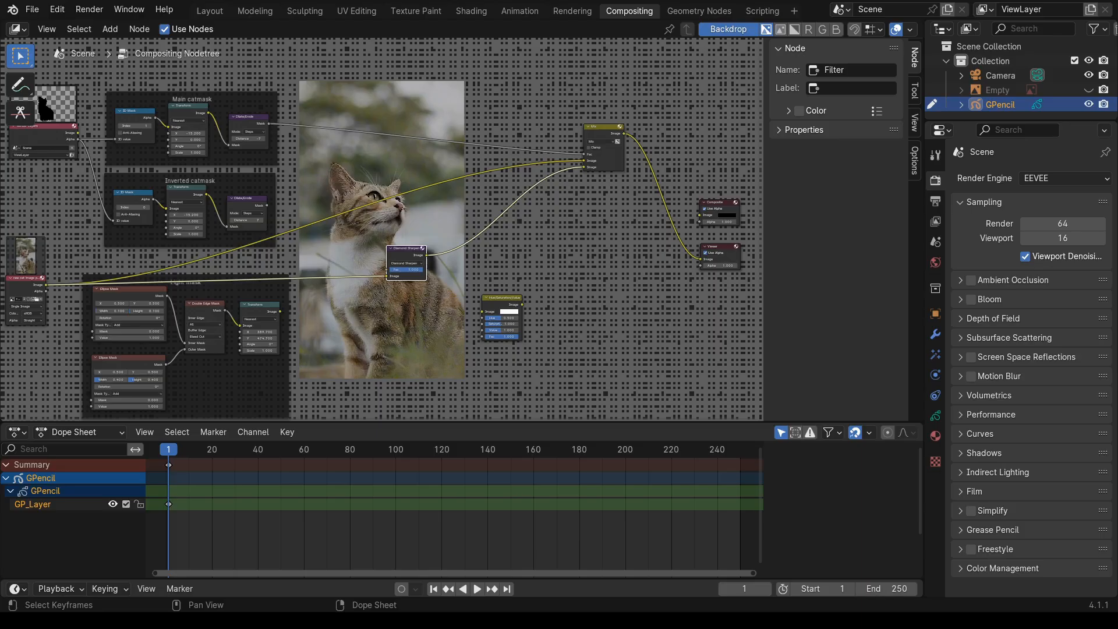
scroll(517, 323, up, 4)
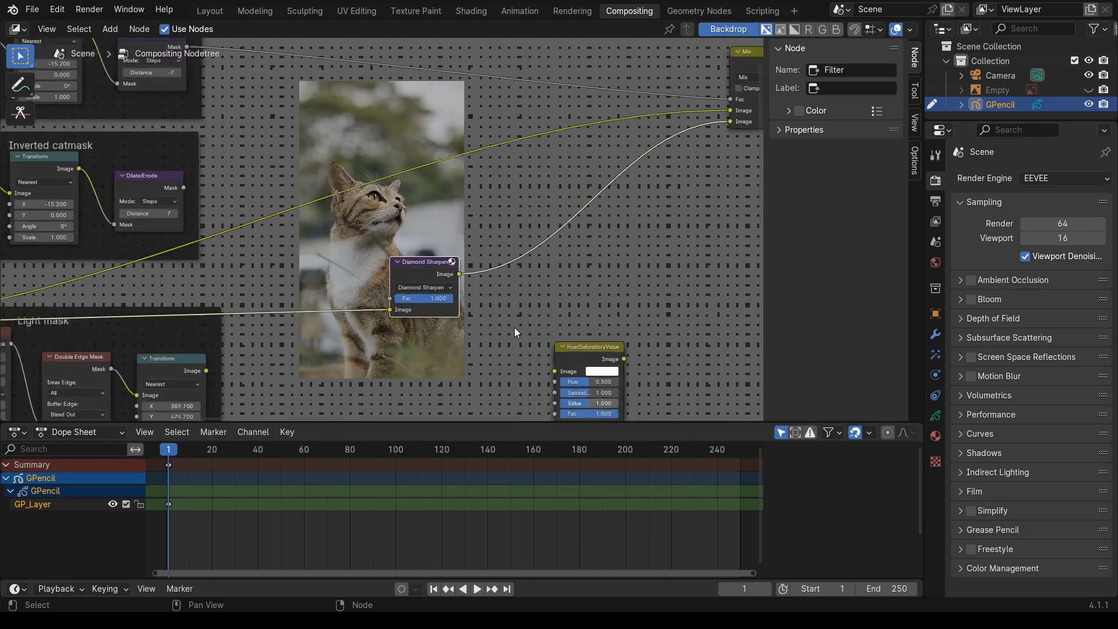
drag(573, 220, 454, 103)
middle_drag(560, 264, 560, 296)
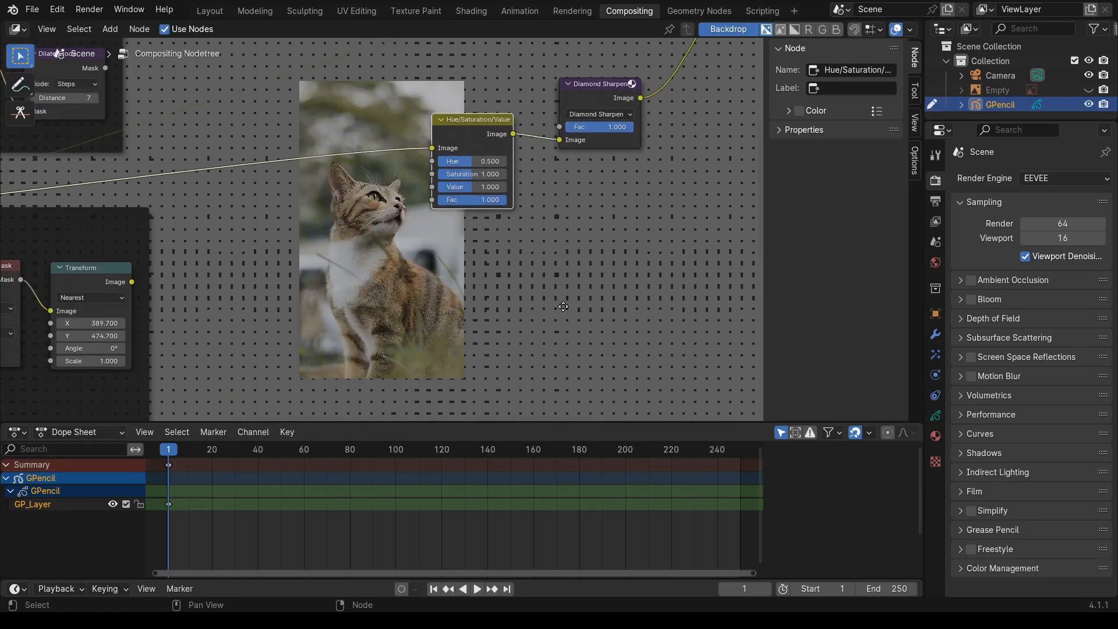
- Add a Color Correction node on the image link feeding the Hue/Saturation/Value node
click(117, 28)
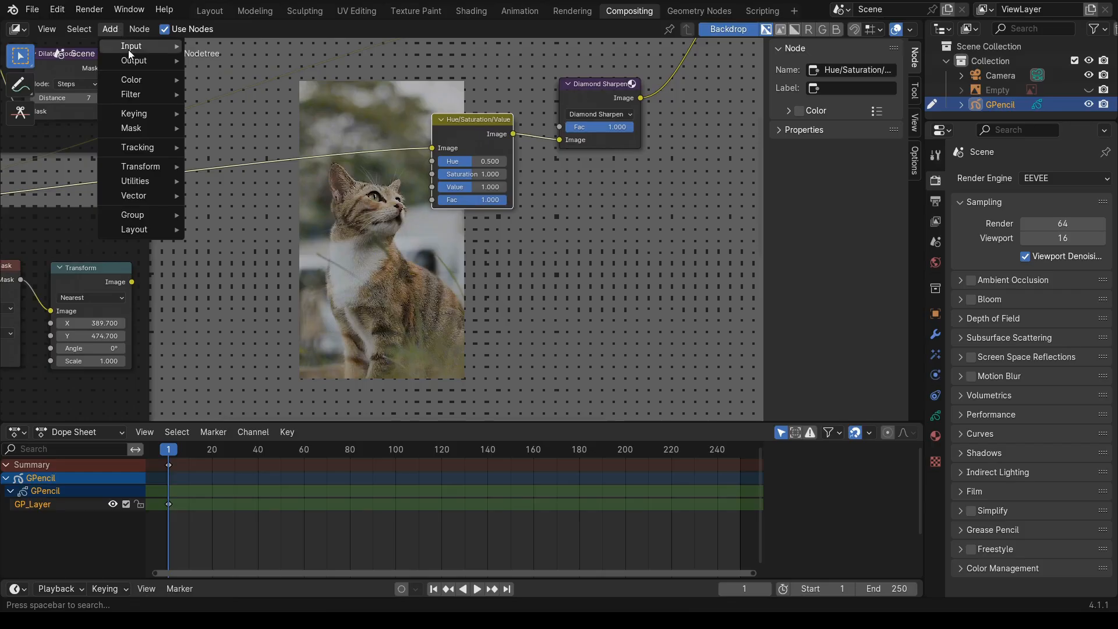
mouse_move(134, 77)
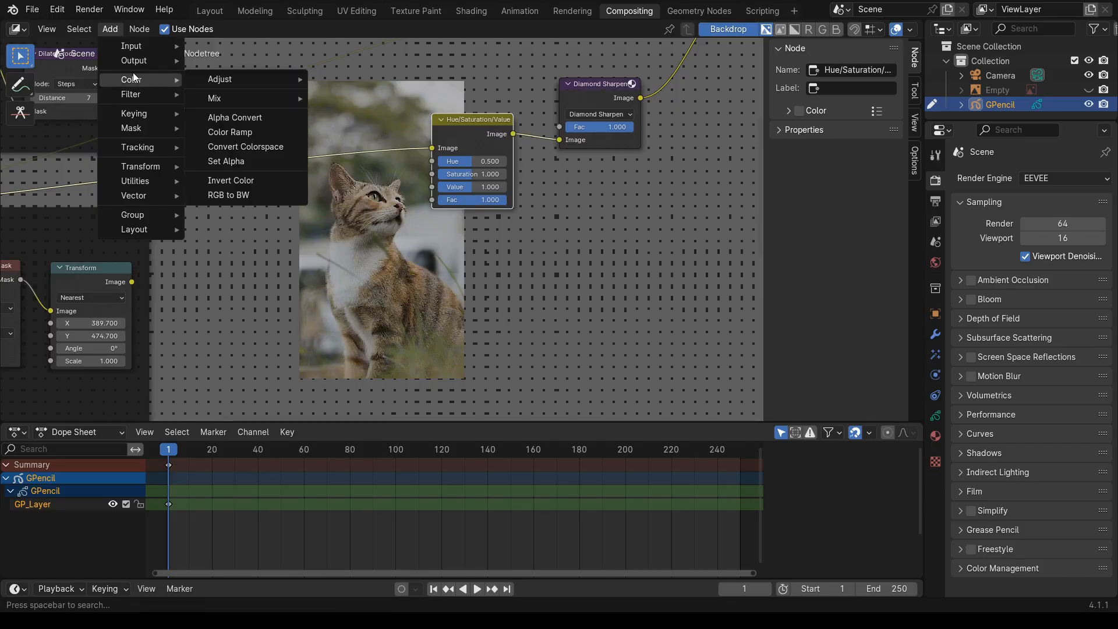
mouse_move(234, 81)
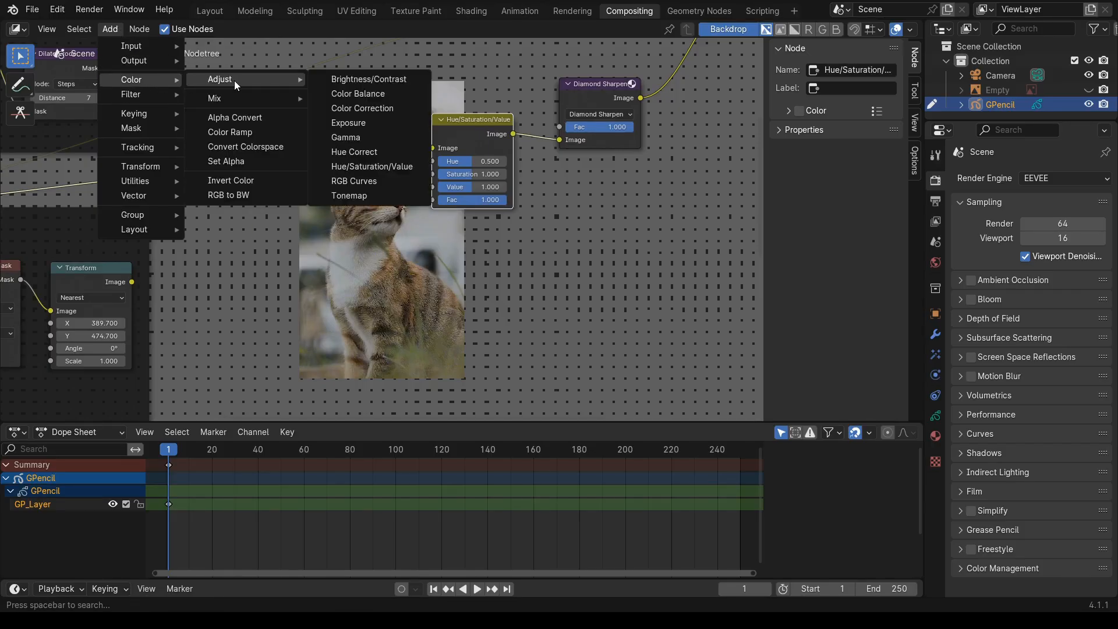
click(353, 109)
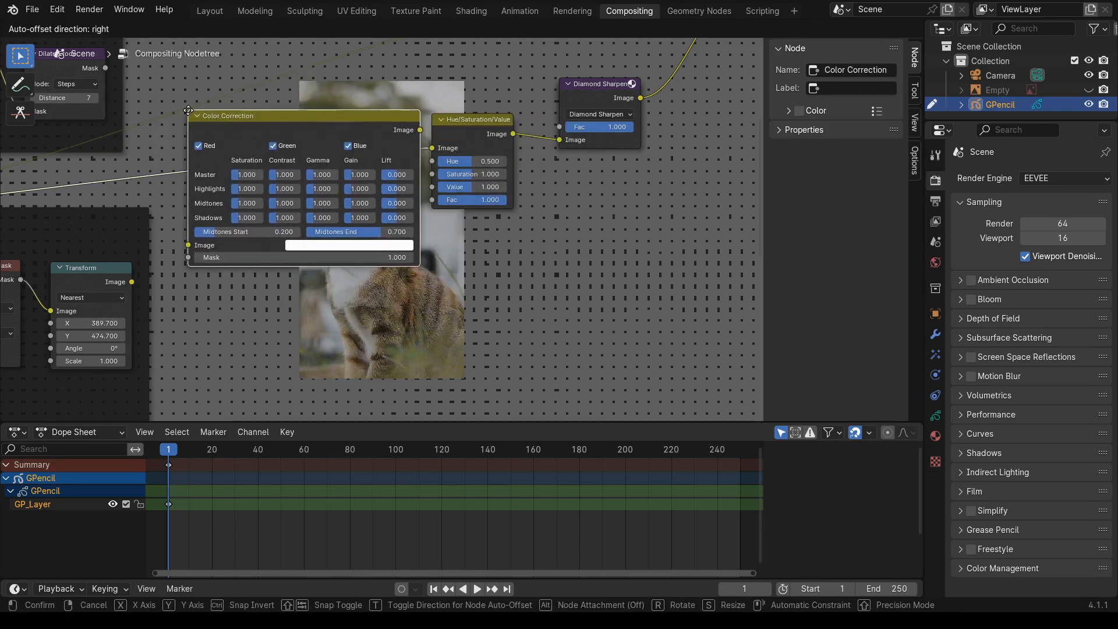
click(233, 120)
middle_drag(476, 284, 525, 233)
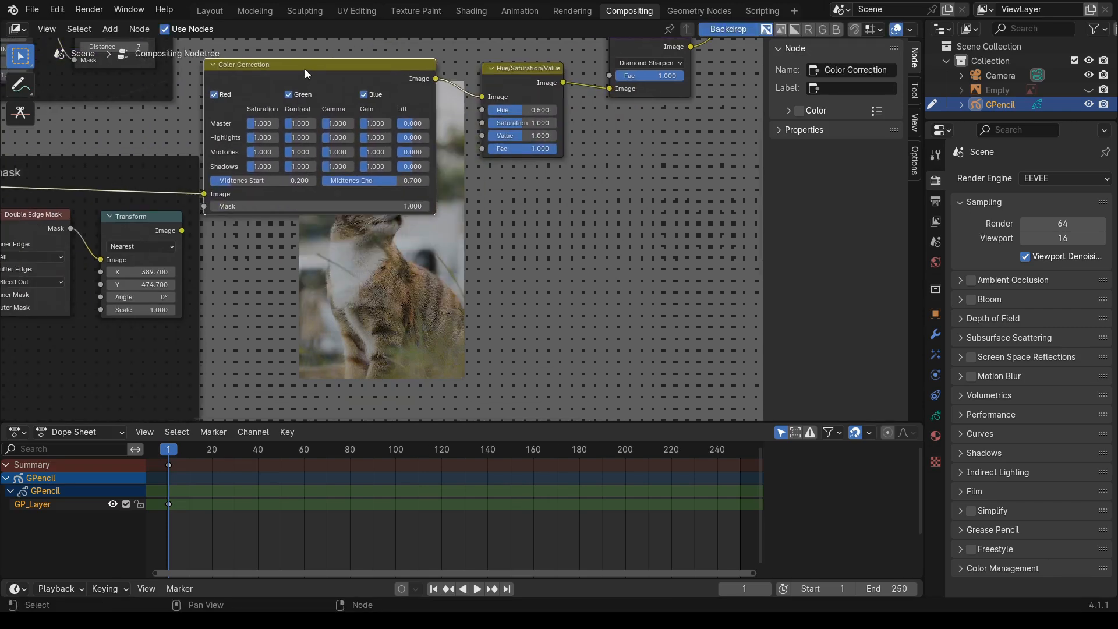
- Spread out the Color Correction, Hue/Saturation/Value and Diamond Sharpen nodes so the chain is evenly spaced
drag(305, 69, 325, 103)
middle_drag(621, 120, 489, 225)
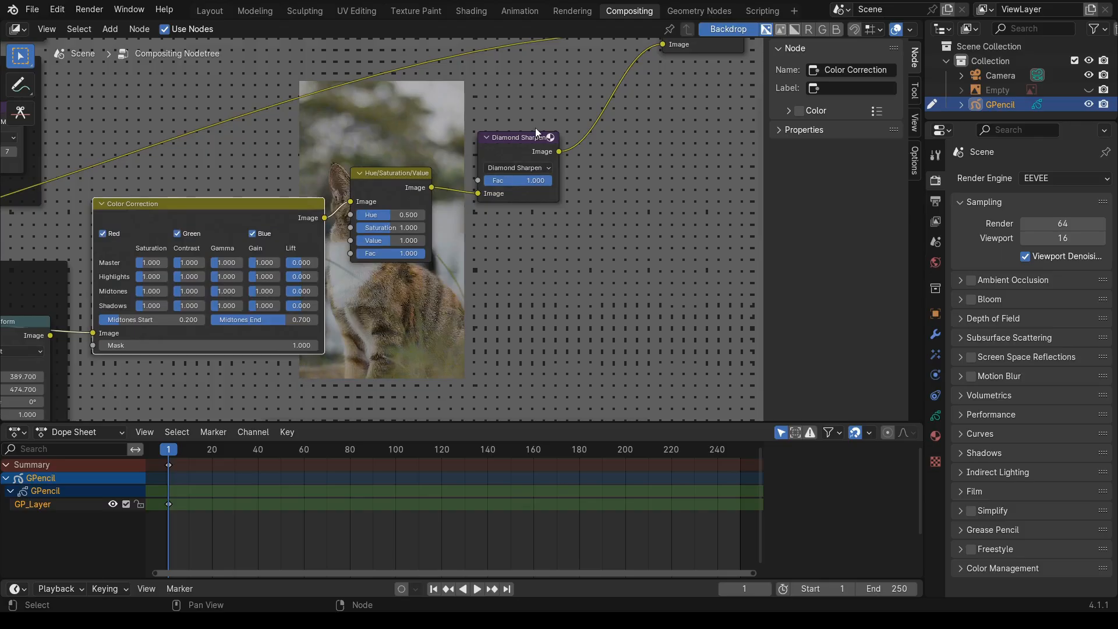
drag(536, 128, 595, 120)
click(382, 184)
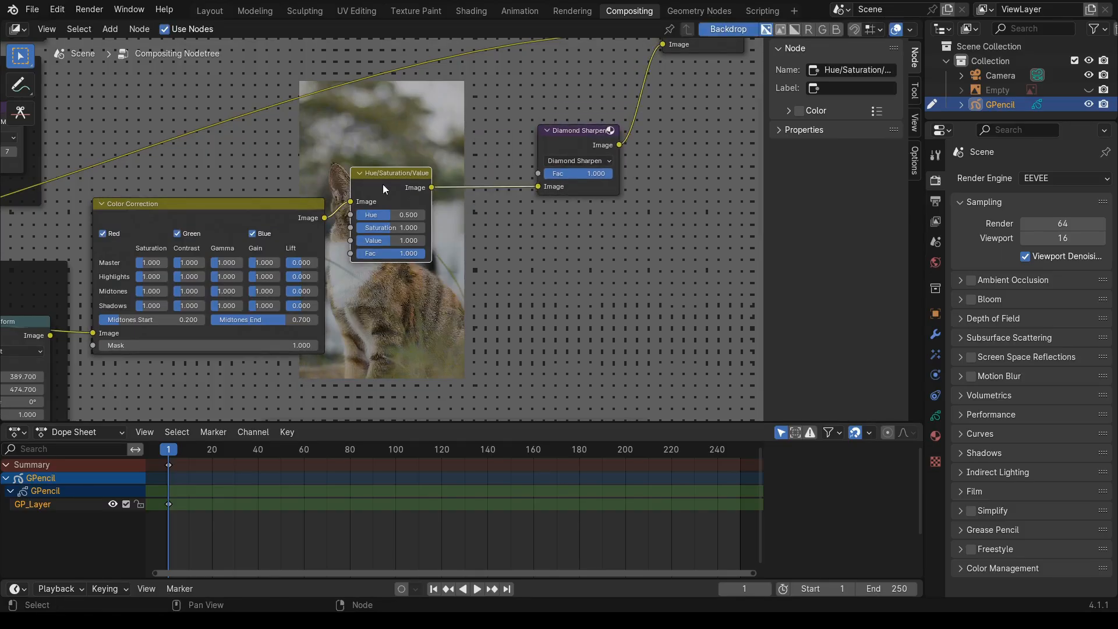
drag(383, 184, 412, 150)
drag(251, 217, 281, 163)
scroll(527, 330, down, 2)
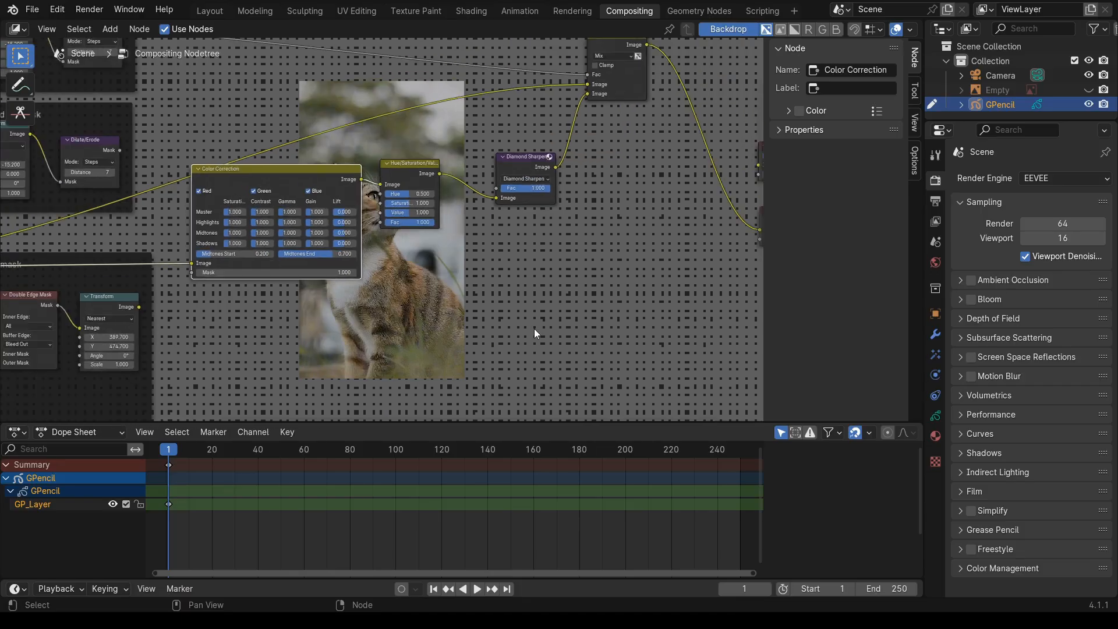
drag(414, 162, 431, 155)
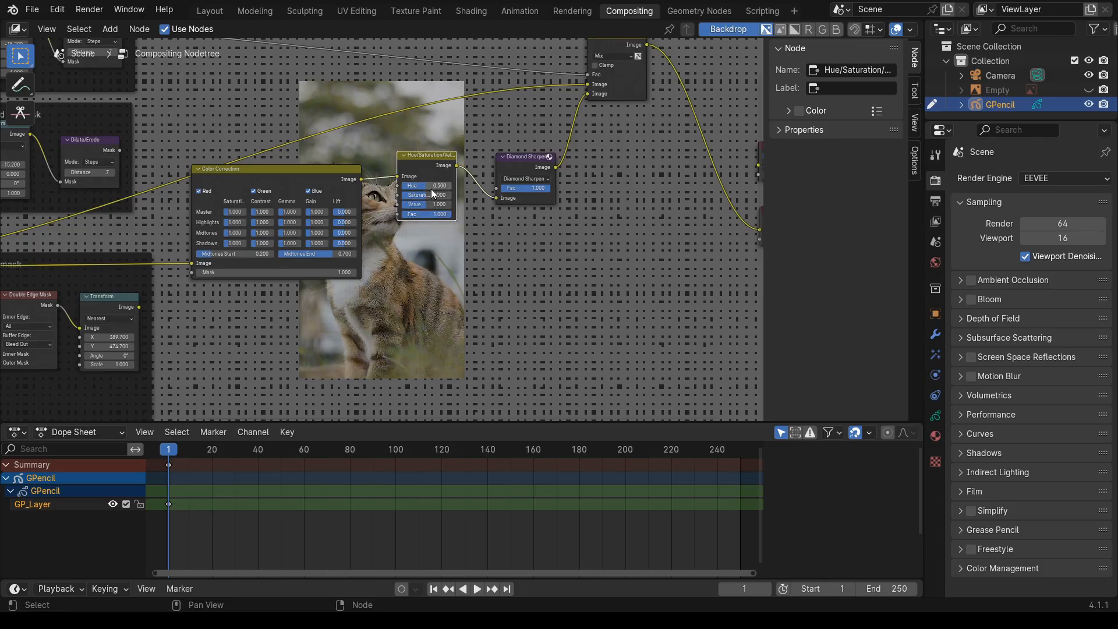
- Try different hue and saturation values on the Hue/Saturation/Value node, including saturations of 0.080 and 1.253
mouse_move(426, 186)
mouse_down()
mouse_move(451, 185)
mouse_move(407, 186)
mouse_move(449, 185)
mouse_move(431, 185)
mouse_up()
click(431, 185)
key(BackSpace)
text(0)
key(Return)
click(432, 194)
click(463, 212)
mouse_move(415, 195)
mouse_down()
mouse_move(398, 195)
mouse_move(429, 195)
mouse_up()
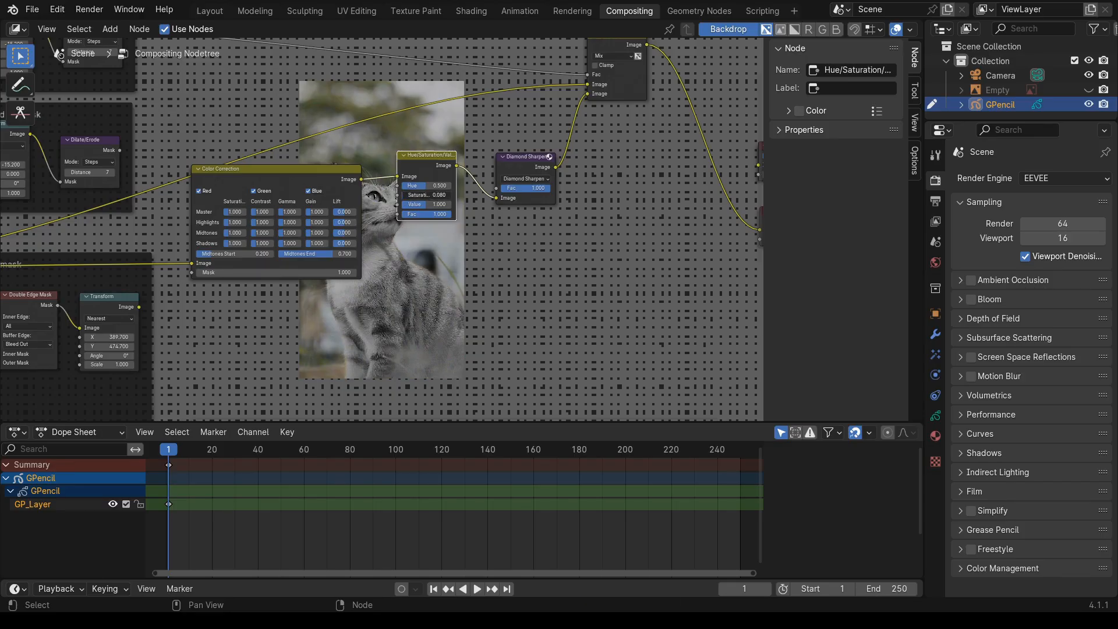
drag(428, 195, 451, 195)
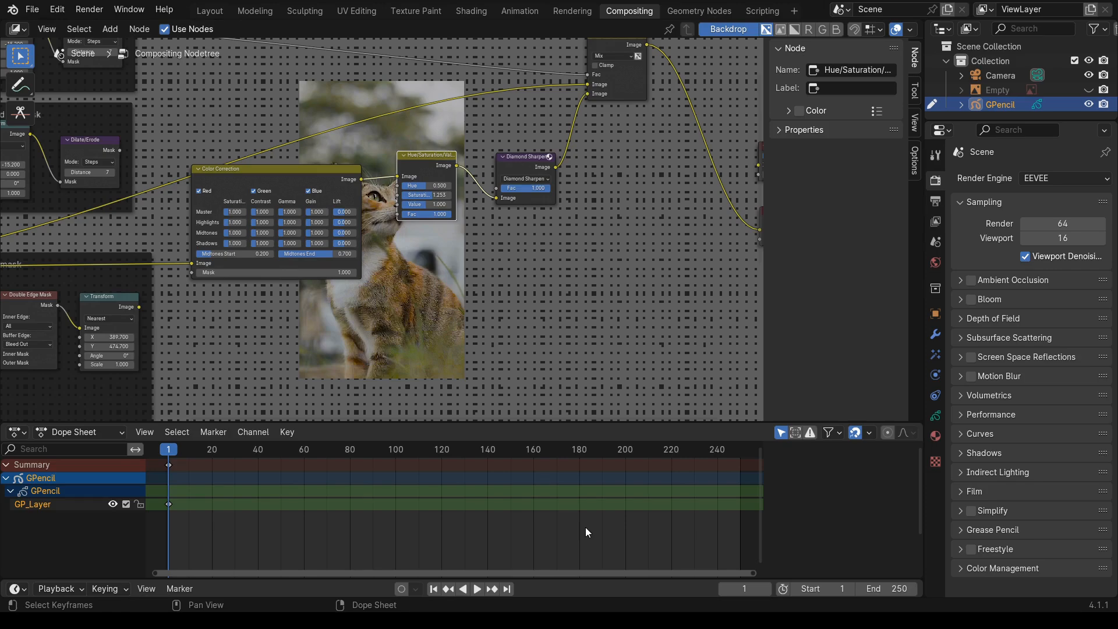
- Set the saturation of the Hue/Saturation/Value node to 1.5
click(436, 195)
key(BackSpace)
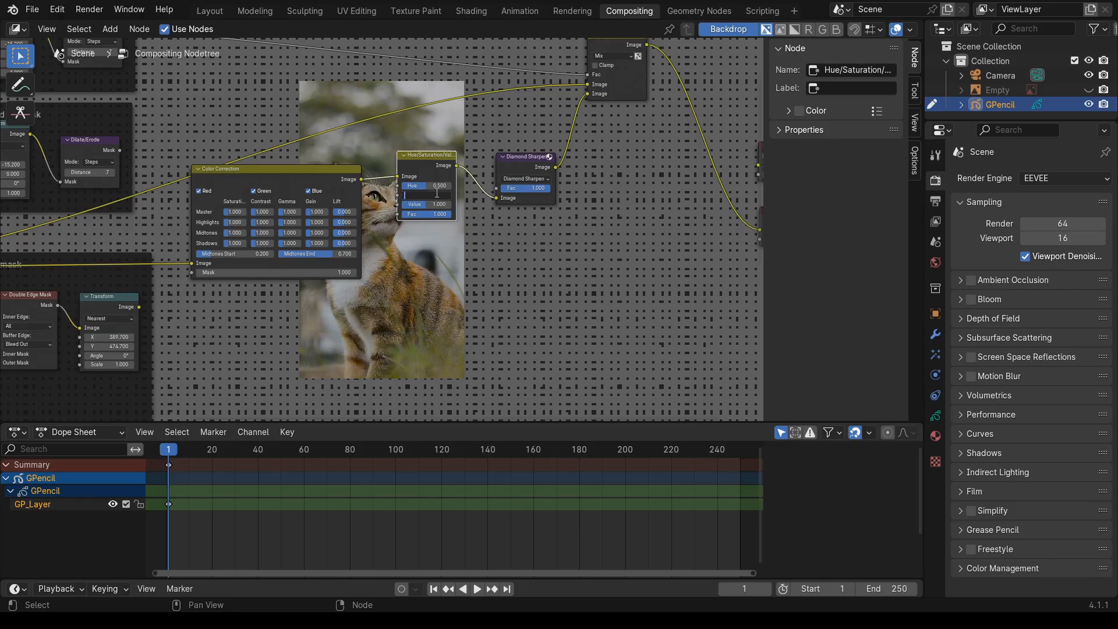
text(1.)
key(Return)
- Reposition the Color Correction node beside the Hue/Saturation/Value node and set its midtones contrast to 0.8
drag(307, 166, 334, 221)
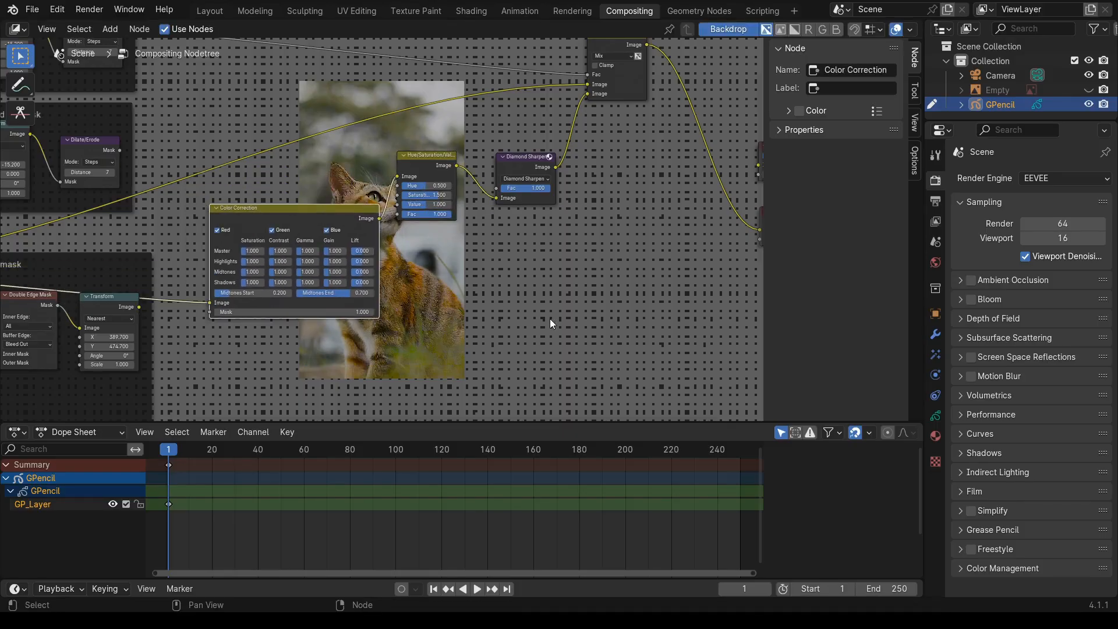
middle_drag(550, 319, 590, 262)
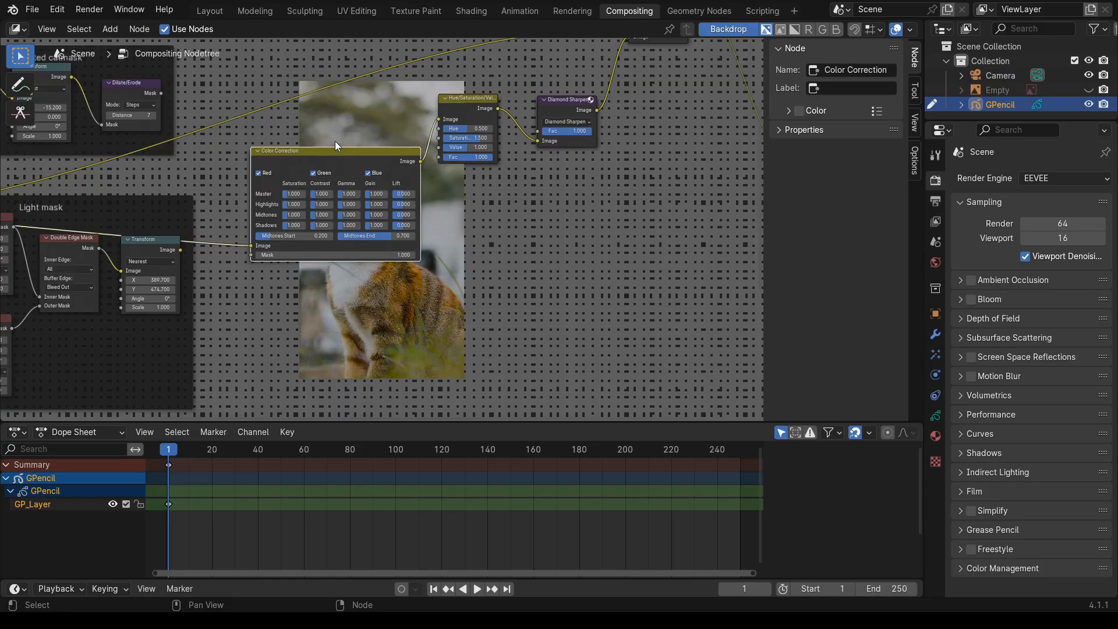
drag(334, 151, 312, 123)
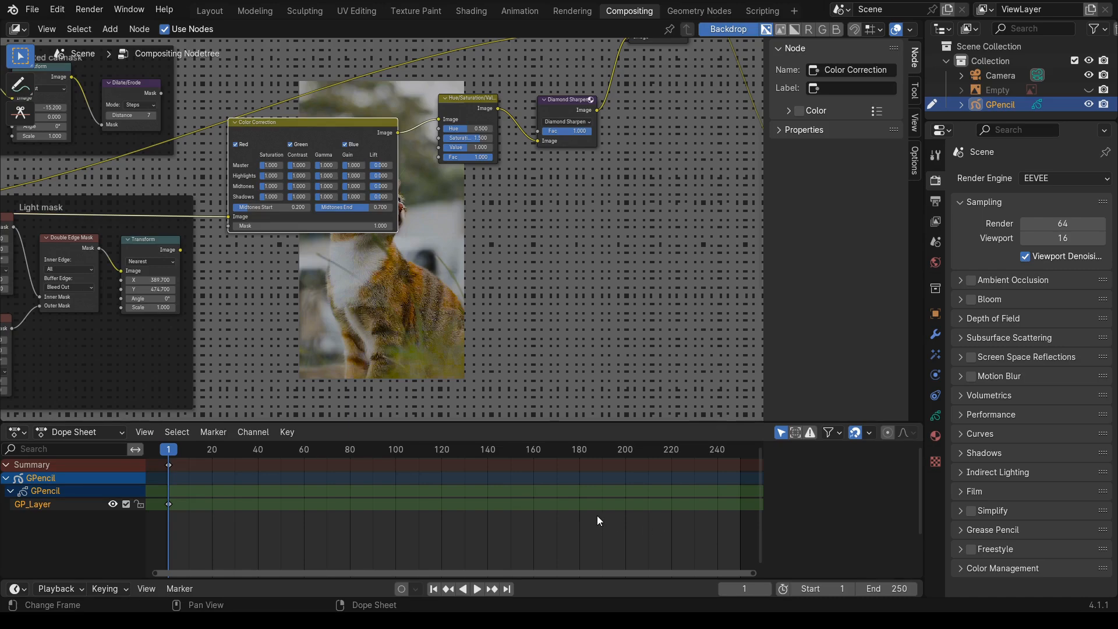
click(299, 186)
text(0.8)
key(Return)
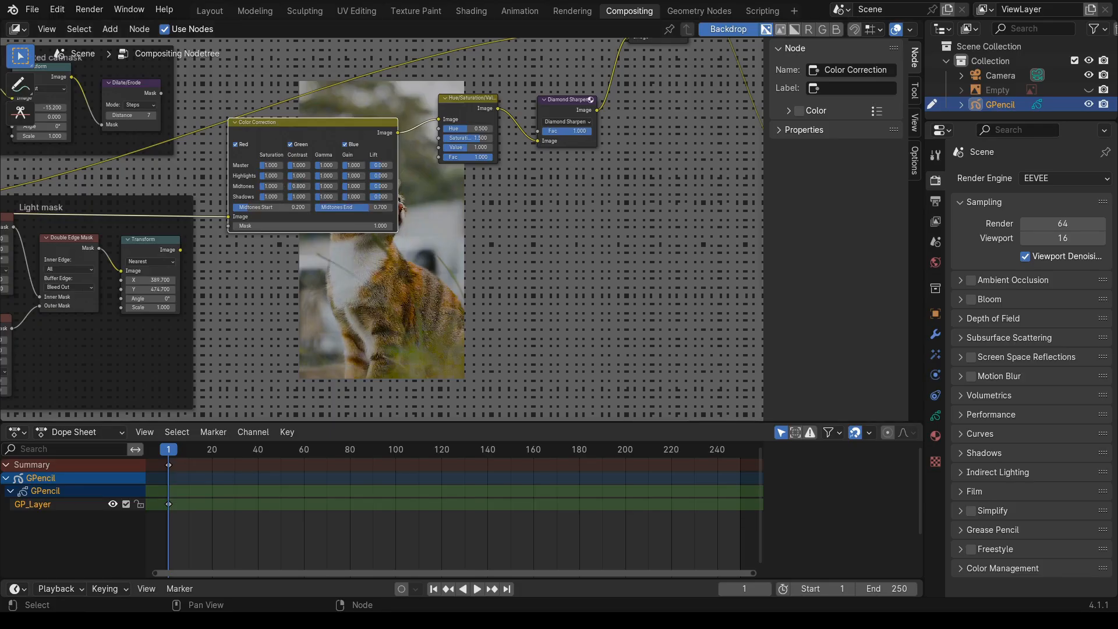
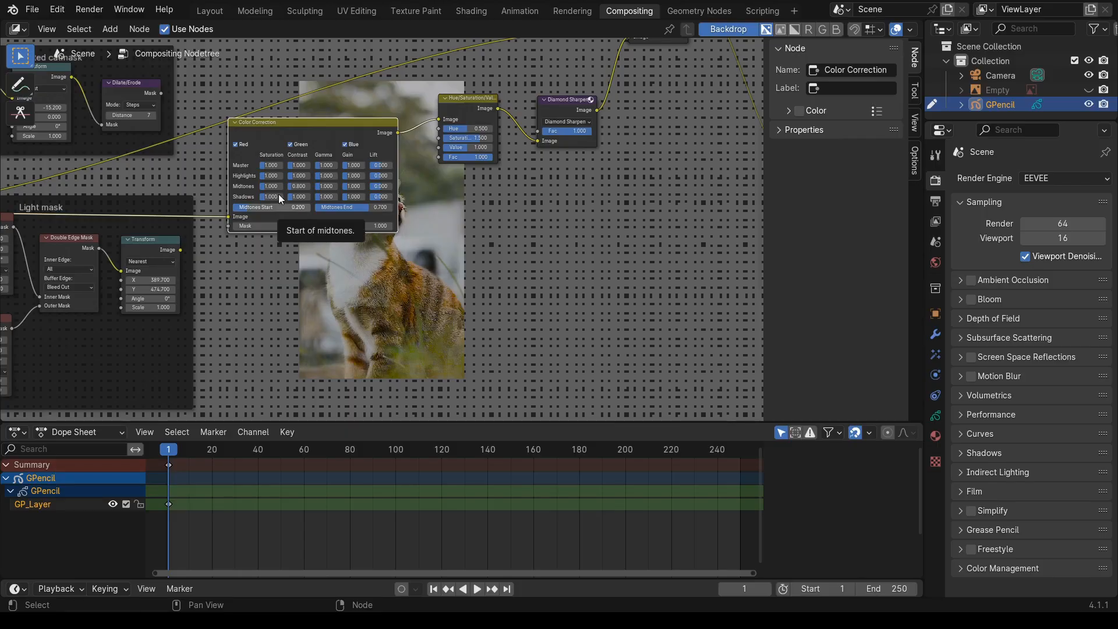
- Examine the Color Correction settings, the adjusted cat in the backdrop and the surrounding node chain
scroll(317, 230, up, 2)
scroll(317, 229, up, 1)
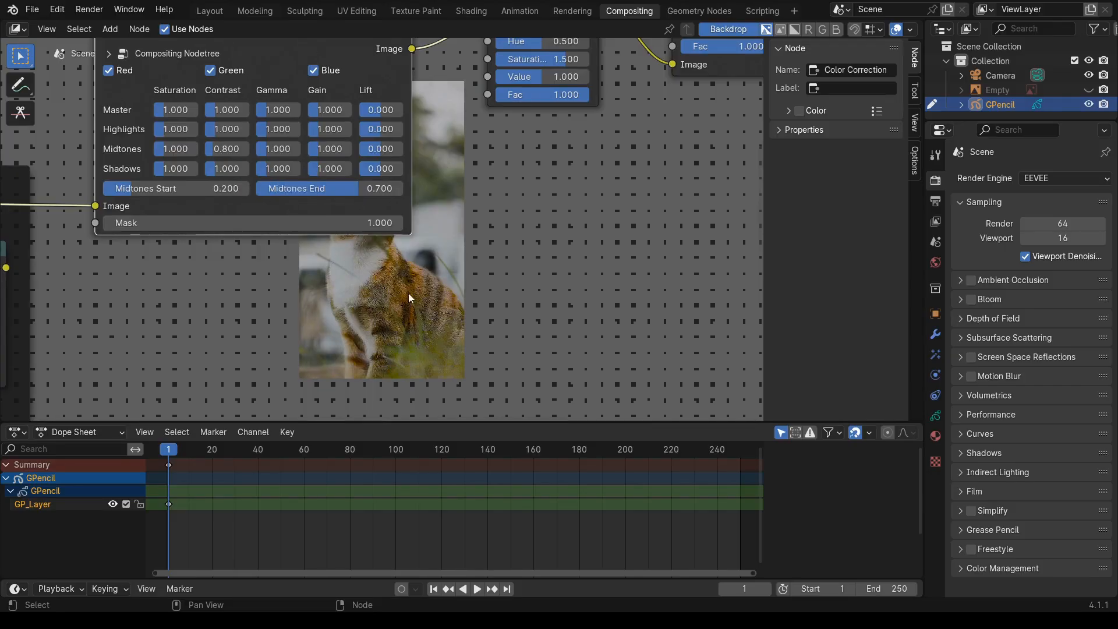
middle_drag(422, 337, 379, 229)
scroll(475, 366, down, 1)
scroll(475, 366, down, 4)
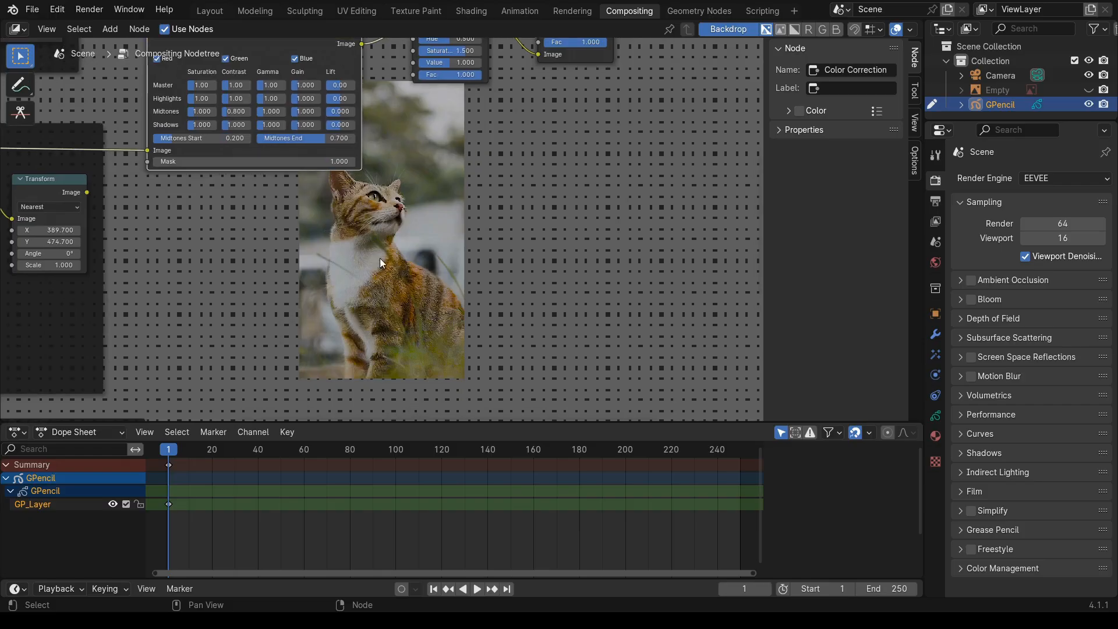
scroll(380, 257, down, 3)
middle_drag(393, 274, 352, 304)
scroll(369, 264, down, 1)
middle_drag(304, 143, 322, 187)
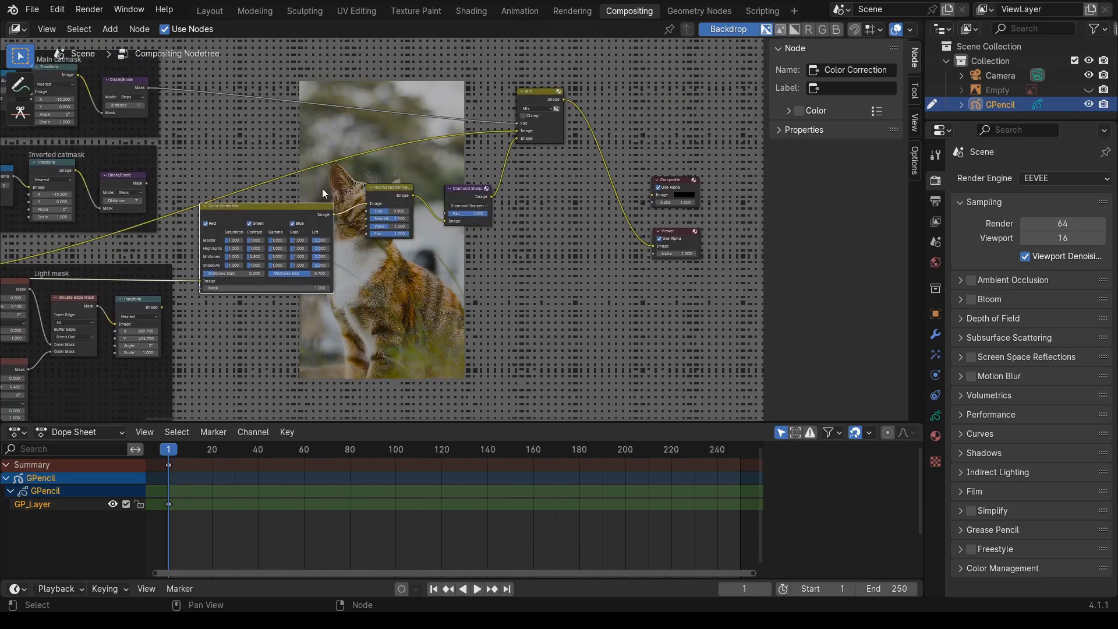
- Preview the original photo by linking it directly to the Viewer, and restore its Mix input and the Mix-to-Viewer link
drag(516, 130, 651, 243)
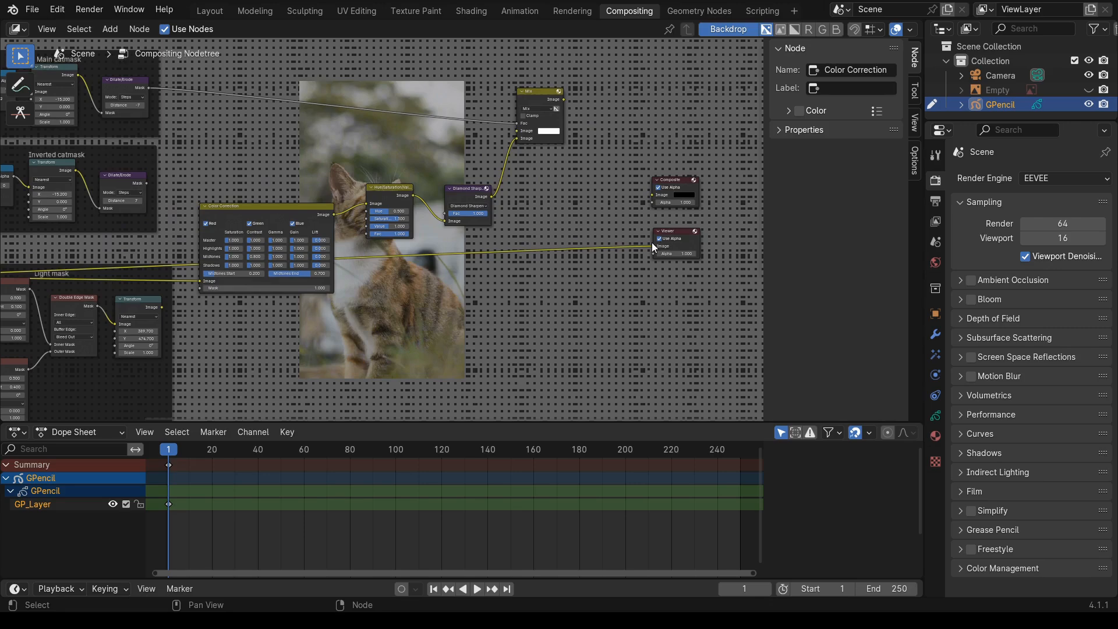
drag(651, 243, 517, 131)
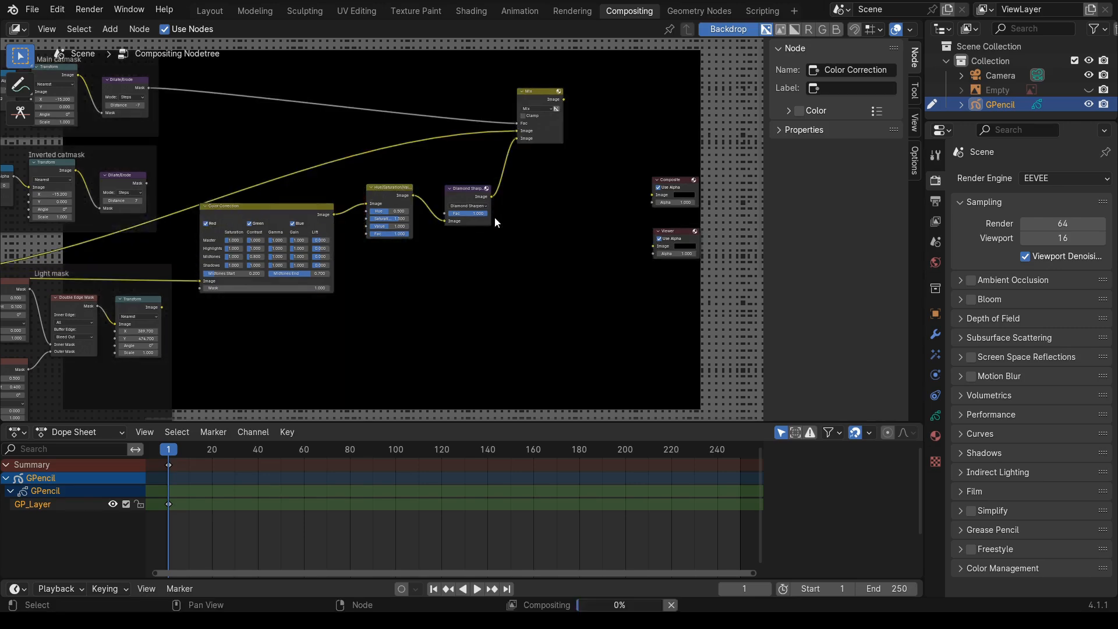
middle_drag(430, 293, 513, 267)
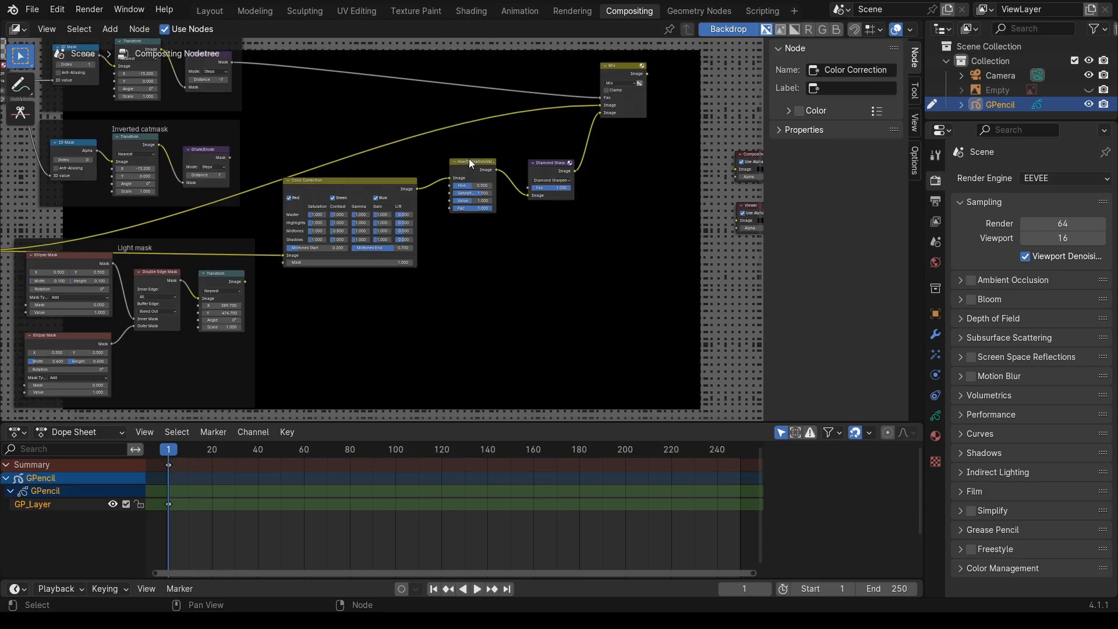
drag(469, 160, 470, 168)
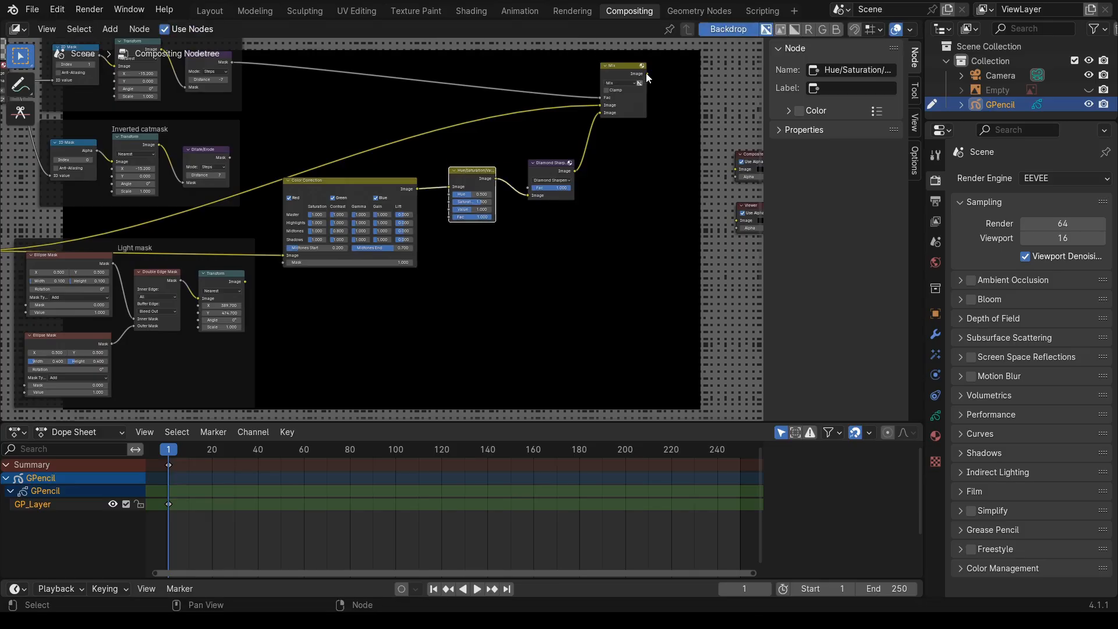
drag(645, 73, 736, 220)
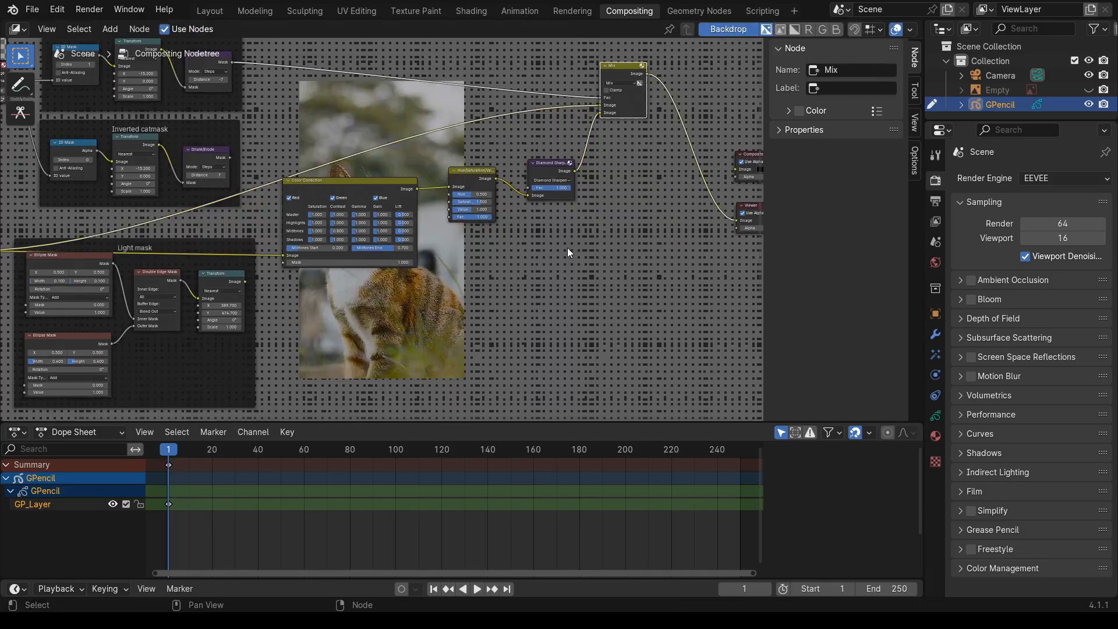
- Move the Composite and Viewer nodes and the Mix node farther from the adjustment chain to make room
middle_drag(567, 247, 384, 249)
drag(499, 81, 659, 331)
key(g)
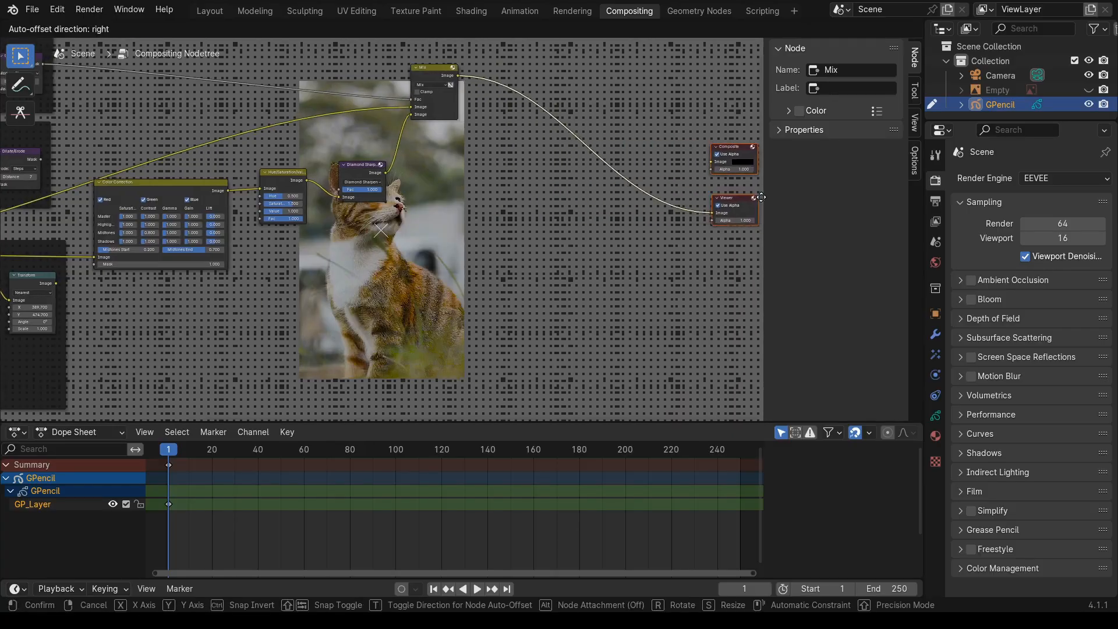
click(757, 198)
drag(407, 67, 582, 62)
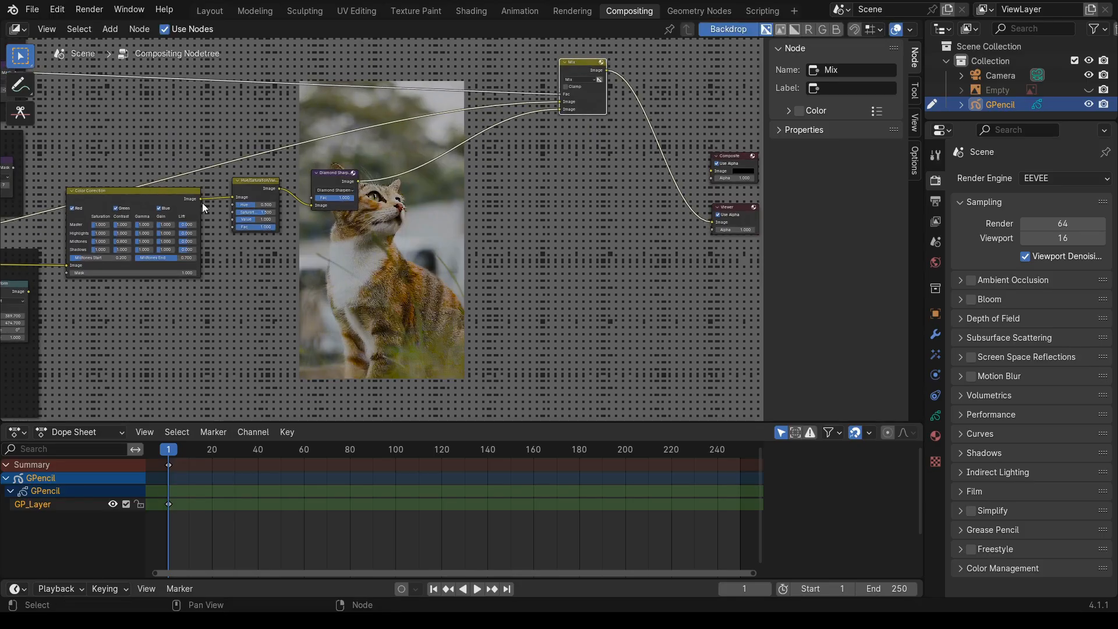
- Group the Color Correction, Hue/Saturation/Value and Diamond Sharpen nodes in a frame labelled "Cat mask effect"
drag(138, 184, 341, 277)
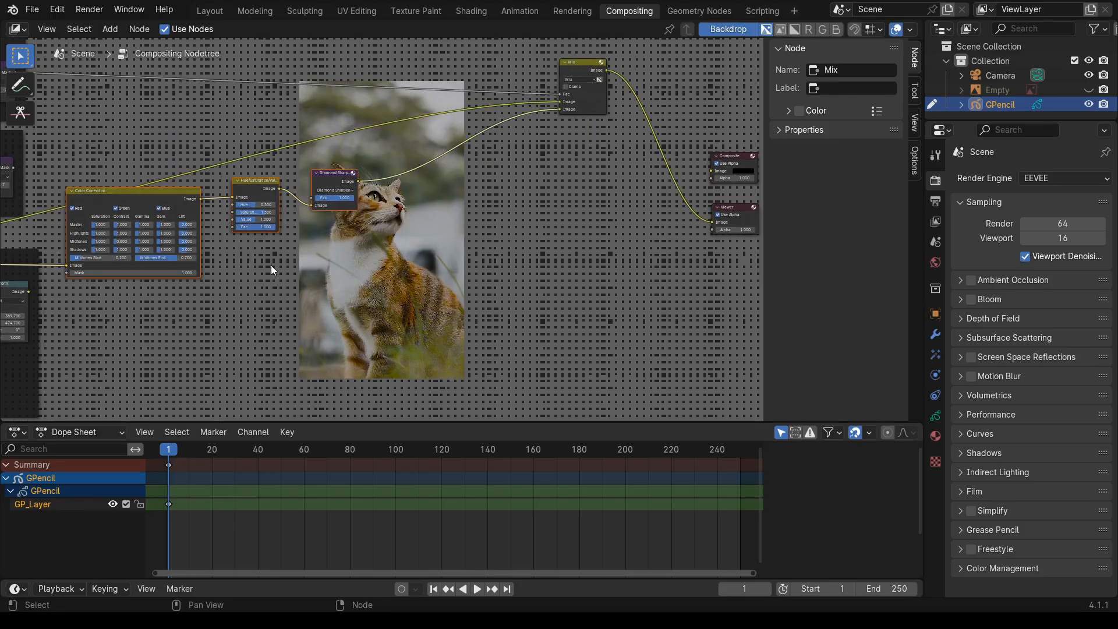
key(ctrl+j)
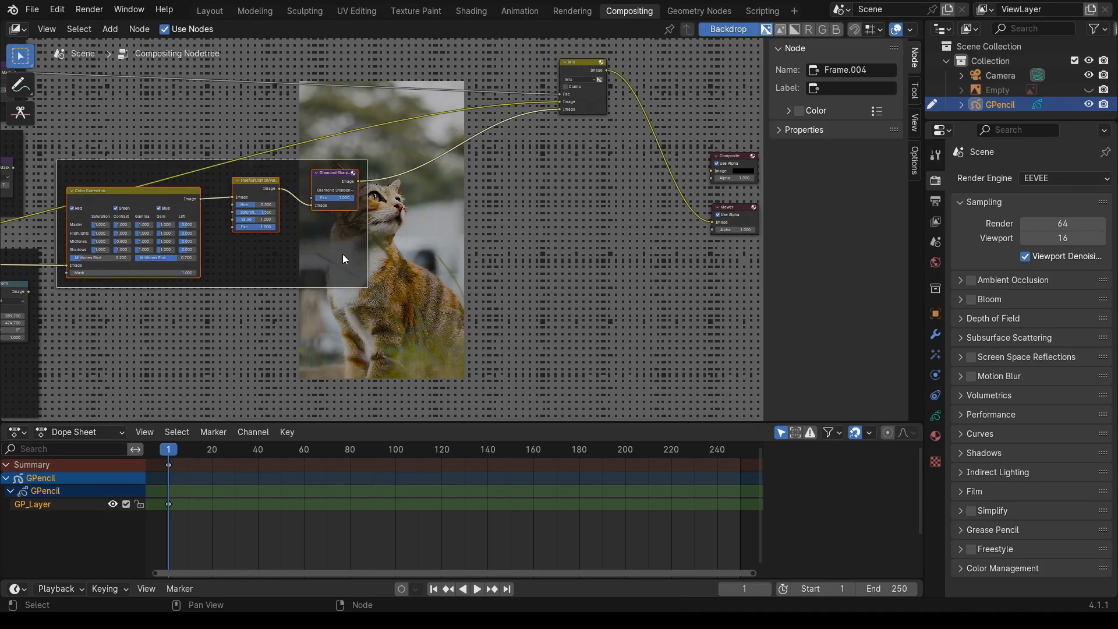
click(864, 86)
text(Cat mask effect)
key(Return)
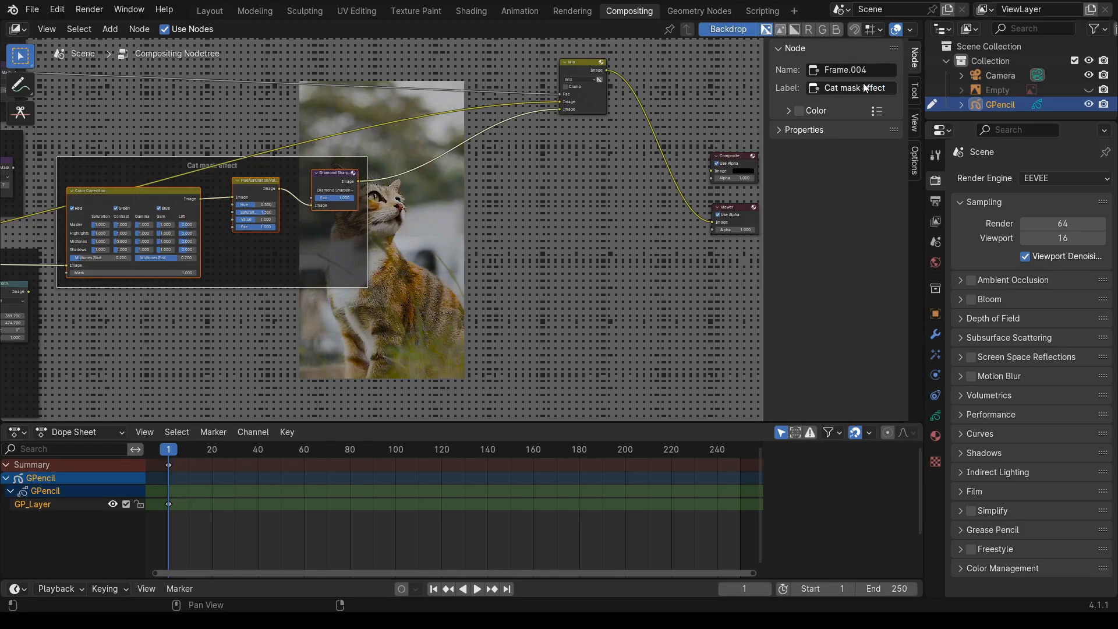
- Move the "Cat mask effect" frame up beside the Main catmask frame
drag(180, 160, 193, 50)
middle_drag(254, 265, 275, 213)
scroll(372, 207, down, 3)
scroll(264, 265, down, 1)
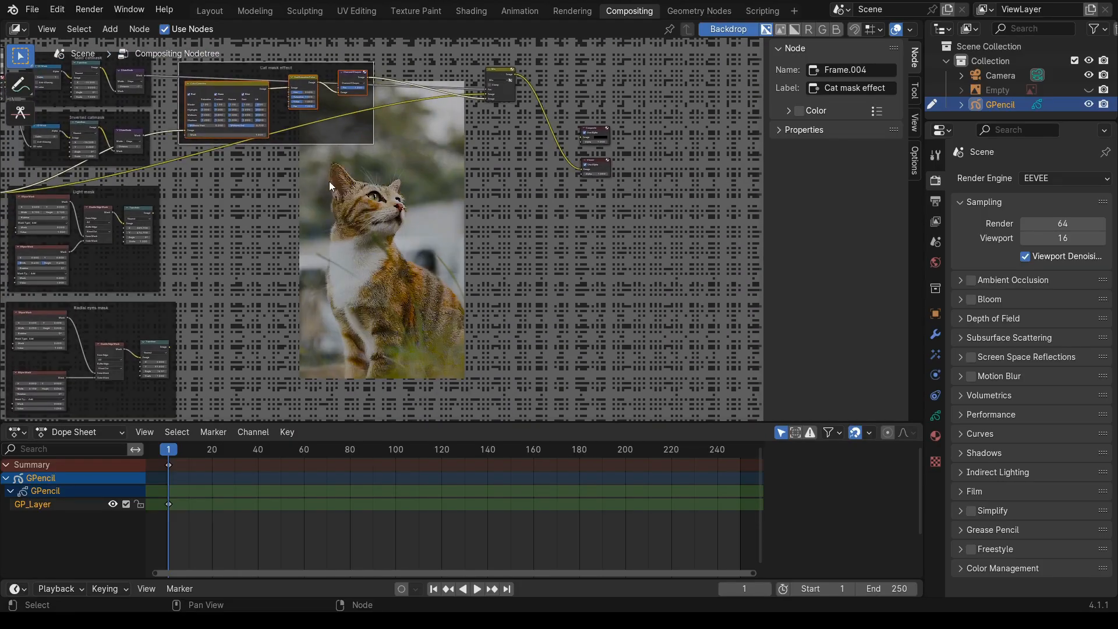
- Move the Mix node up and closer to the "Cat mask effect" frame
middle_drag(377, 247, 400, 341)
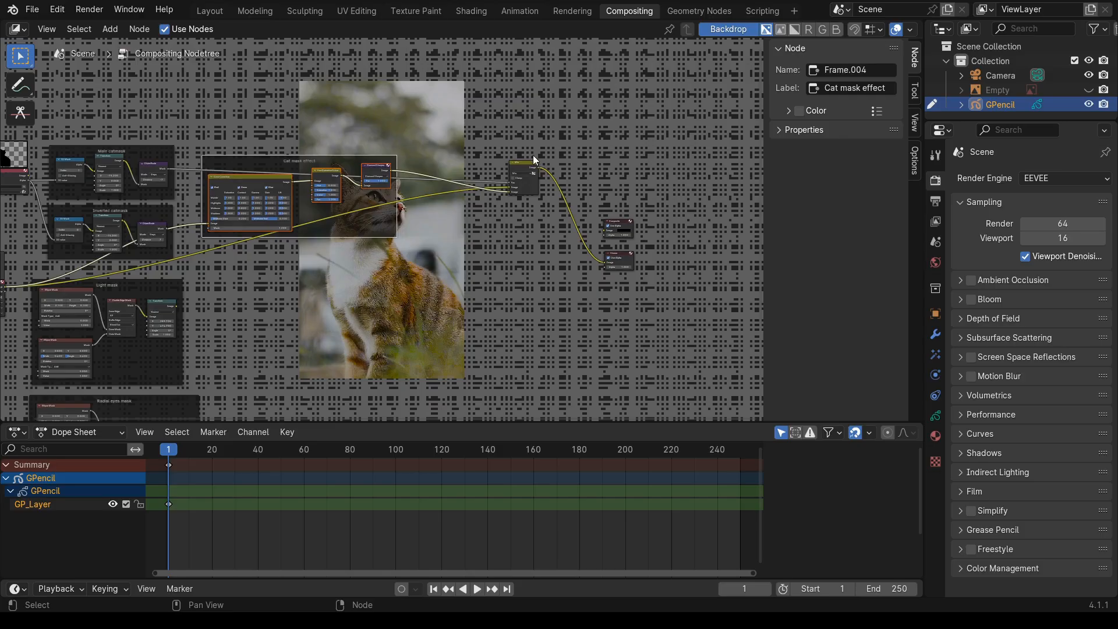
drag(532, 155, 465, 93)
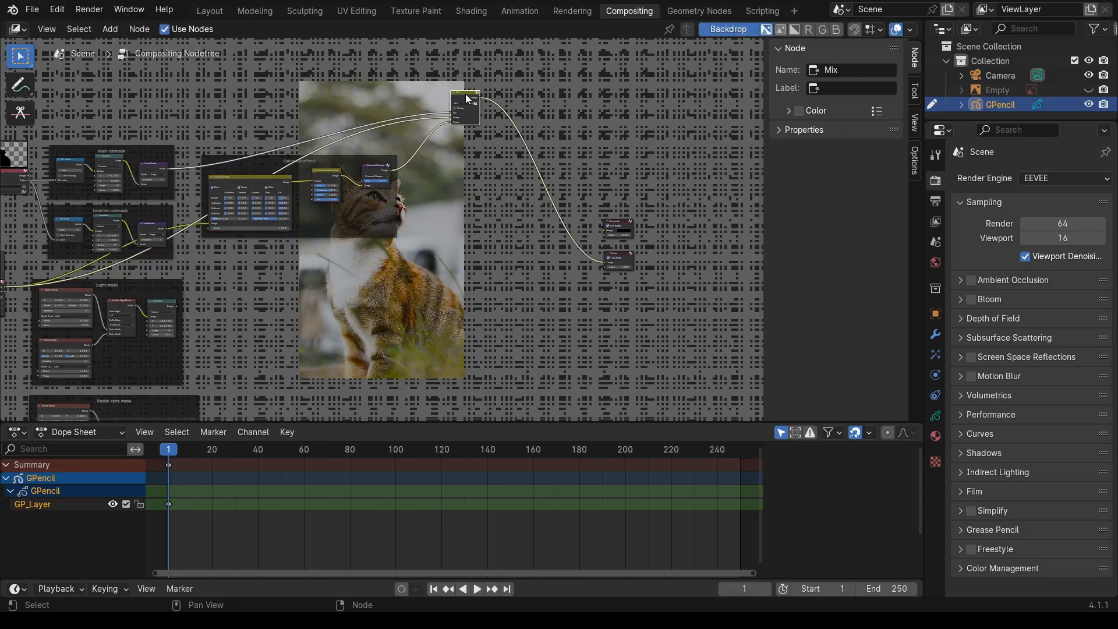
click(358, 182)
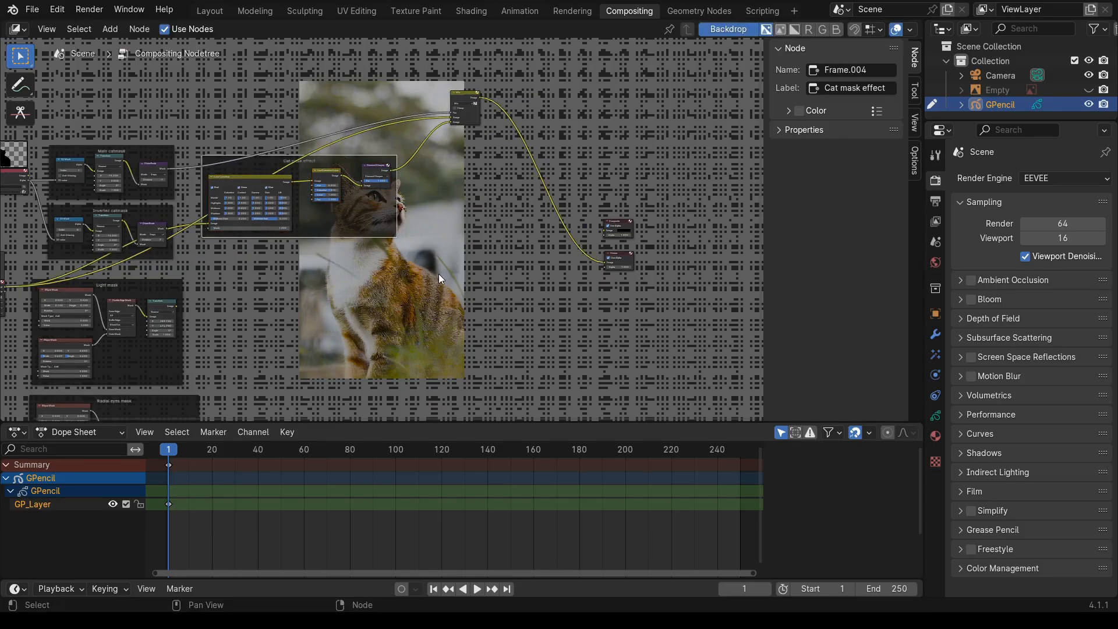
scroll(438, 274, up, 3)
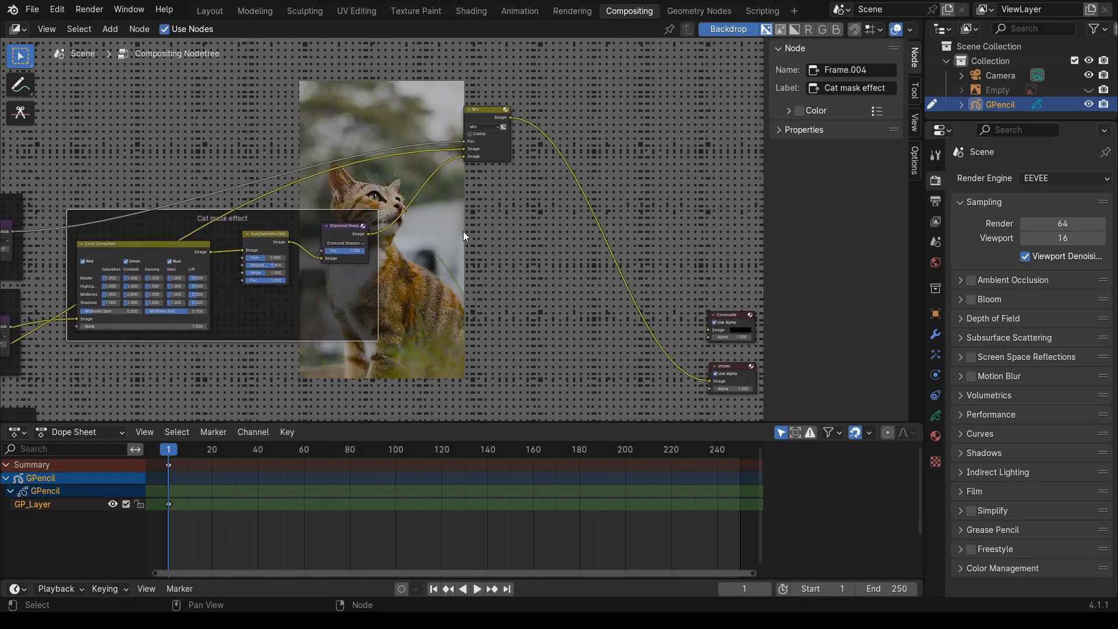
middle_drag(463, 232, 338, 165)
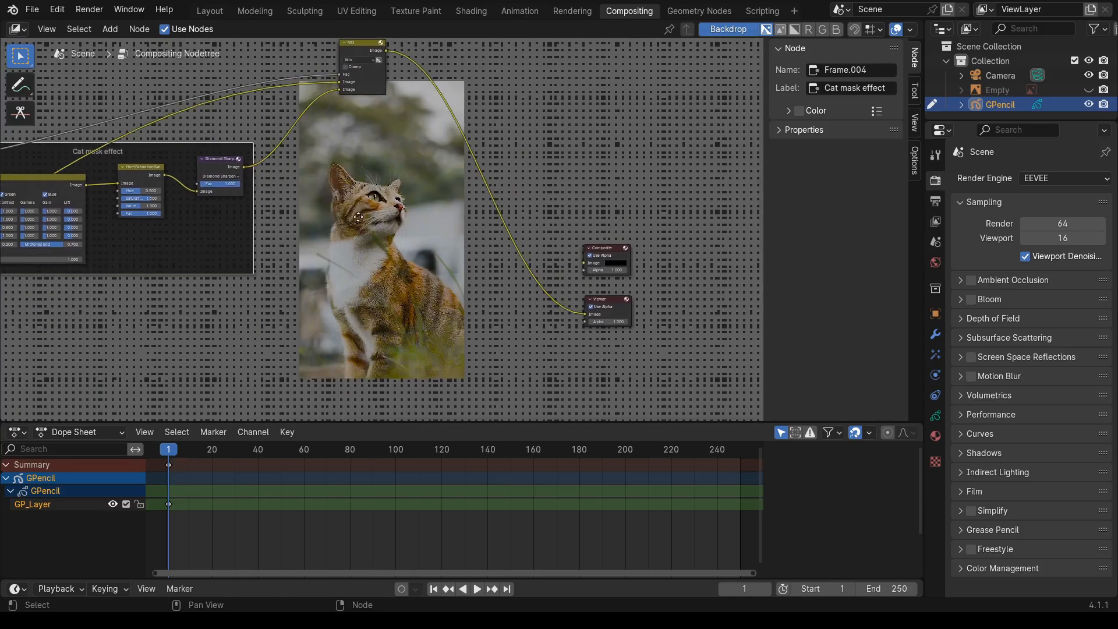
click(108, 30)
scroll(399, 324, down, 1)
middle_drag(399, 323, 389, 197)
scroll(462, 275, down, 2)
scroll(407, 239, down, 3)
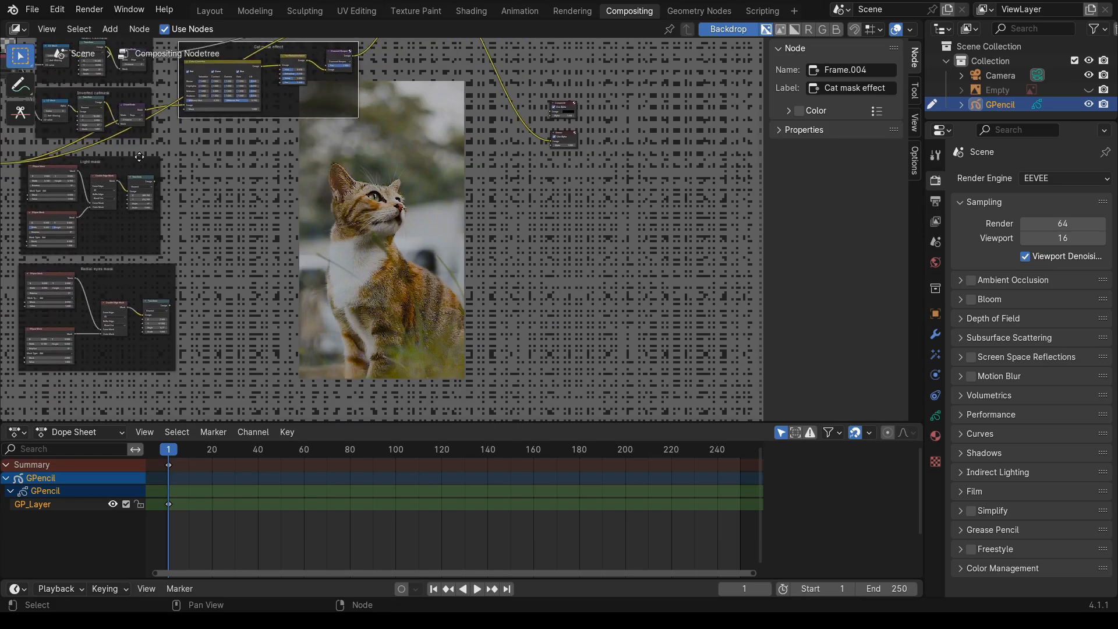
click(137, 219)
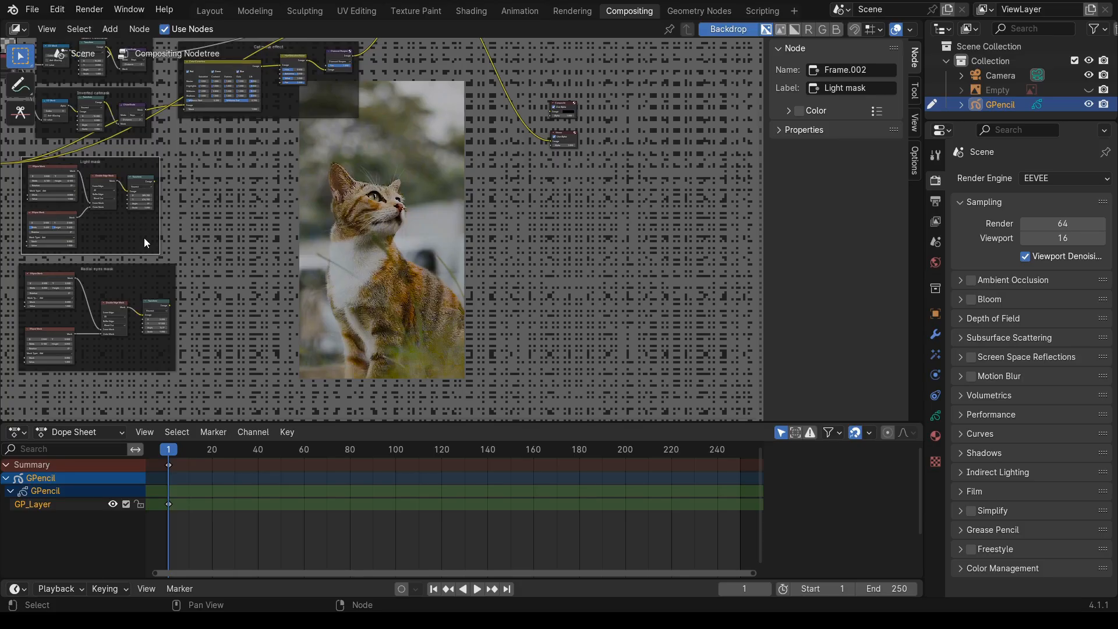
middle_drag(142, 251, 167, 334)
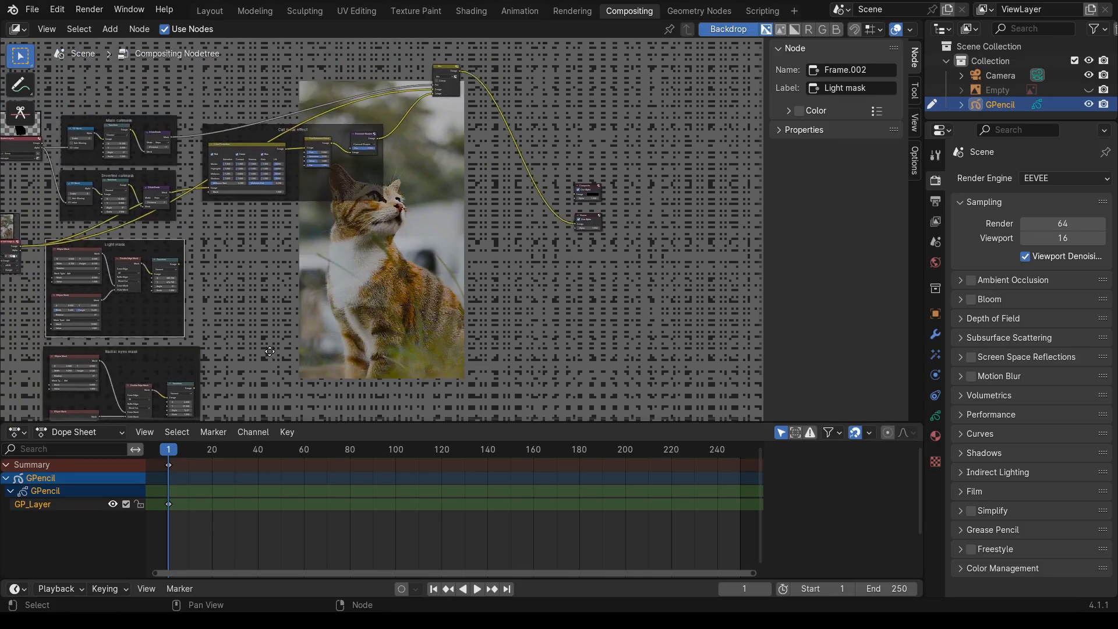
- Move the "Cat mask effect" frame up so it sits above the Main catmask frame
scroll(267, 347, up, 3)
scroll(267, 347, up, 1)
middle_drag(275, 348, 402, 394)
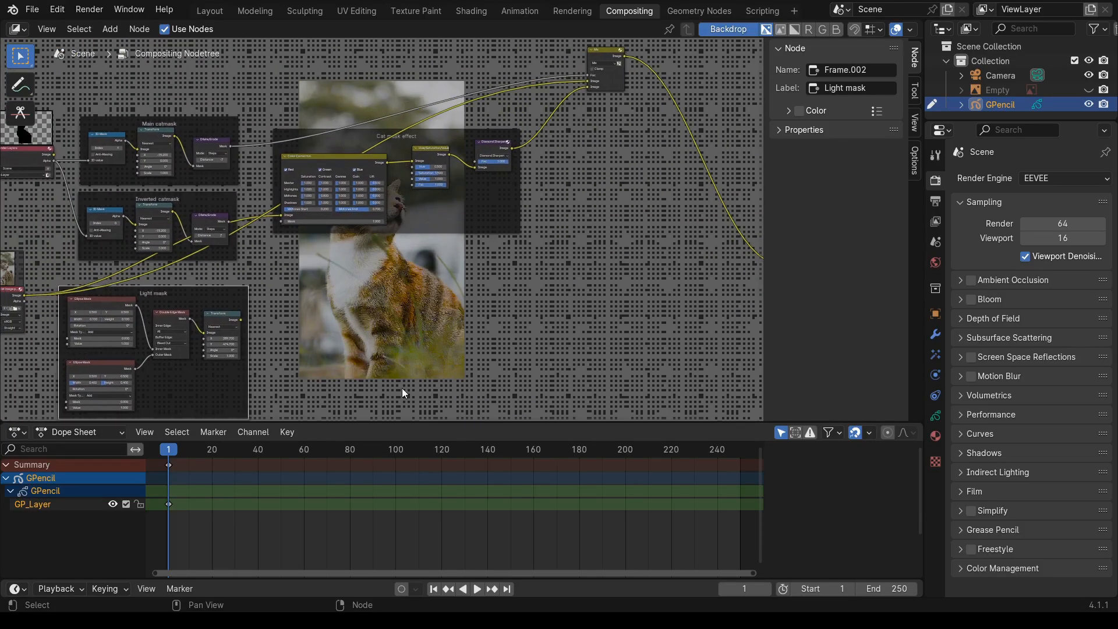
drag(410, 138, 397, 182)
middle_drag(443, 352, 333, 238)
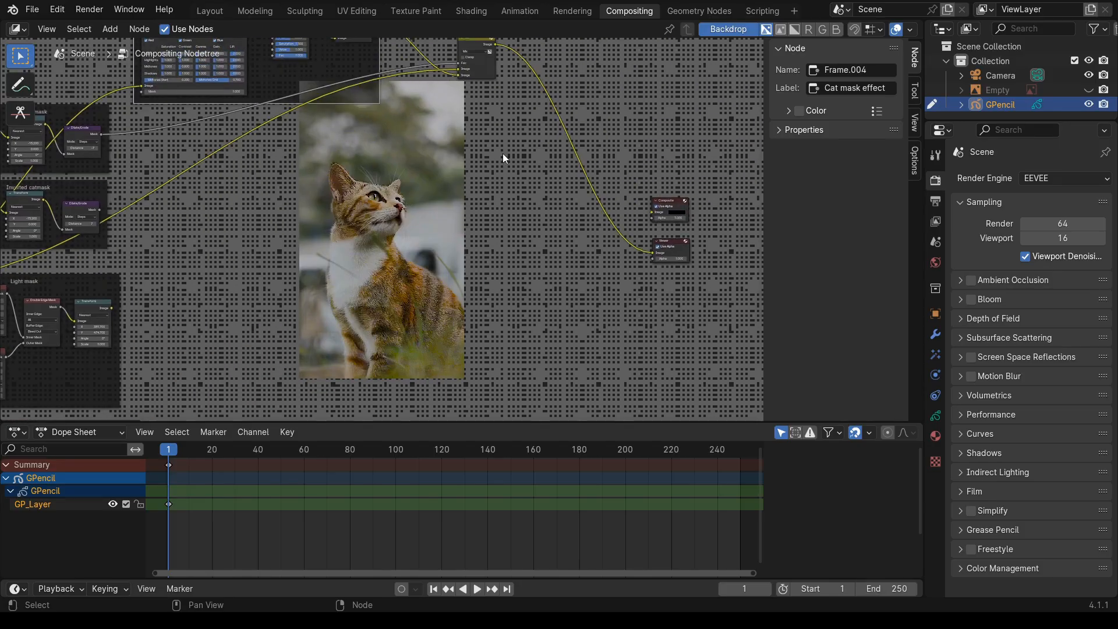
- Move the Mix node down so it sits just below and beyond the end of the "Cat mask effect" frame
middle_drag(503, 157, 455, 216)
click(471, 75)
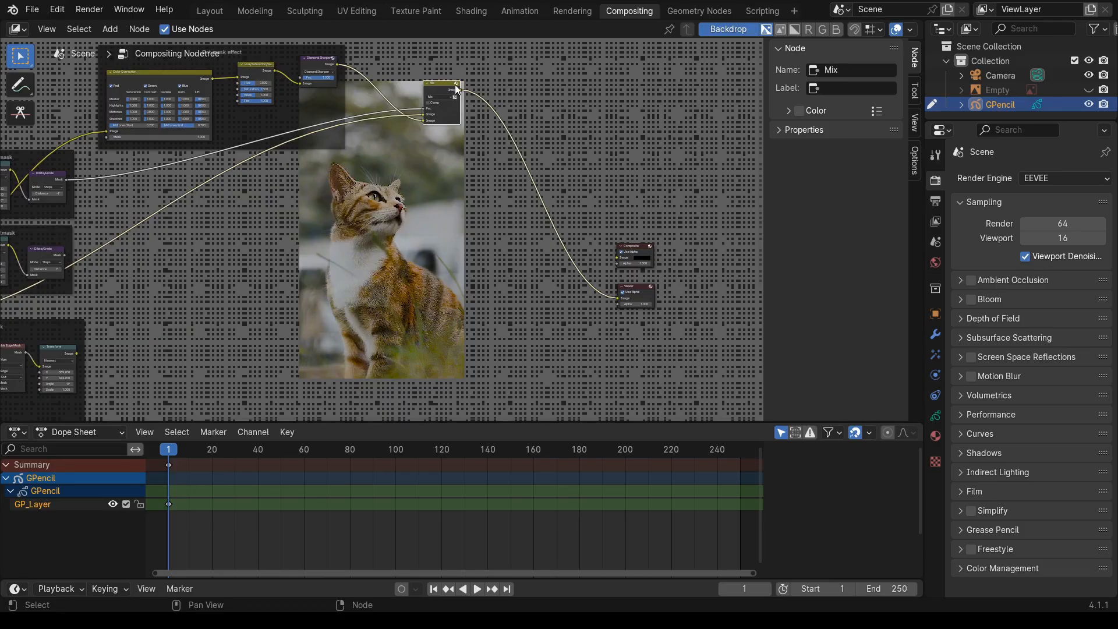
drag(446, 94, 431, 141)
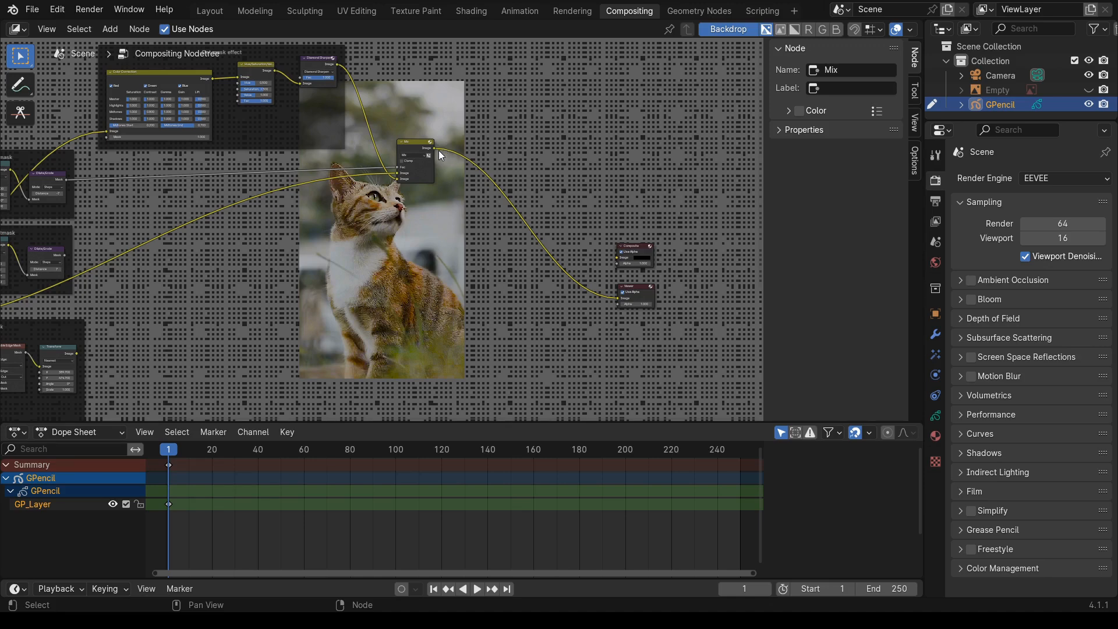
drag(434, 149, 460, 175)
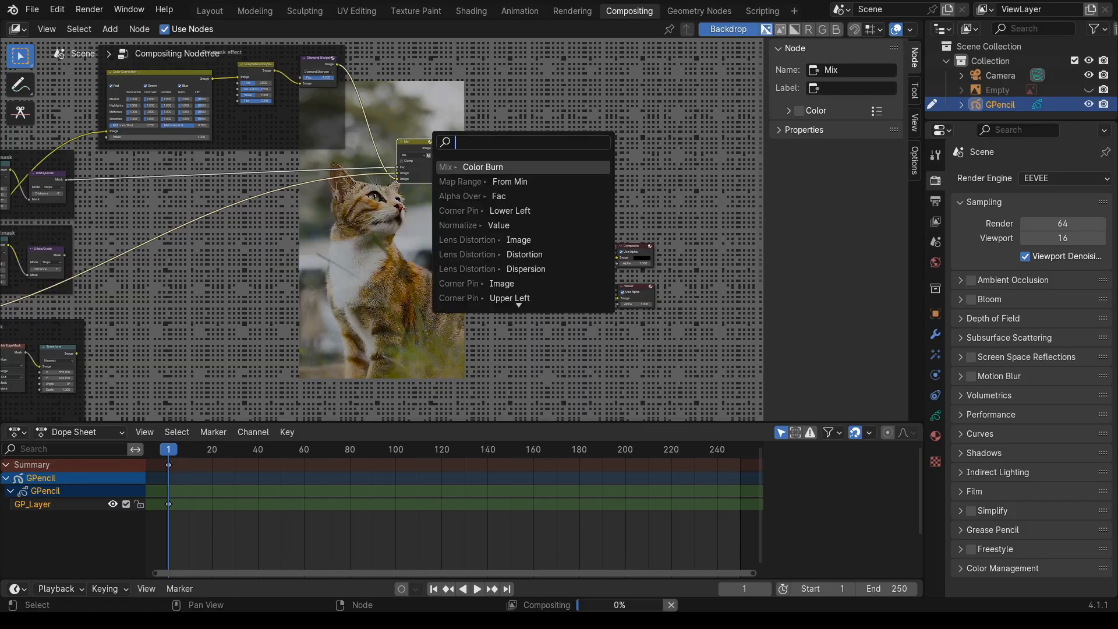
middle_drag(170, 326, 388, 275)
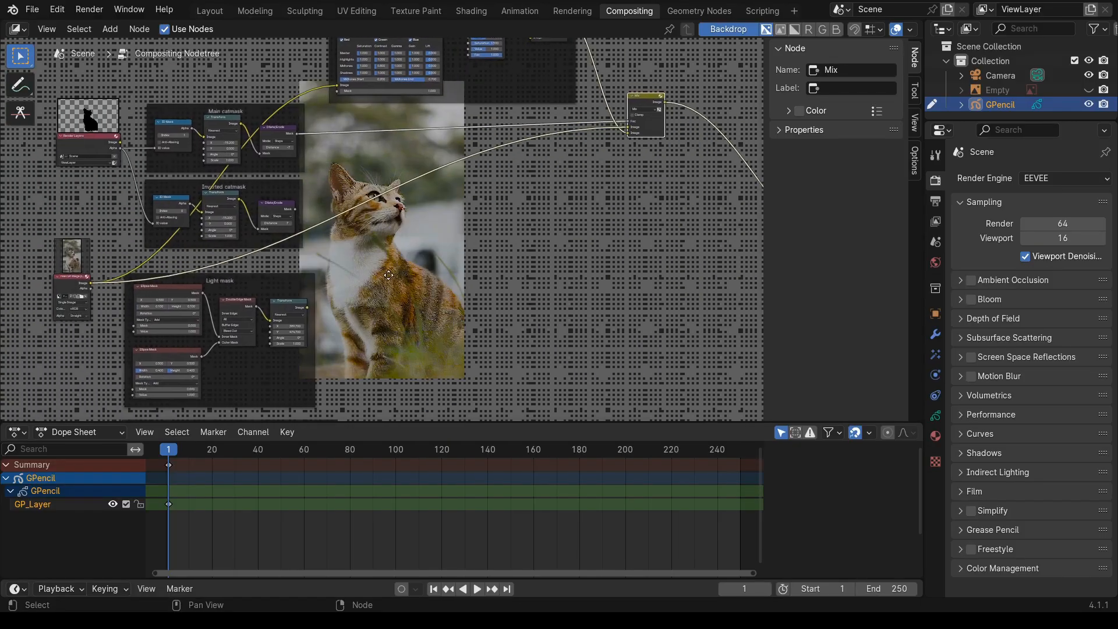
click(262, 193)
middle_drag(547, 293, 372, 312)
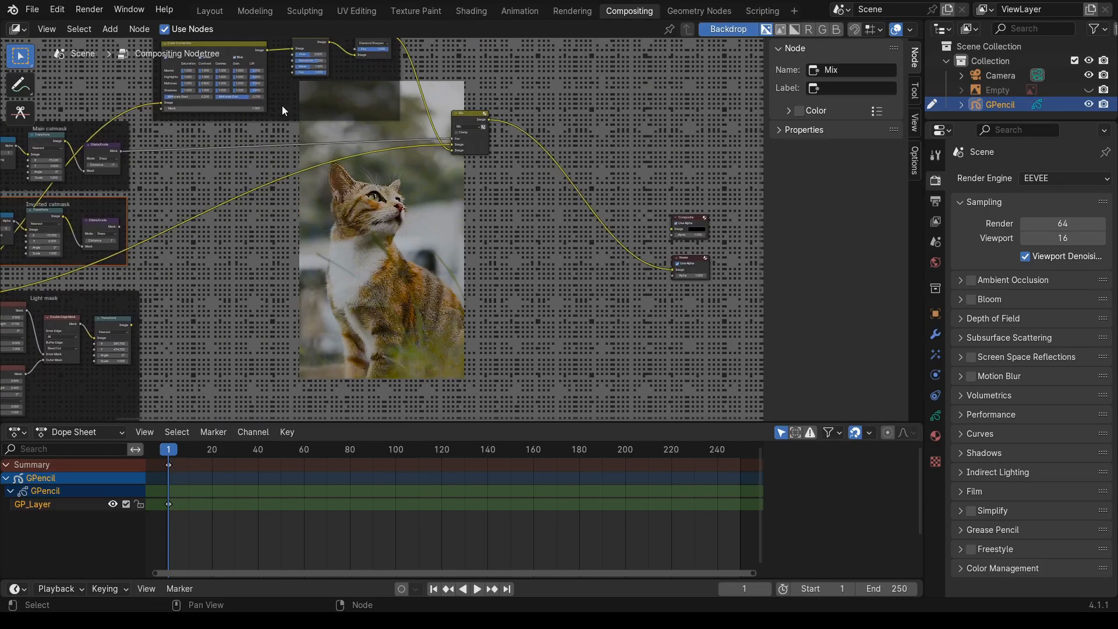
- Add a second Mix Color node and insert it on the link between the existing Mix node and the Viewer
click(459, 120)
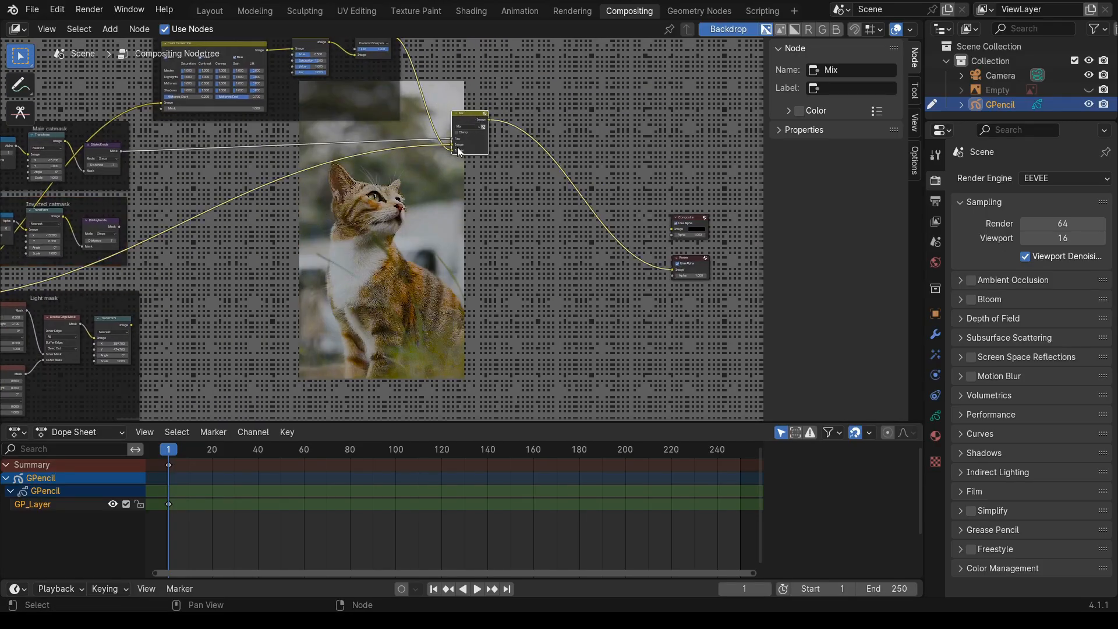
click(110, 29)
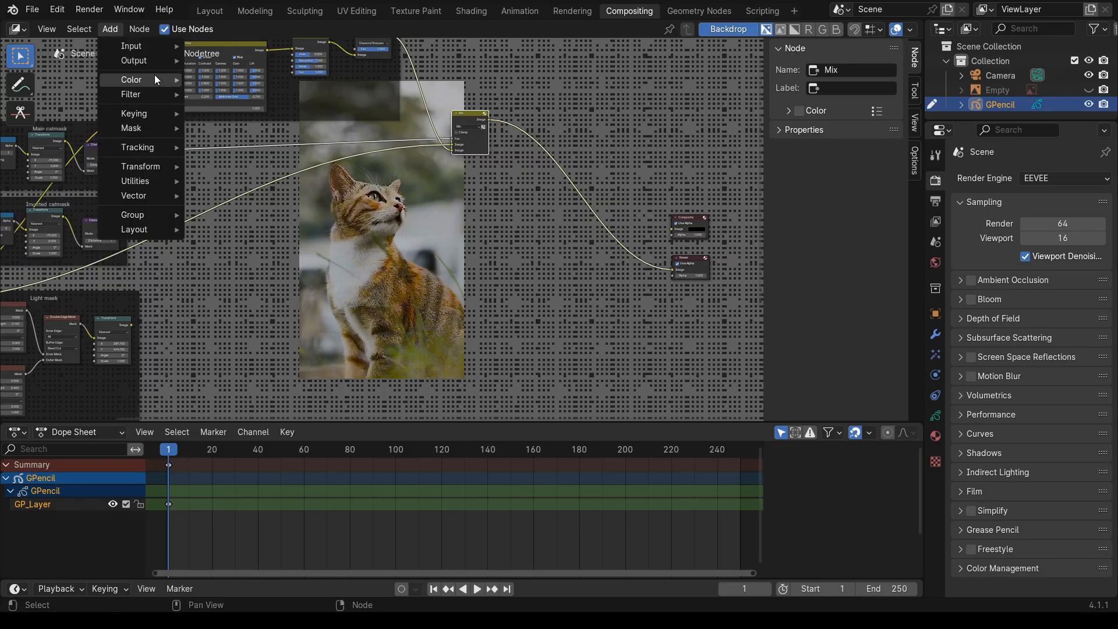
mouse_move(154, 75)
mouse_move(223, 97)
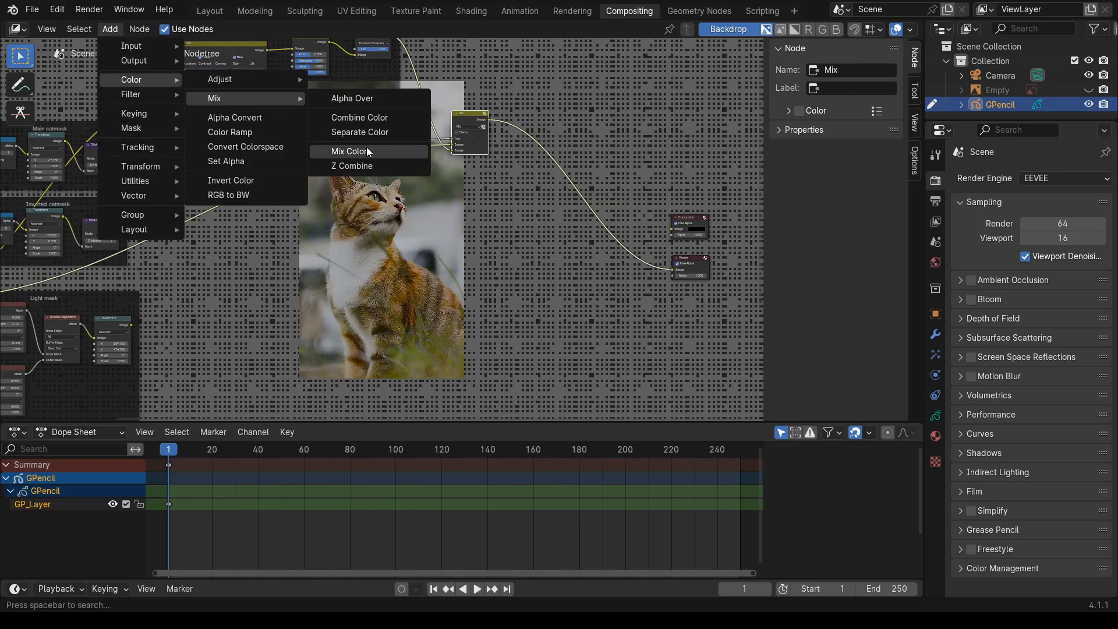
click(366, 151)
click(540, 152)
- Link the mask output of the Inverted catmask's Dilate/Erode node to the second Mix node's Fac input
middle_drag(521, 316, 511, 287)
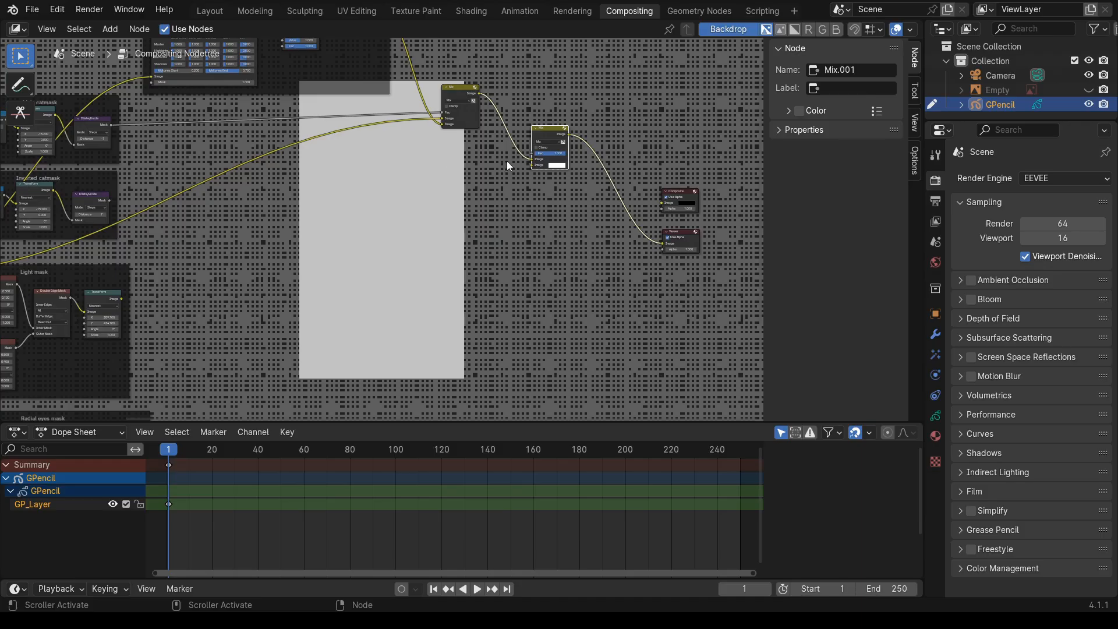
middle_drag(228, 271, 357, 268)
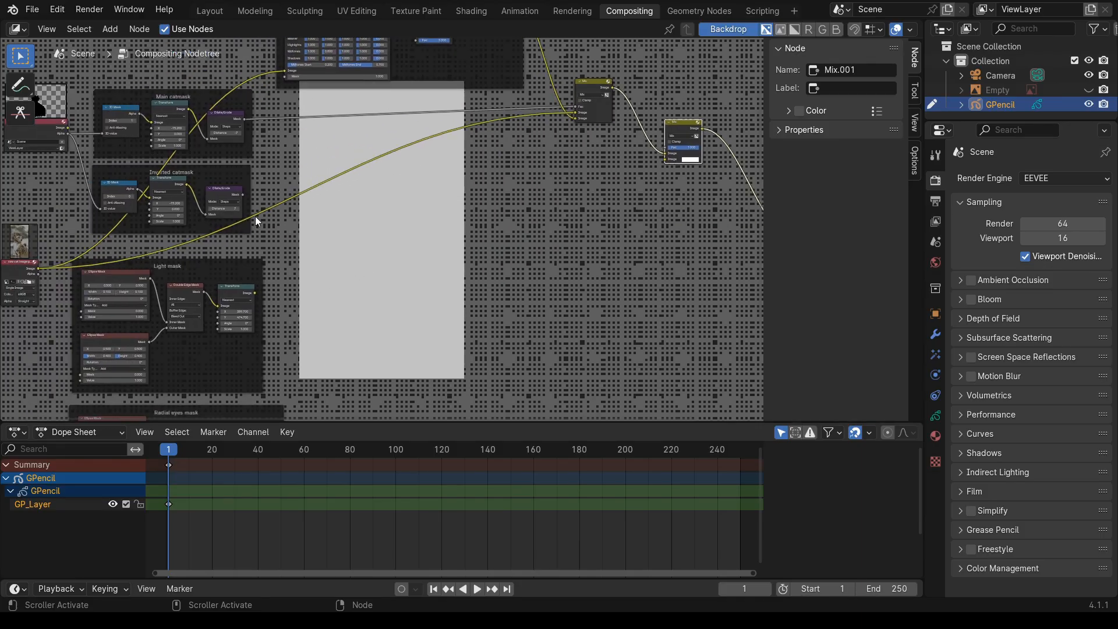
drag(242, 195, 669, 150)
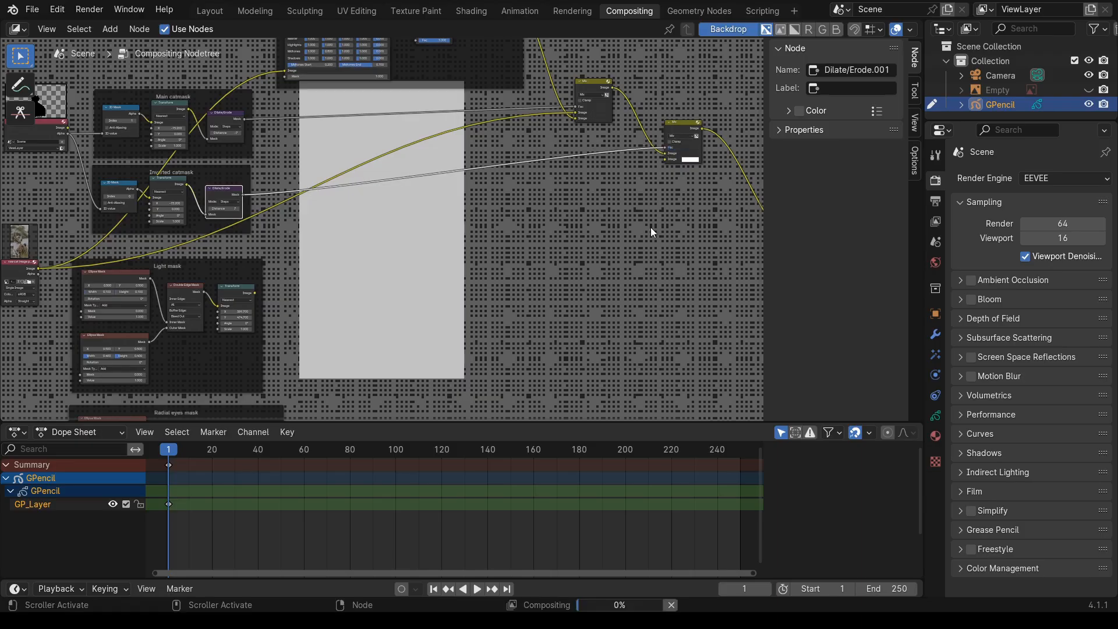
- Link the cat photo's Image output to the second Mix node's lower Image input
middle_drag(620, 249, 568, 226)
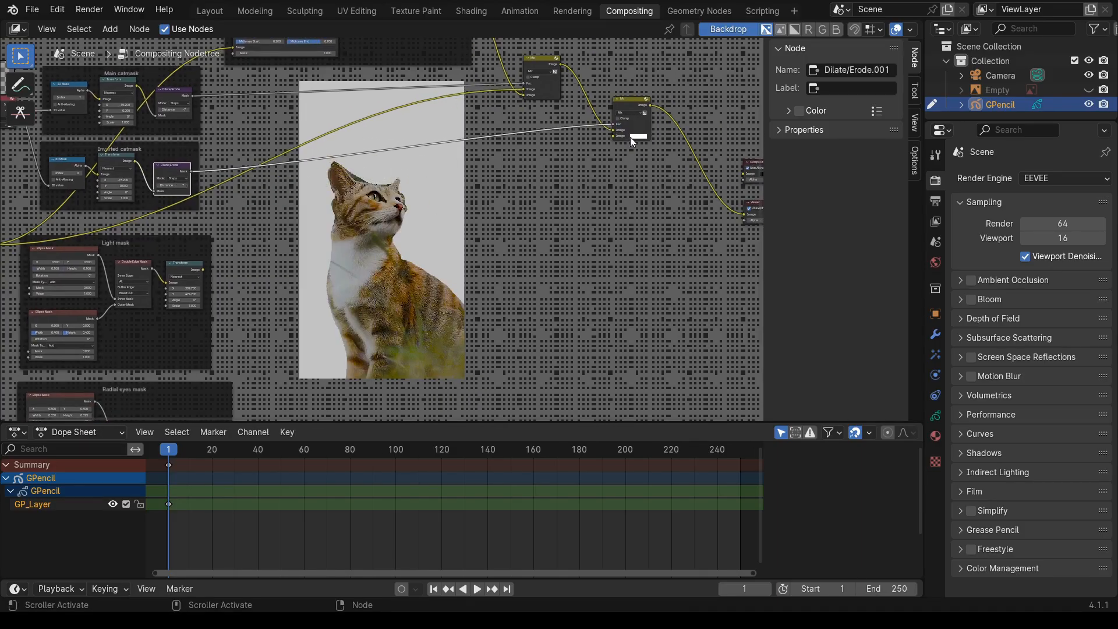
middle_drag(437, 248, 616, 199)
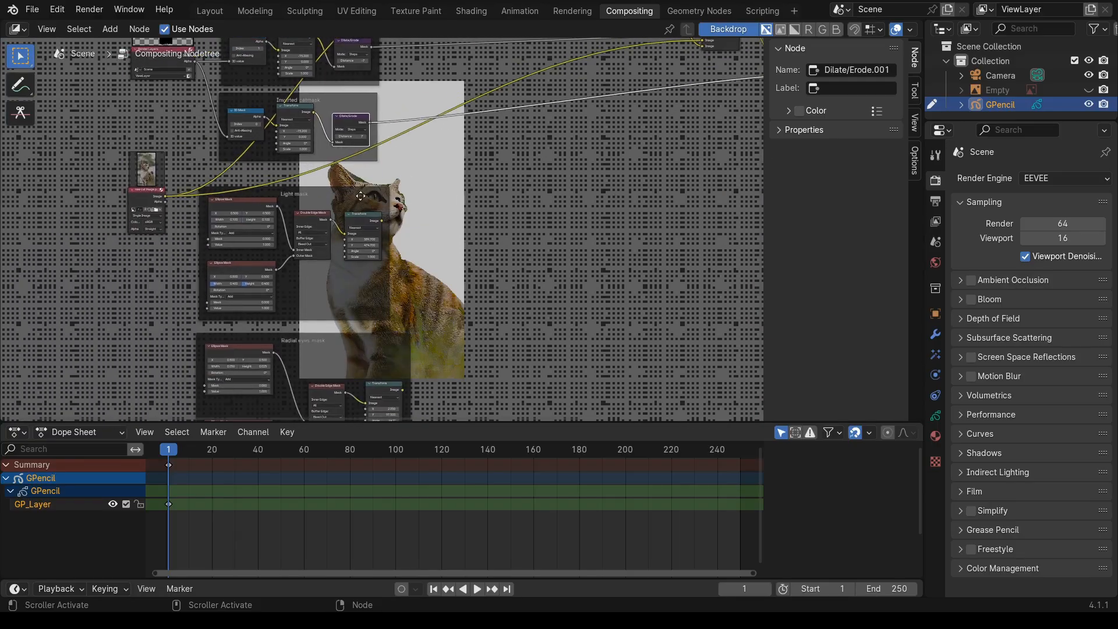
drag(164, 197, 610, 89)
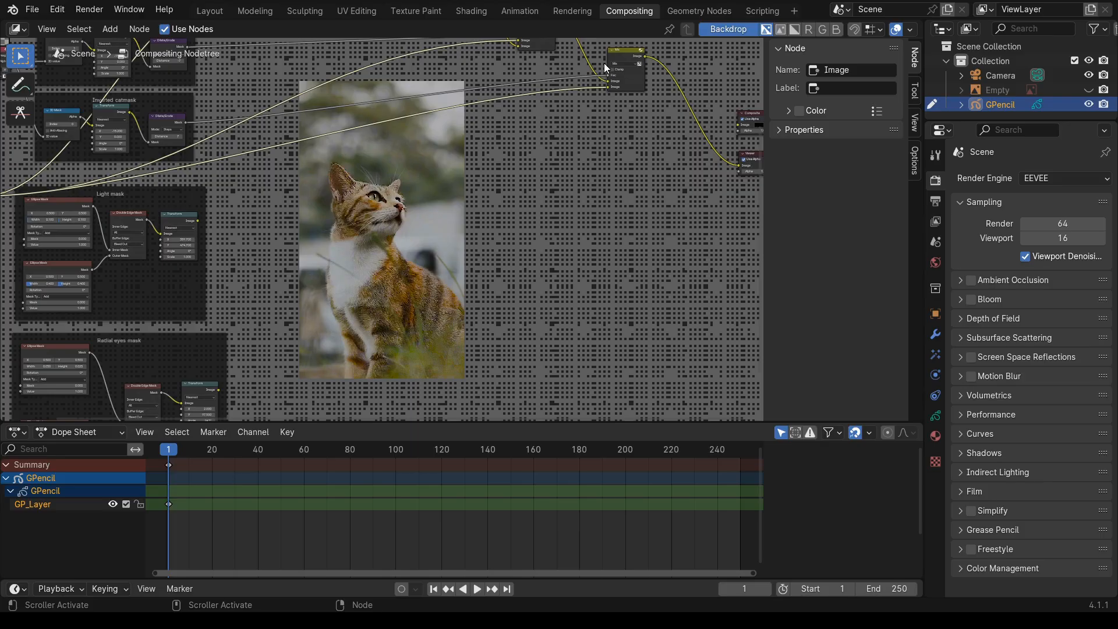
mouse_move(459, 210)
middle_down()
mouse_move(508, 238)
mouse_move(459, 214)
middle_up()
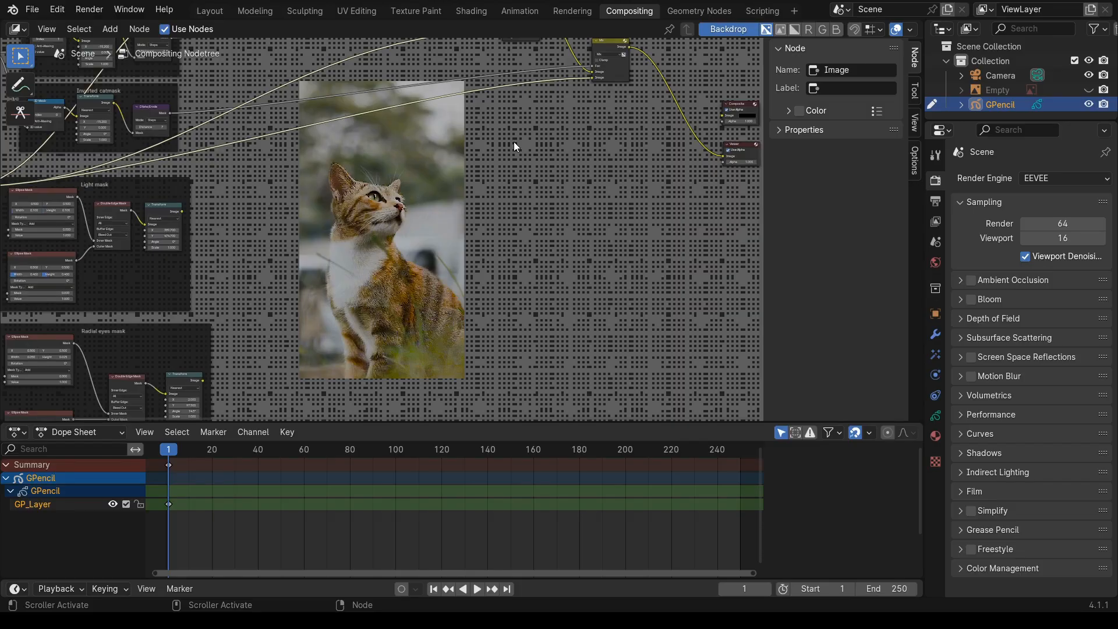
middle_drag(513, 141, 517, 156)
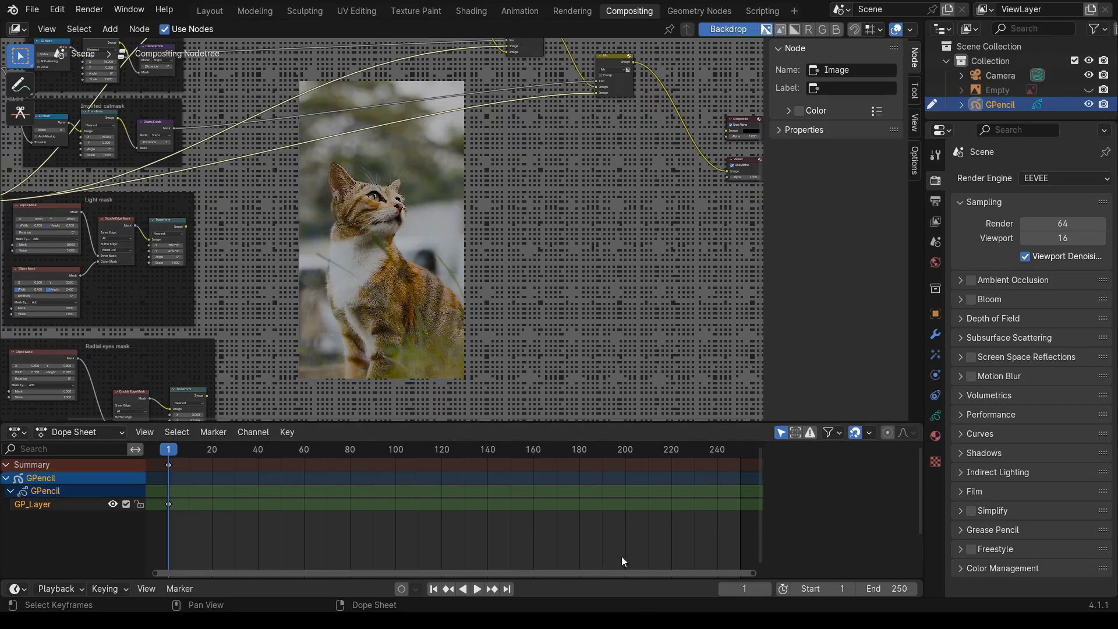
- Add a Color Correction node in the empty space beside the Light mask frame
middle_drag(197, 117, 266, 205)
click(111, 27)
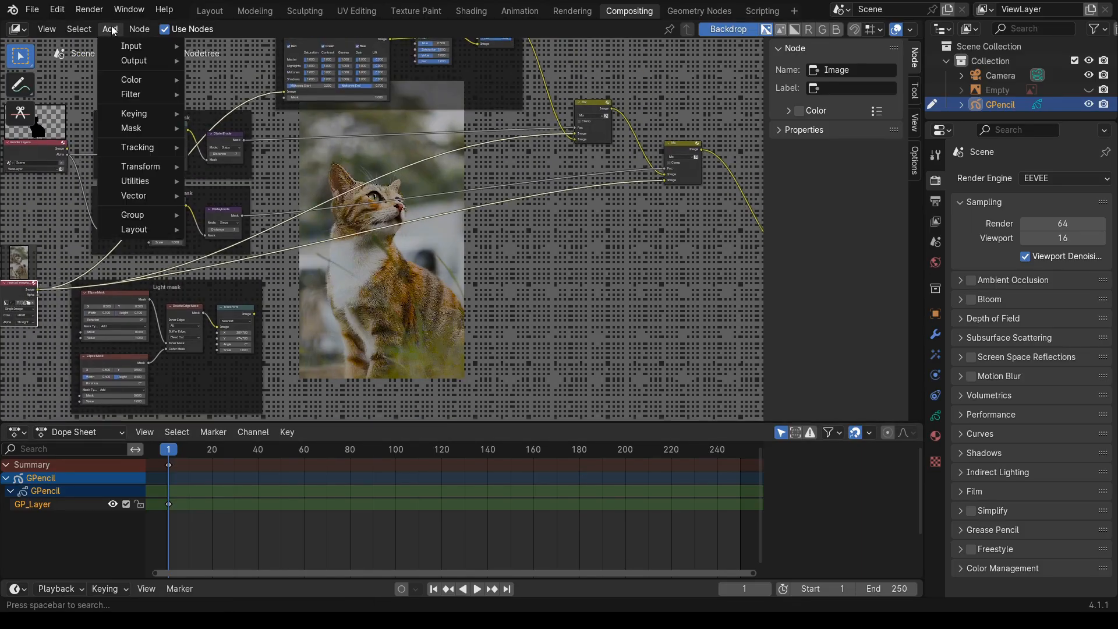
mouse_move(132, 84)
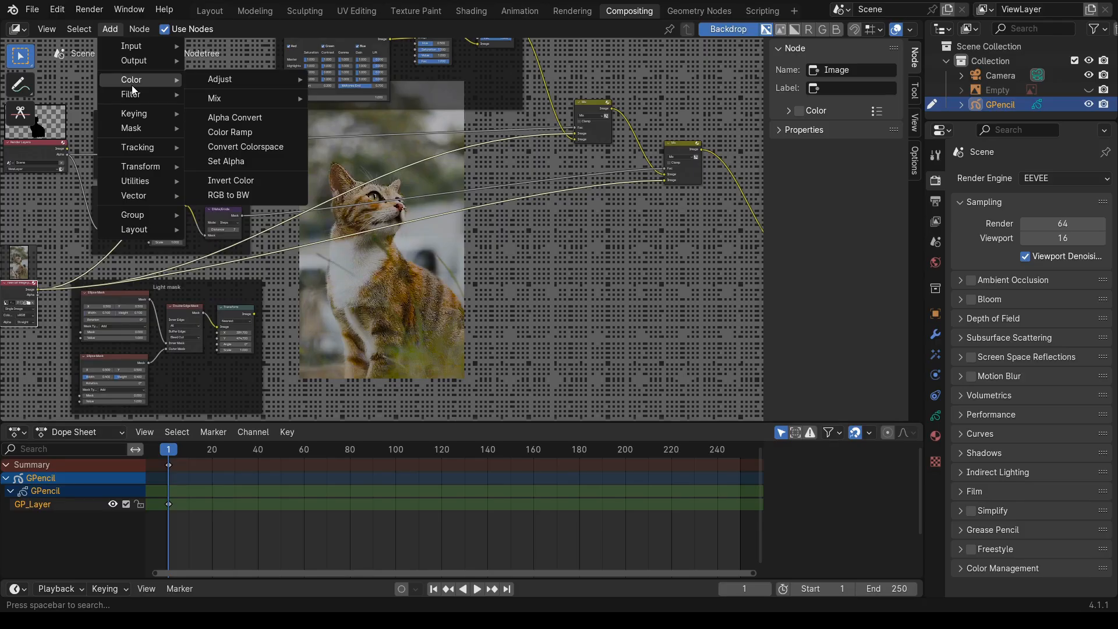
mouse_move(285, 81)
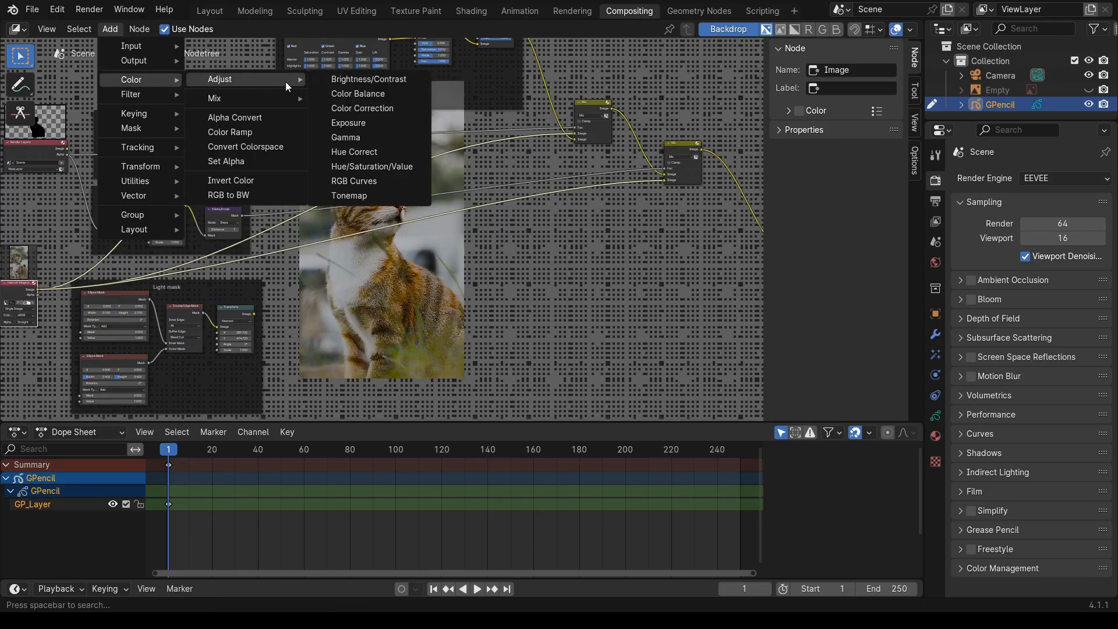
click(355, 108)
click(357, 276)
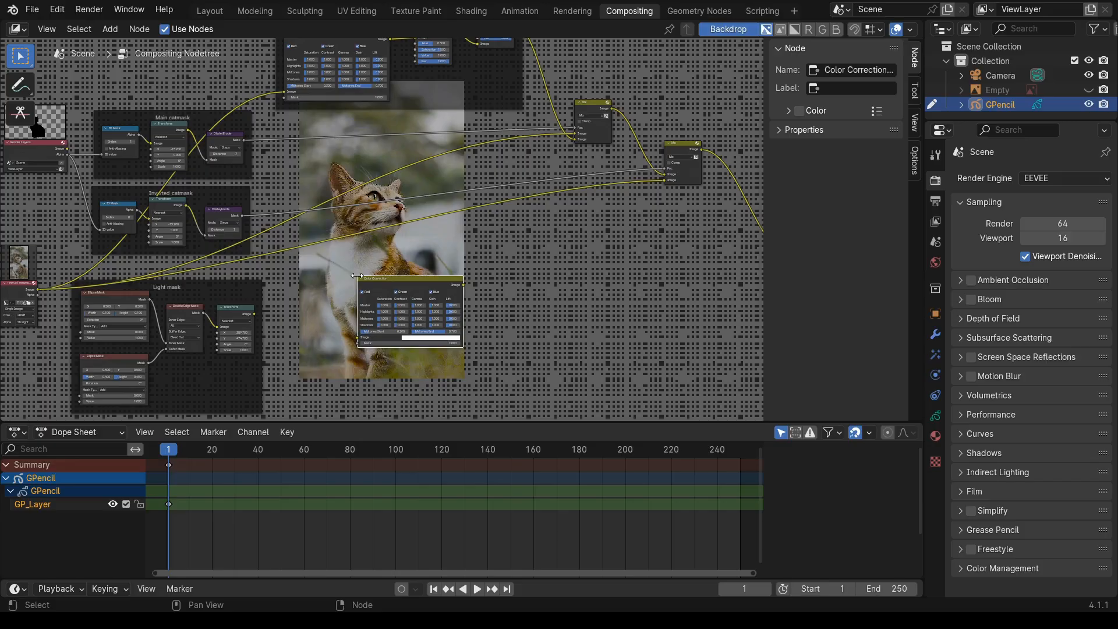
- Add a Hue/Saturation/Value node beside the new Color Correction node
click(110, 29)
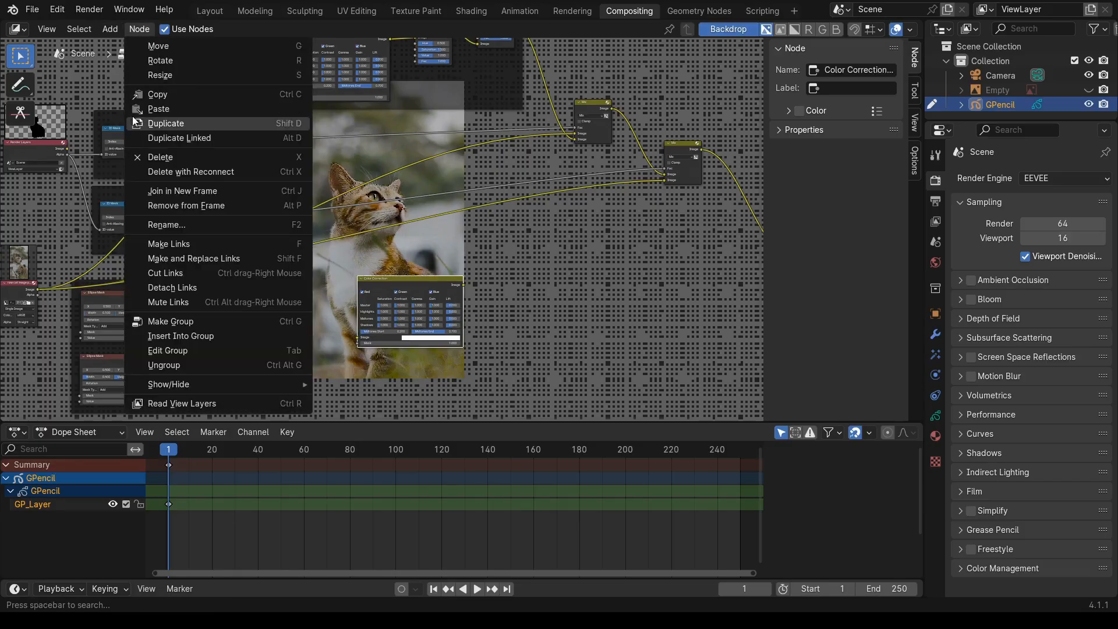
click(110, 29)
mouse_move(130, 78)
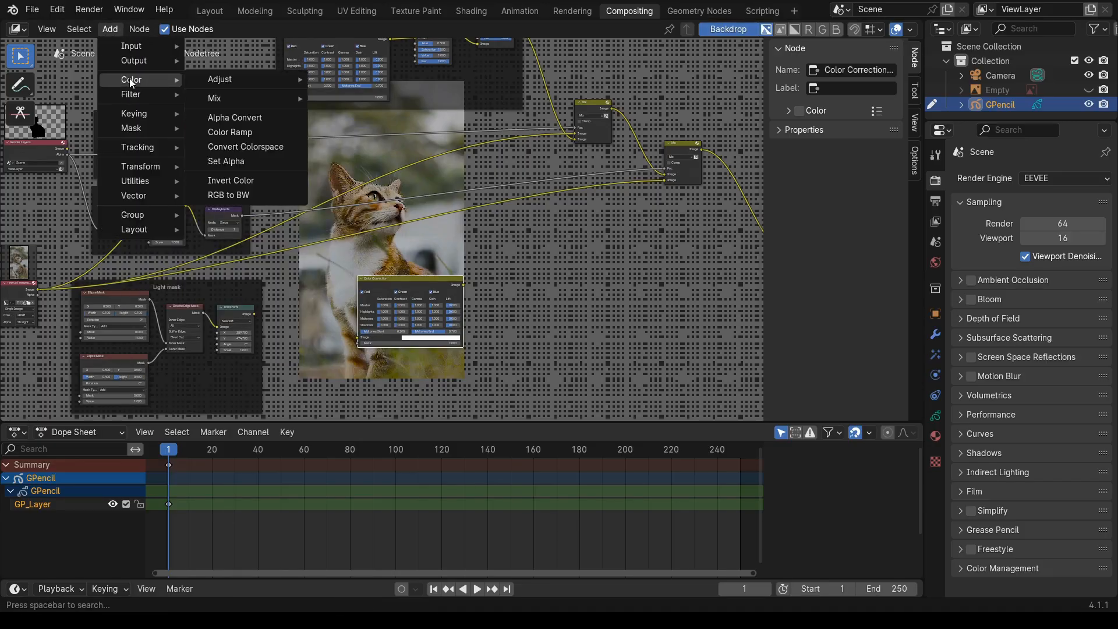
mouse_move(145, 116)
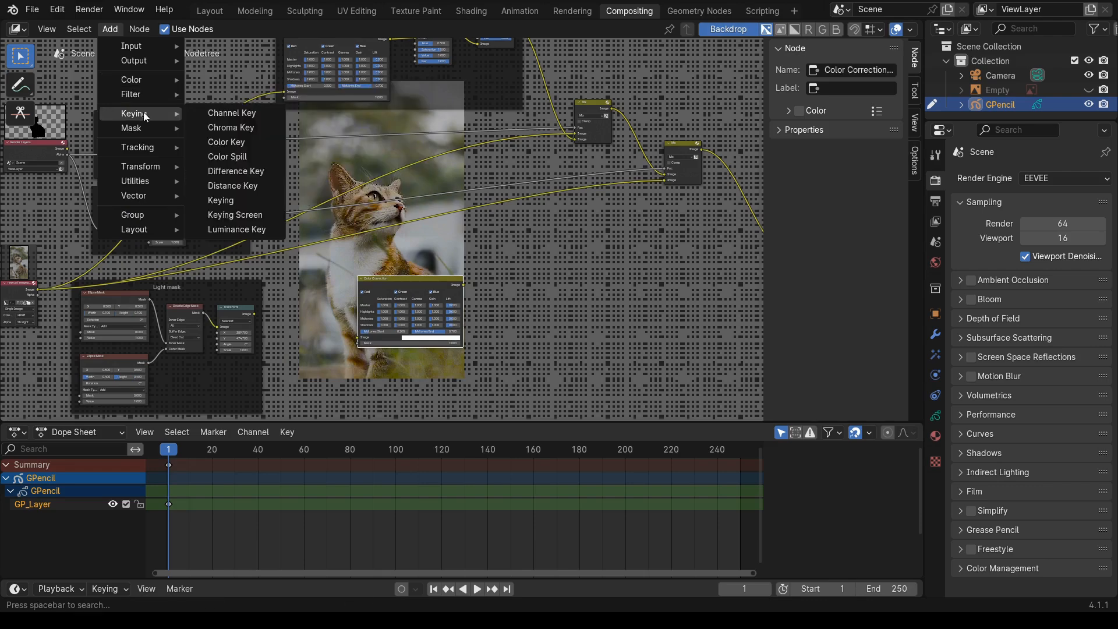
mouse_move(259, 99)
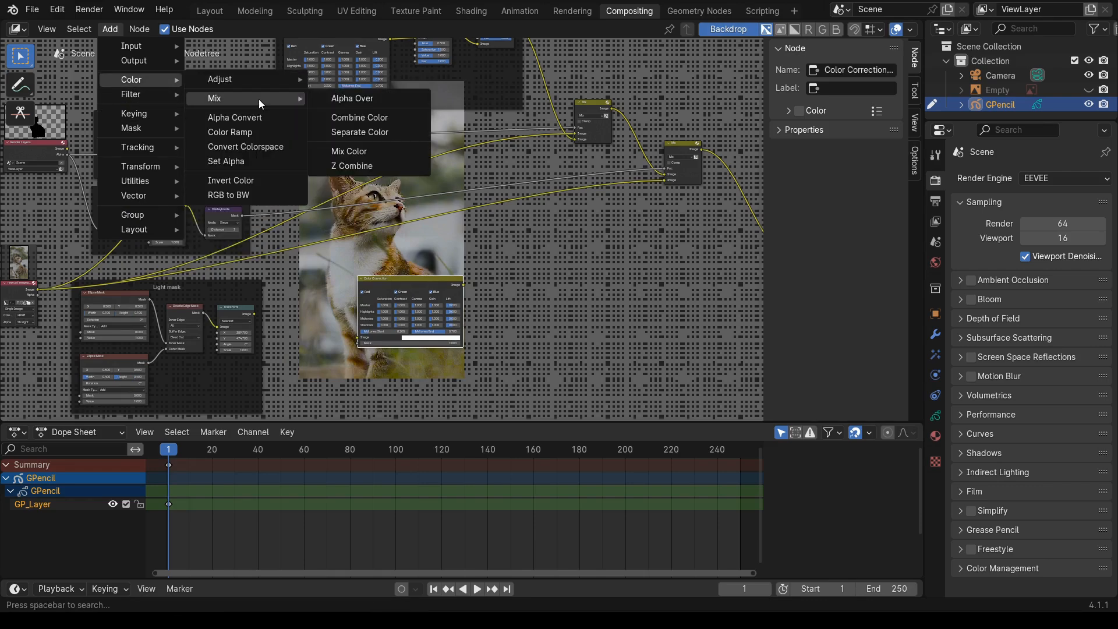
mouse_move(264, 79)
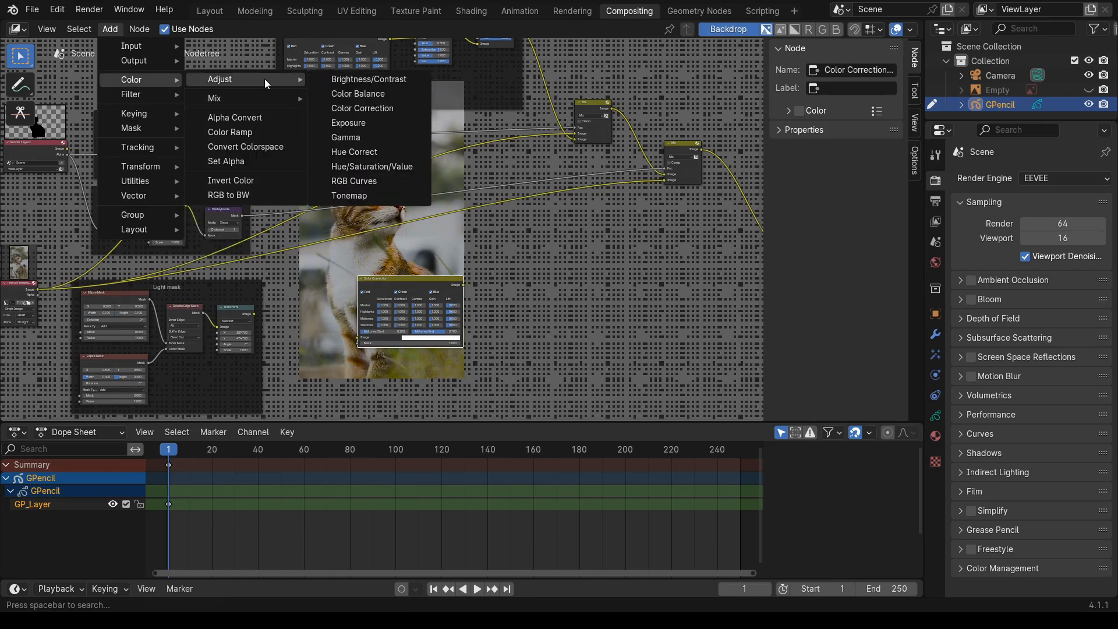
click(357, 168)
click(523, 296)
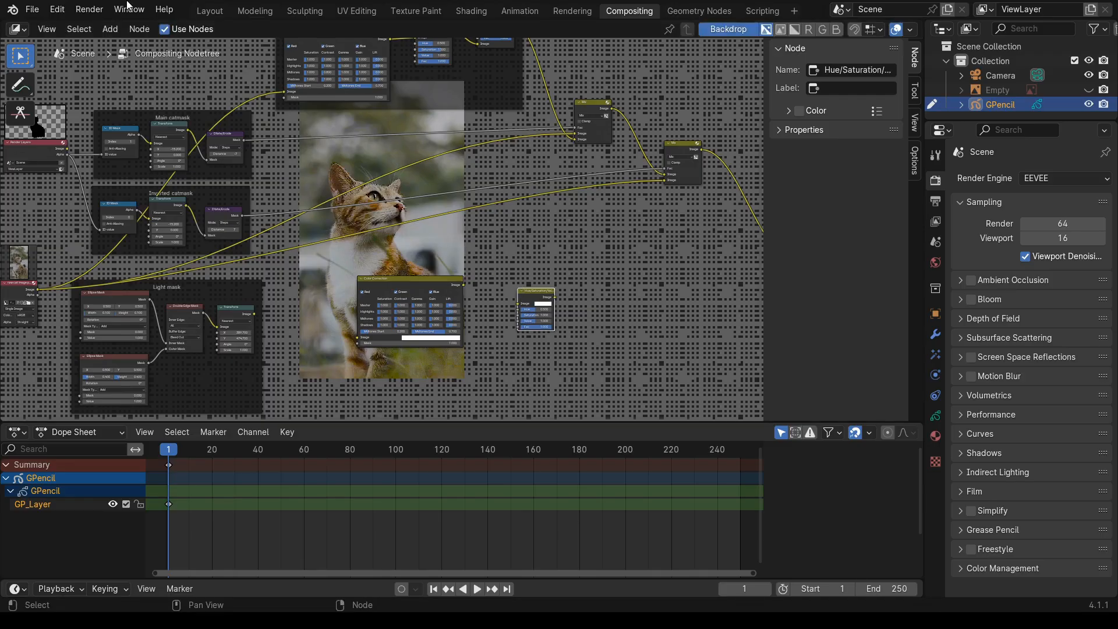
- Add a Filter node beside the unconnected Hue/Saturation/Value node
click(116, 31)
mouse_move(149, 96)
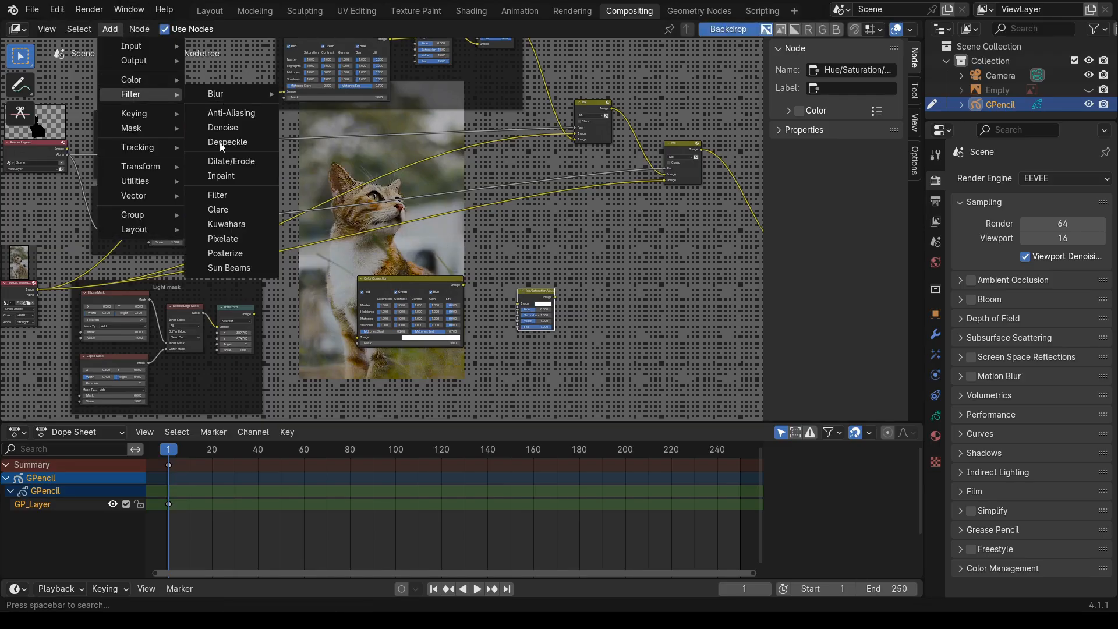
click(215, 196)
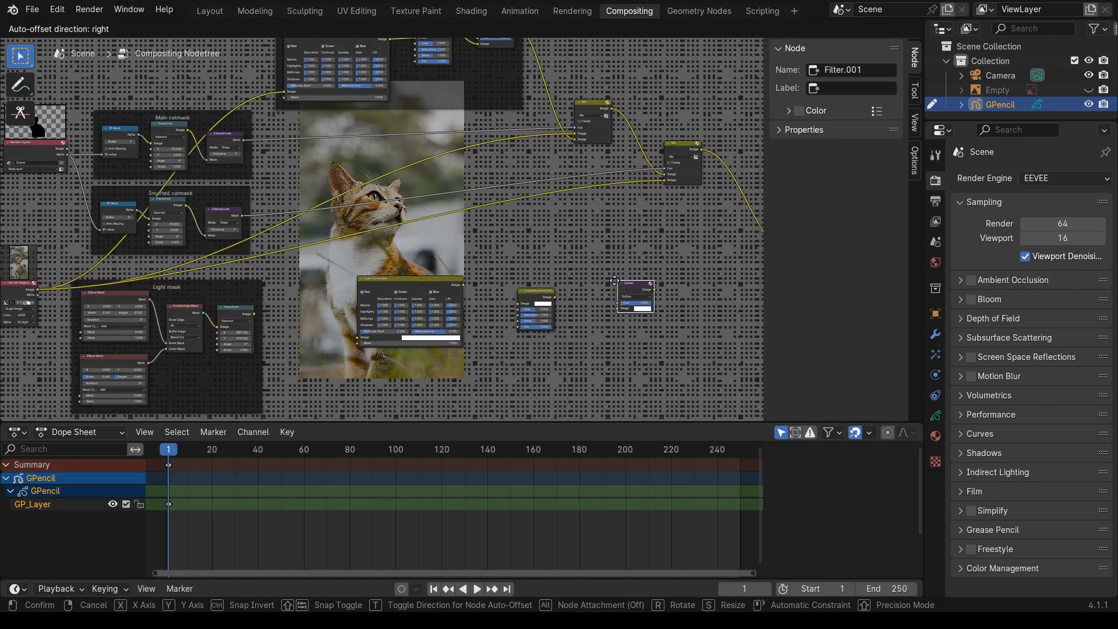
click(614, 281)
scroll(628, 351, up, 2)
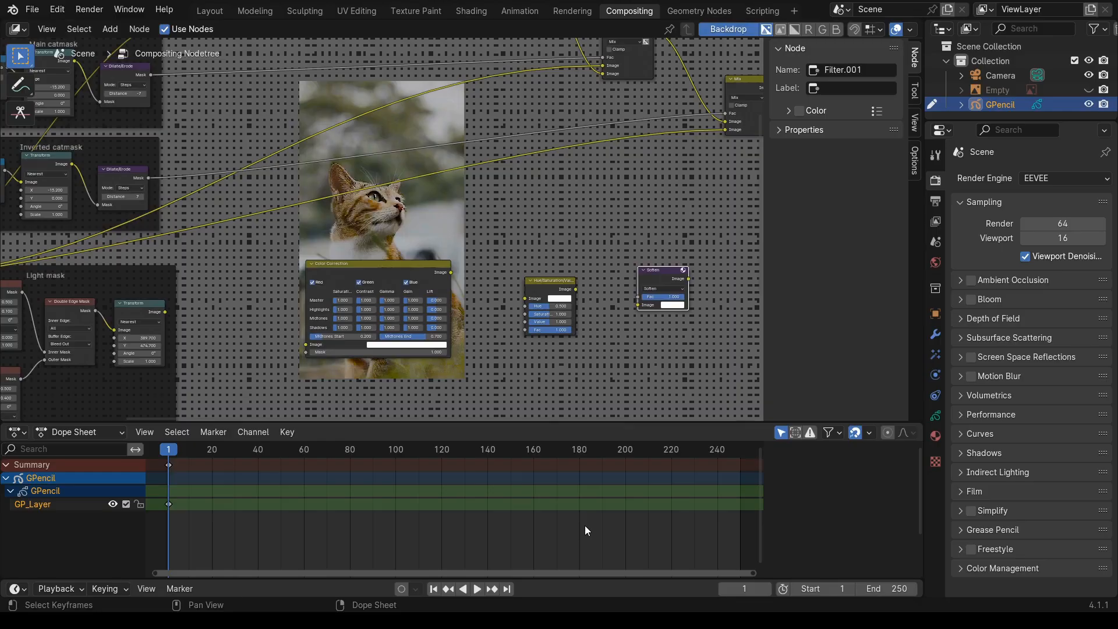
- Add an Exposure colour adjustment node beside the new Filter node
click(109, 27)
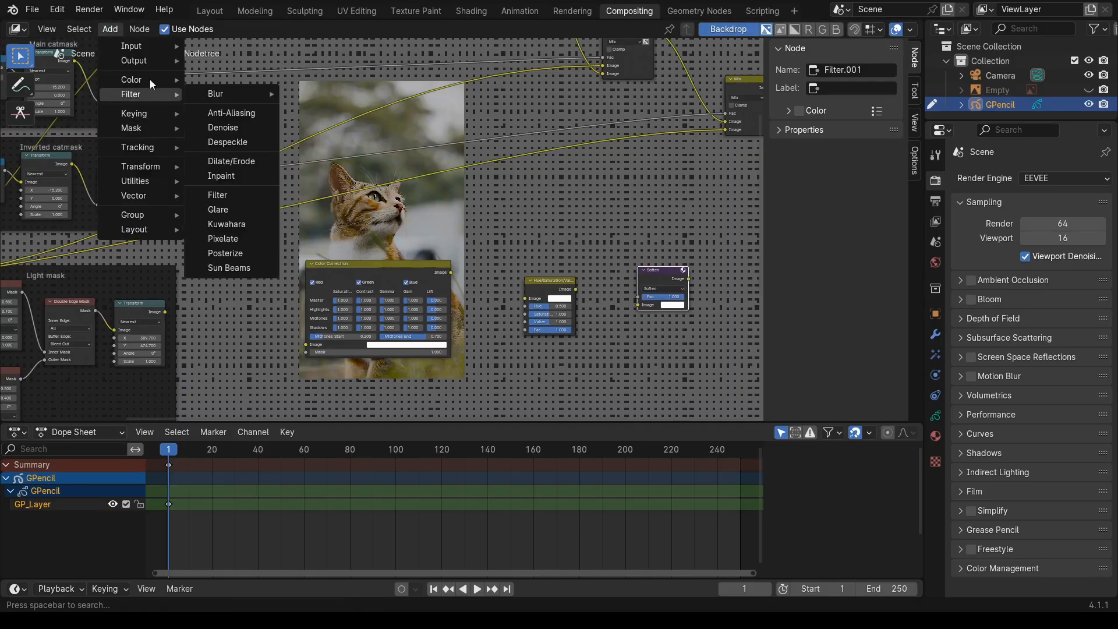
mouse_move(150, 74)
mouse_move(274, 78)
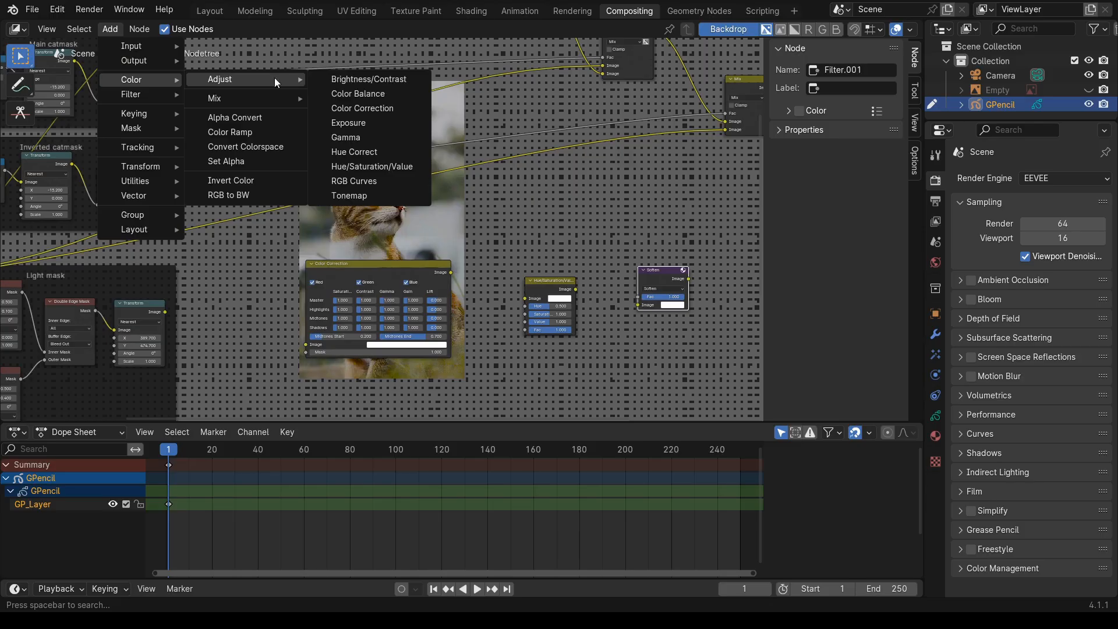
click(374, 124)
click(727, 256)
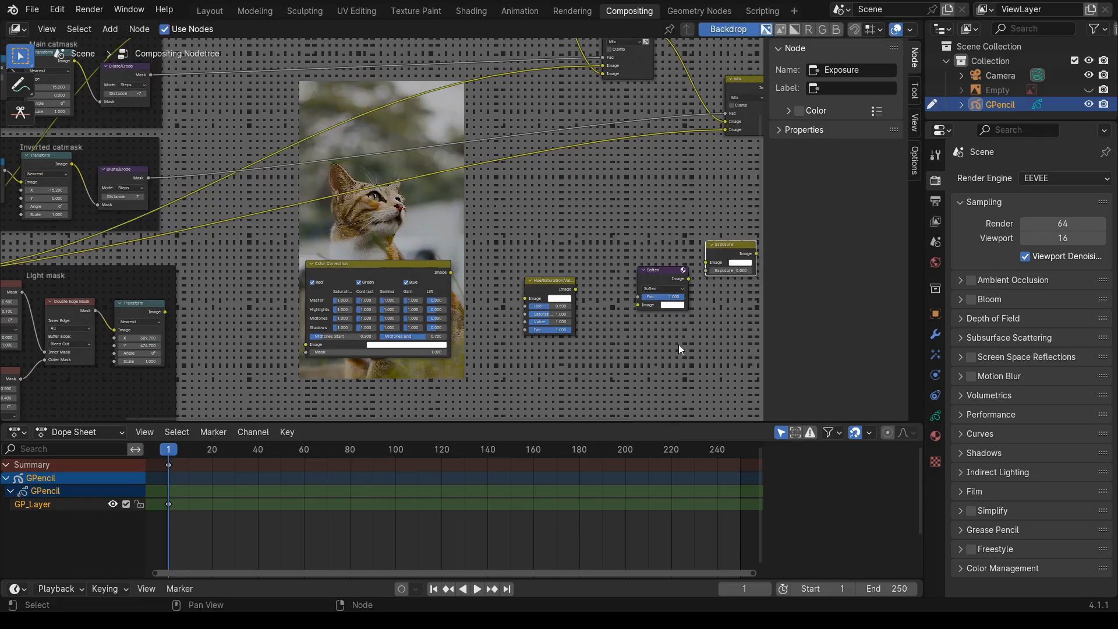
- Arrange the unconnected Color Correction, Hue/Saturation/Value, Filter and Exposure nodes in a row
middle_drag(669, 361, 567, 347)
drag(432, 261, 408, 266)
middle_drag(454, 366, 483, 314)
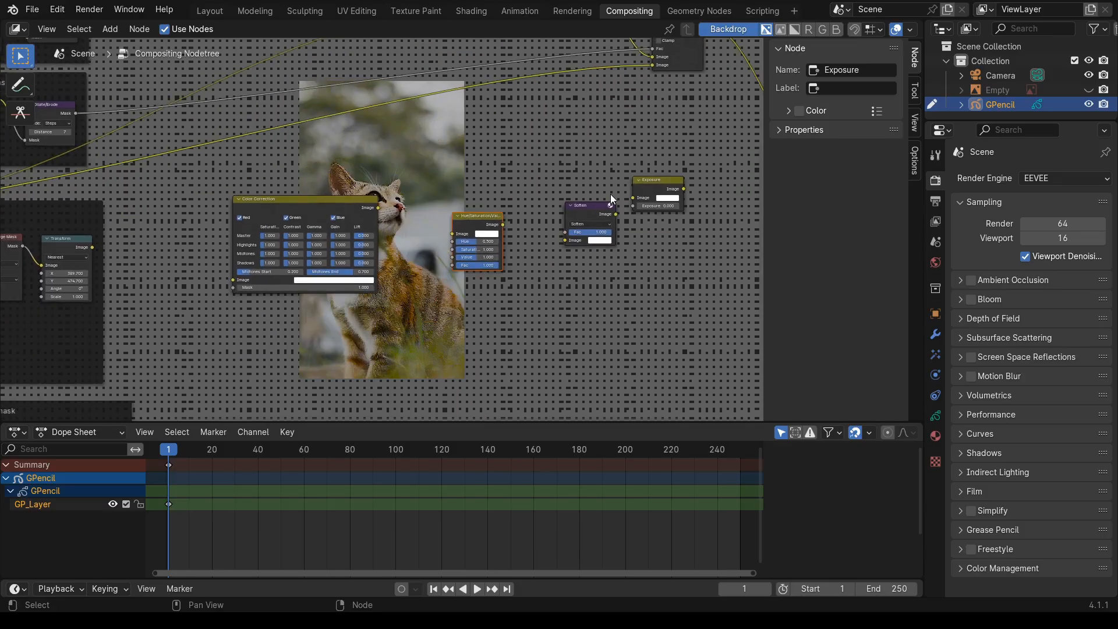
click(587, 207)
drag(588, 207, 557, 207)
drag(646, 189, 639, 222)
drag(564, 210, 565, 223)
scroll(581, 337, up, 1)
middle_drag(582, 338, 557, 339)
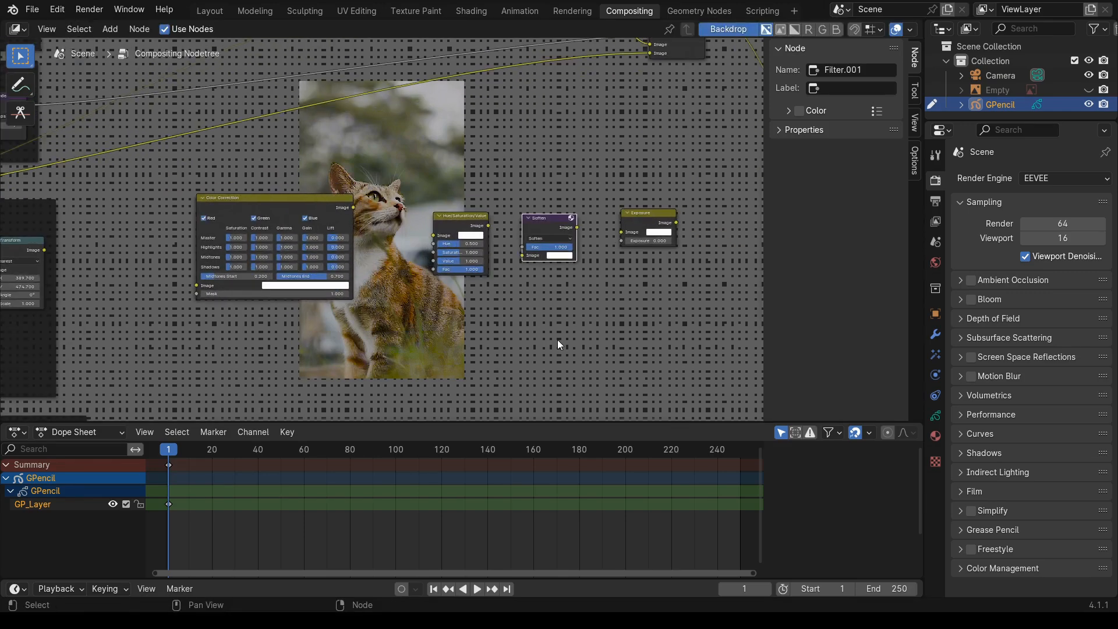
- Insert the Exposure node into the image link that feeds the second Mix node's lower Image input
middle_drag(557, 340, 572, 361)
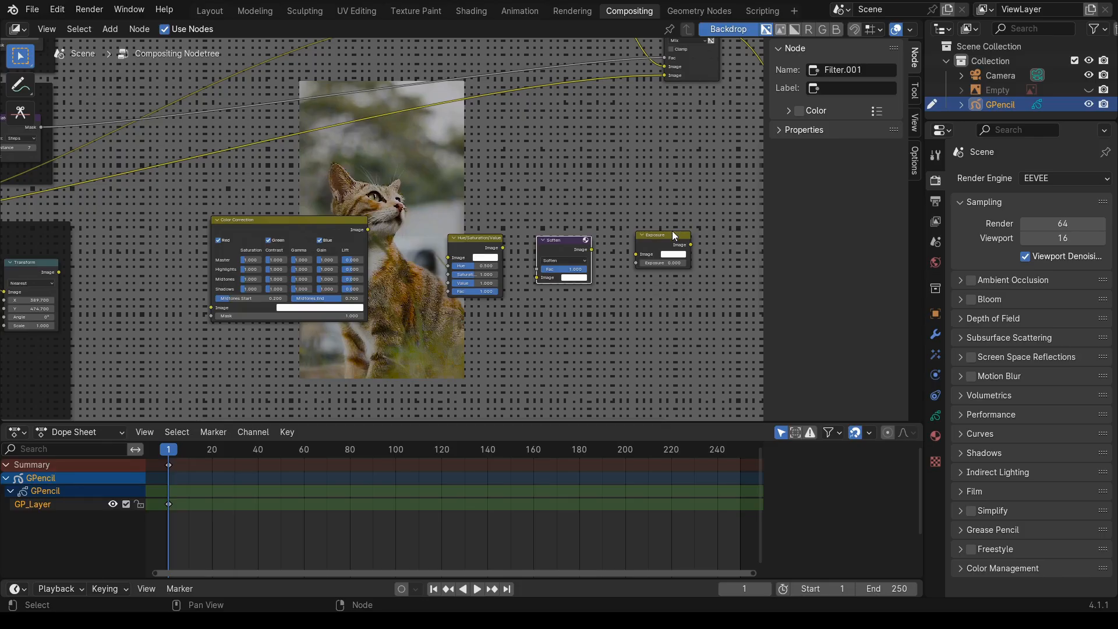
drag(672, 235, 578, 73)
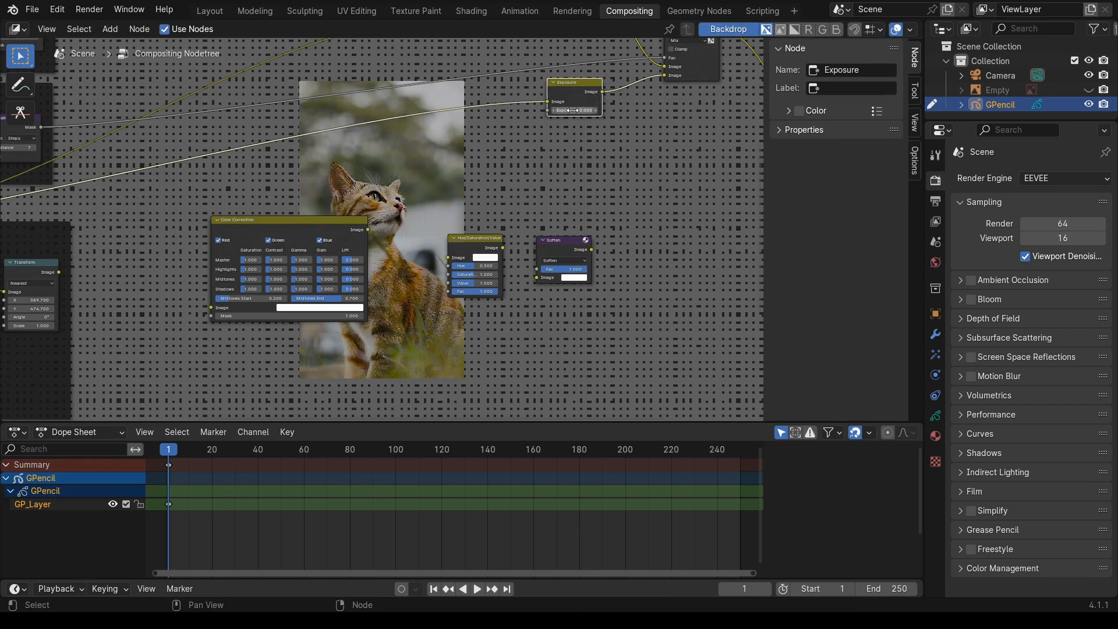
- Test the Exposure node with an exposure of 10 and lower strengths, and reset it to 0
click(571, 112)
text(10)
key(Return)
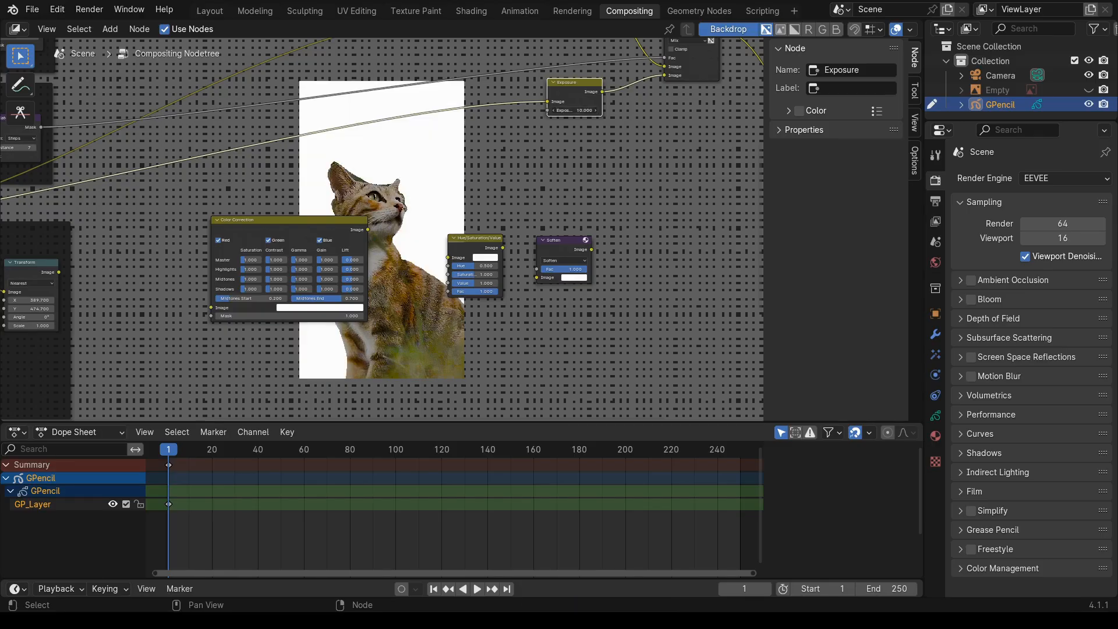
mouse_move(571, 111)
mouse_down()
mouse_move(423, 111)
mouse_move(566, 111)
mouse_up()
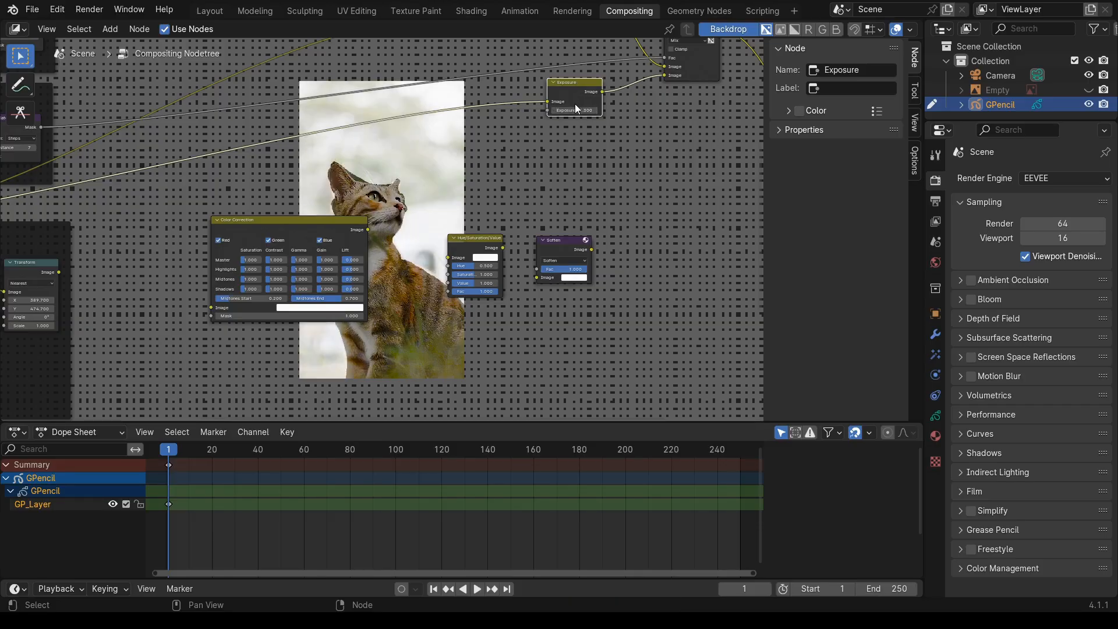
click(575, 108)
text(0)
key(Return)
scroll(532, 202, up, 1)
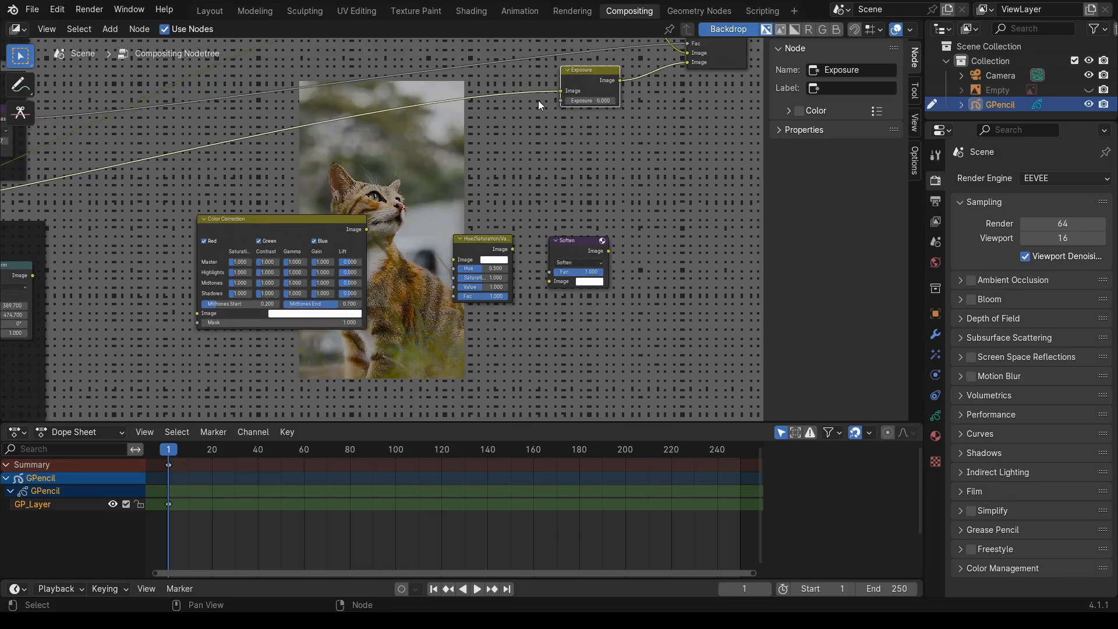
- Insert the Color Correction, Hue/Saturation/Value and Filter nodes, in that order, into the link before the Exposure node
middle_drag(538, 105, 523, 78)
mouse_move(555, 211)
mouse_down()
mouse_move(493, 61)
mouse_move(489, 100)
mouse_move(563, 213)
mouse_up()
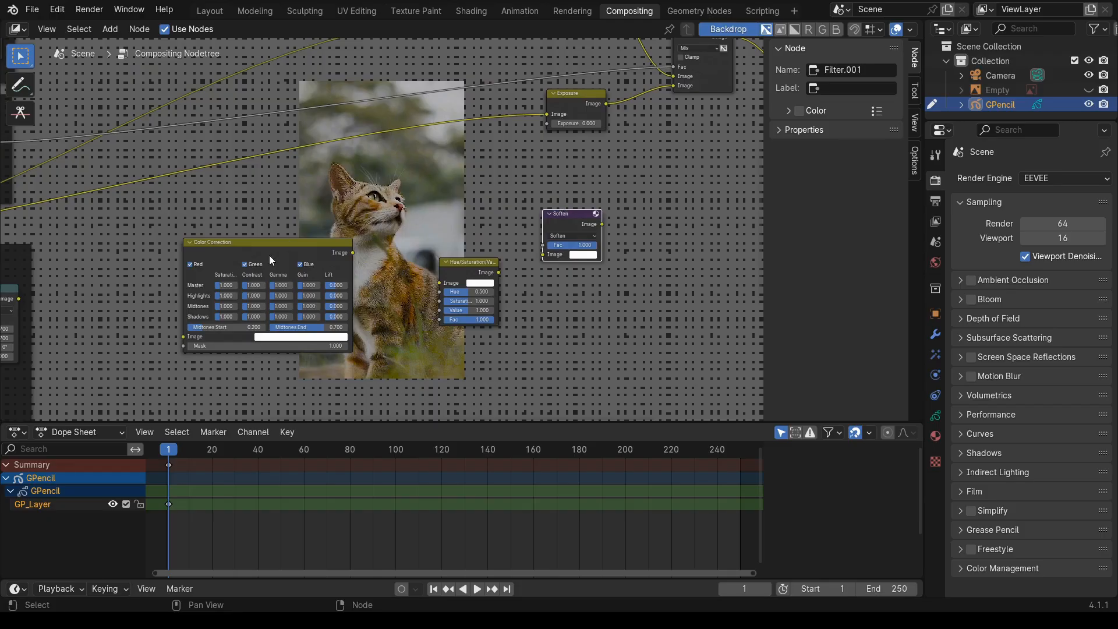
drag(269, 260, 177, 182)
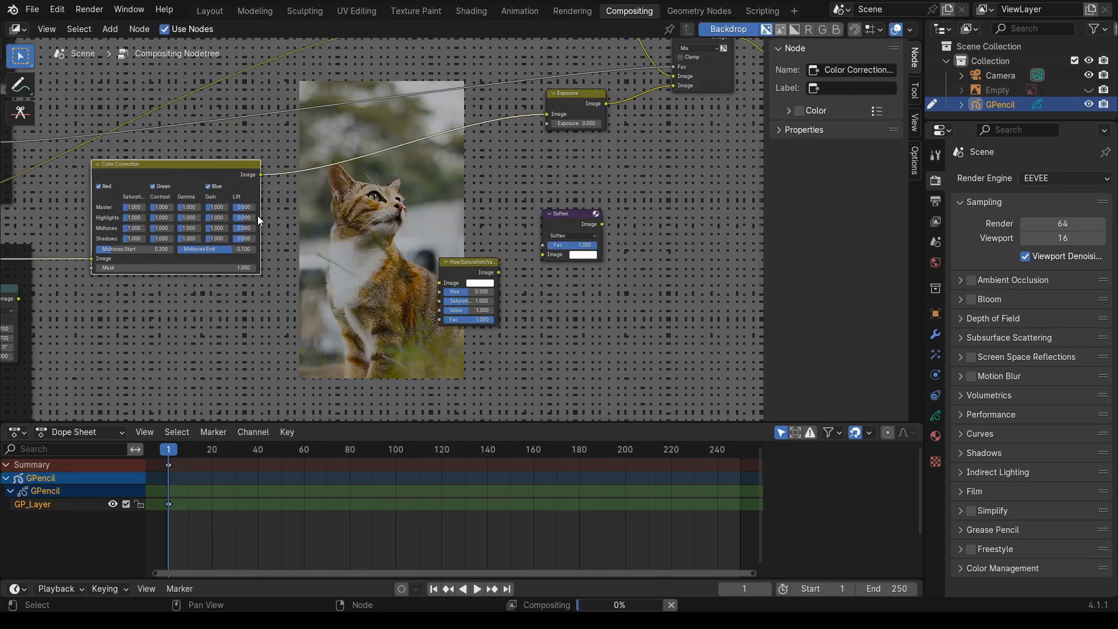
drag(461, 262, 326, 155)
drag(559, 221, 446, 143)
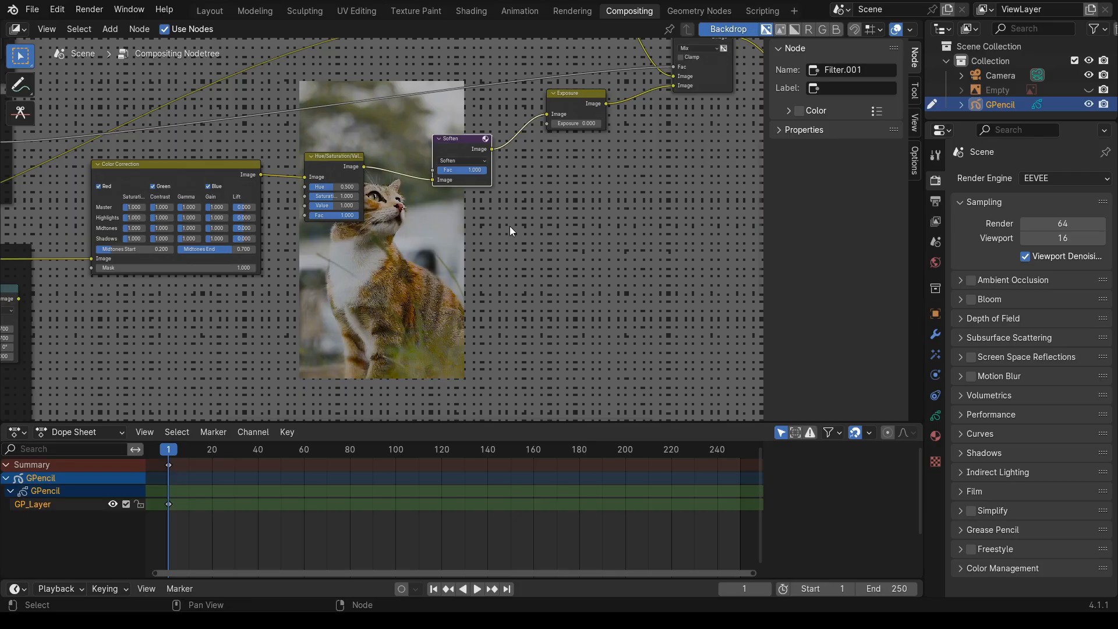
- Set the filter type of the newly connected Filter node to Diamond Sharpen
click(455, 160)
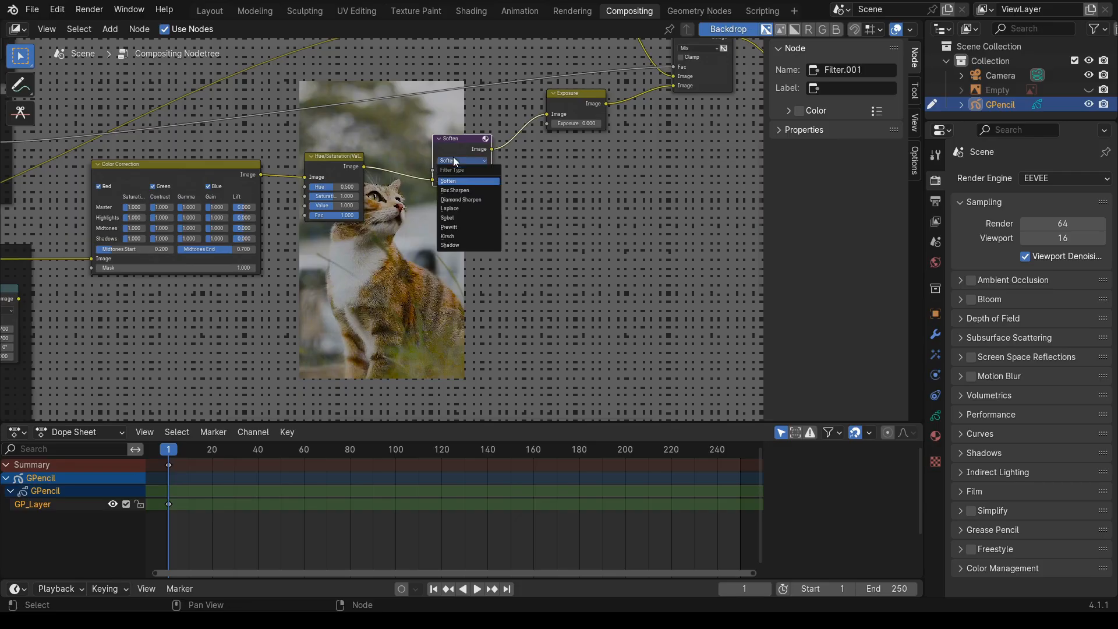
click(467, 199)
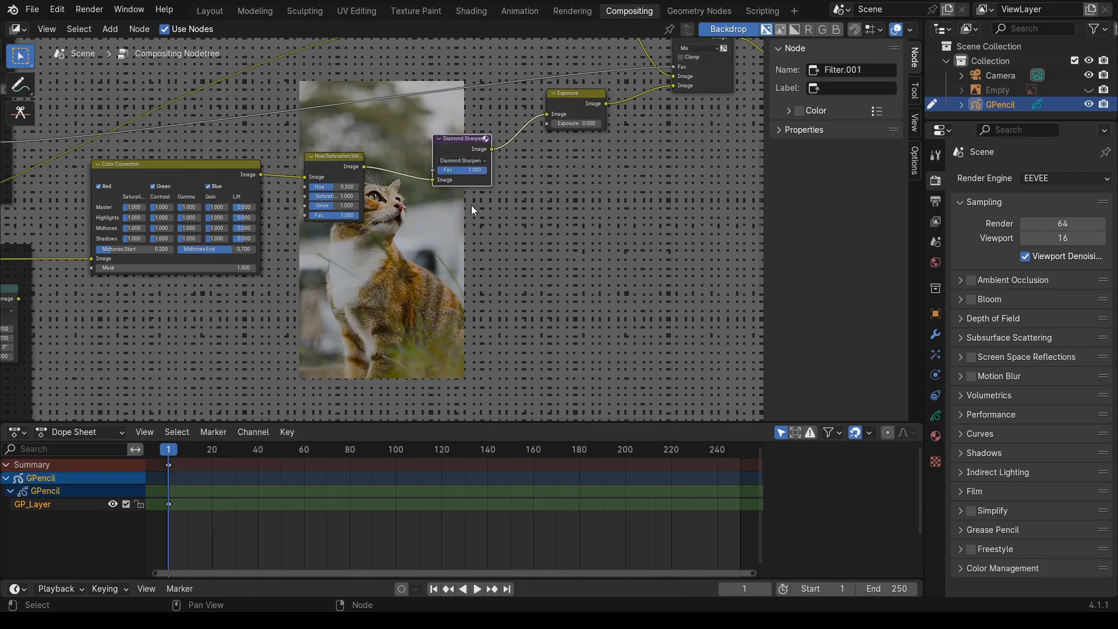
scroll(418, 240, up, 4)
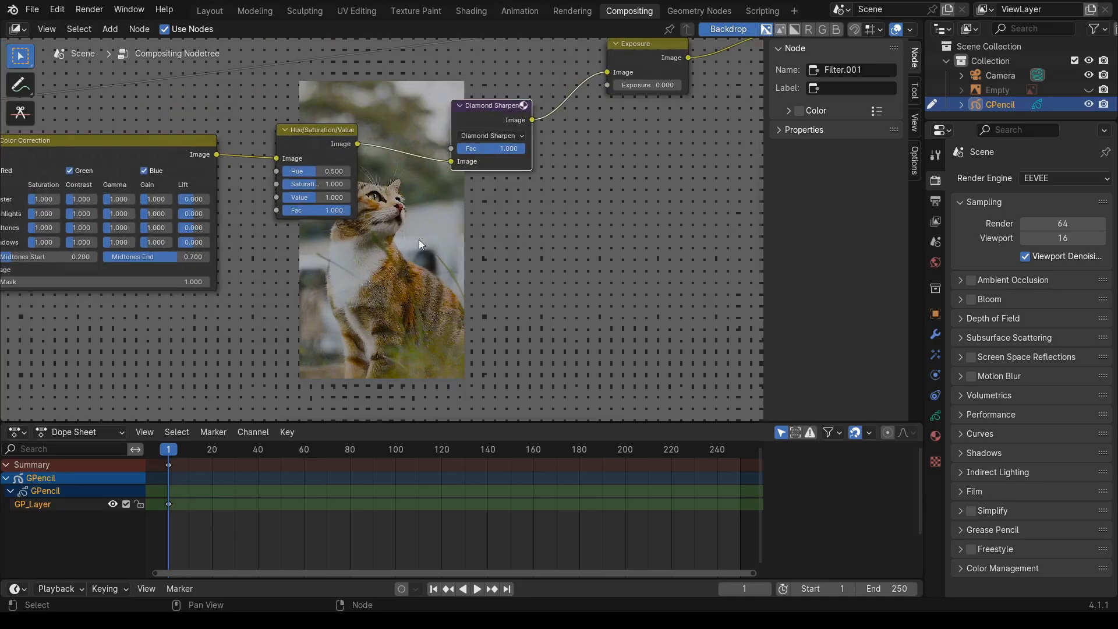
- Try the Soften type on the Filter node for comparison, and switch it back to Diamond Sharpen
scroll(445, 240, down, 3)
click(506, 138)
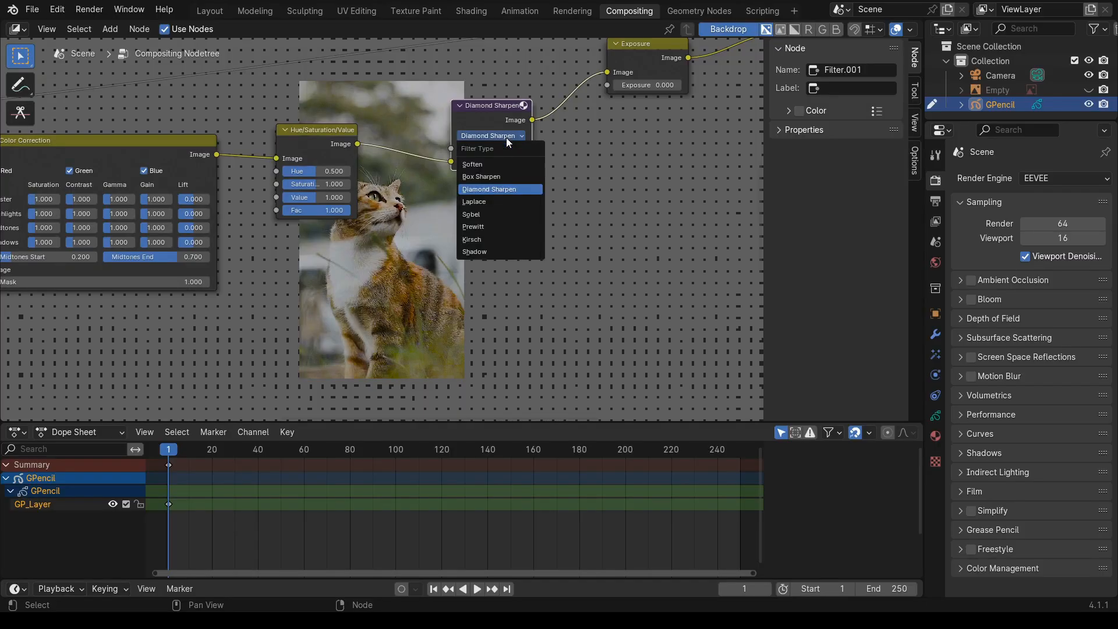
click(494, 161)
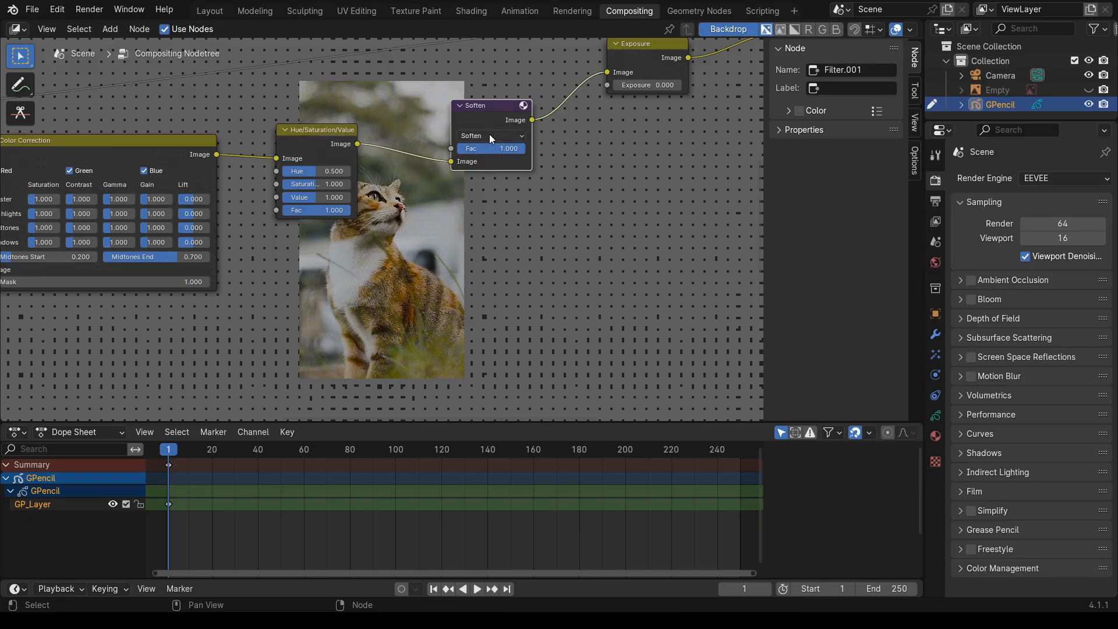
click(489, 135)
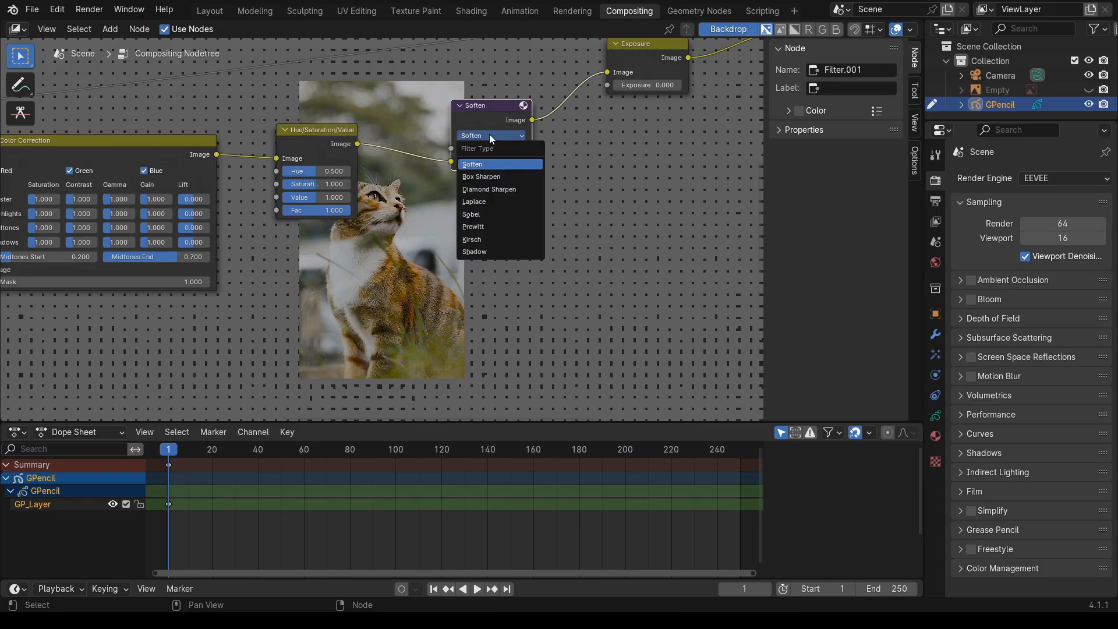
click(489, 191)
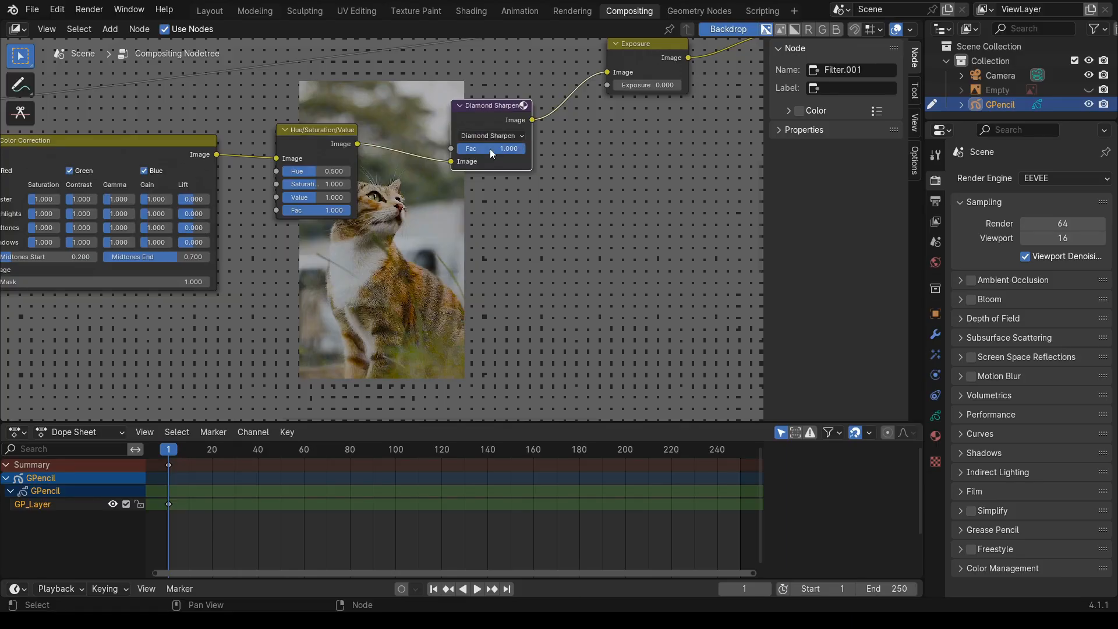
- Set the Diamond Sharpen node's Fac to 0.5
text(0.5)
key(Return)
scroll(516, 156, down, 3)
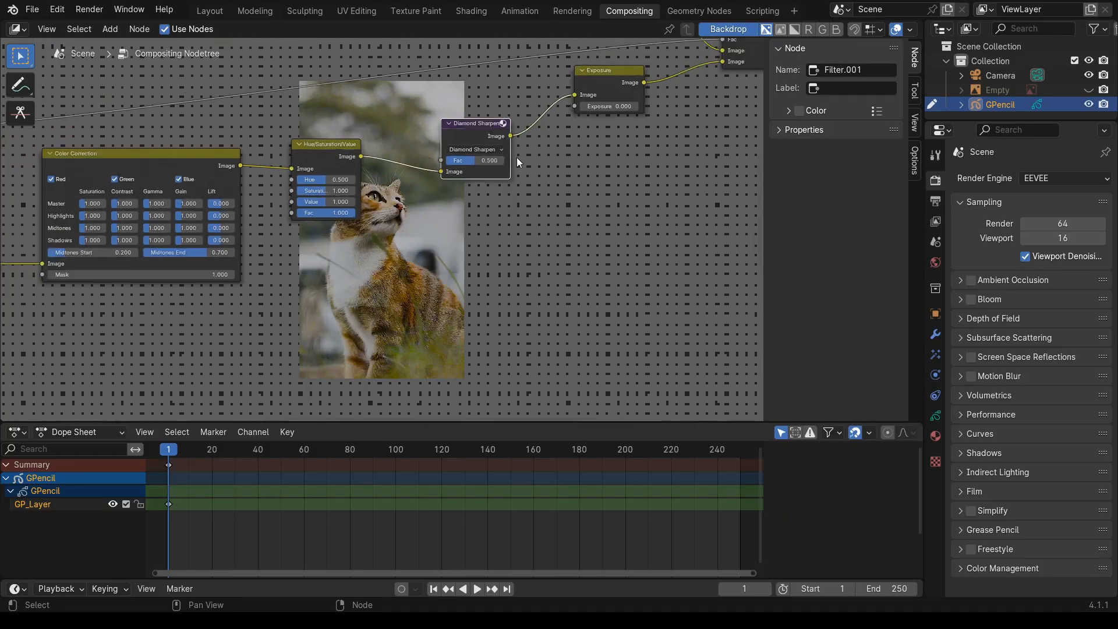
- Examine the Cat mask effect frame and how both effect branches feed the Mix nodes
middle_drag(519, 218, 528, 83)
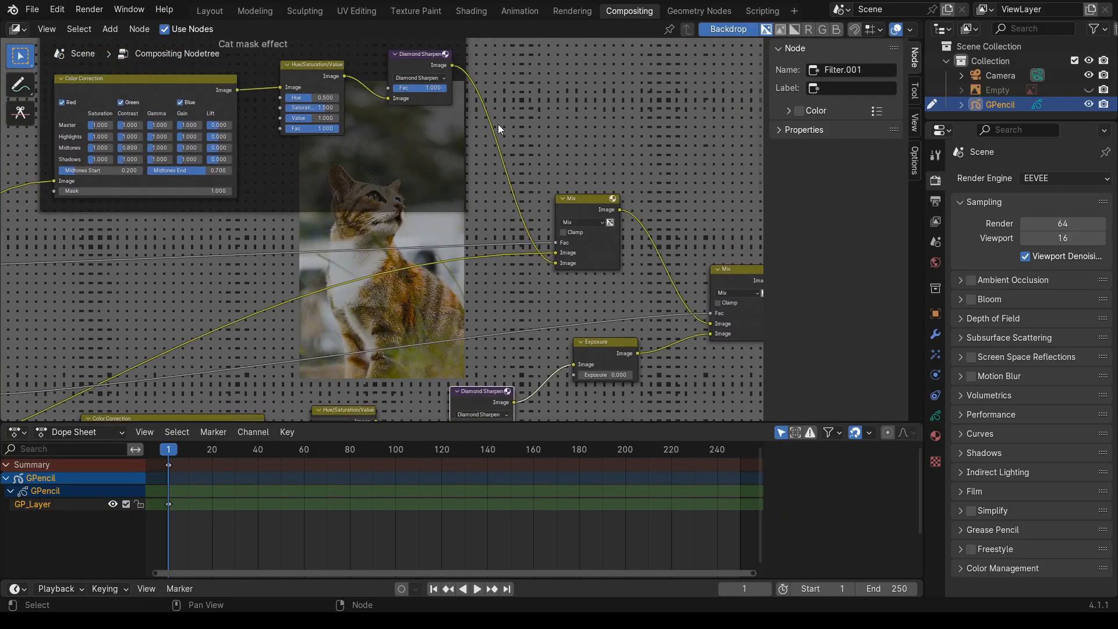
middle_drag(526, 266, 503, 211)
scroll(498, 152, down, 5)
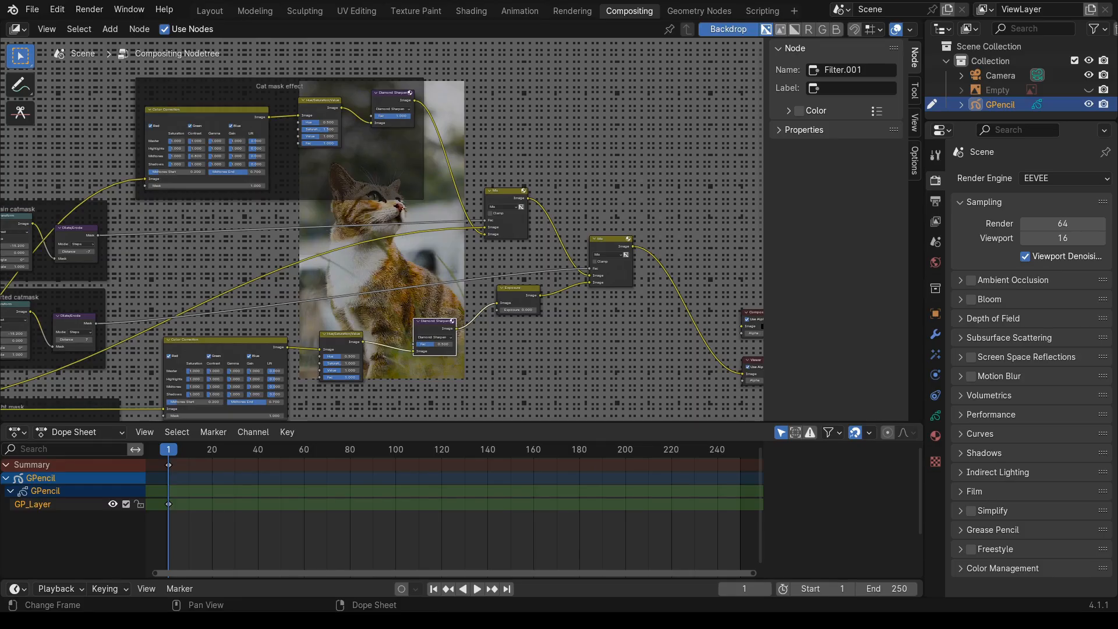
middle_drag(517, 396, 589, 68)
scroll(478, 341, up, 3)
scroll(477, 340, up, 1)
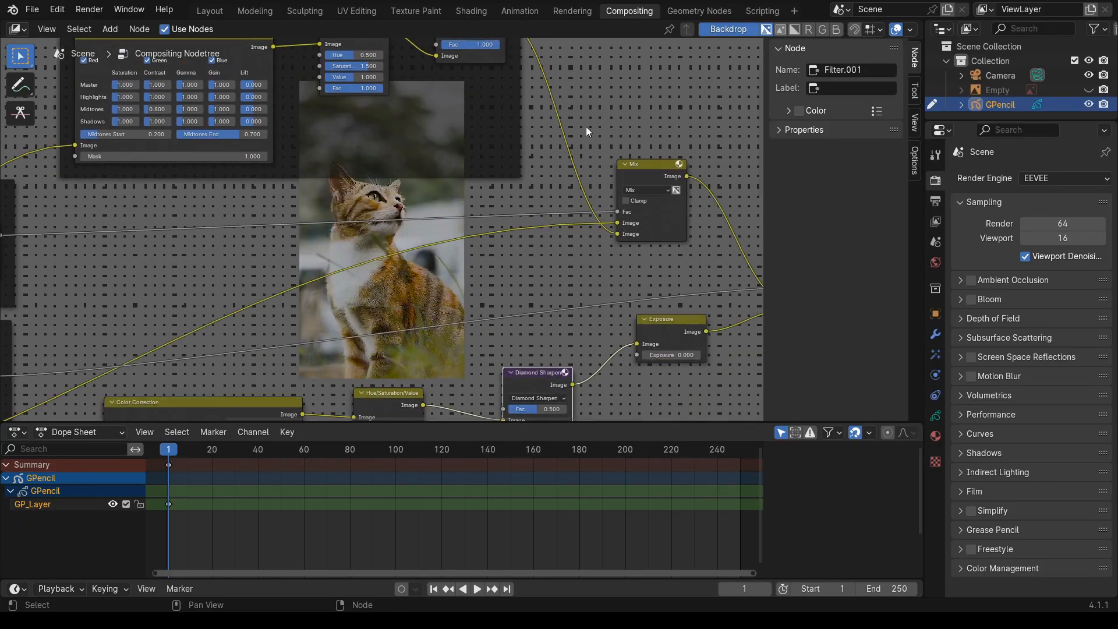
middle_drag(586, 127, 571, 96)
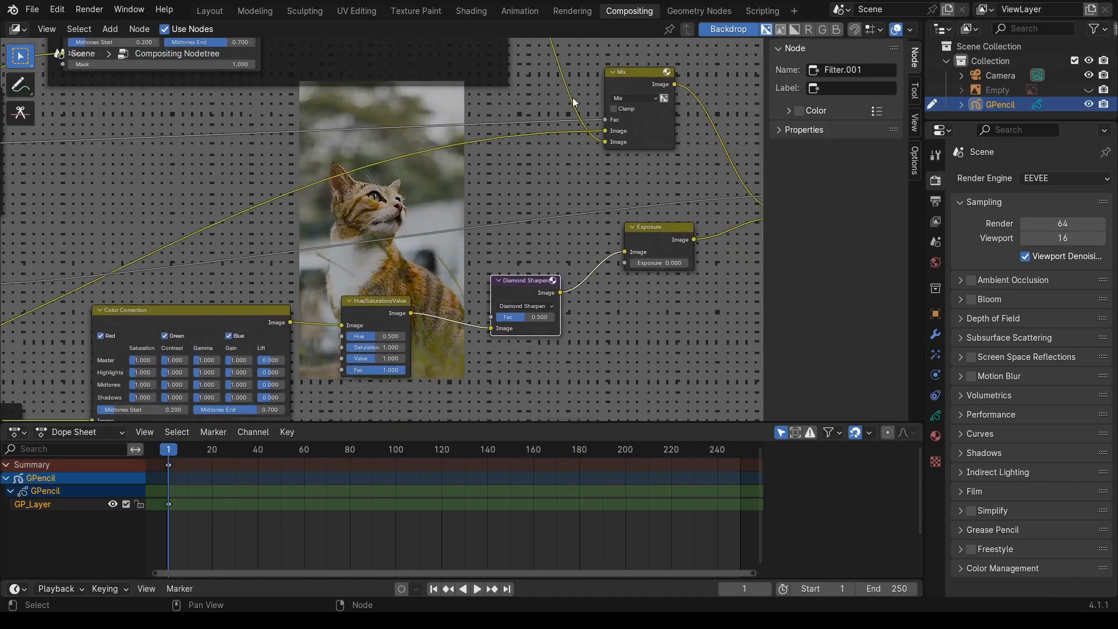
- Try the Box Sharpen type on the Filter node before Exposure, and return it to Diamond Sharpen
click(543, 301)
click(539, 340)
click(510, 307)
click(521, 343)
click(529, 305)
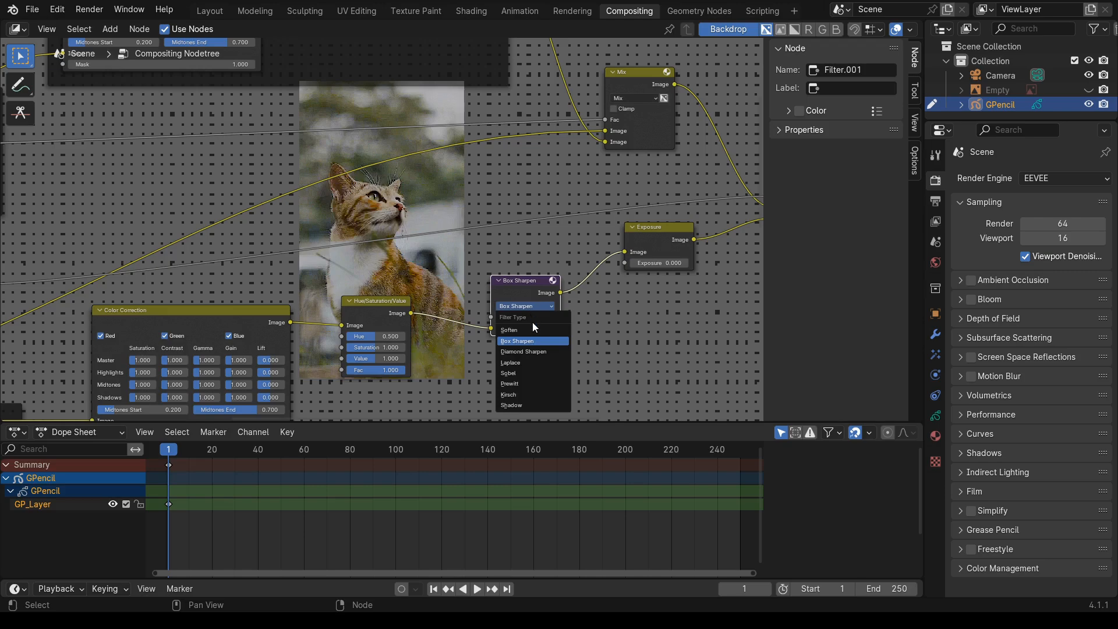
click(530, 348)
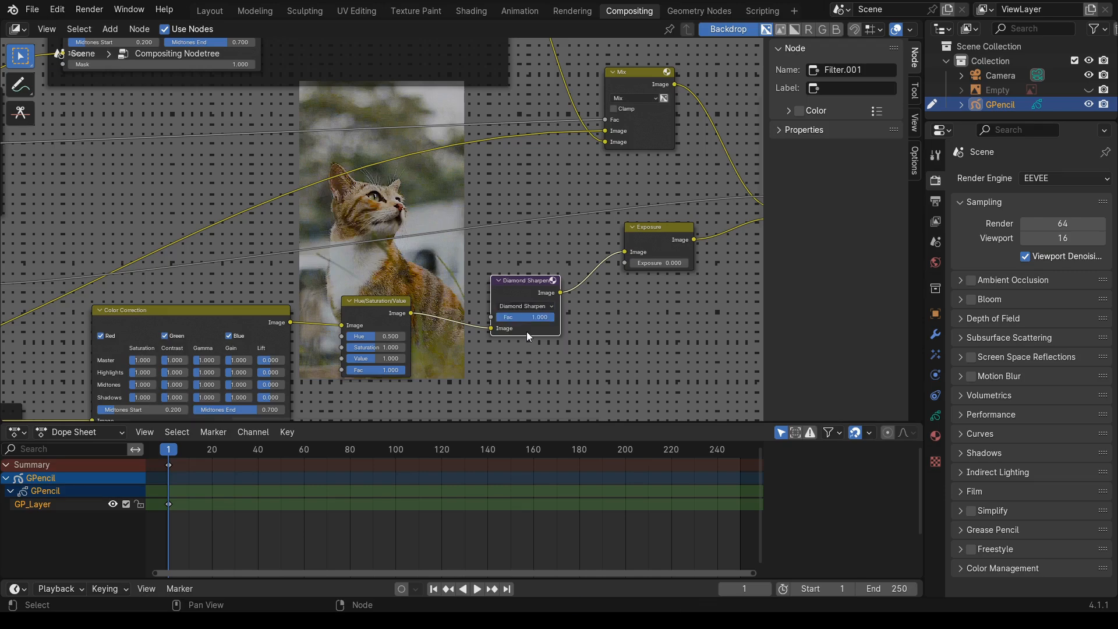
- Set the sharpening strength (Fac) of the Filter node before Exposure to 0.5
click(532, 317)
text(0.5)
key(Return)
scroll(491, 254, up, 2)
mouse_move(491, 254)
middle_down()
mouse_move(498, 93)
mouse_move(482, 244)
middle_up()
scroll(482, 245, down, 1)
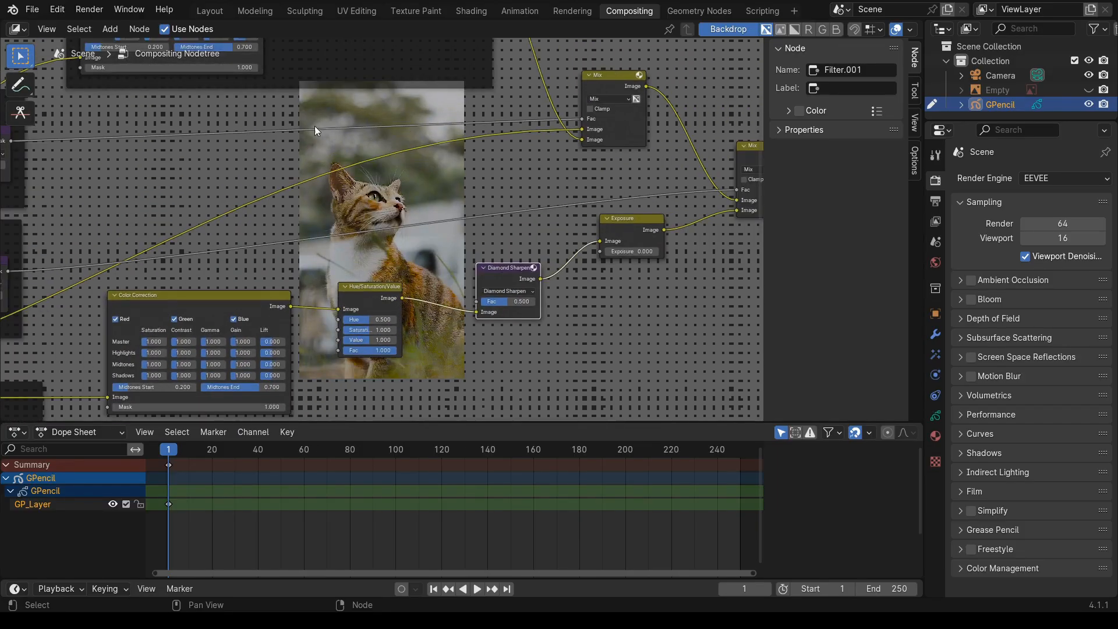
- Move the lower branch's Color Correction node closer to its Hue/Saturation/Value node, and shift the latter slightly down
scroll(401, 233, up, 2)
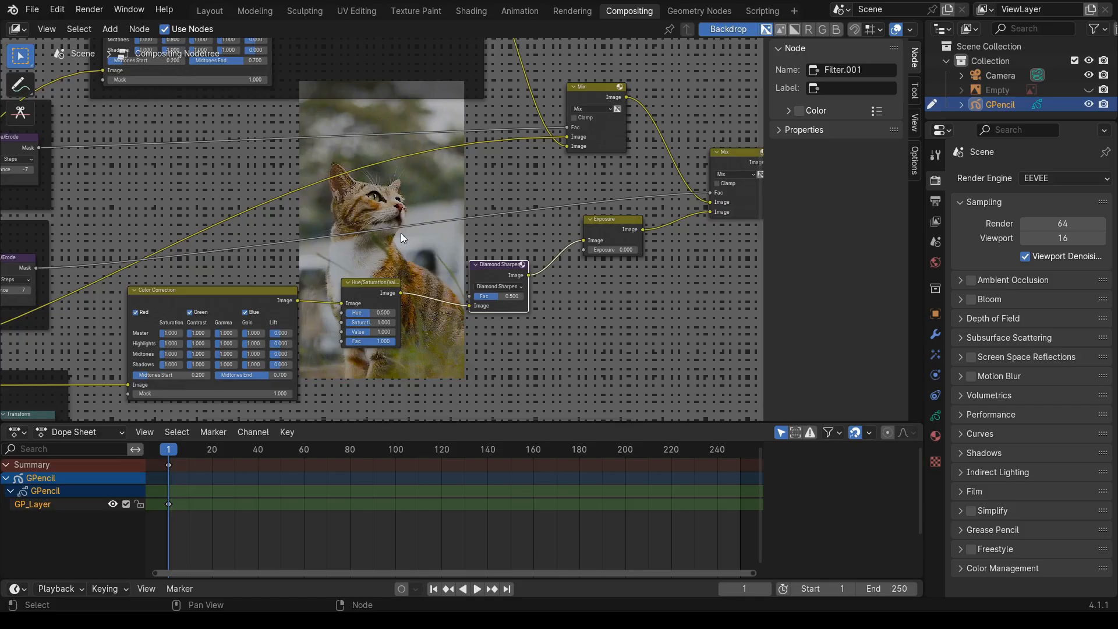
scroll(400, 233, down, 2)
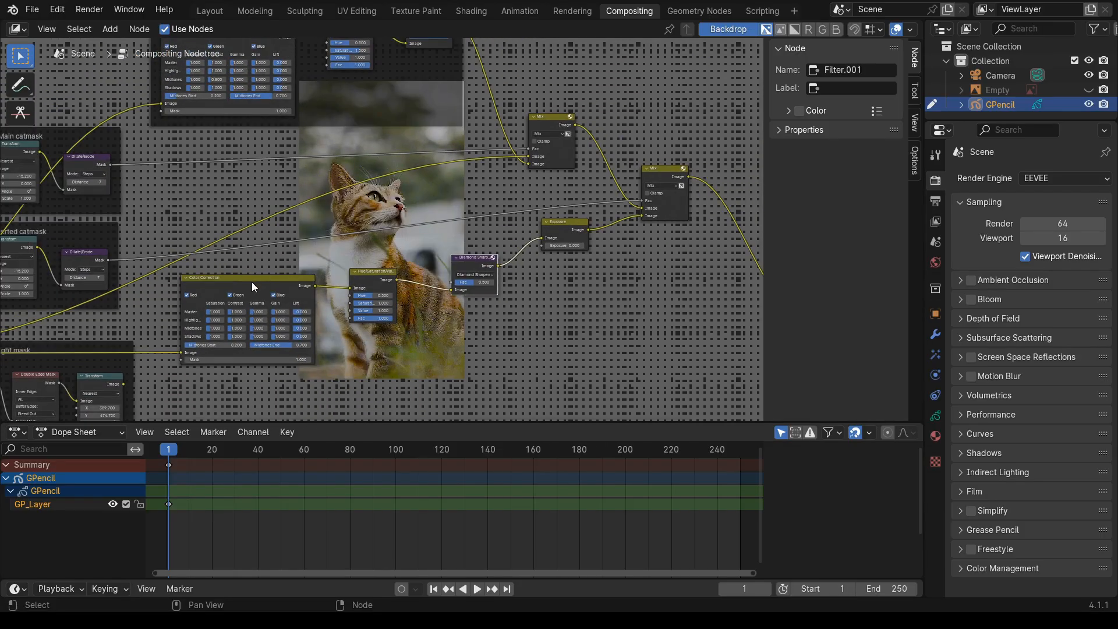
drag(251, 281, 274, 278)
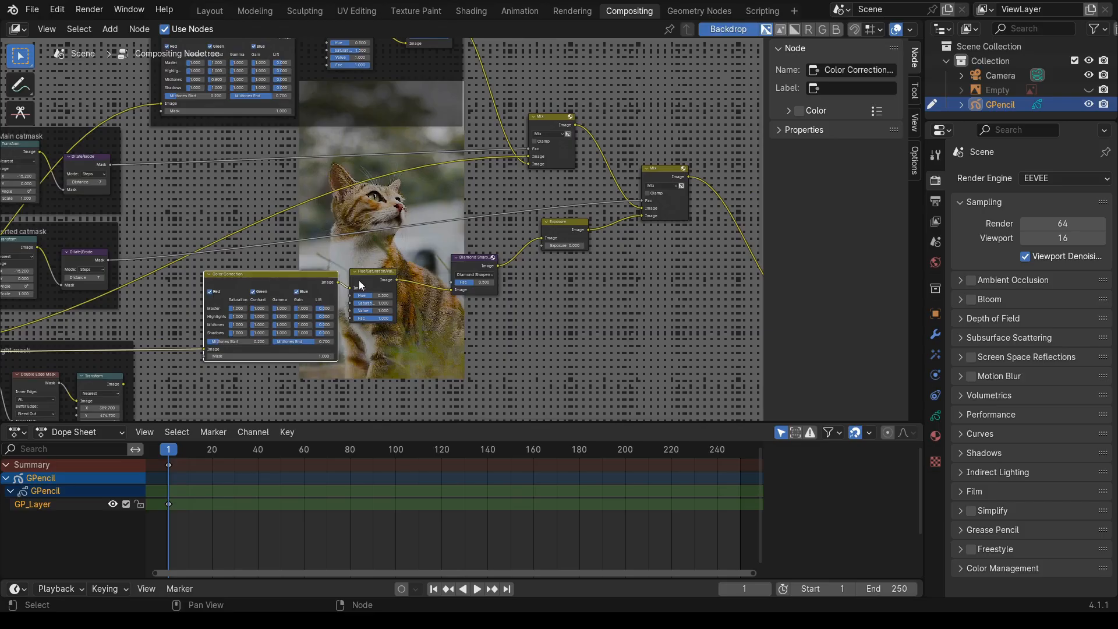
drag(359, 285, 378, 303)
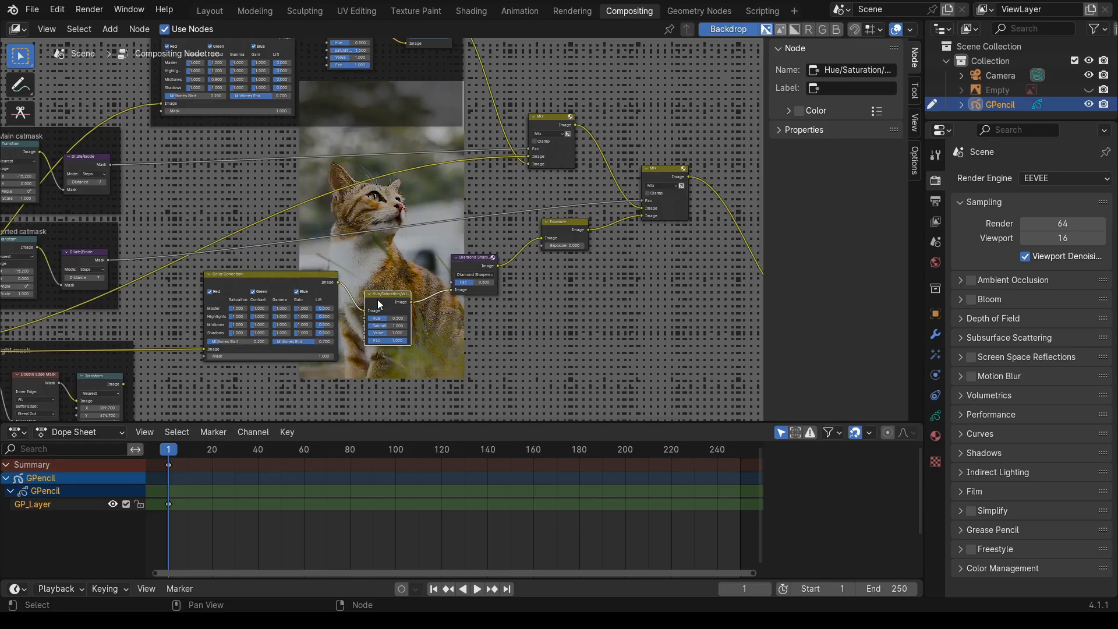
- Try limiting the lower branch's Color Correction node to the Red channel, and re-enable its Green and Blue channels
click(208, 294)
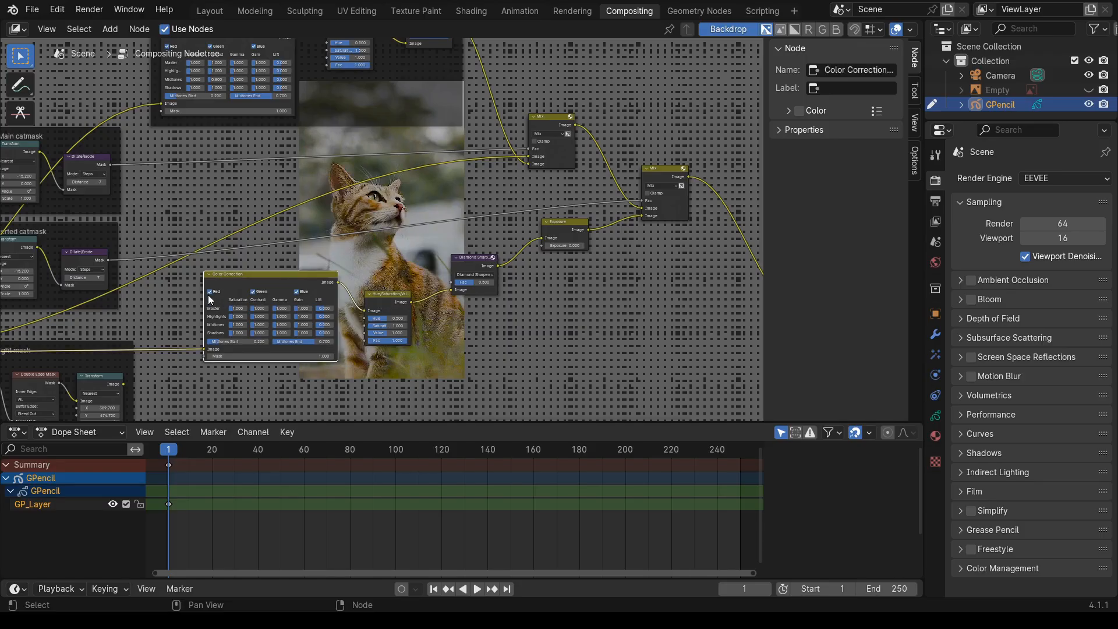
click(253, 292)
click(296, 291)
scroll(221, 323, up, 4)
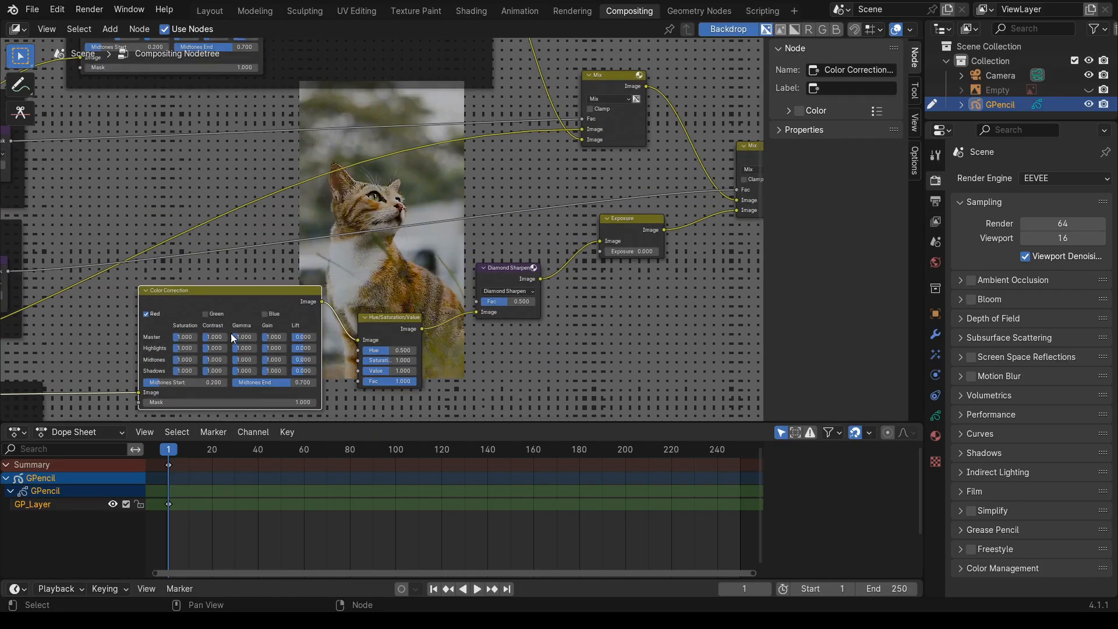
middle_drag(251, 330, 355, 291)
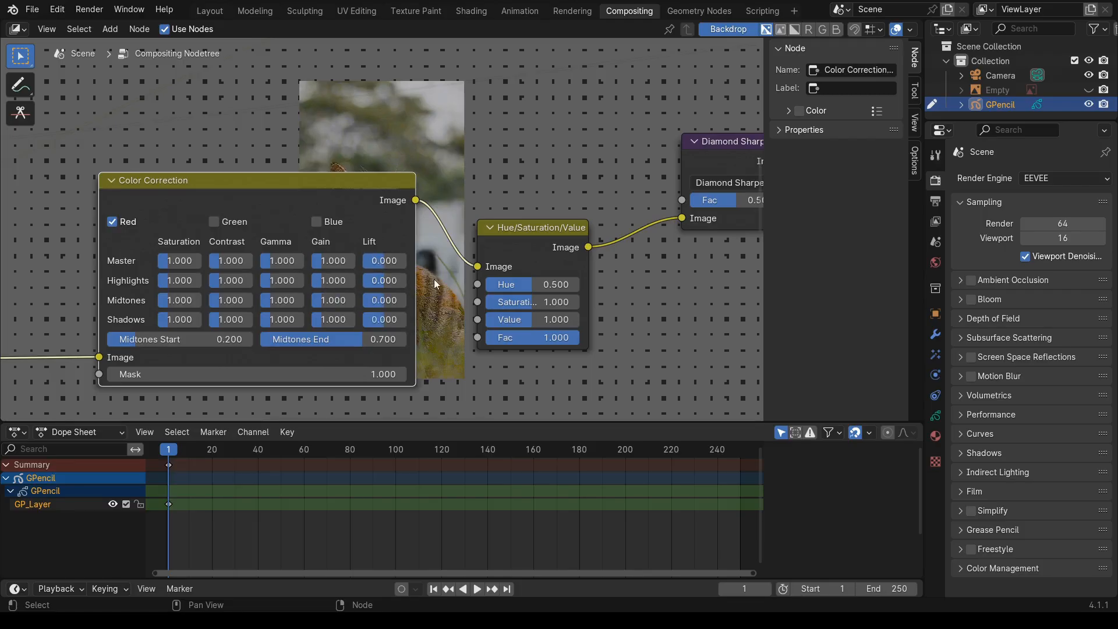
click(217, 220)
click(318, 223)
- Move the lower branch's Color Correction node up slightly and set its Midtones Contrast to 0.9
drag(226, 202, 212, 168)
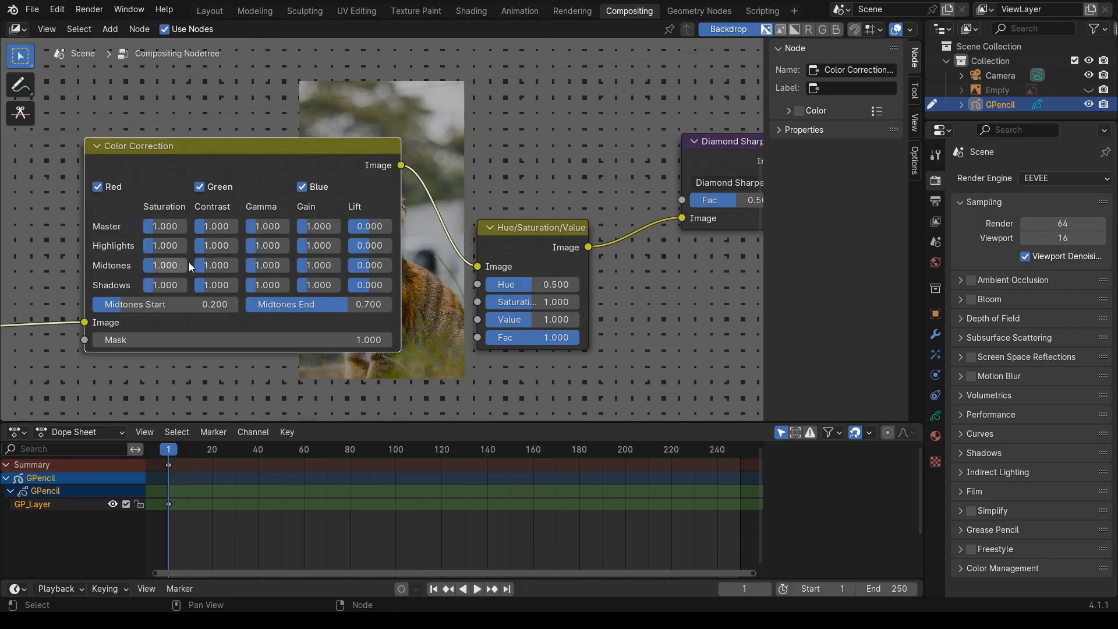
click(215, 265)
text(1.0)
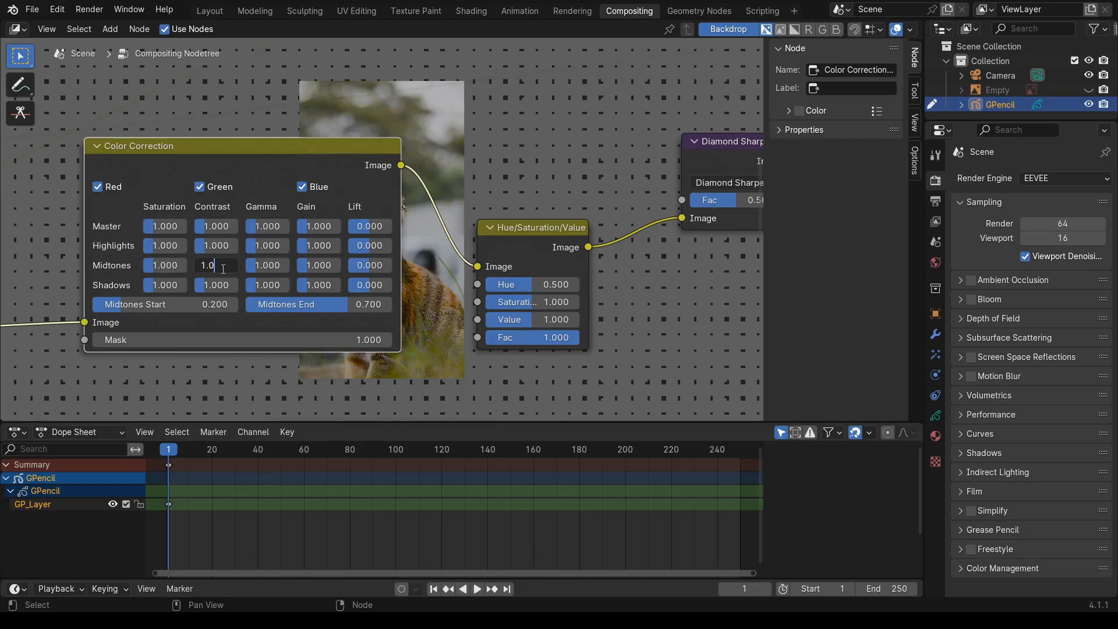
text(0.9)
key(Return)
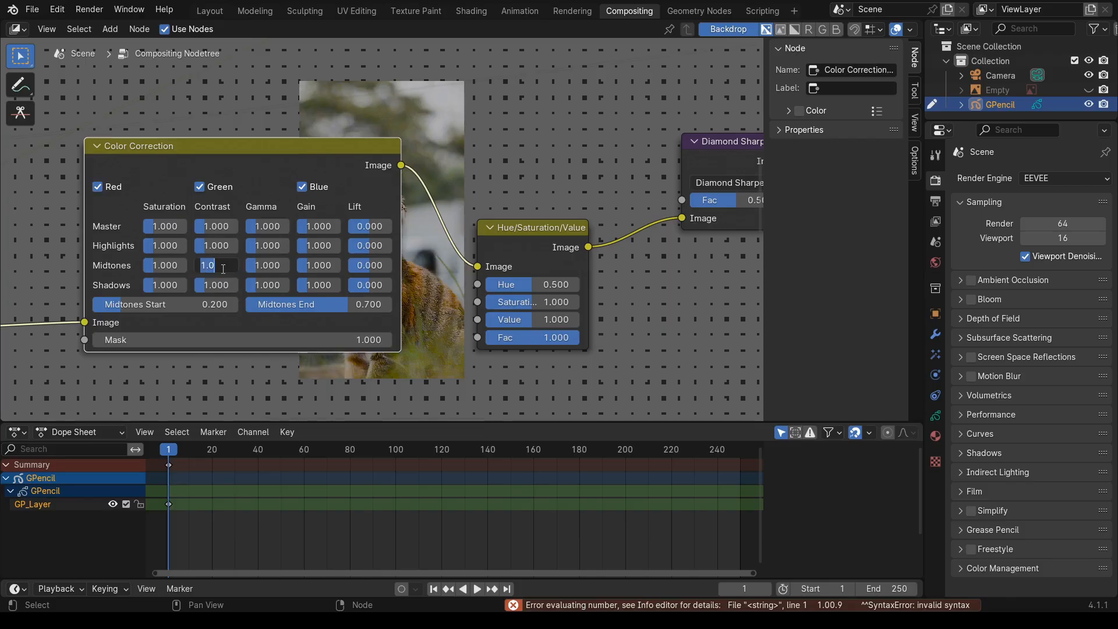
text(0.9)
key(Return)
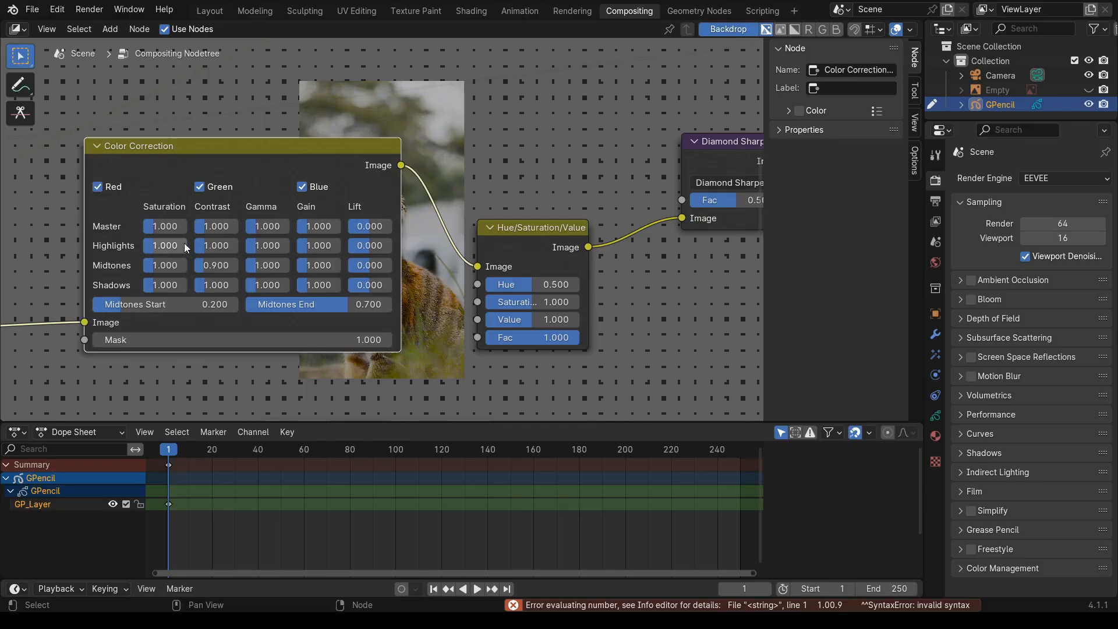
- Reposition the lower branch's Color Correction and Hue/Saturation/Value nodes side by side ahead of the Diamond Sharpen node
drag(289, 145, 266, 180)
scroll(341, 220, down, 2)
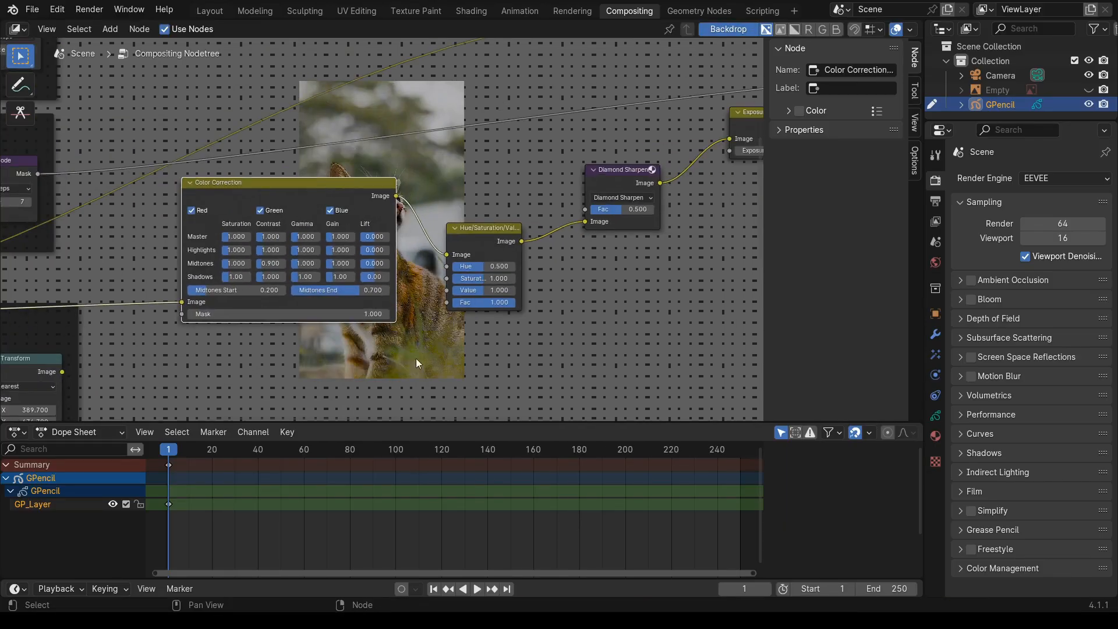
scroll(427, 374, up, 3)
middle_drag(419, 189, 322, 246)
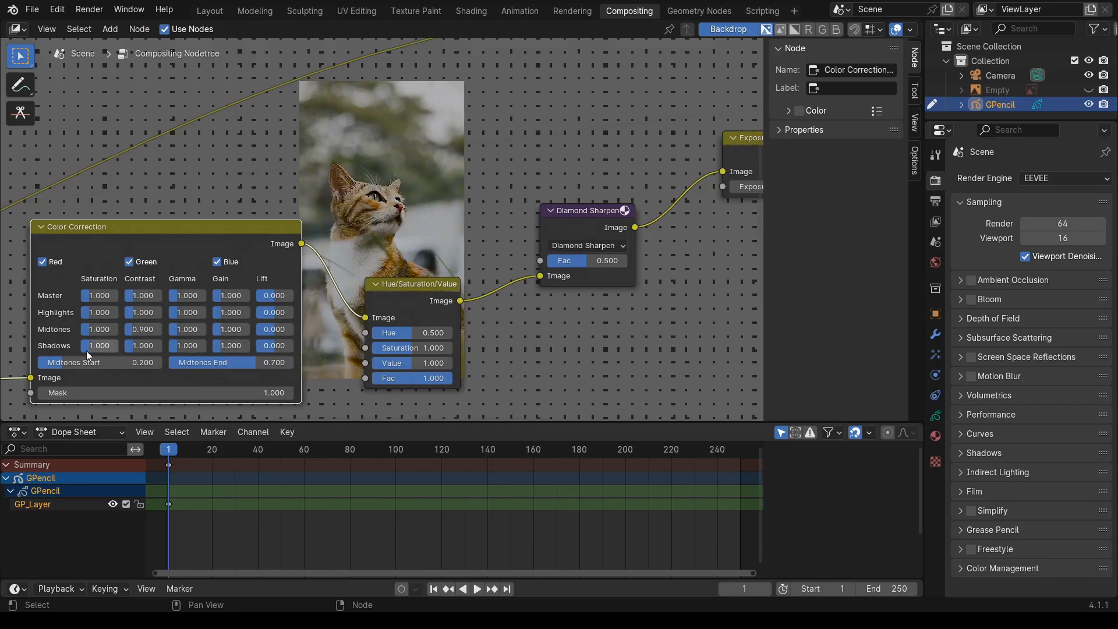
drag(209, 232, 212, 193)
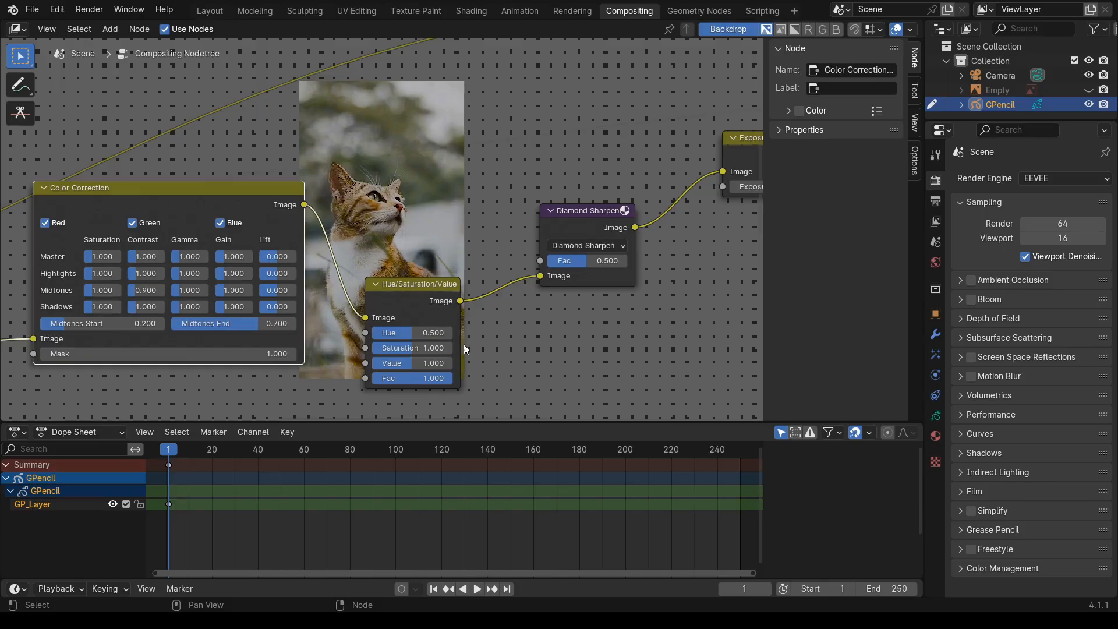
drag(411, 285, 415, 210)
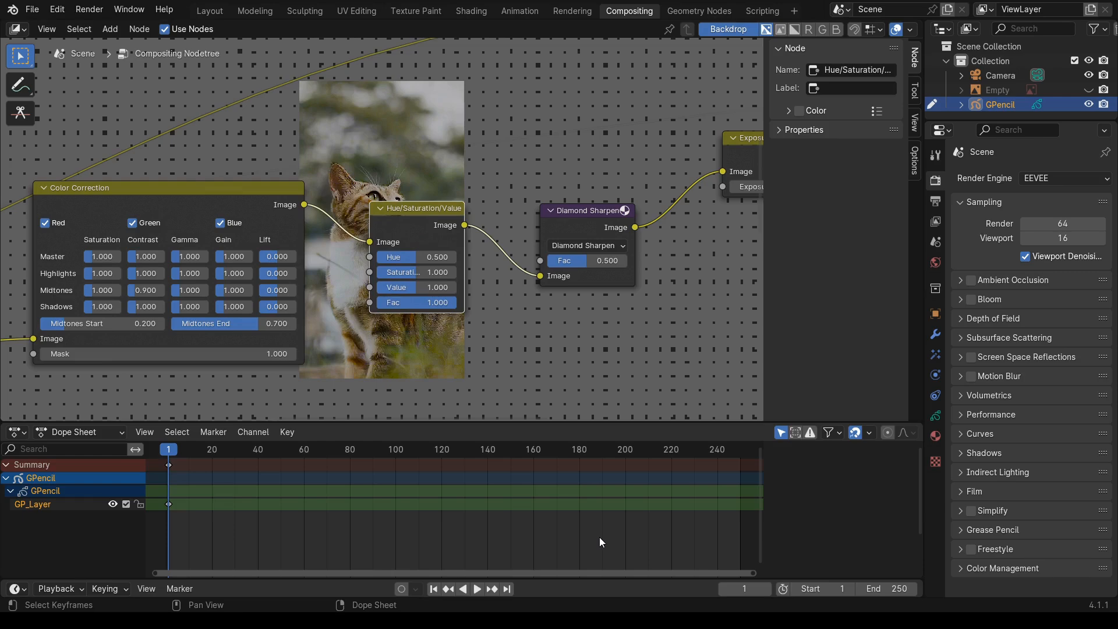
- Set the Saturation of the lower branch's Hue/Saturation/Value node to 1.247
double_click(407, 272)
key(BackSpace)
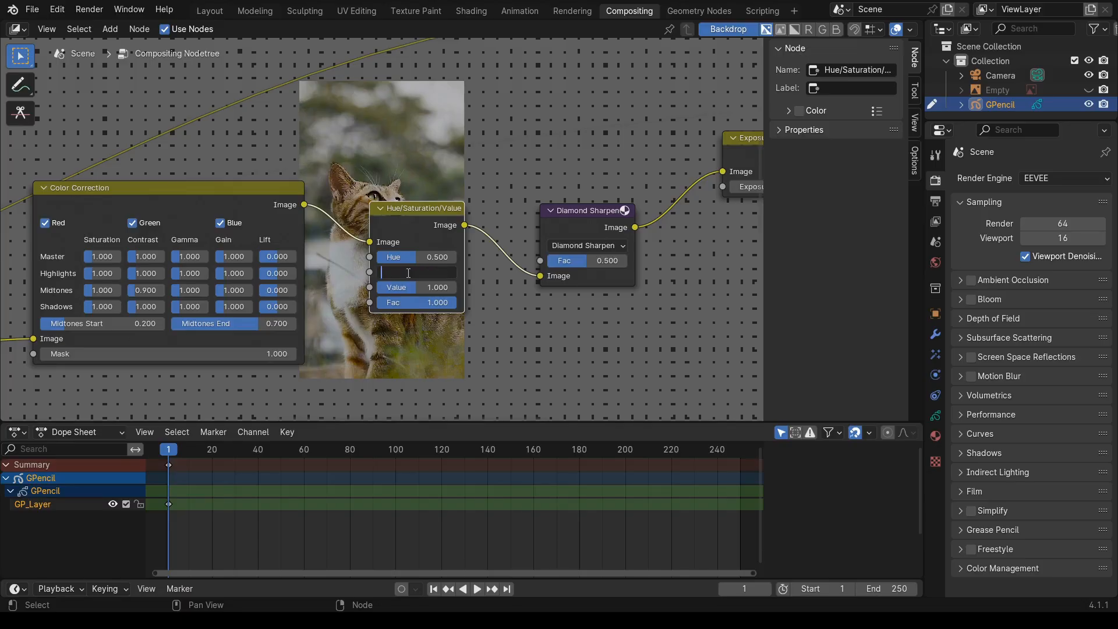
text(1.247)
key(Return)
middle_drag(459, 296, 339, 93)
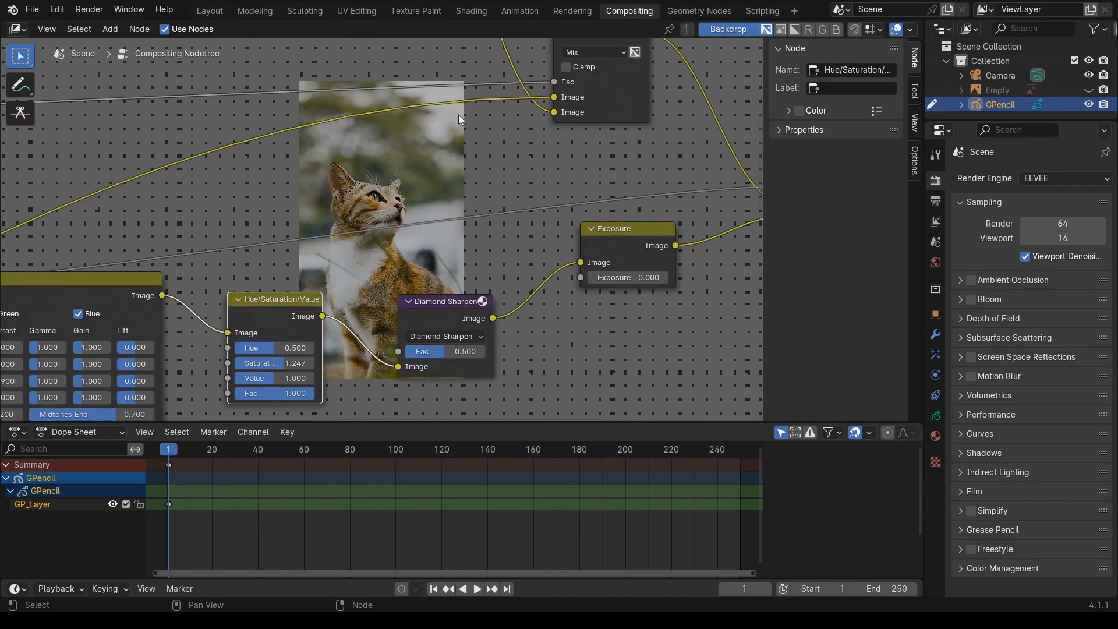
- Rearrange the lower branch more compactly, bringing the Exposure node down near Diamond Sharpen and Color Correction closer to Hue/Saturation/Value
drag(245, 304, 244, 287)
middle_drag(380, 372, 344, 341)
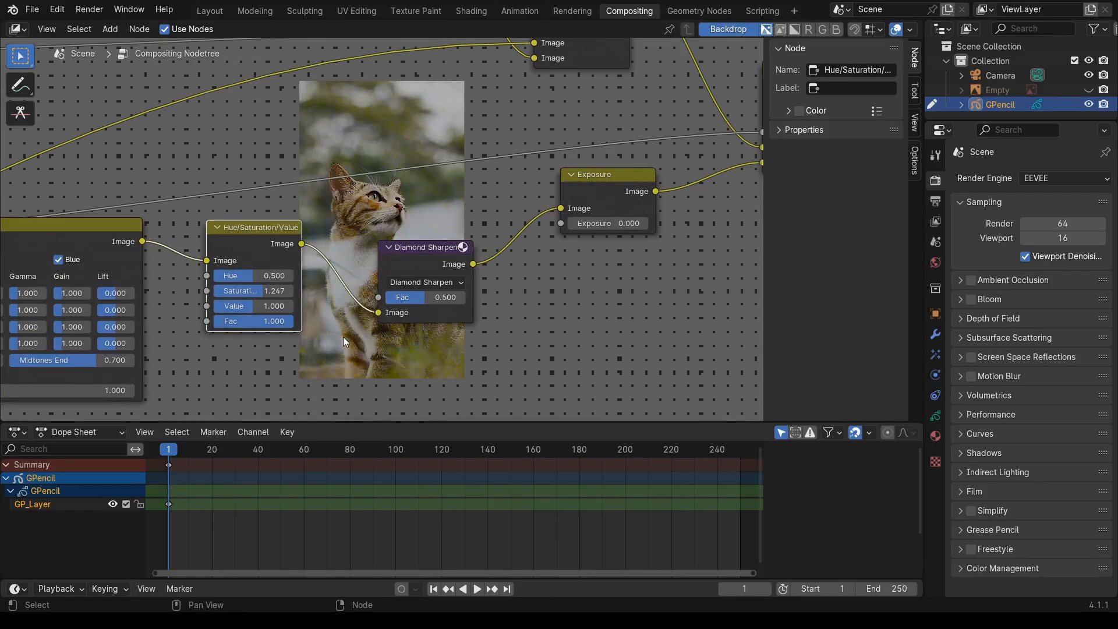
scroll(446, 354, down, 3)
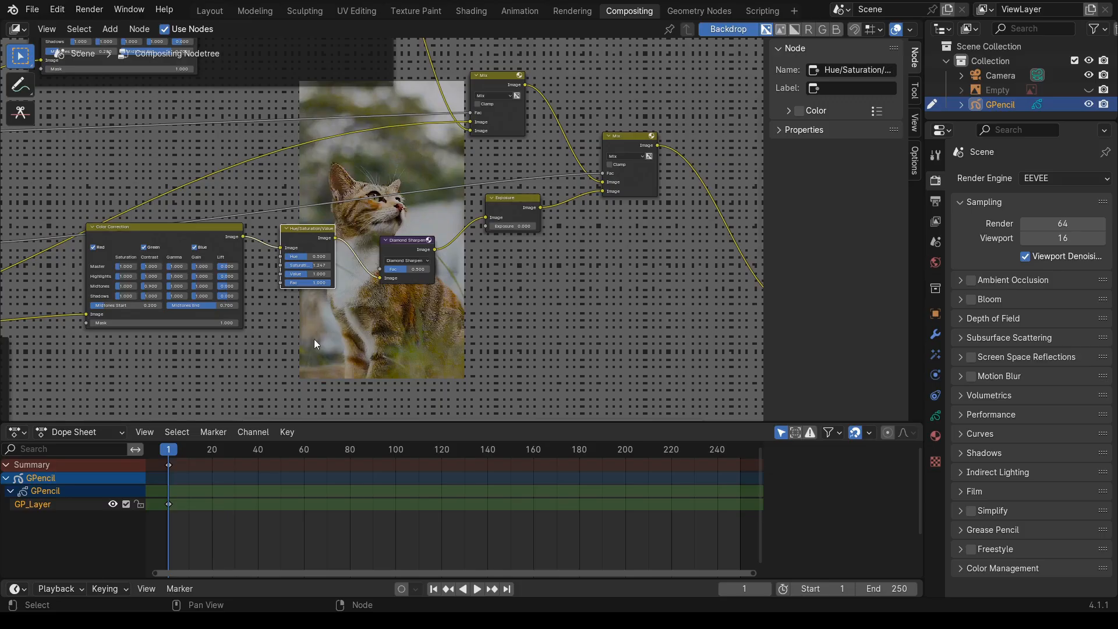
drag(572, 265, 549, 290)
middle_drag(362, 347, 357, 307)
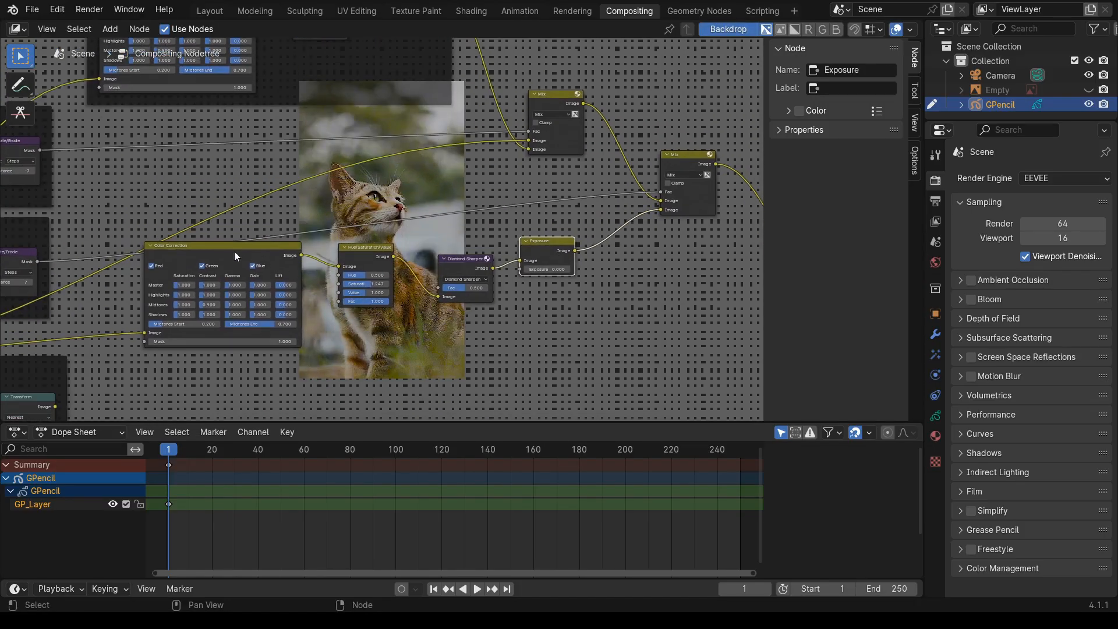
drag(235, 250, 269, 266)
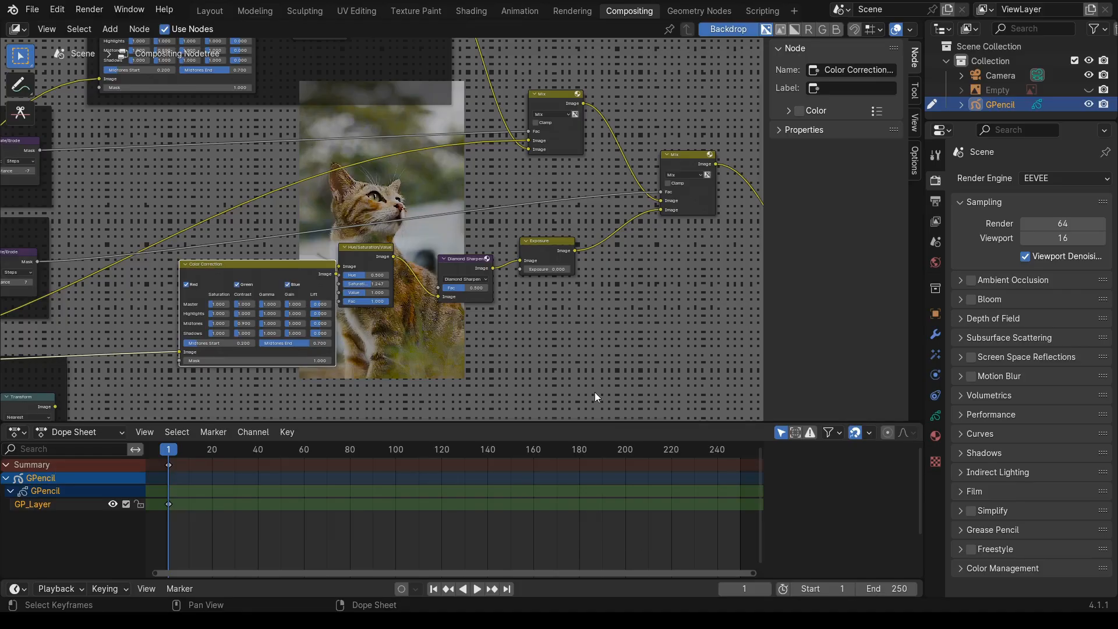
- Set the Exposure node's value to -0.75, and nudge the Hue/Saturation/Value and Exposure nodes into line with the branch
click(543, 270)
key(BackSpace)
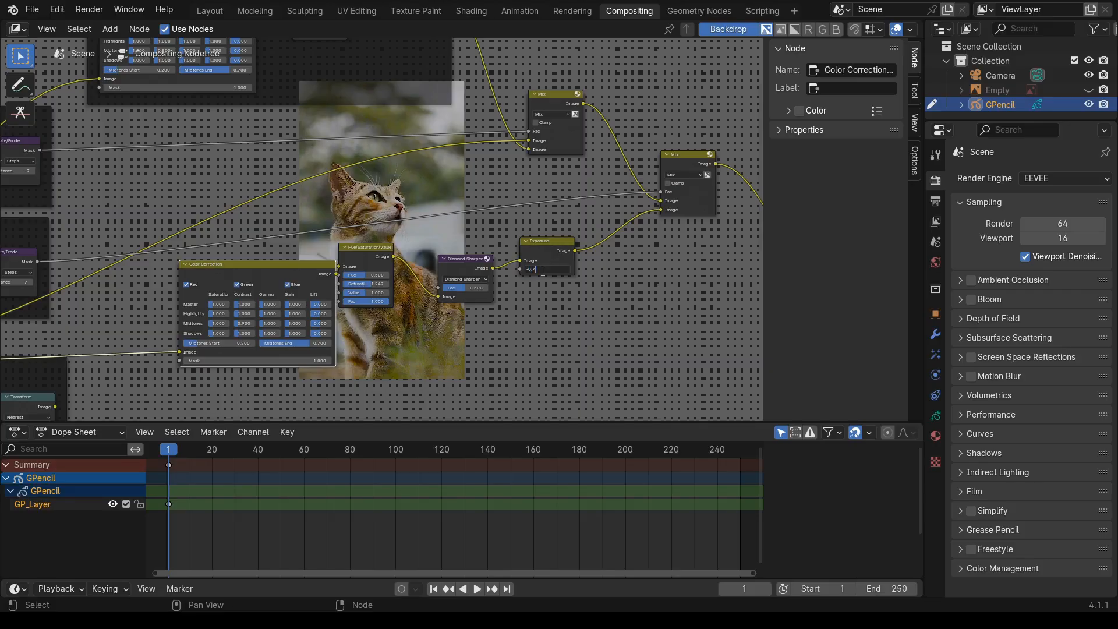
key(Return)
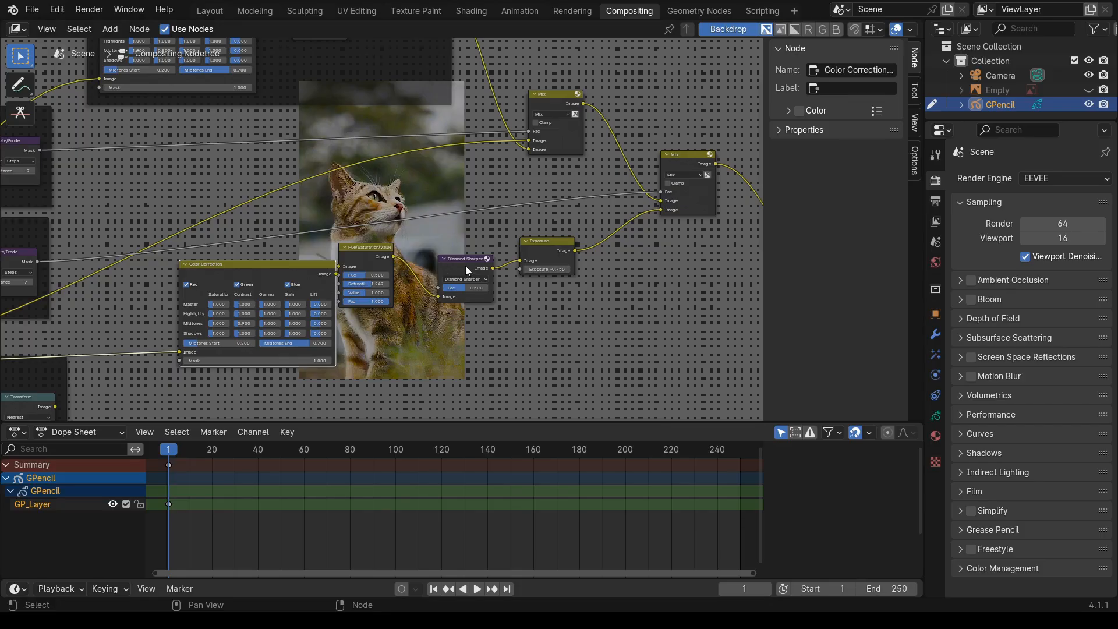
drag(357, 250, 386, 269)
drag(542, 248, 543, 251)
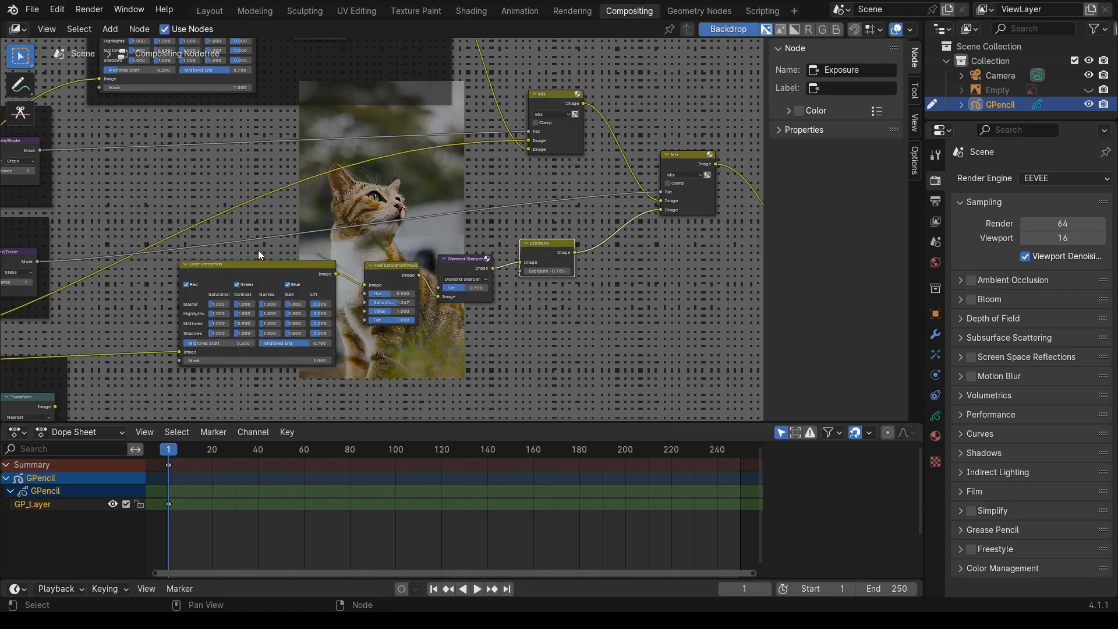
- Enclose the lower branch's four effect nodes in a frame labelled "Inverted cat mask effect"
drag(258, 254, 570, 346)
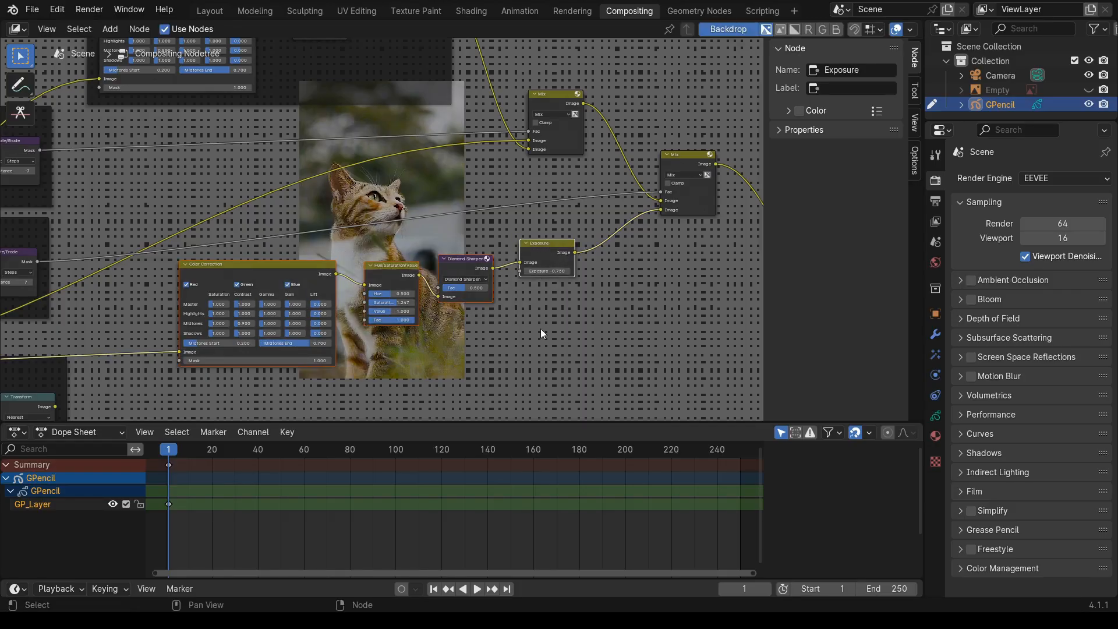
key(ctrl+j)
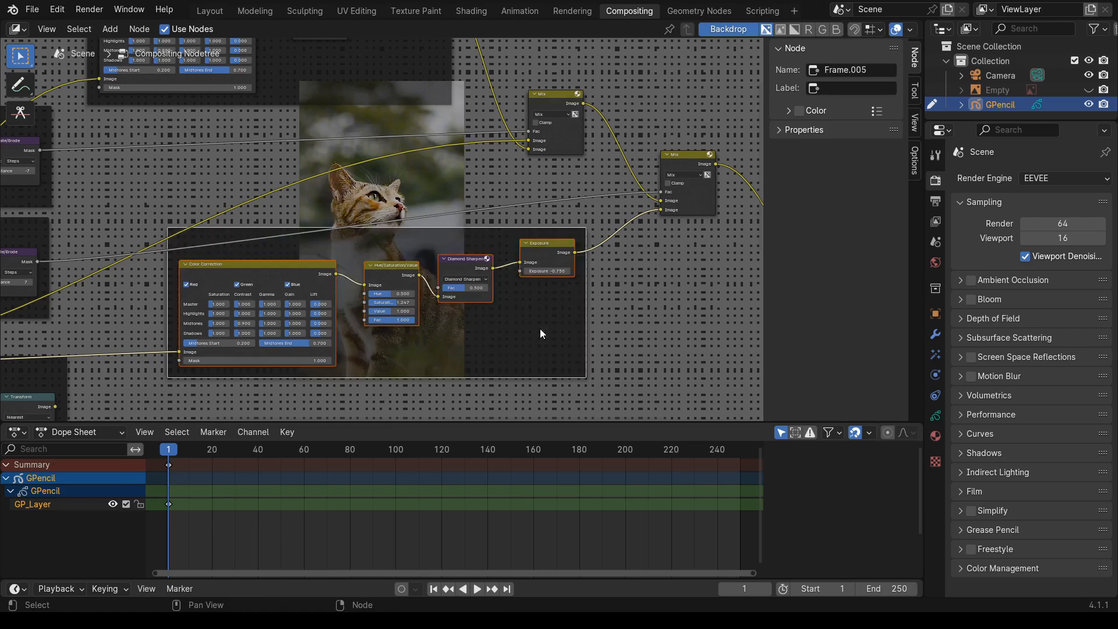
click(873, 89)
text(Inverted cat mask effect)
key(Return)
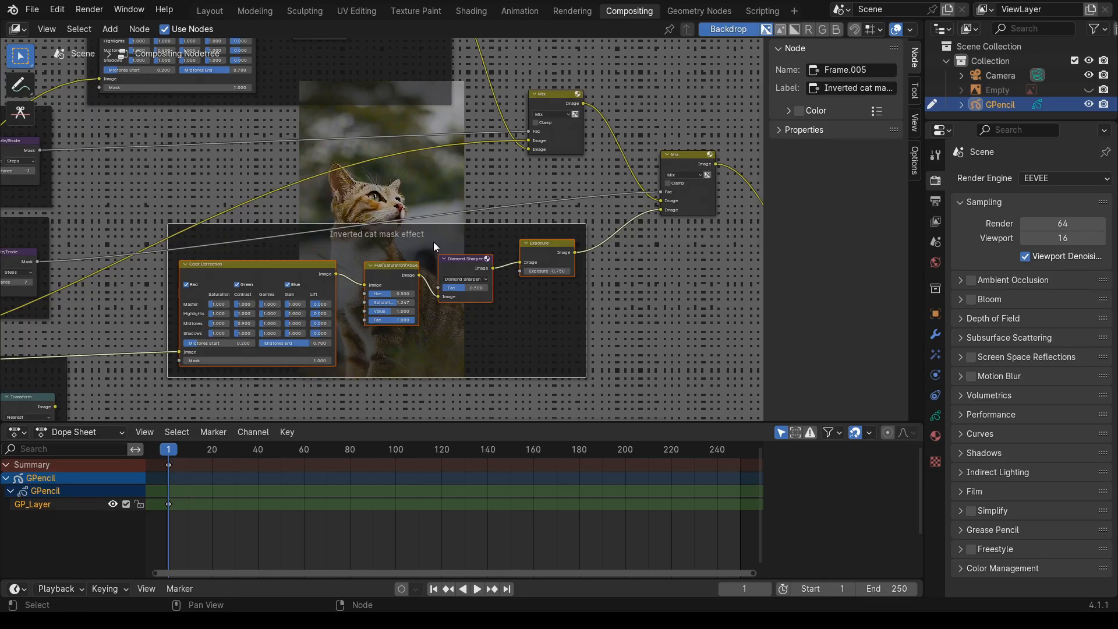
- Move the Inverted cat mask effect frame up to sit directly beneath the Cat mask effect frame
drag(433, 242, 318, 132)
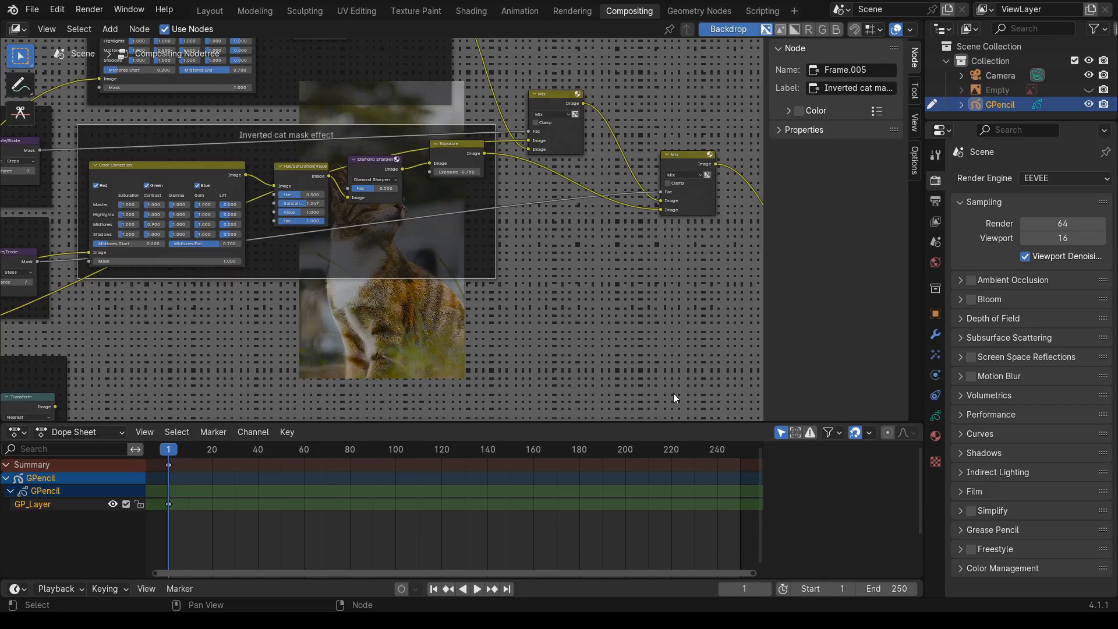
scroll(458, 233, down, 5)
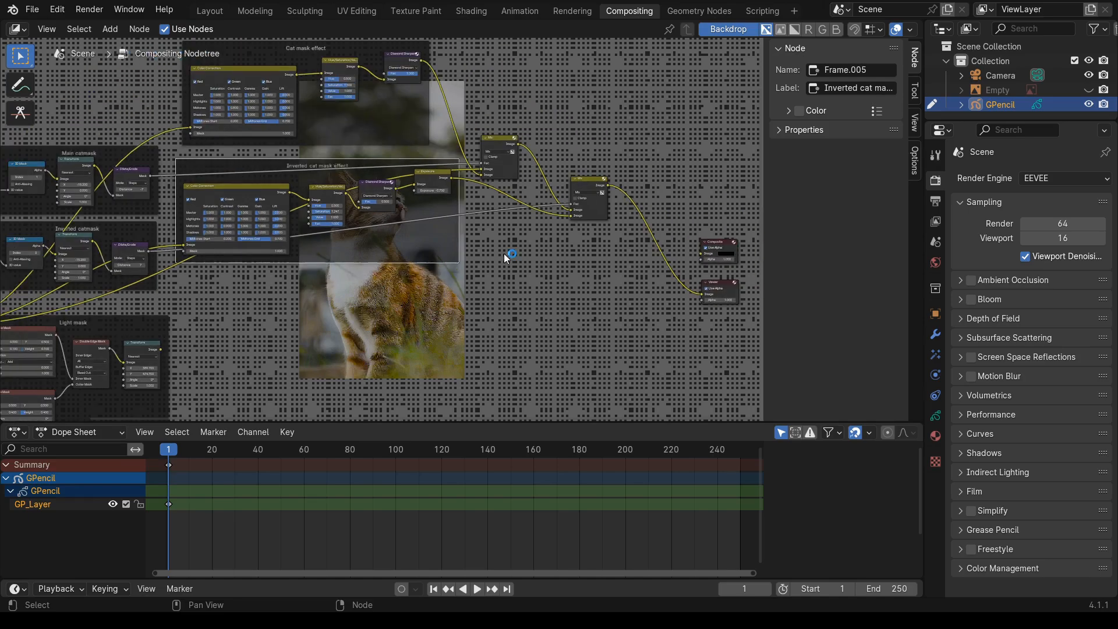
middle_drag(505, 274, 560, 146)
scroll(595, 253, up, 4)
scroll(561, 243, down, 4)
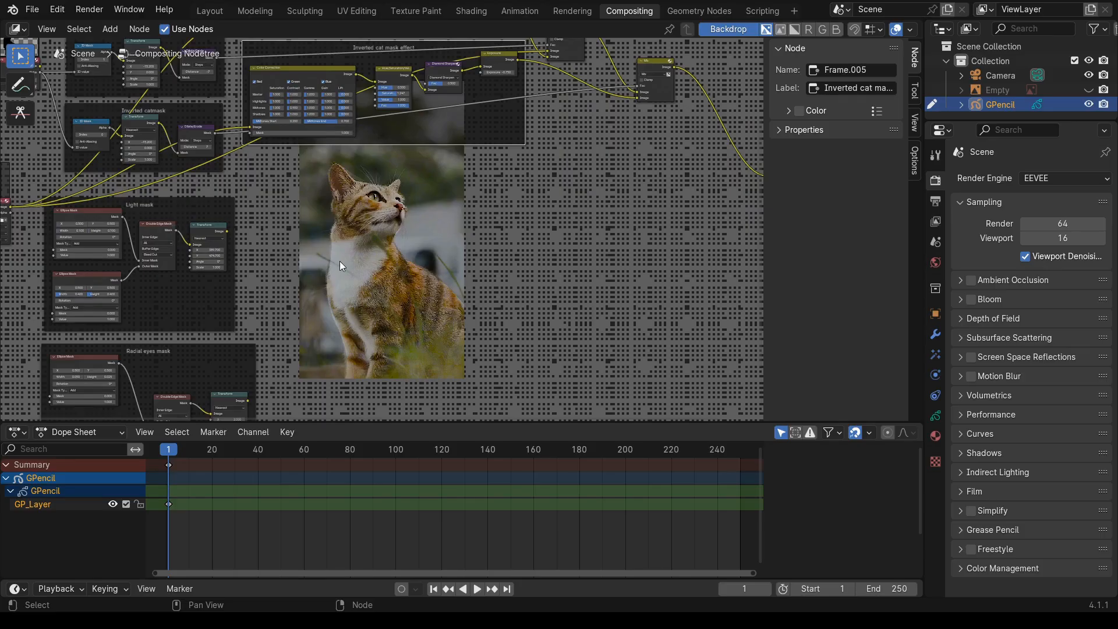
scroll(340, 260, up, 4)
middle_drag(340, 257, 246, 323)
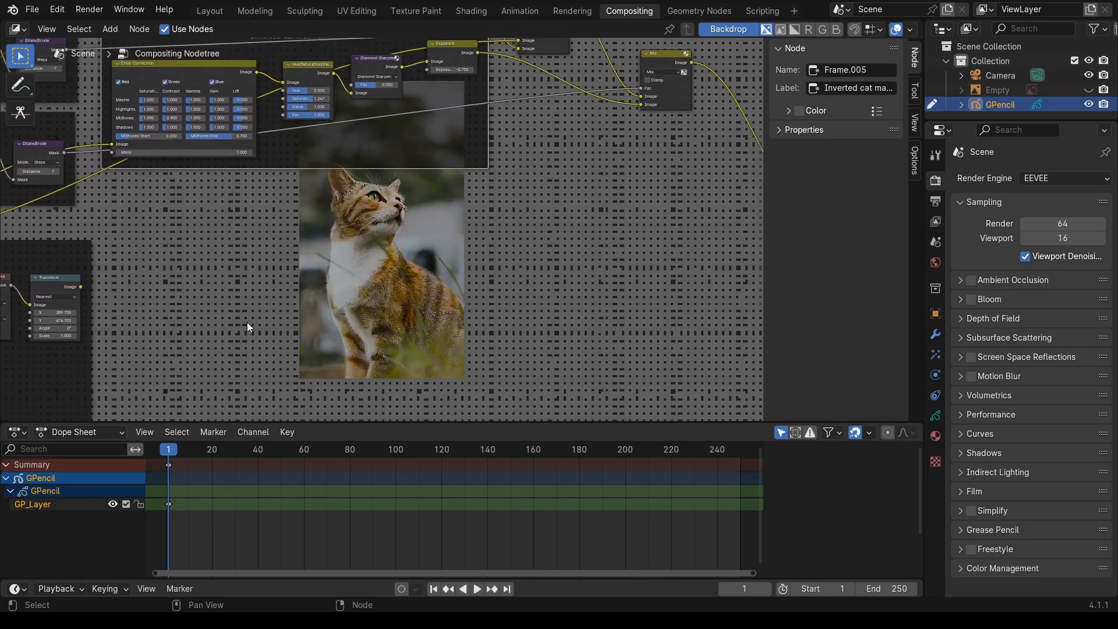
- Move the first Mix node closer to the second Mix node, and select the second one
middle_drag(541, 260, 380, 300)
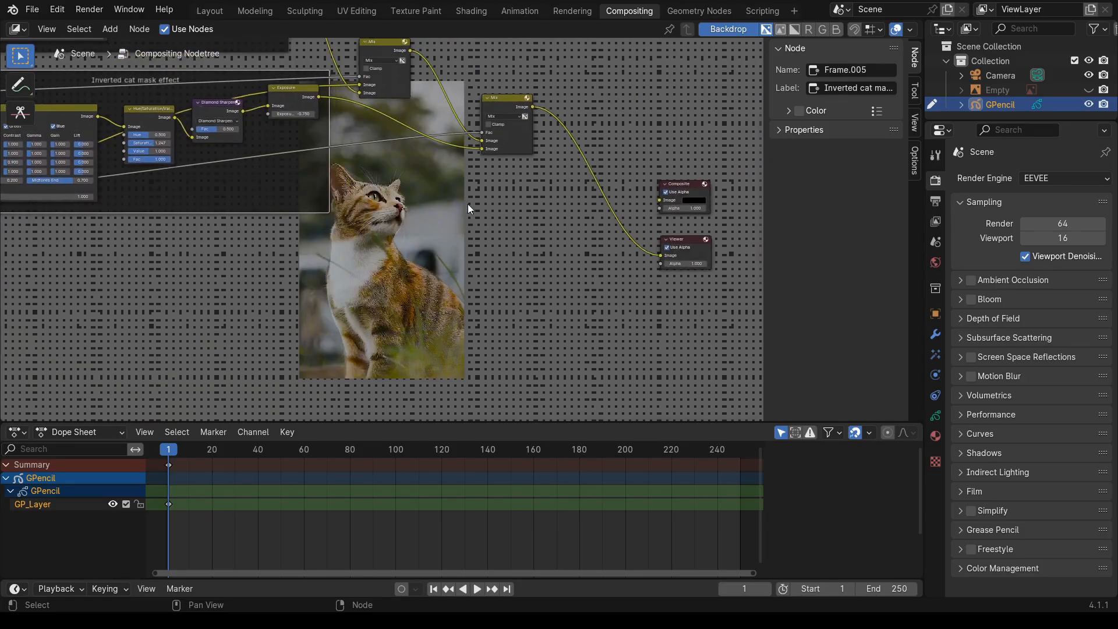
click(385, 44)
drag(389, 51, 415, 46)
click(500, 100)
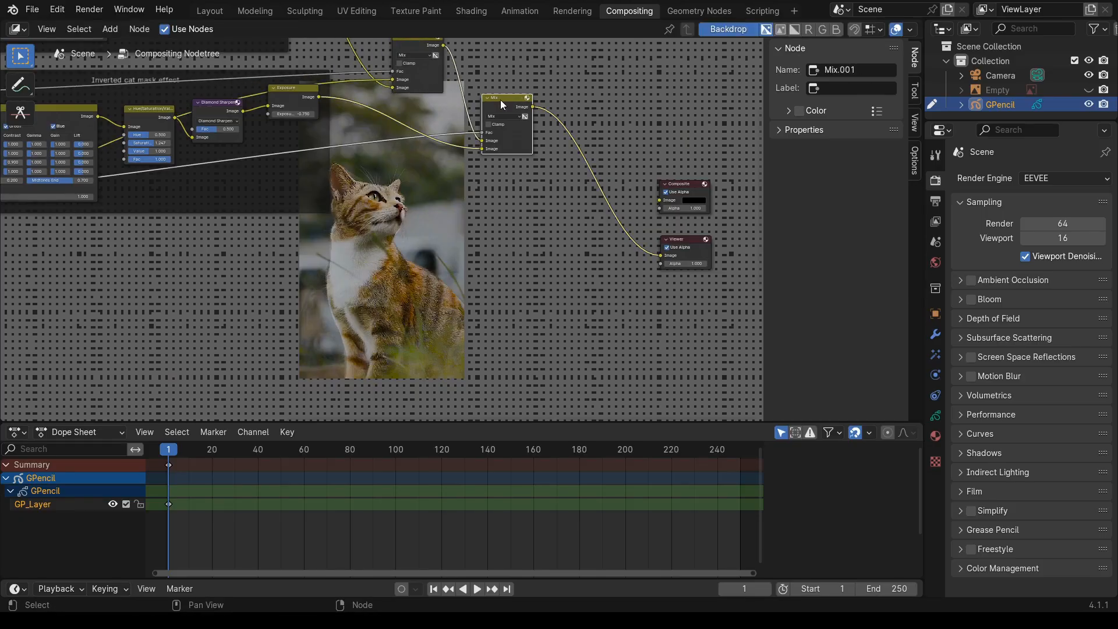
- Move the Composite and Viewer nodes together farther from the second Mix node to make room for more nodes
middle_drag(553, 326, 421, 327)
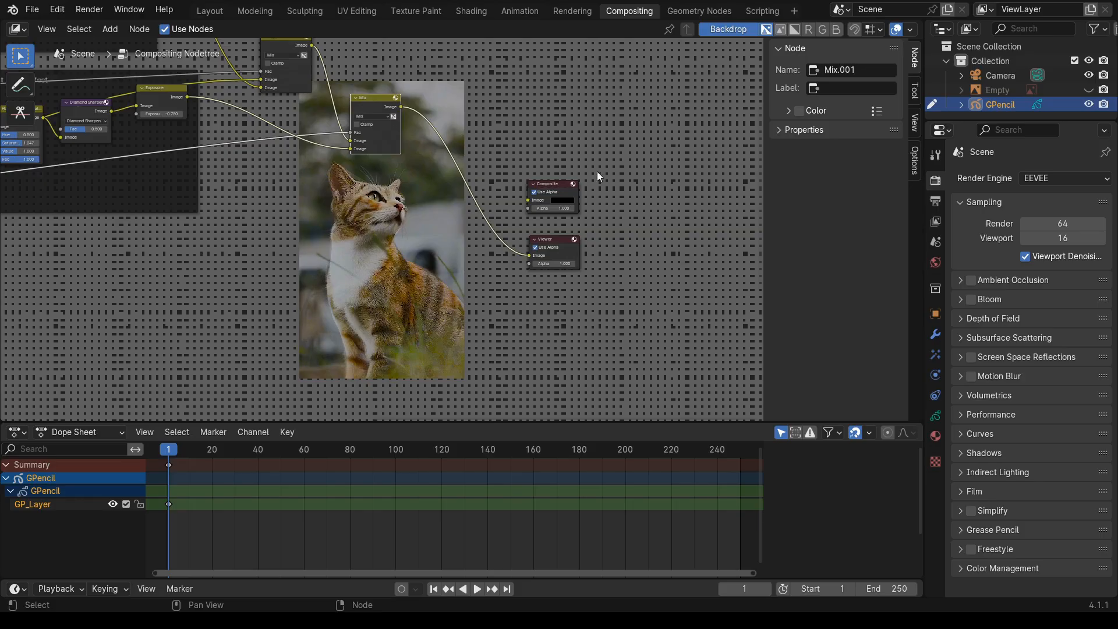
drag(532, 140, 591, 301)
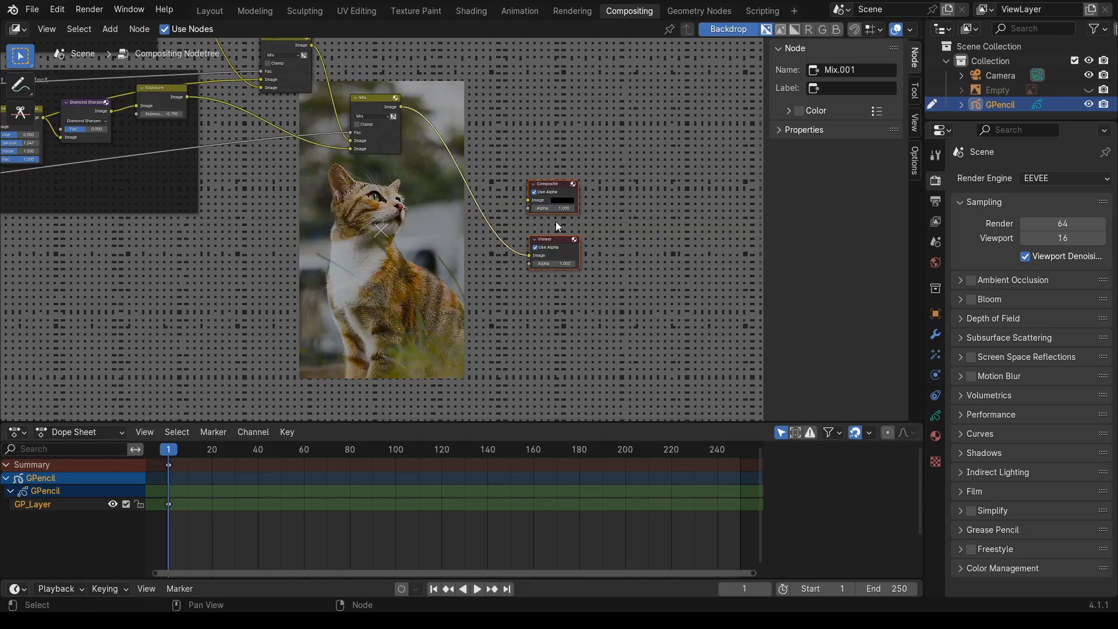
key(g)
click(666, 249)
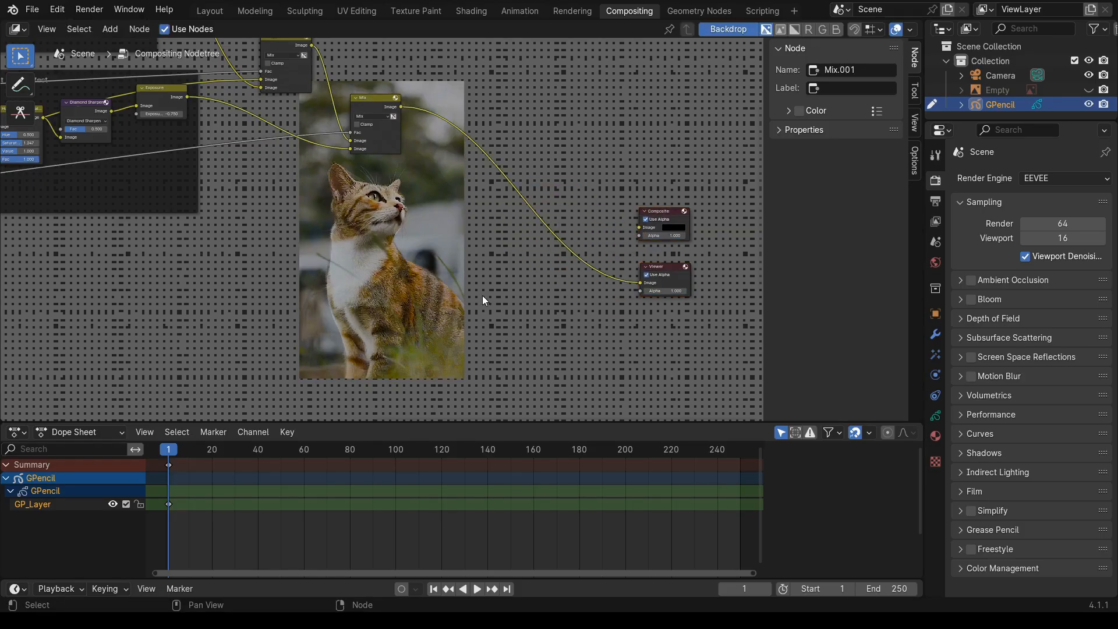
- Add a third Mix Color node on the link between the second Mix node and the Viewer
drag(401, 107, 406, 110)
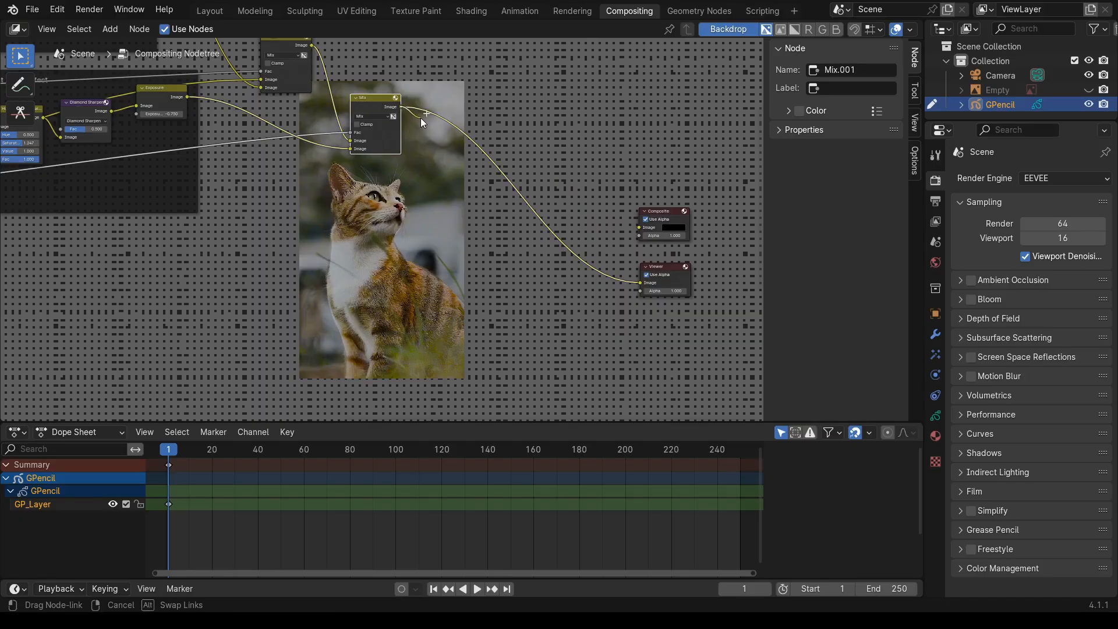
drag(420, 118, 421, 117)
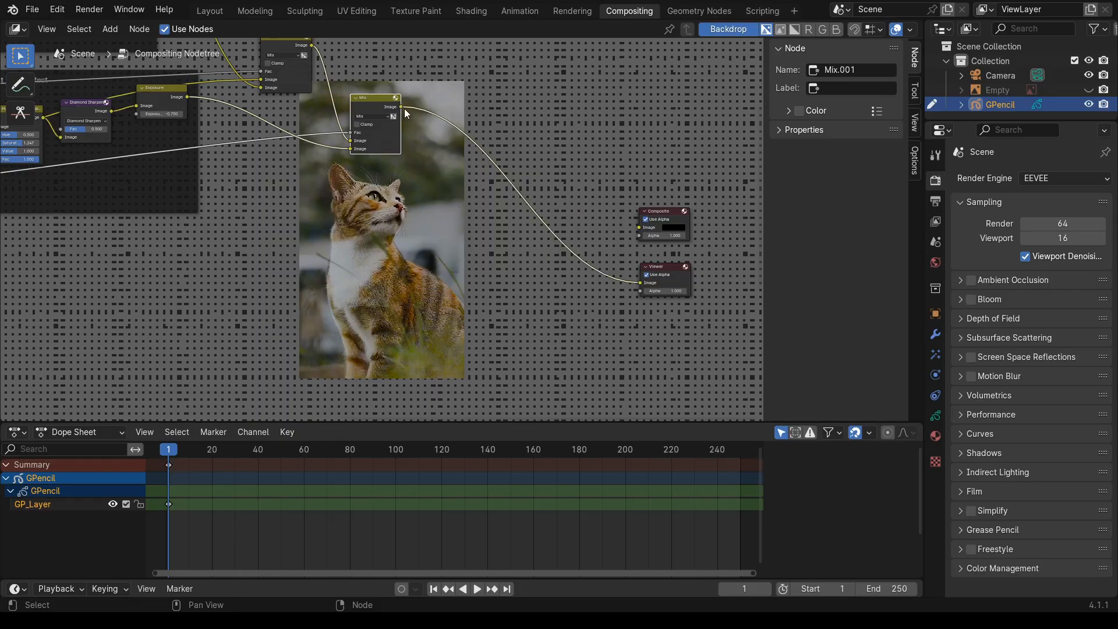
click(107, 29)
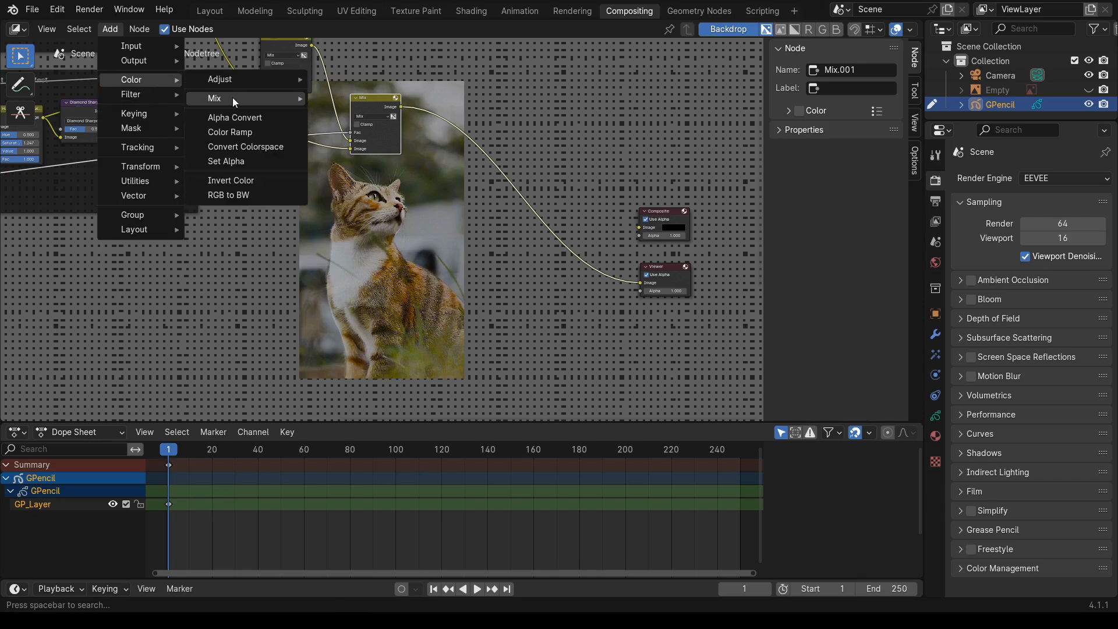
mouse_move(233, 97)
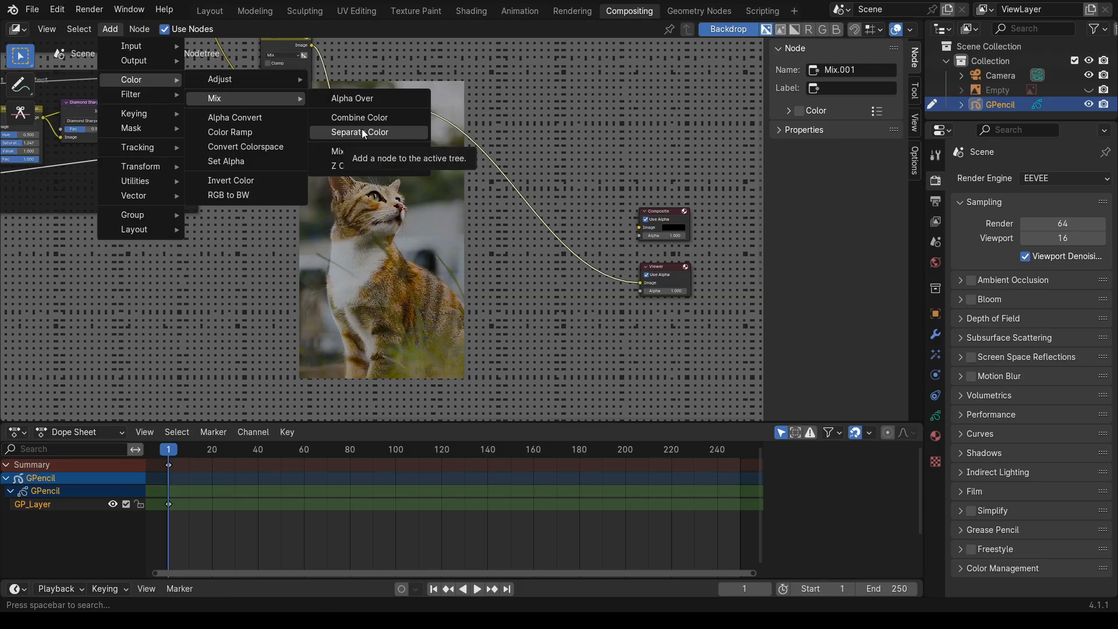
click(359, 151)
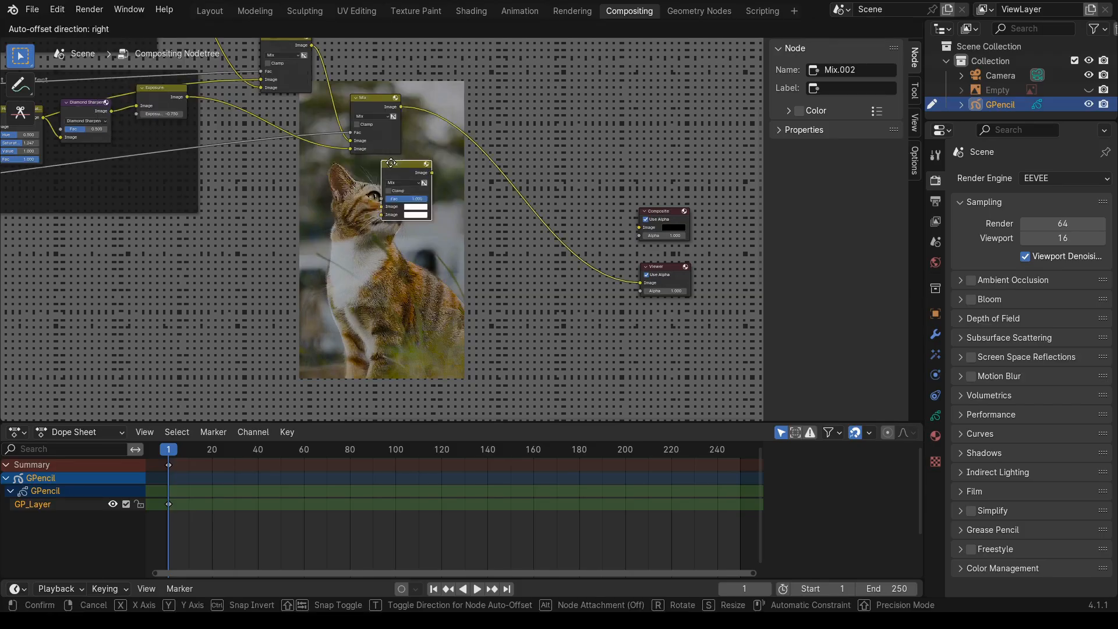
click(487, 204)
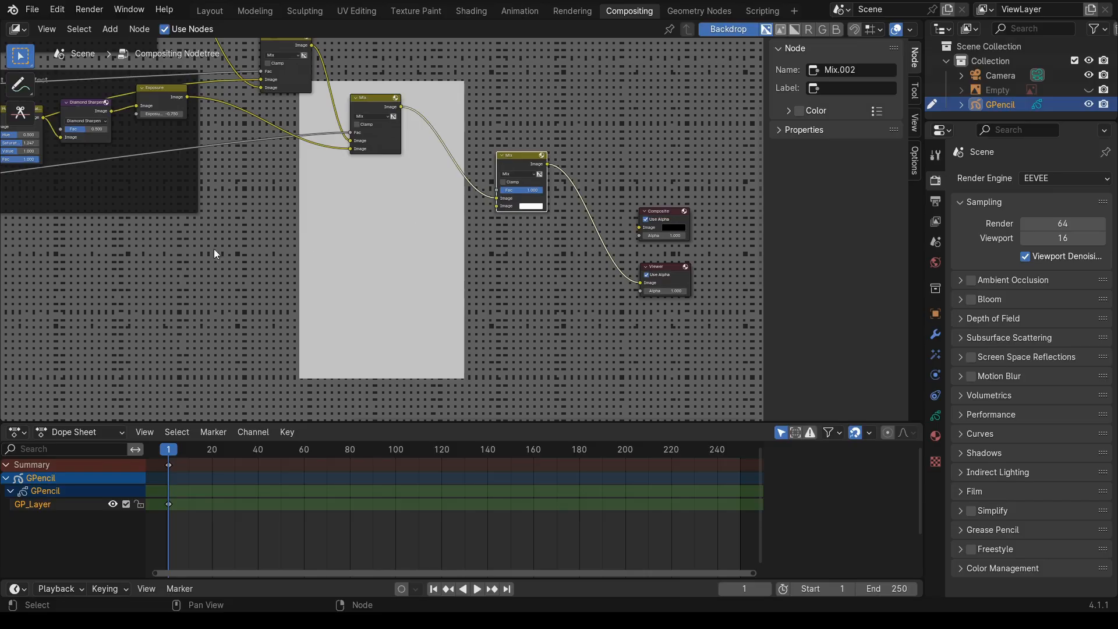
- Connect the cat photo's output to the third Mix node's second Image input and the Light mask's Transform output to its Fac input
middle_drag(204, 253, 429, 254)
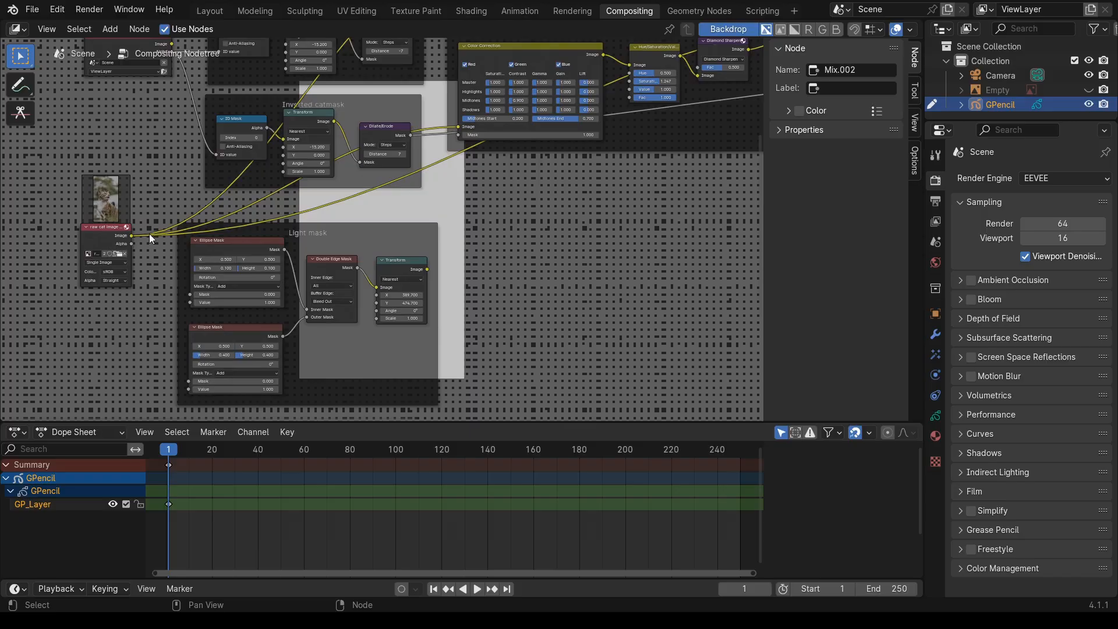
drag(132, 235, 619, 147)
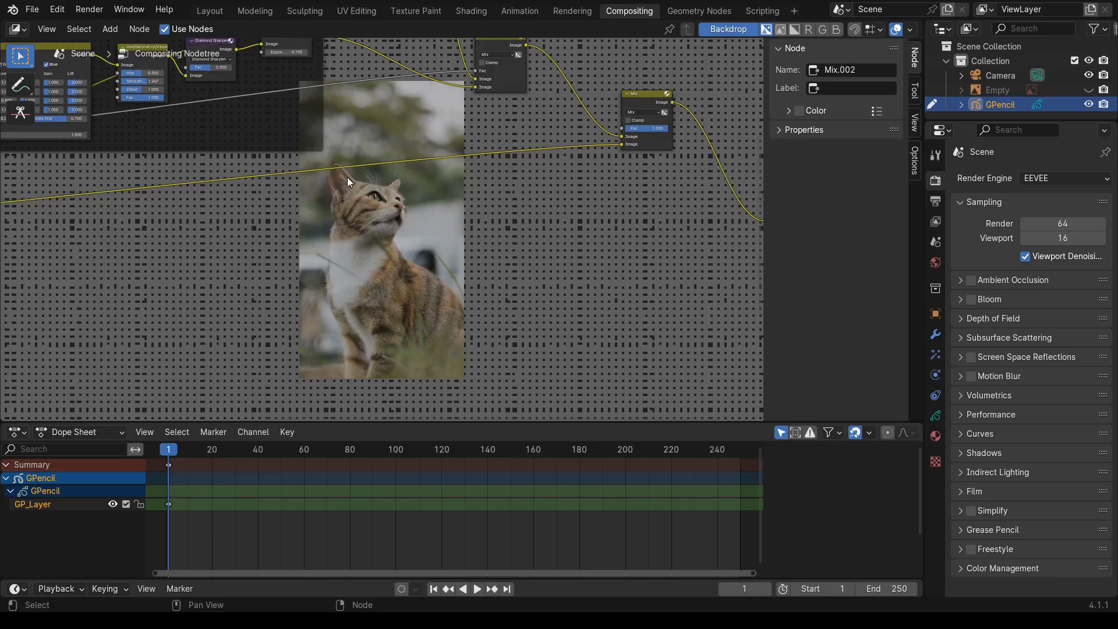
middle_drag(586, 179, 614, 226)
scroll(377, 226, down, 4)
middle_drag(403, 251, 589, 230)
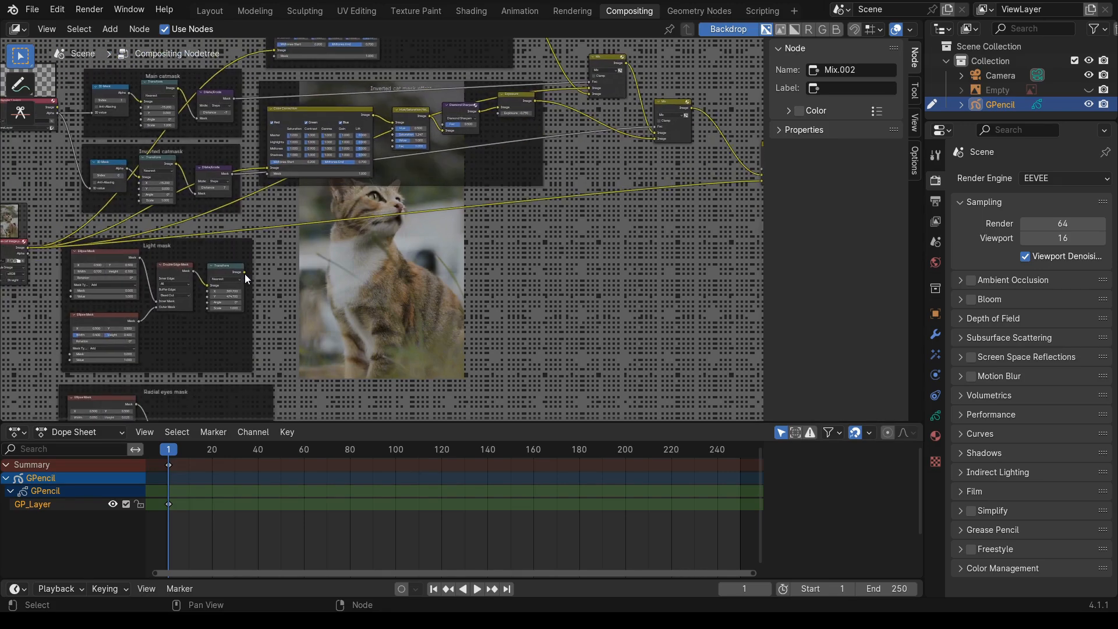
drag(245, 273, 620, 162)
middle_drag(536, 294, 613, 273)
scroll(599, 275, up, 2)
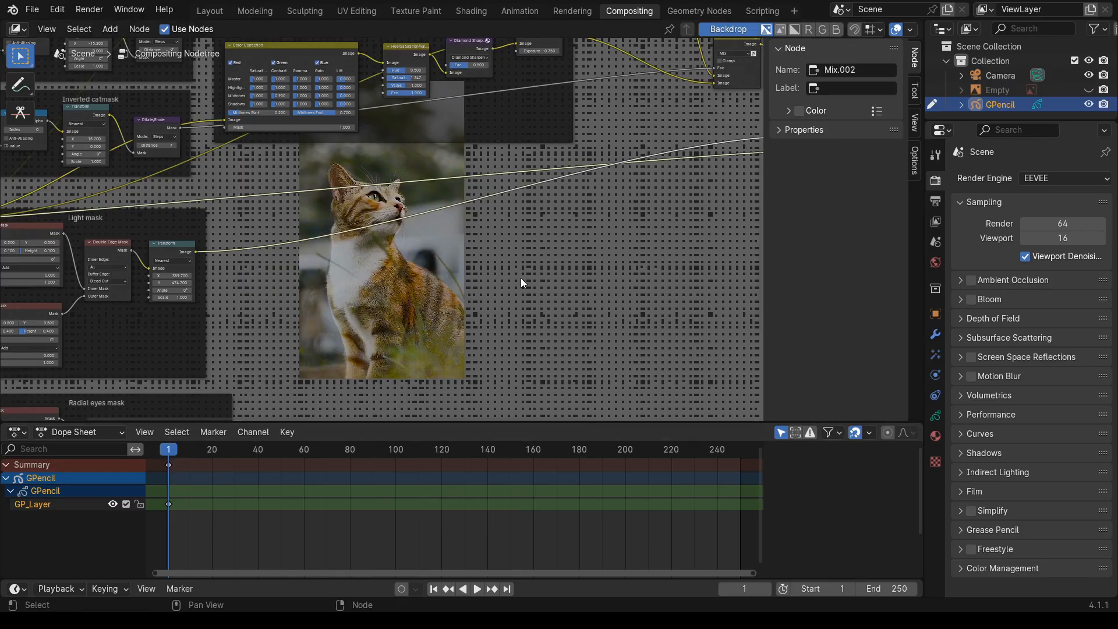
- Insert a Color Correction node on the link from the Light mask's Transform node to the third Mix node
scroll(521, 278, down, 3)
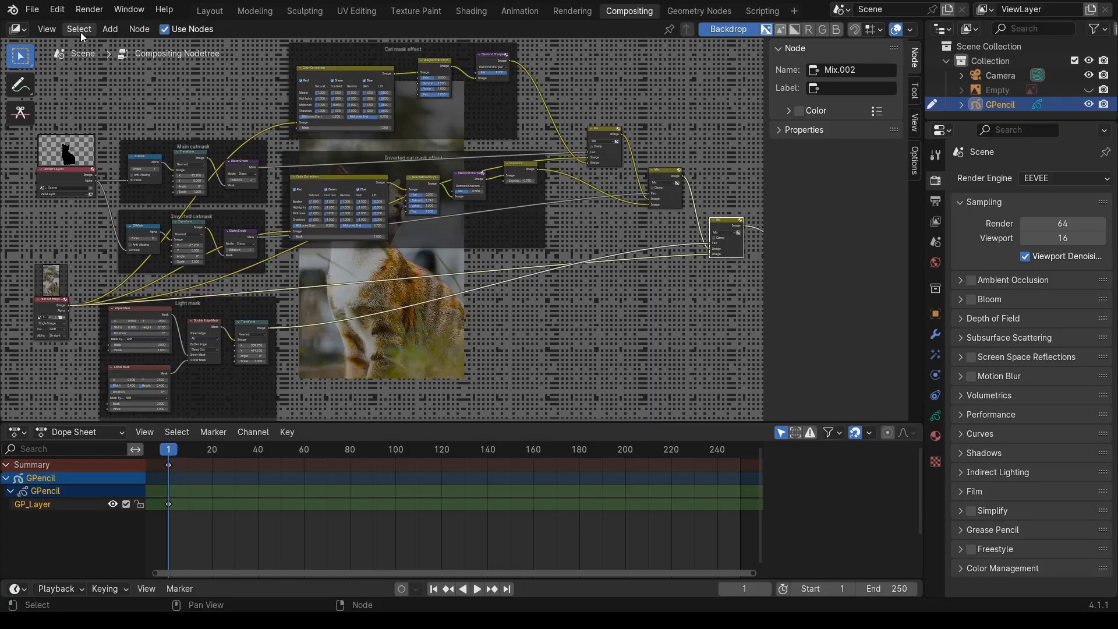
click(110, 28)
mouse_move(148, 79)
mouse_move(257, 79)
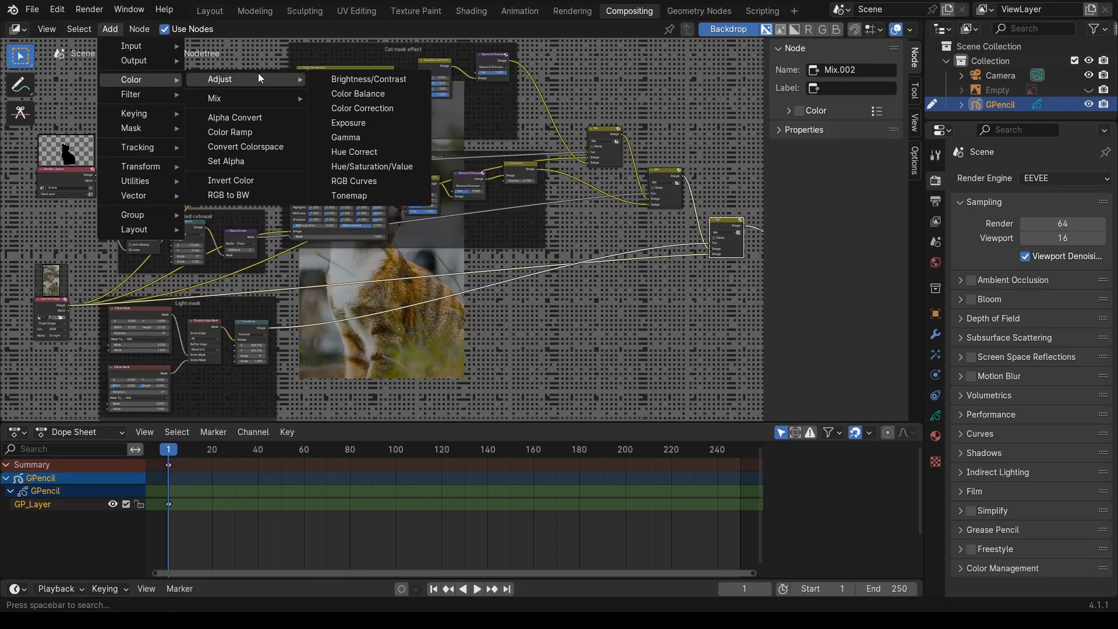
click(368, 108)
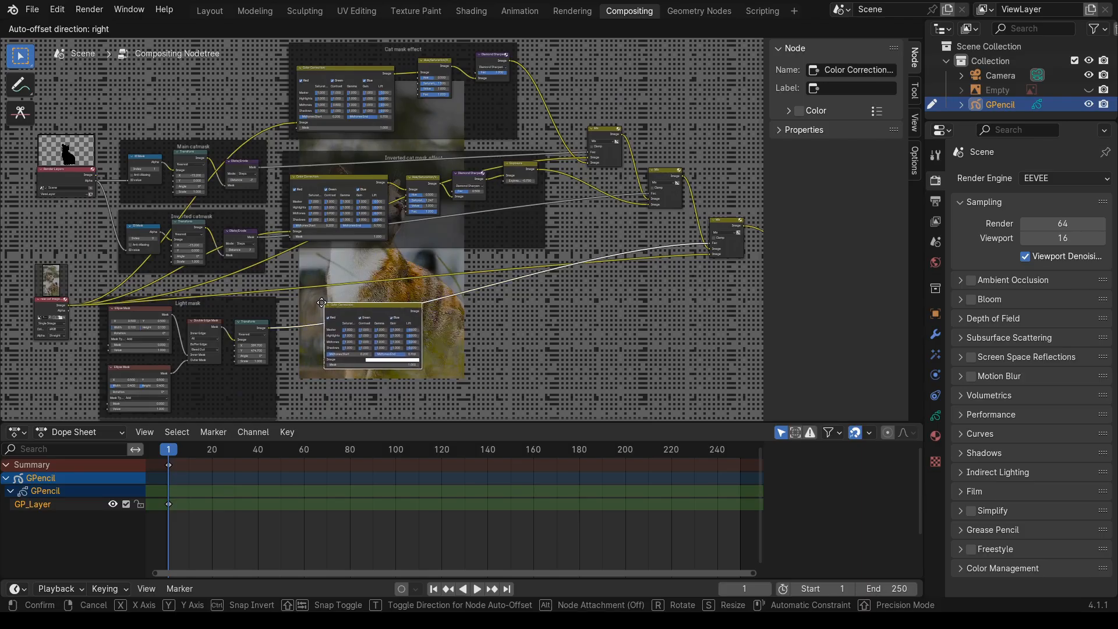
click(320, 303)
- Insert a Brightness/Contrast node after the light branch's Color Correction node and shift it slightly down beside that node
middle_drag(489, 363, 493, 326)
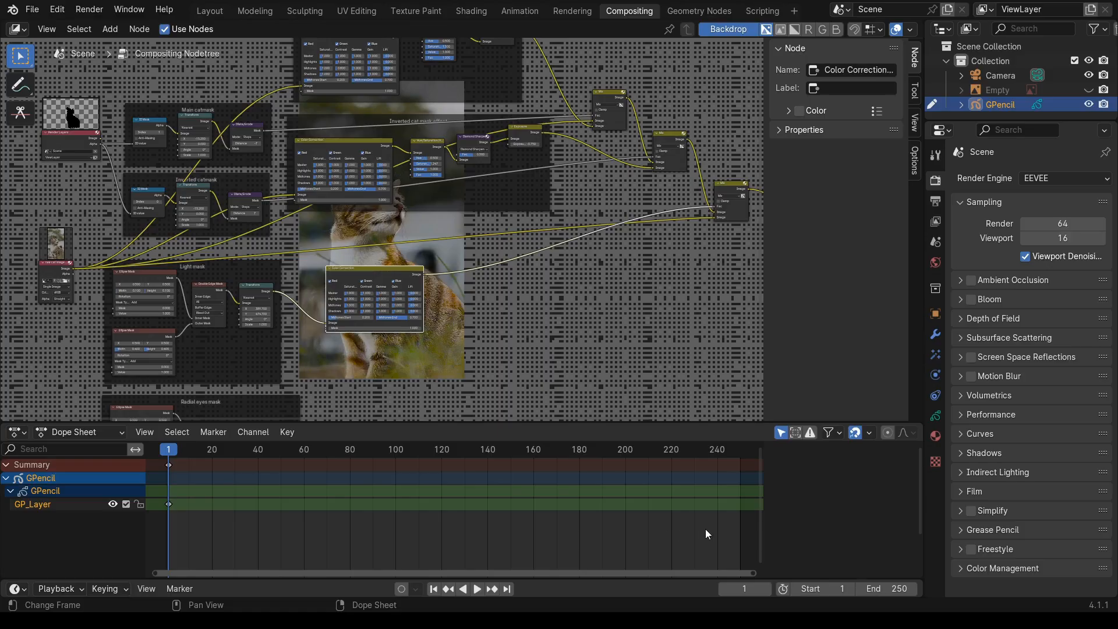
click(139, 29)
click(110, 28)
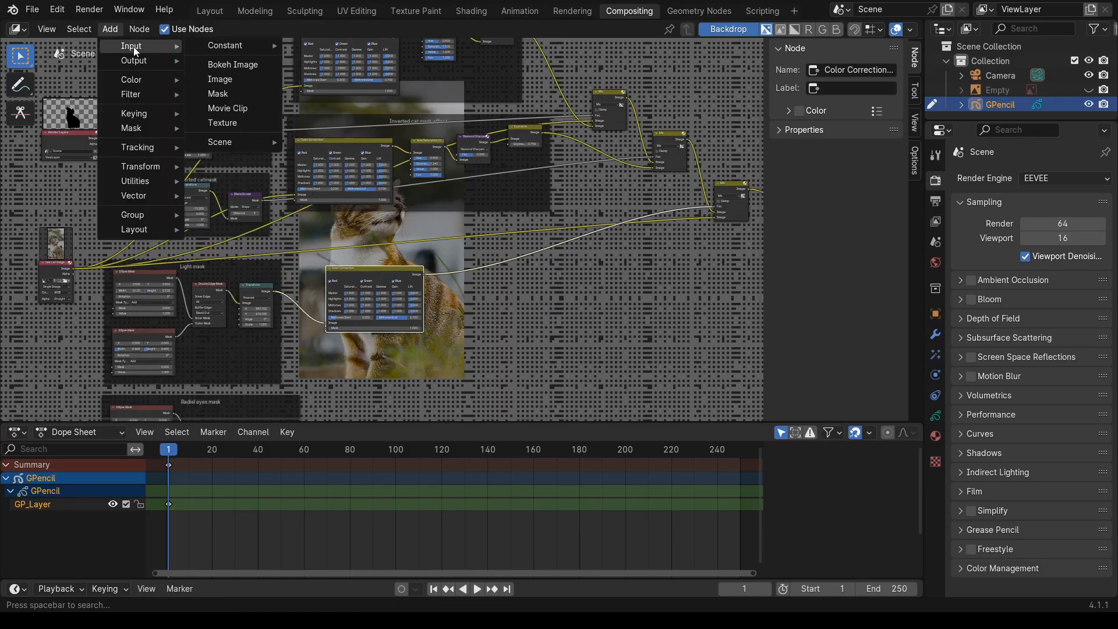
mouse_move(138, 78)
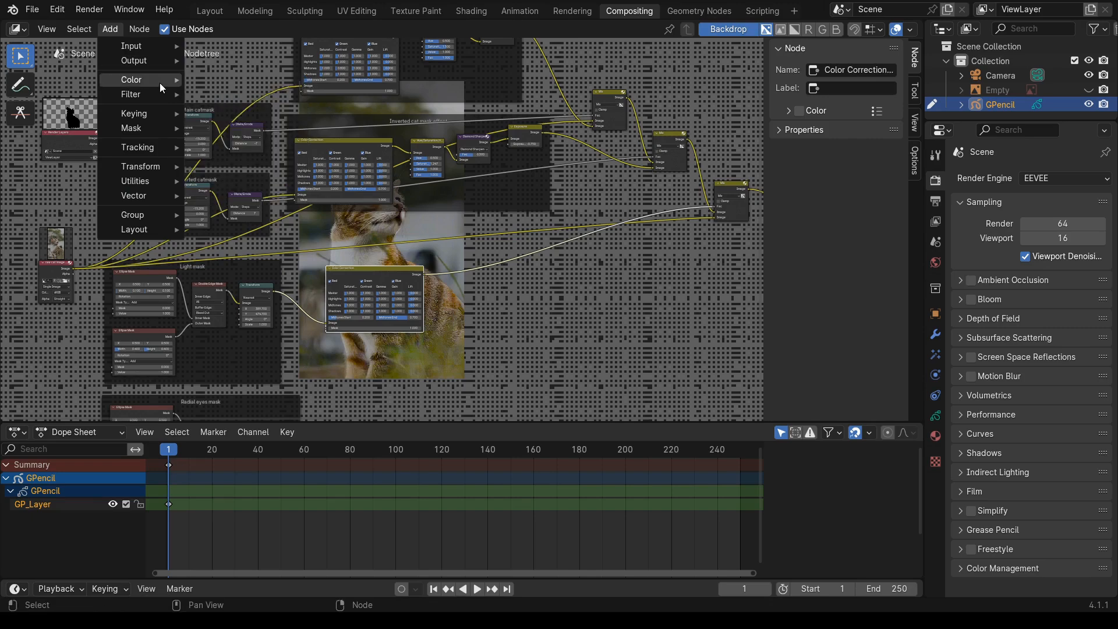
mouse_move(309, 82)
click(355, 79)
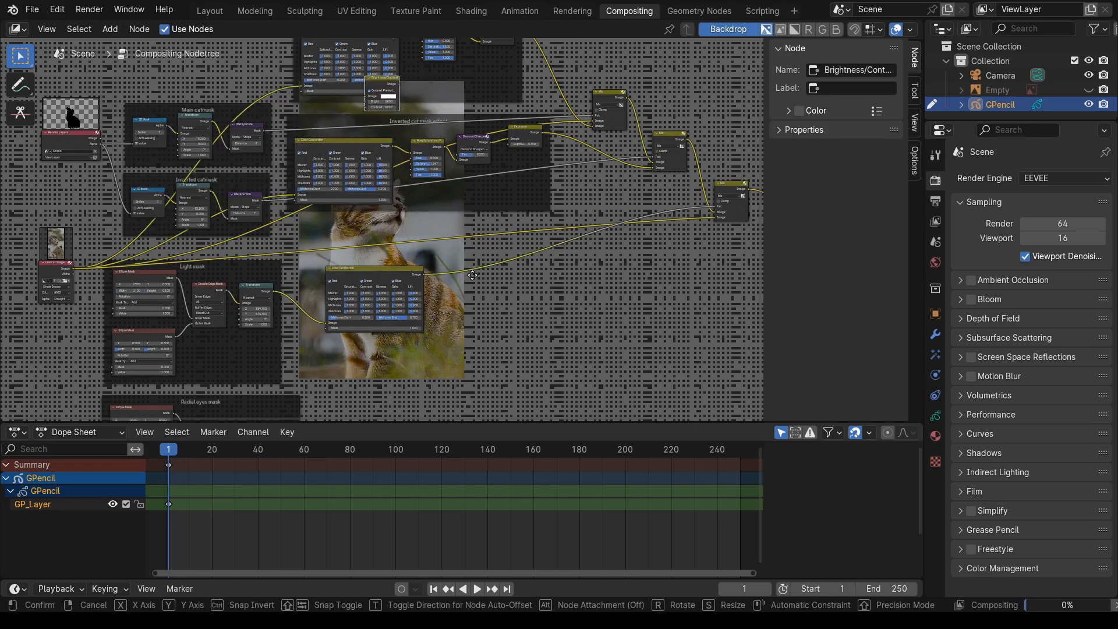
click(464, 253)
scroll(503, 340, up, 2)
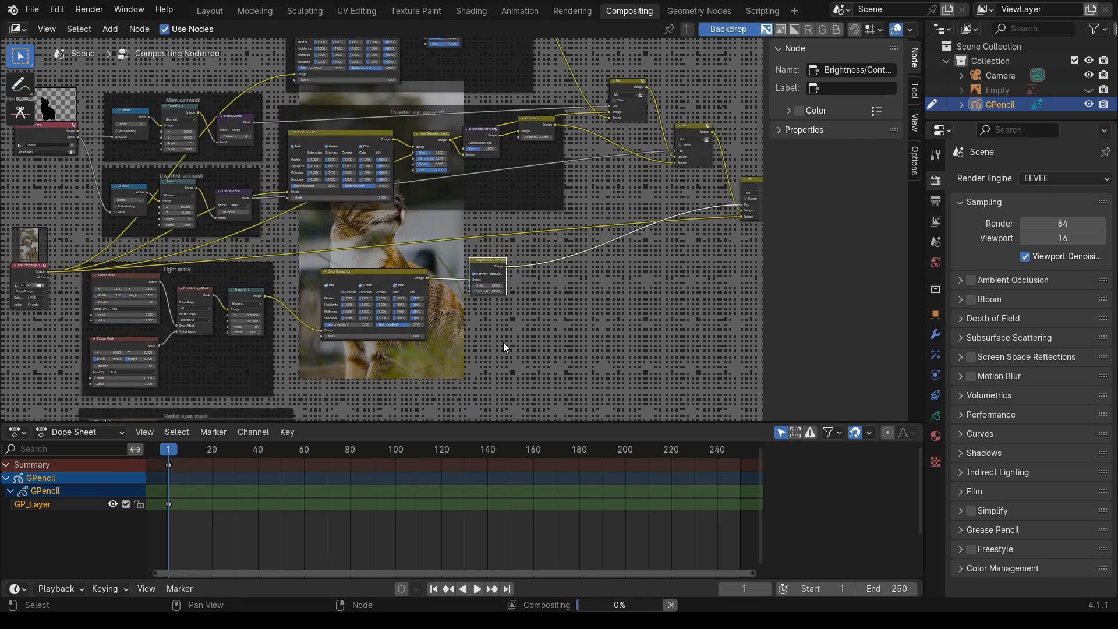
middle_drag(517, 347, 484, 327)
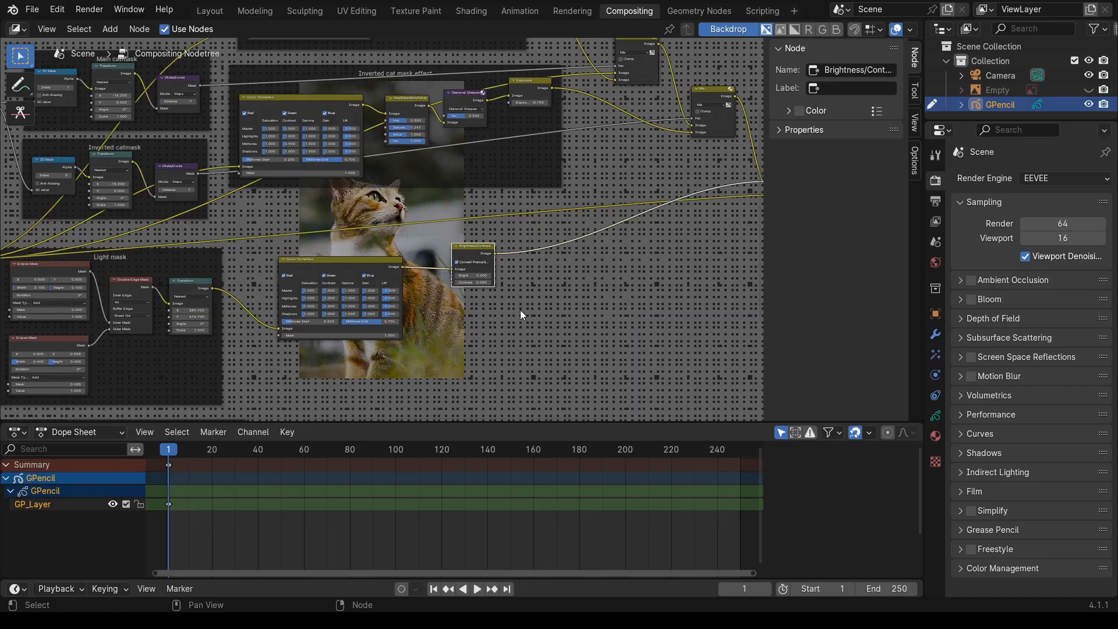
click(354, 269)
drag(461, 254, 461, 269)
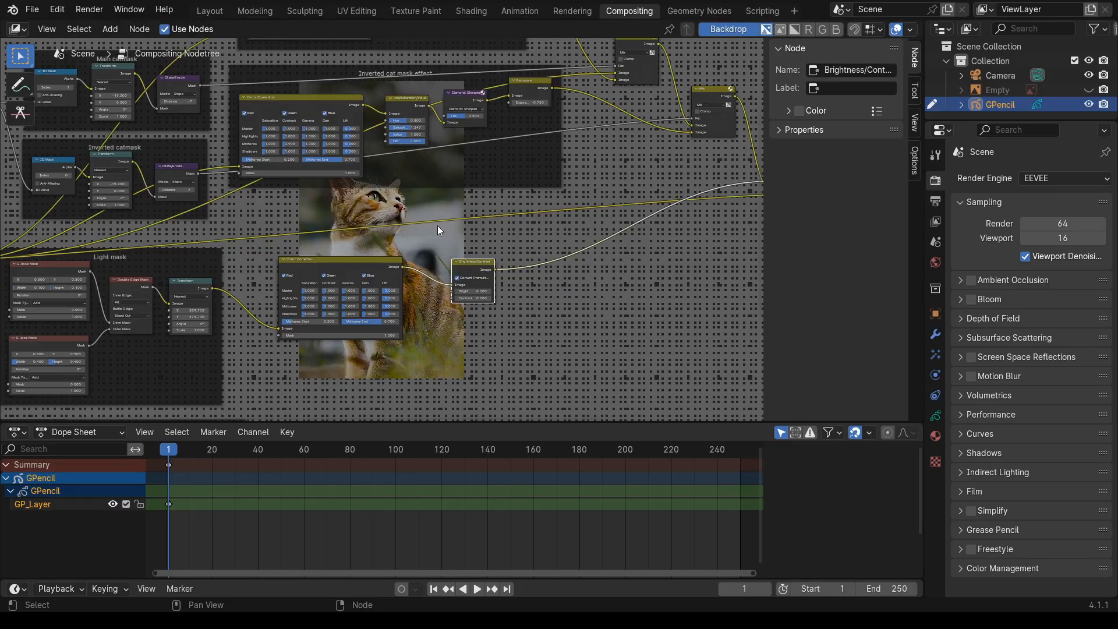
- Insert a Mix Color node after the Brightness/Contrast node in the light branch
click(105, 29)
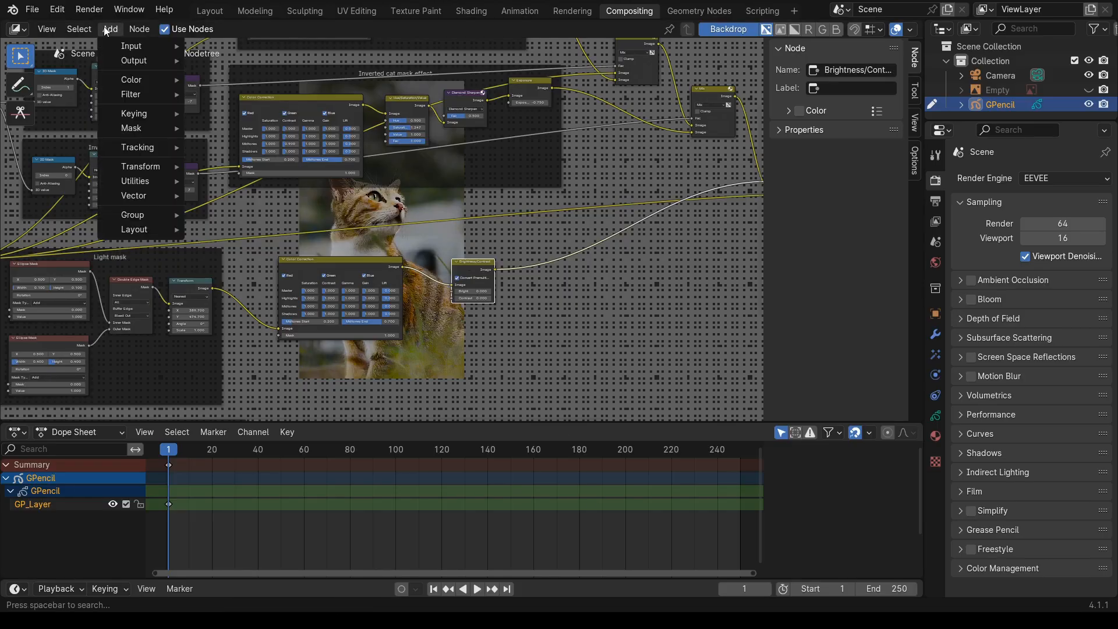
mouse_move(144, 78)
mouse_move(270, 99)
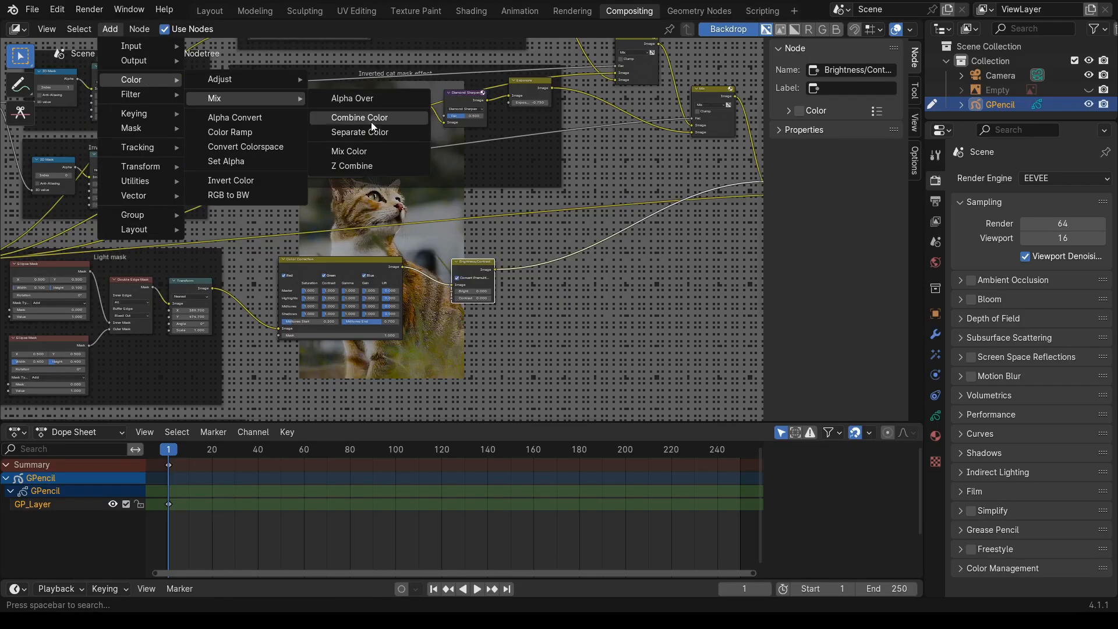
click(368, 147)
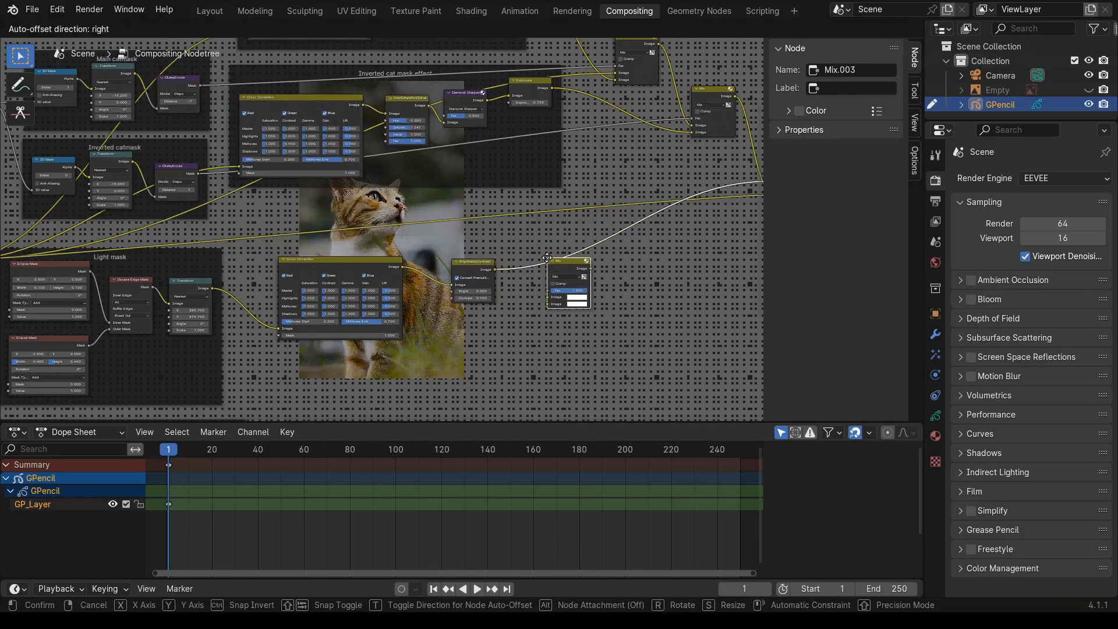
click(548, 251)
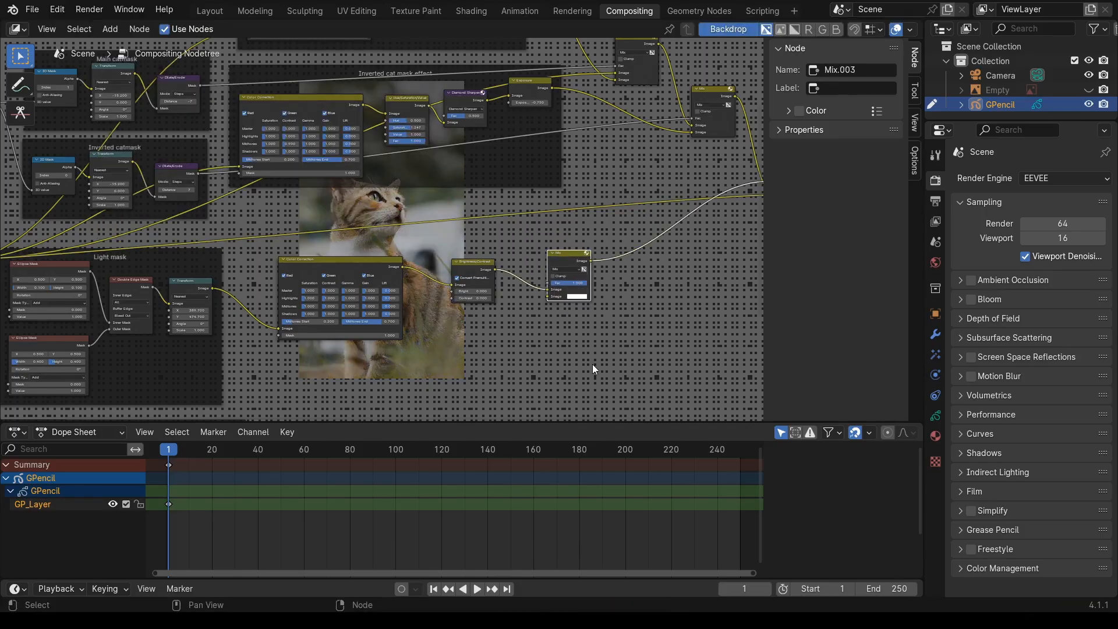
- Insert an Exposure node between the light branch's Mix node and the third Mix node of the main chain
middle_drag(592, 364, 504, 354)
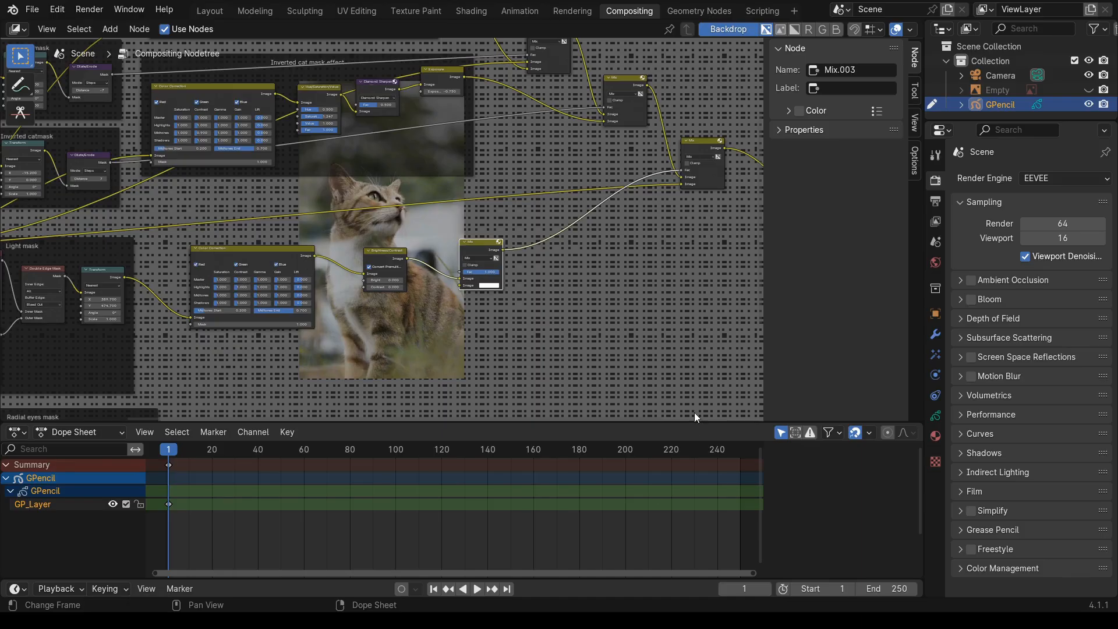
click(110, 30)
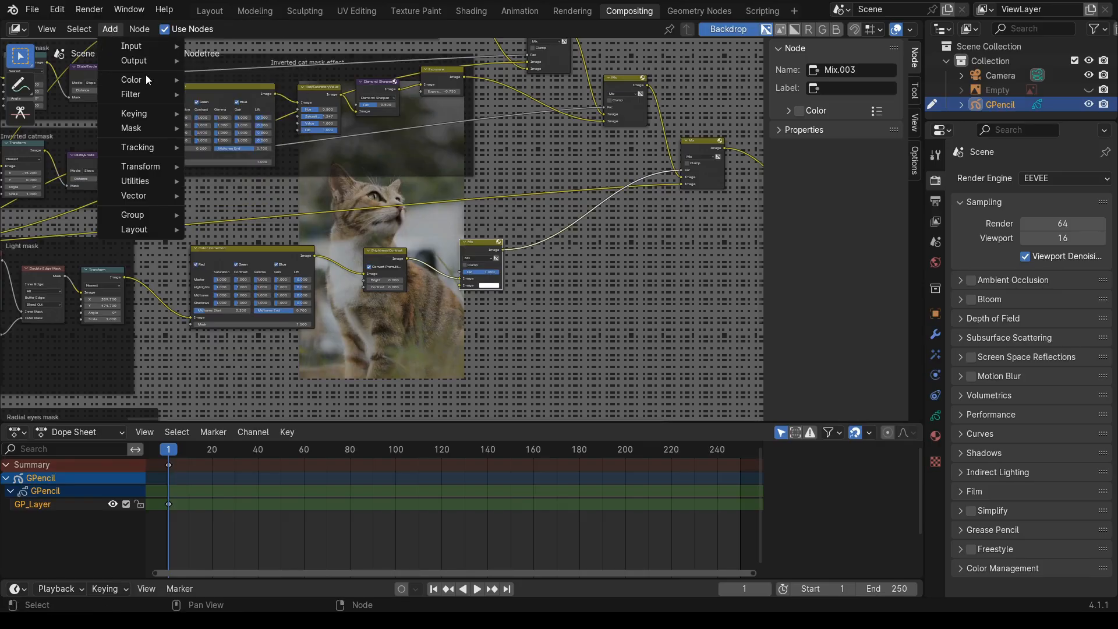
mouse_move(143, 78)
mouse_move(296, 80)
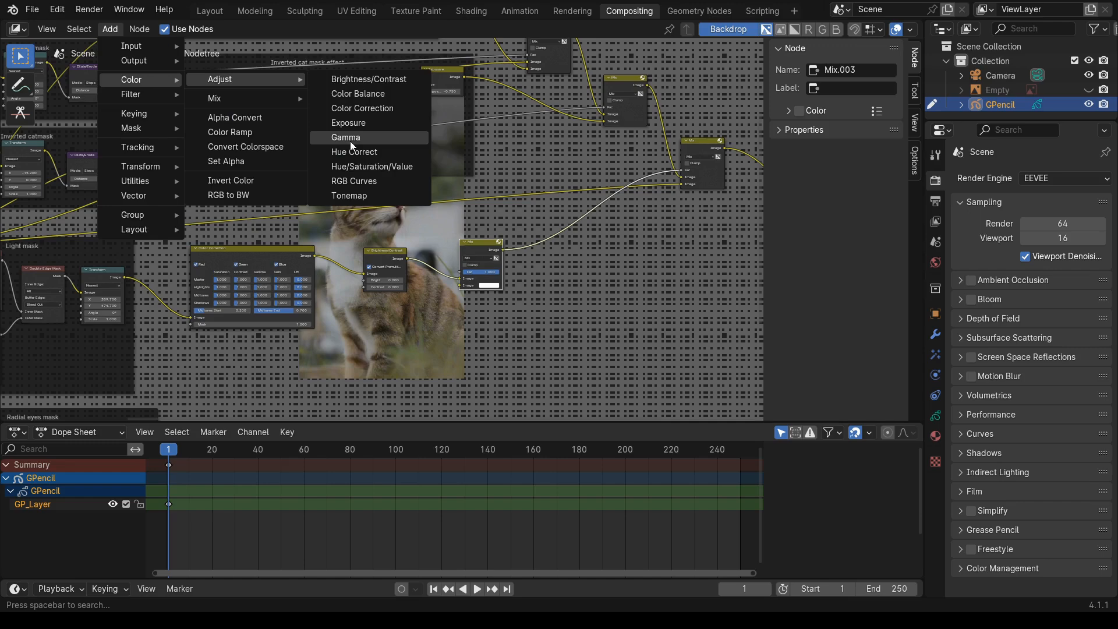
click(351, 123)
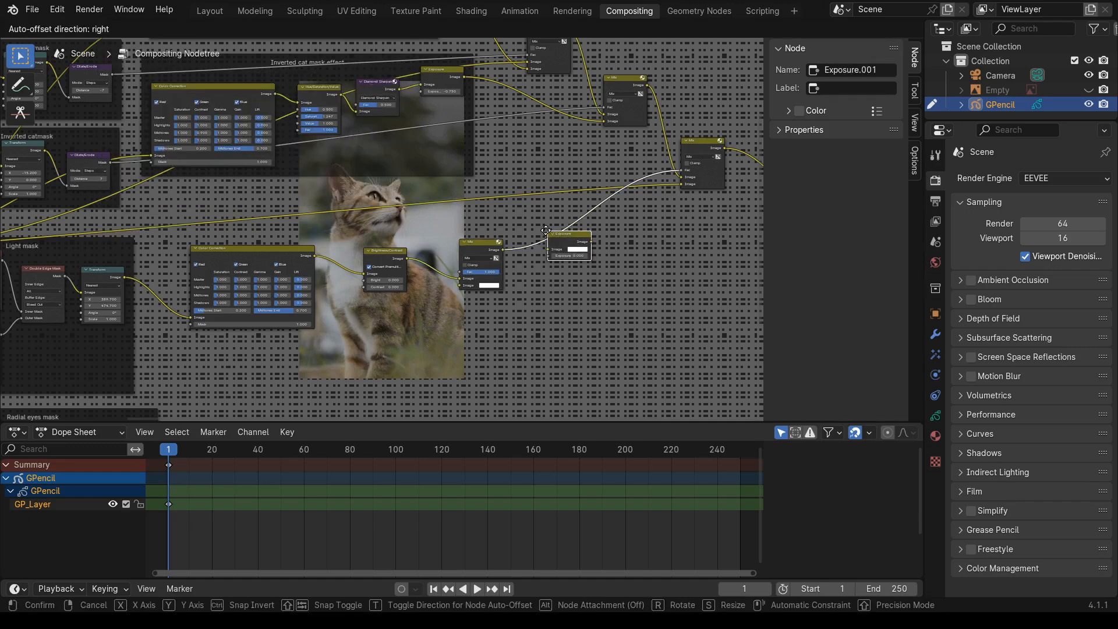
click(541, 226)
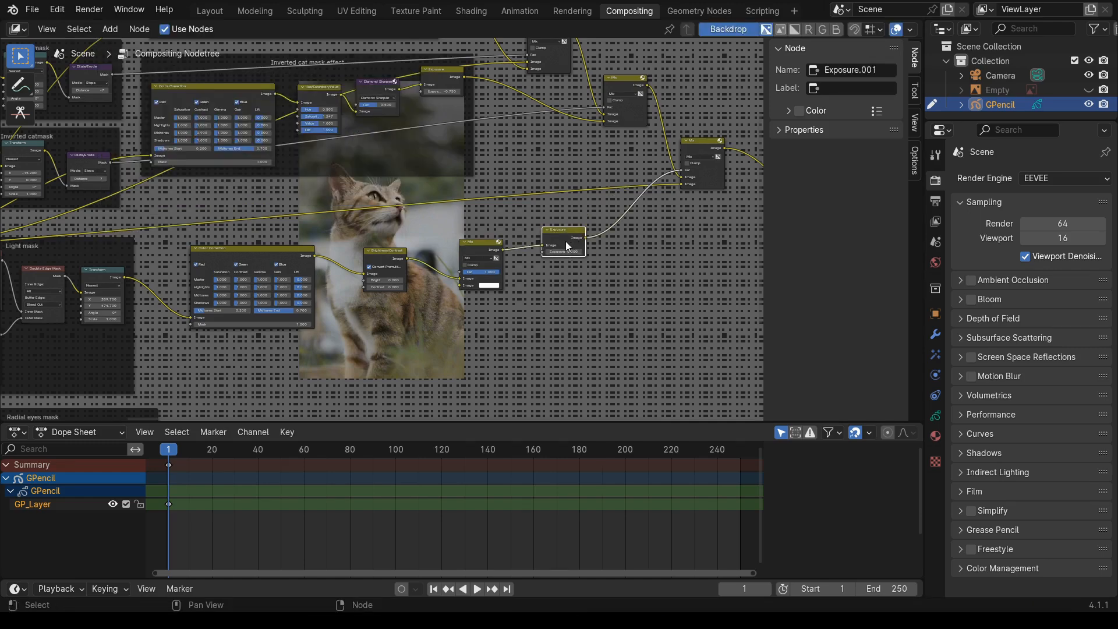
- Move the light branch's Color Correction node closer to Brightness/Contrast, and set its Mix node's blending mode to Multiply
scroll(564, 241, up, 3)
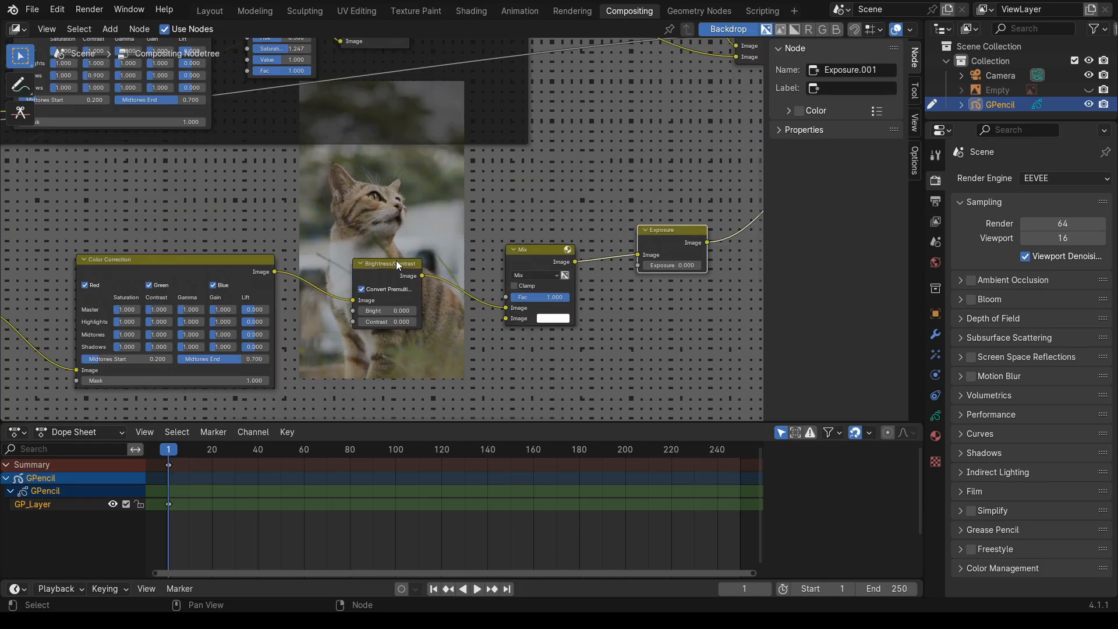
drag(155, 267, 174, 254)
click(531, 255)
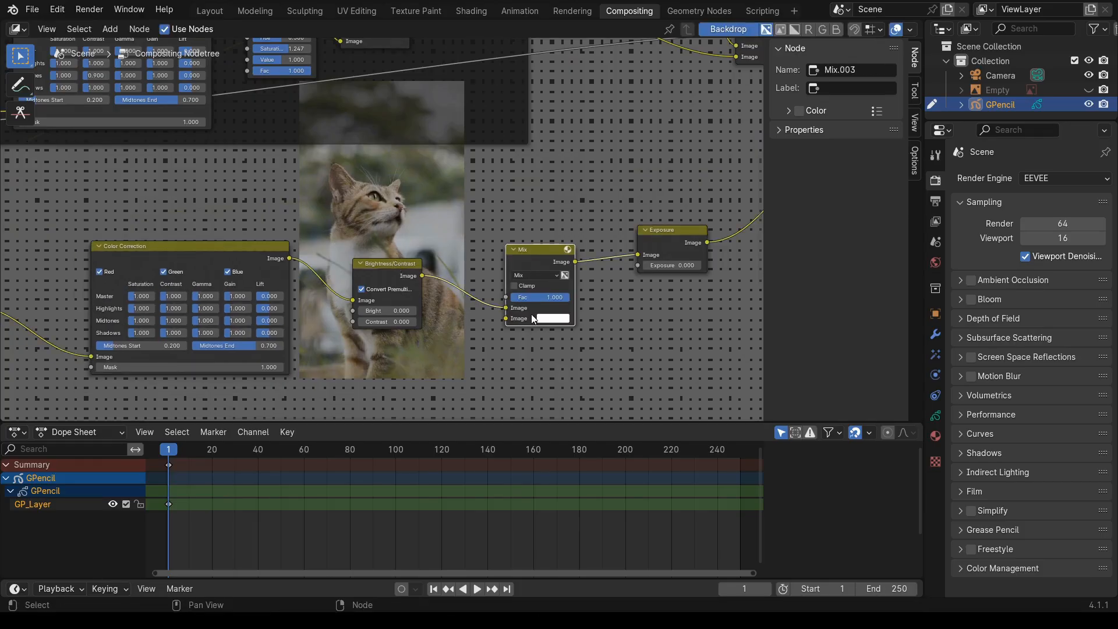
click(546, 276)
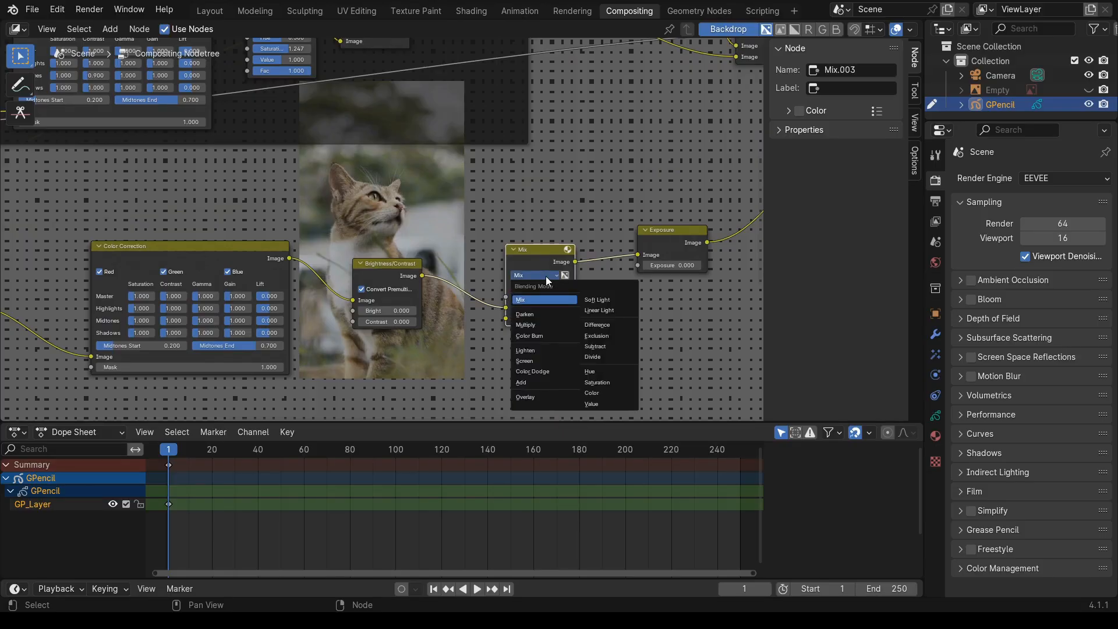
click(539, 325)
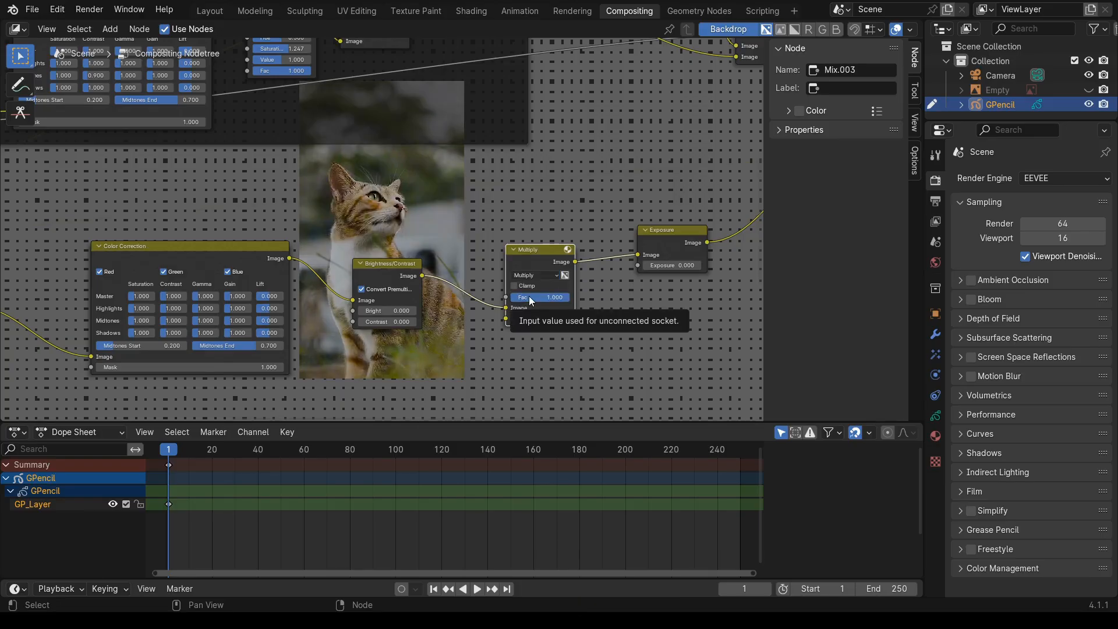
scroll(561, 330, down, 3)
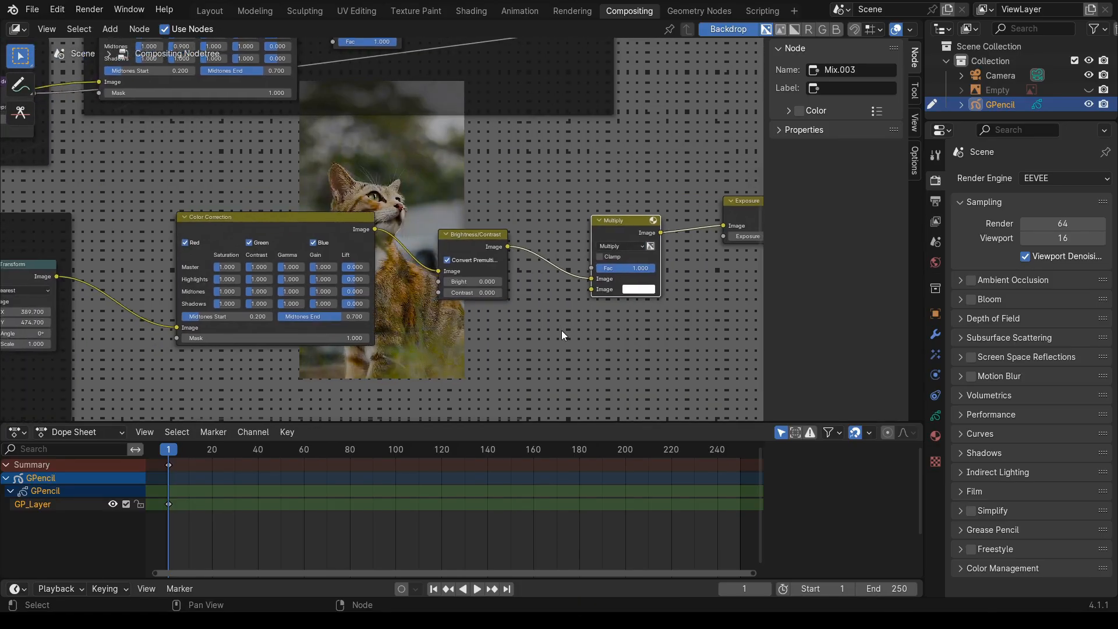
scroll(561, 330, up, 3)
middle_drag(561, 330, 527, 260)
scroll(621, 331, down, 4)
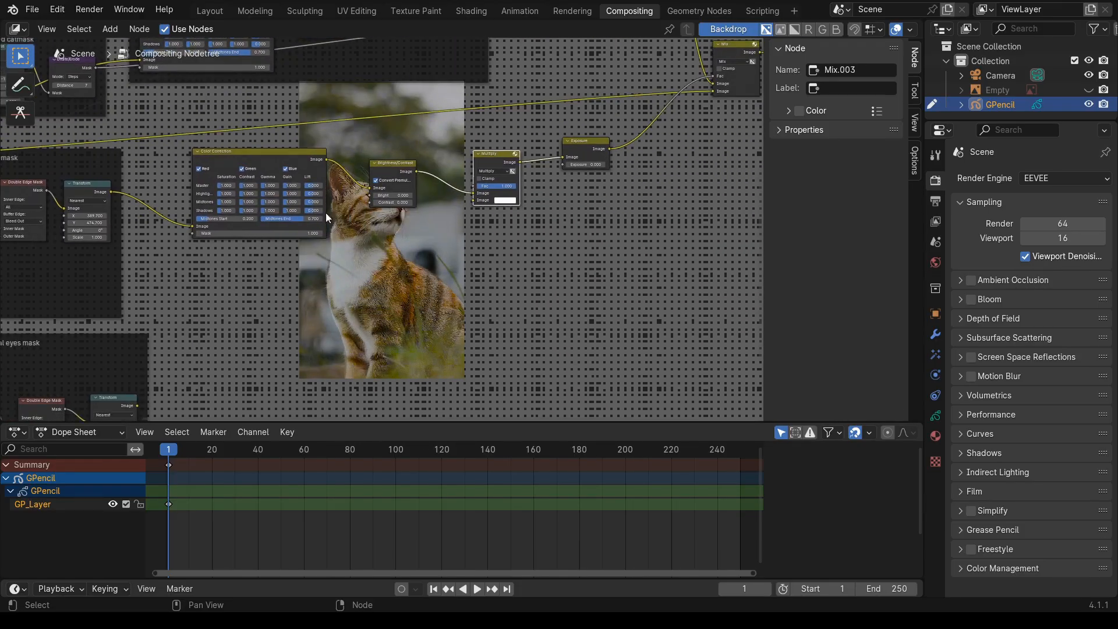
- Connect the Light mask's Transform output to the Fac input of the third Mix node in the main chain
middle_drag(346, 297, 482, 380)
scroll(470, 372, down, 2)
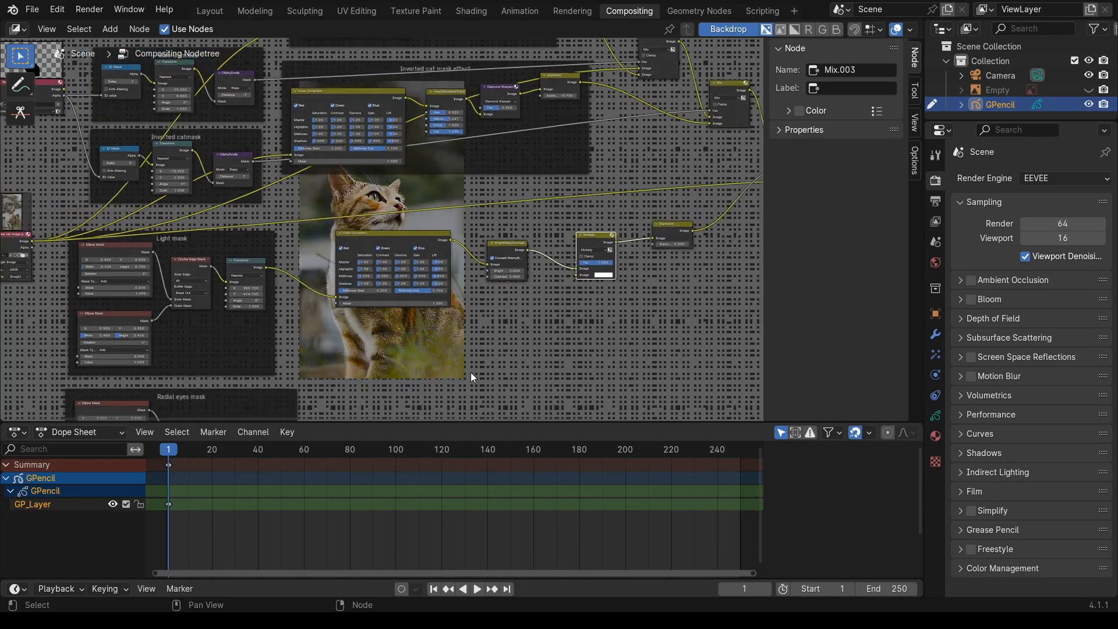
scroll(470, 371, down, 1)
drag(340, 290, 655, 175)
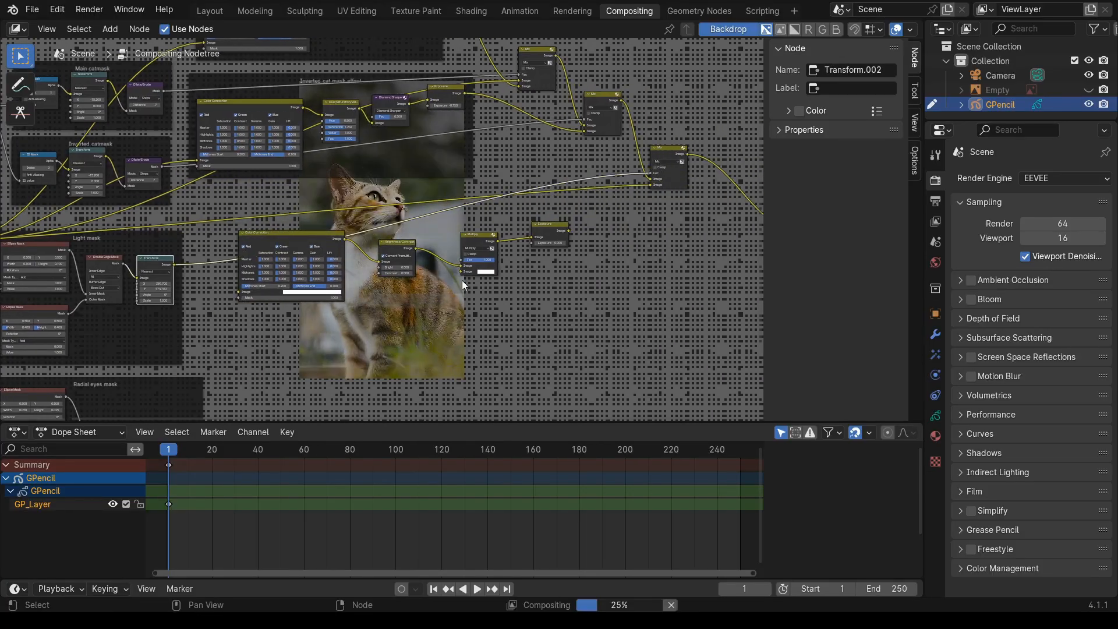
- Connect the source cat image to the light branch's Color Correction Image input, and adjust the positions of Color Correction and Brightness/Contrast
drag(306, 240, 309, 258)
drag(383, 255, 384, 260)
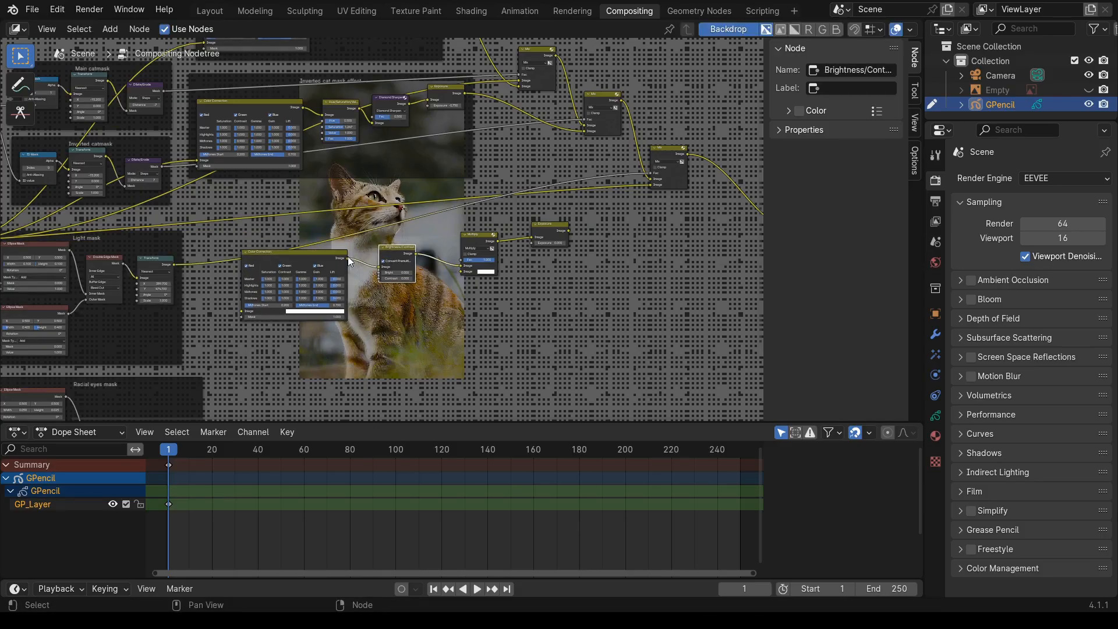
middle_drag(164, 250, 283, 259)
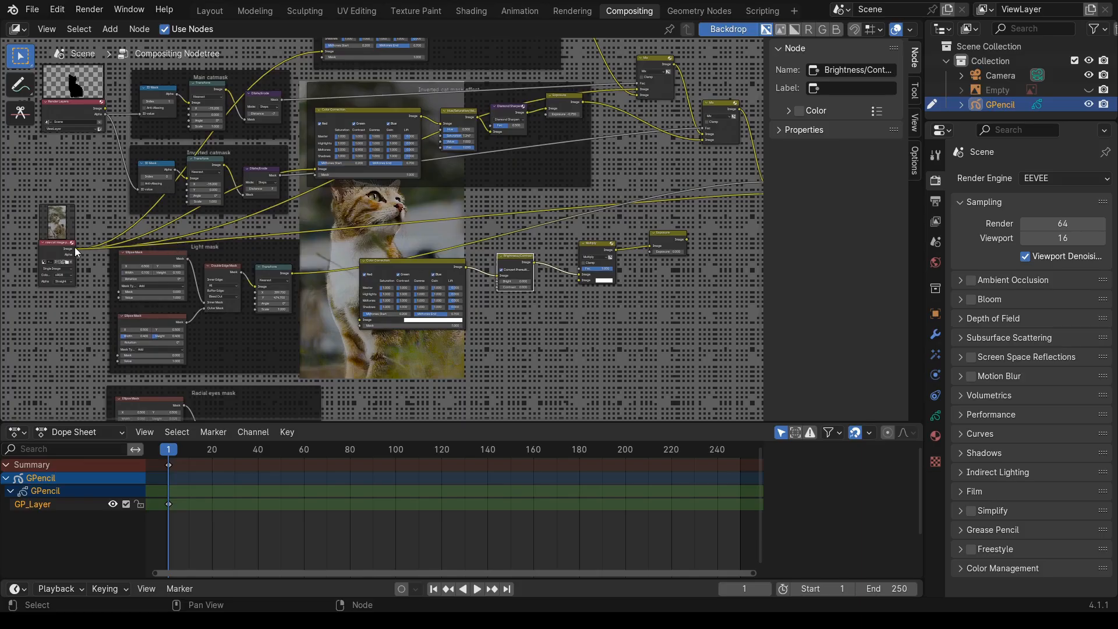
drag(74, 246, 364, 319)
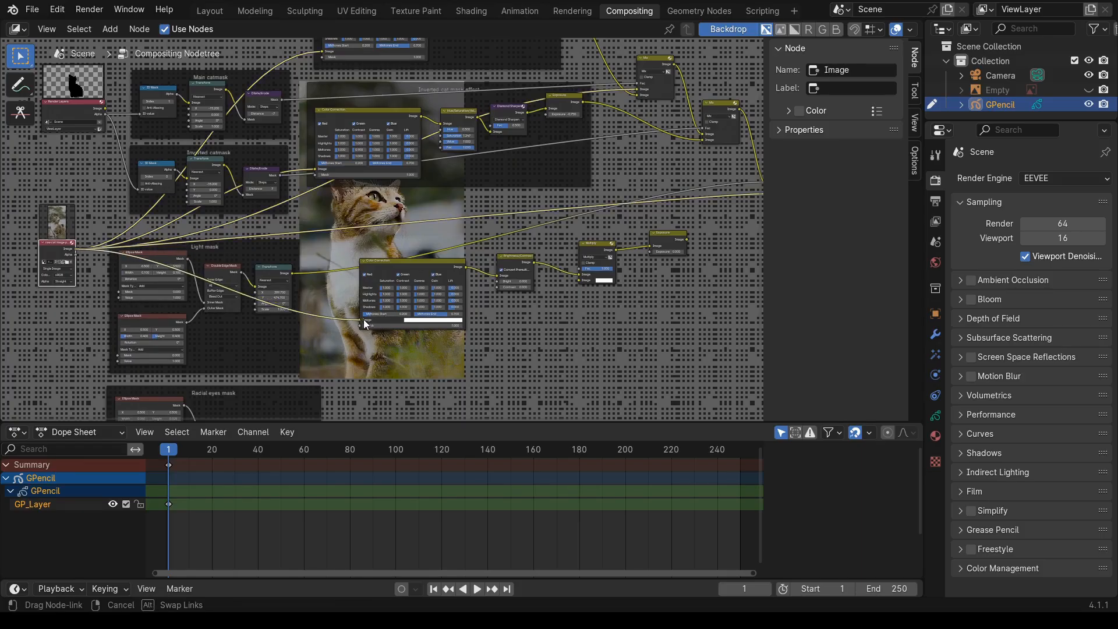
drag(404, 260, 404, 251)
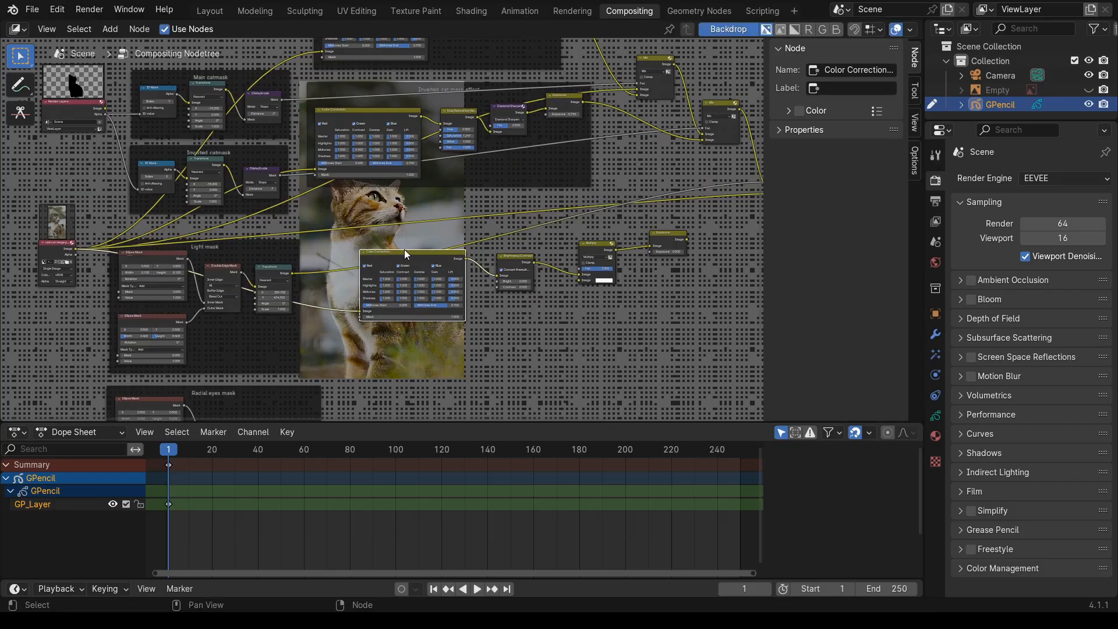
- Connect the light branch's Exposure output to the second Image input of the third Mix node
middle_drag(650, 324, 537, 332)
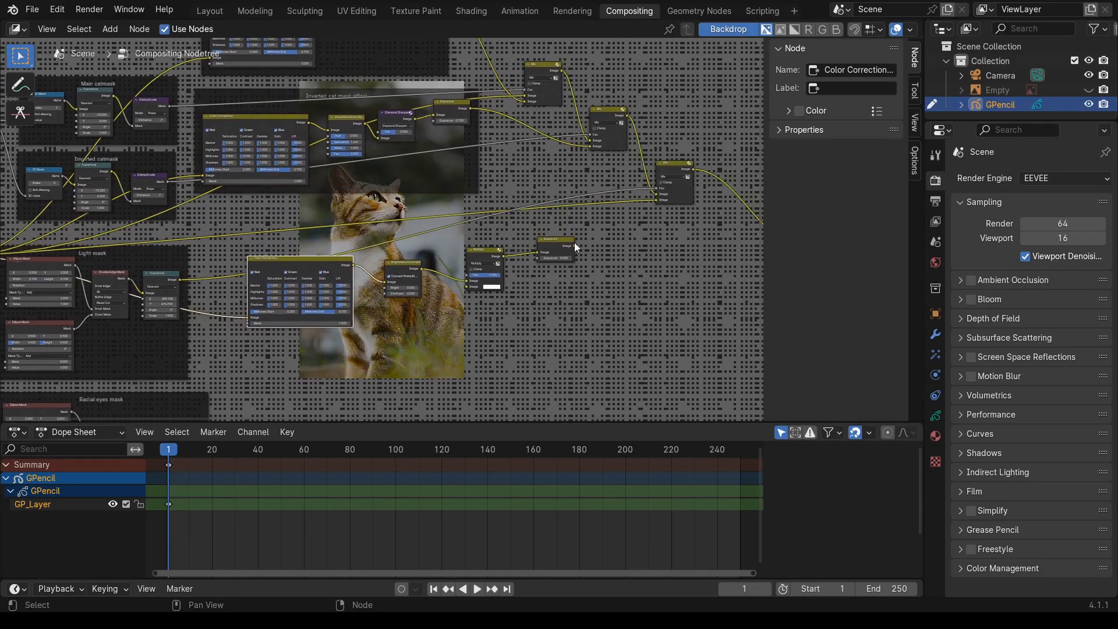
drag(574, 245, 656, 205)
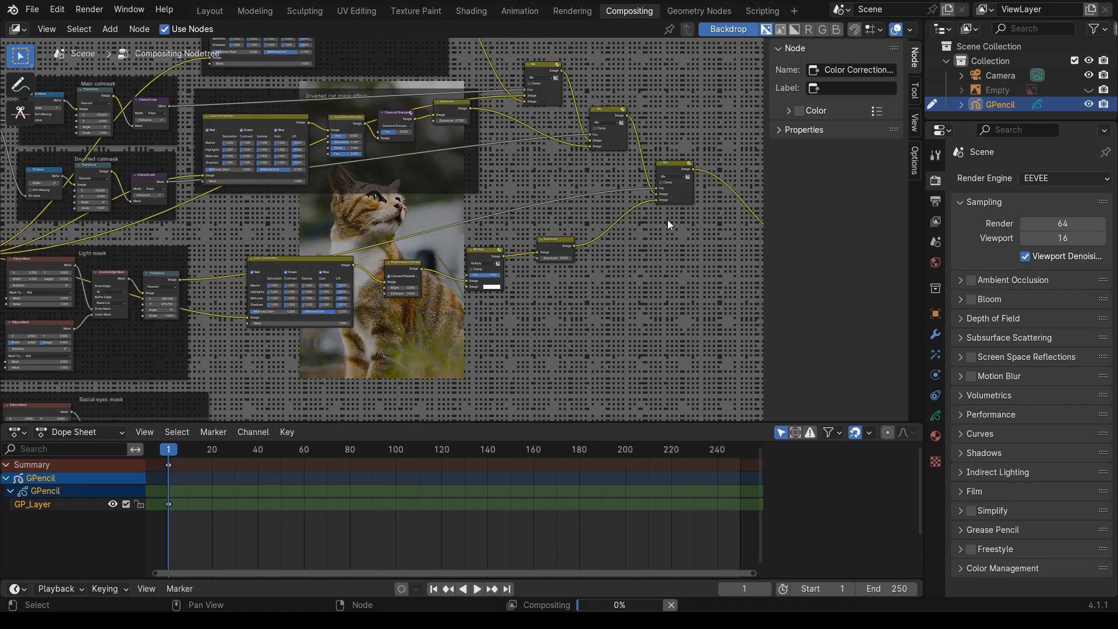
click(675, 169)
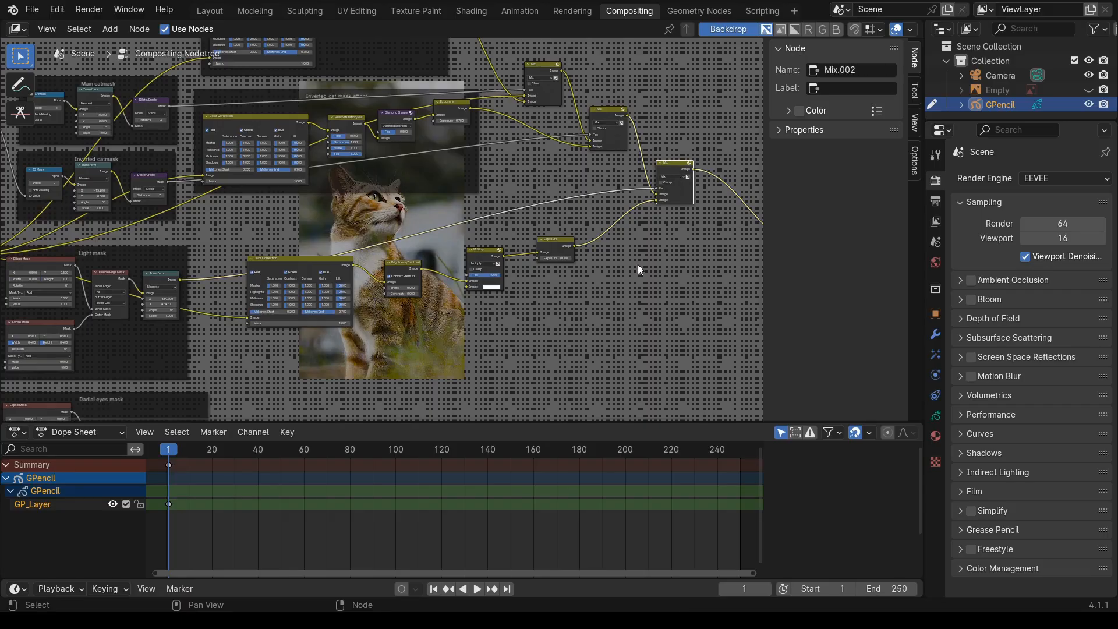
- Arrange the light branch's Color Correction, Brightness/Contrast, Multiply and Exposure nodes in a compact row
scroll(542, 344, up, 3)
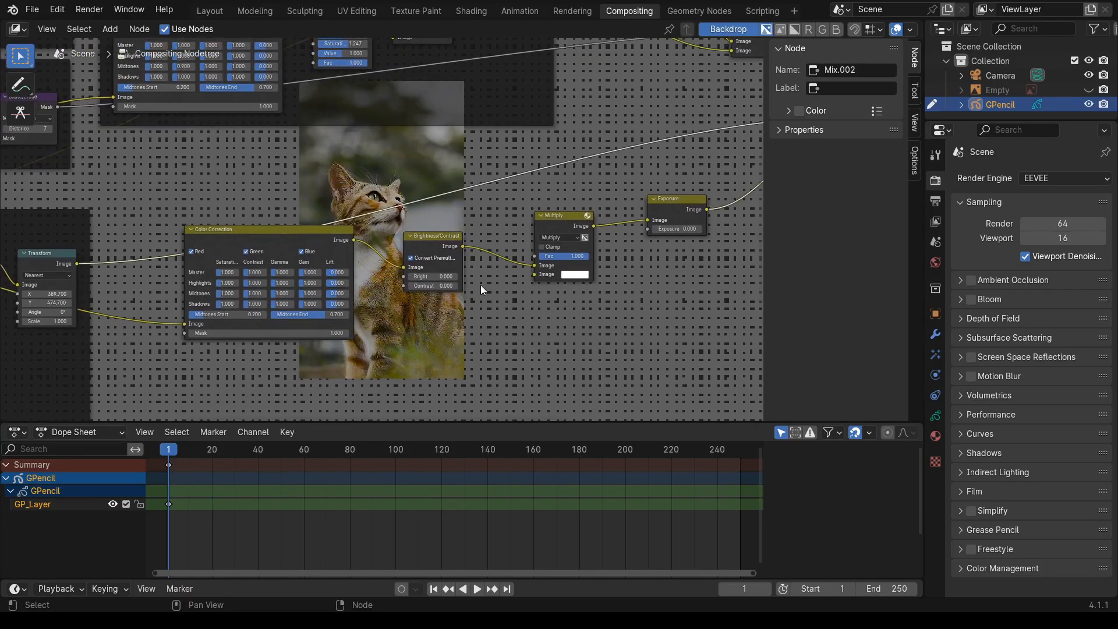
drag(286, 241, 297, 249)
scroll(397, 327, down, 4)
middle_drag(433, 344, 398, 333)
drag(374, 228, 373, 242)
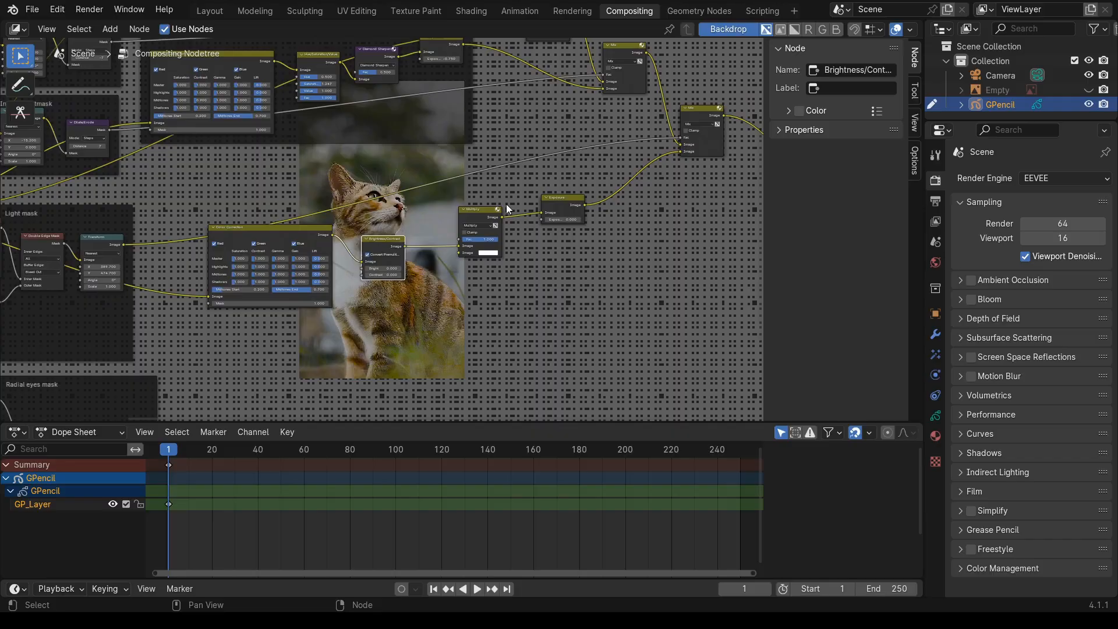
drag(491, 215, 480, 240)
drag(565, 206, 541, 252)
scroll(424, 323, up, 1)
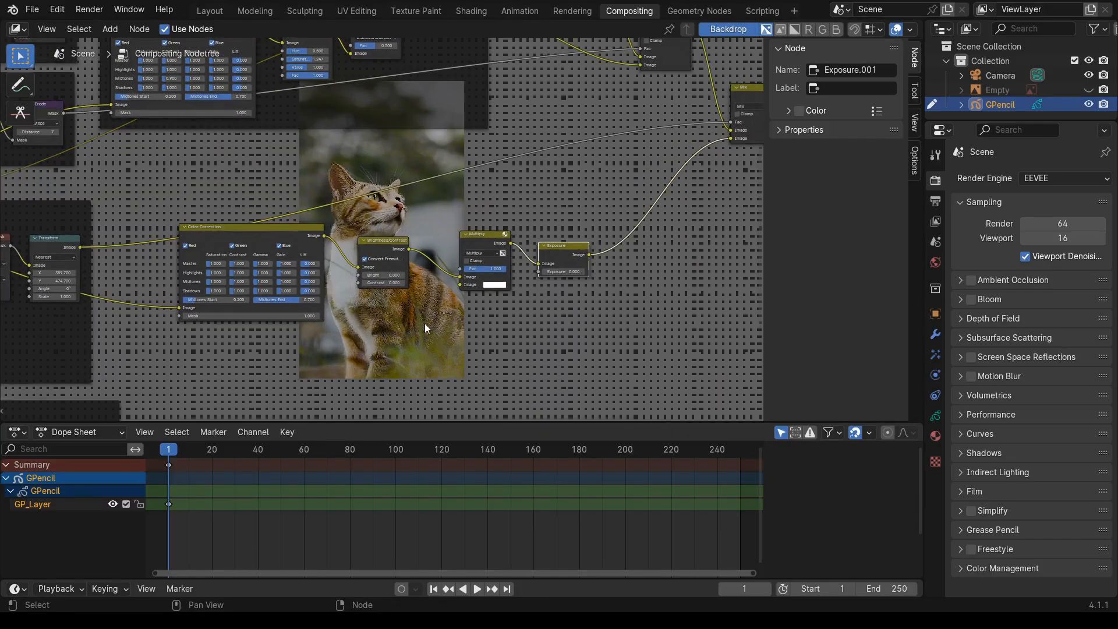
- Keep Multiply as the light branch's blending mode, and shift the branch's four nodes further down
middle_drag(424, 323, 407, 315)
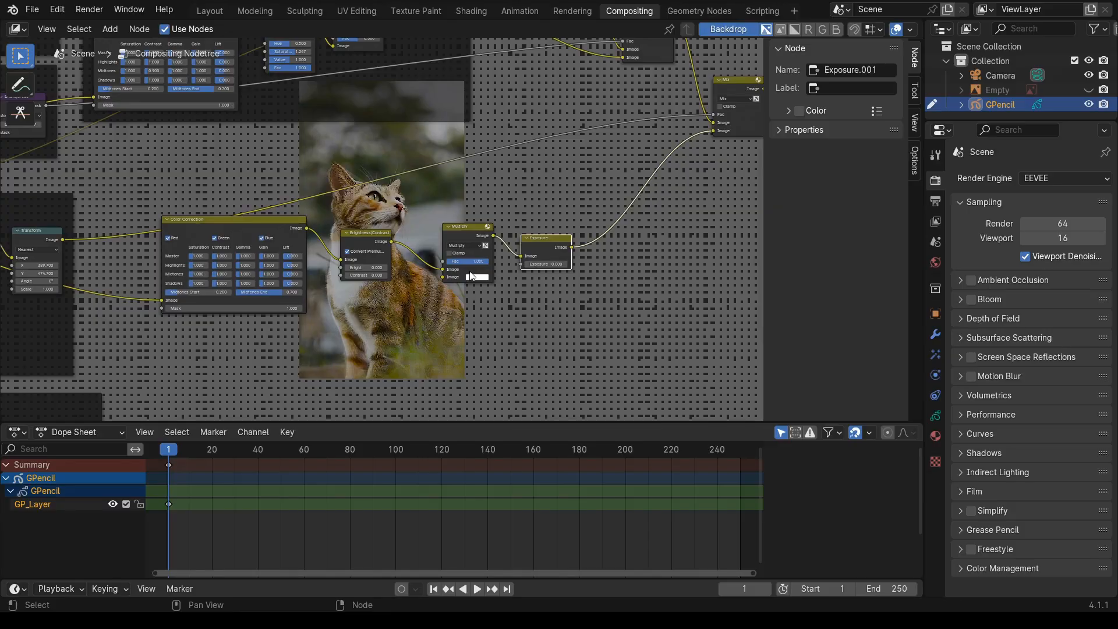
click(465, 245)
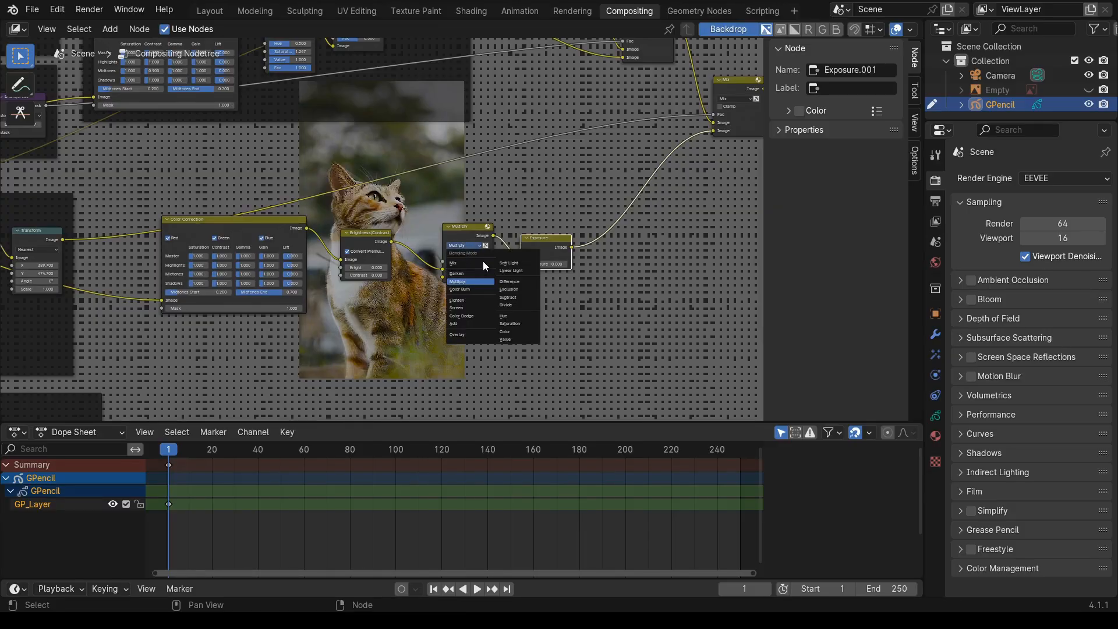
click(477, 282)
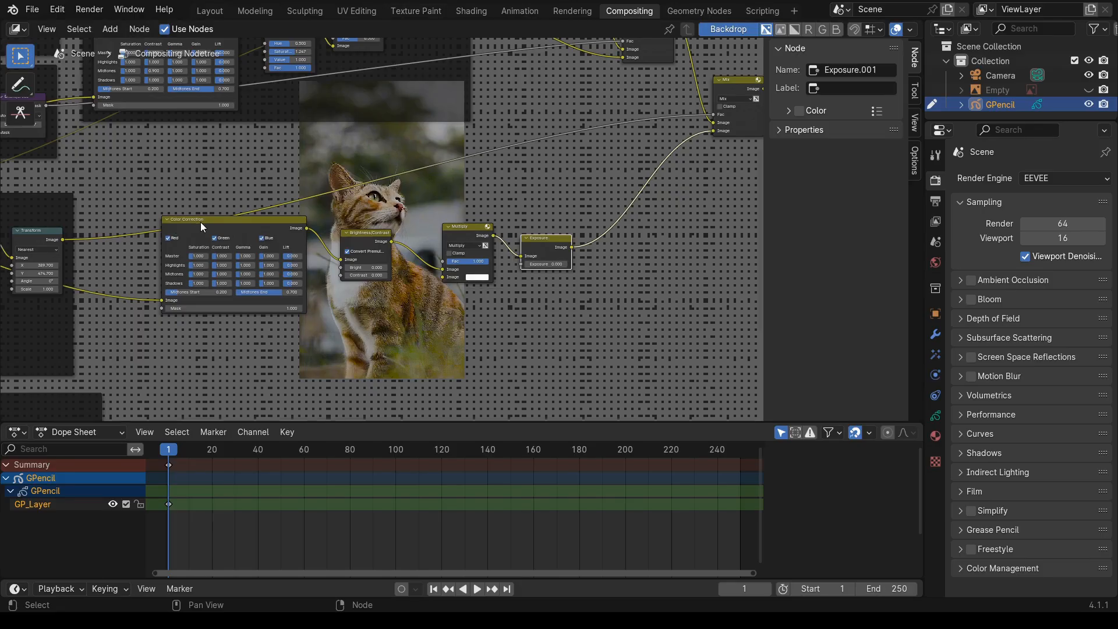
drag(200, 222, 209, 255)
drag(365, 240, 387, 269)
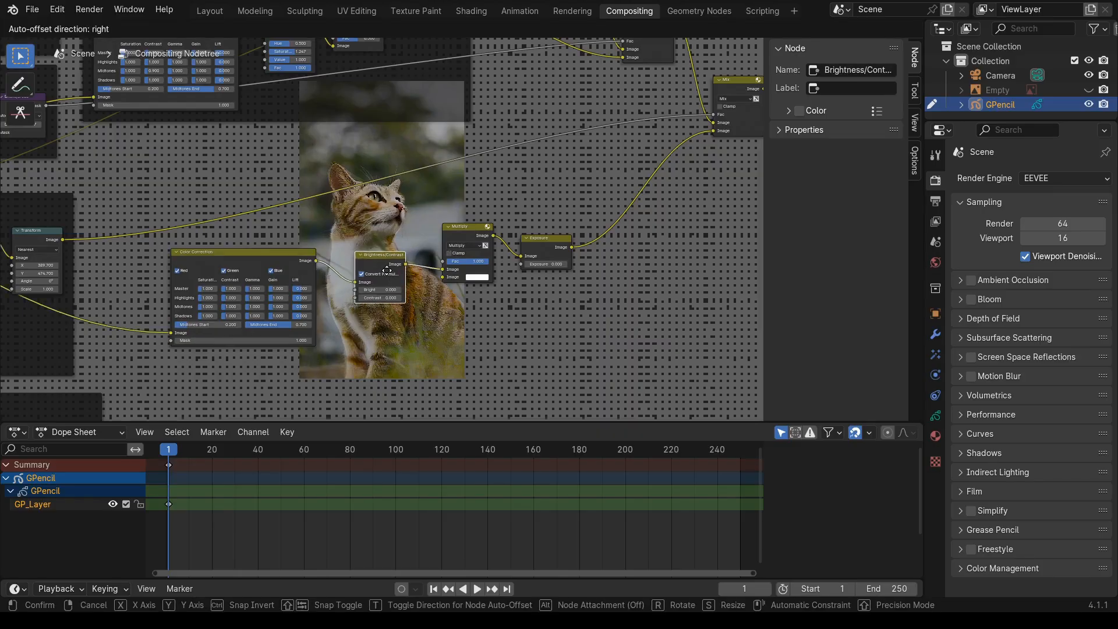
drag(469, 227, 534, 256)
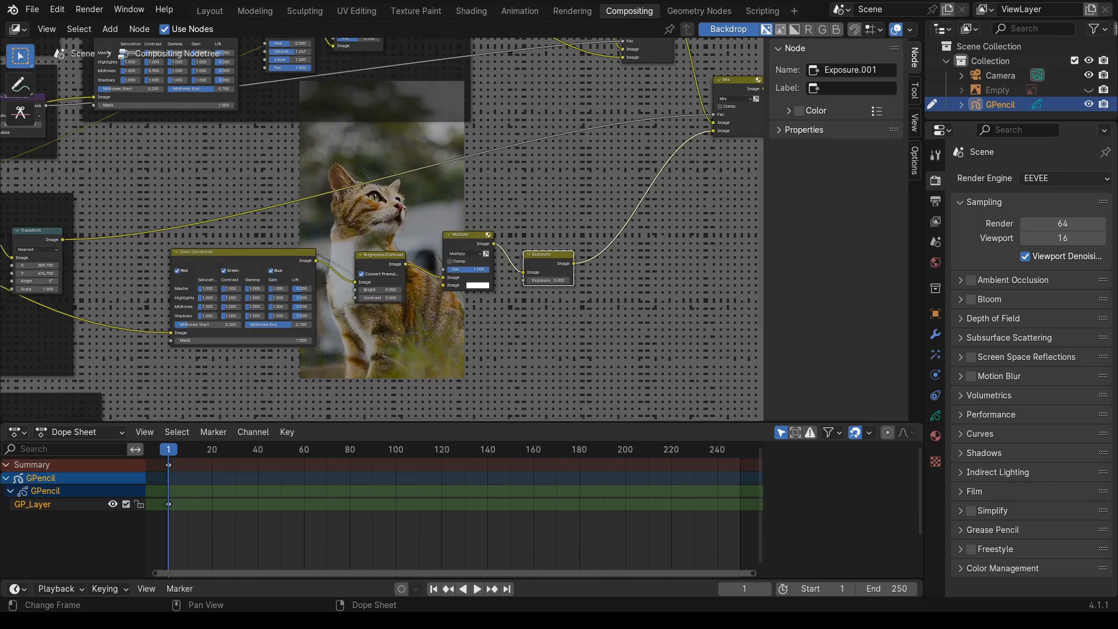
- Lower the Brightness/Contrast, Multiply and Exposure nodes slightly relative to the light branch's Color Correction node
click(223, 260)
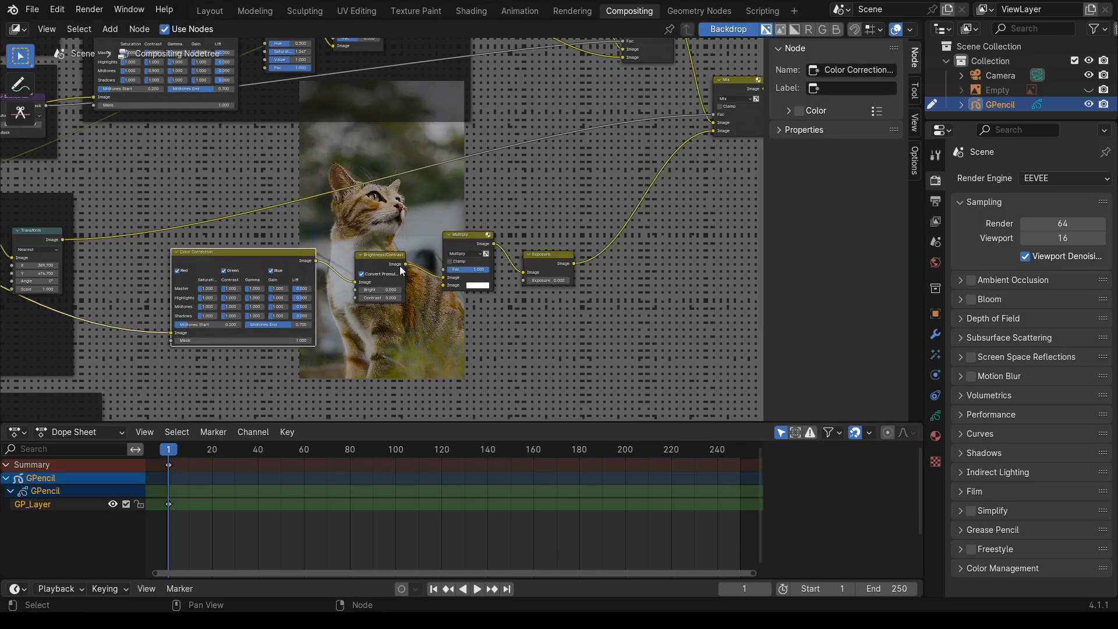
drag(399, 257, 401, 275)
drag(455, 233, 458, 252)
click(535, 254)
drag(535, 254, 536, 263)
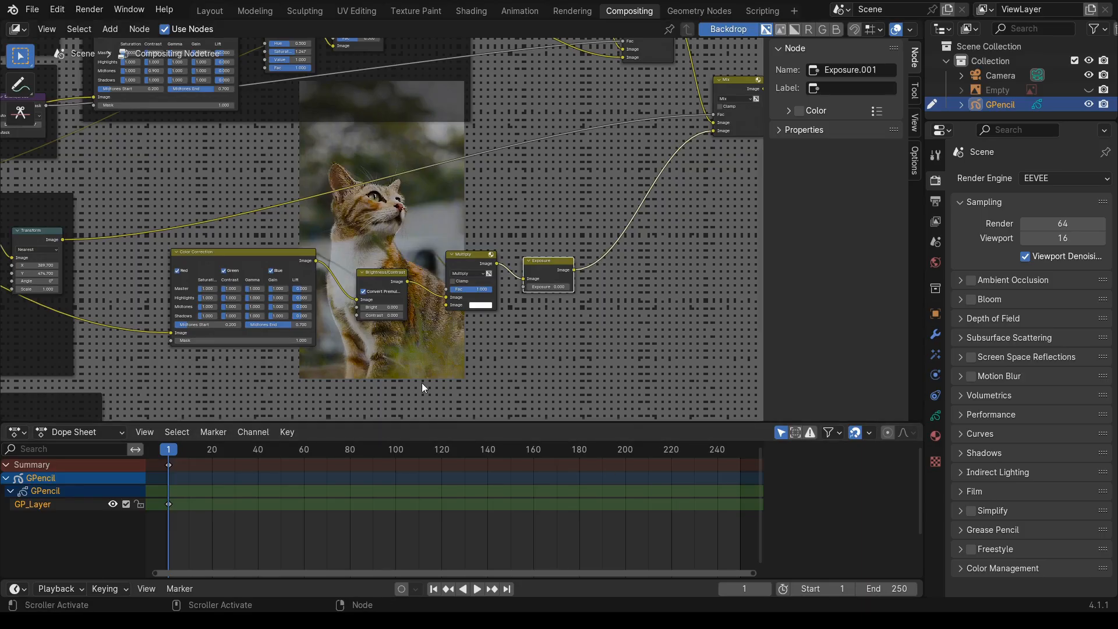
- Set the light branch's Contrast to 0.200, and move the Multiply node down beside Brightness/Contrast
click(402, 315)
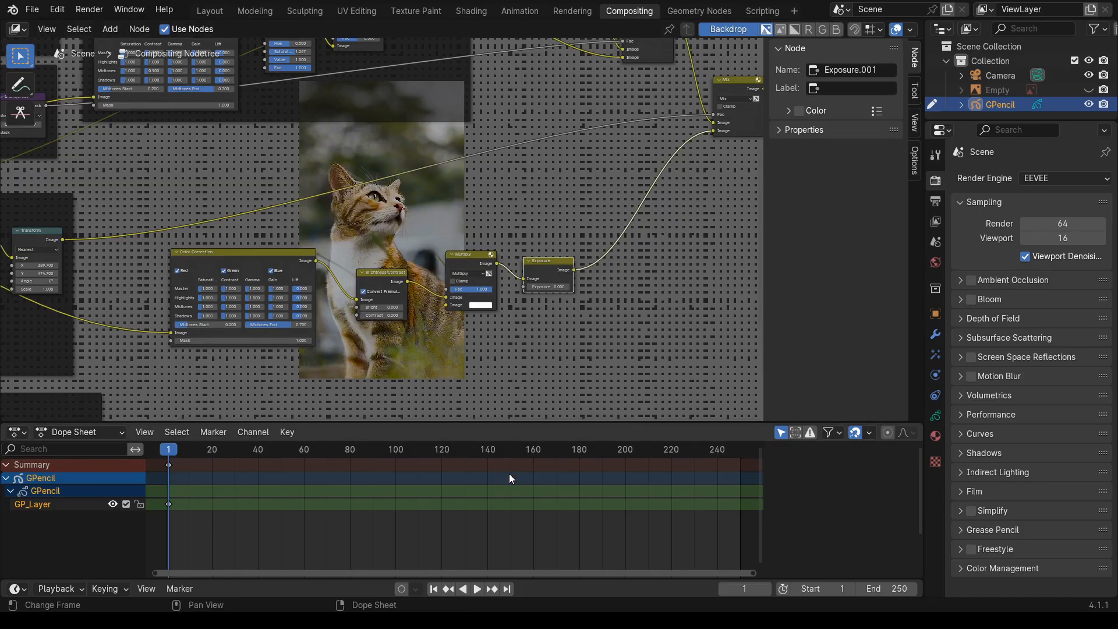
middle_drag(442, 149, 306, 120)
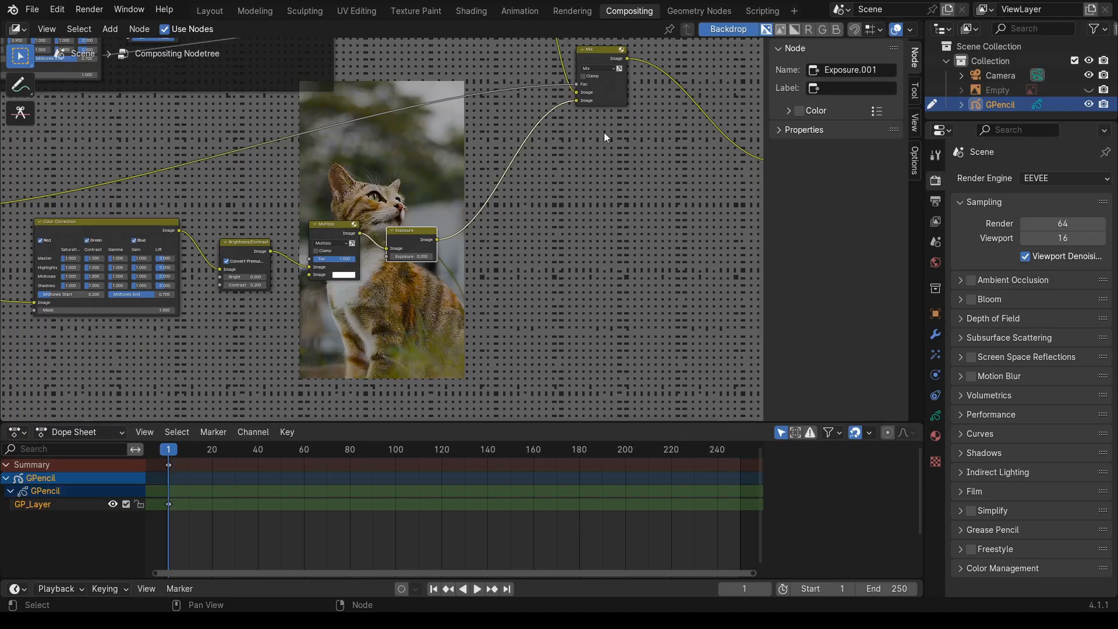
click(338, 232)
drag(338, 232, 334, 252)
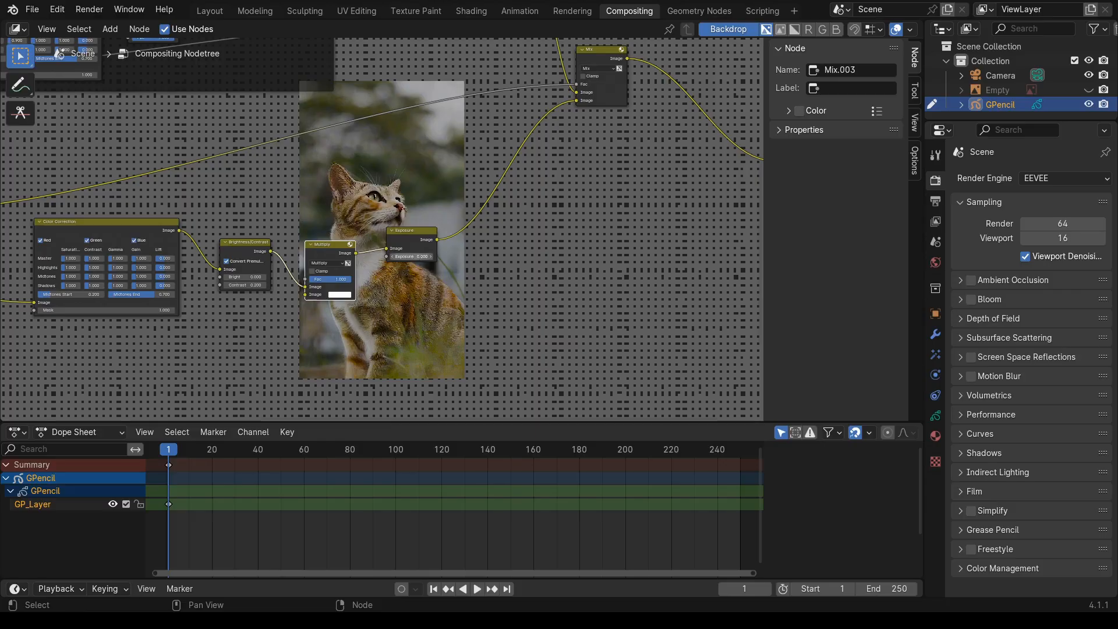
- Set the light branch's Exposure value to 1.000
click(417, 256)
key(BackSpace)
key(Return)
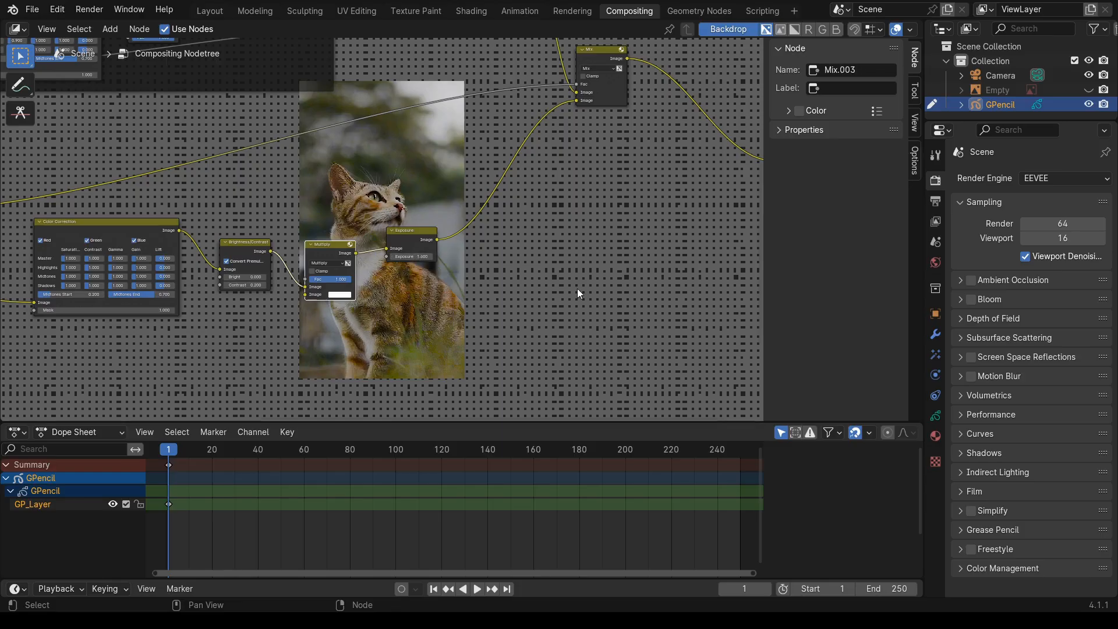
- Tint the light branch by setting the Multiply node's second Image color to a light yellow
middle_drag(578, 288, 578, 344)
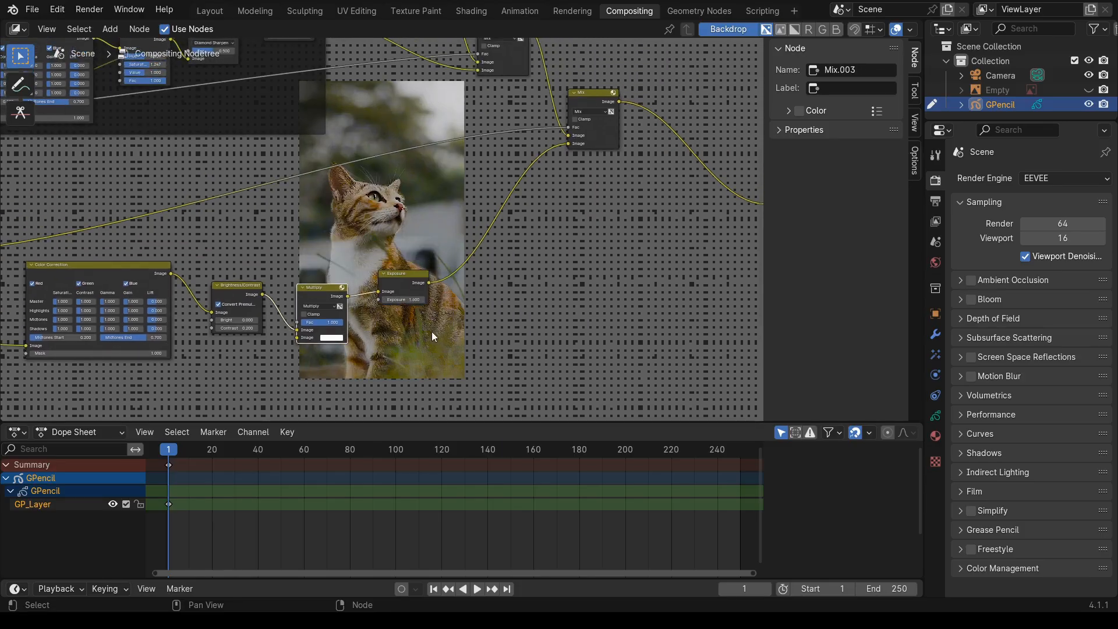
click(329, 338)
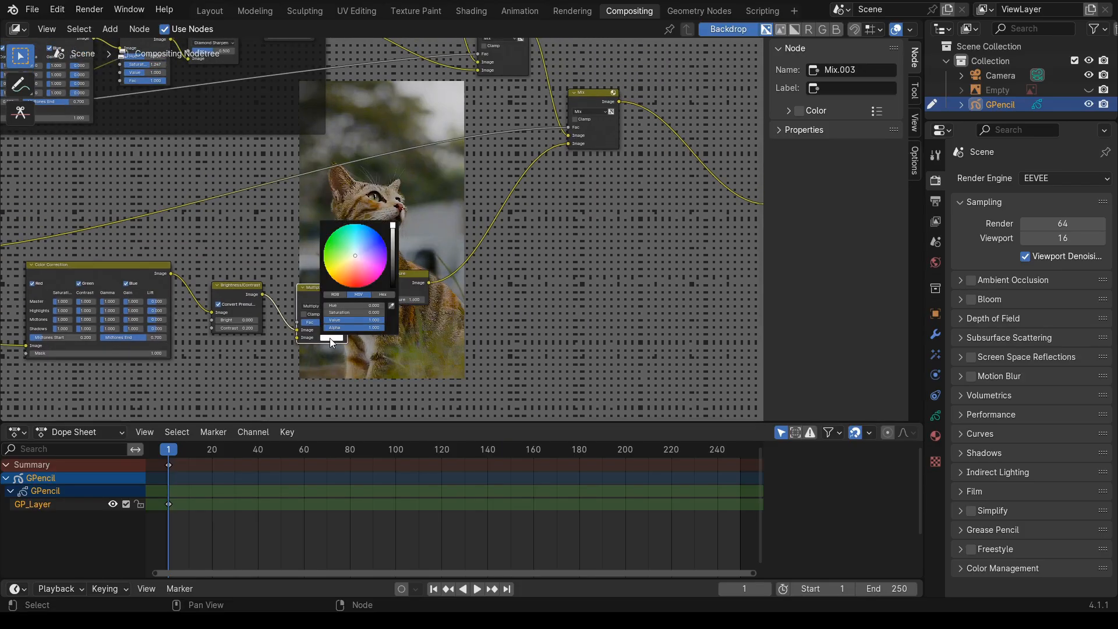
click(344, 263)
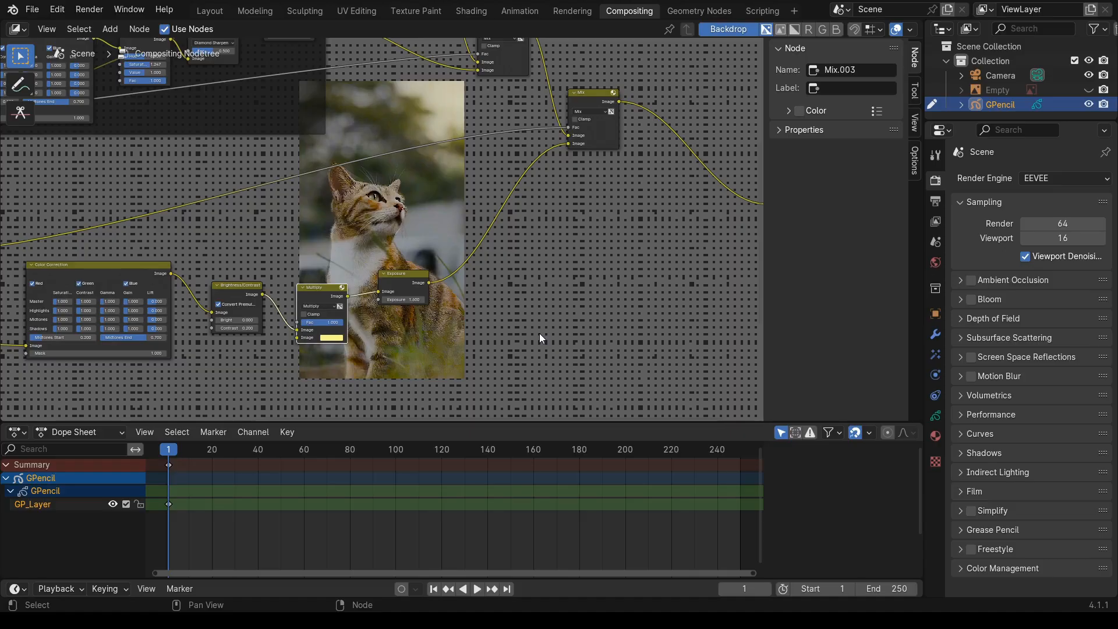
scroll(539, 333, down, 2)
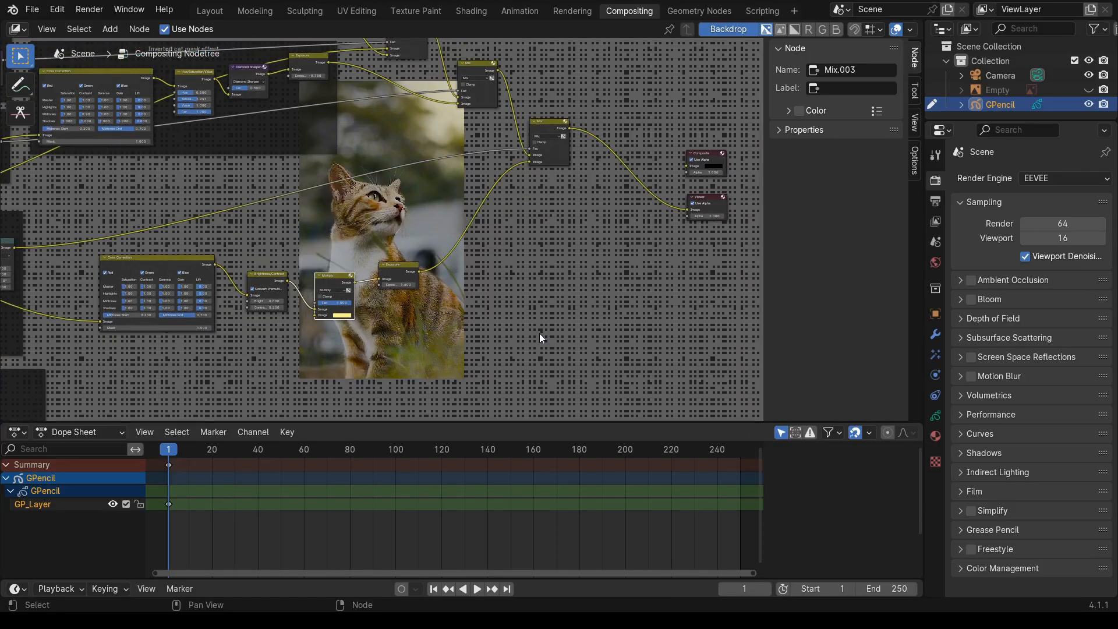
scroll(539, 337, up, 2)
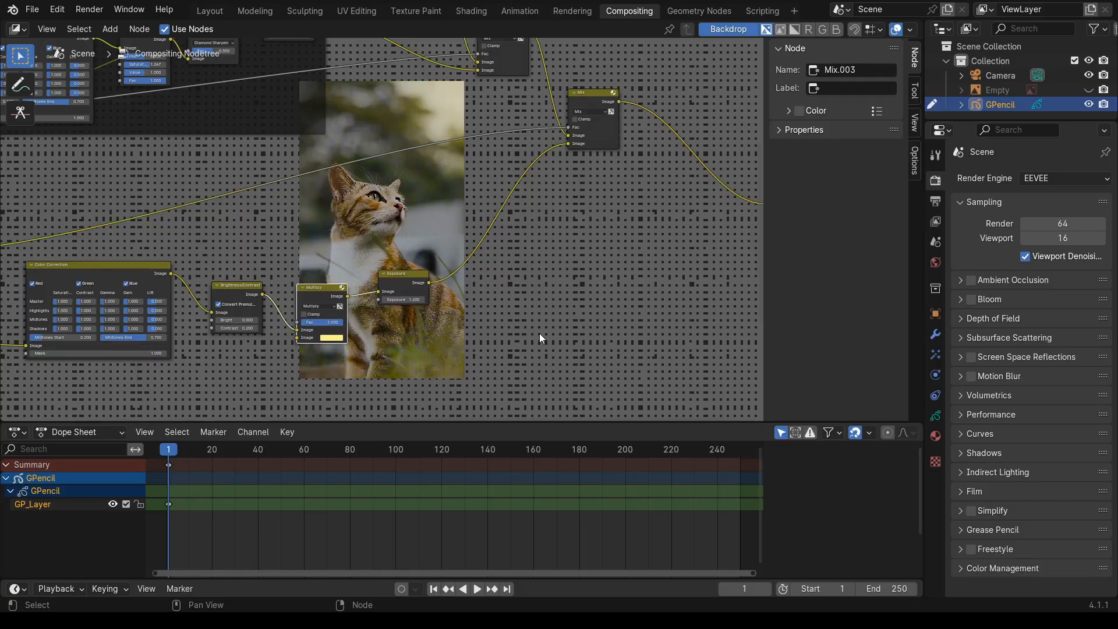
scroll(539, 333, down, 2)
middle_drag(539, 333, 562, 265)
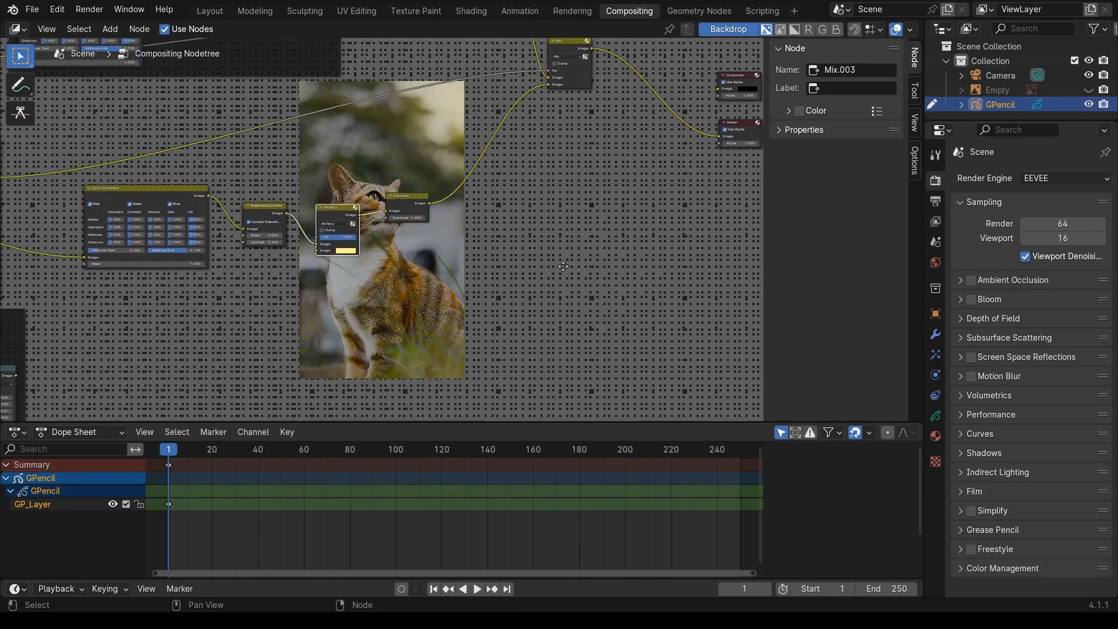
click(352, 250)
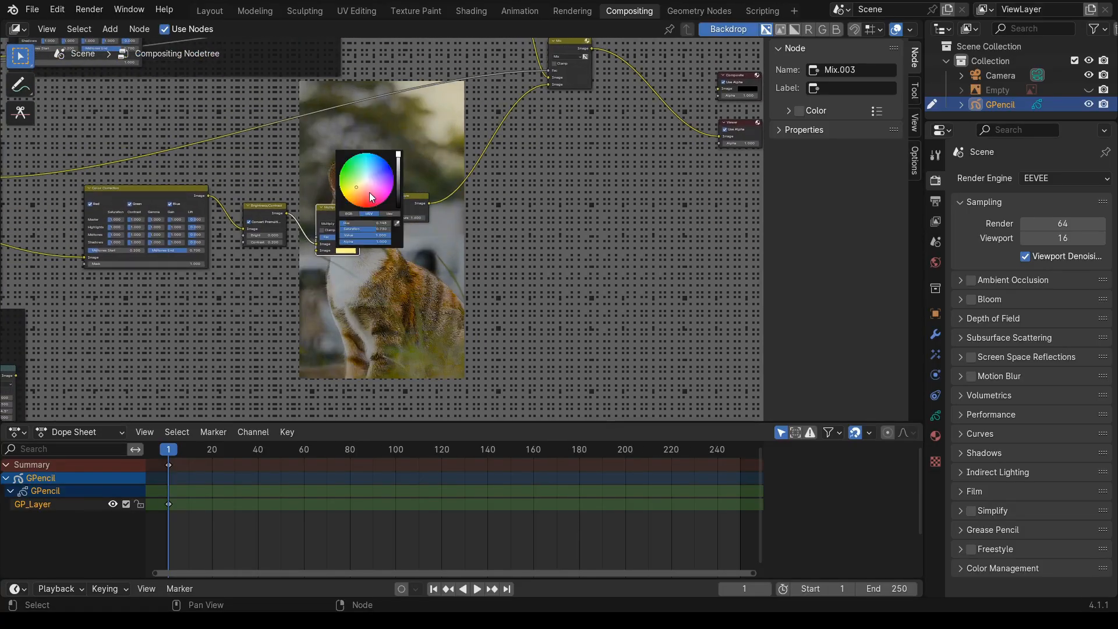
click(354, 188)
click(357, 184)
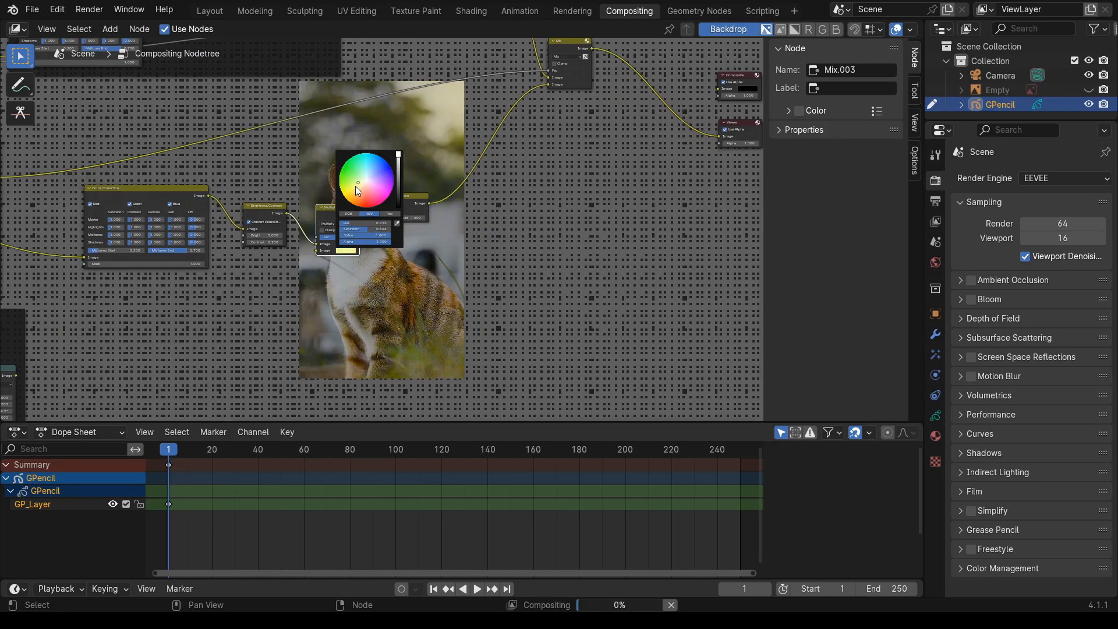
click(354, 185)
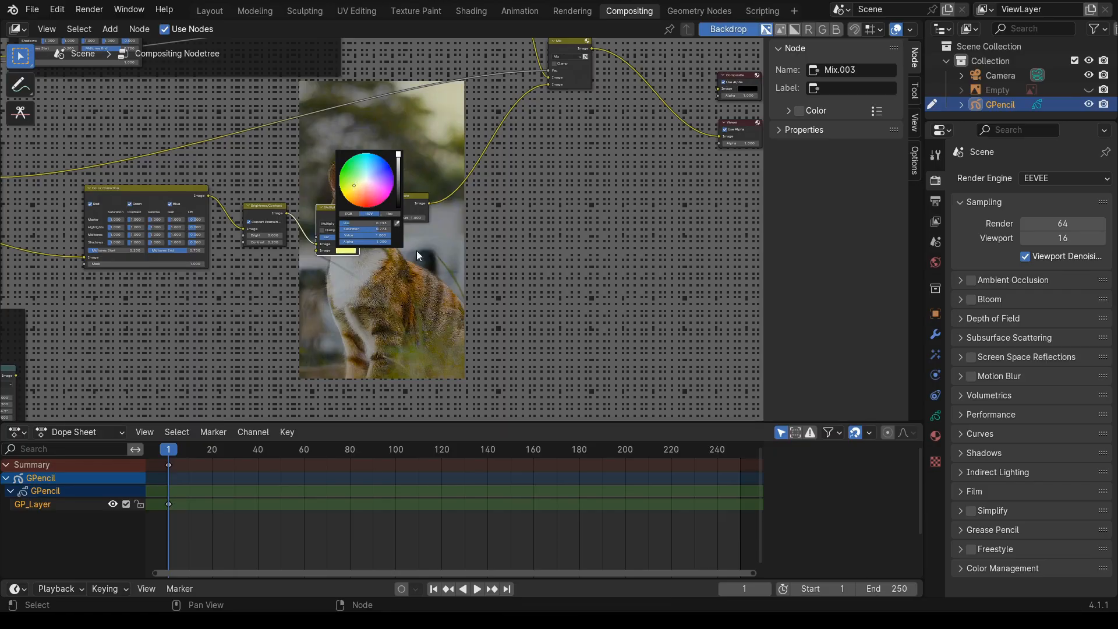
- Fine-tune the light branch's Exposure value, including a trial at 1.6
middle_drag(434, 270, 341, 257)
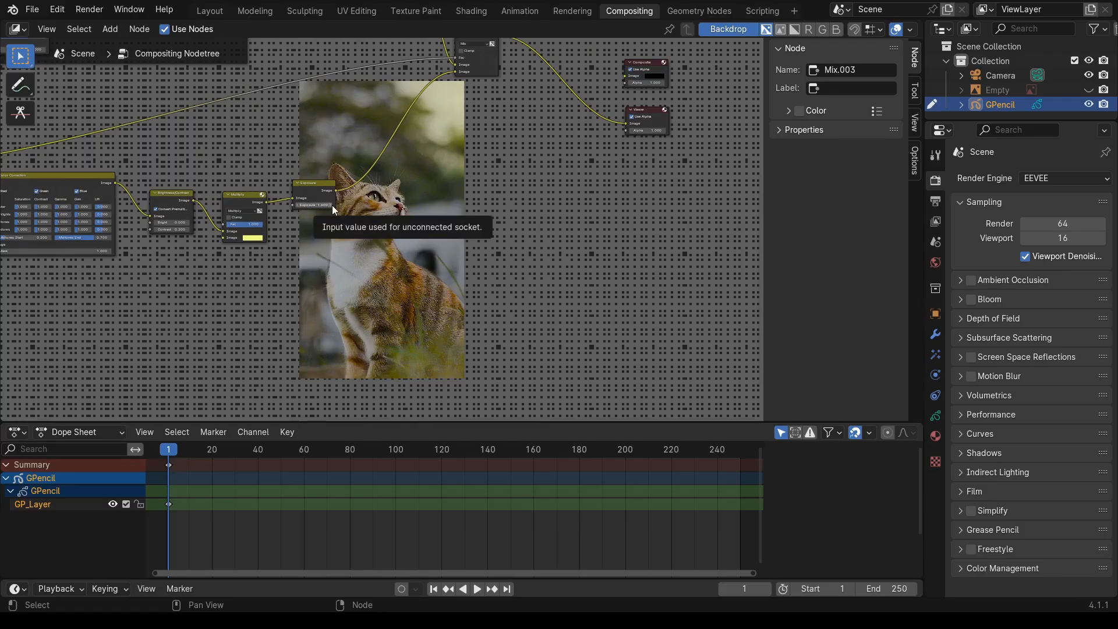
click(332, 205)
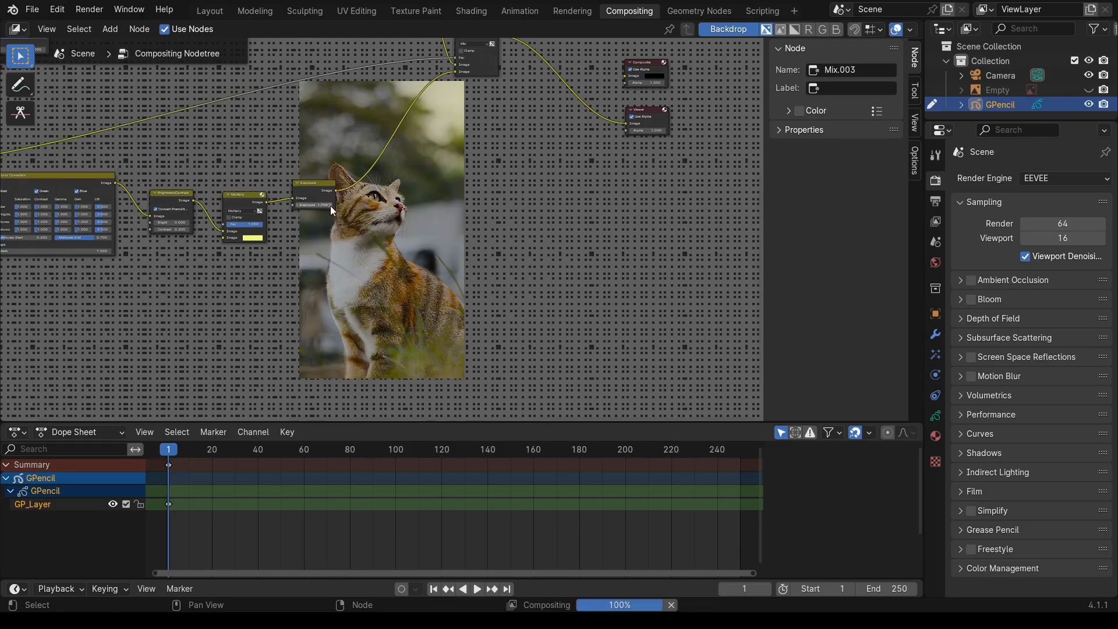
click(318, 205)
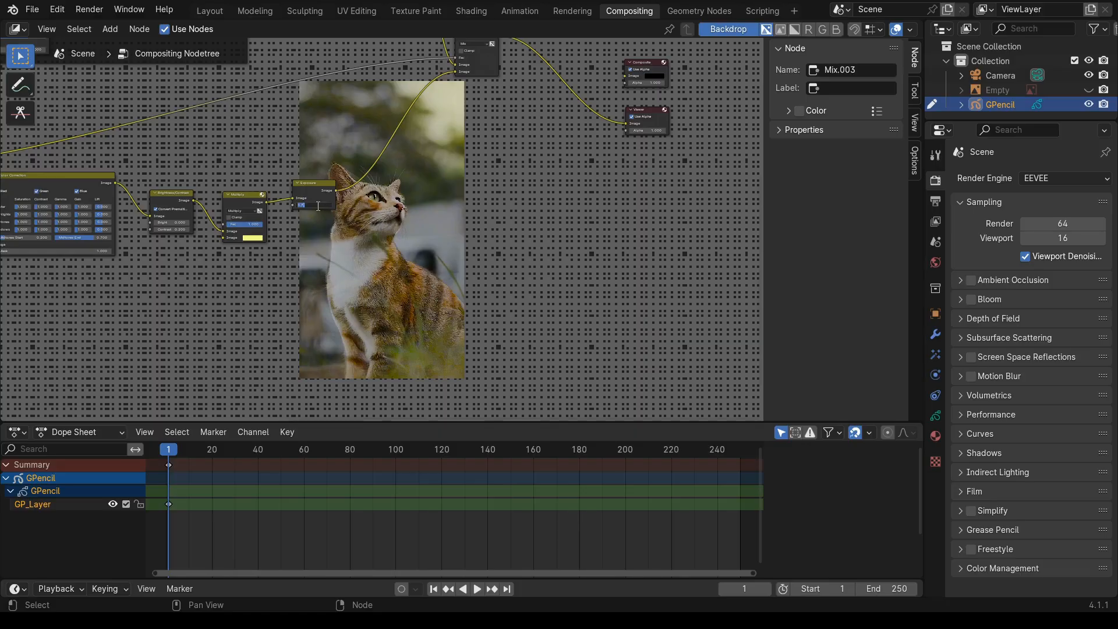
key(BackSpace)
text(1.6)
key(Return)
click(319, 204)
key(BackSpace)
key(Return)
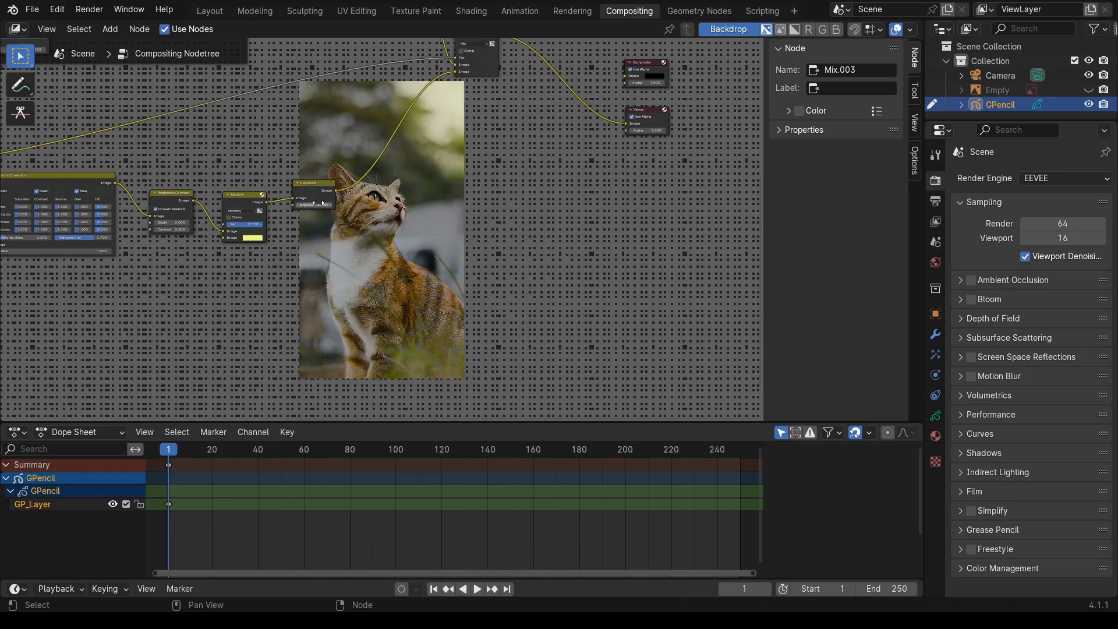
double_click(318, 205)
key(BackSpace)
key(Return)
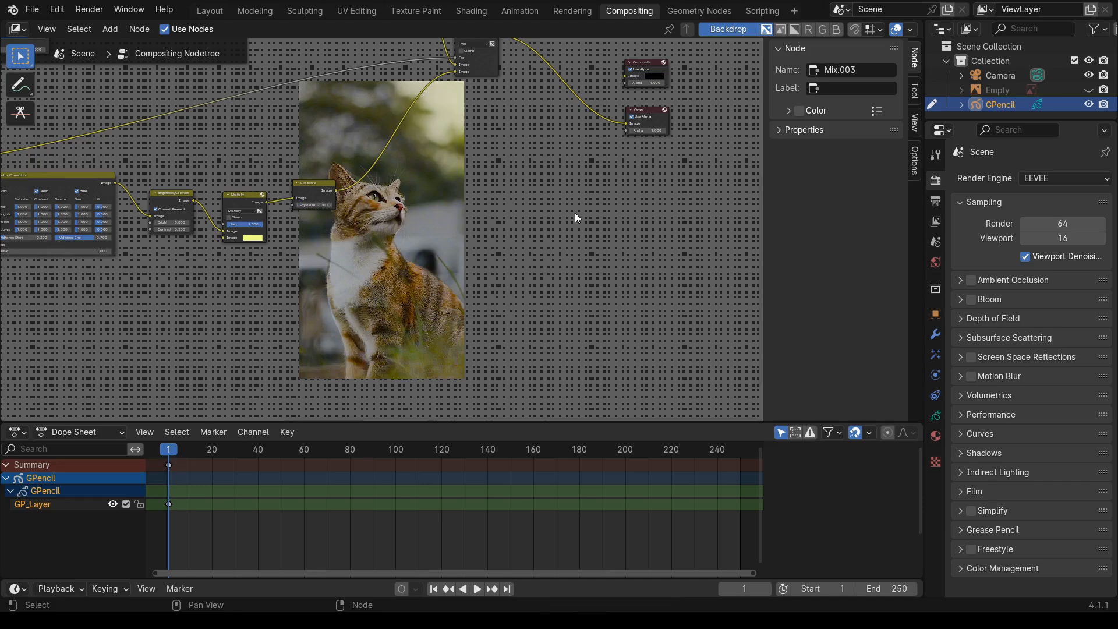
- Group the light branch's Color Correction, Brightness/Contrast, Multiply and Exposure nodes in a frame labelled "Light effect node"
middle_drag(570, 268, 532, 190)
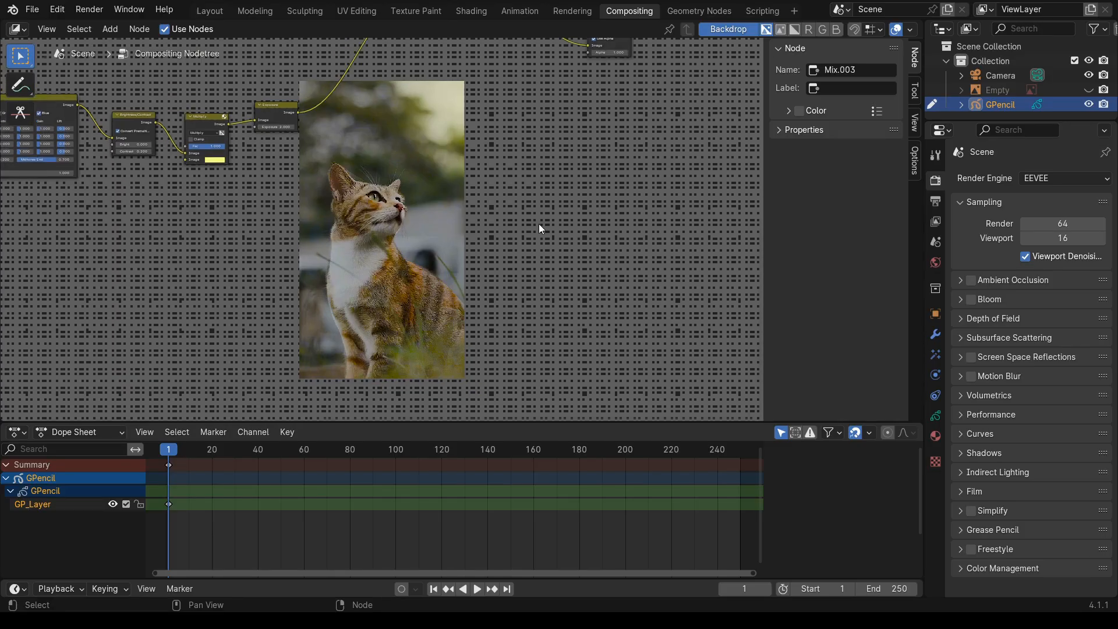
scroll(539, 223, down, 2)
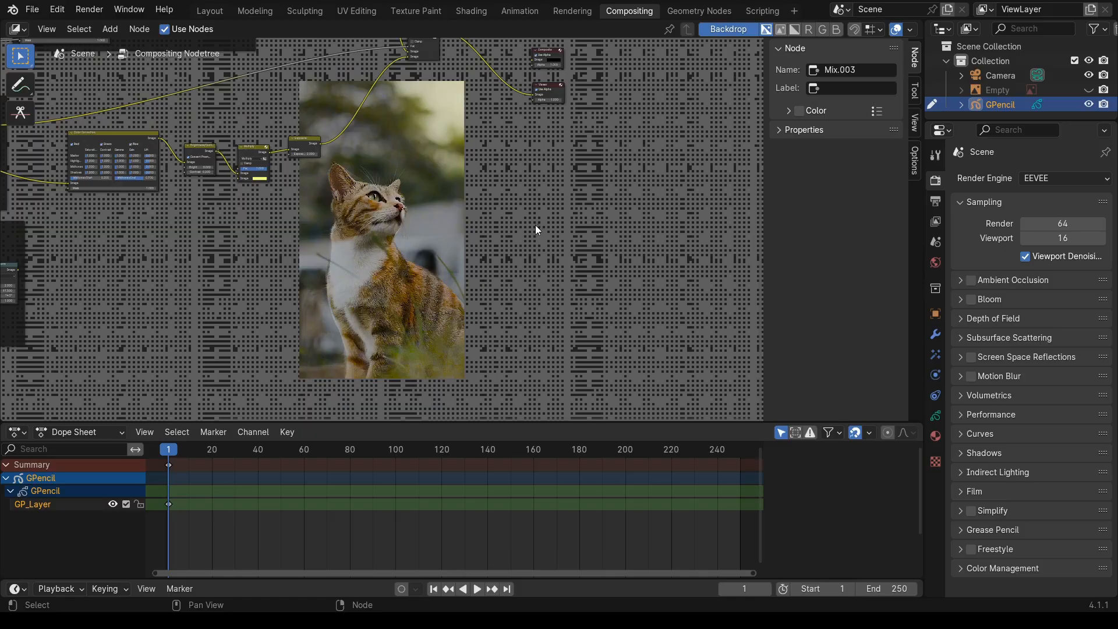
middle_drag(107, 119, 288, 214)
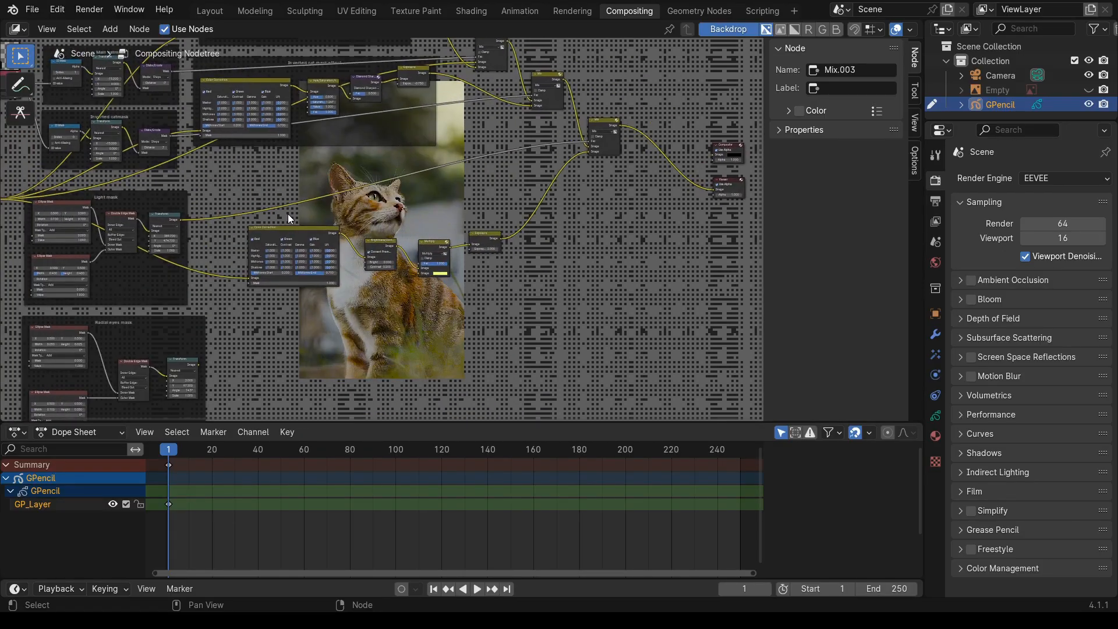
drag(288, 214, 519, 312)
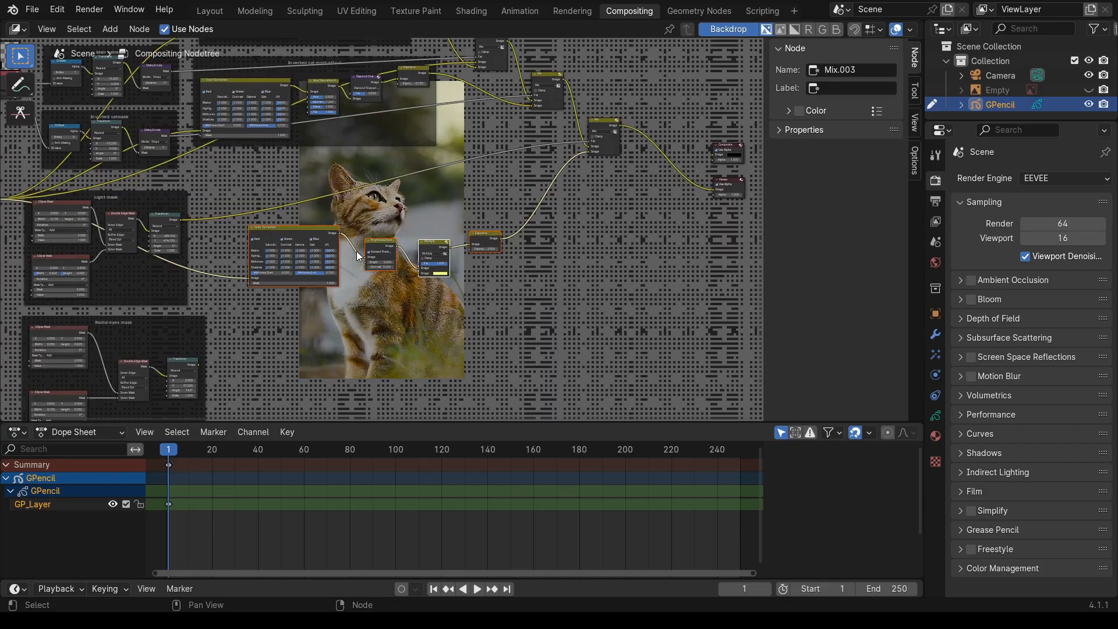
key(ctrl+j)
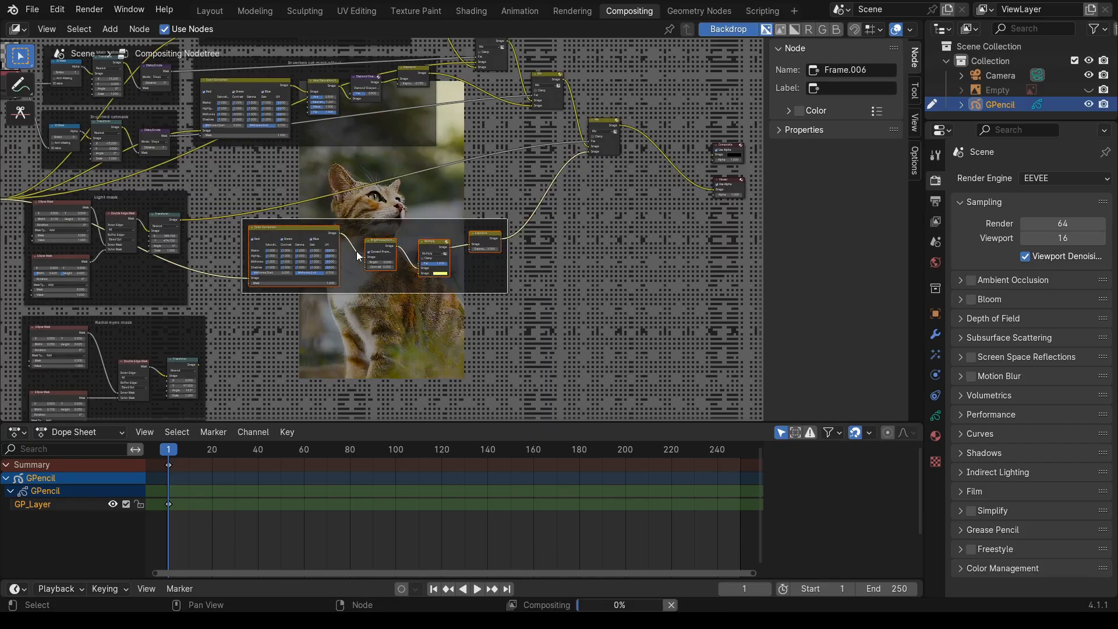
click(851, 89)
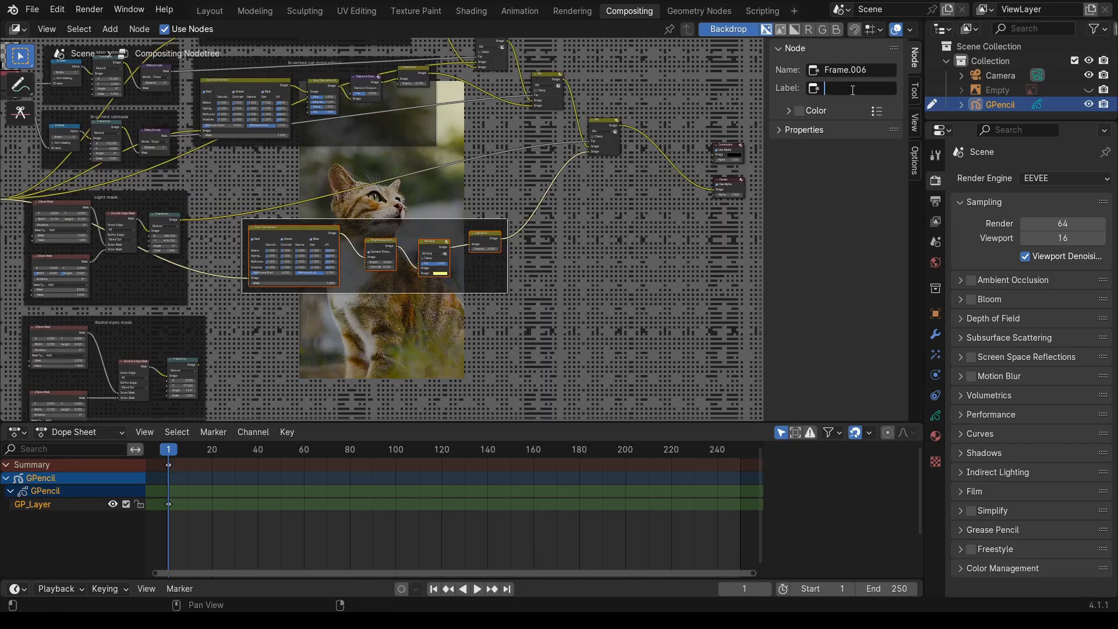
text(Light effect node)
key(Return)
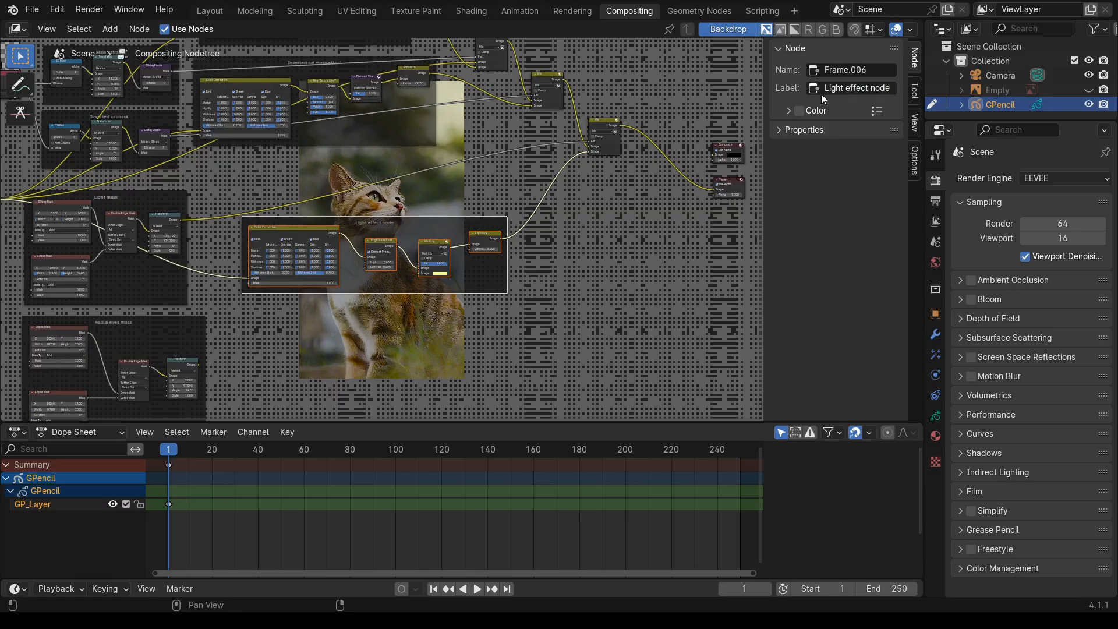
- Move the Light effect node frame up and closer to the Light mask frame
middle_drag(393, 336, 392, 324)
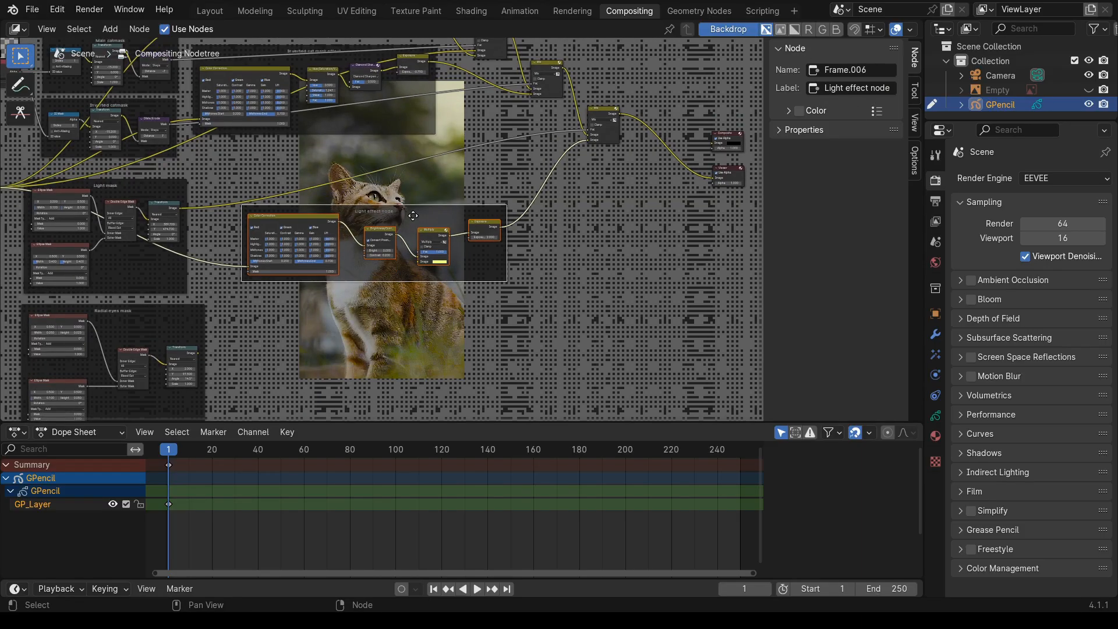
drag(412, 216, 369, 169)
middle_drag(448, 371, 489, 310)
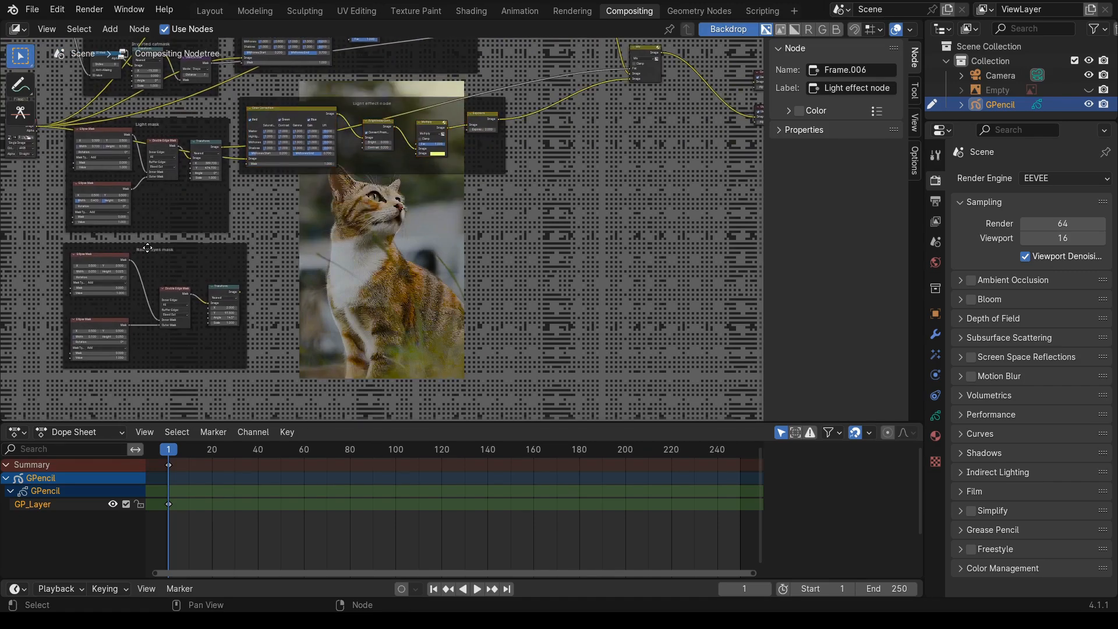
- Add a Filter node in the empty area to the right of the Radial eyes mask frame
click(161, 267)
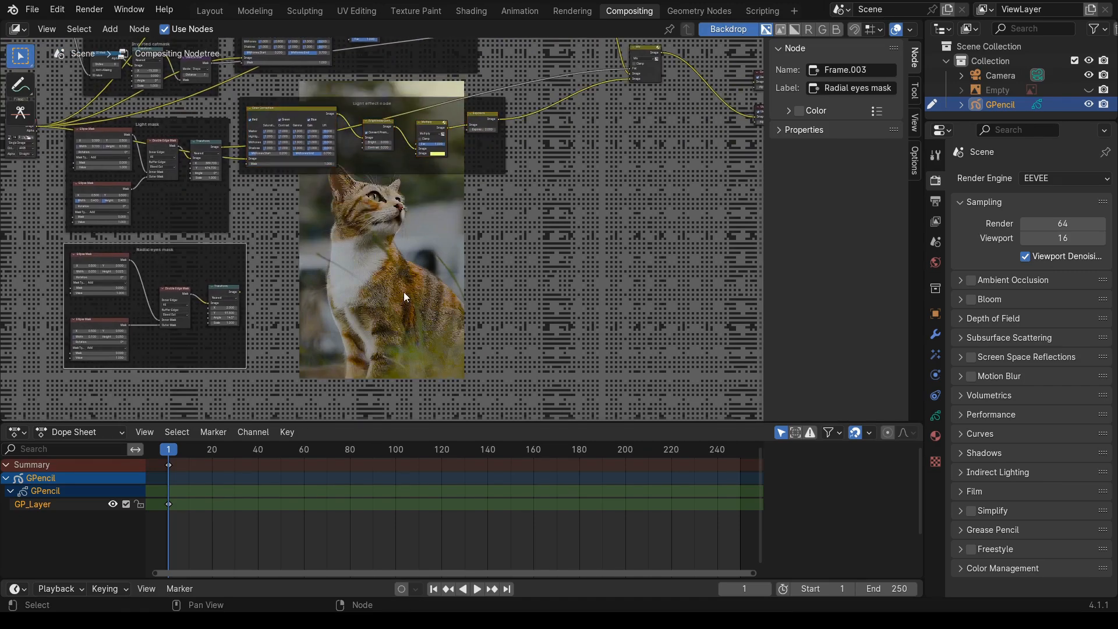
middle_drag(392, 296, 391, 273)
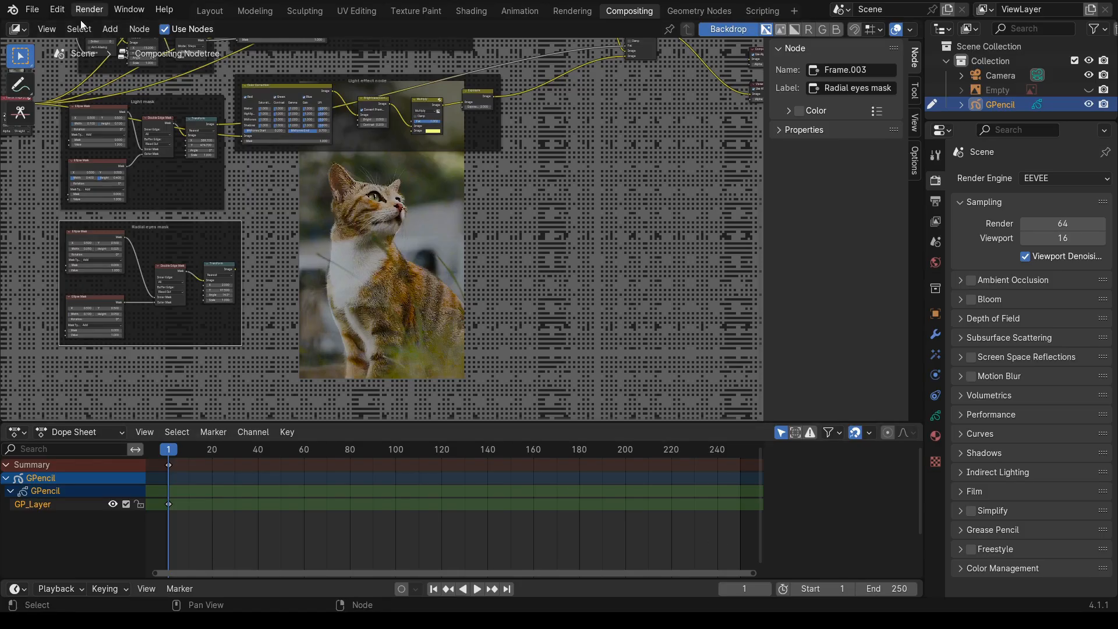
click(108, 28)
mouse_move(139, 94)
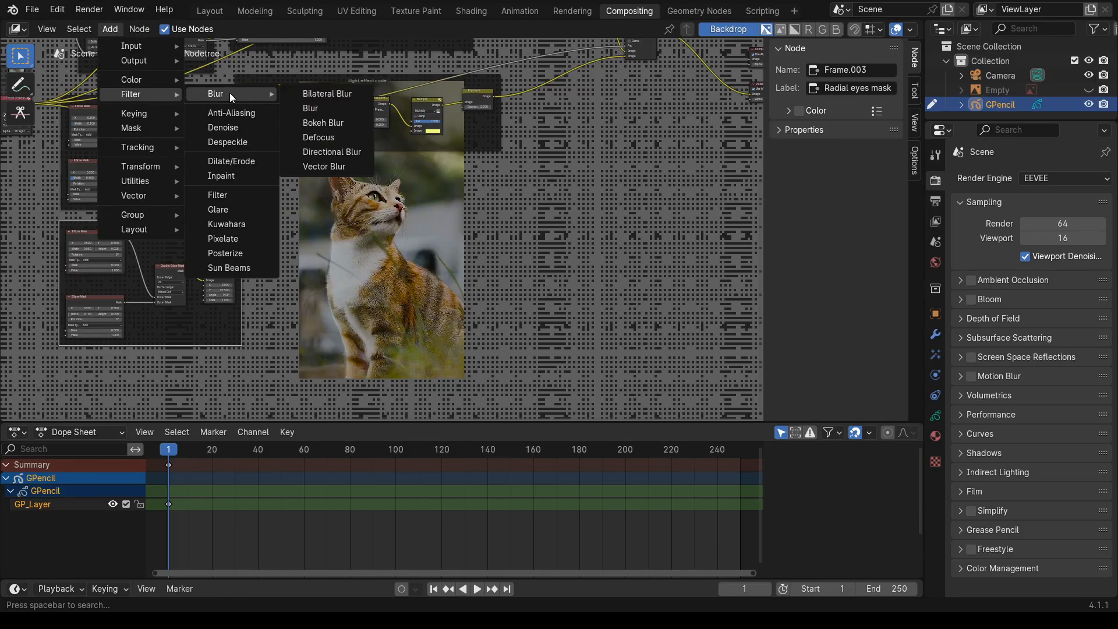
click(229, 195)
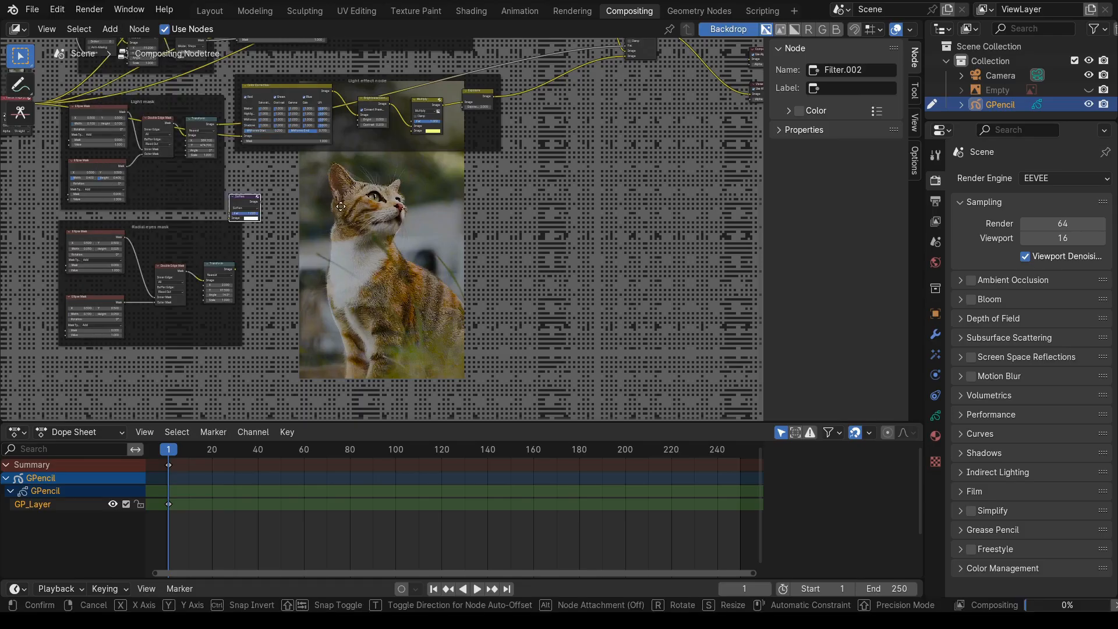
click(387, 218)
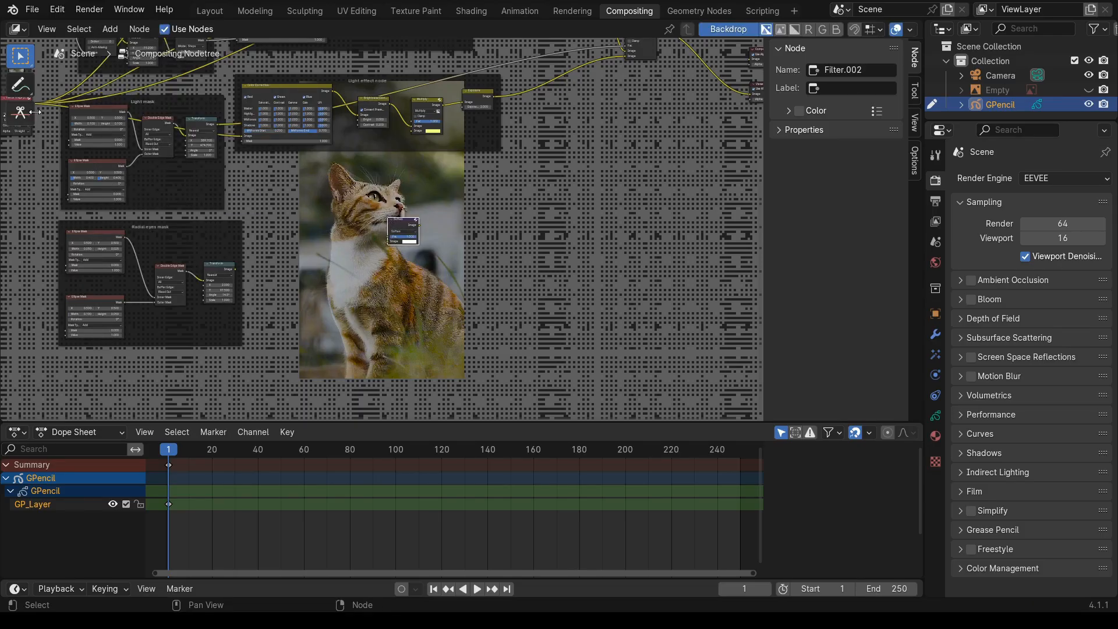
- Add an Exposure node just to the left of the new Filter node, below the Light effect node frame
middle_drag(150, 225, 273, 248)
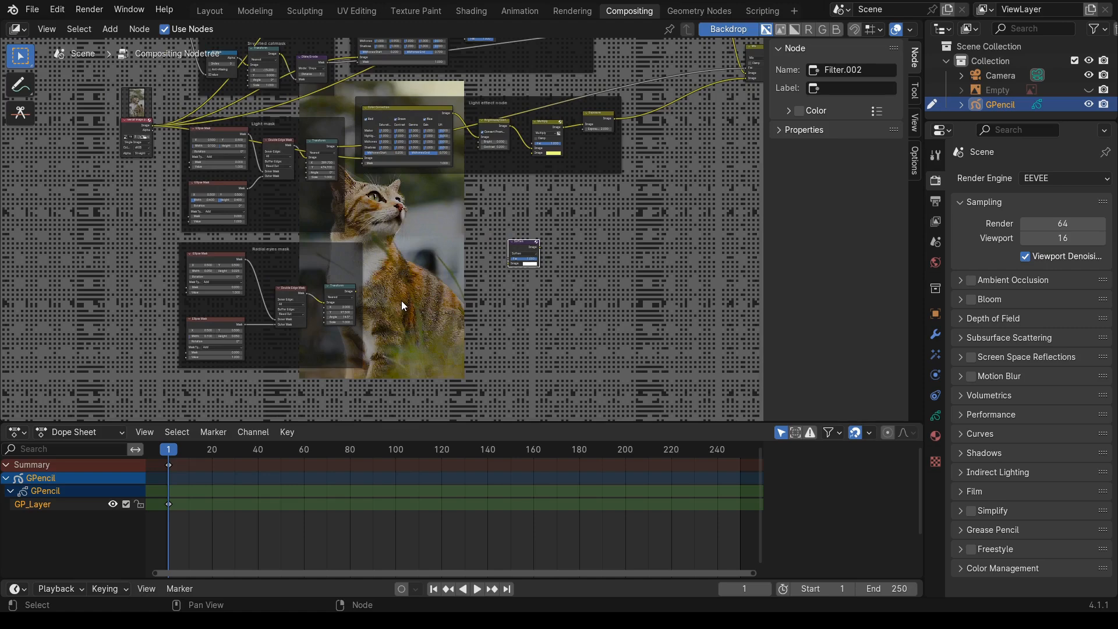
middle_drag(463, 296, 460, 241)
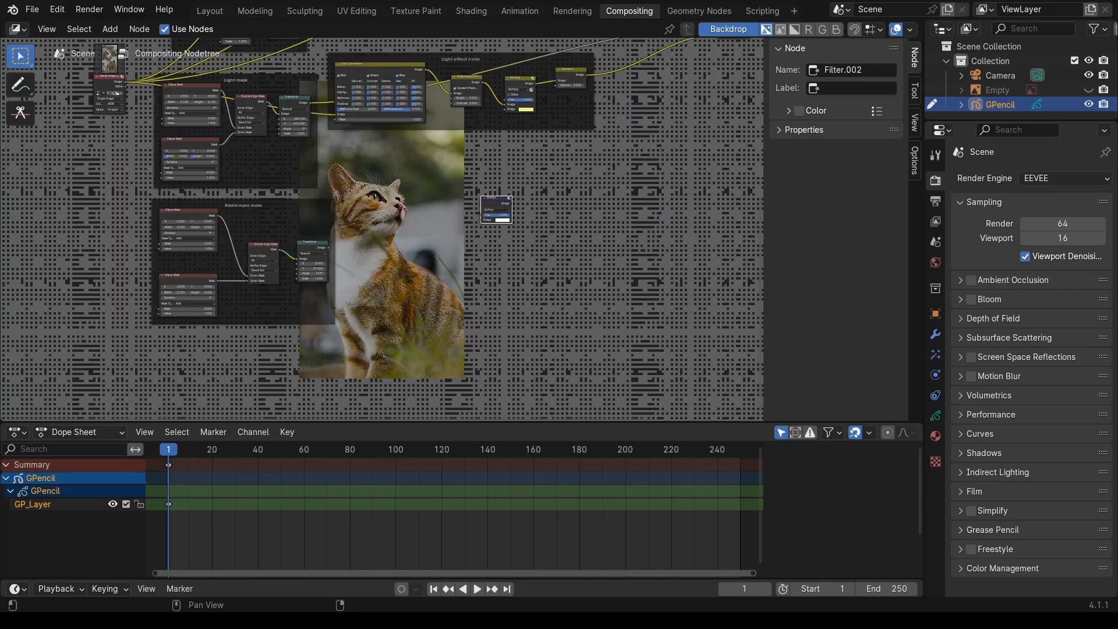
click(108, 30)
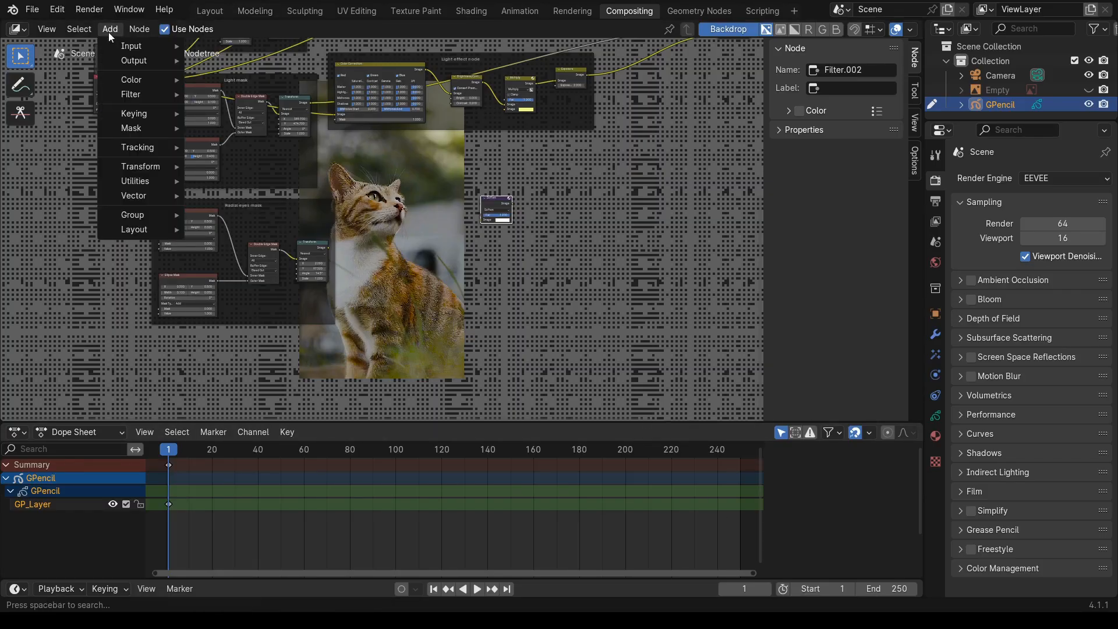
mouse_move(129, 81)
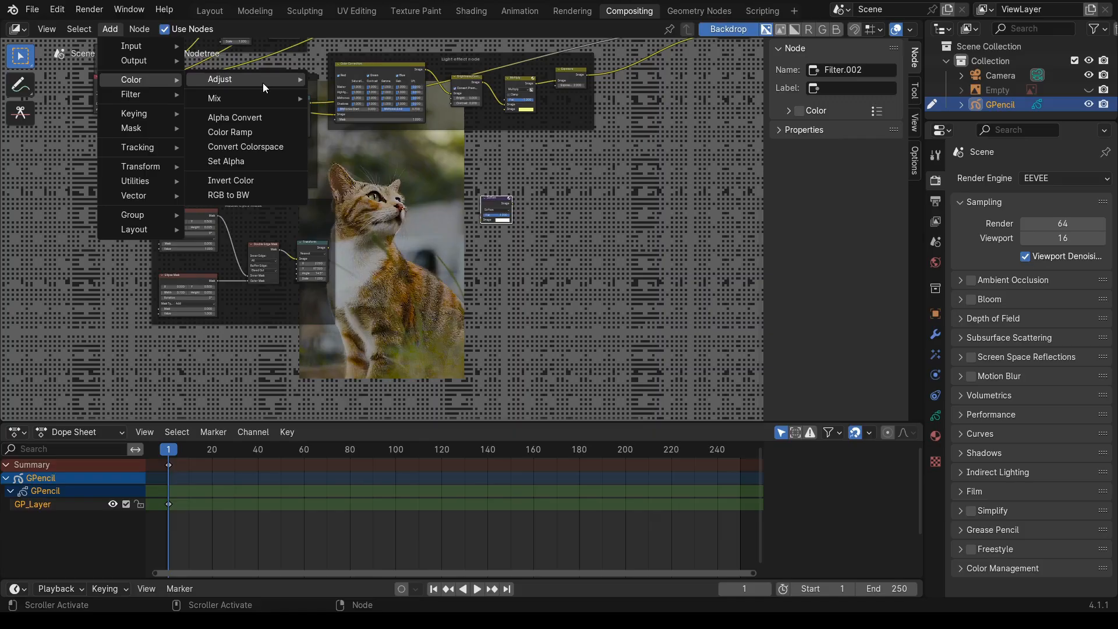
mouse_move(263, 82)
click(348, 123)
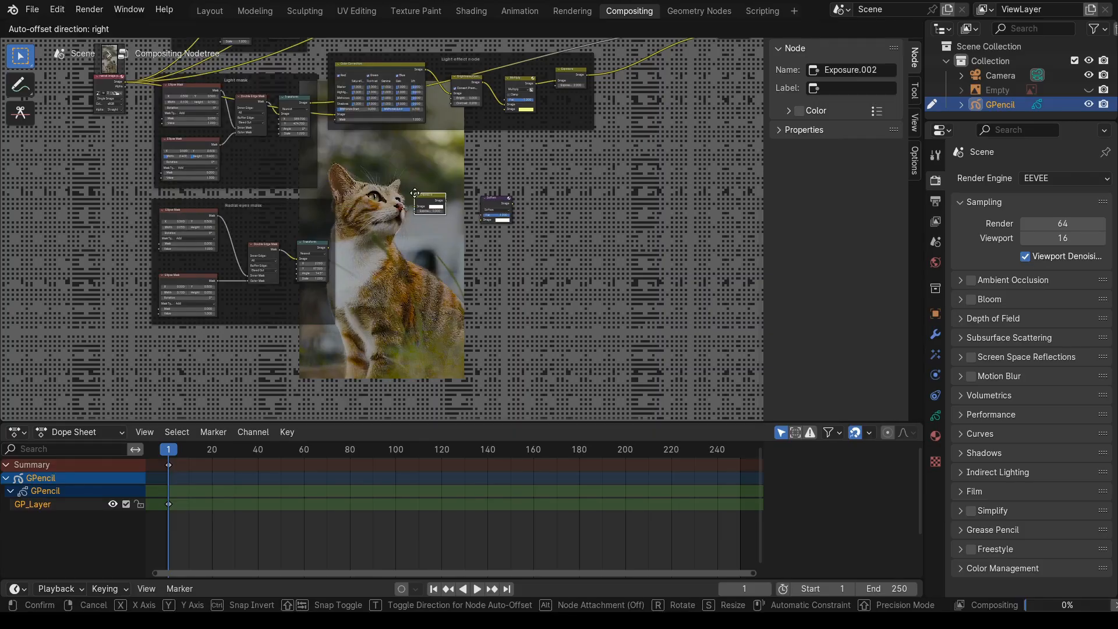
click(422, 198)
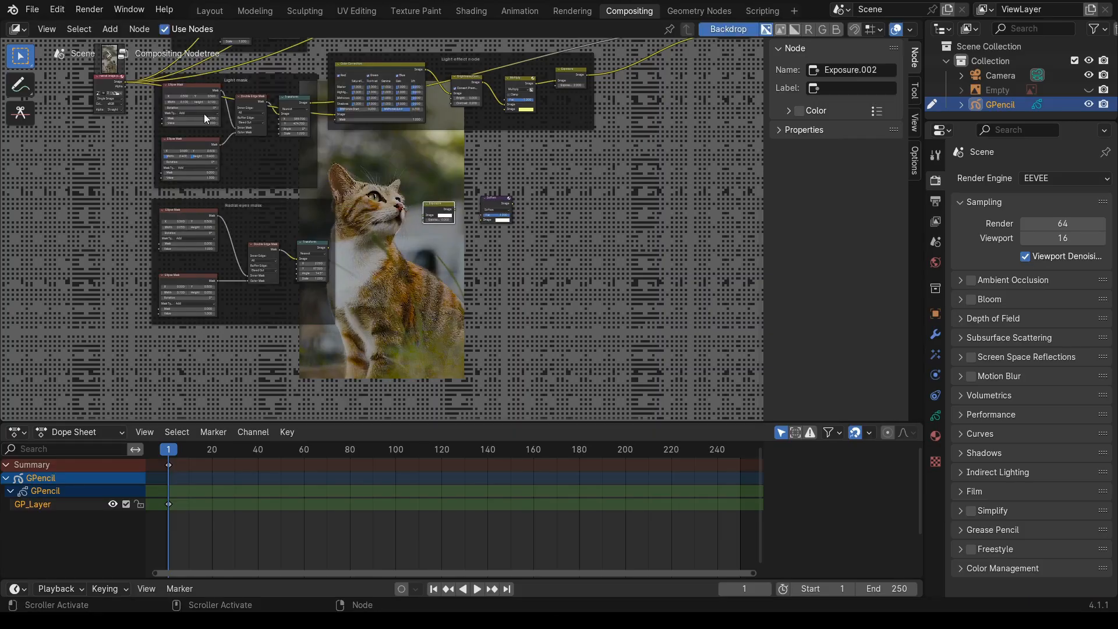
- Add a Hue/Saturation/Value node to the left of the new Exposure node
click(108, 30)
click(107, 28)
mouse_move(125, 79)
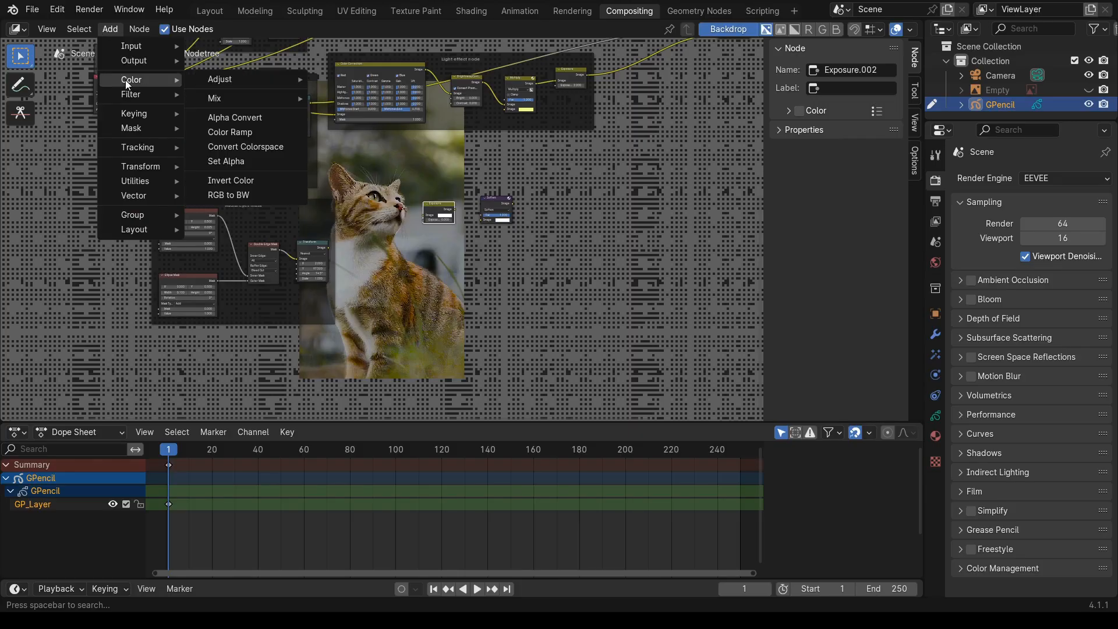
mouse_move(231, 80)
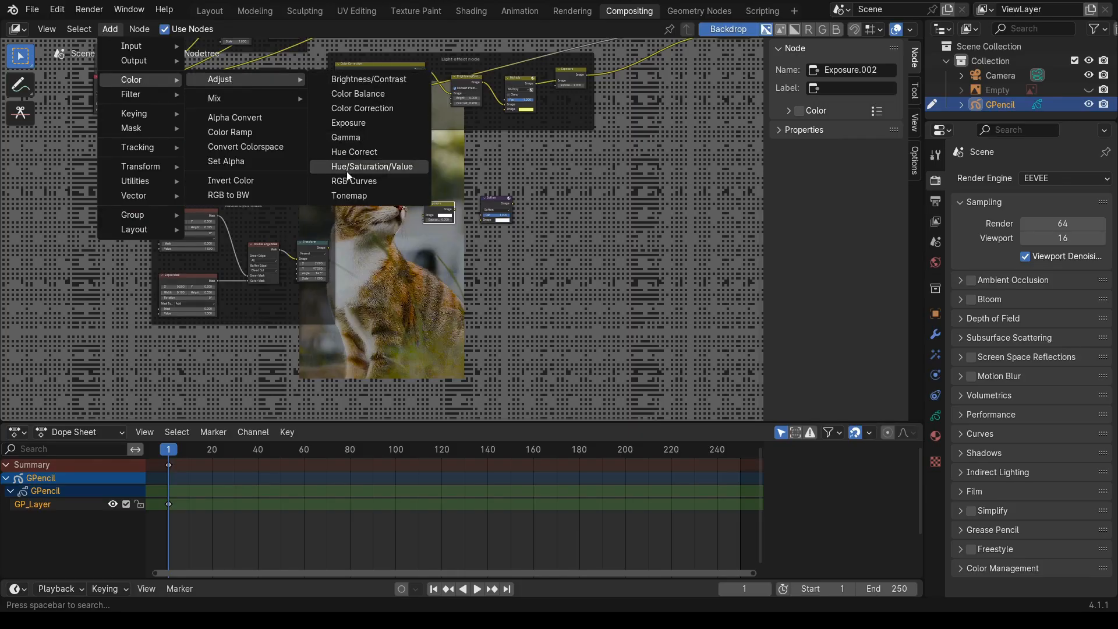
click(375, 172)
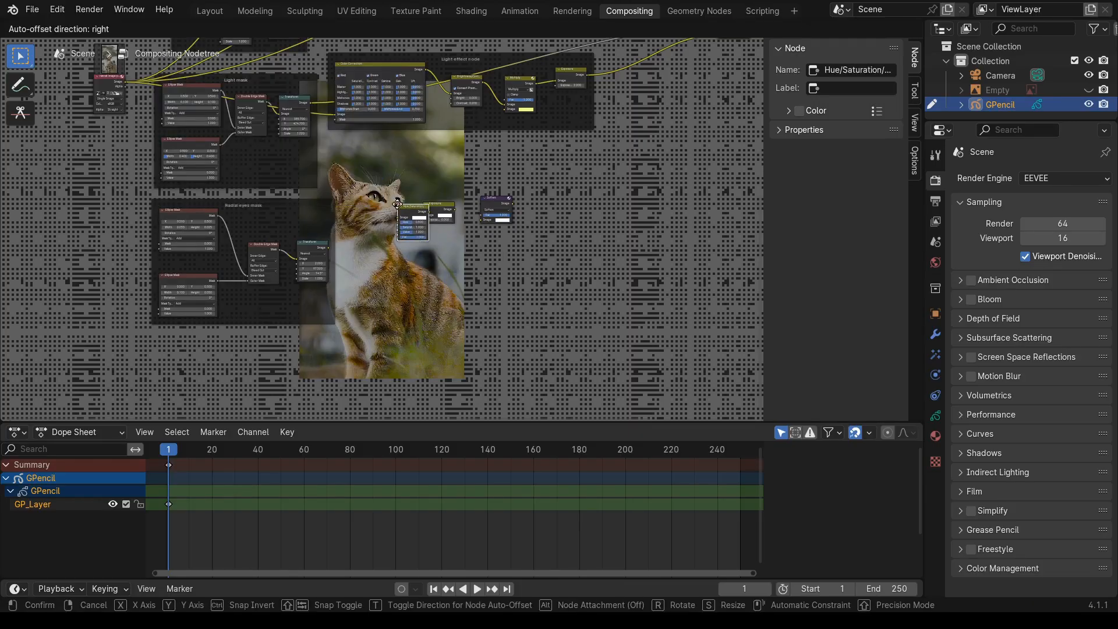
click(375, 198)
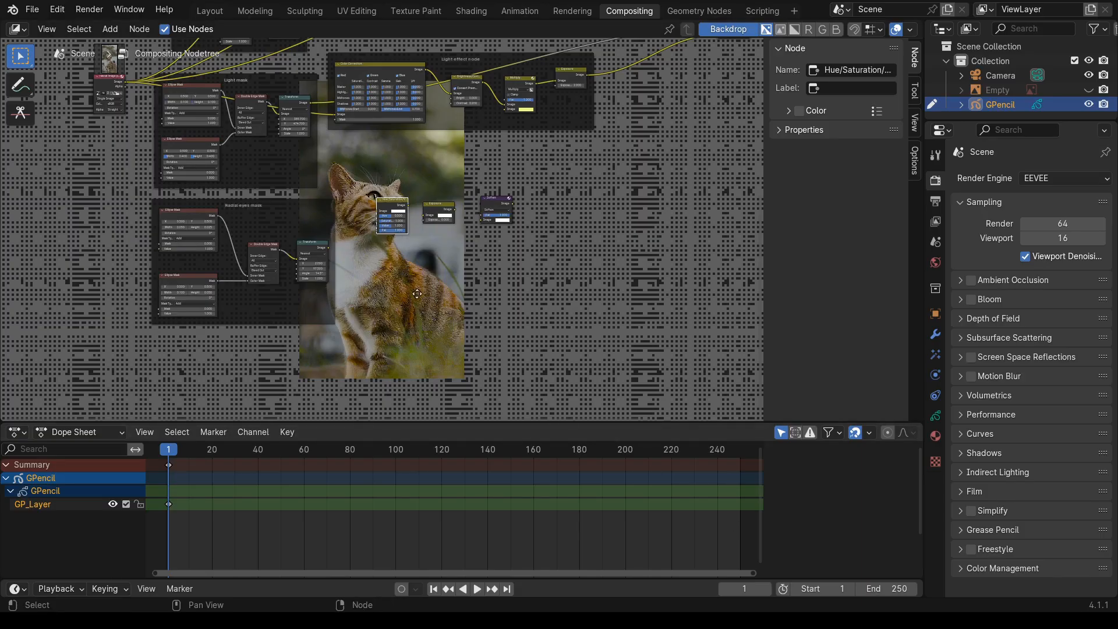
- Insert a Mix Color node on the link between the last Mix node and the Viewer, and shift it slightly up and left
middle_drag(420, 288, 420, 330)
middle_drag(577, 305, 425, 362)
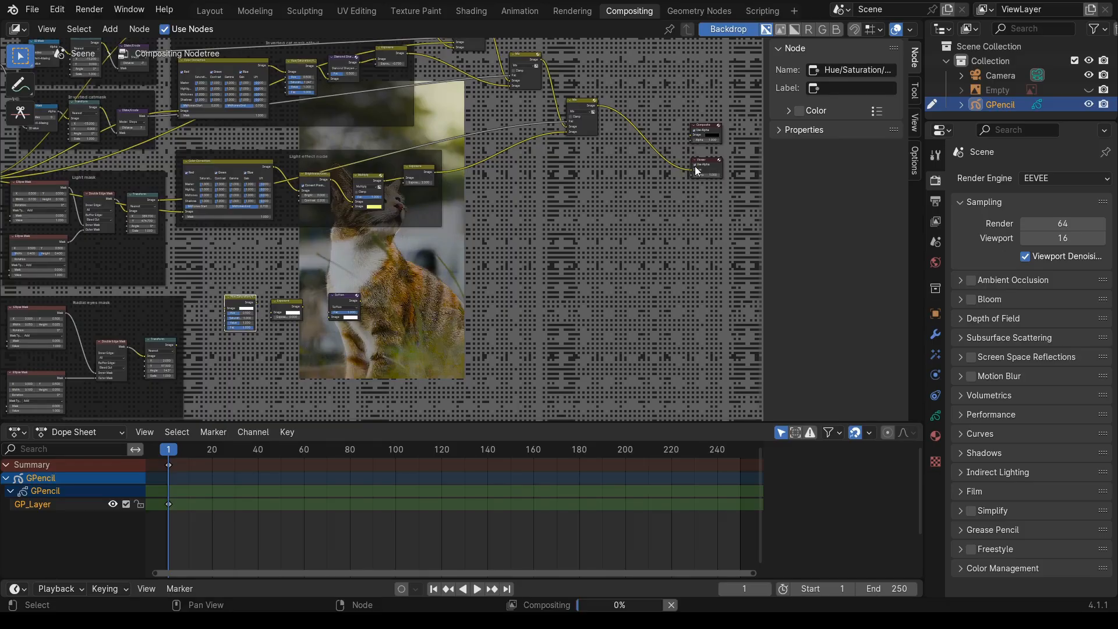
click(108, 29)
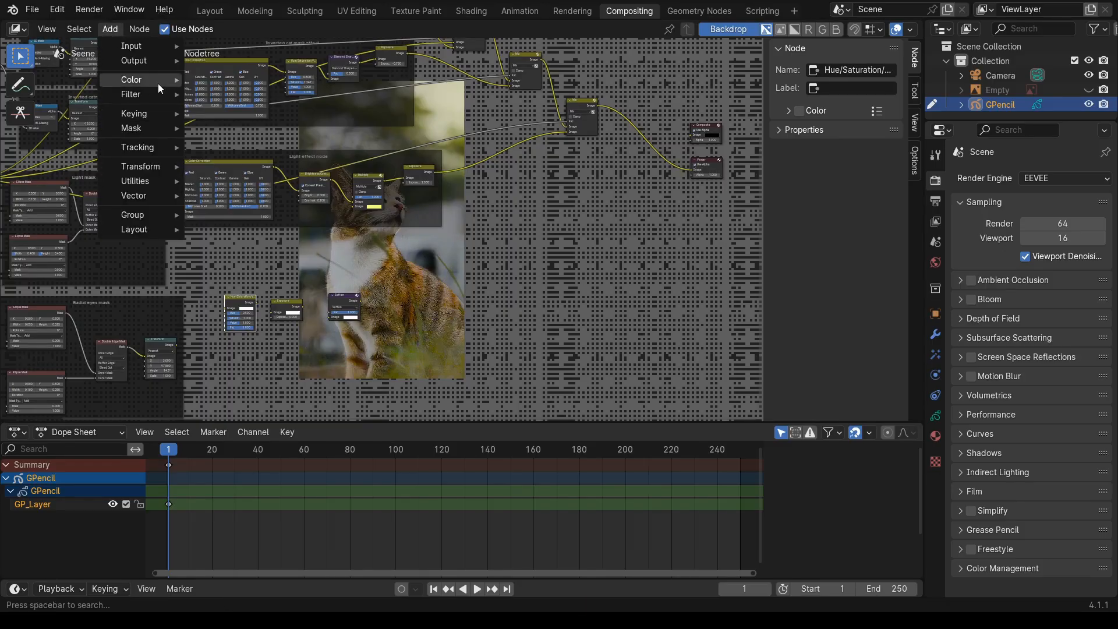
mouse_move(158, 83)
mouse_move(249, 99)
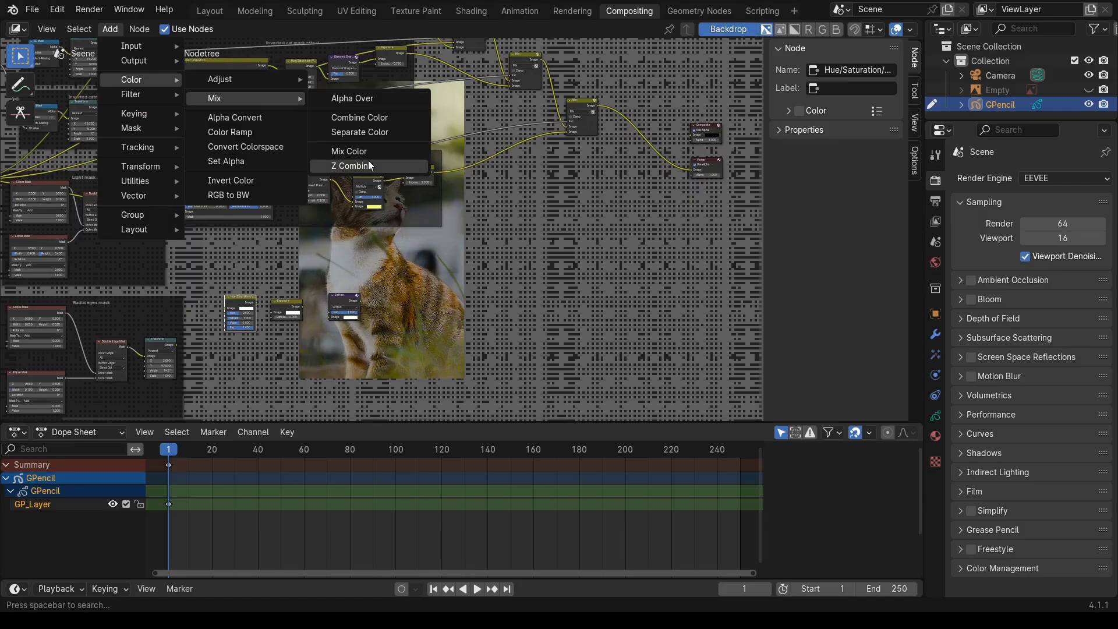
click(658, 156)
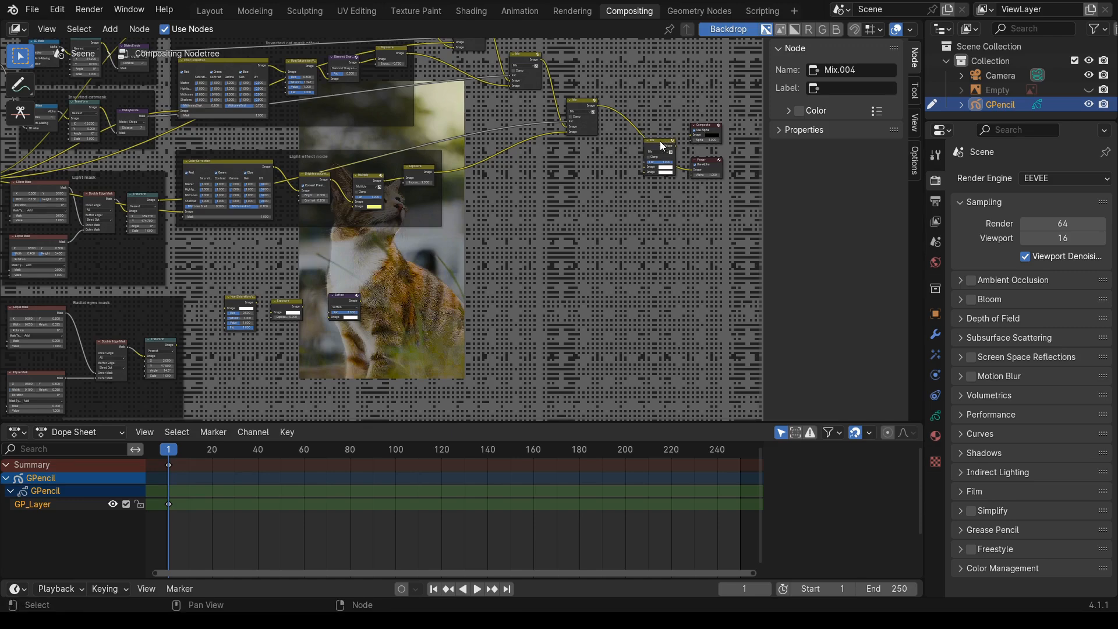
drag(656, 144, 642, 131)
- Connect the source cat photo's Image output to the second Image input of the new Mix node
middle_drag(673, 231, 631, 229)
click(673, 156)
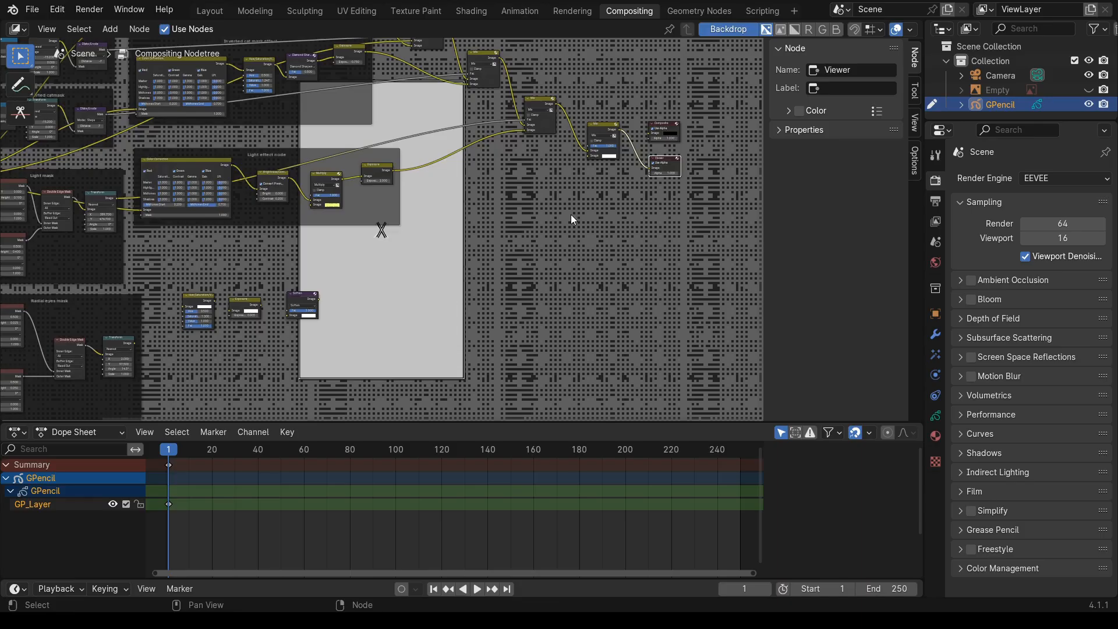
middle_drag(432, 193, 543, 221)
drag(45, 207, 699, 184)
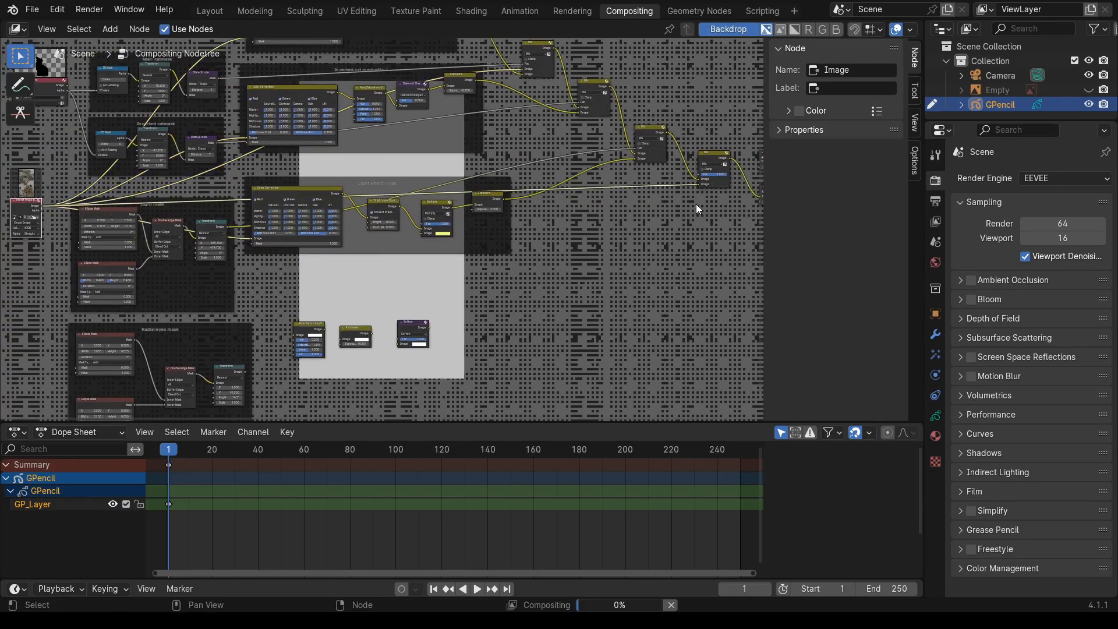
- Nudge the last Mix node down and connect the Radial eyes mask's Transform Image output to its Fac input
middle_drag(745, 281, 596, 262)
scroll(596, 260, up, 3)
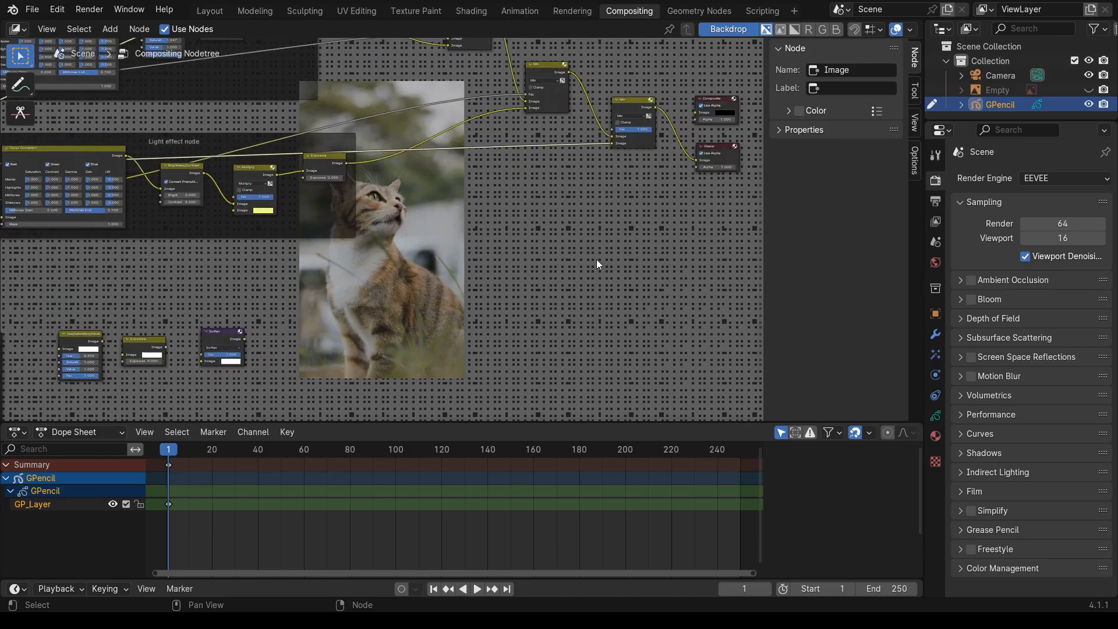
drag(634, 110, 629, 124)
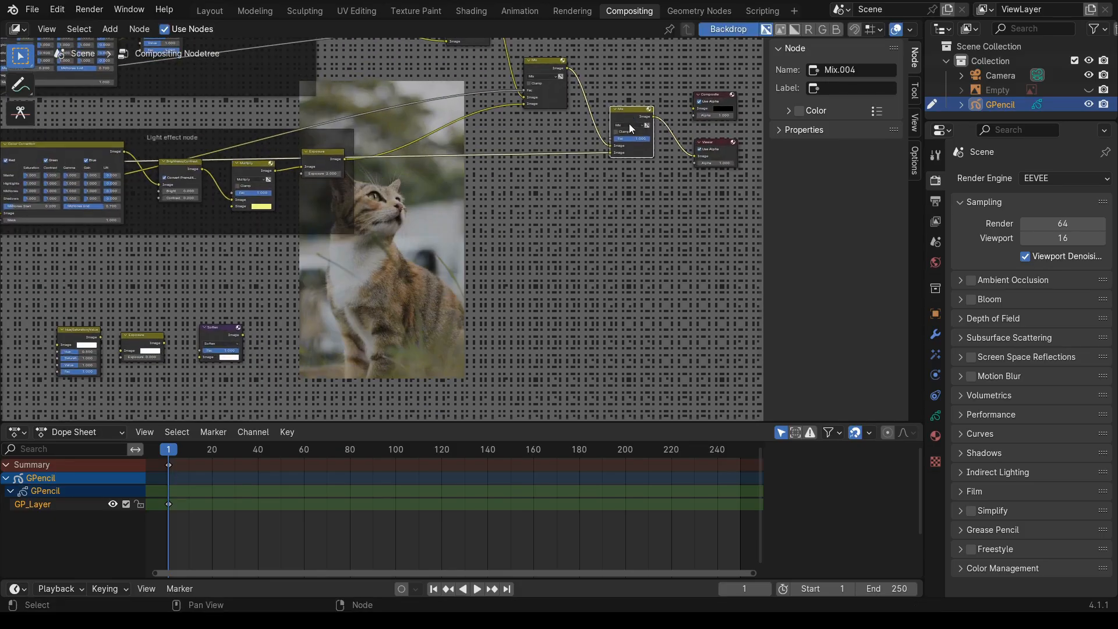
middle_drag(340, 375, 546, 297)
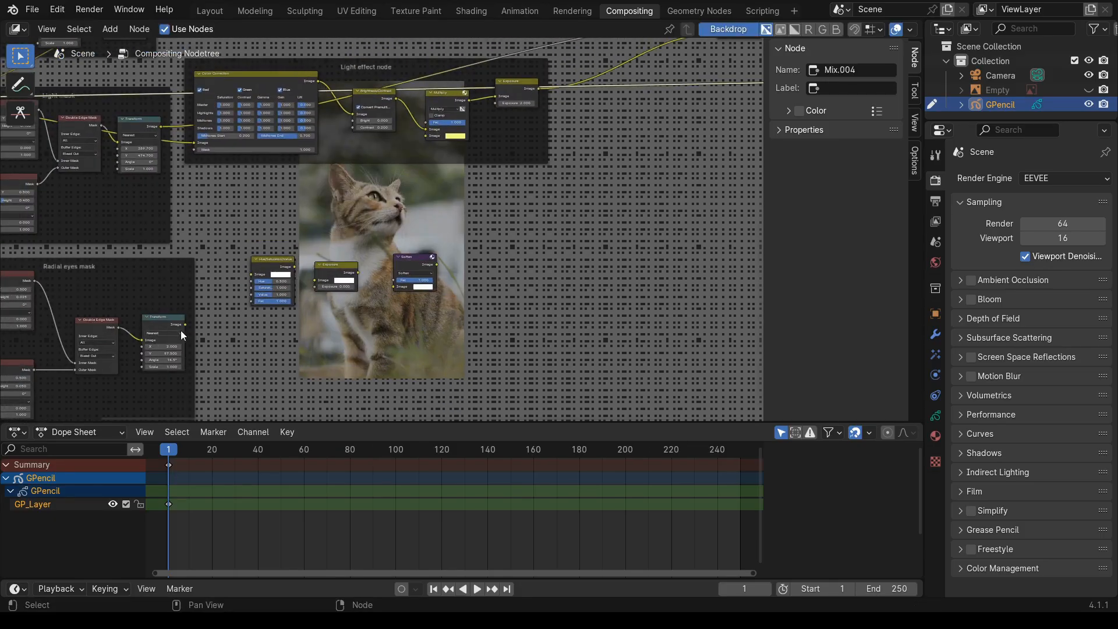
drag(184, 324, 698, 134)
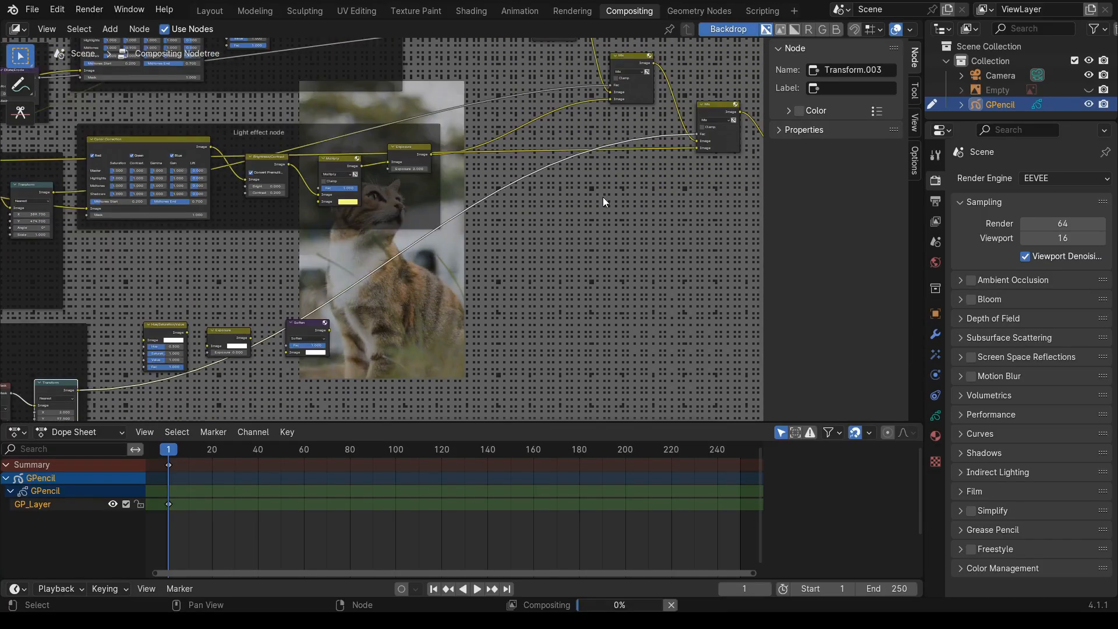
- Move the Viewer and Composite nodes slightly to the right, farther from the last Mix node
middle_drag(541, 287, 397, 261)
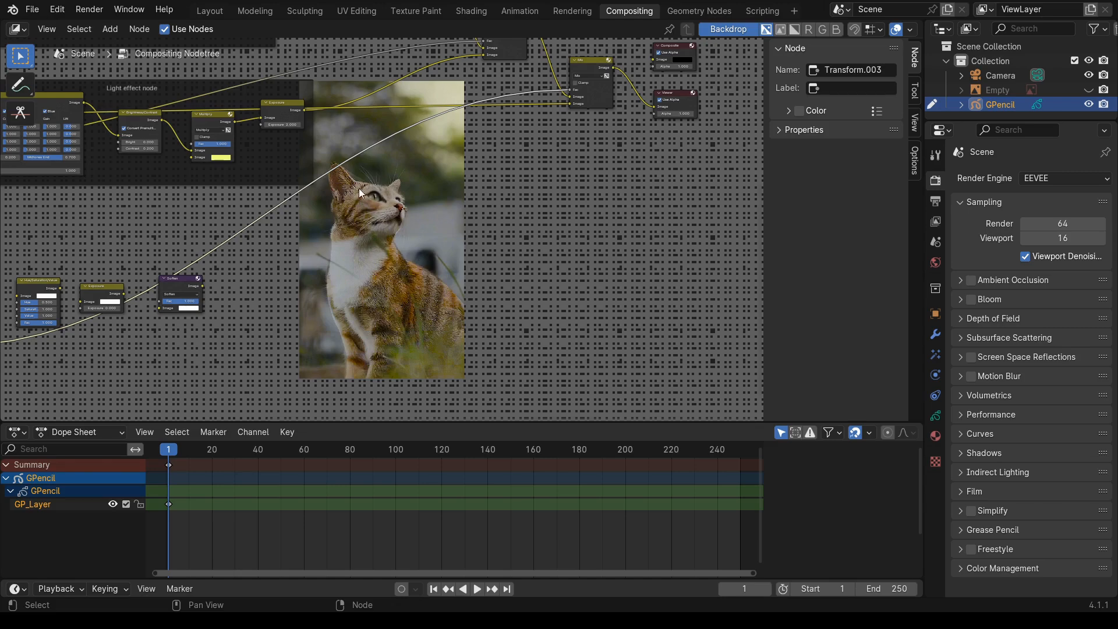
middle_drag(573, 144, 567, 194)
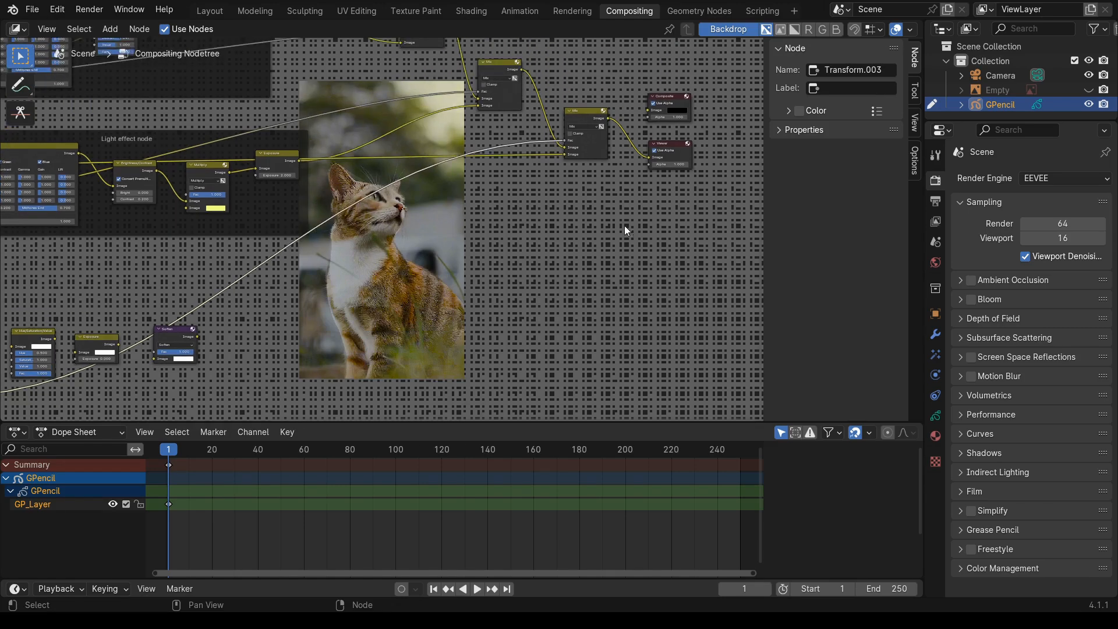
click(677, 101)
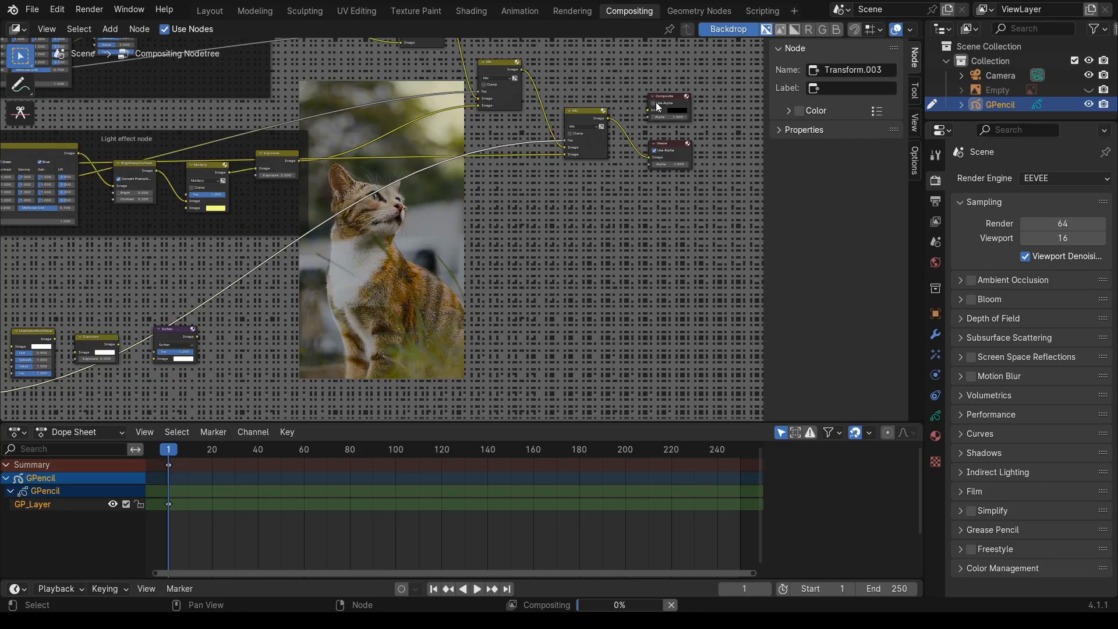
key(ctrl+z)
drag(675, 141, 695, 134)
drag(679, 87, 688, 89)
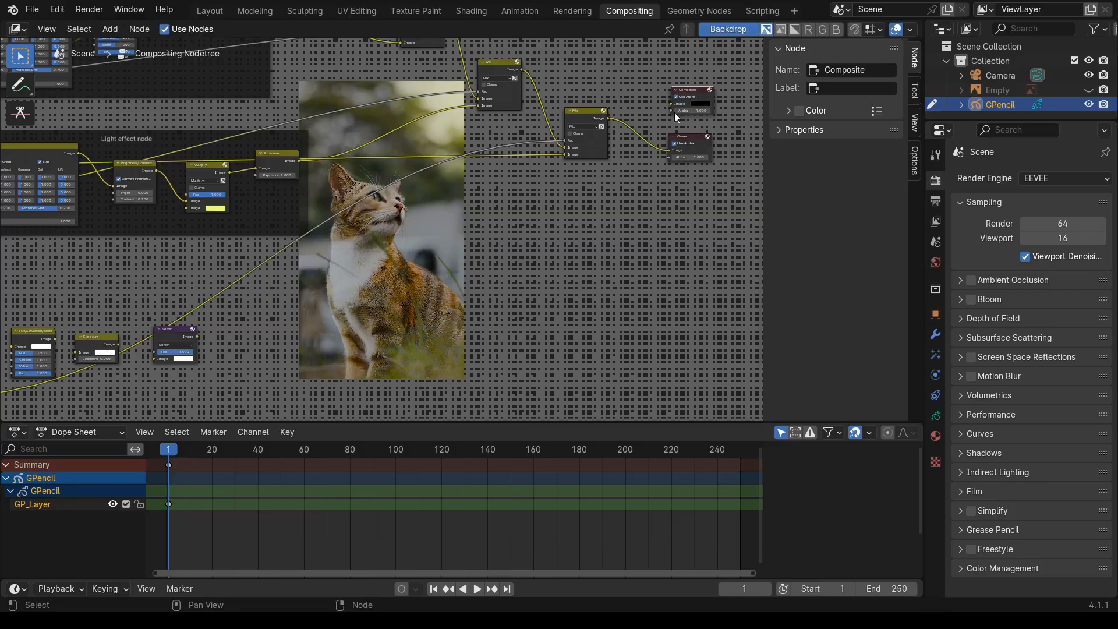
- Lower the last Mix node slightly so that it continues the descending staircase of Mix nodes
middle_drag(643, 194, 655, 280)
middle_drag(543, 164, 575, 257)
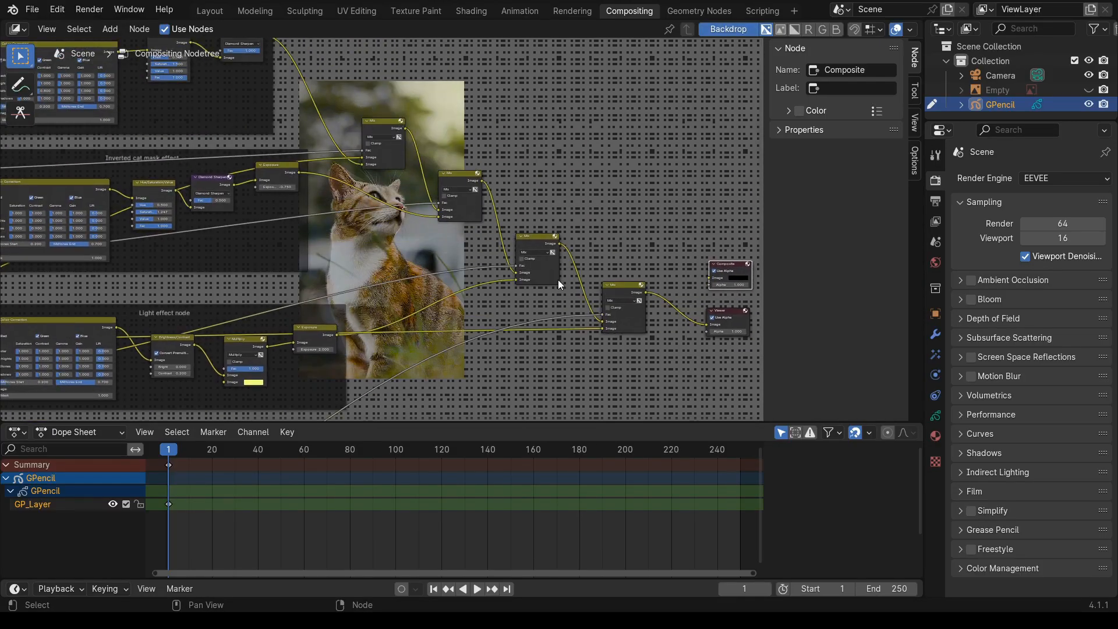
drag(617, 287, 618, 306)
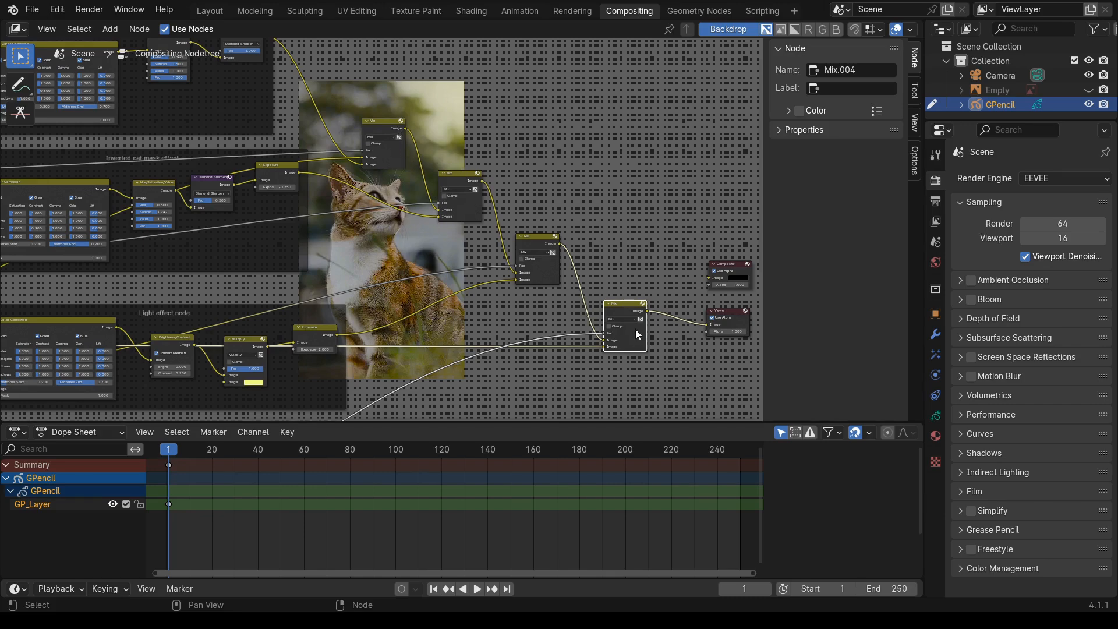
- Examine the order of the chained Mix nodes and the mask and effect links that feed each one
click(381, 127)
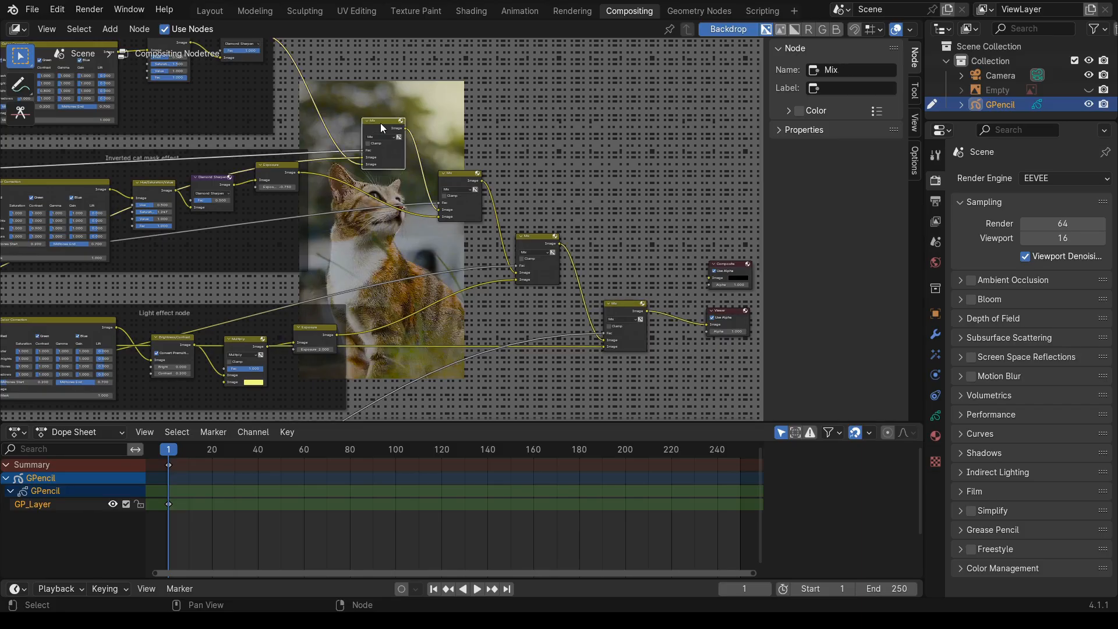
click(623, 309)
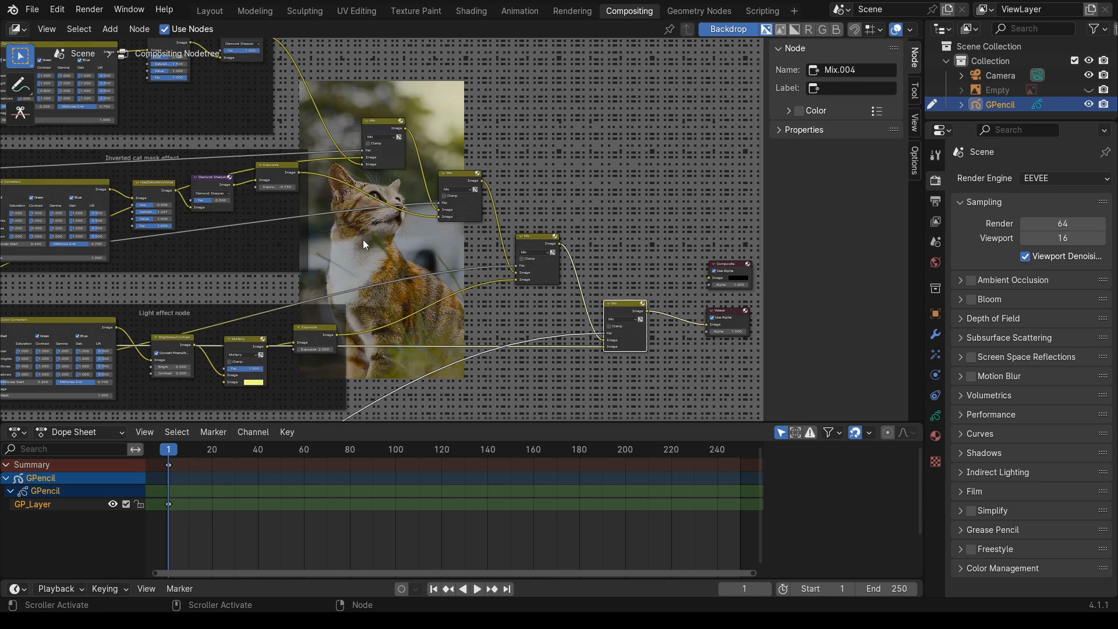
mouse_move(622, 316)
middle_down()
mouse_move(598, 203)
mouse_move(609, 300)
middle_up()
middle_drag(617, 346, 621, 249)
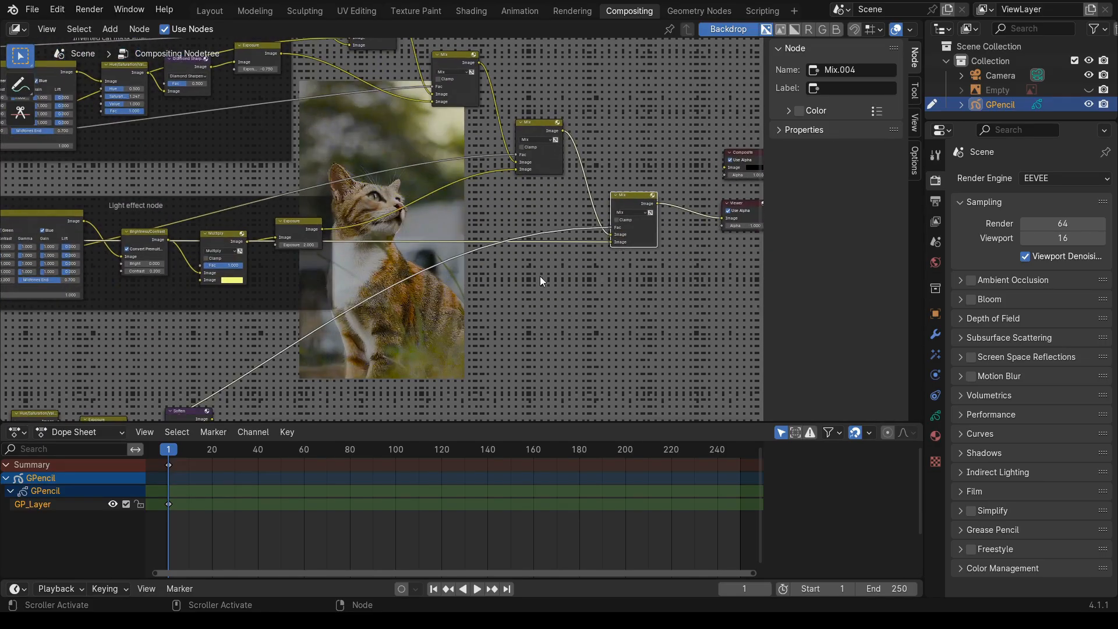
middle_drag(540, 281, 508, 292)
middle_drag(624, 344, 624, 363)
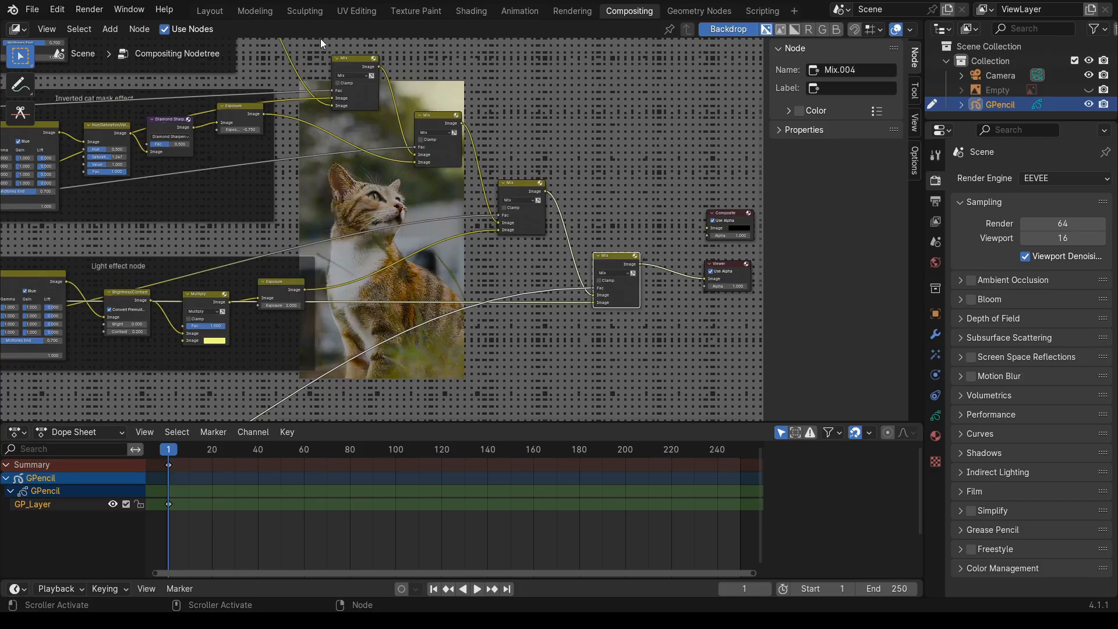
drag(338, 51, 600, 260)
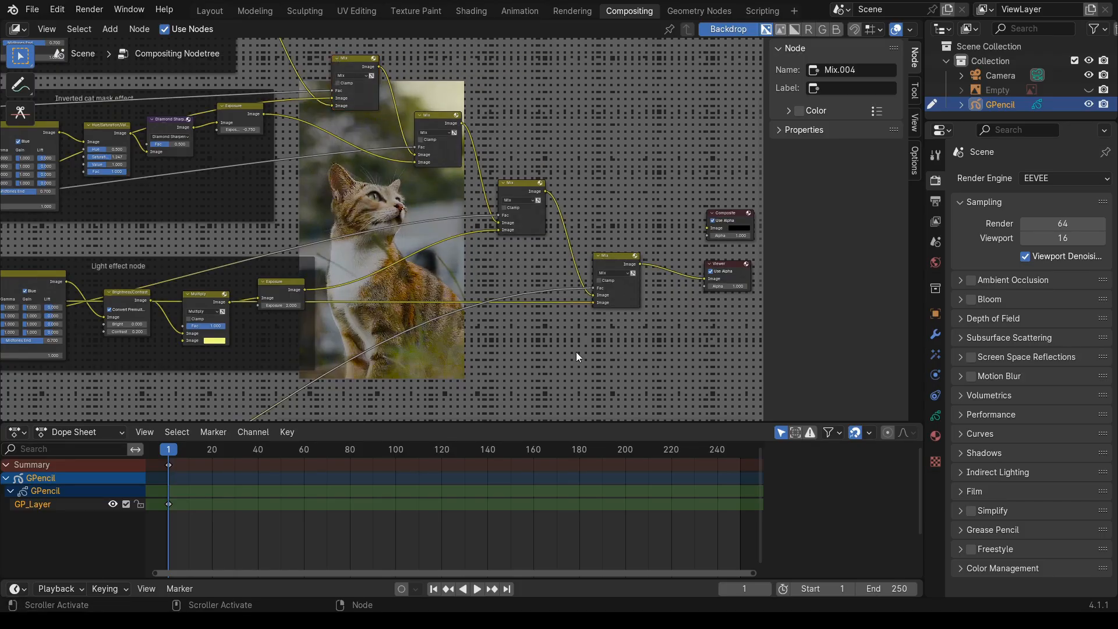
middle_drag(576, 357, 561, 297)
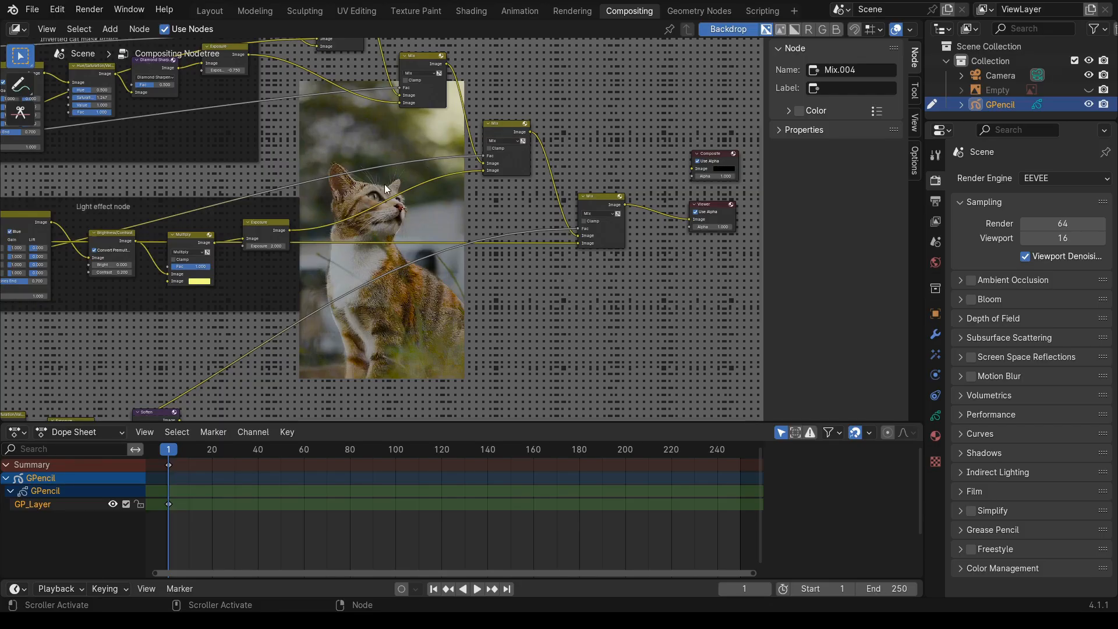
click(421, 63)
click(504, 130)
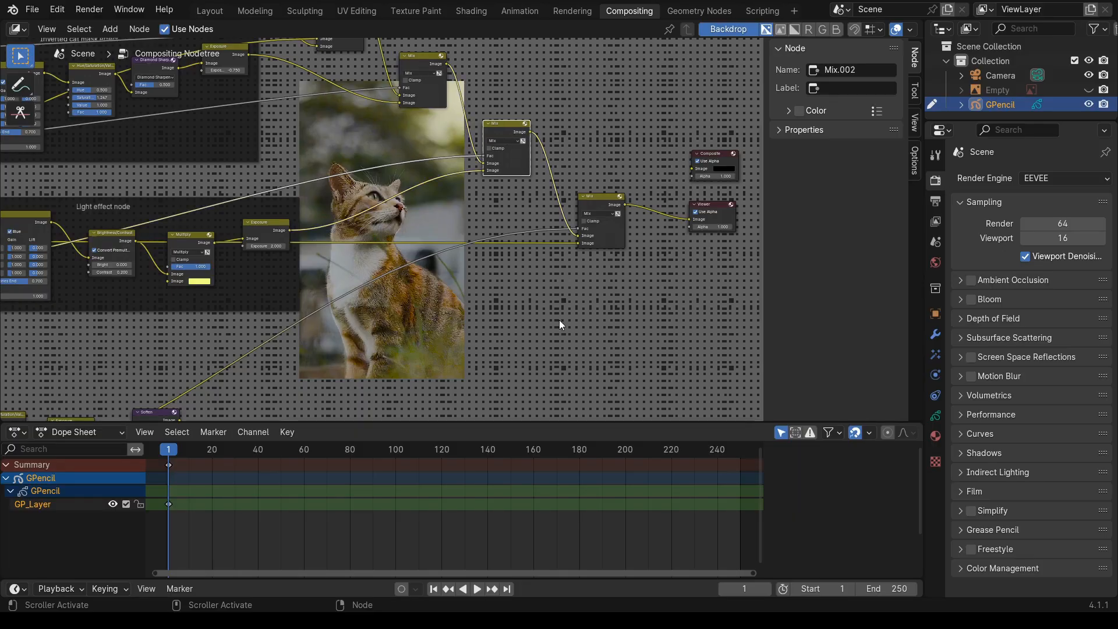
middle_drag(514, 341, 556, 301)
scroll(555, 302, down, 1)
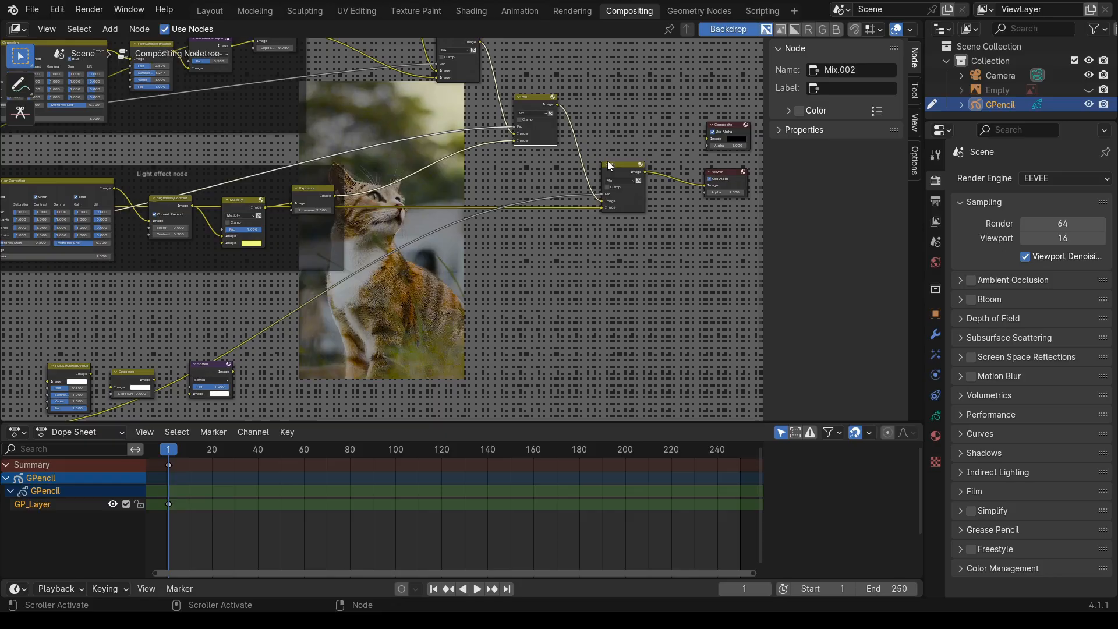
- Move the Composite and Viewer nodes together farther right and down, leaving more room after the last Mix node
middle_drag(315, 333, 178, 317)
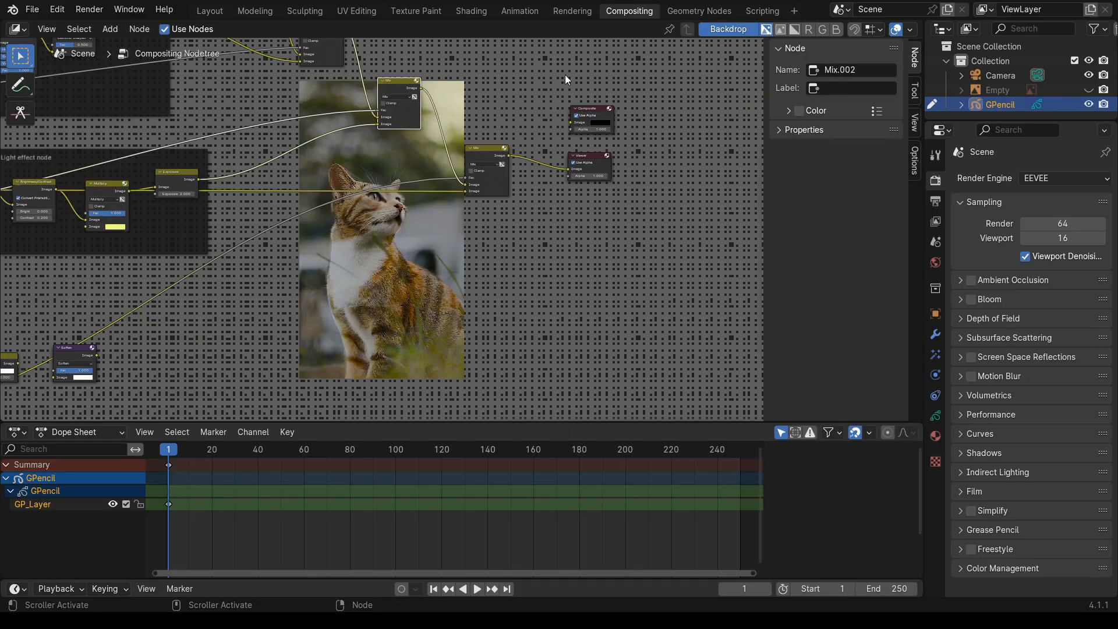
click(606, 115)
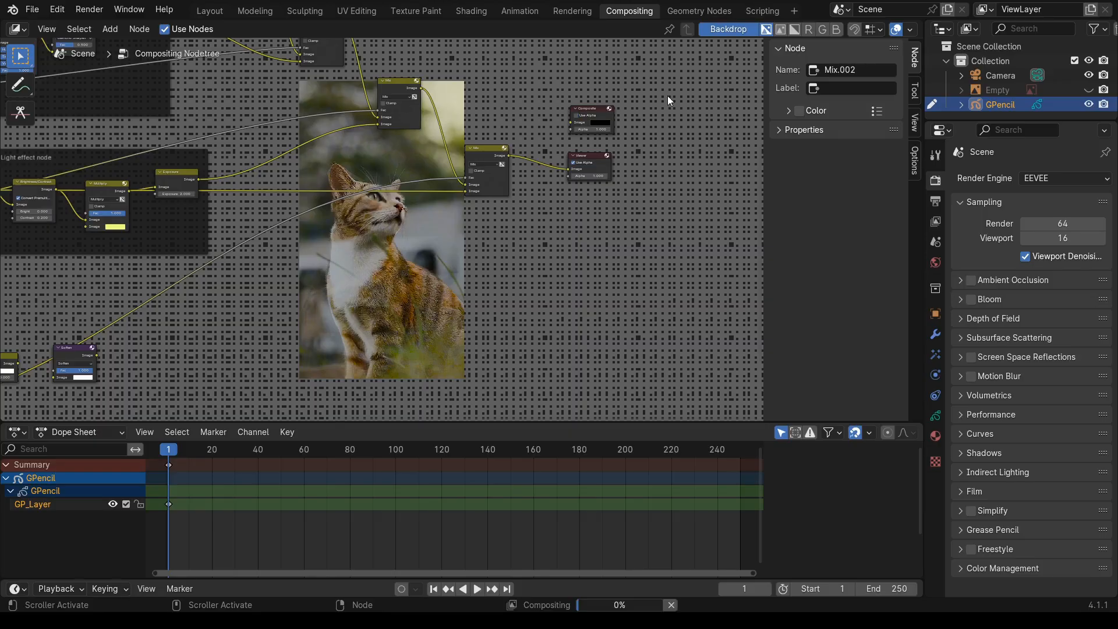
click(578, 115)
mouse_move(616, 115)
mouse_down()
mouse_move(594, 106)
mouse_move(609, 111)
mouse_up()
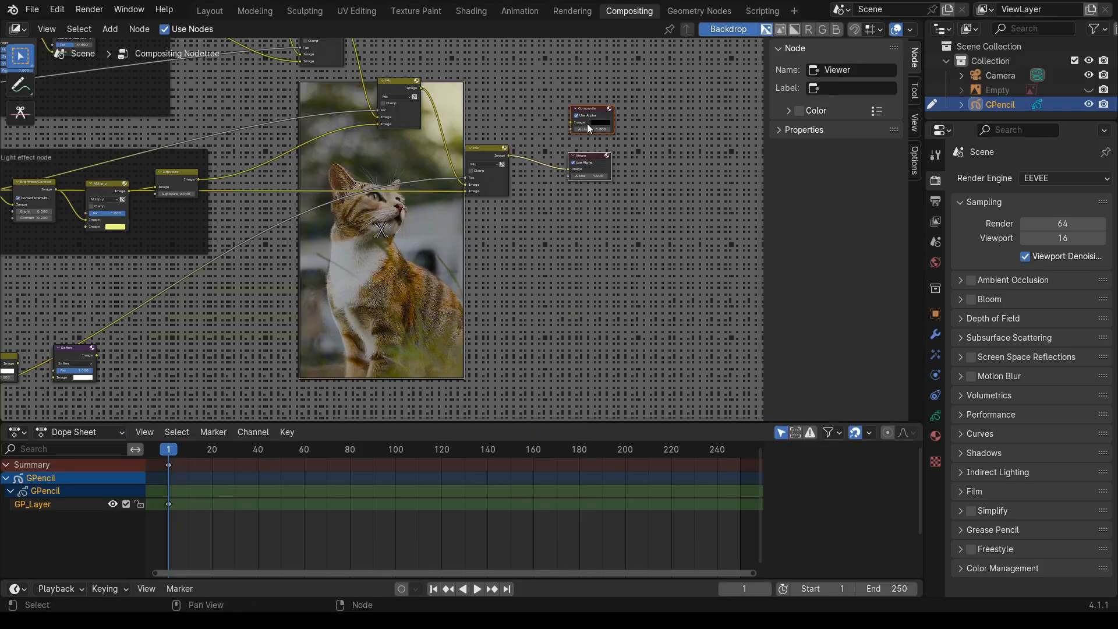
shift+click(595, 152)
key(g)
click(657, 197)
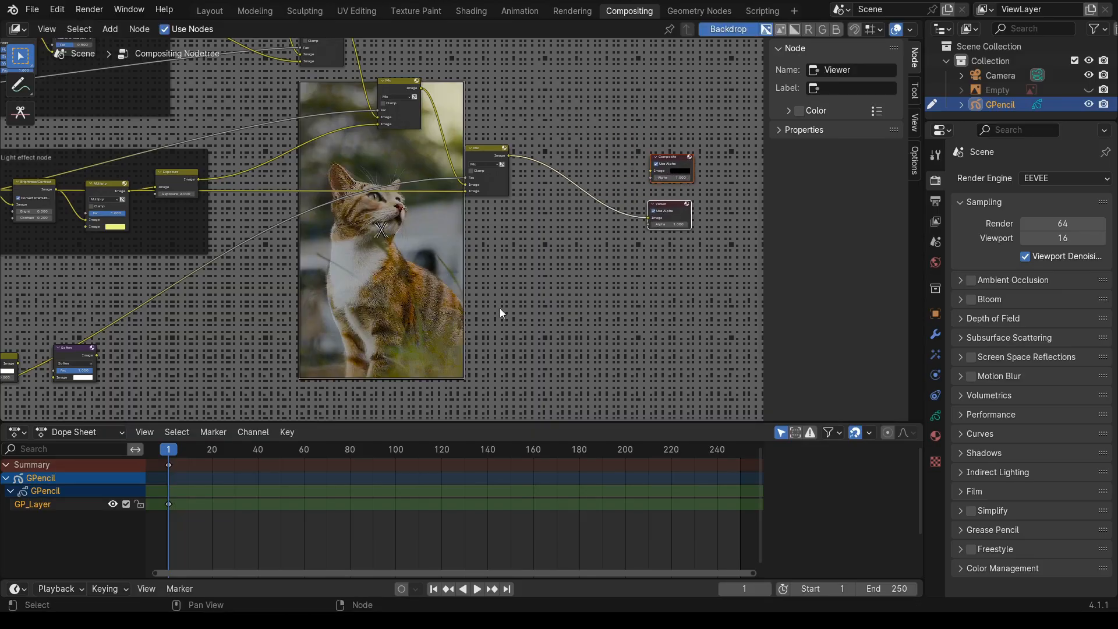
- Join the four chained Mix nodes in a new frame and label it "Step order"
middle_drag(500, 310, 552, 386)
middle_drag(523, 339, 553, 373)
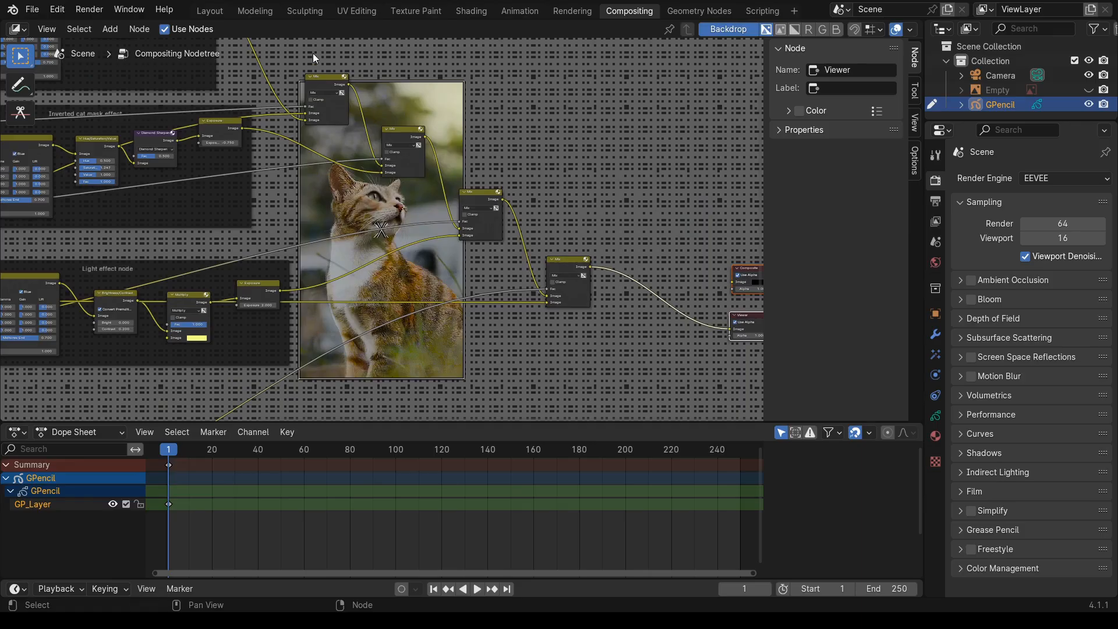
drag(312, 53, 626, 315)
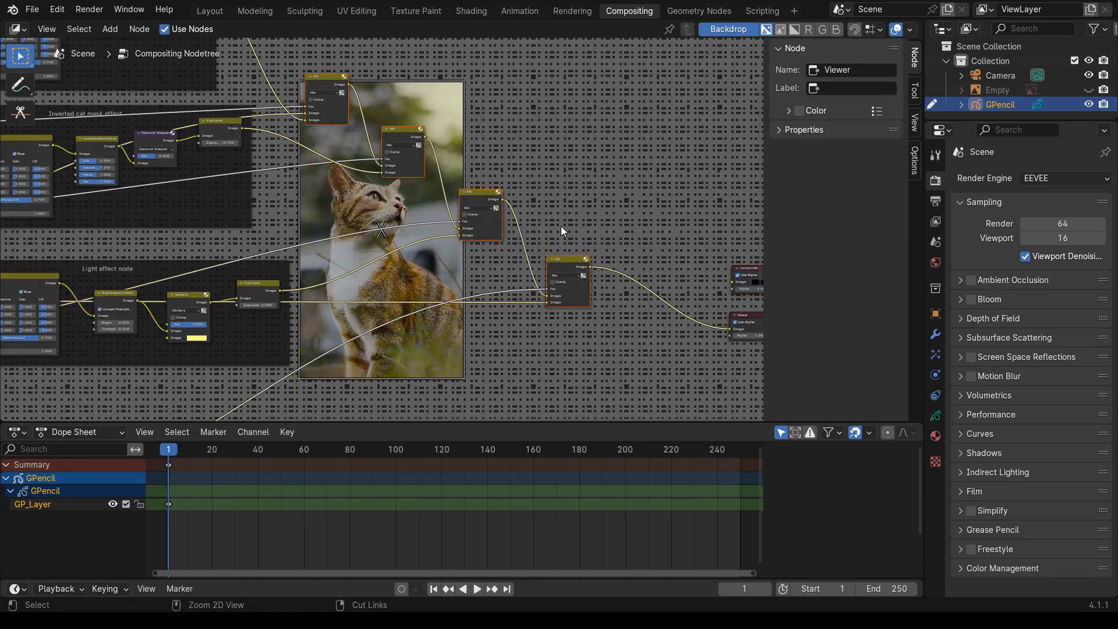
key(ctrl+j)
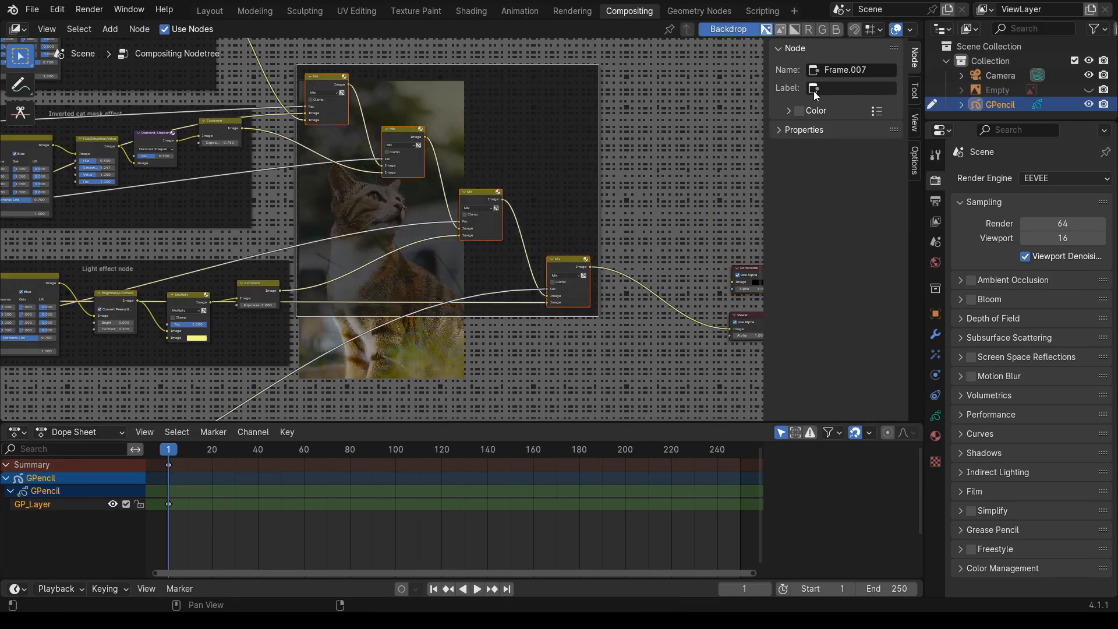
click(824, 88)
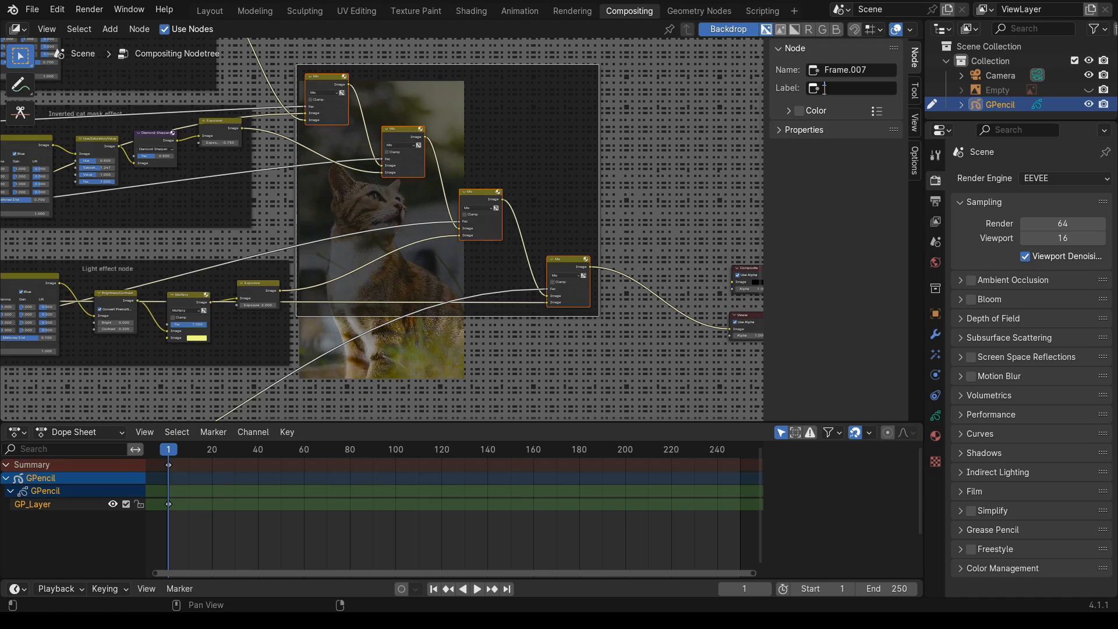
text(Step order)
key(Return)
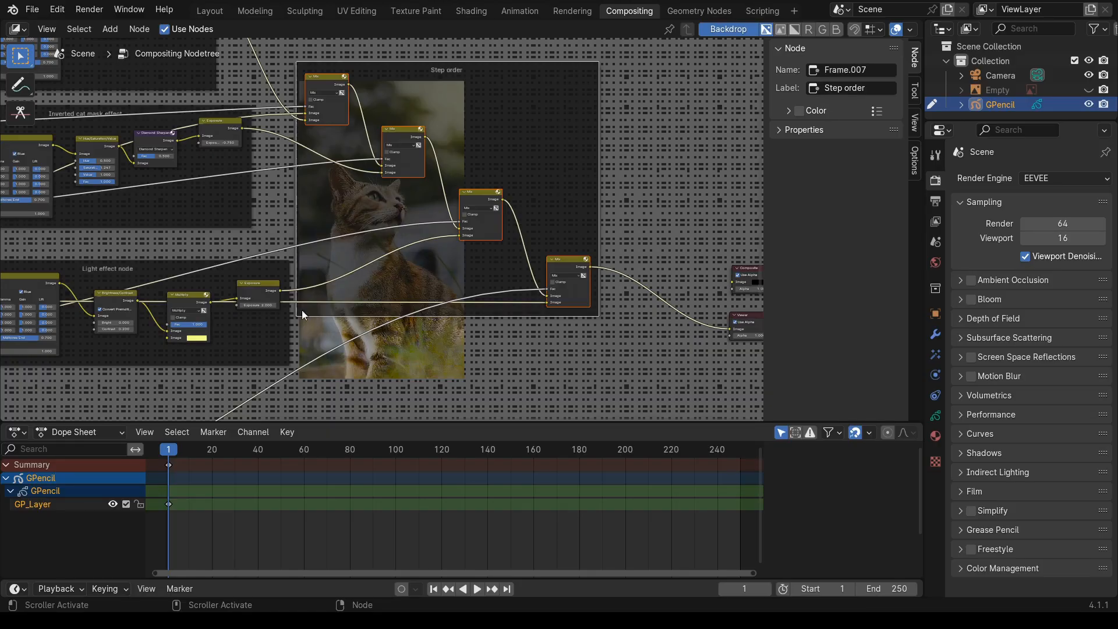
- Try connecting the source cat photo's Image output to the Image input of the Hue/Saturation/Value node below the Light effect node frame
middle_drag(439, 371, 601, 140)
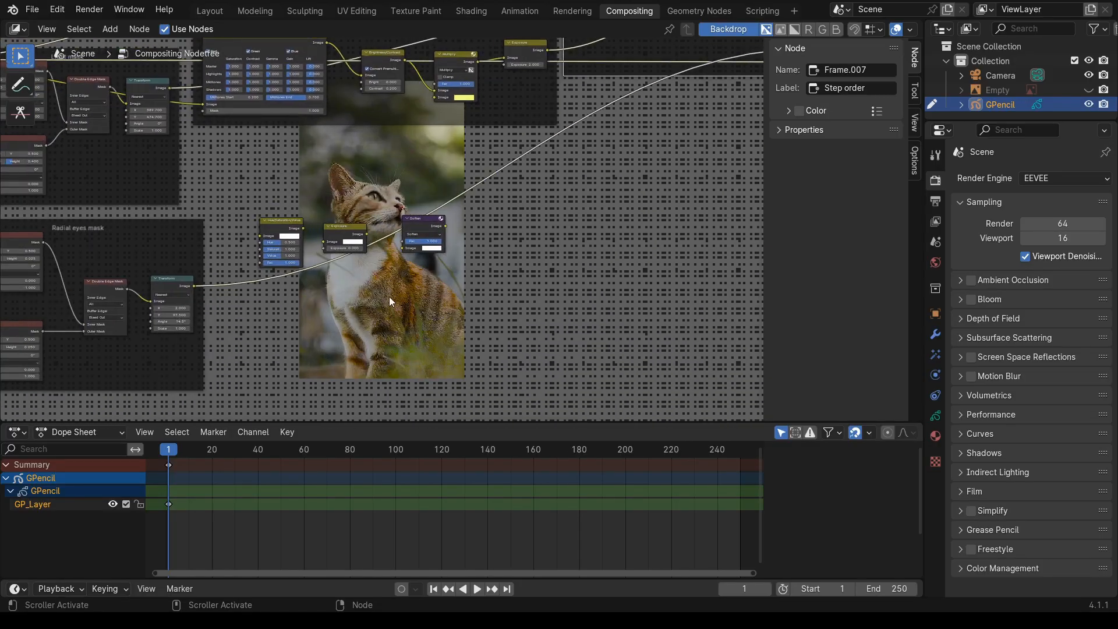
middle_drag(389, 296, 733, 244)
drag(190, 116, 541, 292)
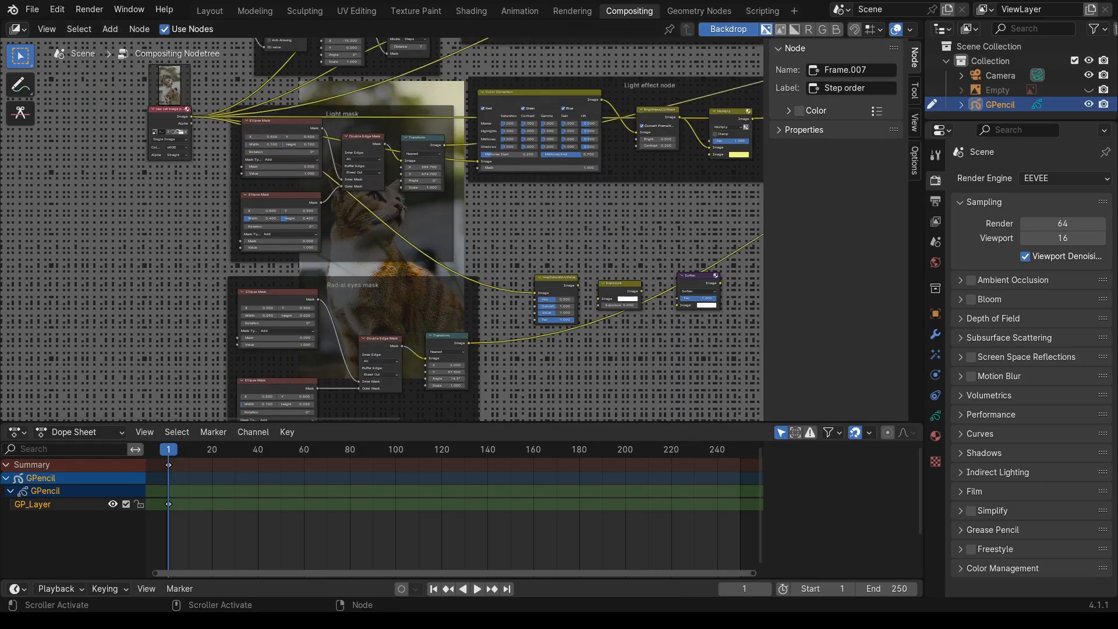
drag(534, 293, 185, 105)
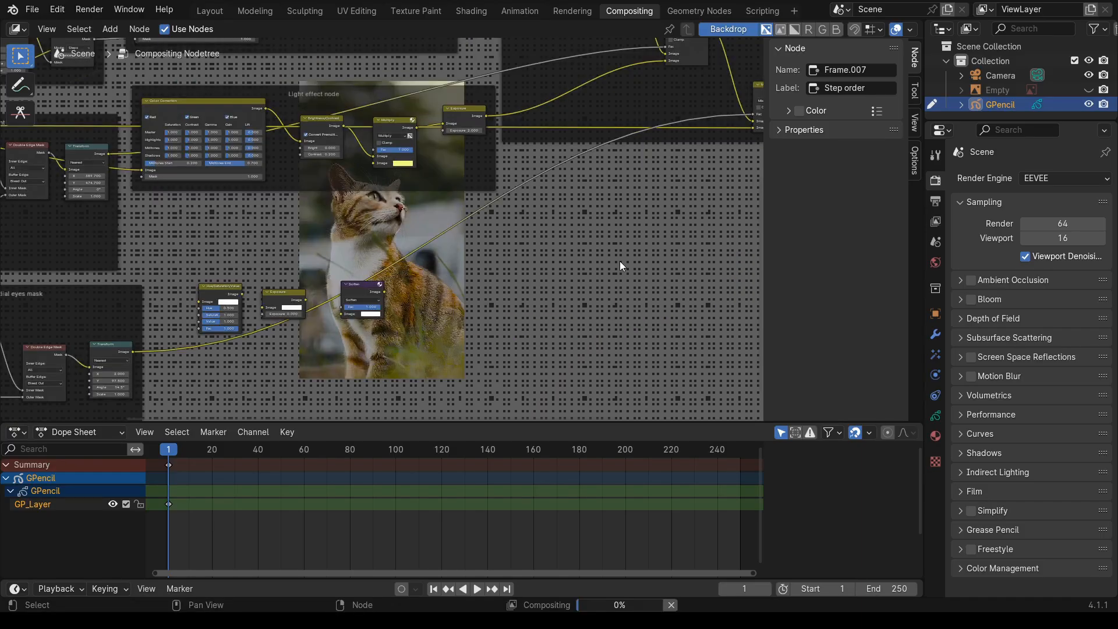
- Move the last Mix node far down and to the right, extending the Step order frame below the Light effect node
middle_drag(619, 265, 455, 283)
drag(627, 87, 731, 316)
middle_drag(424, 385, 376, 269)
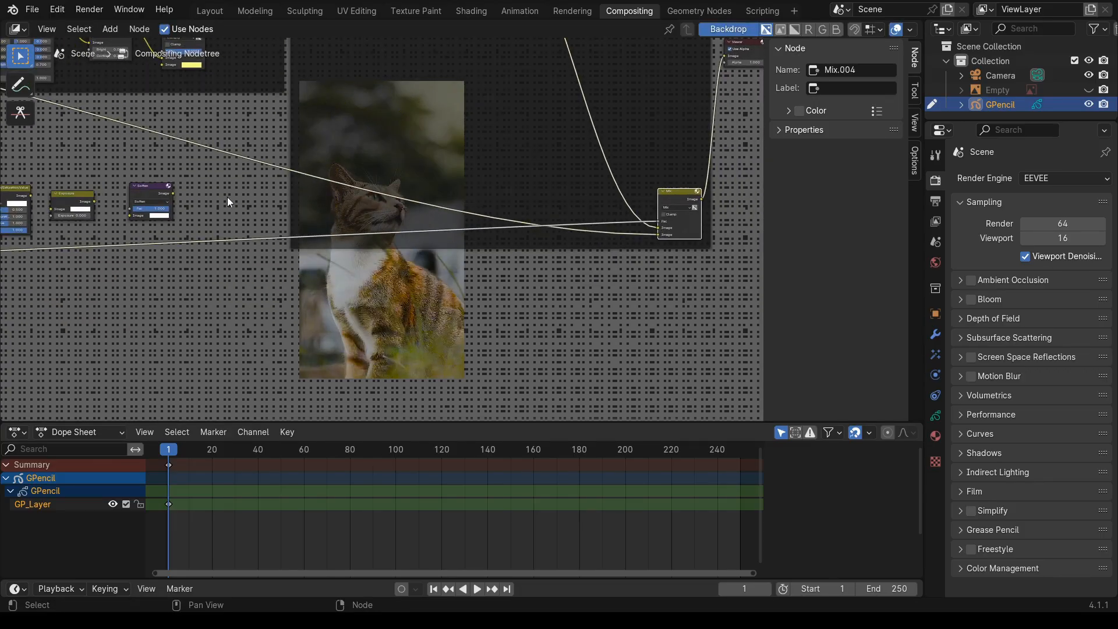
- Swap the order of the loose nodes so Exposure comes first and Hue/Saturation/Value sits directly before the Soften node
middle_drag(227, 196, 555, 326)
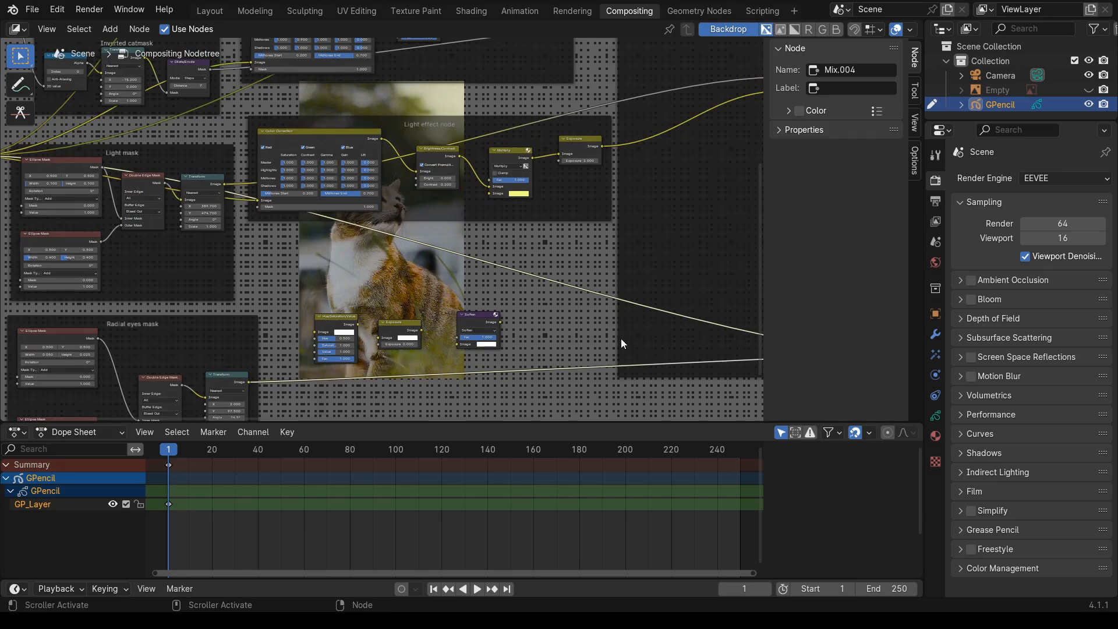
middle_drag(621, 337, 407, 217)
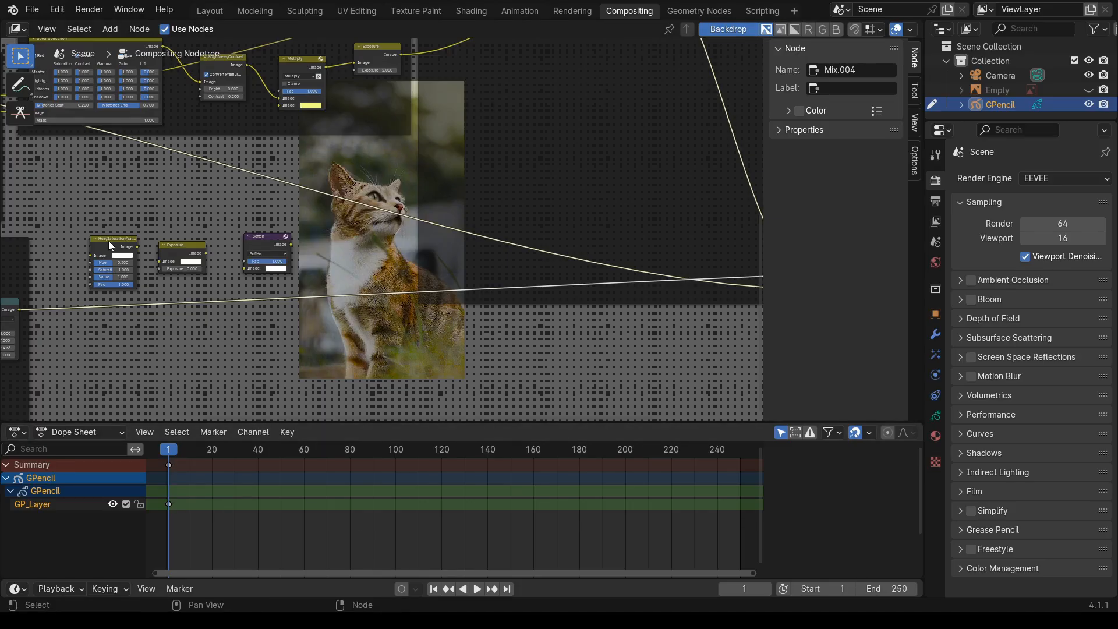
drag(108, 239, 106, 227)
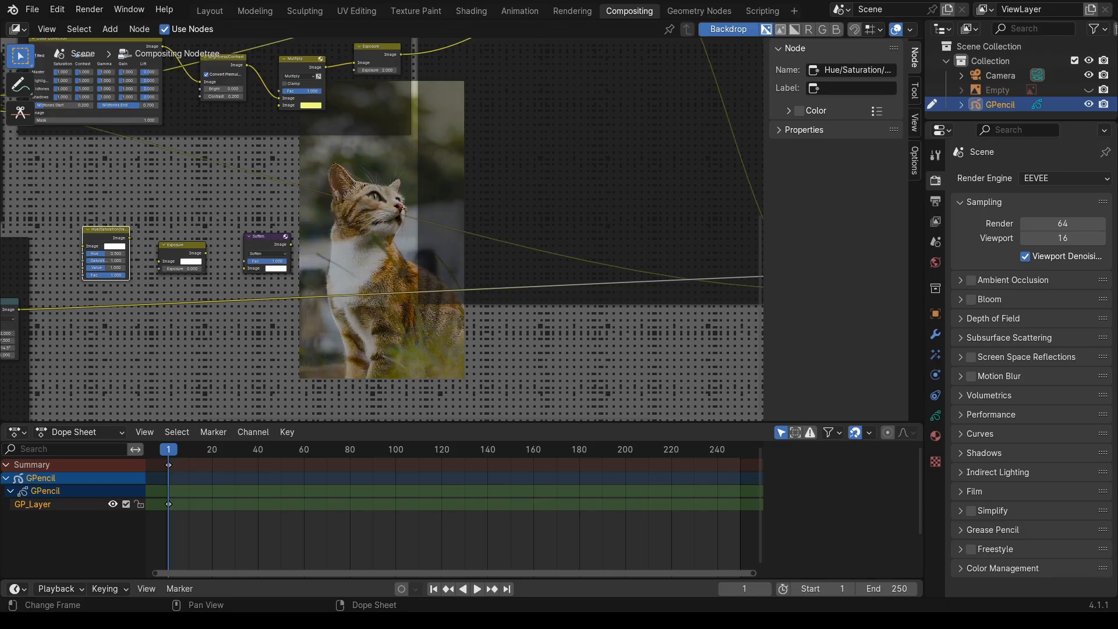
drag(179, 249, 164, 211)
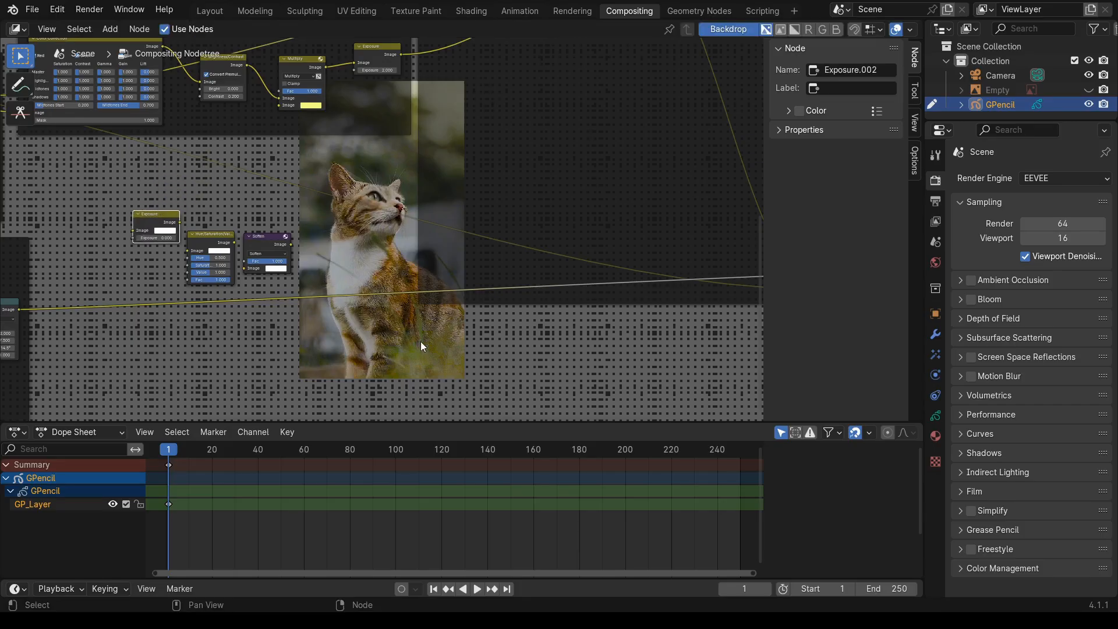
- Insert the loose Exposure node into the link feeding the last Mix node's lower Image input and move that Mix node slightly up
middle_drag(420, 341, 313, 327)
drag(23, 212, 84, 367)
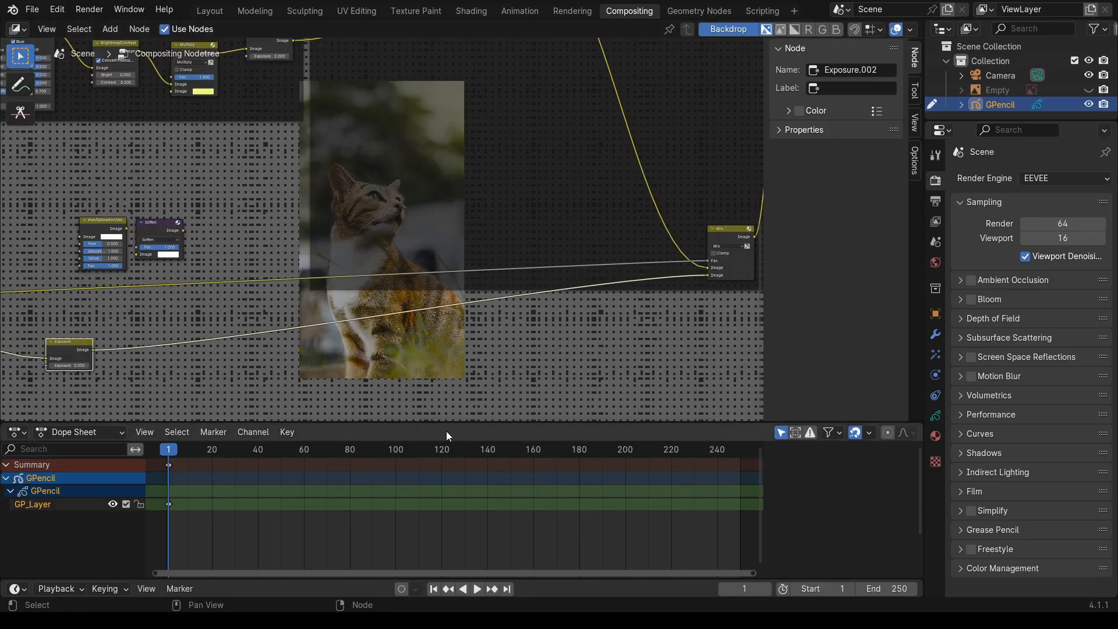
middle_drag(363, 427, 298, 473)
drag(669, 276, 670, 234)
middle_drag(624, 392, 791, 330)
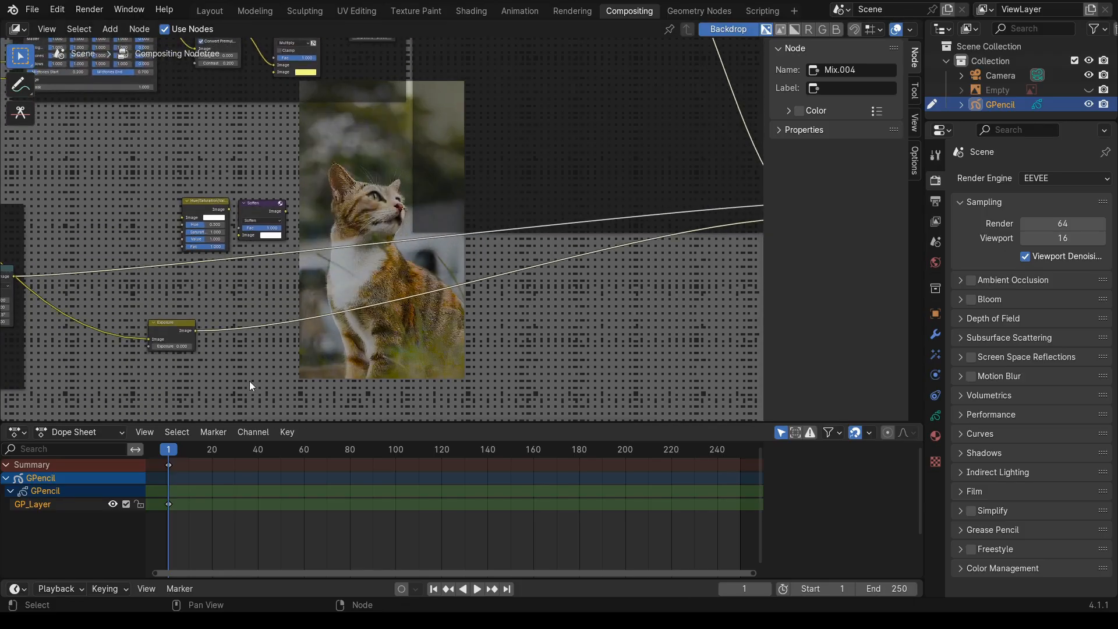
middle_drag(253, 389, 318, 306)
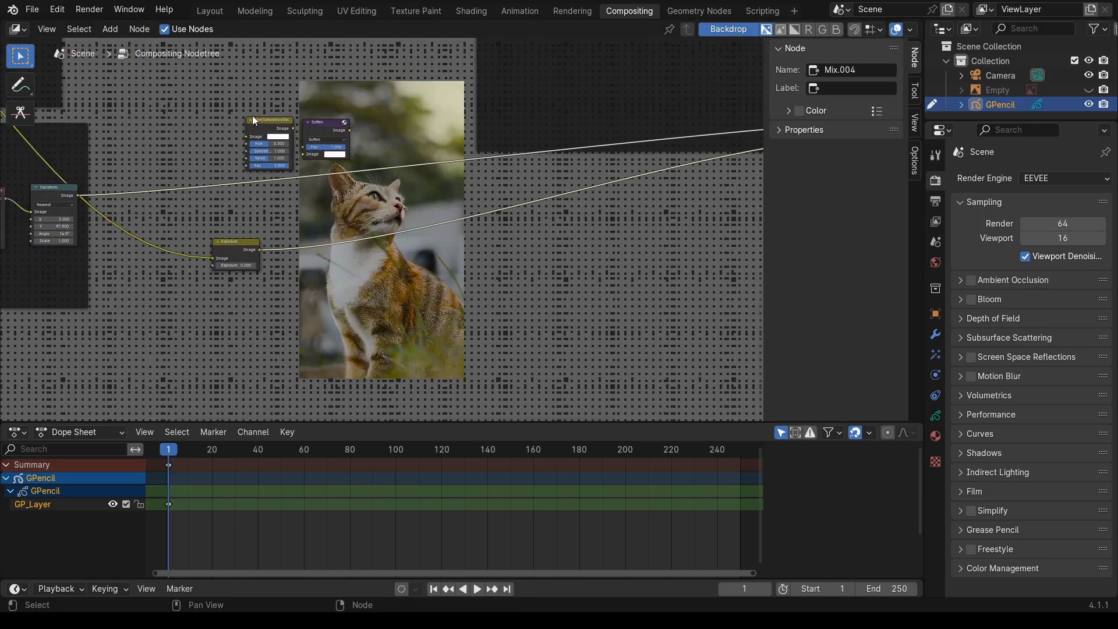
- Insert the loose Hue/Saturation/Value and Soften nodes after the Exposure node in the link to the last Mix node
drag(253, 116, 317, 321)
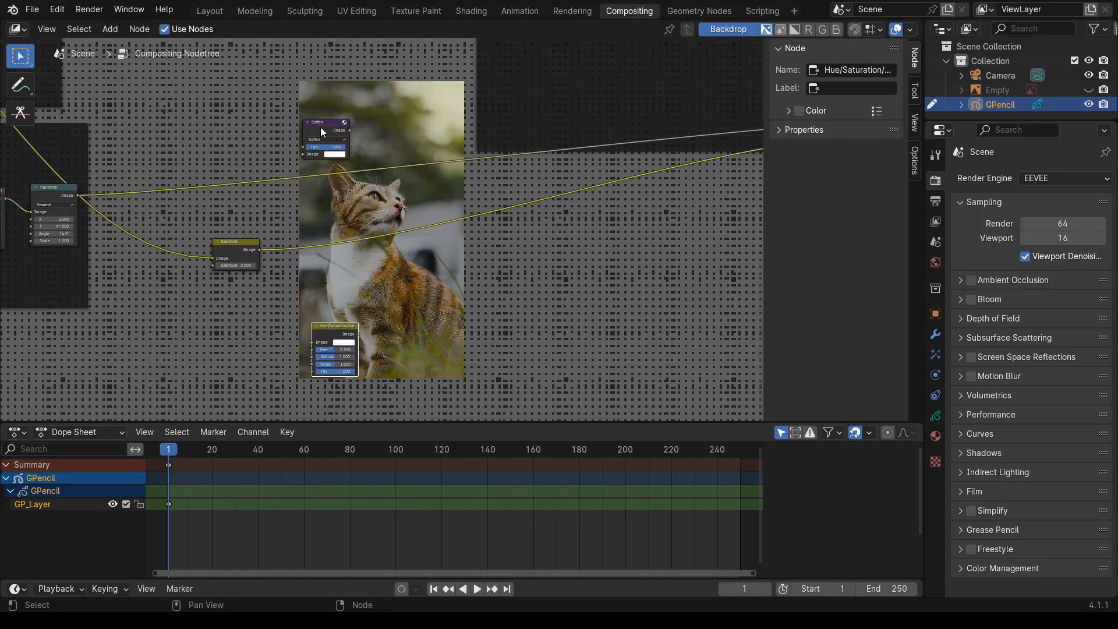
drag(321, 131, 451, 321)
scroll(503, 322, down, 3)
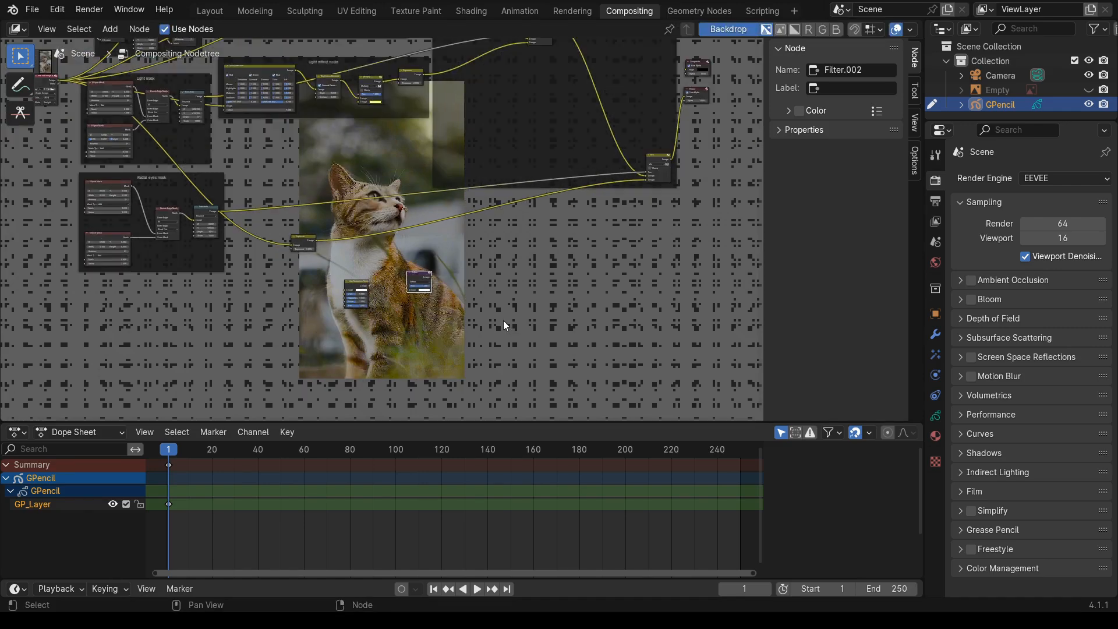
middle_drag(505, 325, 533, 337)
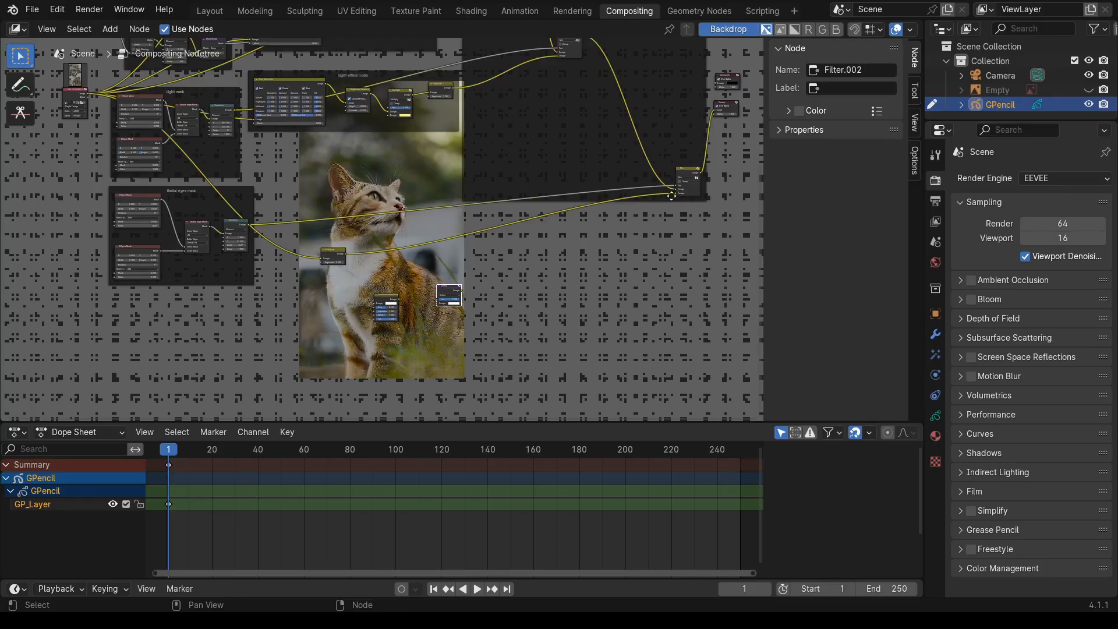
scroll(402, 369, up, 4)
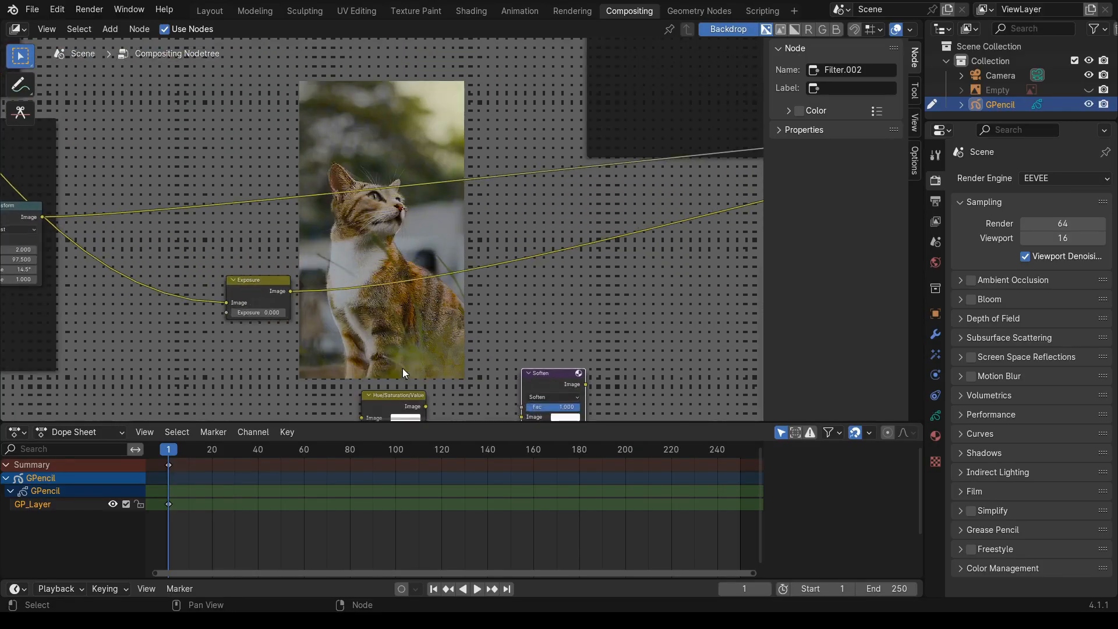
drag(393, 302, 375, 166)
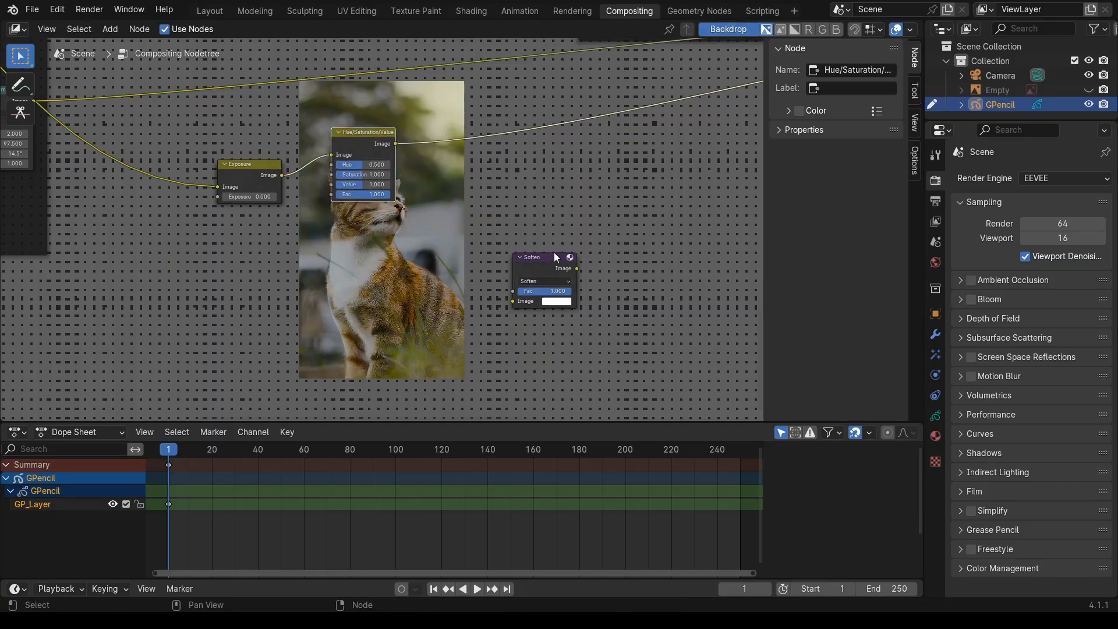
drag(552, 259, 477, 127)
- Try Box Sharpen on the Soften filter node and set its filter type to Diamond Sharpen
middle_drag(484, 248, 419, 362)
click(405, 271)
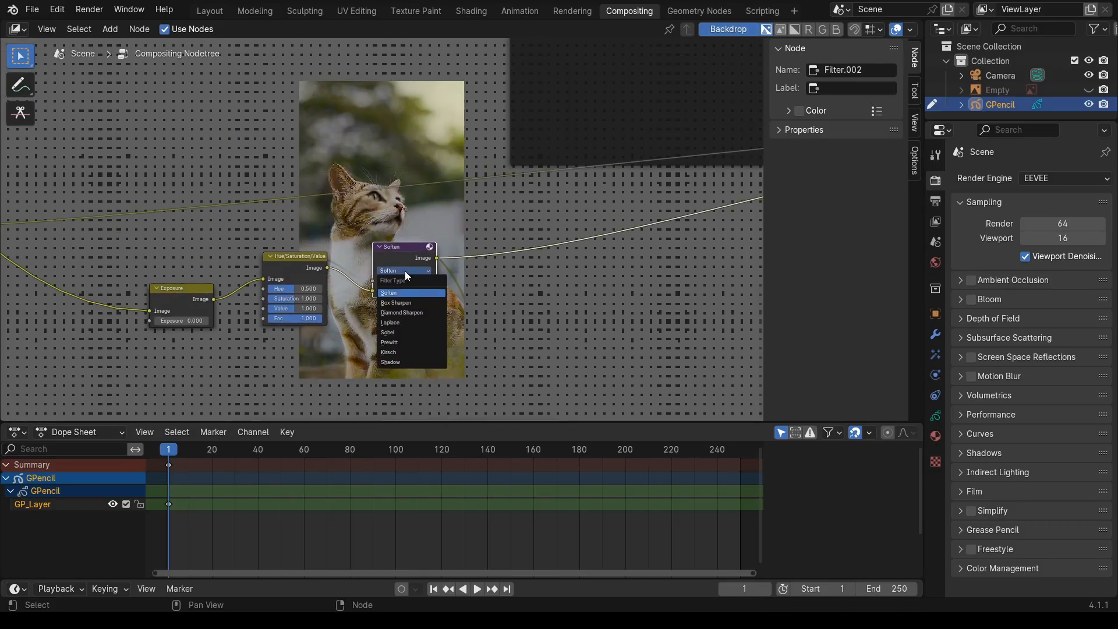
click(408, 302)
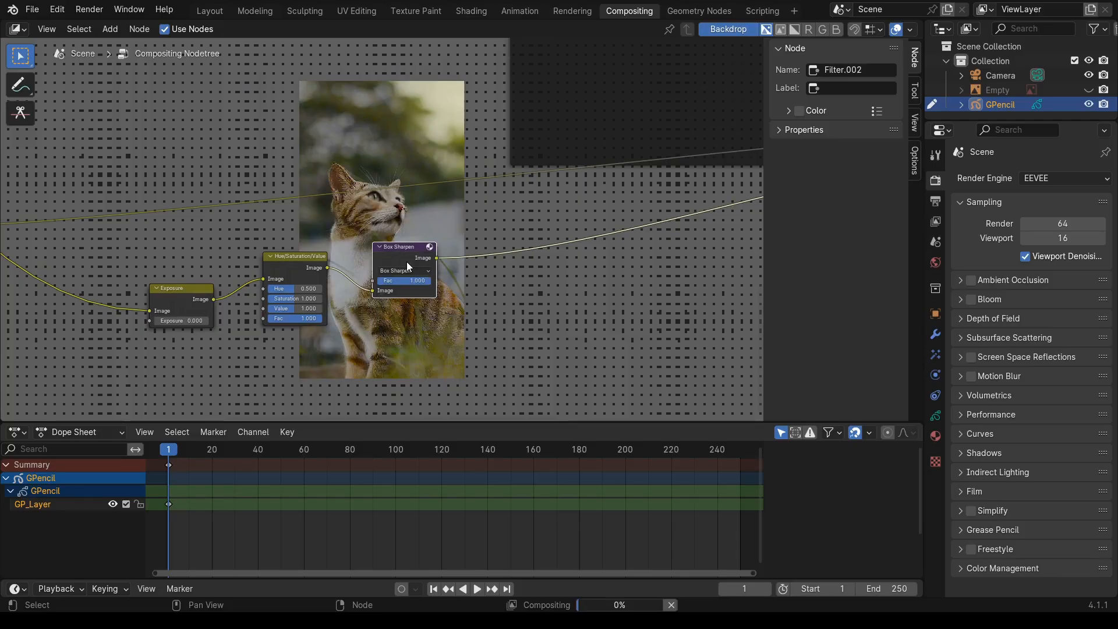
click(418, 271)
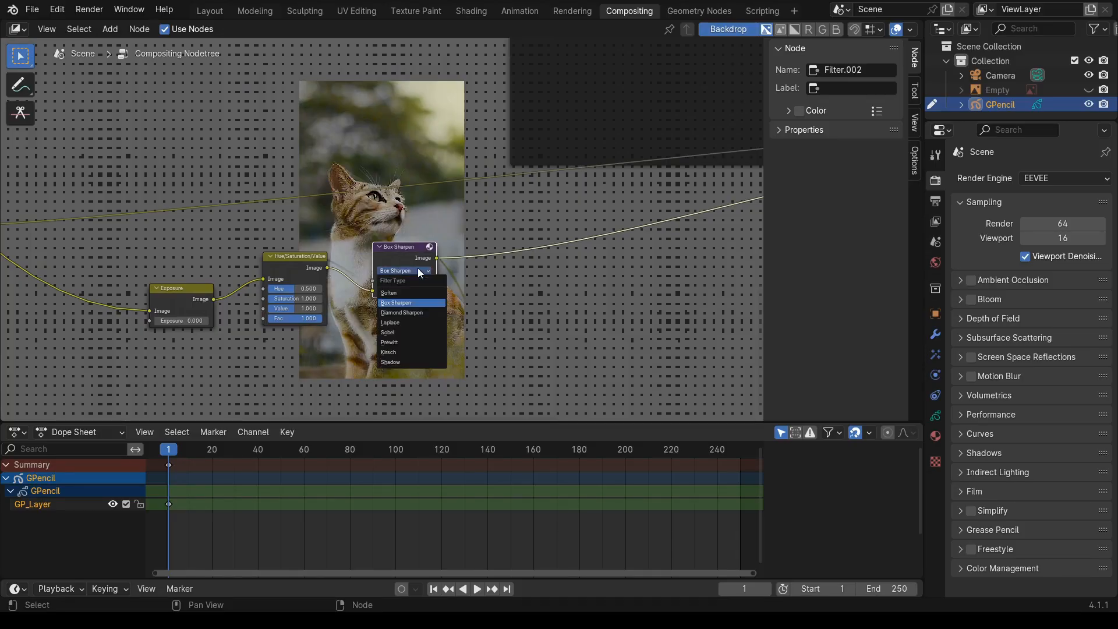
click(412, 313)
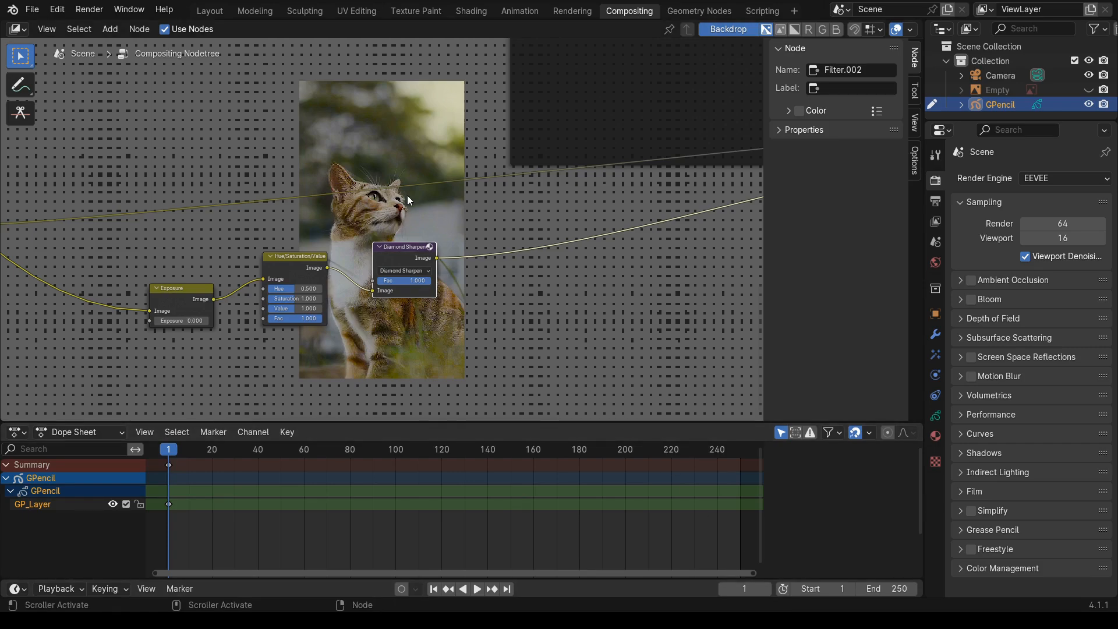
- Shift the Hue/Saturation/Value node closer to the sharpen filter and set the Exposure node's exposure to about 1.5
drag(288, 261, 298, 250)
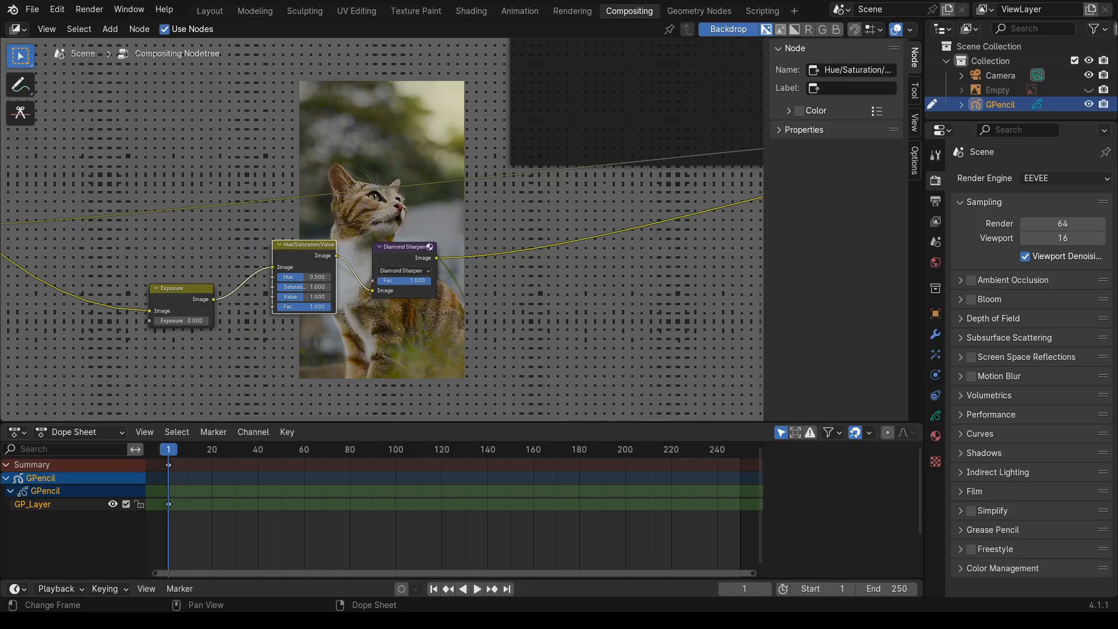
click(198, 319)
text(1.5)
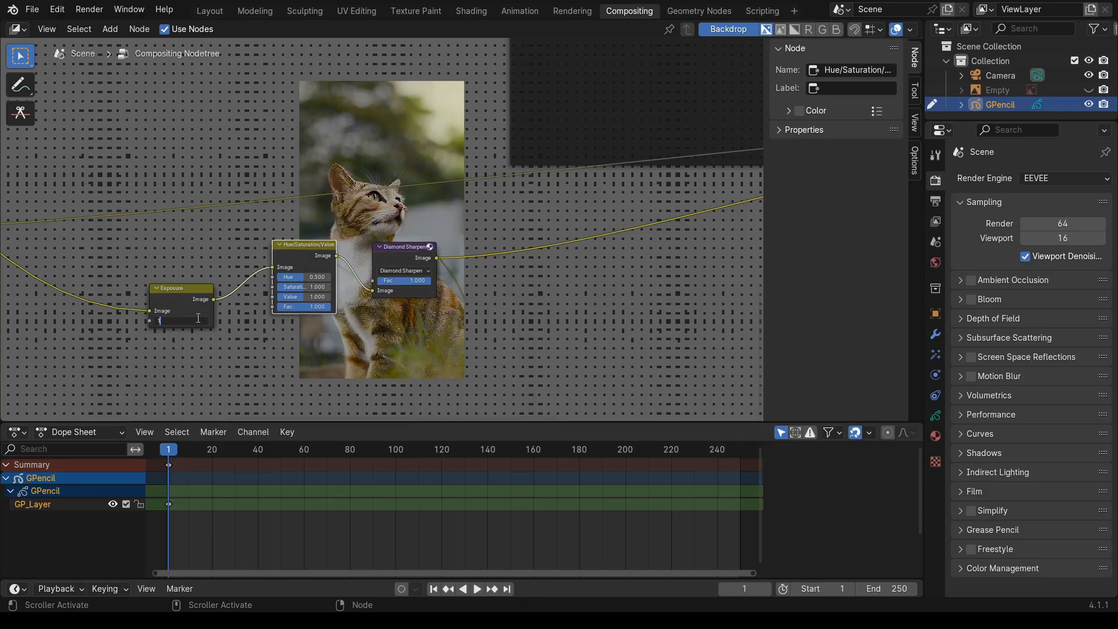
key(Return)
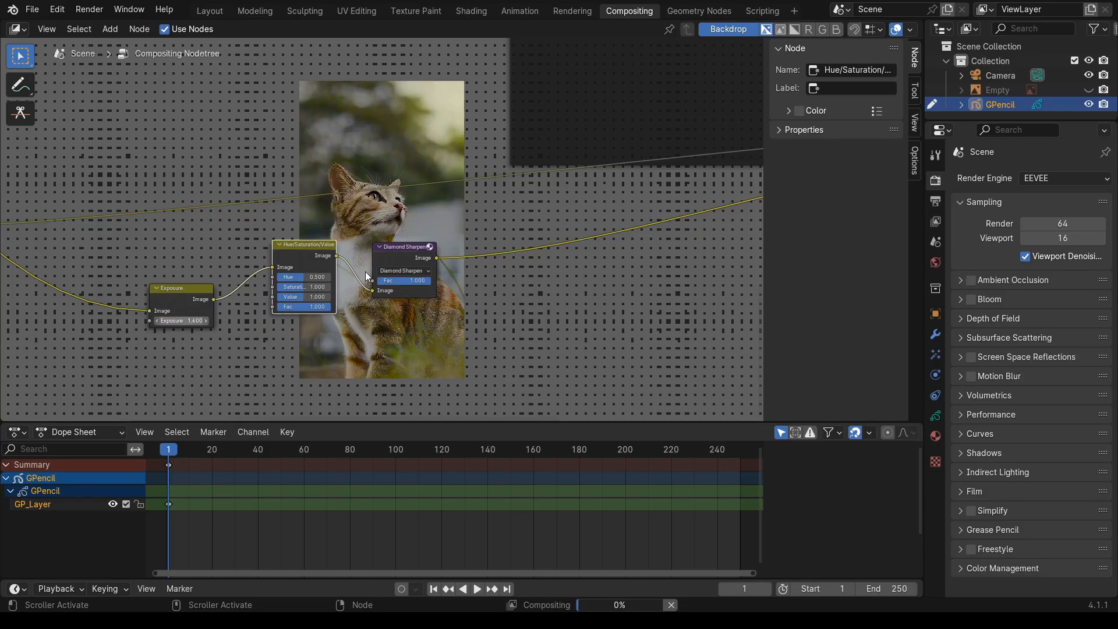
- Set the Saturation of the Hue/Saturation/Value node between Exposure and Diamond Sharpen to 1.5
click(311, 284)
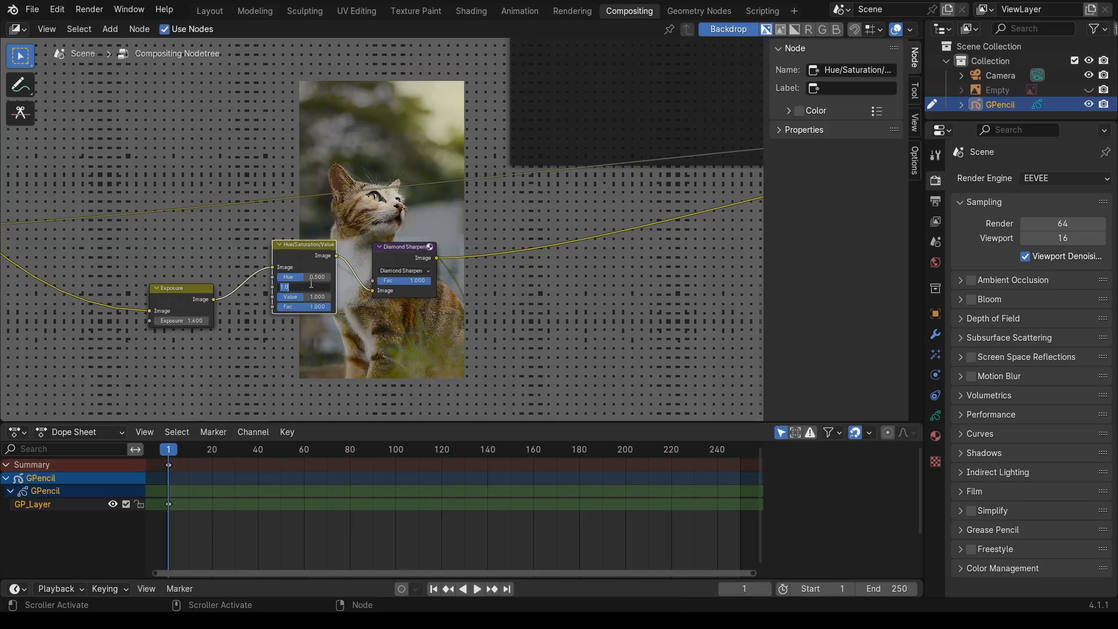
key(BackSpace)
text(1.5)
key(Return)
scroll(358, 185, down, 1)
middle_drag(401, 222, 305, 122)
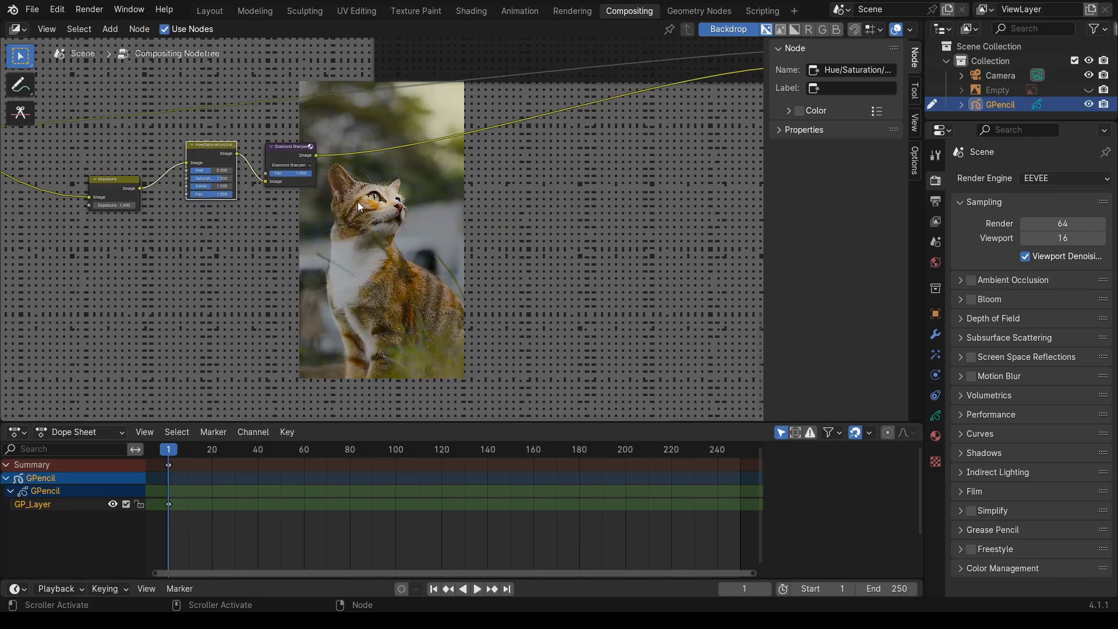
- Set the angle of the Transform node at the end of the radial eyes mask frame to 11°
middle_drag(244, 242, 512, 195)
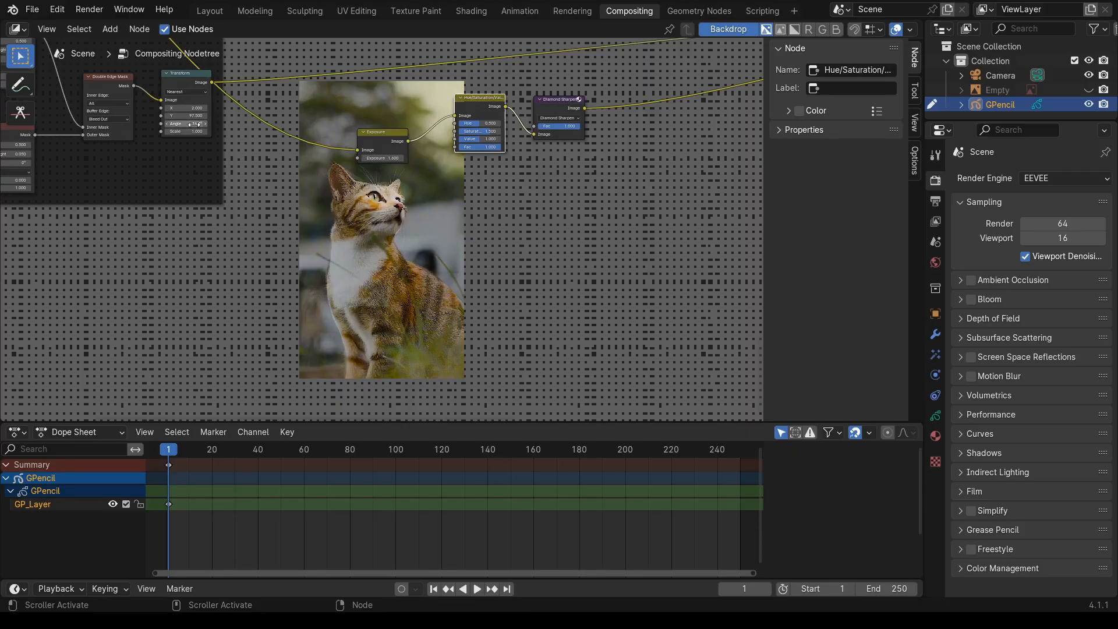
click(167, 124)
click(167, 124)
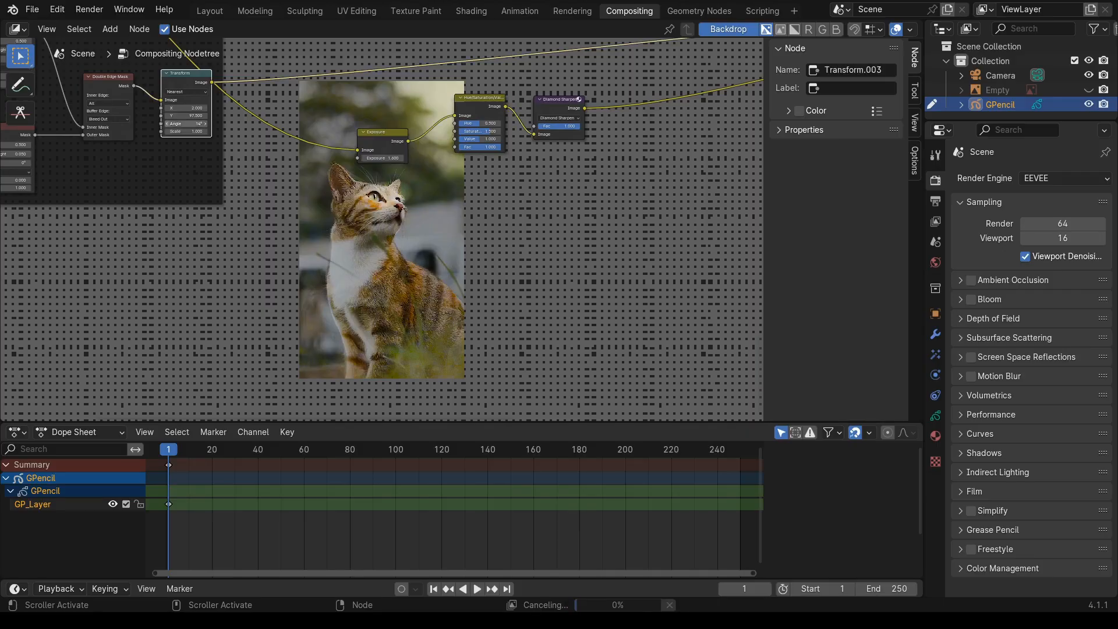
click(177, 124)
text(11)
key(Return)
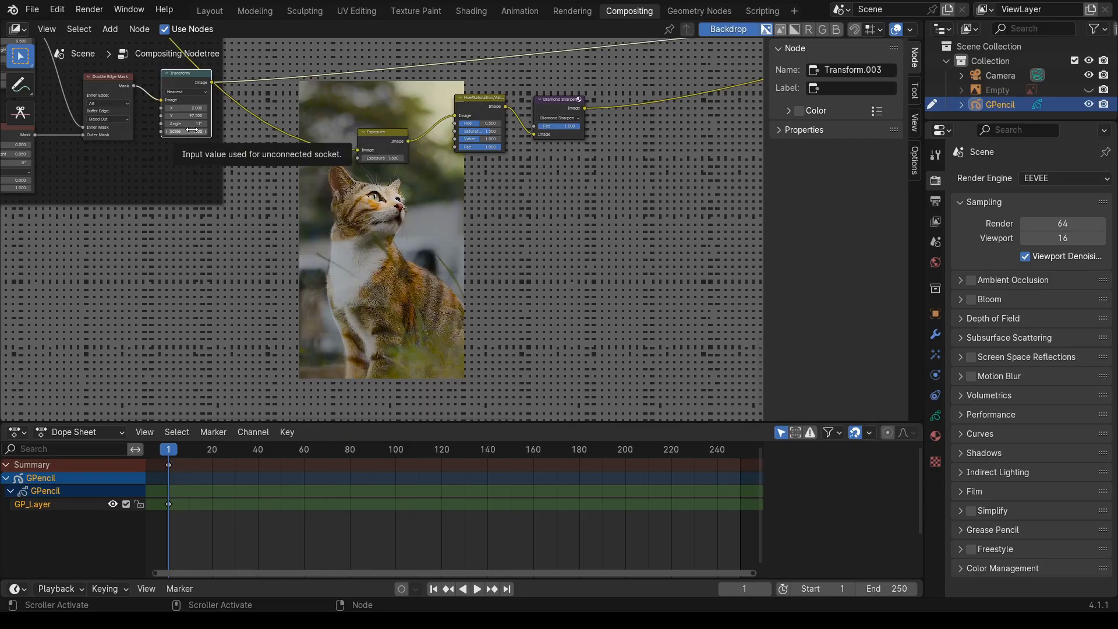
- Enlarge the backdrop preview of the cat photo to a zoom of 1.24
middle_drag(448, 278, 344, 259)
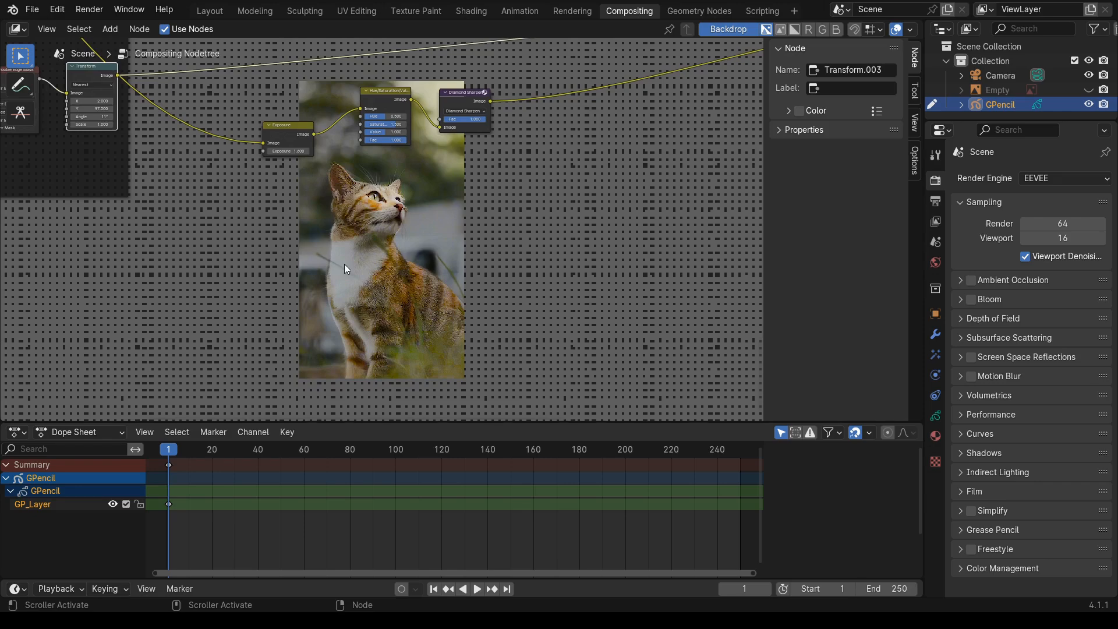
middle_drag(359, 267, 341, 302)
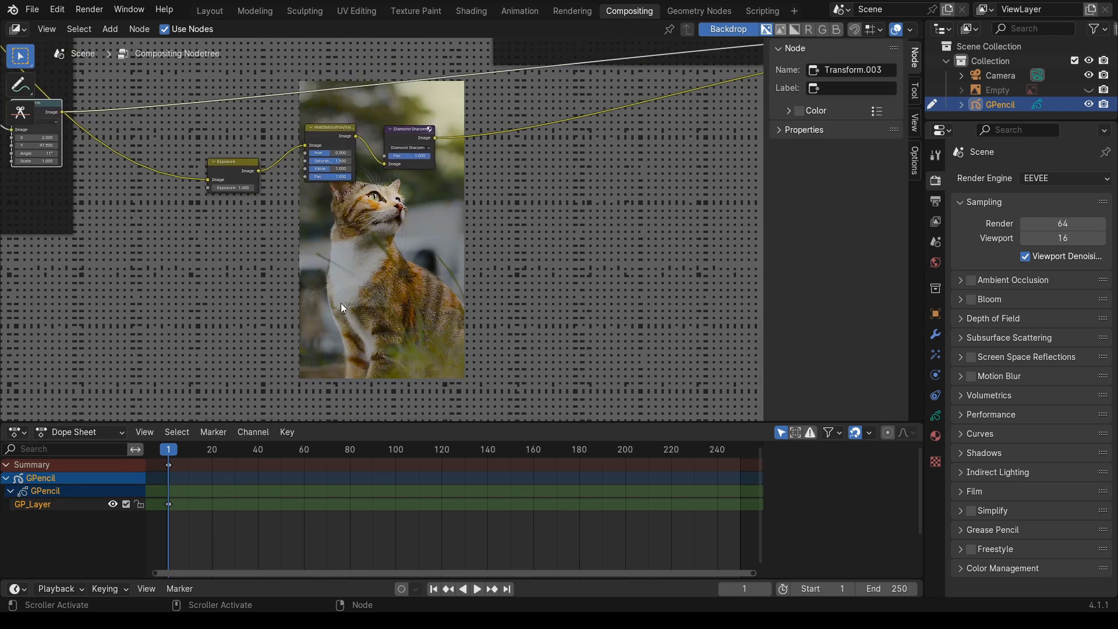
middle_drag(379, 215, 336, 177)
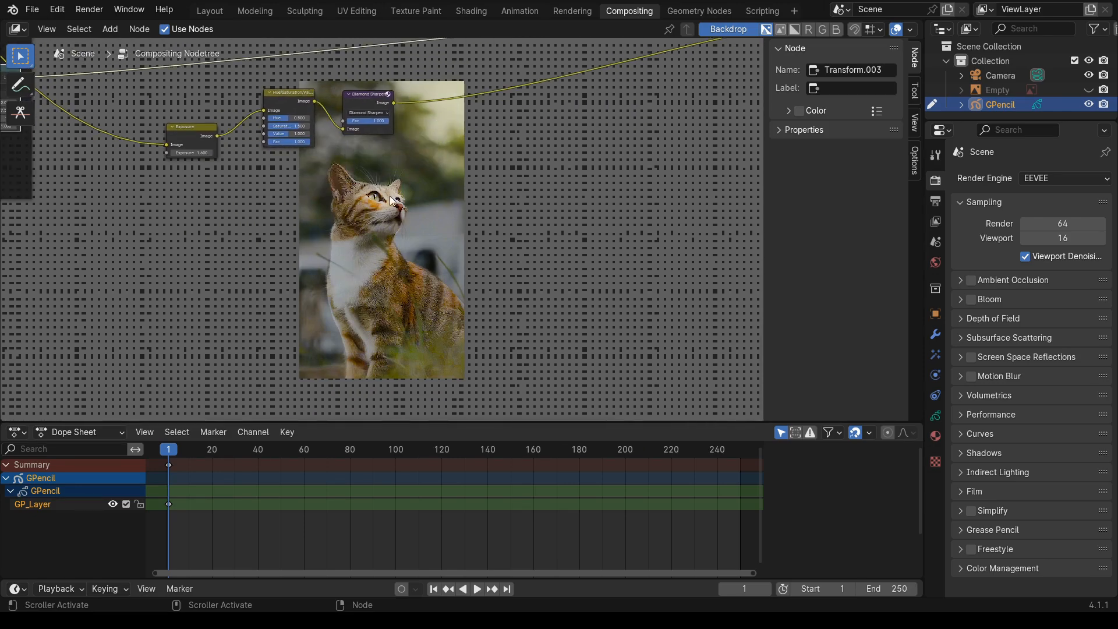
scroll(396, 201, up, 4)
scroll(390, 215, down, 3)
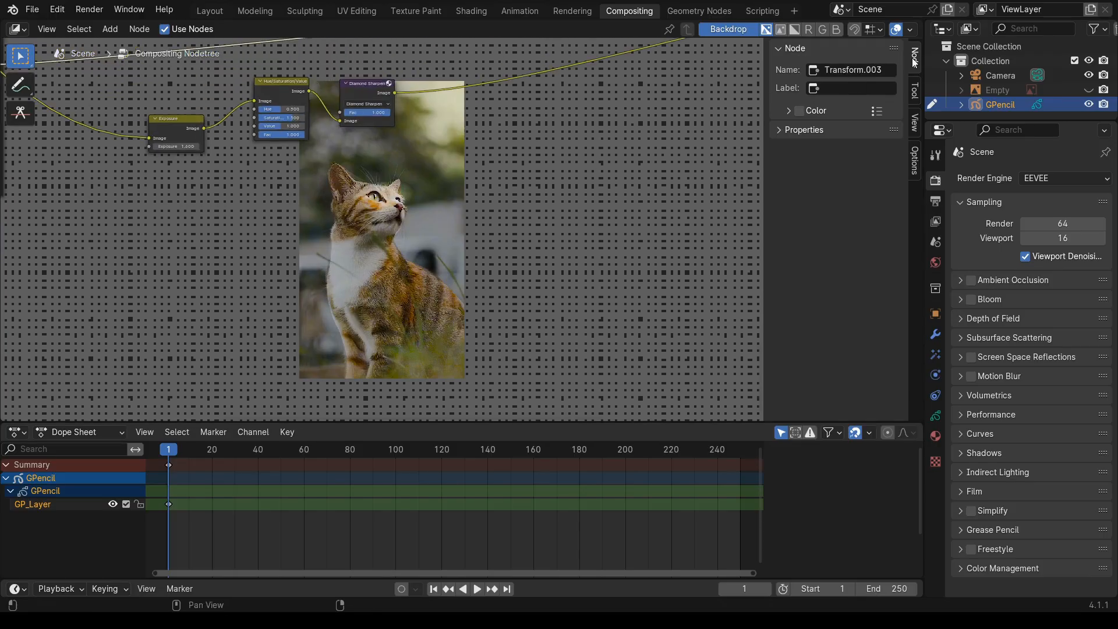
click(920, 93)
click(918, 69)
click(912, 128)
drag(862, 86, 917, 85)
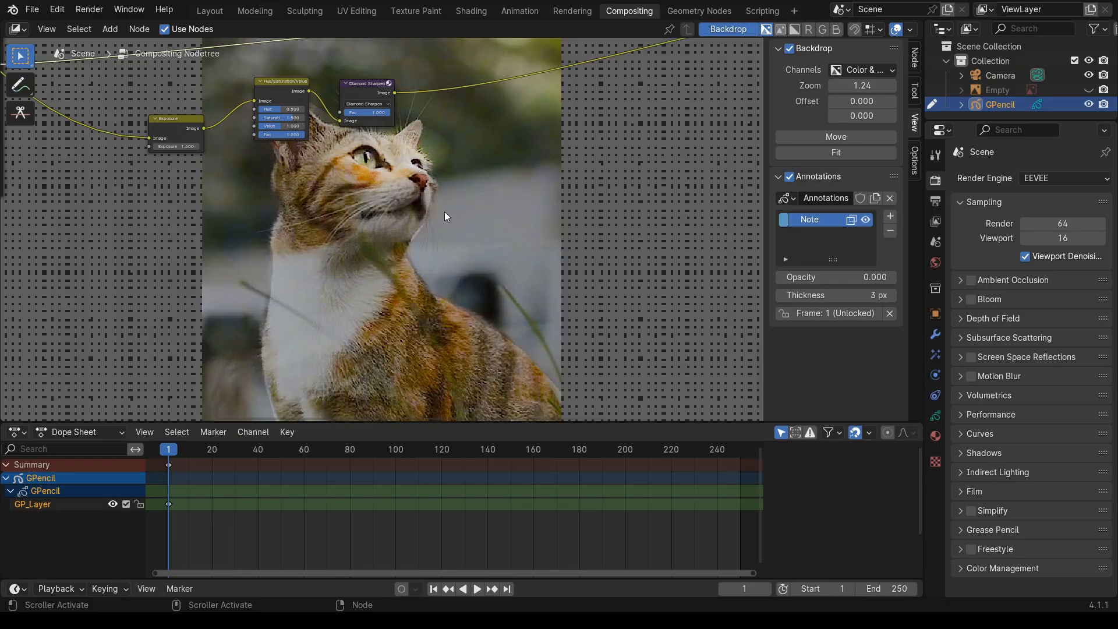
- Add a Mix Color node into the link between the Diamond Sharpen node and the last Mix node of the Step order frame
scroll(448, 217, down, 4)
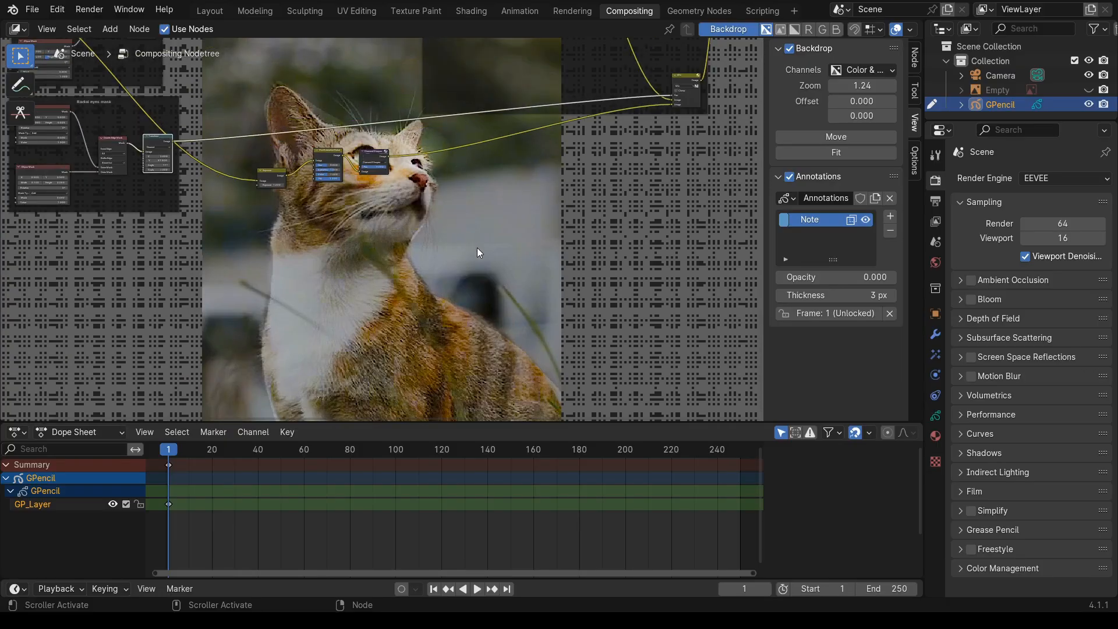
middle_drag(476, 247, 413, 343)
scroll(377, 234, up, 3)
scroll(376, 235, up, 3)
click(108, 29)
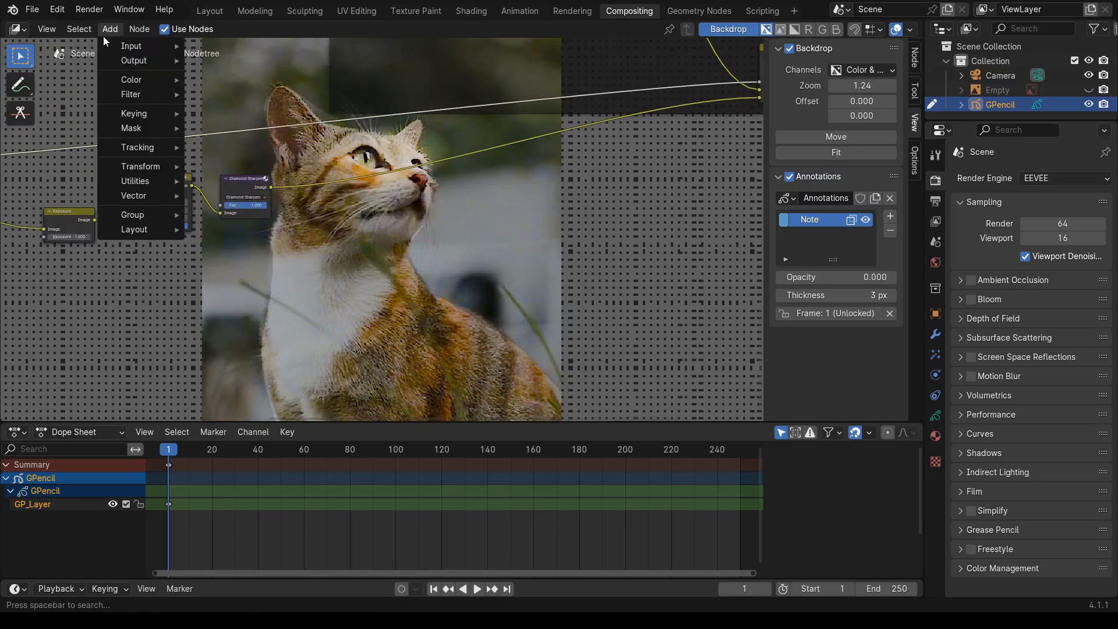
mouse_move(124, 80)
mouse_move(218, 99)
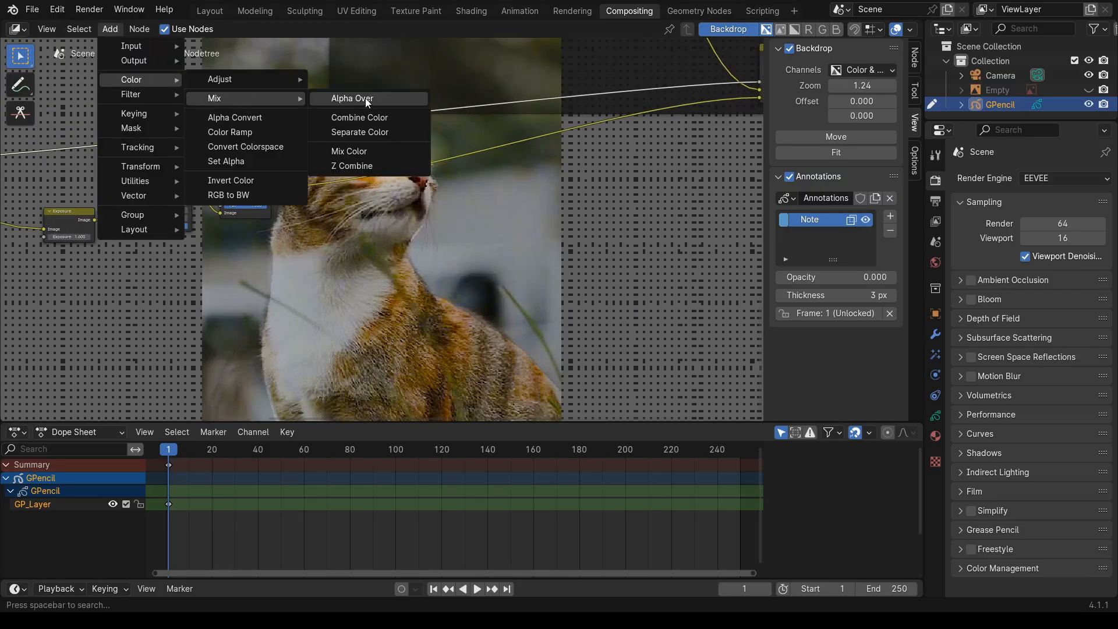
click(354, 152)
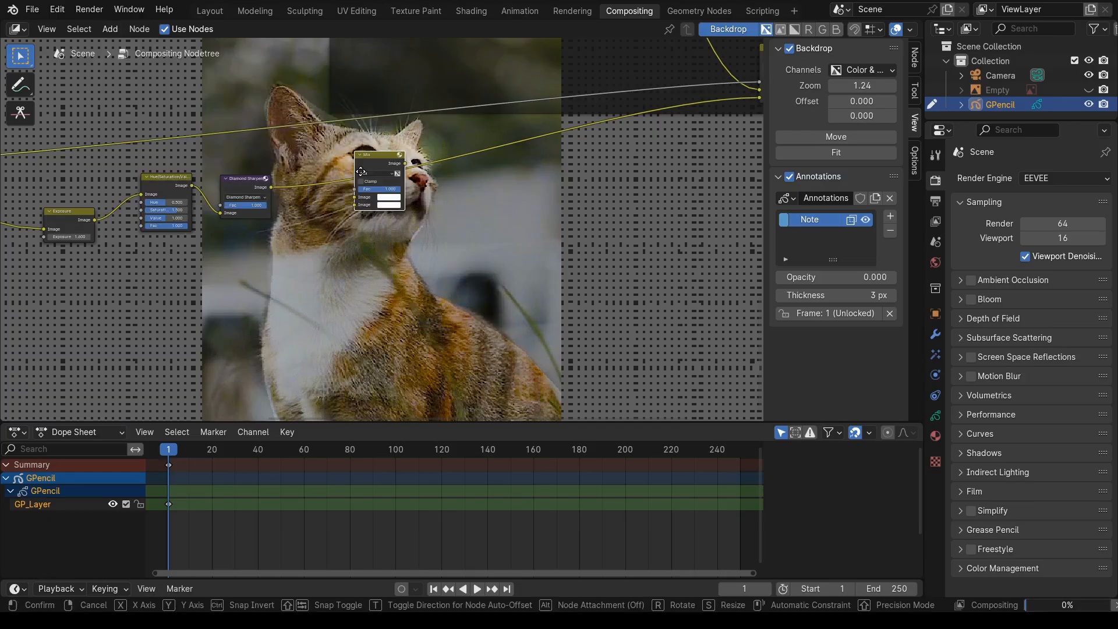
click(368, 192)
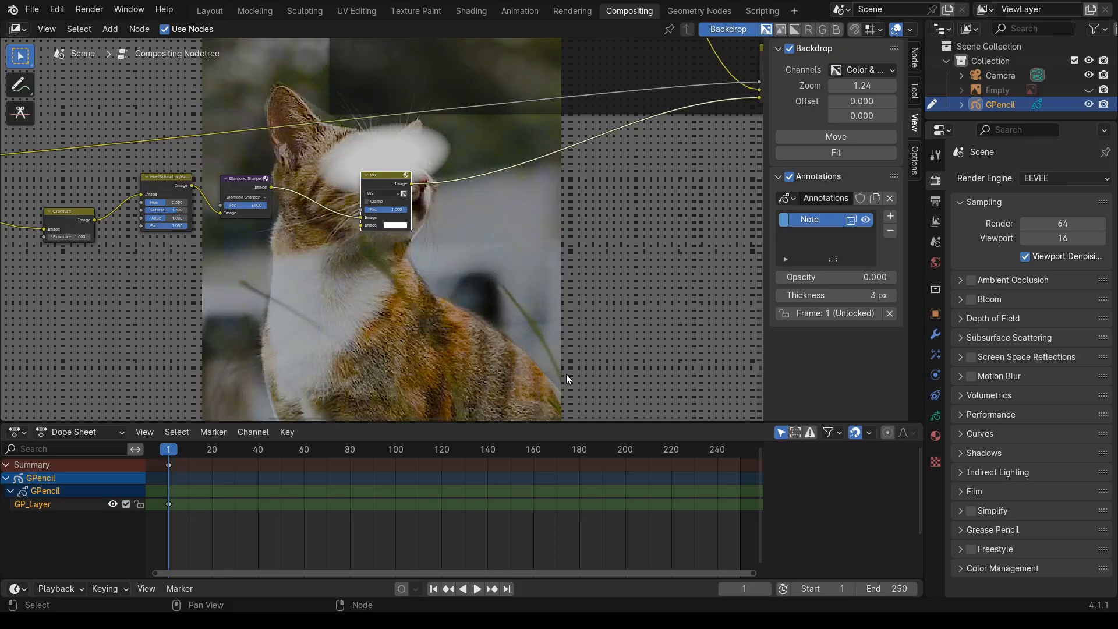
- Add a Brightness/Contrast node below Diamond Sharpen and connect its Image output to the new Mix node's second Image input
click(112, 28)
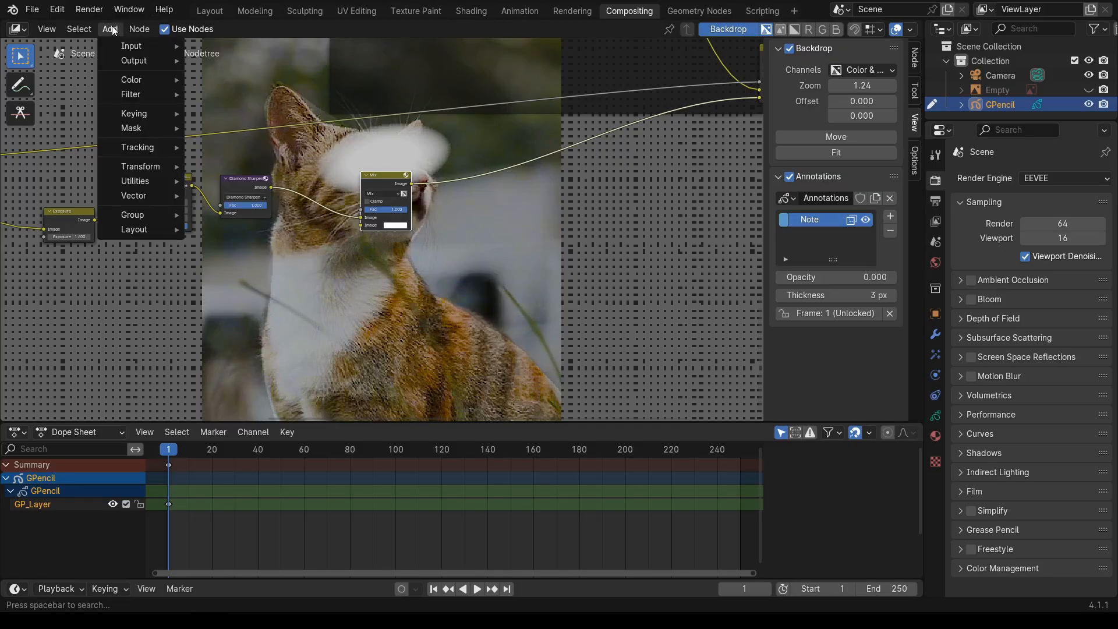
mouse_move(138, 80)
mouse_move(213, 99)
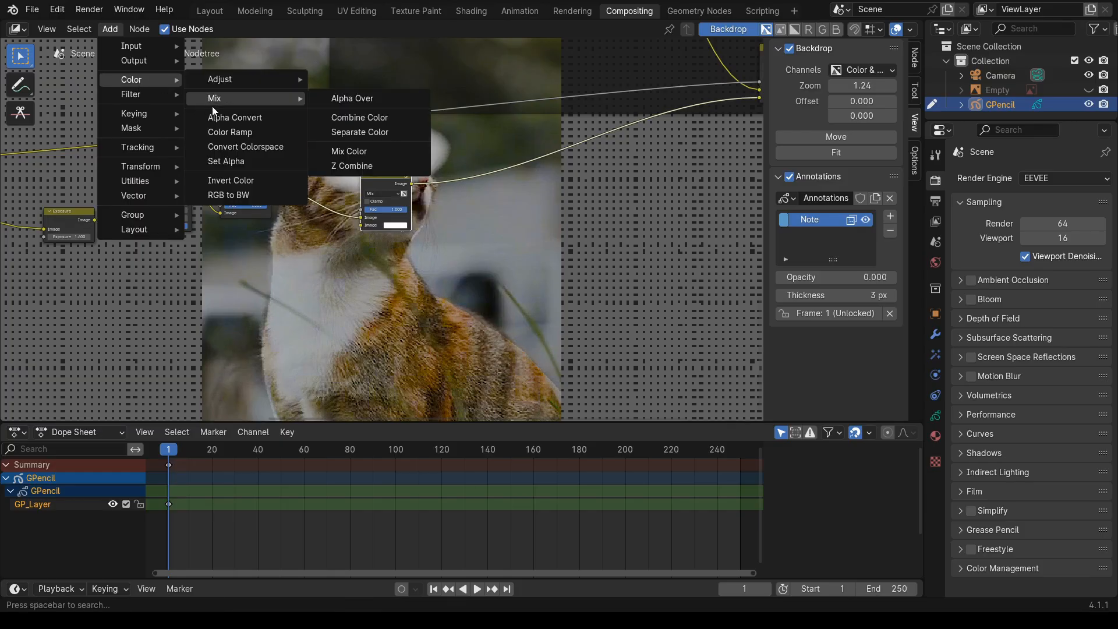
mouse_move(226, 81)
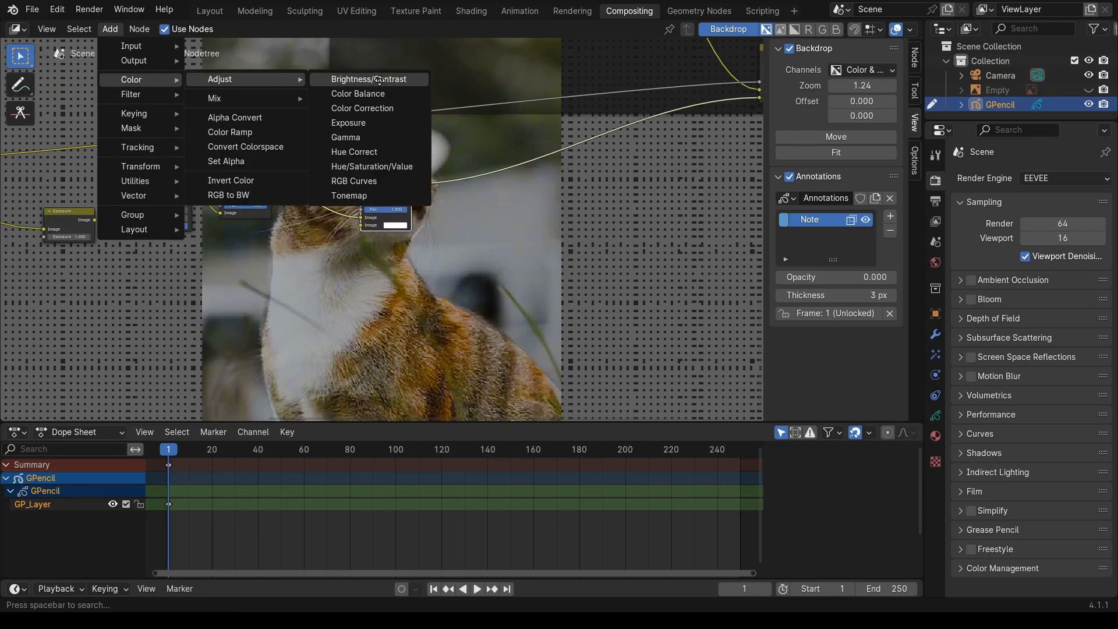
click(350, 81)
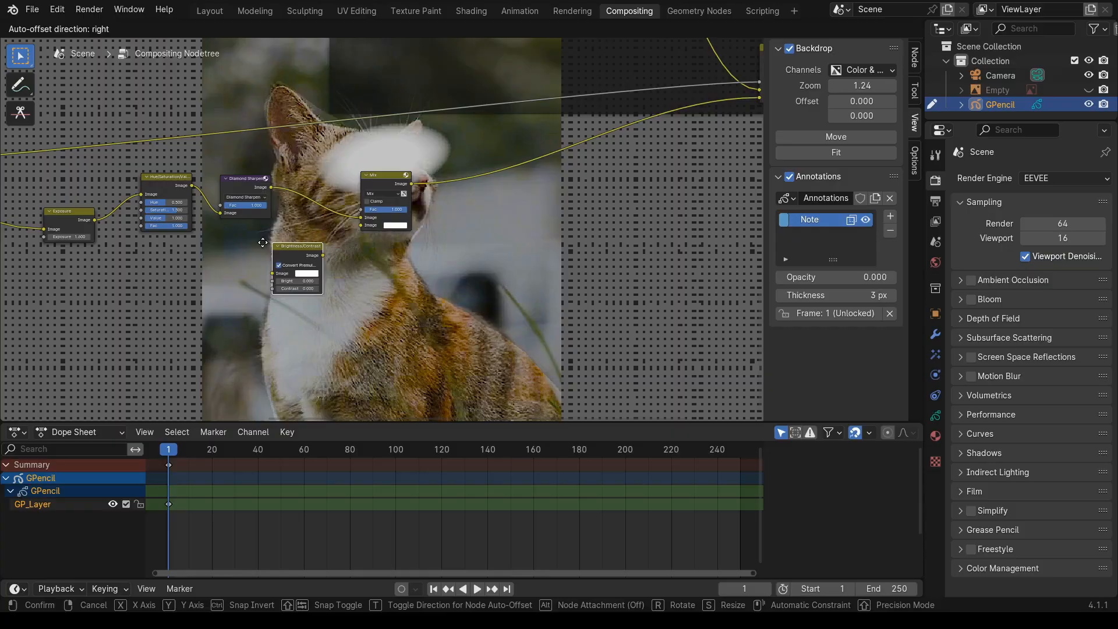
click(262, 243)
drag(313, 255, 368, 229)
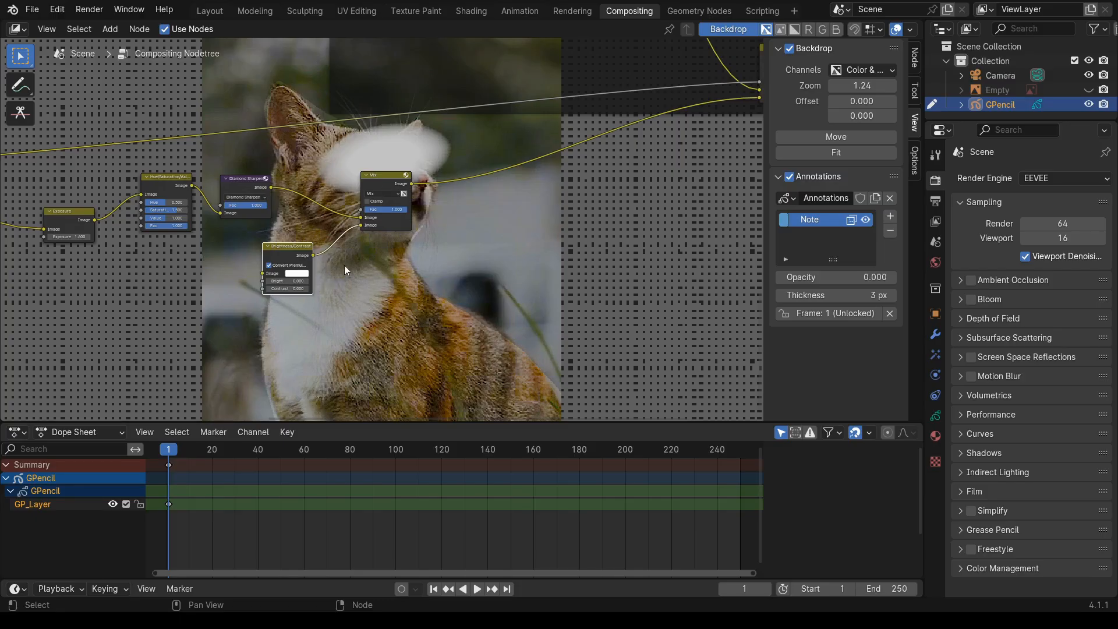
- Set the new Mix node's blend mode to Subtract and enable its Clamp option
click(394, 194)
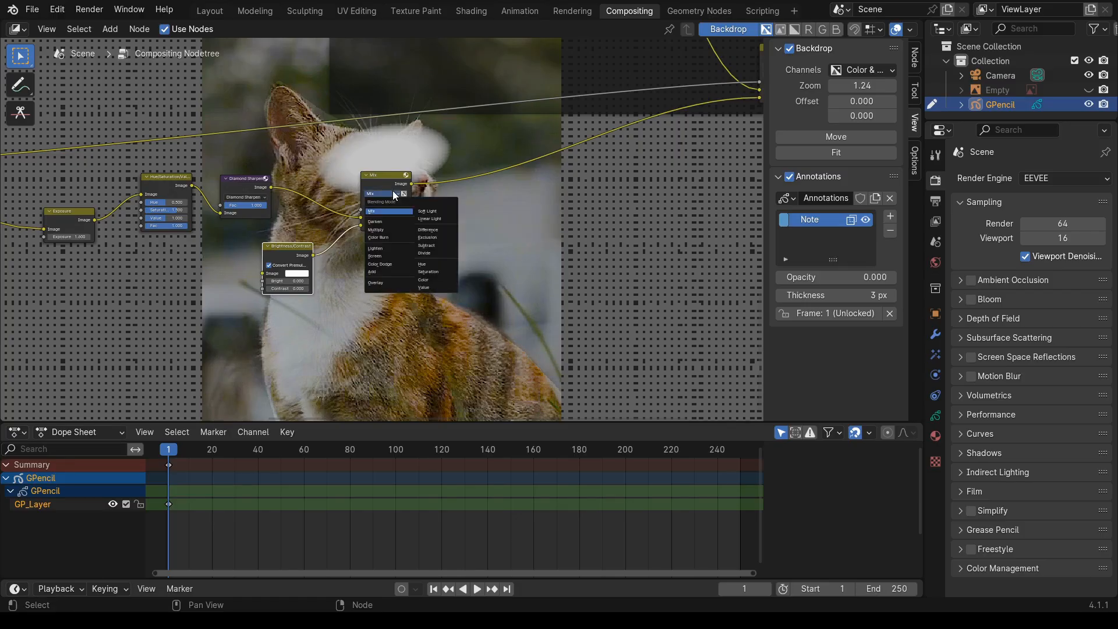
click(427, 246)
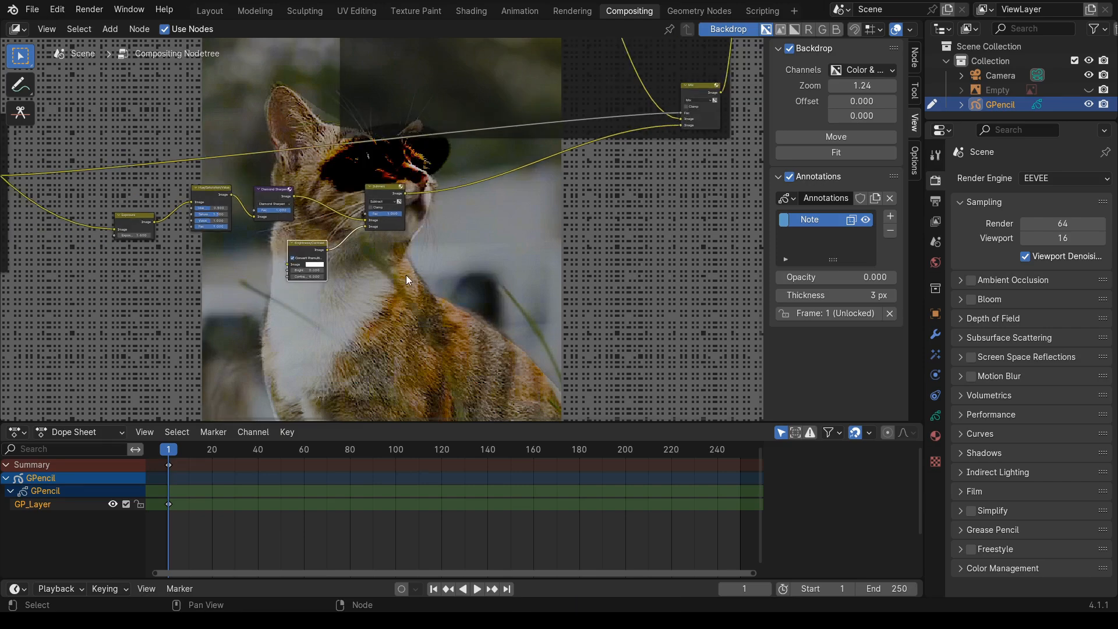
scroll(406, 275, down, 1)
middle_drag(406, 275, 368, 155)
scroll(427, 251, down, 3)
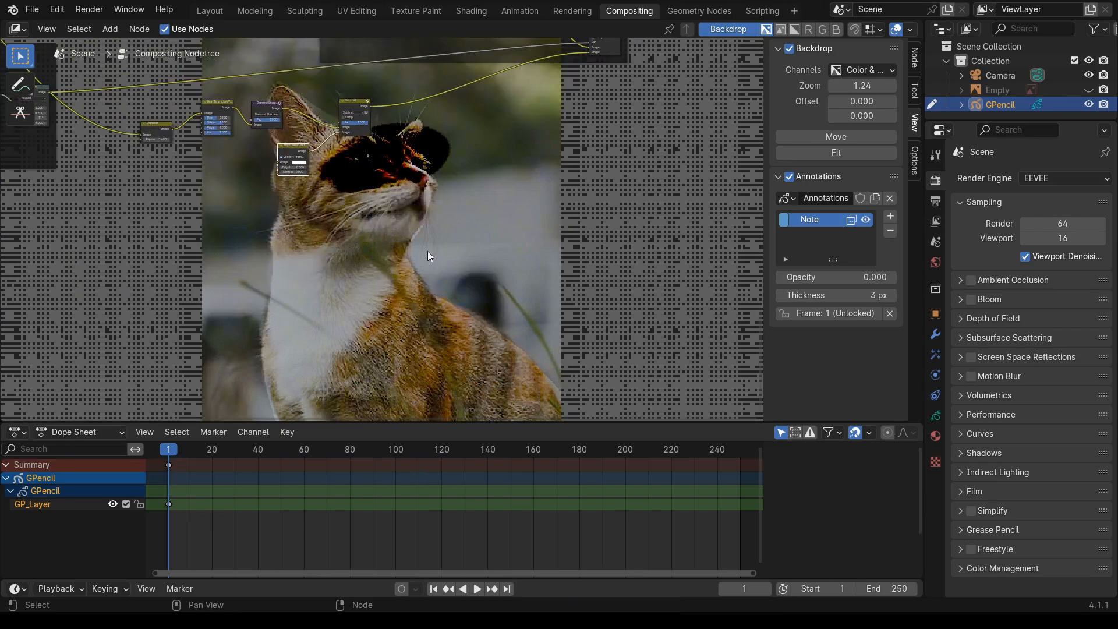
scroll(428, 259, up, 2)
middle_drag(428, 260, 376, 252)
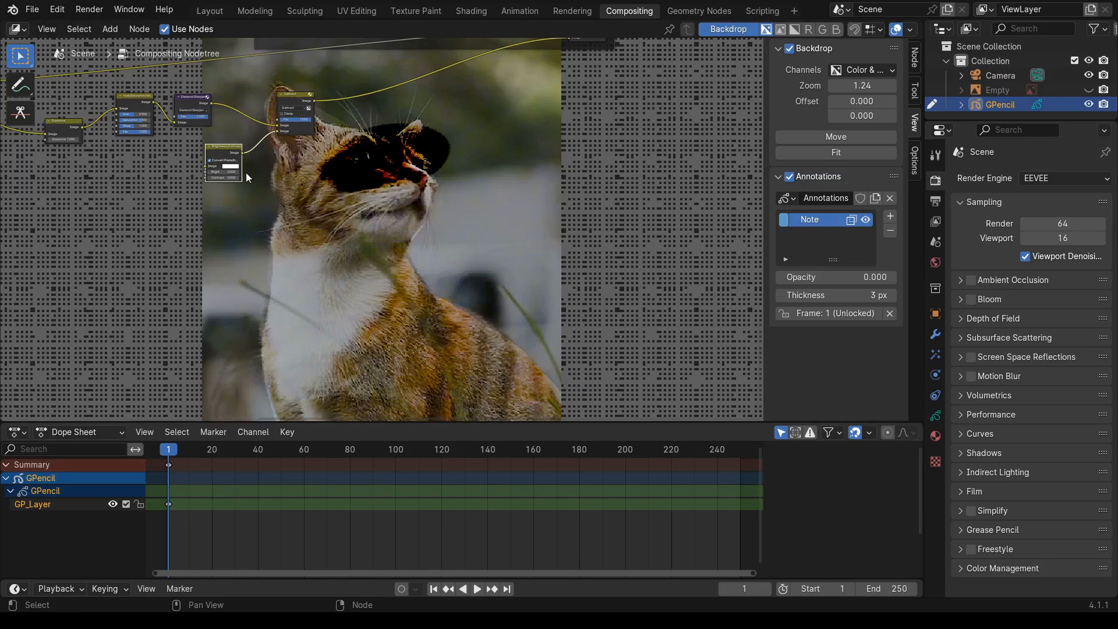
click(224, 172)
key(Return)
click(282, 114)
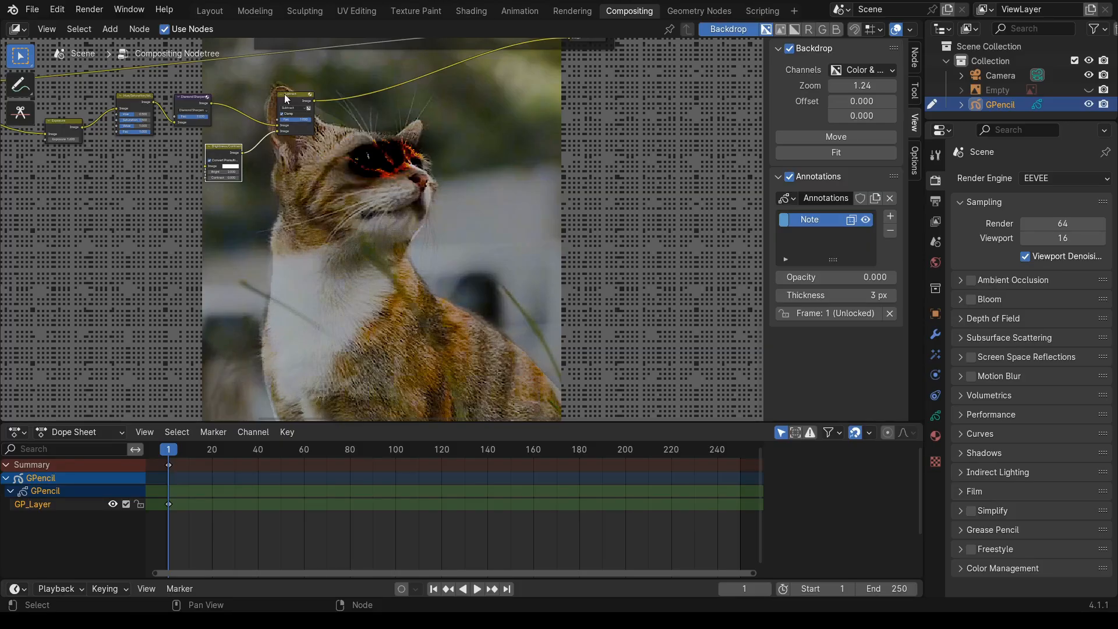
- Set the Bright value of the Brightness/Contrast node to -3.300
scroll(309, 177, up, 3)
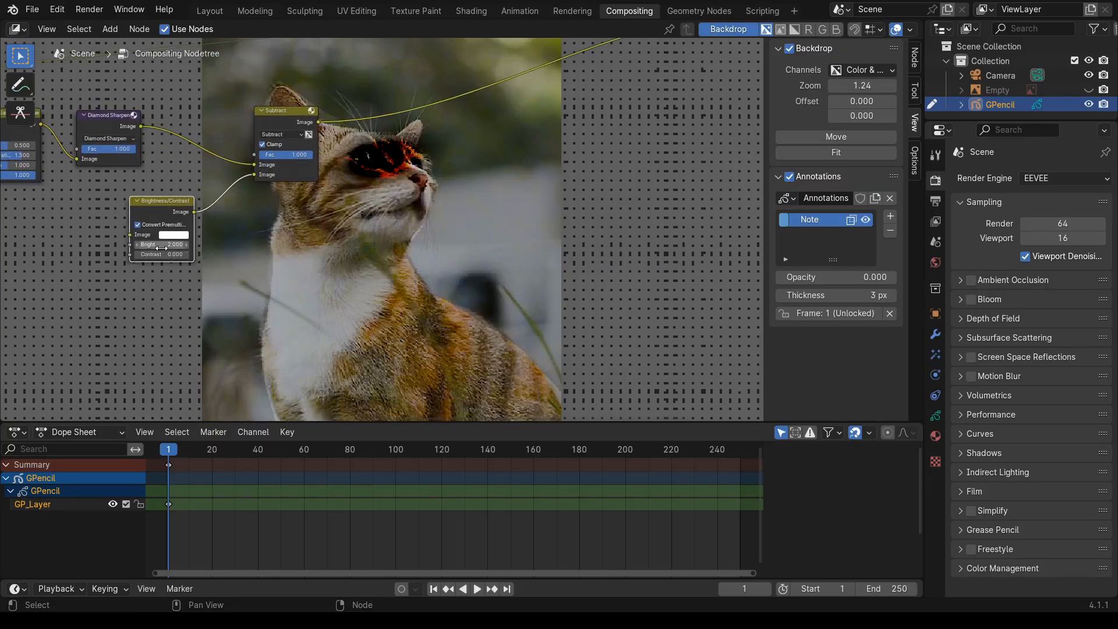
drag(161, 247, 198, 248)
drag(161, 247, 139, 248)
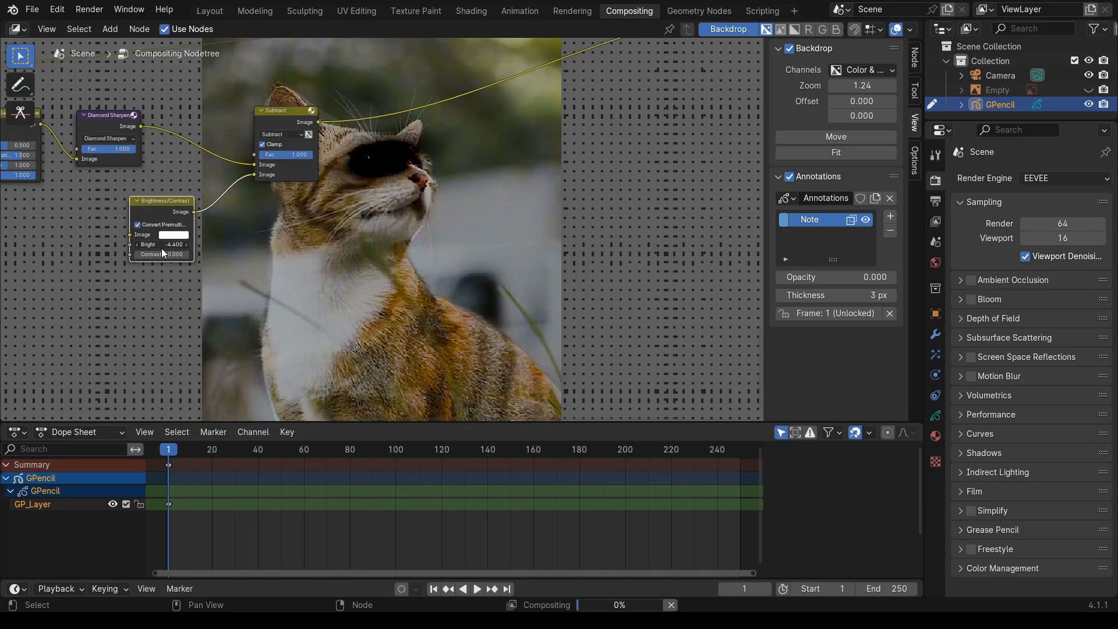
drag(169, 248, 166, 247)
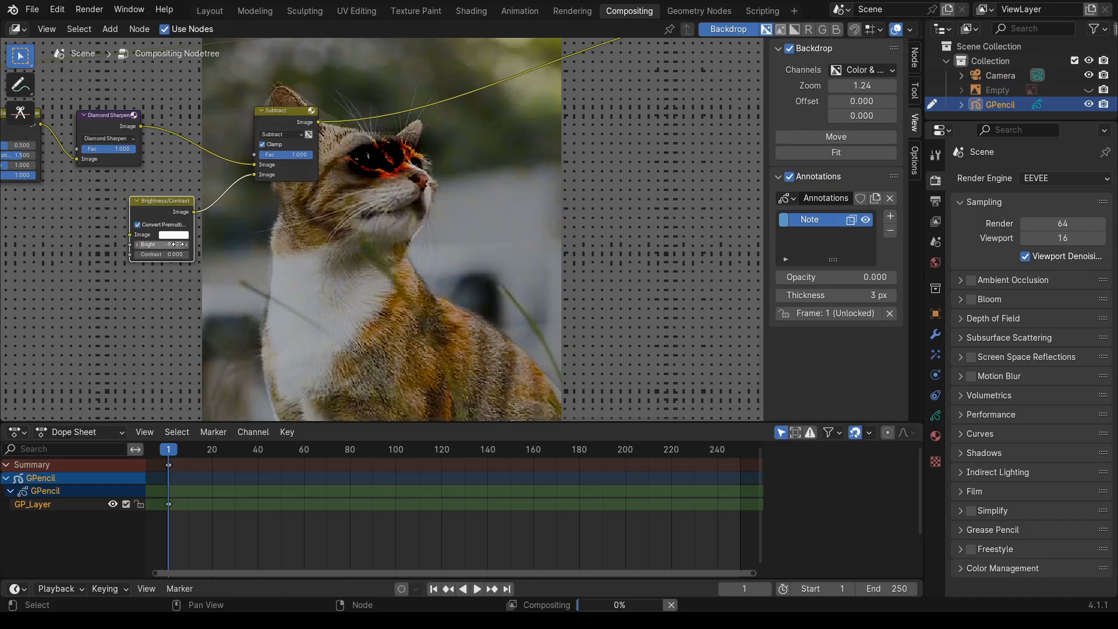
drag(177, 244, 199, 244)
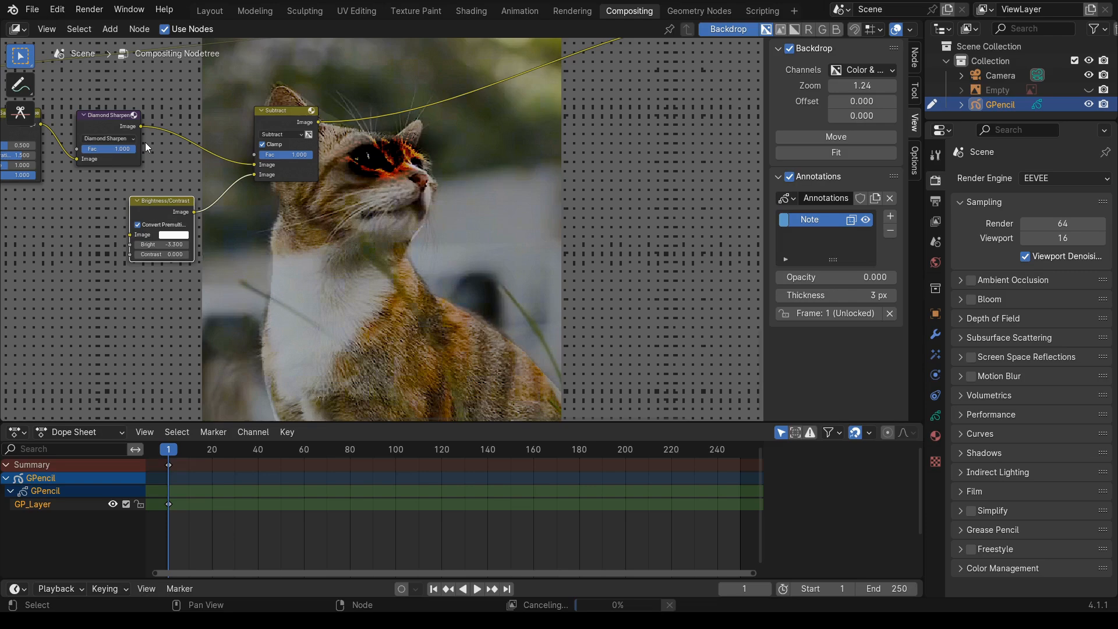
- Move the Brightness/Contrast node closer to the Subtract node and darken its white Image colour to grey
drag(141, 126, 131, 231)
drag(163, 235, 145, 190)
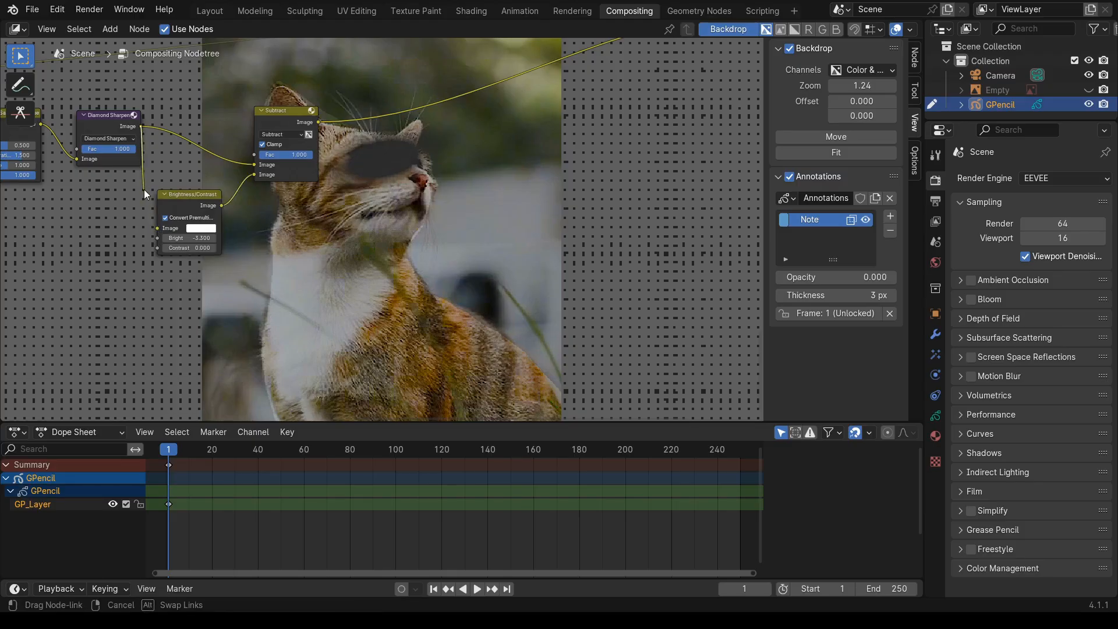
click(193, 228)
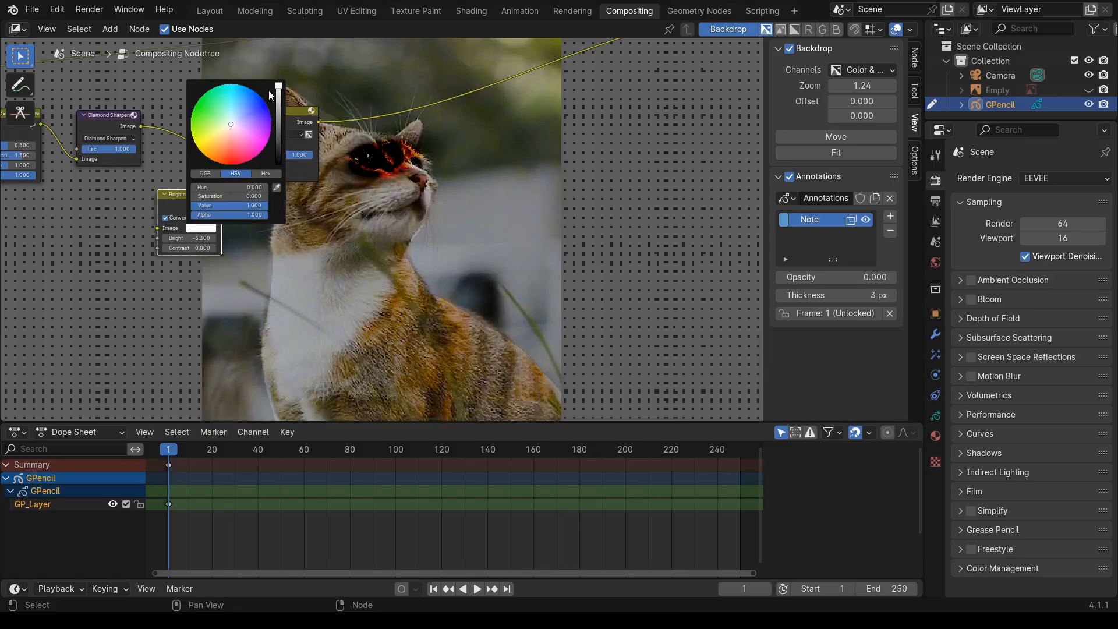
drag(278, 87, 279, 105)
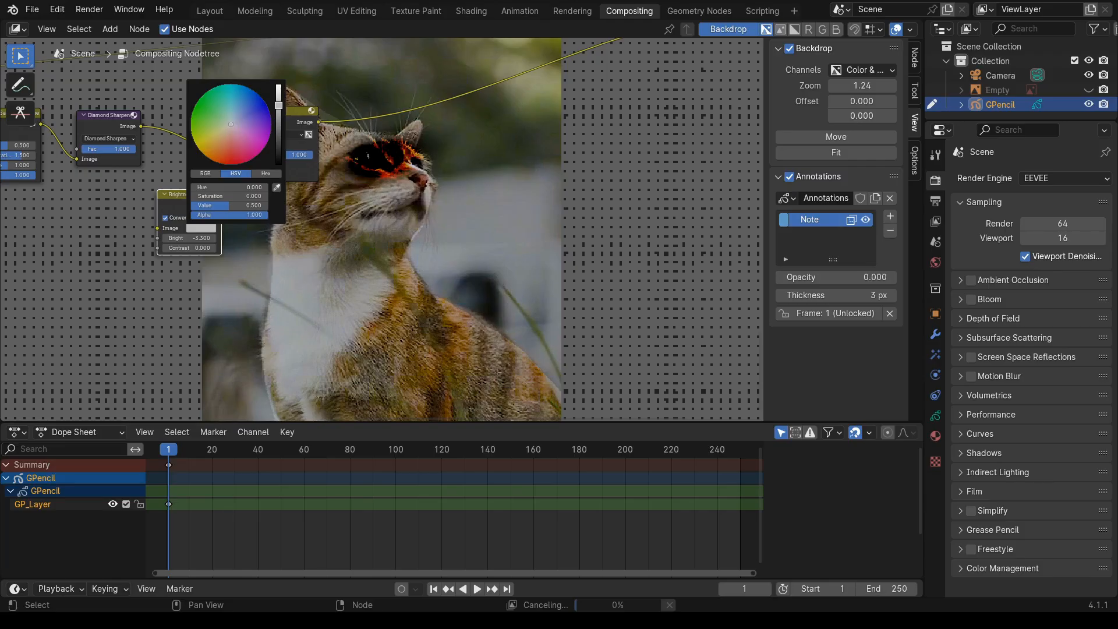
drag(278, 105, 279, 123)
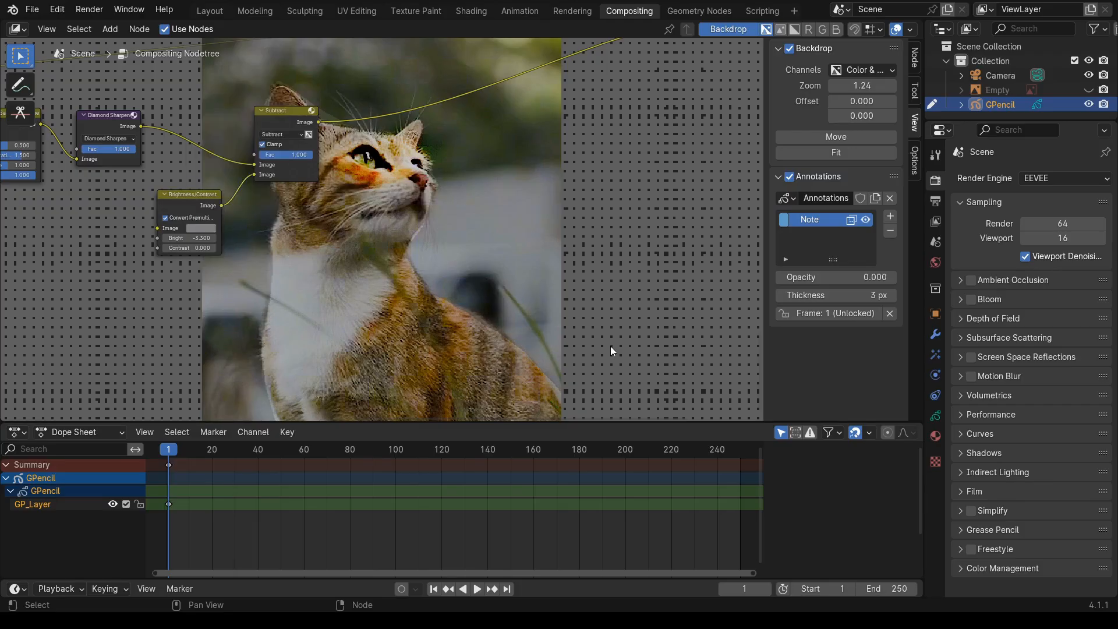
- Darken the grey Image colour of the Brightness/Contrast node slightly further
scroll(608, 338, down, 2)
scroll(606, 334, down, 3)
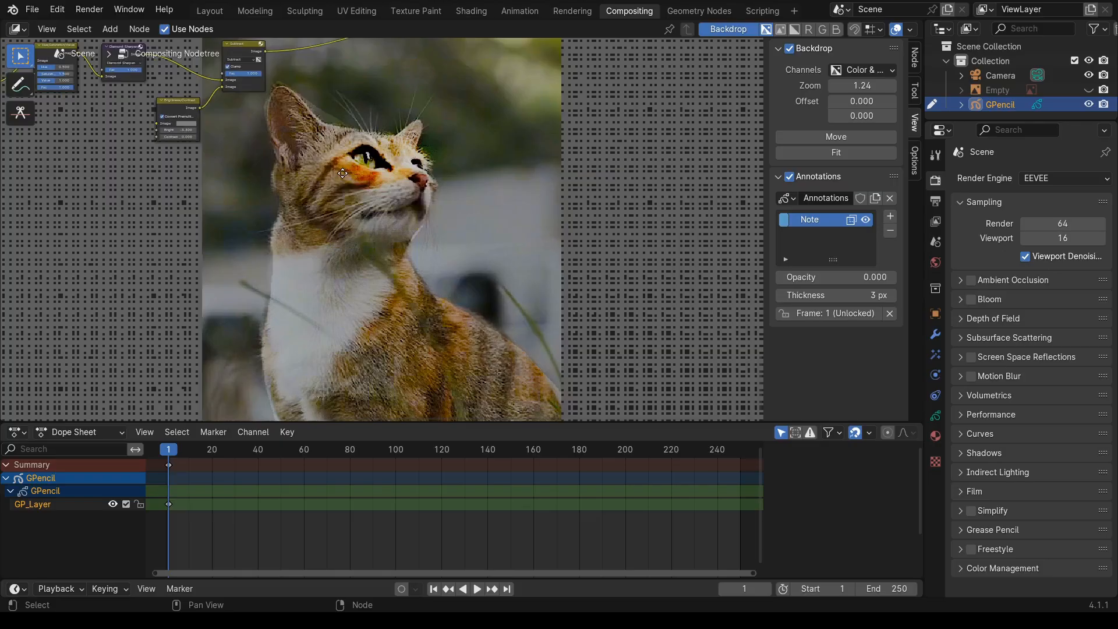
scroll(345, 162, up, 3)
click(227, 213)
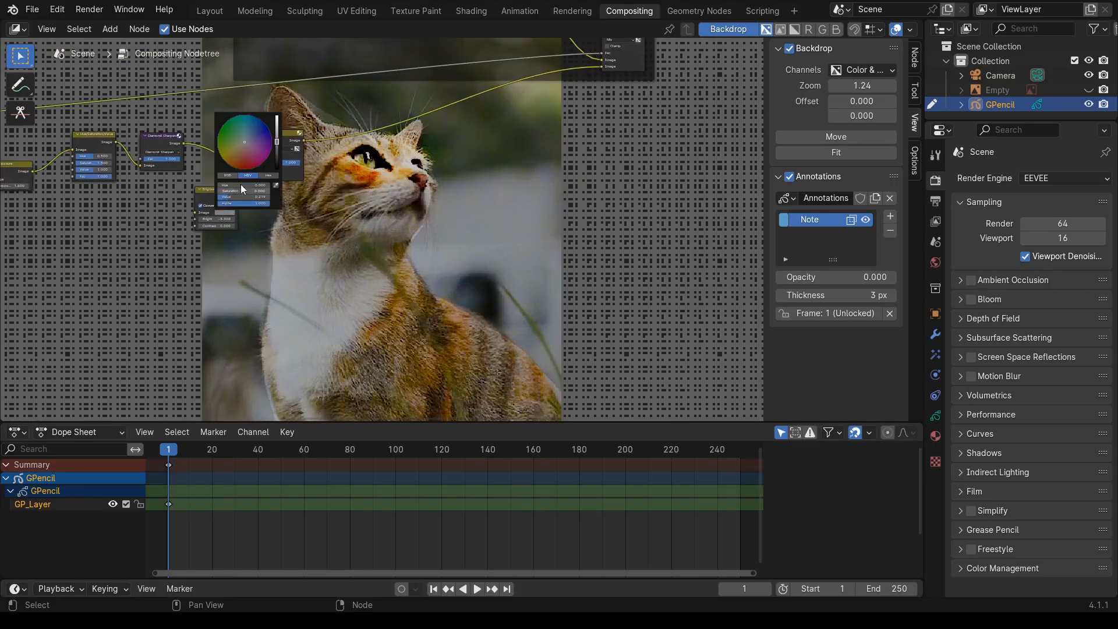
drag(277, 140, 277, 148)
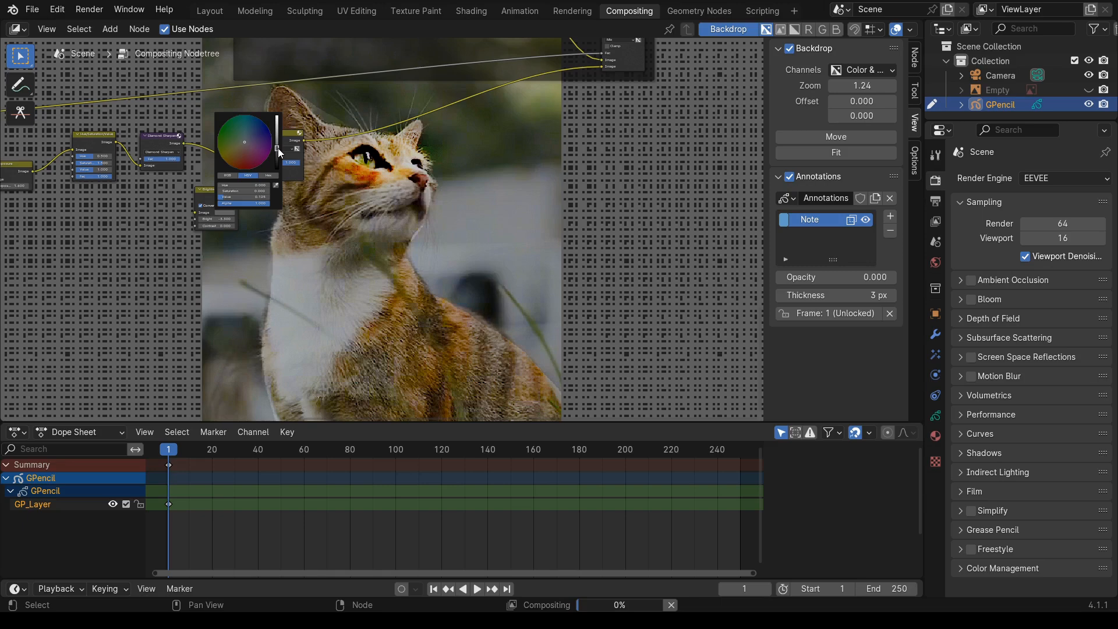
- Fit the backdrop preview of the cat photo to the node editor
scroll(347, 241, down, 1)
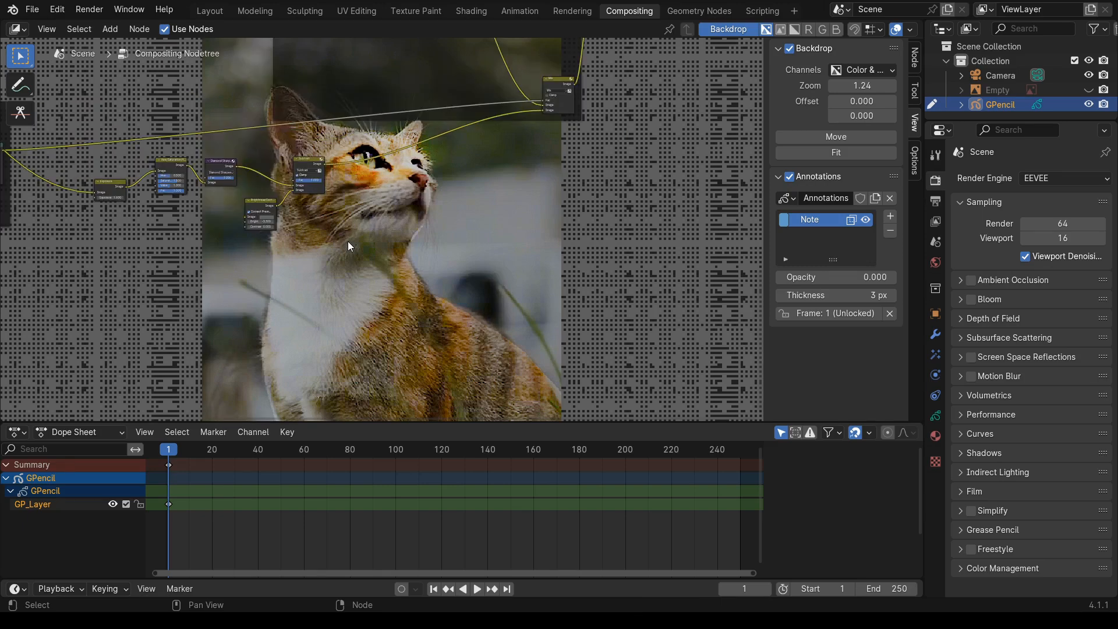
scroll(347, 241, down, 1)
scroll(484, 241, down, 1)
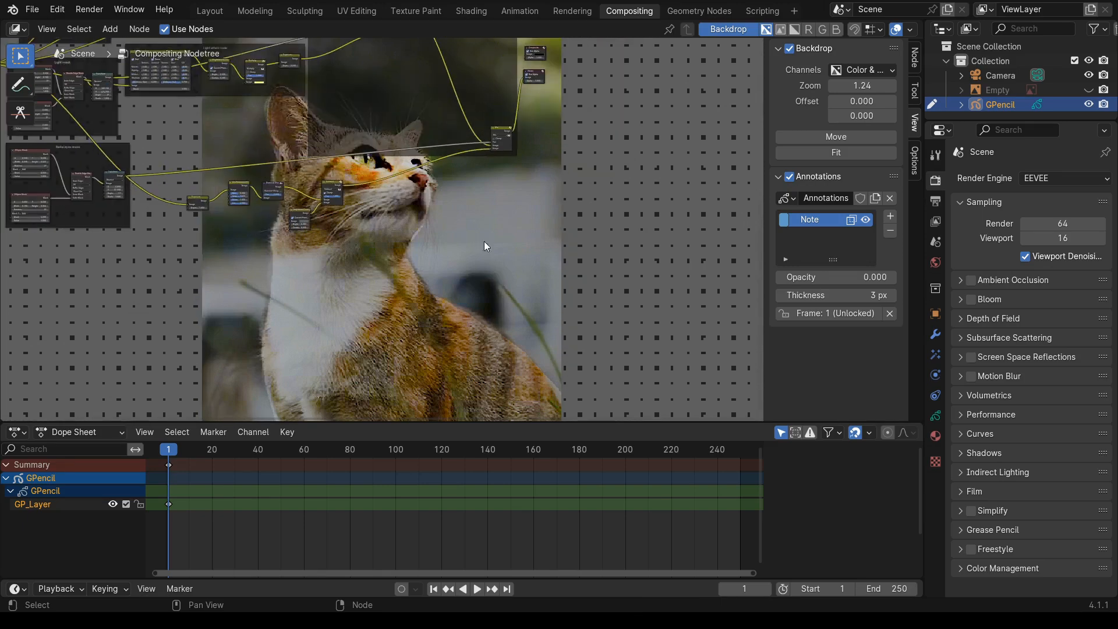
click(808, 152)
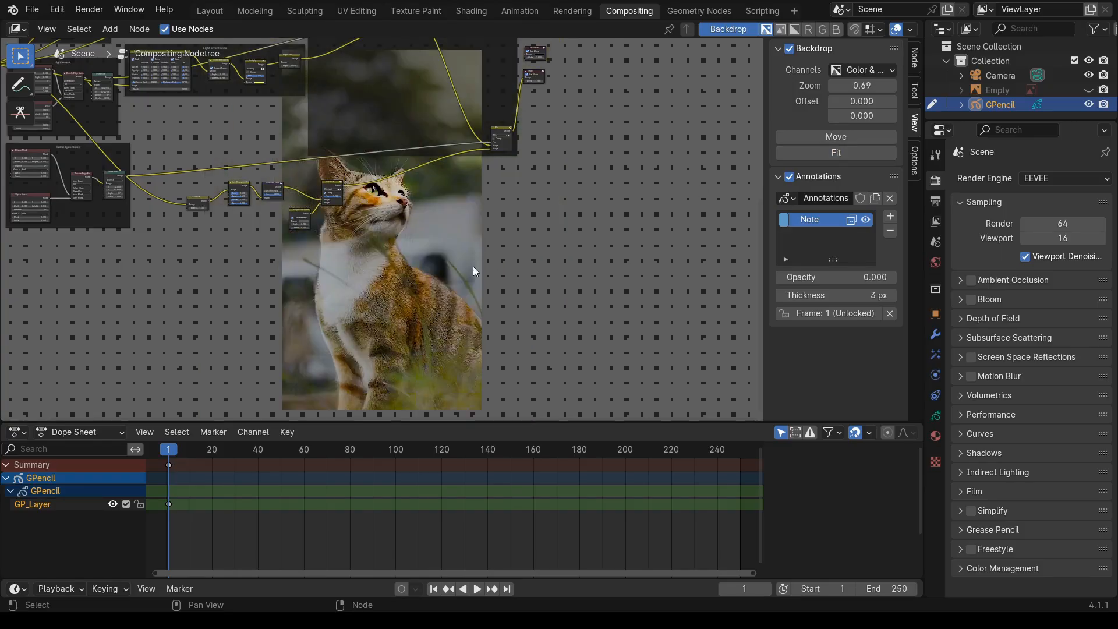
scroll(473, 266, down, 1)
scroll(473, 267, up, 2)
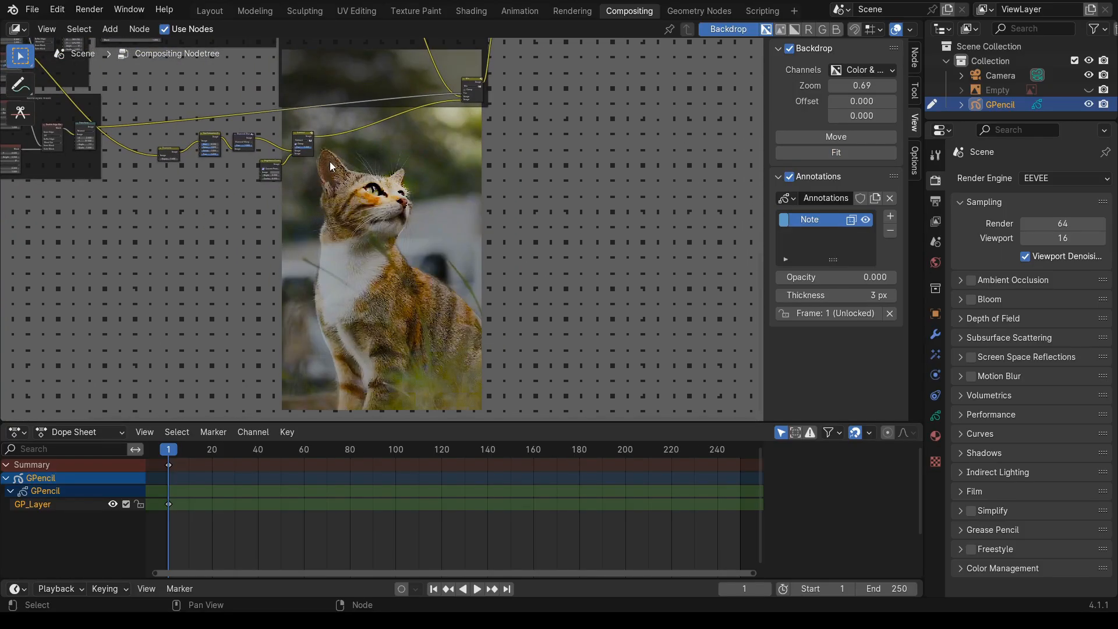
- Join the Exposure, Hue/Saturation/Value, Diamond Sharpen, Brightness/Contrast and Subtract nodes in a frame labelled "Radial eyes effect"
middle_drag(336, 95, 455, 262)
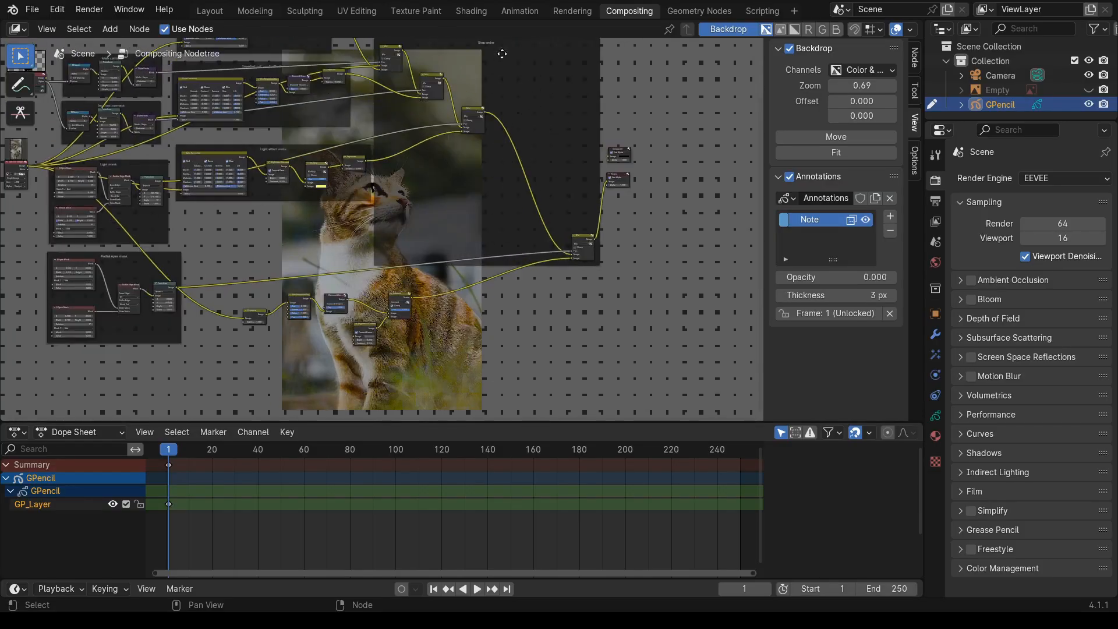
scroll(455, 261, up, 5)
drag(207, 312, 450, 393)
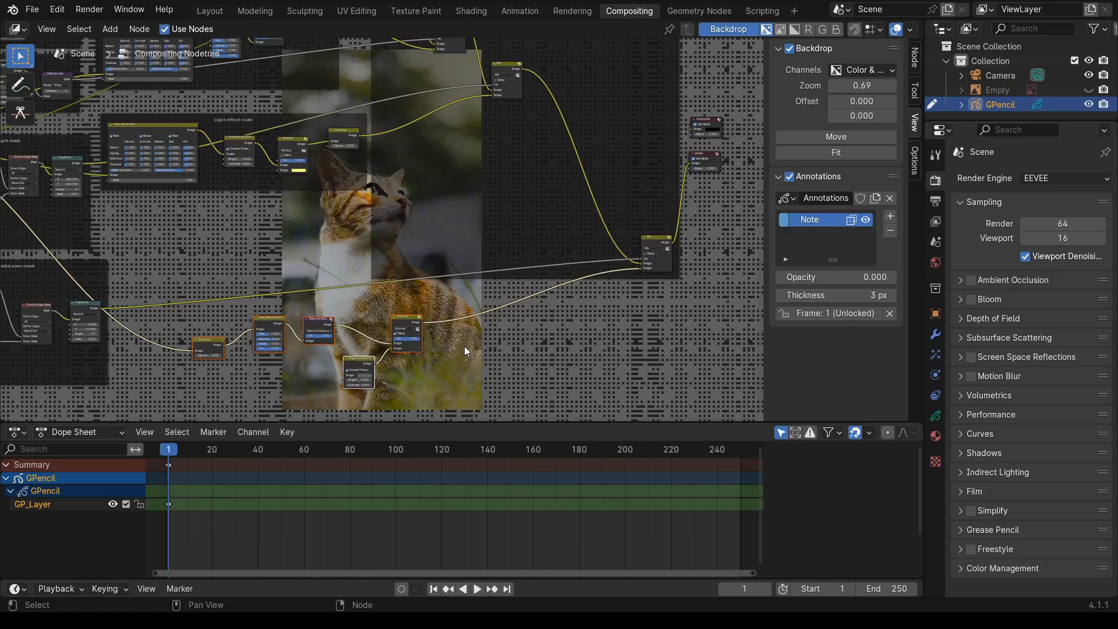
key(ctrl+j)
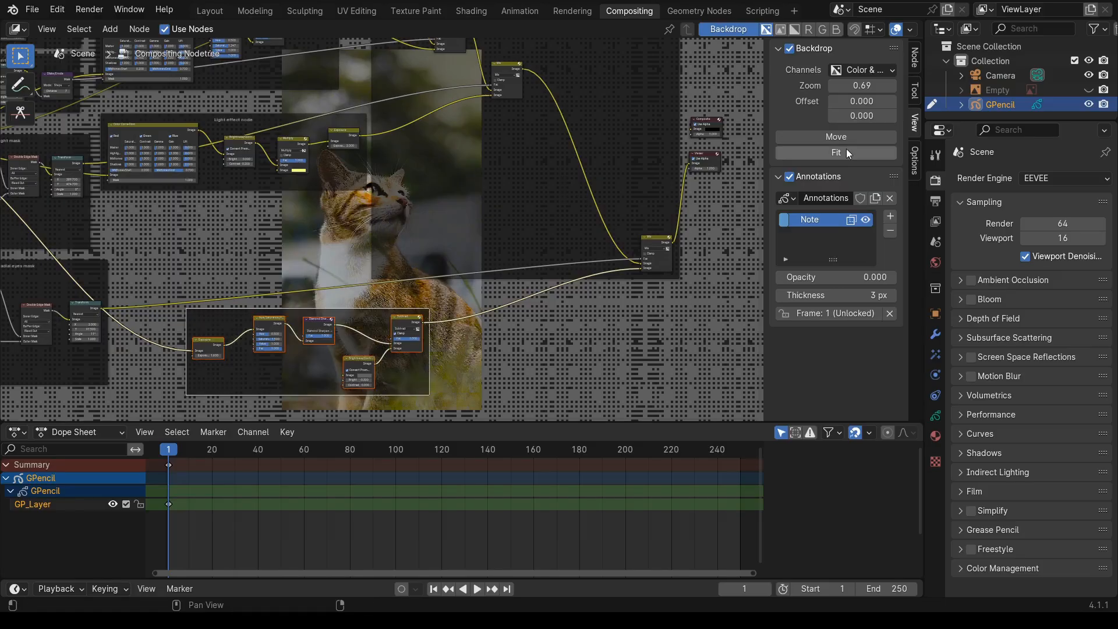
click(915, 58)
click(854, 87)
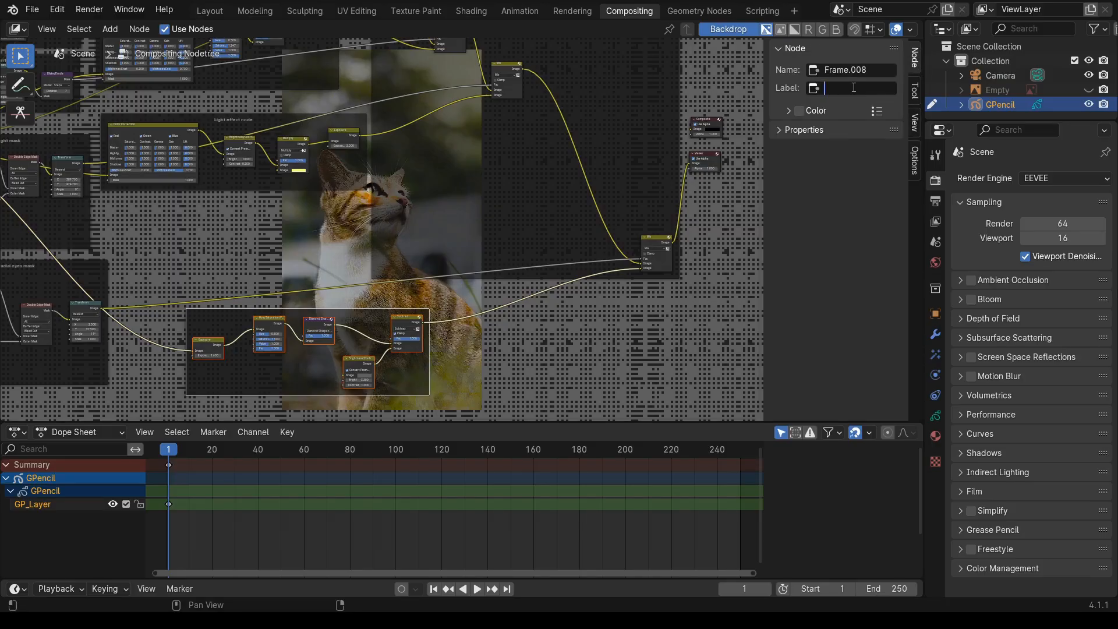
text(Radial eyes effect)
key(Return)
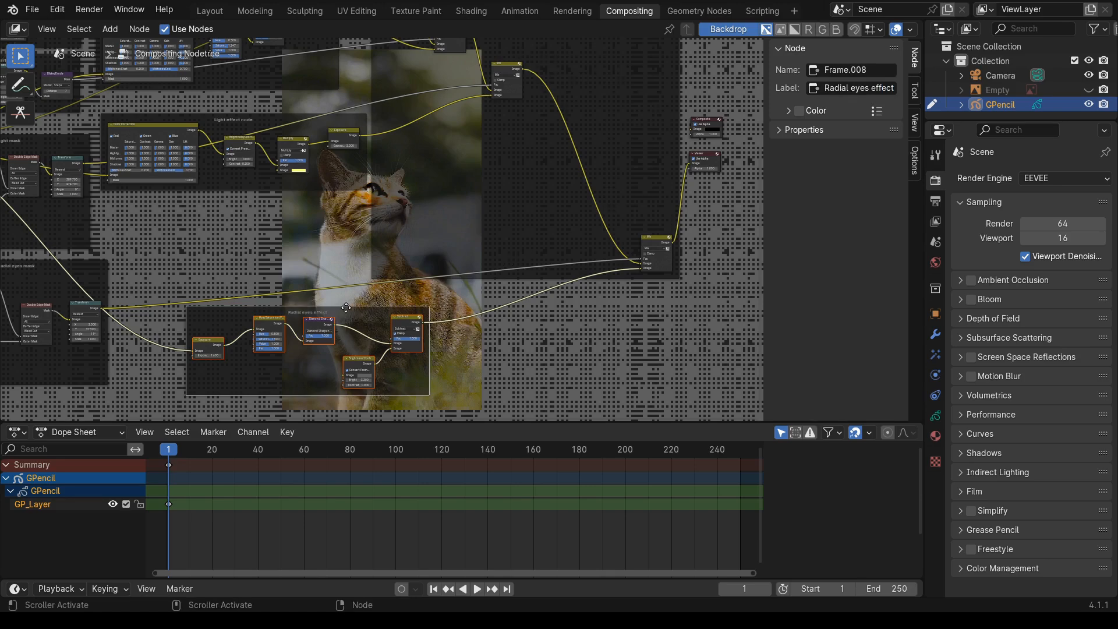
- Collapse the Diamond Sharpen node and place the Radial eyes effect frame directly beneath the Light effect node frame
click(305, 318)
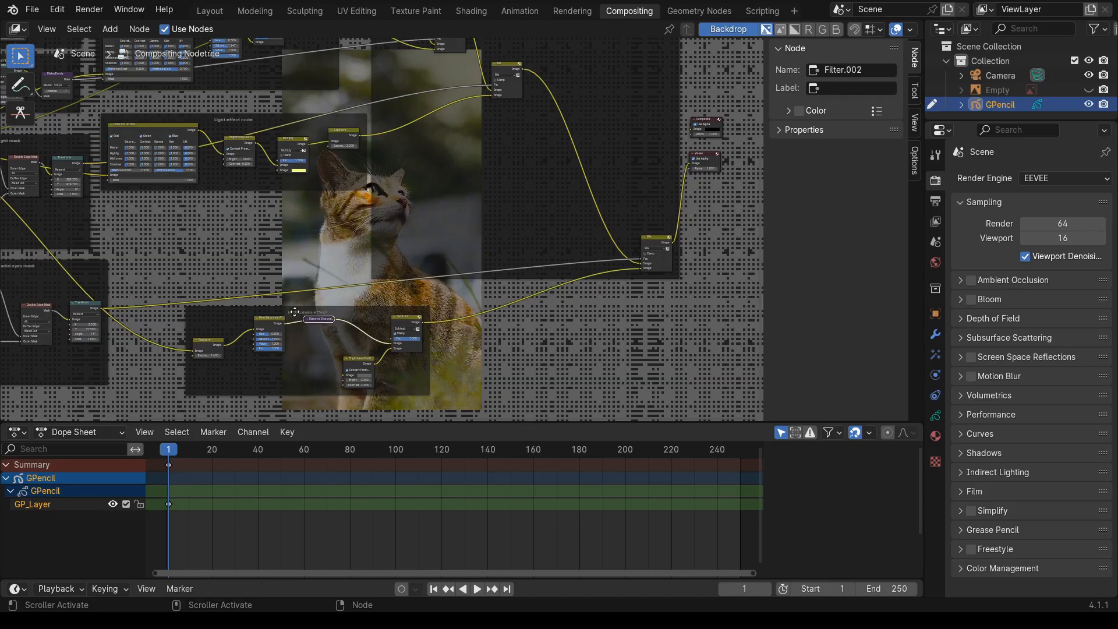
drag(316, 310, 249, 206)
mouse_move(236, 118)
mouse_down()
mouse_move(251, 115)
mouse_move(241, 115)
mouse_up()
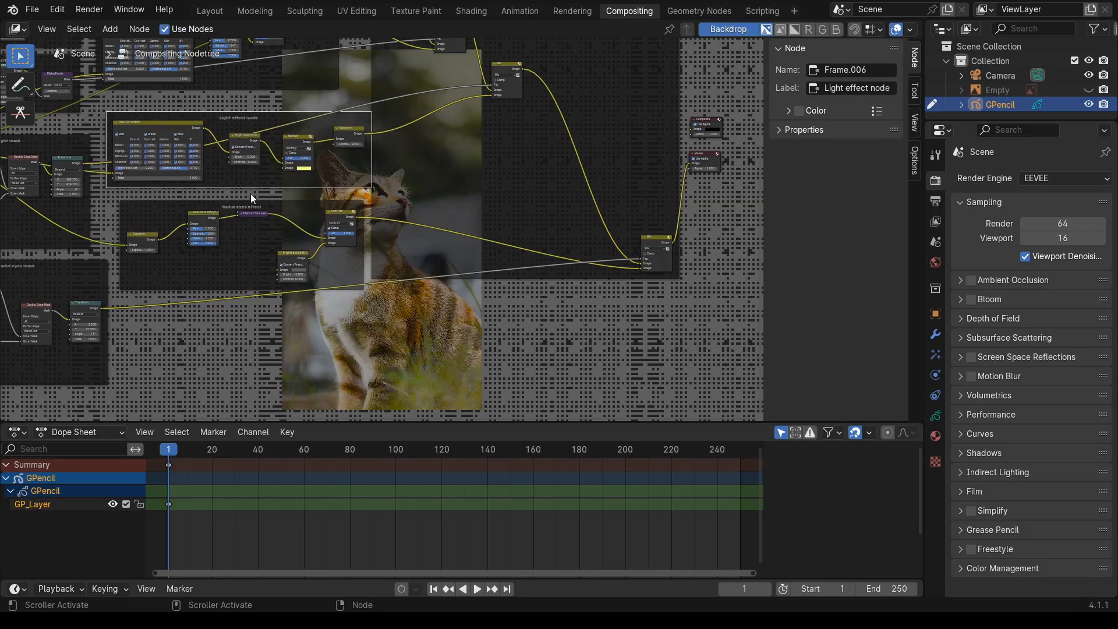
drag(259, 206, 253, 204)
- Move the last Mix node of the Step order frame up beside the preceding Mix node
scroll(316, 310, down, 1)
middle_drag(337, 330, 342, 372)
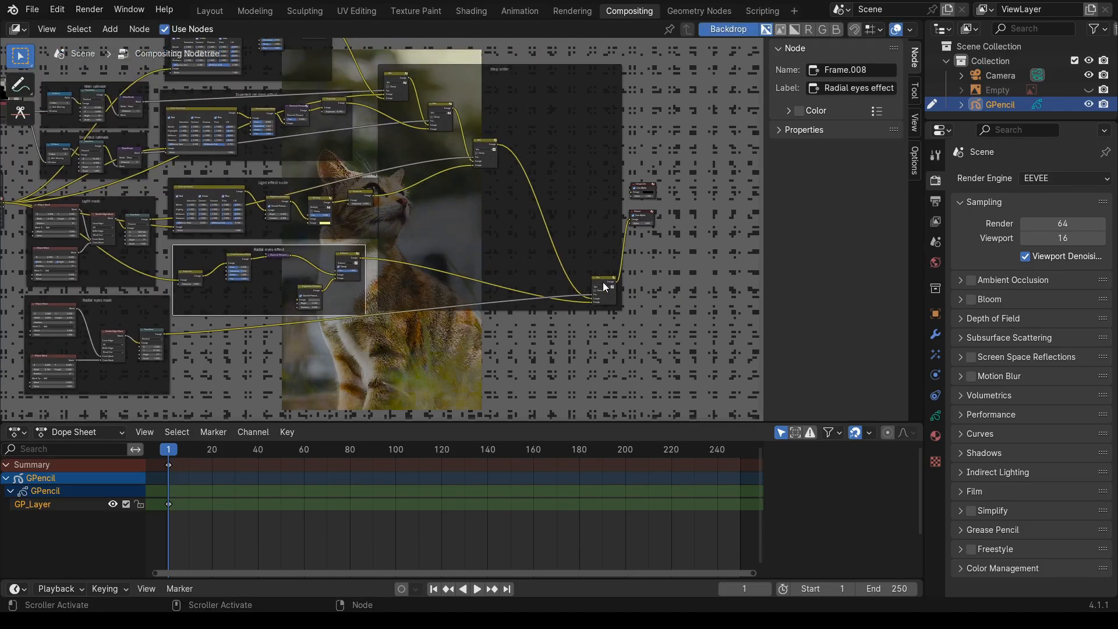
drag(603, 282, 542, 168)
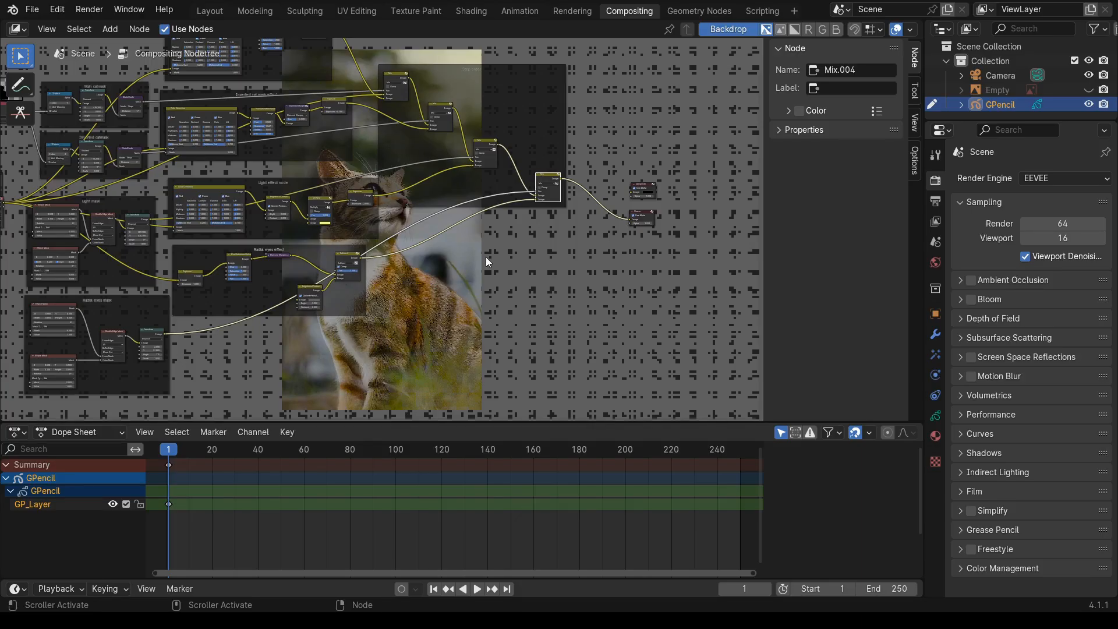
- Examine the composited cat photo and the node tree from the mask frames to the output nodes
scroll(485, 256, up, 1)
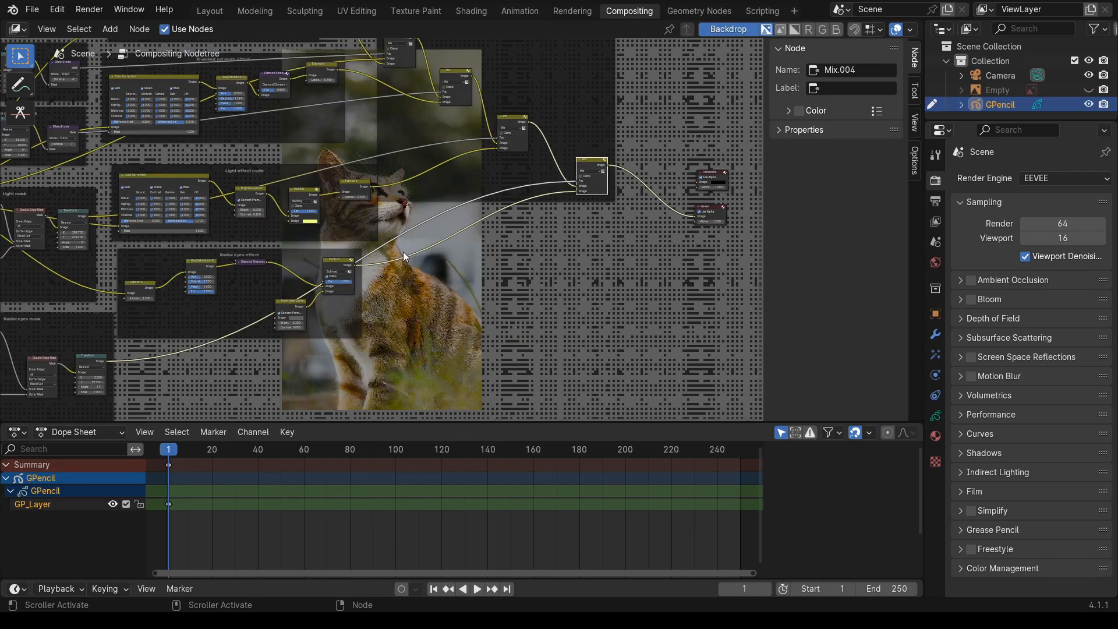
scroll(552, 291, up, 1)
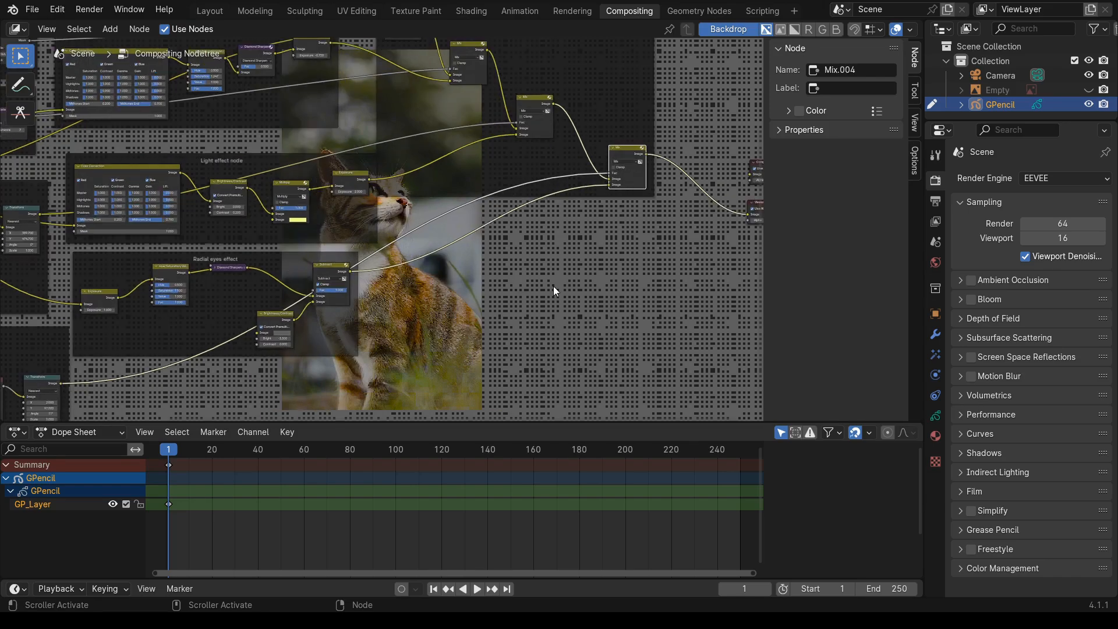
middle_drag(553, 287, 463, 136)
scroll(515, 217, down, 1)
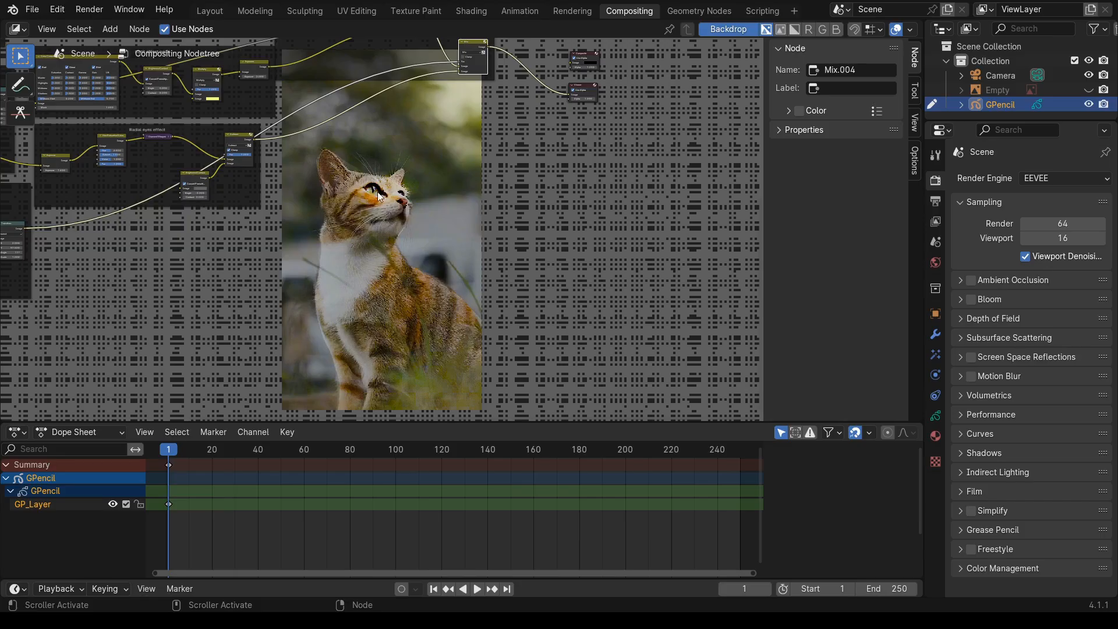
middle_drag(473, 227, 528, 318)
scroll(483, 272, down, 5)
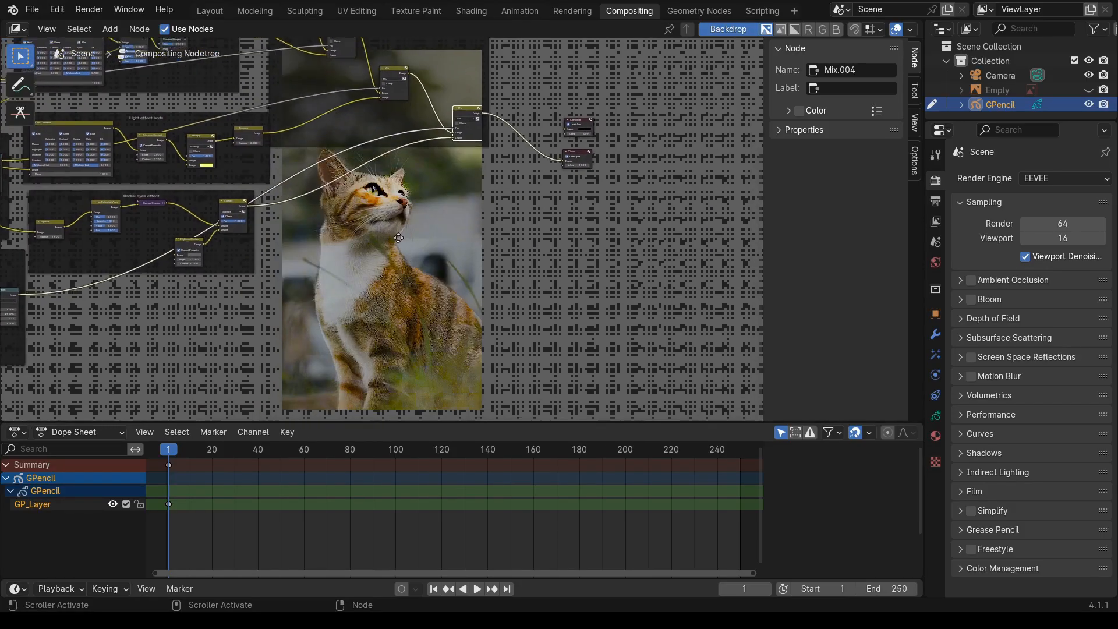
scroll(431, 279, up, 5)
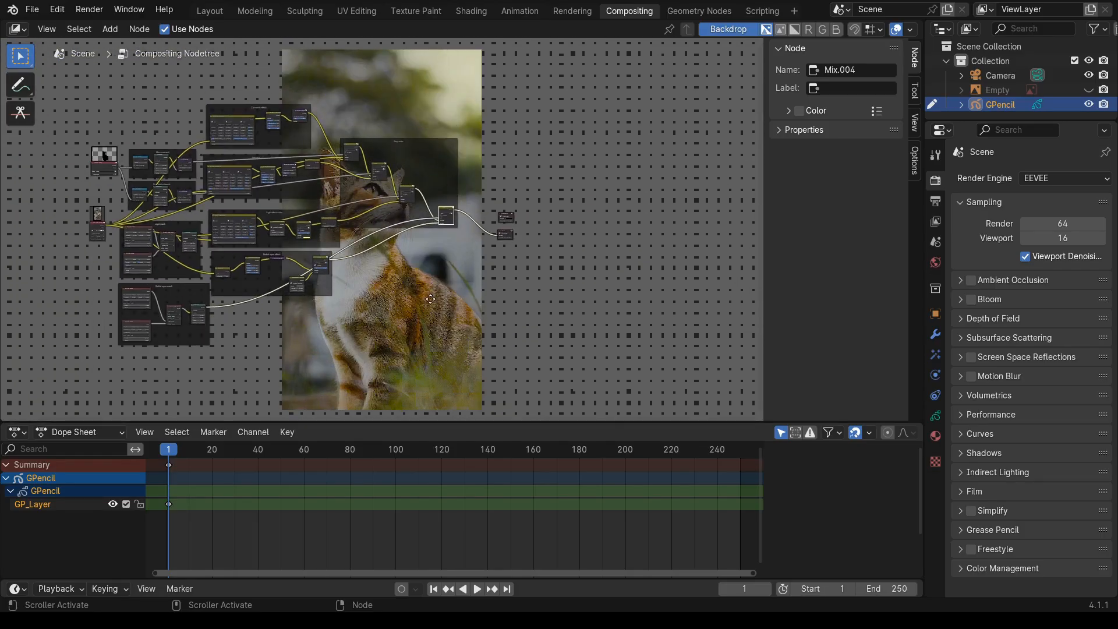
middle_drag(439, 299, 309, 294)
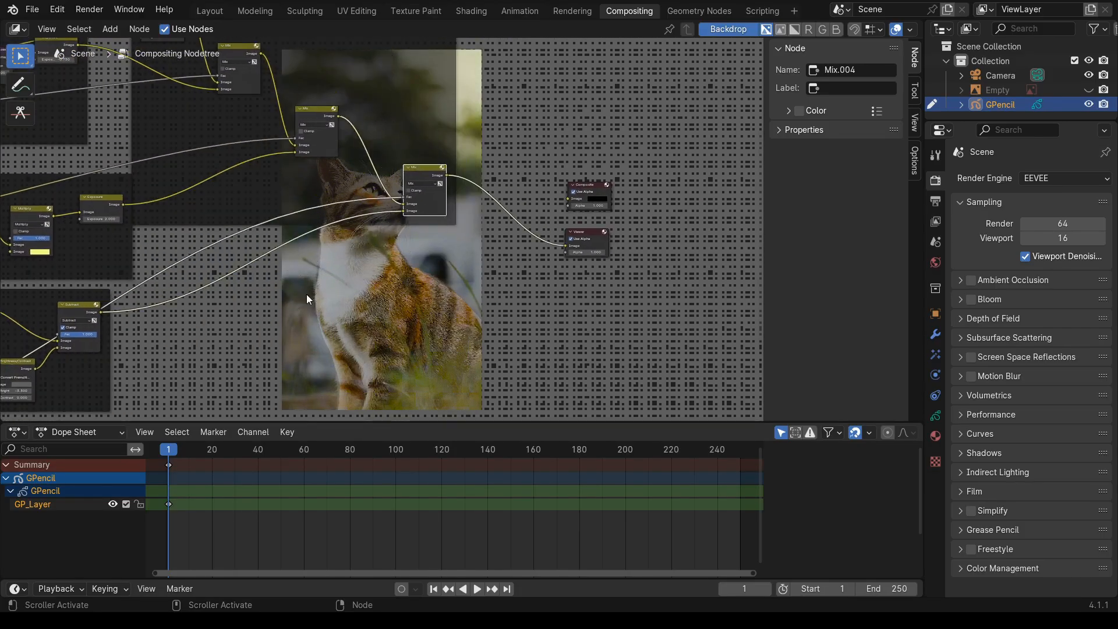
- Connect the last Mix node's image output to the Composite node and render the image
drag(447, 176, 573, 201)
click(89, 9)
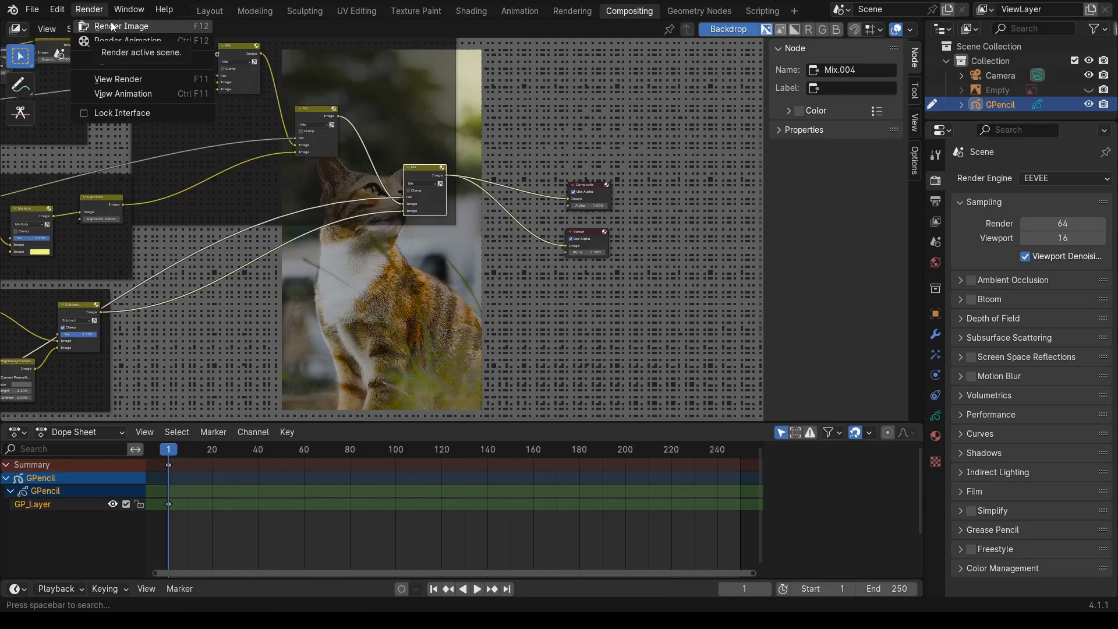
click(112, 26)
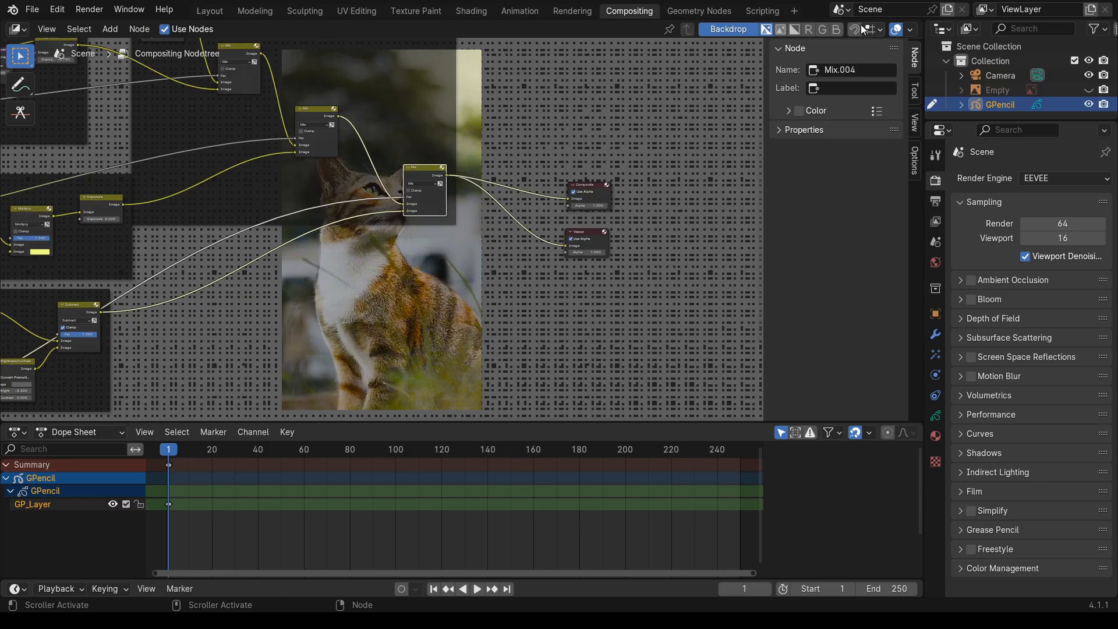
- Show the render result in the Rendering workspace and save the rendered cat image
click(565, 11)
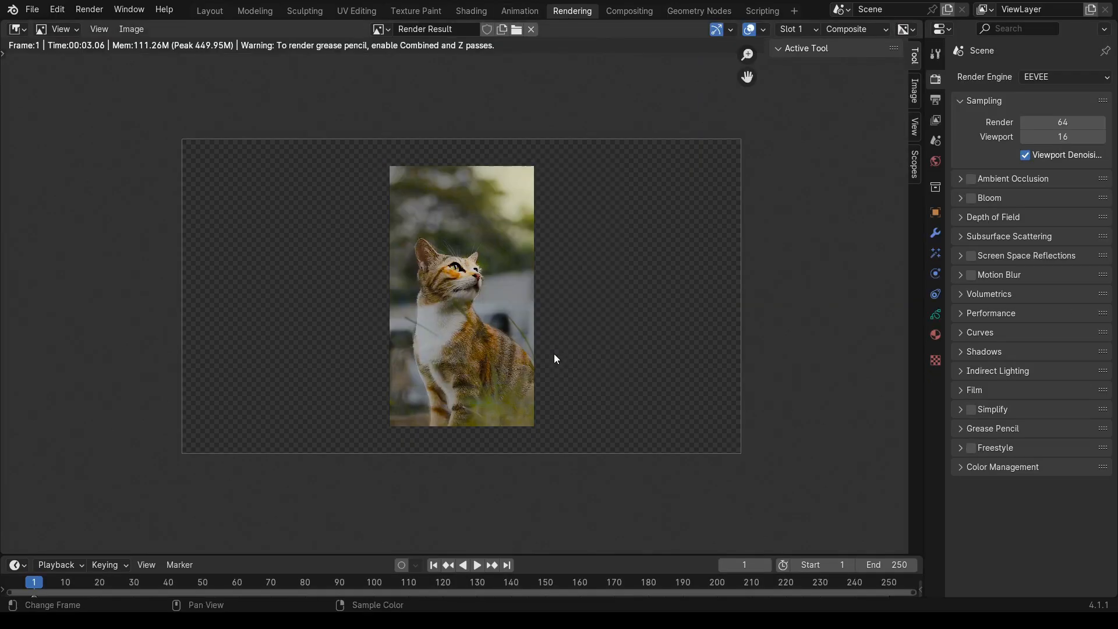
scroll(540, 347, up, 3)
scroll(533, 306, down, 2)
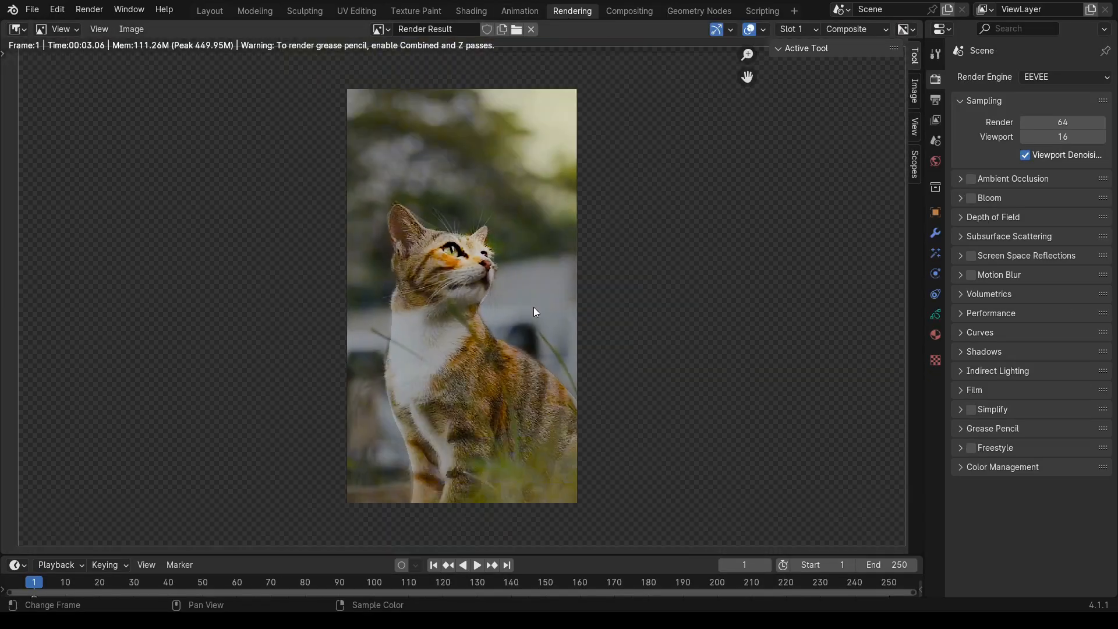
scroll(533, 308, down, 1)
scroll(533, 307, up, 1)
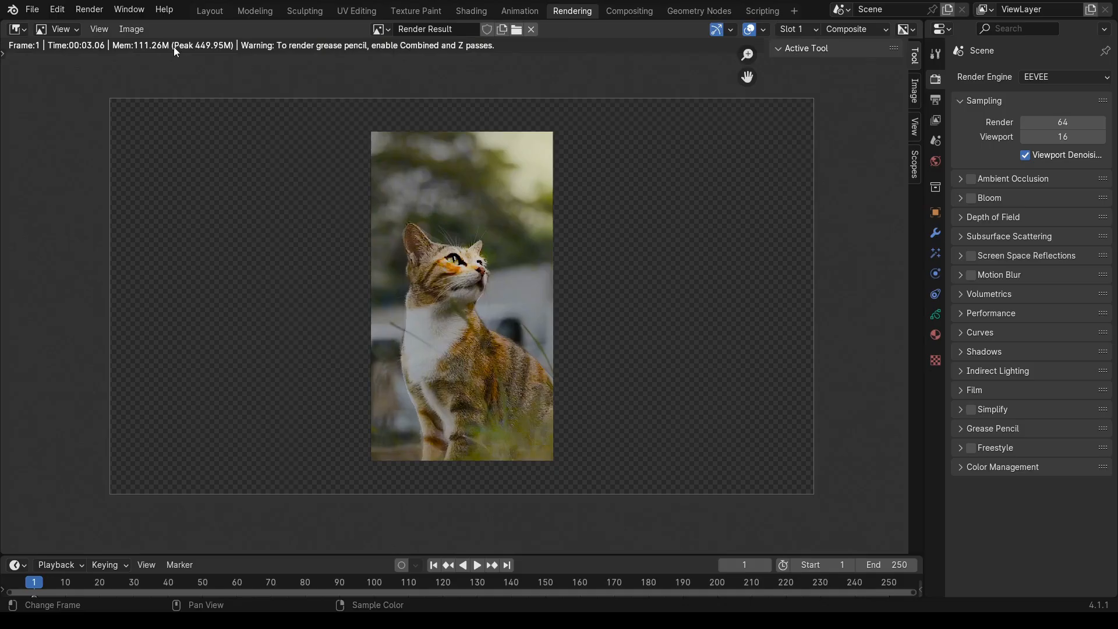
click(131, 29)
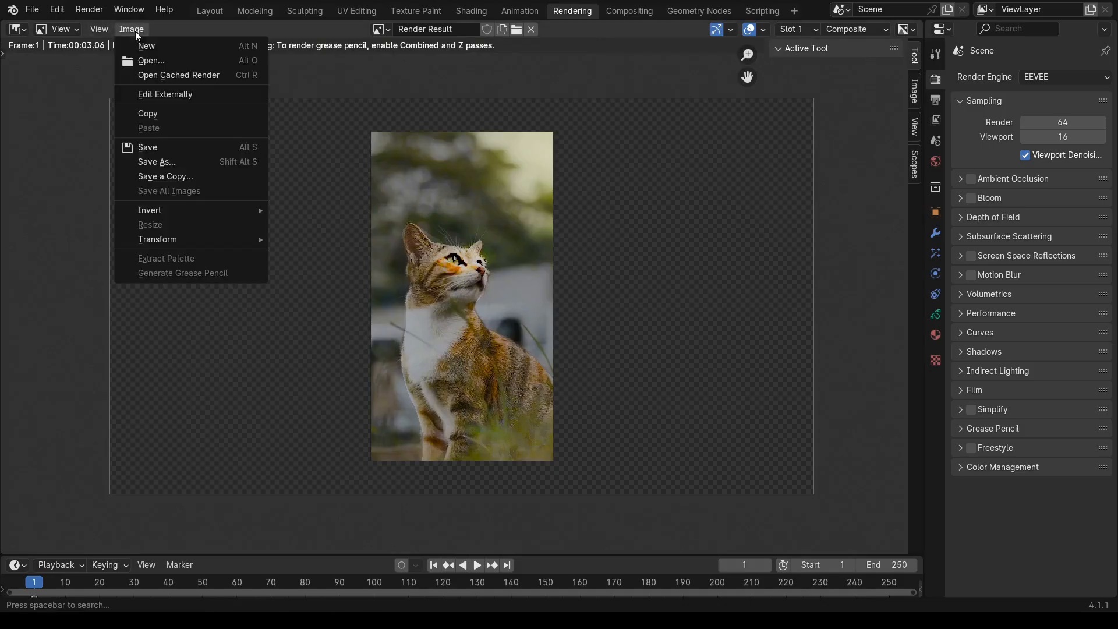
click(170, 151)
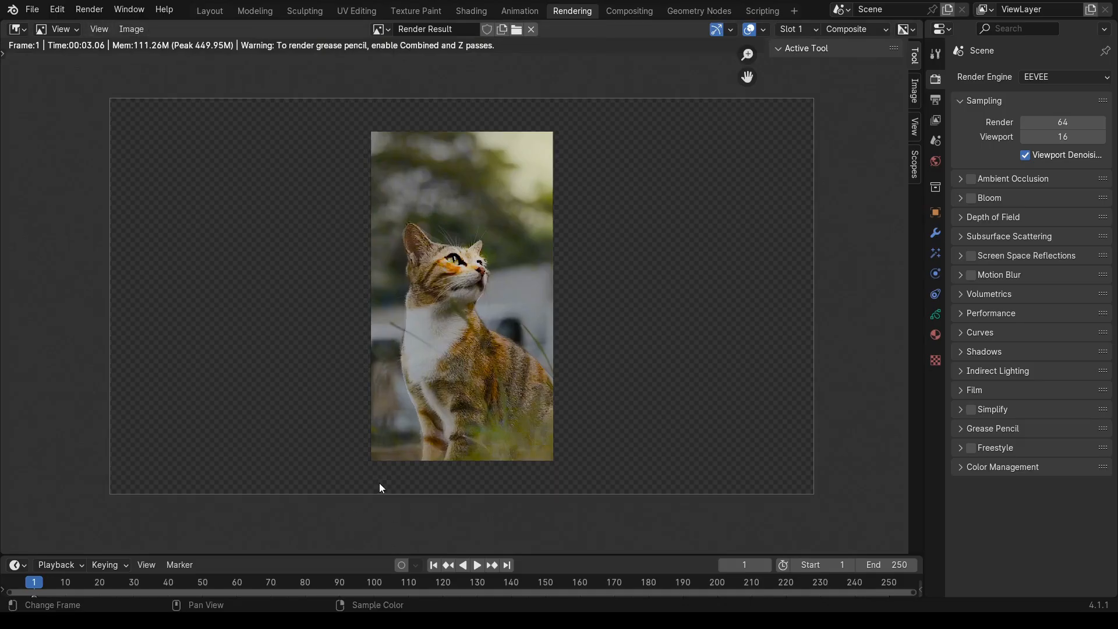